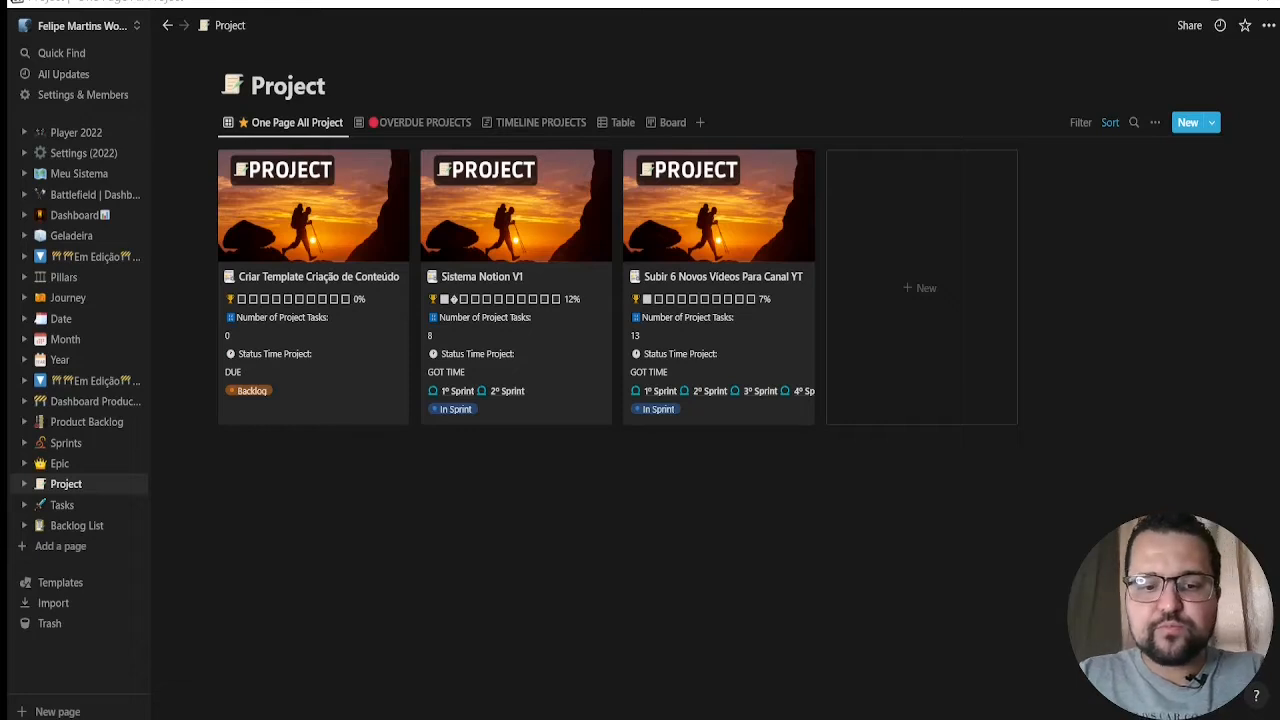
Look over the Product Backlog and Sprints galleries, returning to the Product Backlog page
{"action": "left_click", "coordinate": [75, 428]}
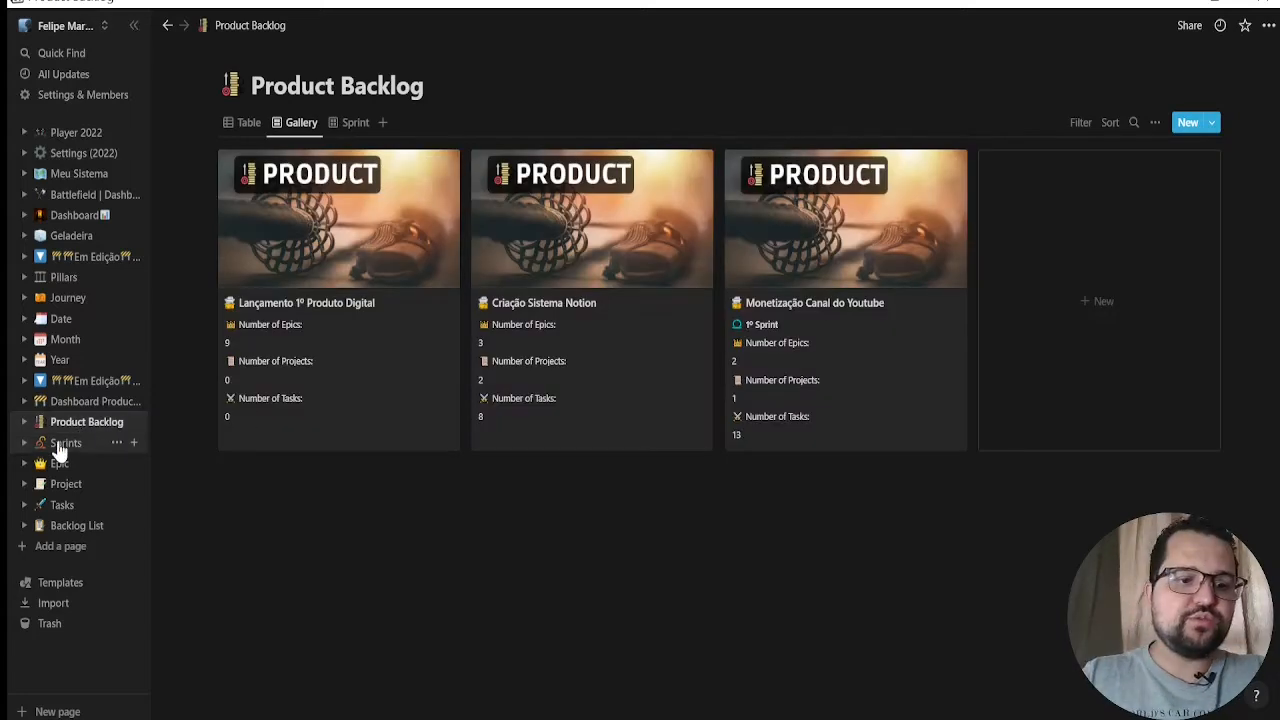
{"action": "left_click", "coordinate": [58, 446]}
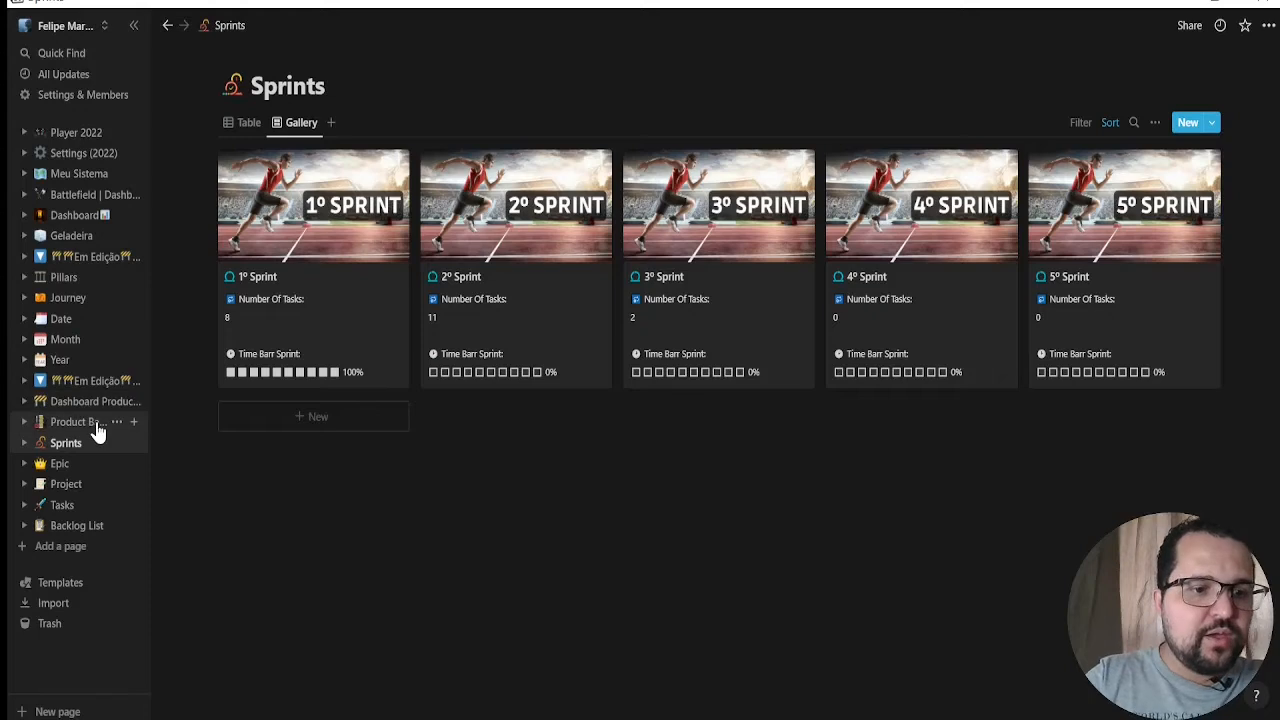
{"action": "left_click", "coordinate": [94, 425]}
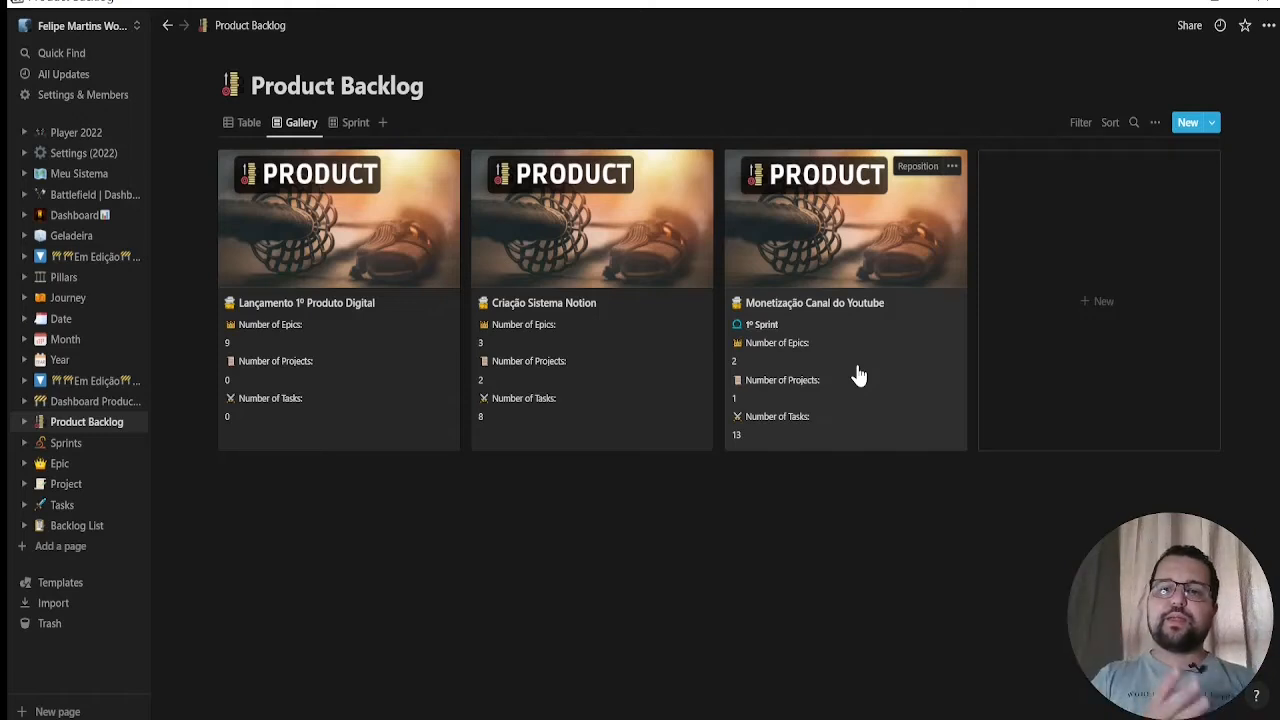
Open the Epic database and look through its Epics By Products, Epics in Sprint and Table views, ending on the Epics view
{"action": "left_click", "coordinate": [57, 466]}
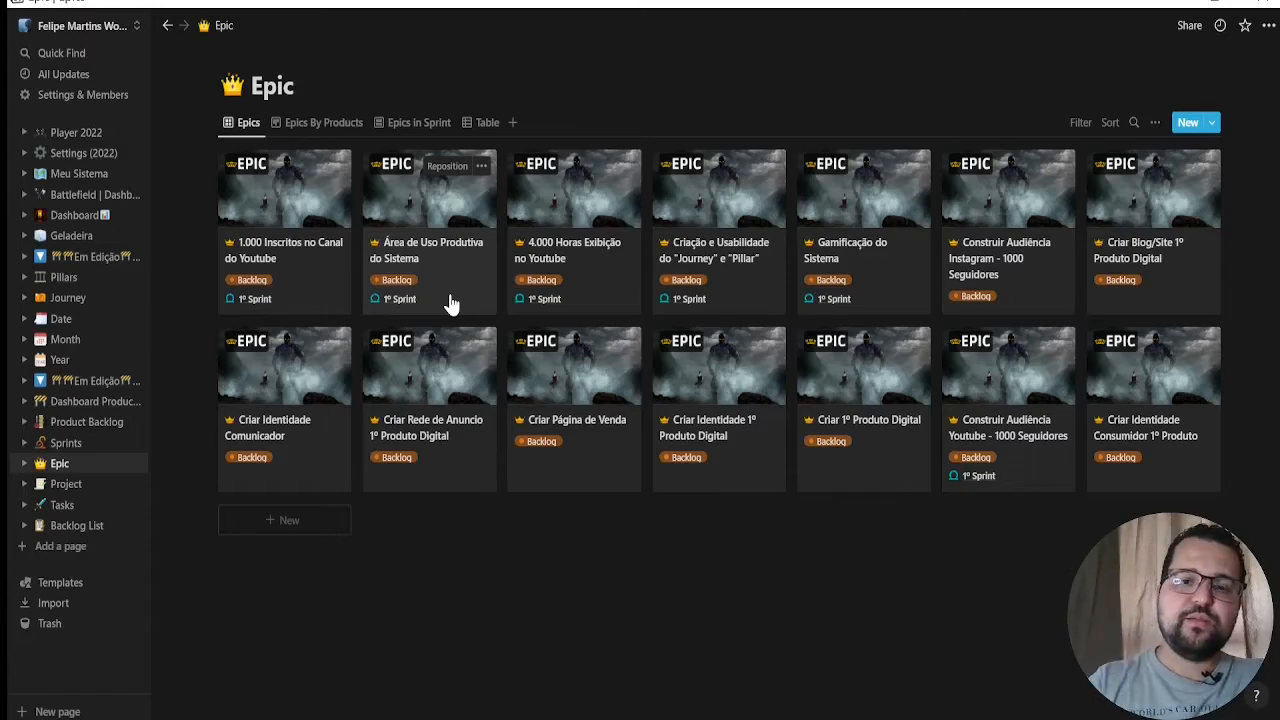
{"action": "left_click", "coordinate": [343, 131]}
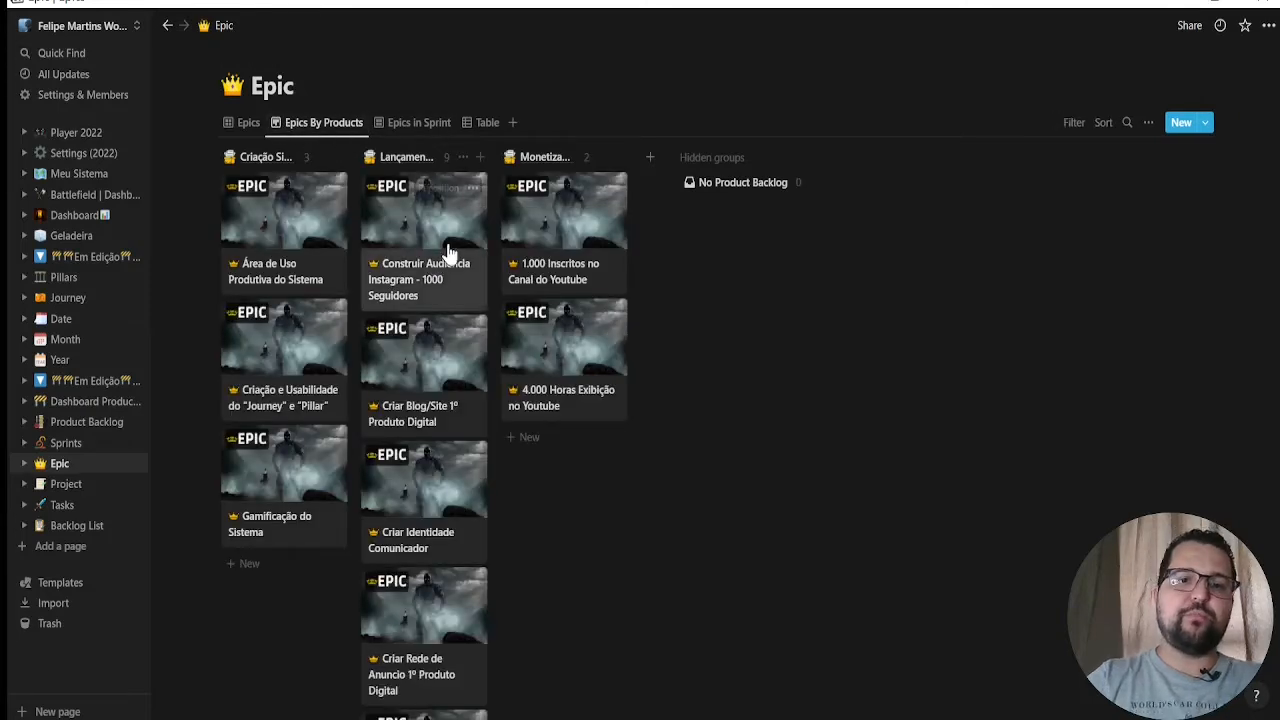
{"action": "left_click", "coordinate": [405, 123]}
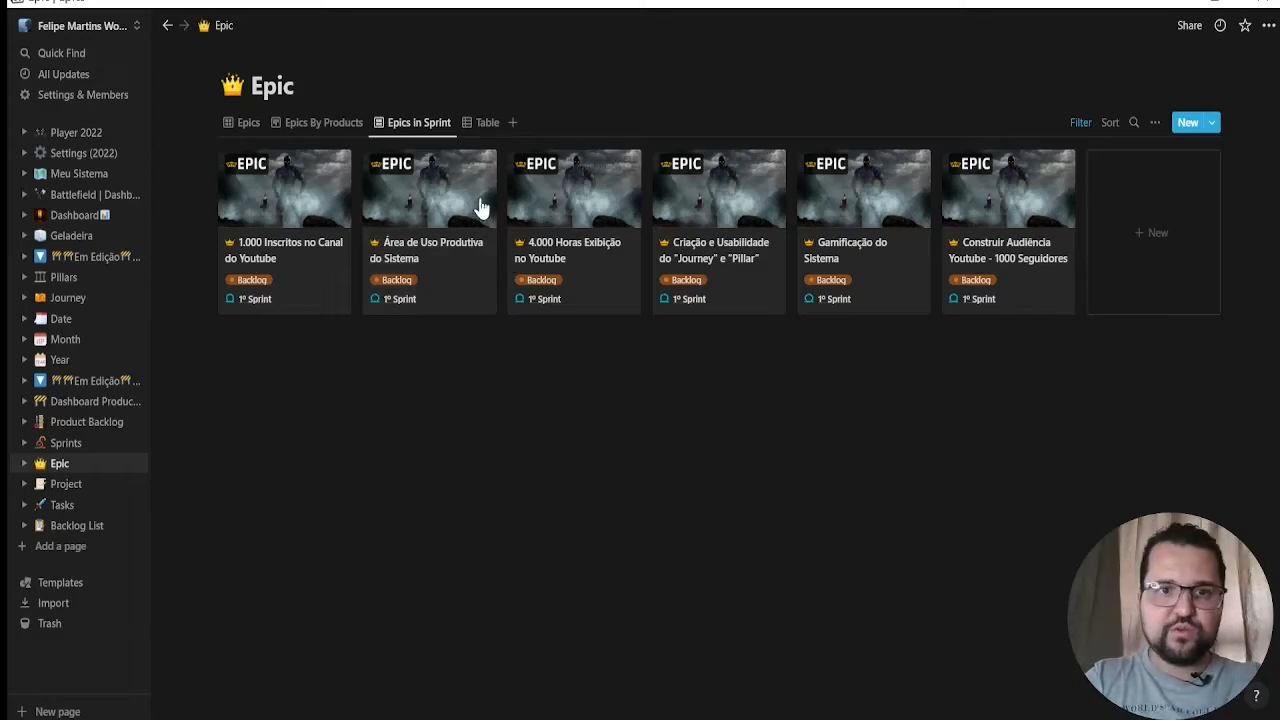
{"action": "left_click", "coordinate": [487, 123]}
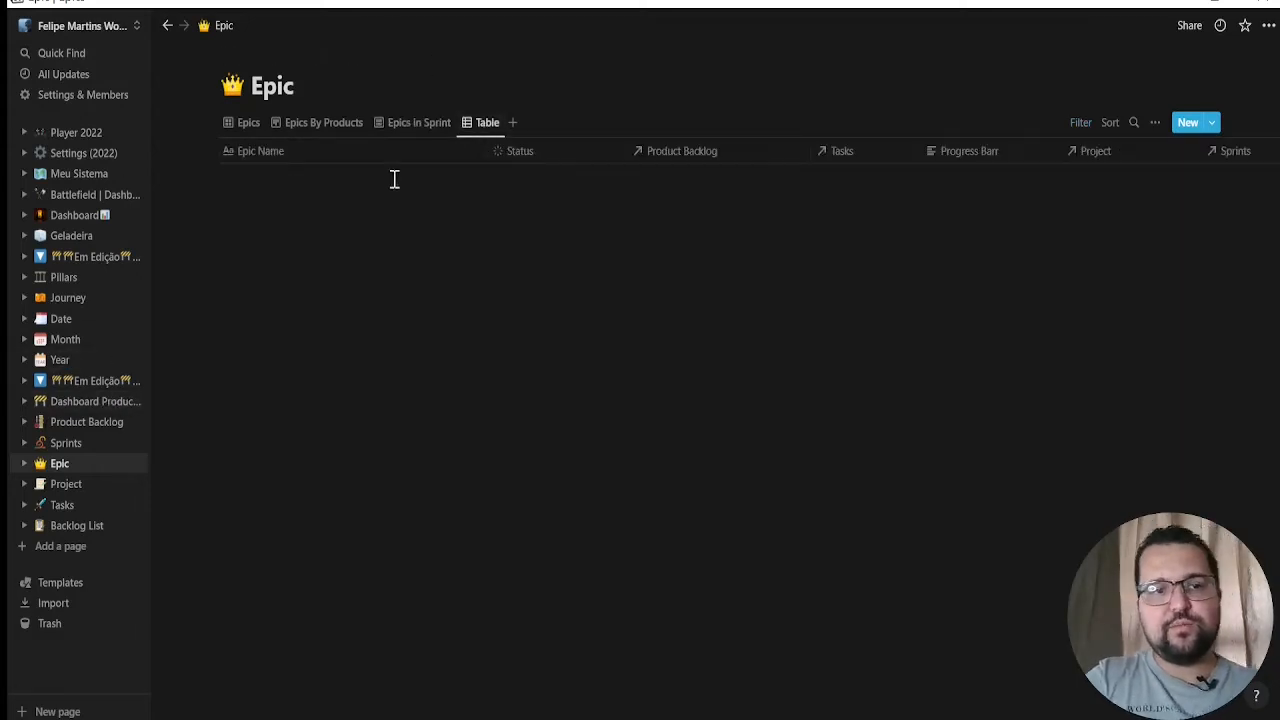
{"action": "left_click", "coordinate": [245, 124]}
{"action": "left_click", "coordinate": [246, 125]}
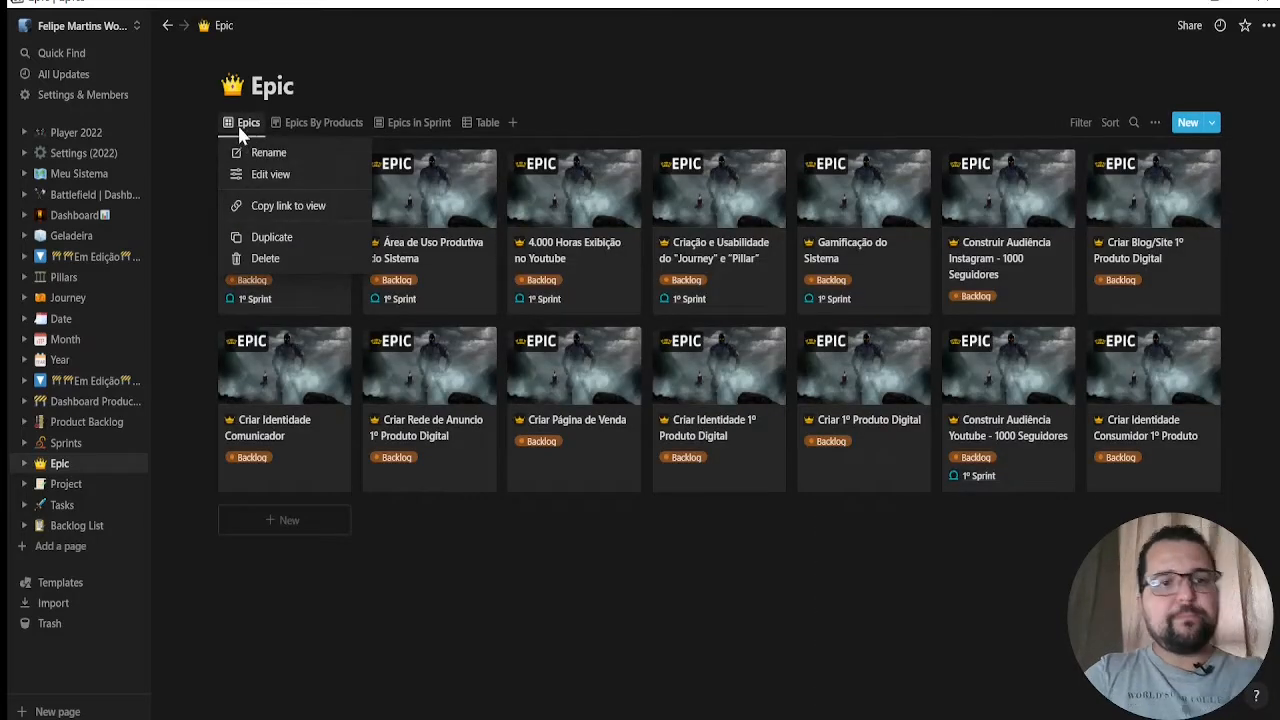
{"action": "left_click", "coordinate": [238, 130]}
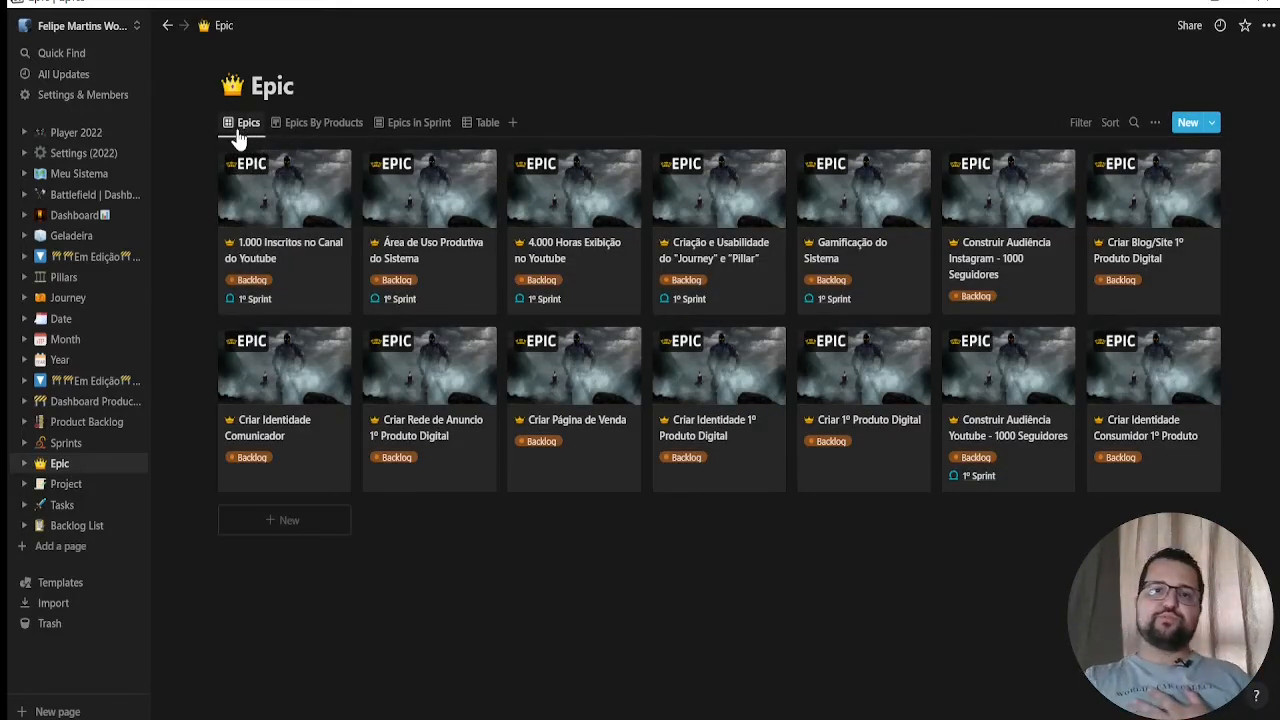
Open the Project database and compare its overdue and timeline views, ending on the One Page All Project view
{"action": "left_click", "coordinate": [66, 484]}
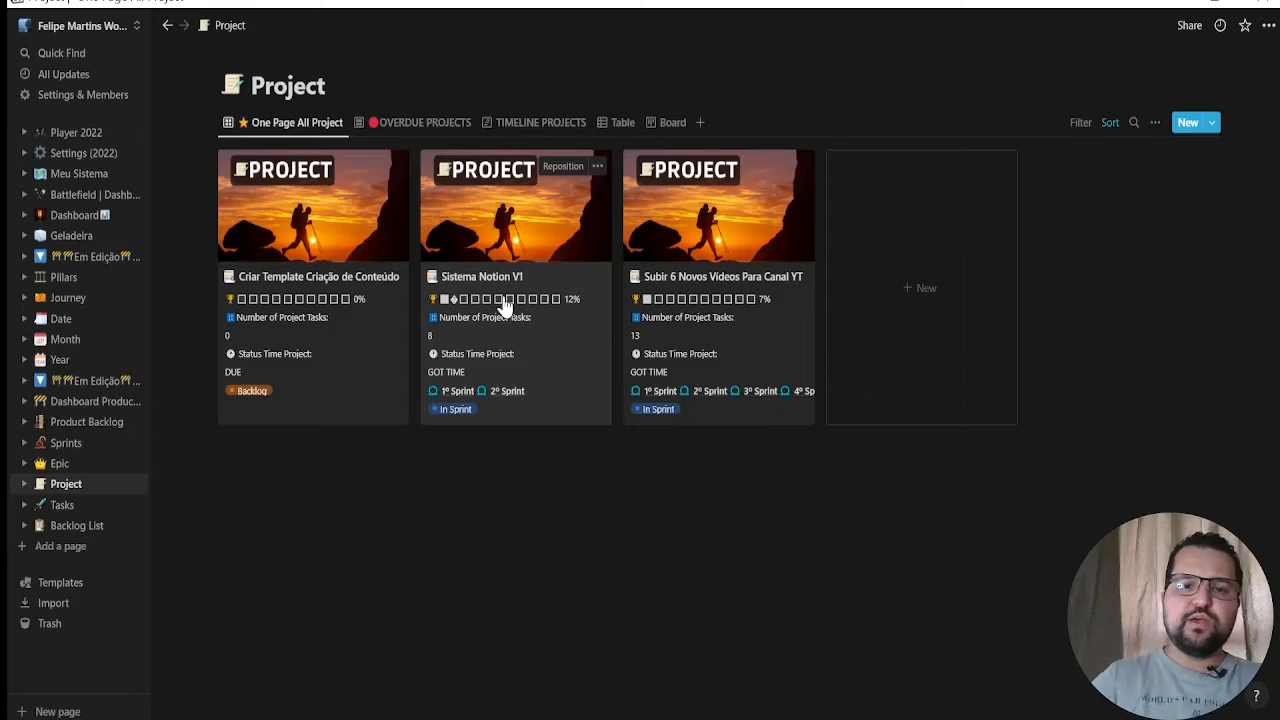
{"action": "left_click", "coordinate": [447, 124]}
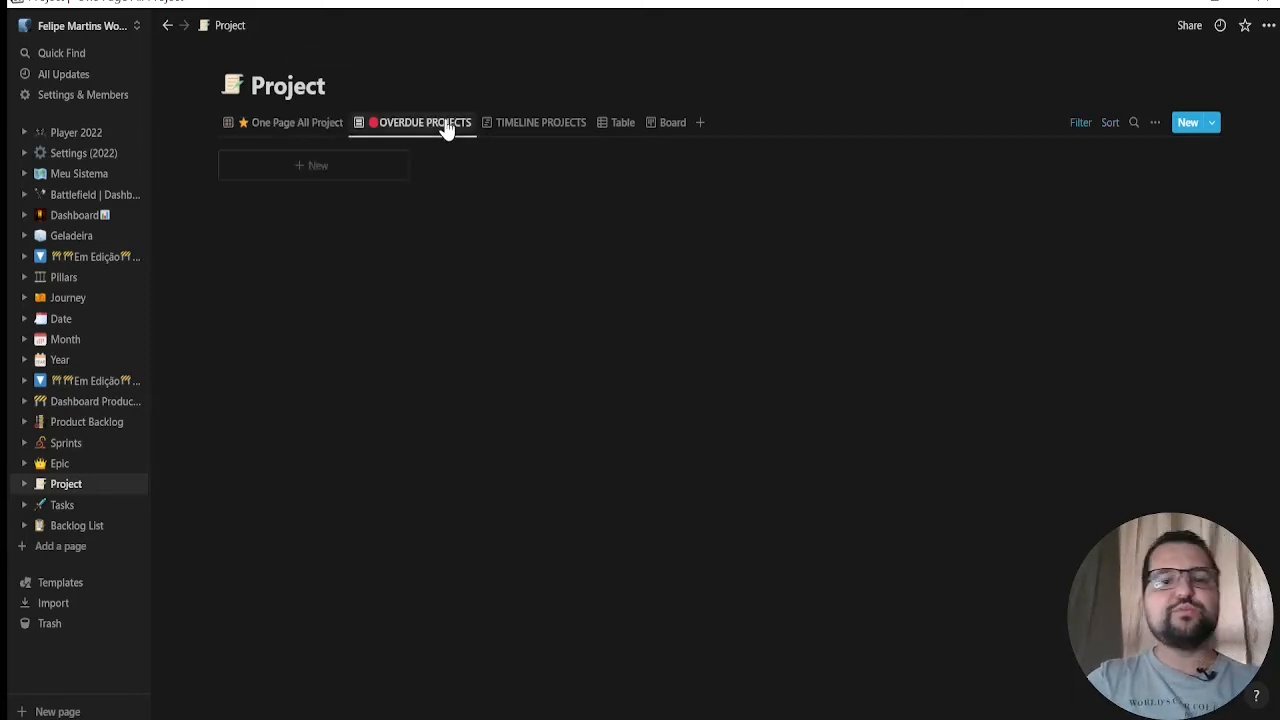
{"action": "left_click", "coordinate": [556, 130]}
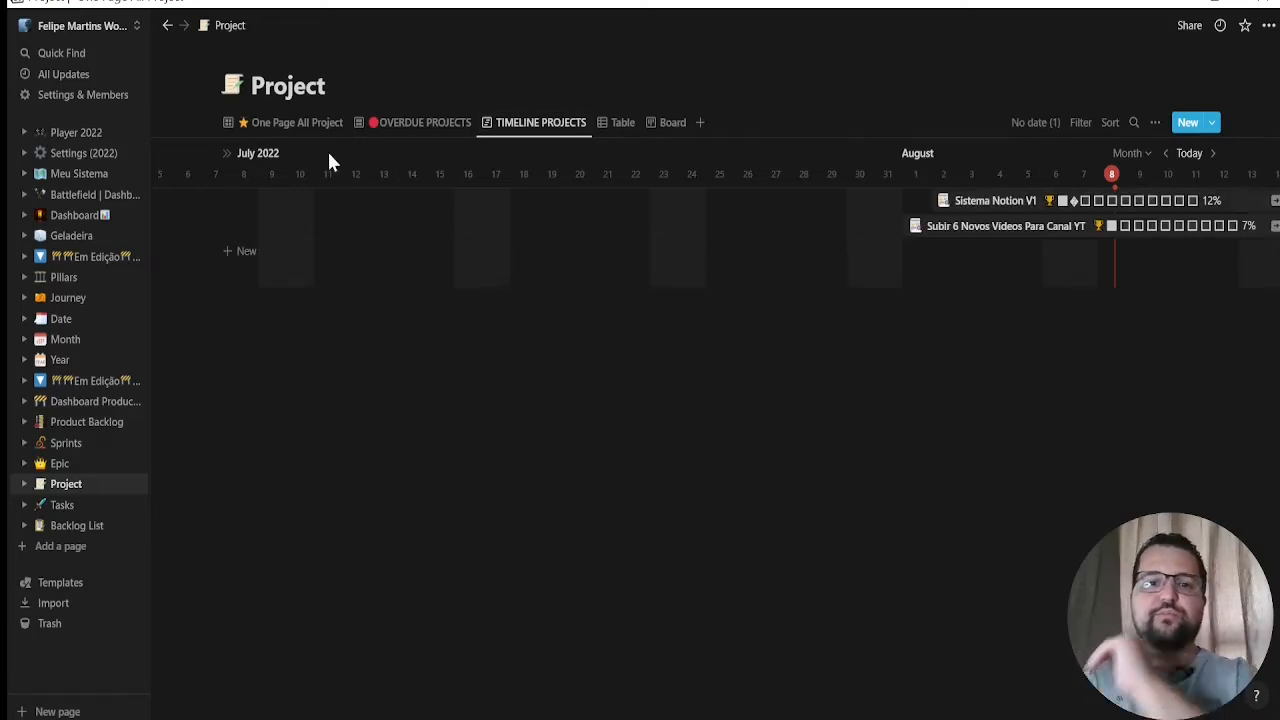
{"action": "left_click", "coordinate": [281, 124]}
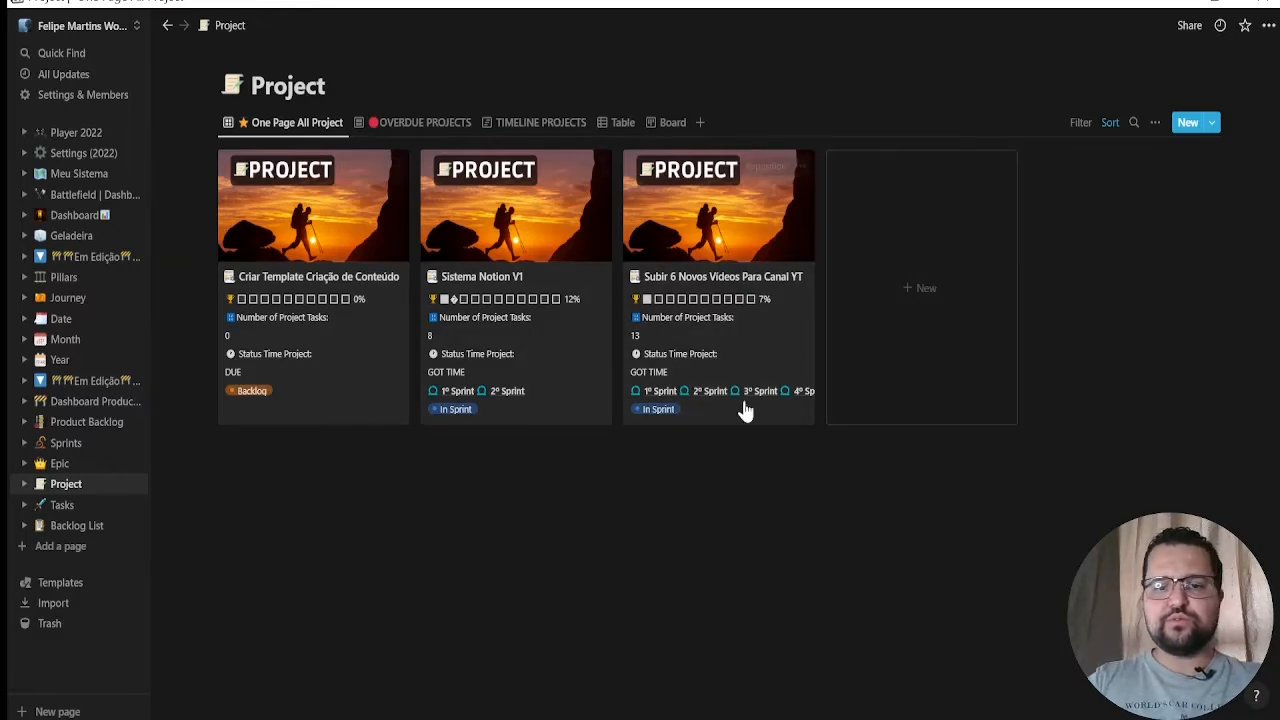
Open the Sistema Notion V1 project and examine its properties, including progress, dates, related epics, sprints, tasks and status
{"action": "left_click", "coordinate": [505, 352]}
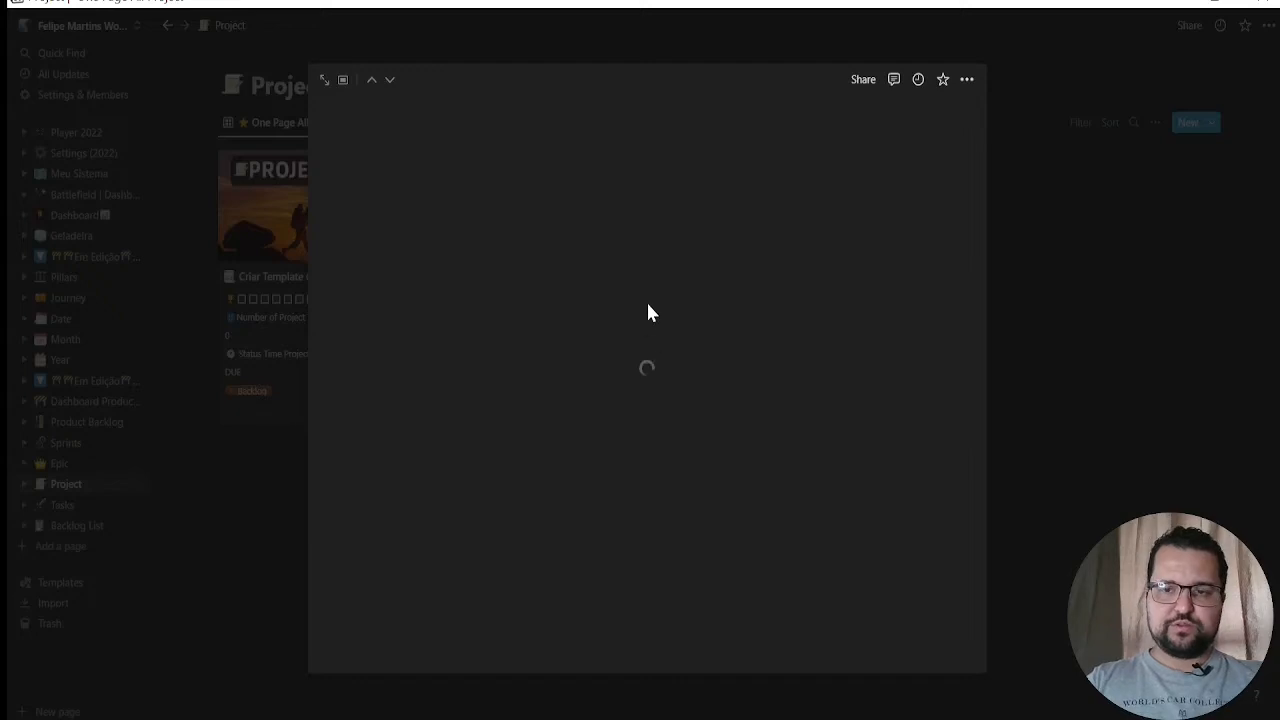
{"action": "scroll", "coordinate": [655, 335], "scroll_direction": "down", "scroll_amount": 2}
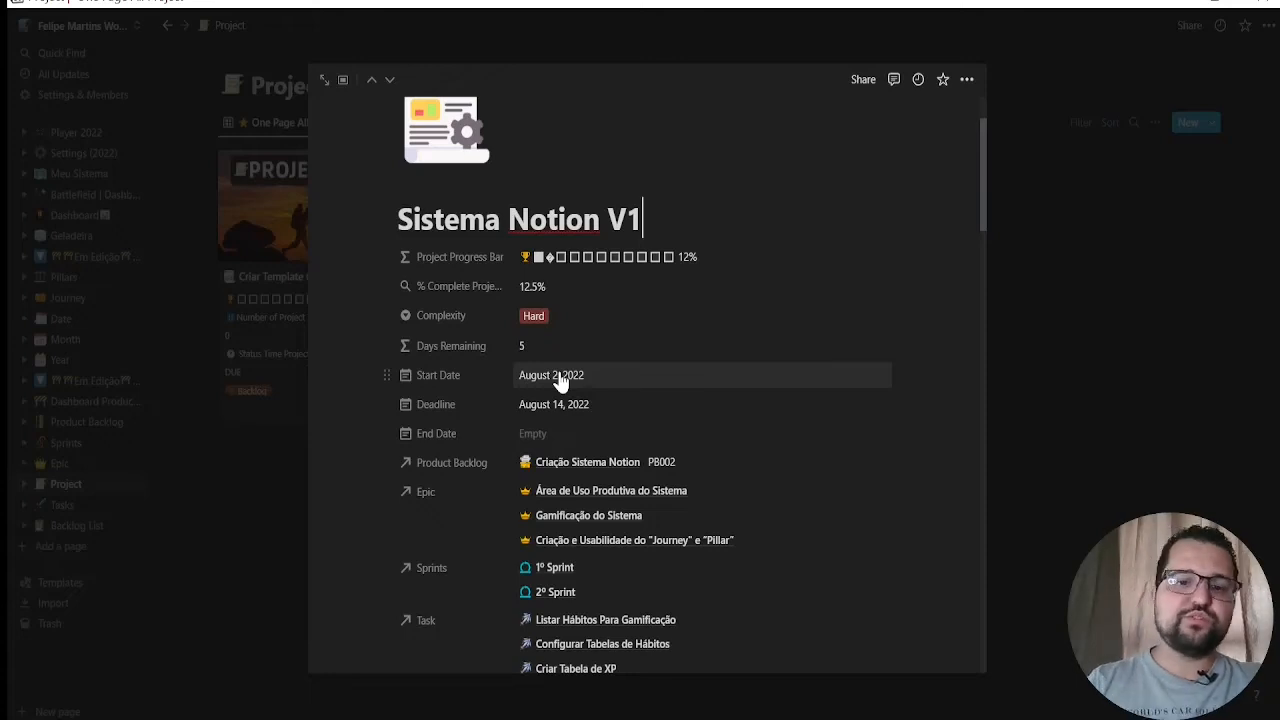
{"action": "scroll", "coordinate": [591, 449], "scroll_direction": "down", "scroll_amount": 5}
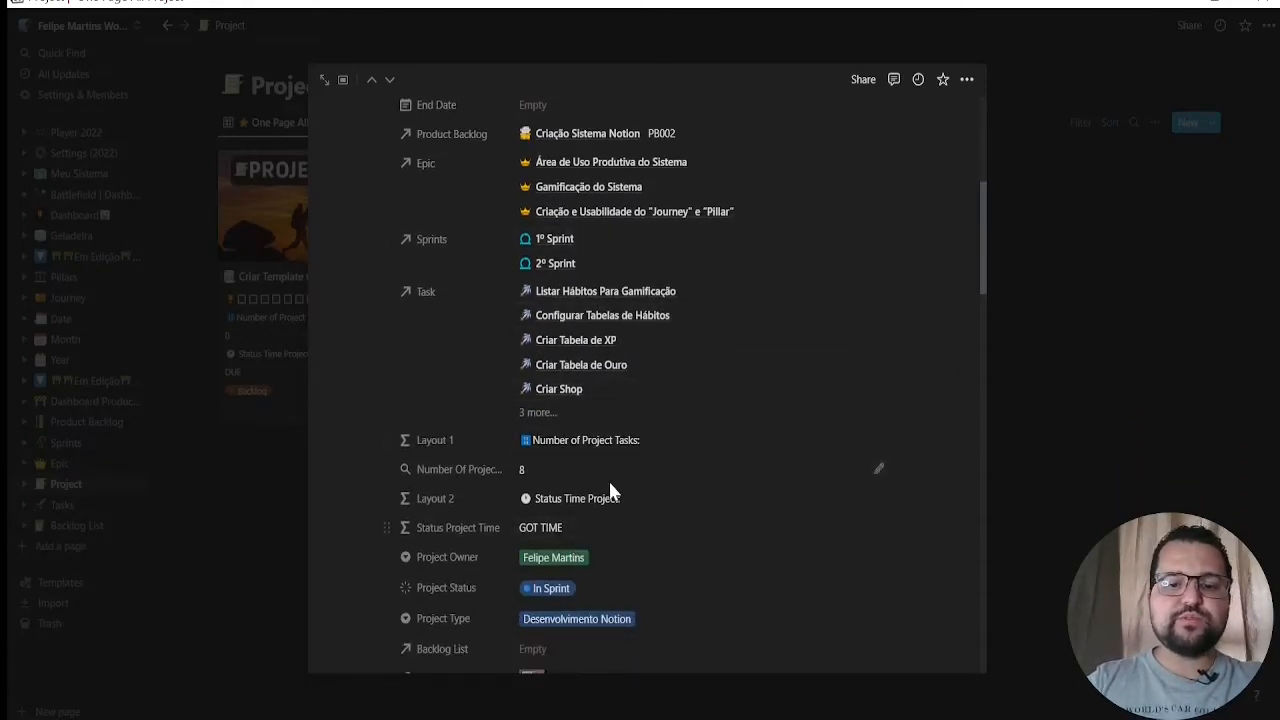
{"action": "scroll", "coordinate": [611, 490], "scroll_direction": "down", "scroll_amount": 3}
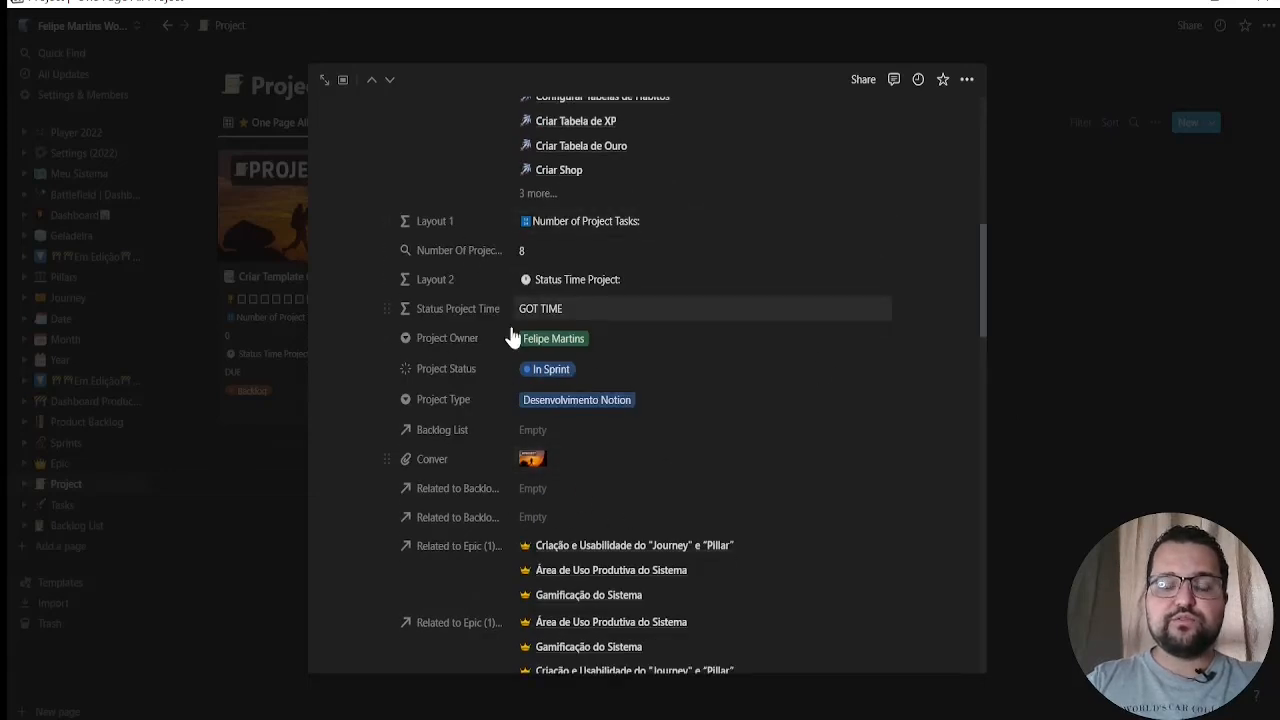
{"action": "scroll", "coordinate": [586, 394], "scroll_direction": "down", "scroll_amount": 5}
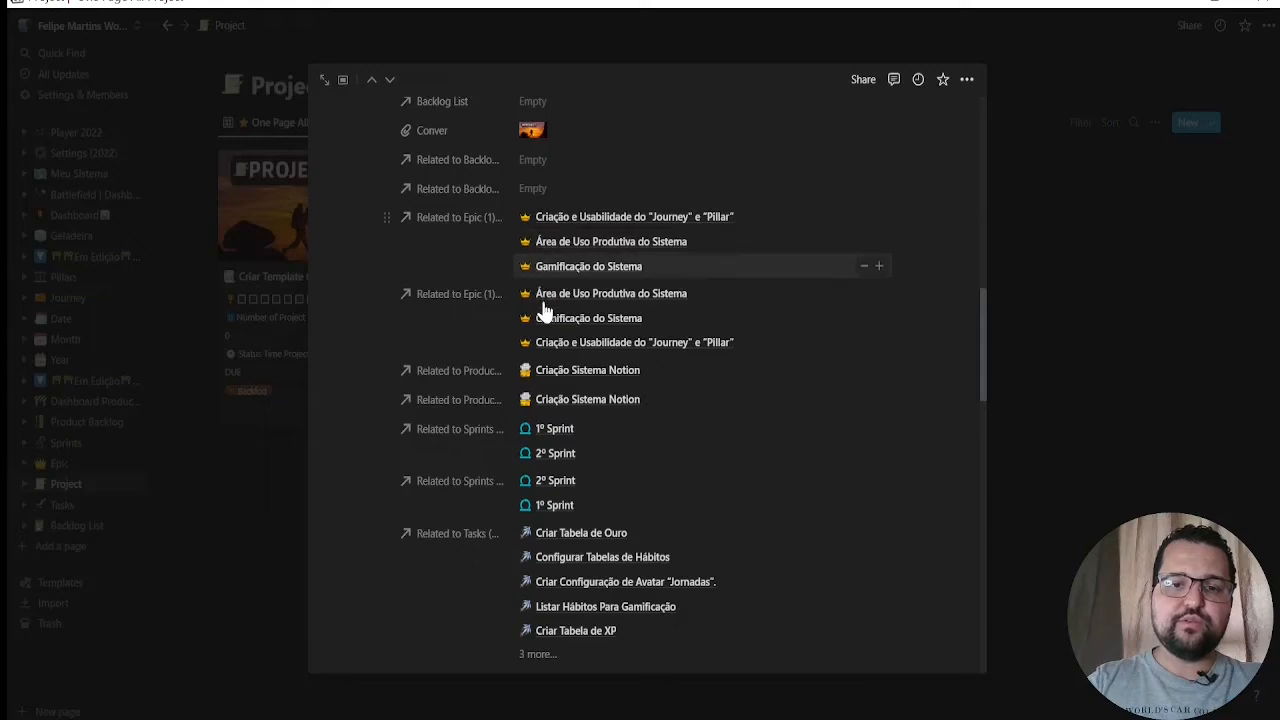
{"action": "scroll", "coordinate": [549, 215], "scroll_direction": "up", "scroll_amount": 10}
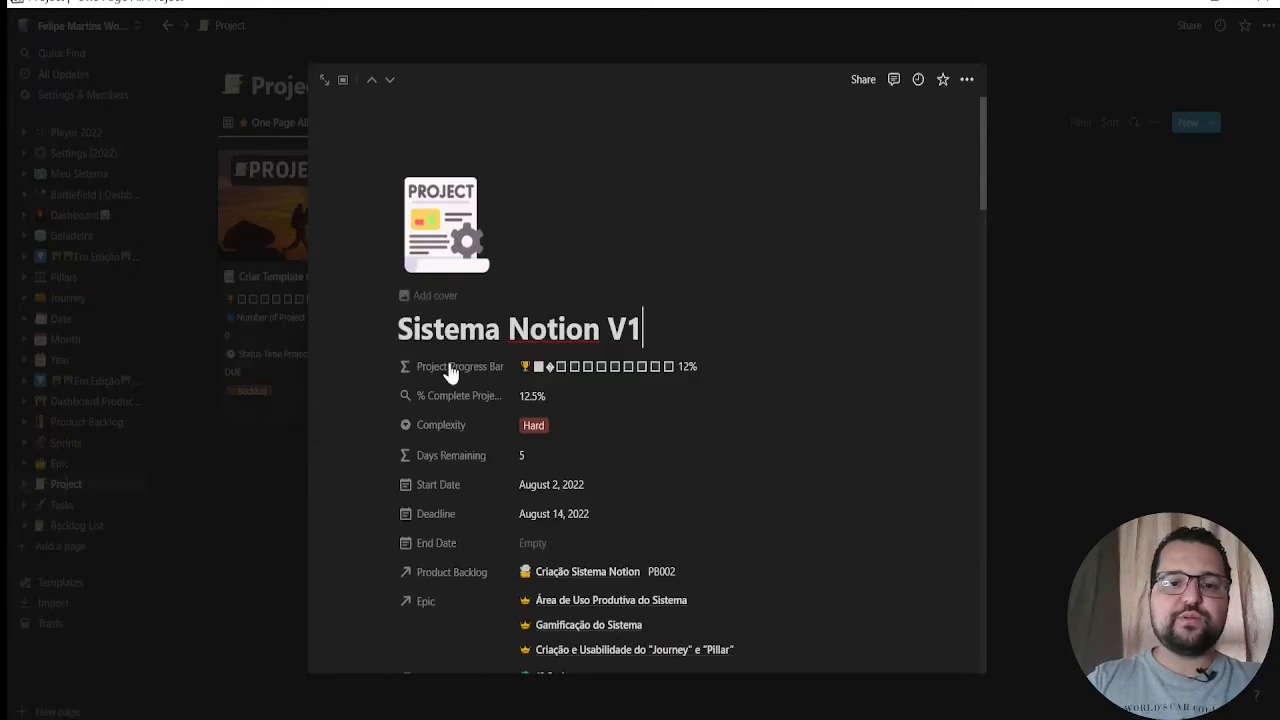
{"action": "scroll", "coordinate": [626, 336], "scroll_direction": "down", "scroll_amount": 1}
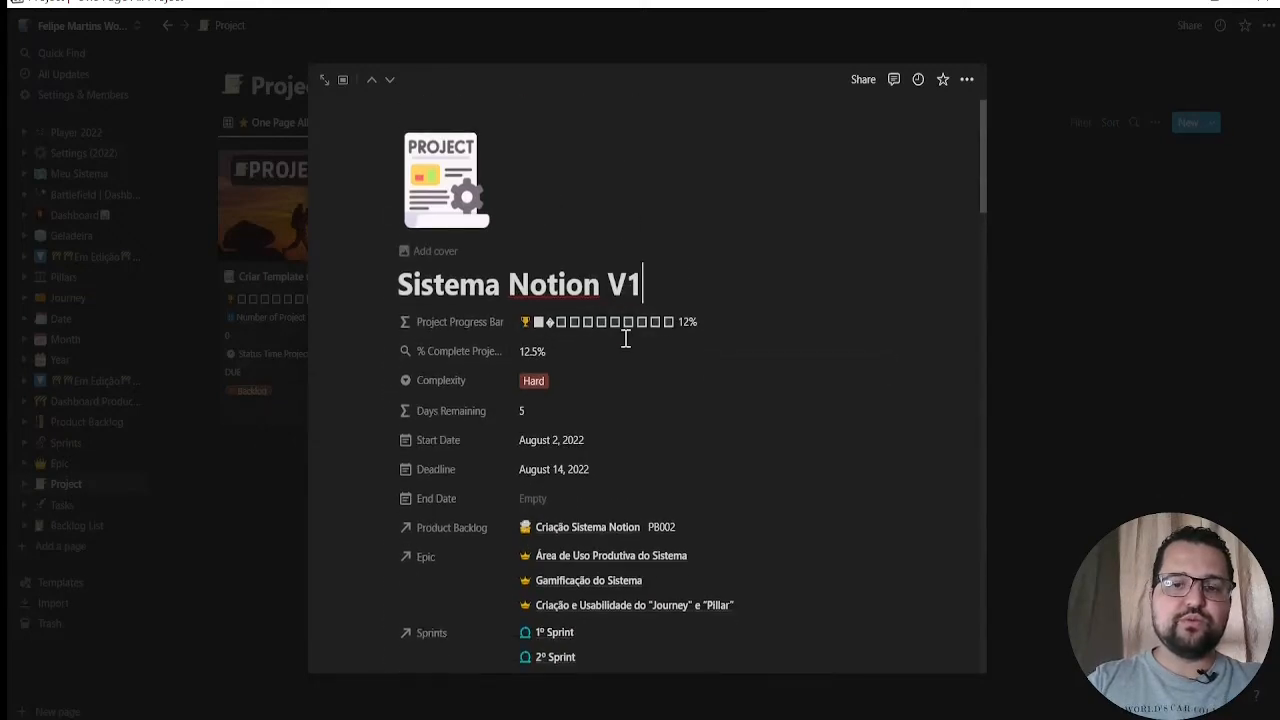
{"action": "scroll", "coordinate": [626, 340], "scroll_direction": "down", "scroll_amount": 6}
{"action": "scroll", "coordinate": [617, 286], "scroll_direction": "up", "scroll_amount": 5}
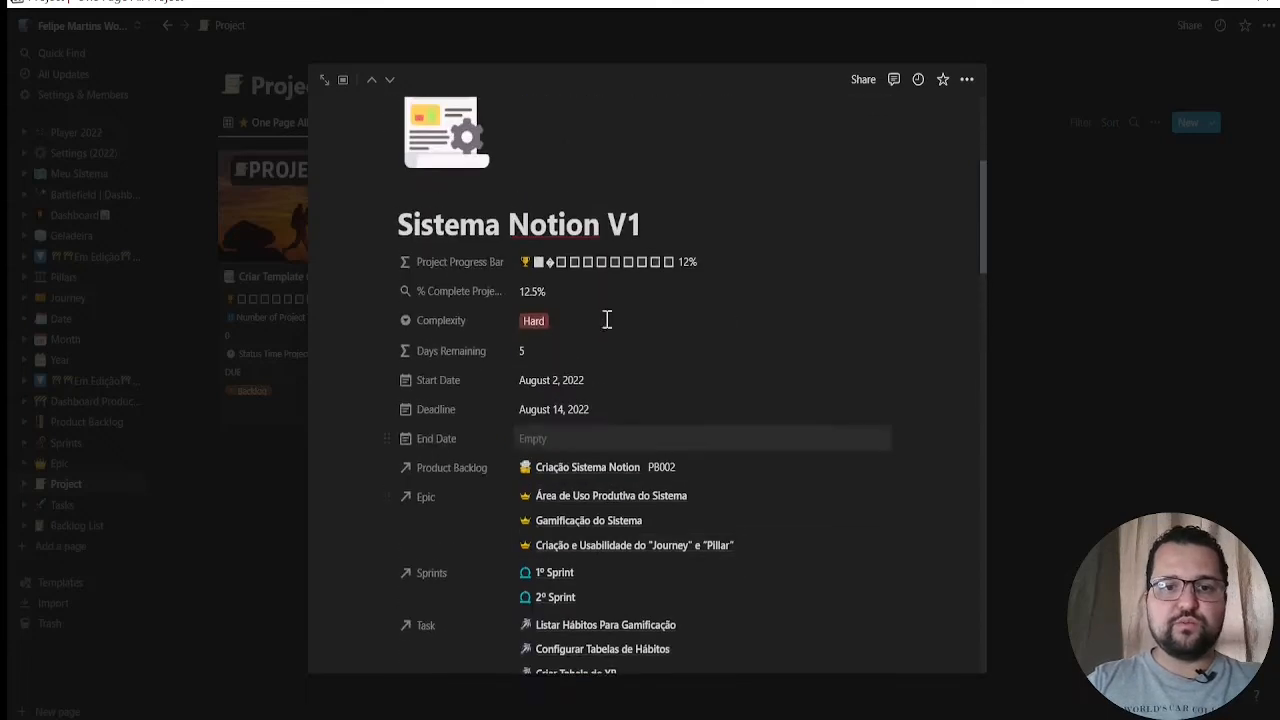
{"action": "scroll", "coordinate": [607, 320], "scroll_direction": "up", "scroll_amount": 1}
{"action": "scroll", "coordinate": [567, 410], "scroll_direction": "down", "scroll_amount": 1}
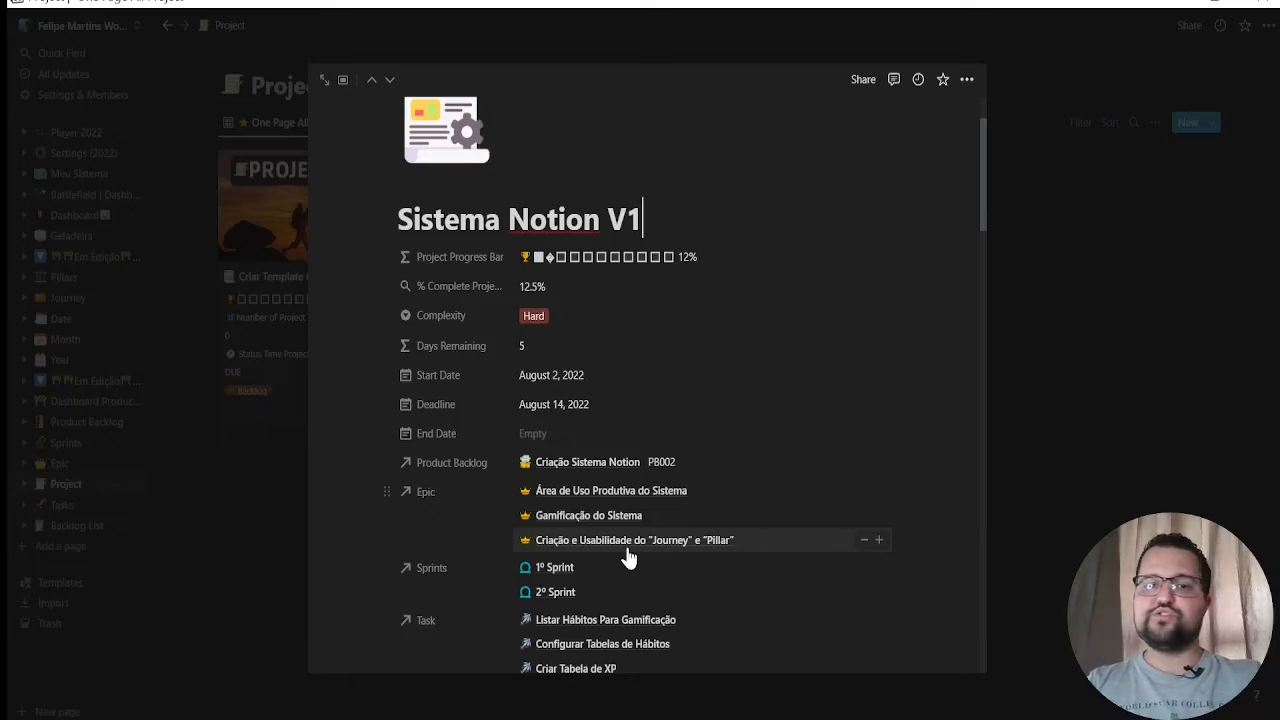
{"action": "scroll", "coordinate": [630, 550], "scroll_direction": "down", "scroll_amount": 1}
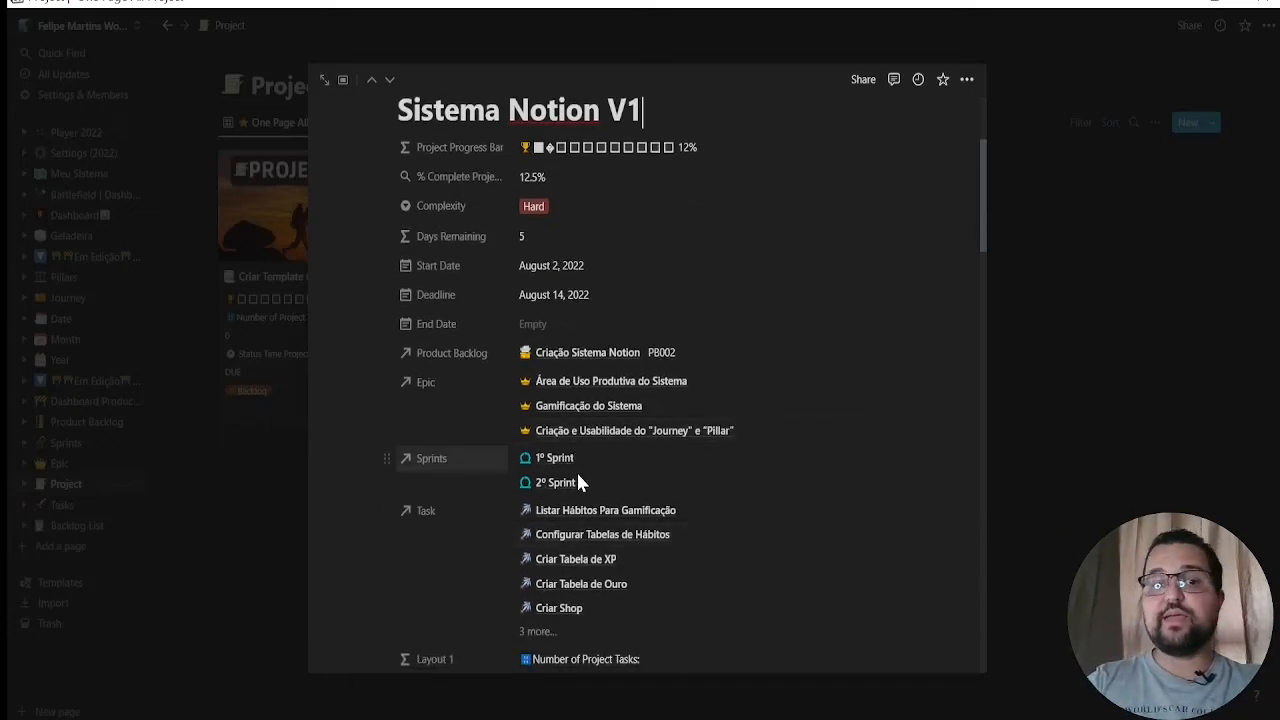
{"action": "scroll", "coordinate": [590, 565], "scroll_direction": "down", "scroll_amount": 1}
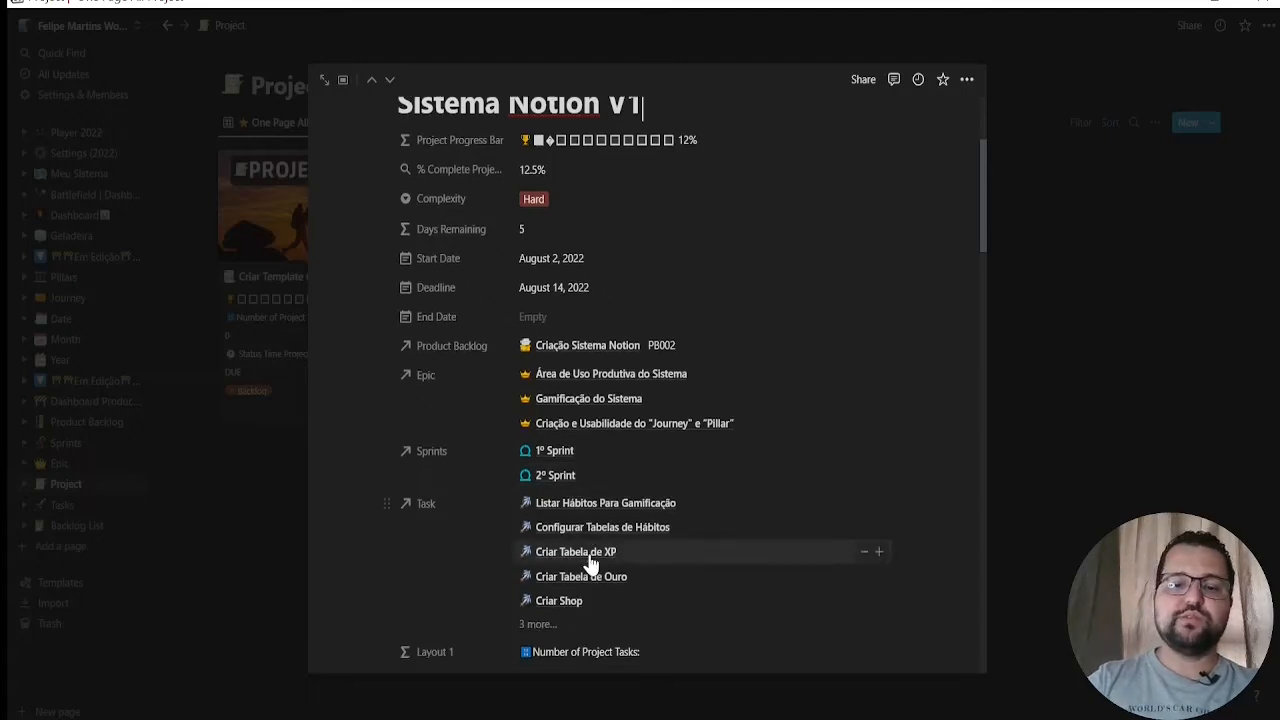
{"action": "scroll", "coordinate": [603, 563], "scroll_direction": "down", "scroll_amount": 5}
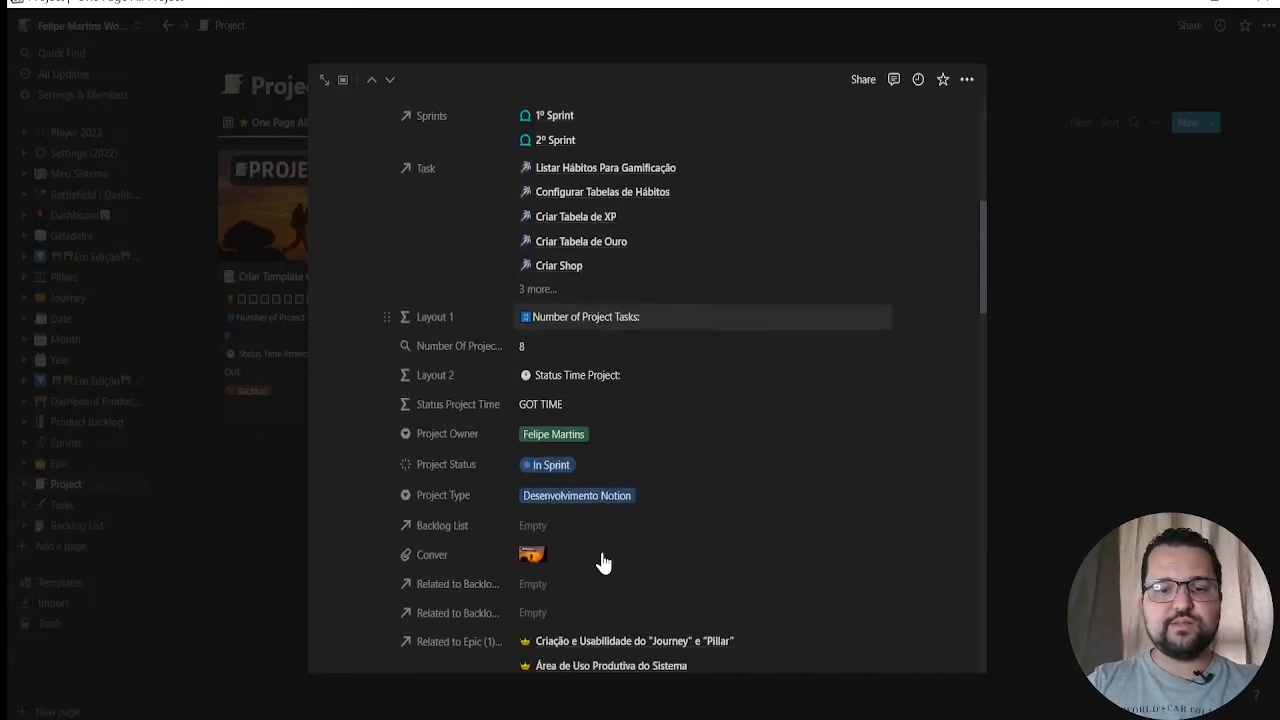
Review the project's objectives, action plan, Backlog List table and Tasks table in the page body
{"action": "scroll", "coordinate": [534, 425], "scroll_direction": "down", "scroll_amount": 8}
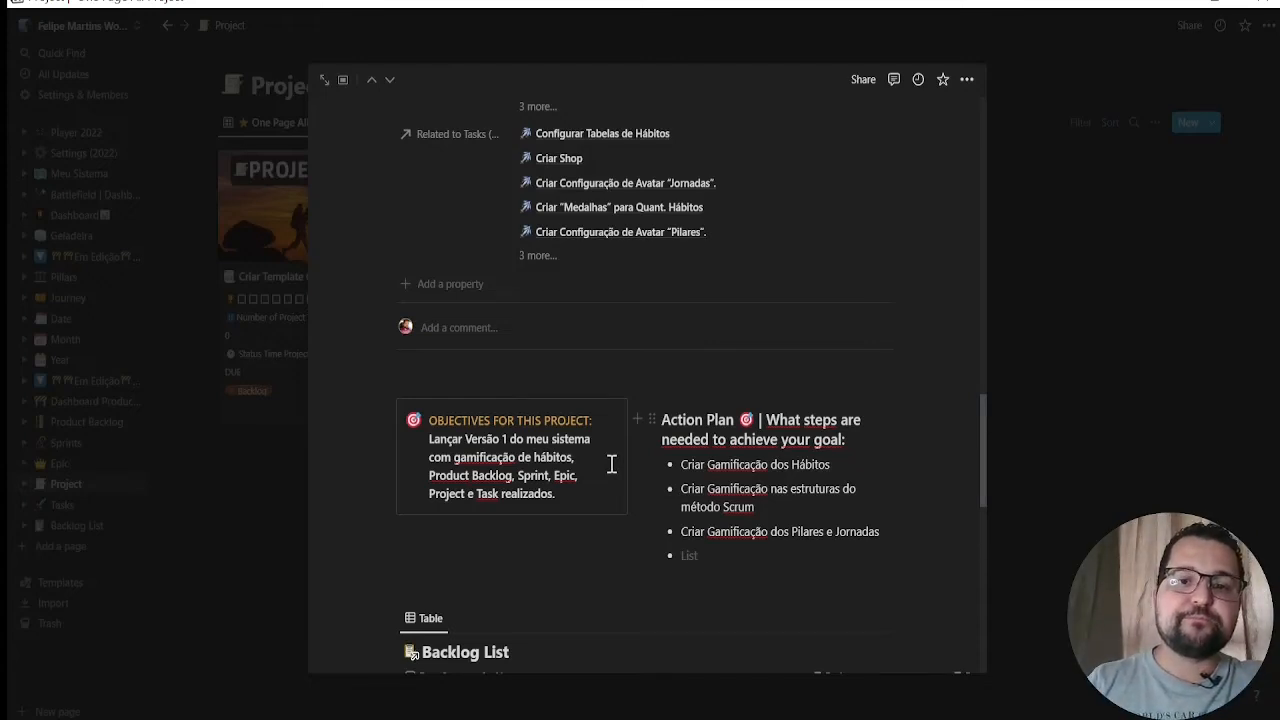
{"action": "scroll", "coordinate": [611, 464], "scroll_direction": "down", "scroll_amount": 2}
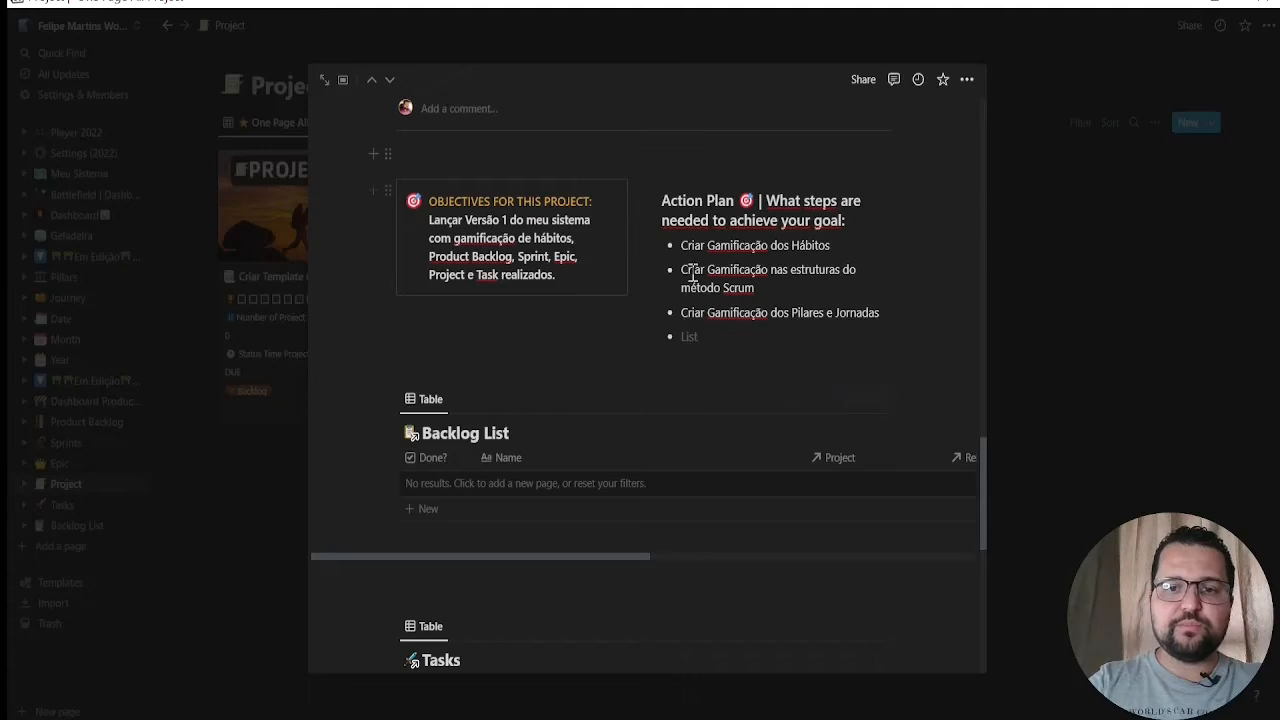
{"action": "scroll", "coordinate": [596, 404], "scroll_direction": "down", "scroll_amount": 2}
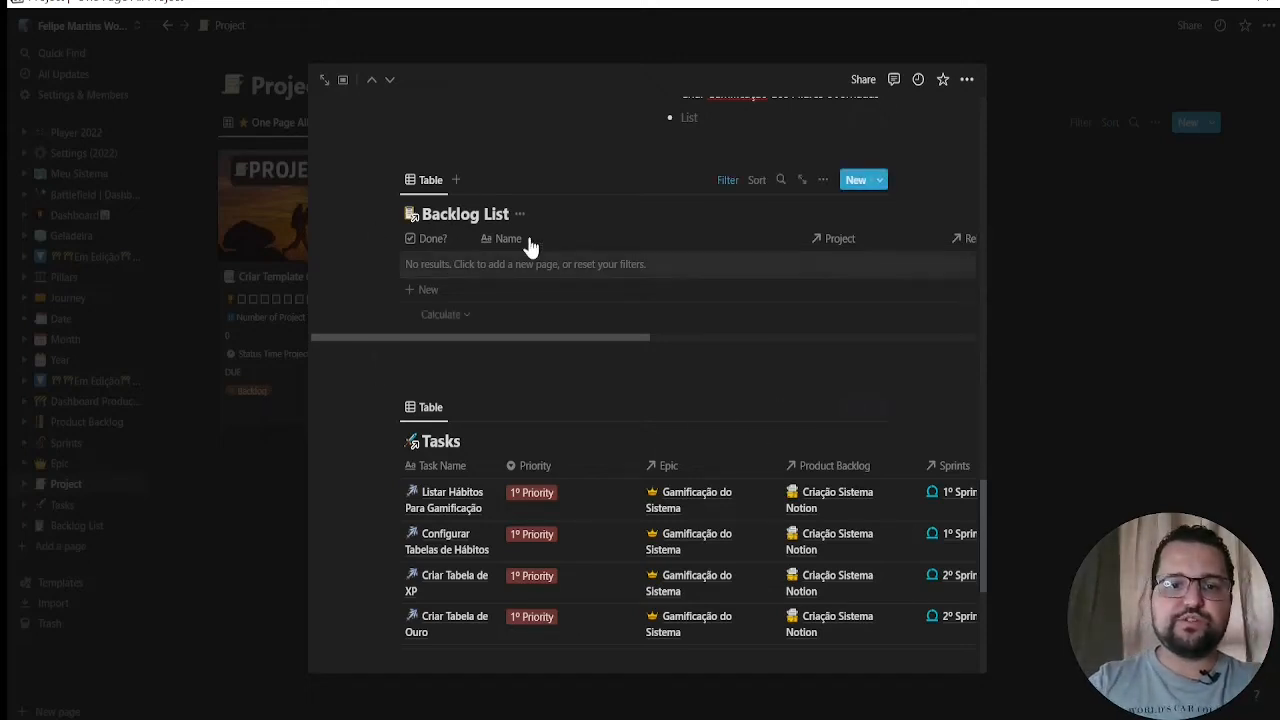
{"action": "scroll", "coordinate": [616, 427], "scroll_direction": "down", "scroll_amount": 3}
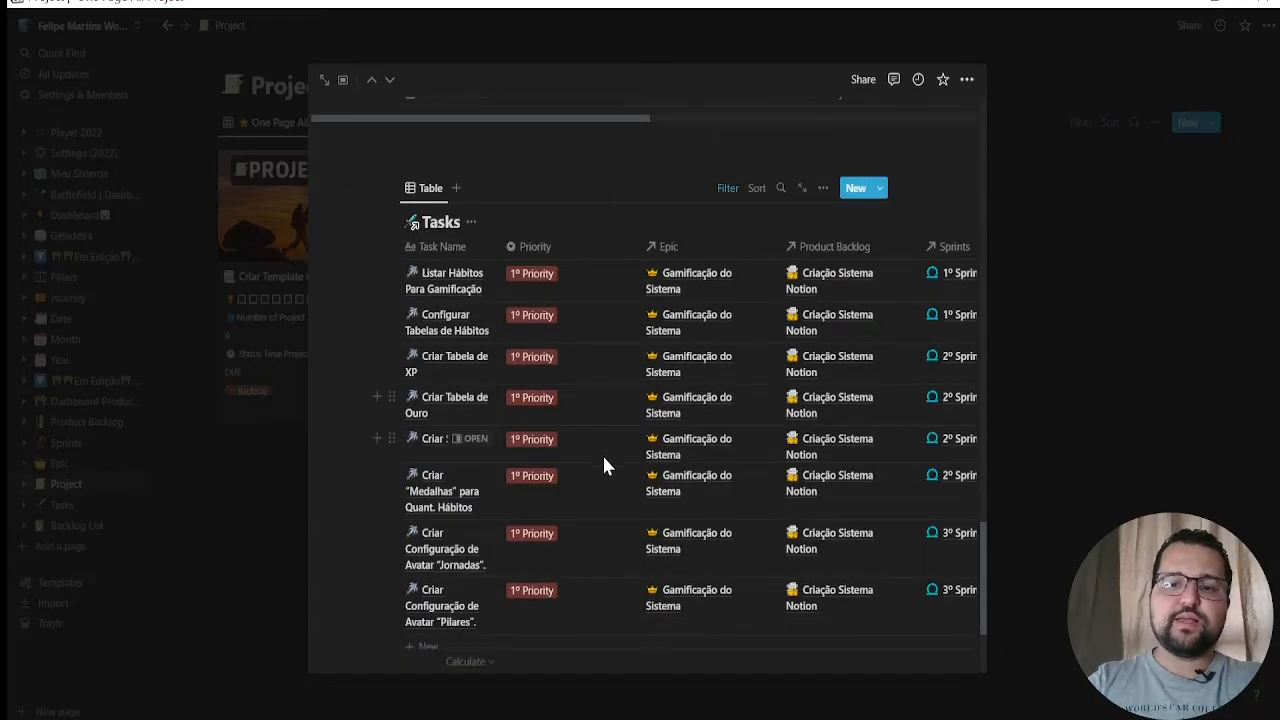
{"action": "scroll", "coordinate": [602, 453], "scroll_direction": "down", "scroll_amount": 3}
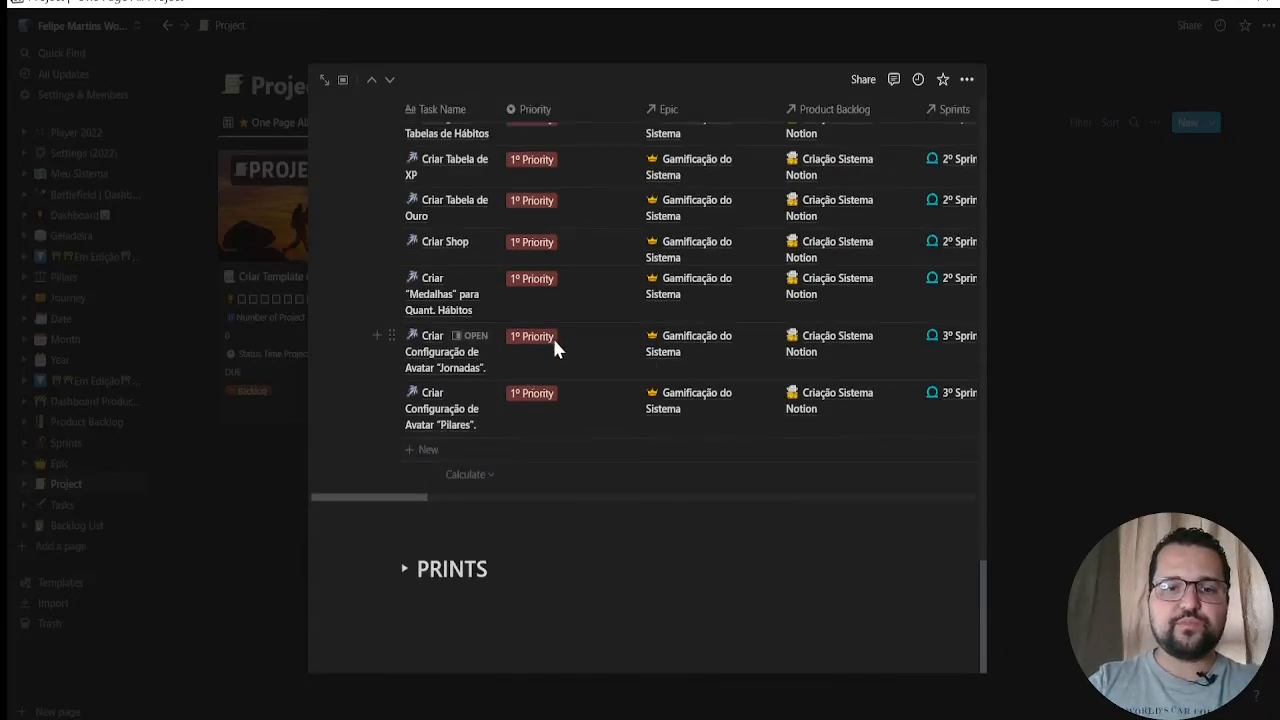
Expand the project's PRINTS section to view its contents, and close the project page
{"action": "left_click", "coordinate": [405, 569]}
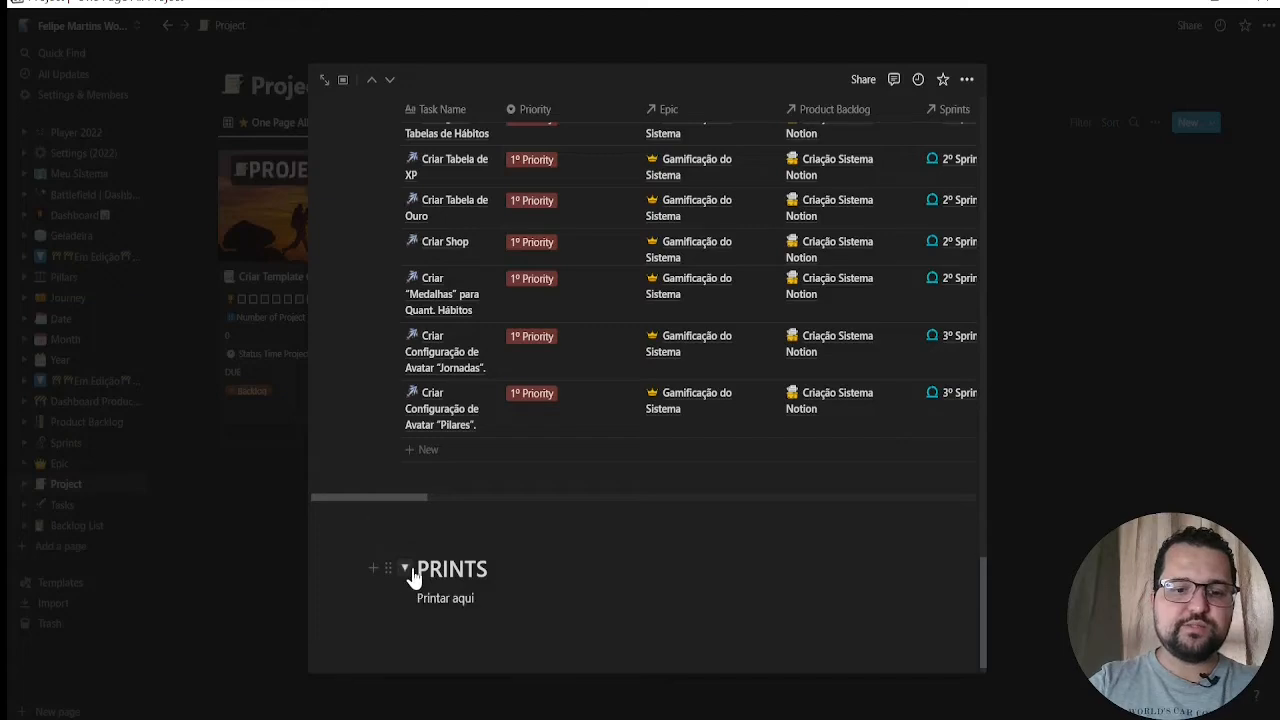
{"action": "scroll", "coordinate": [405, 565], "scroll_direction": "down", "scroll_amount": 1}
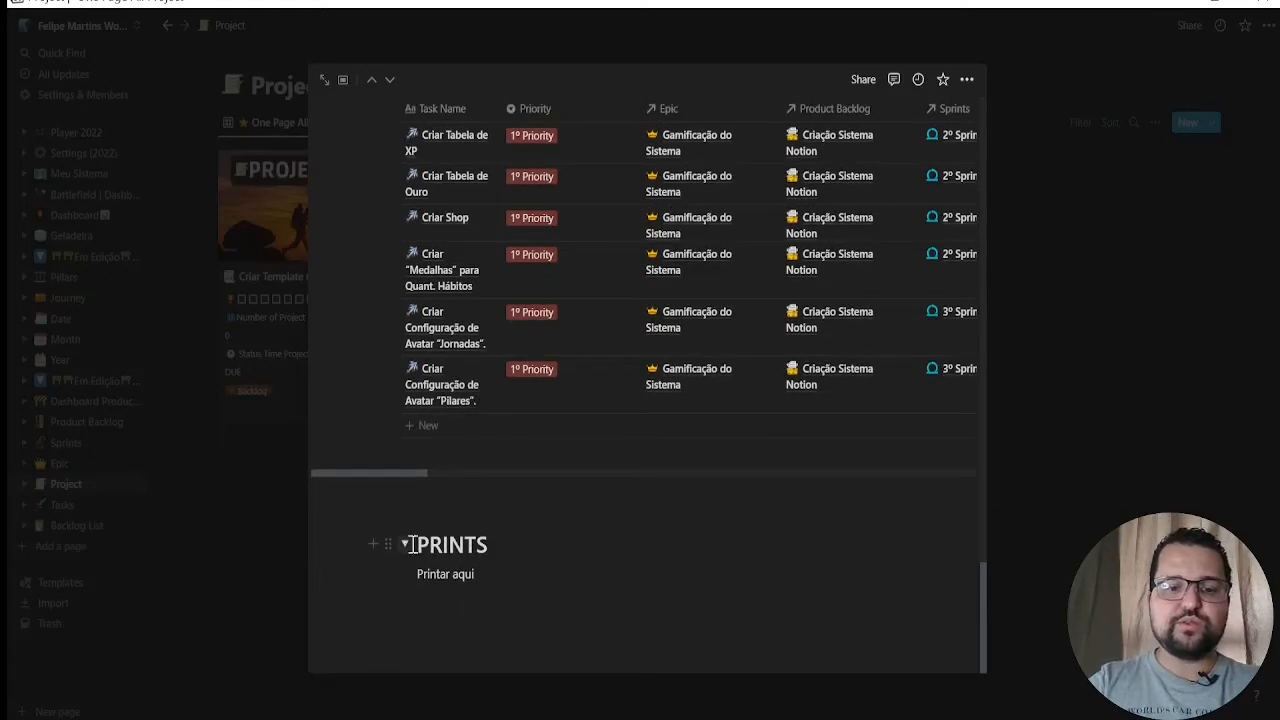
{"action": "scroll", "coordinate": [811, 334], "scroll_direction": "up", "scroll_amount": 10}
{"action": "scroll", "coordinate": [886, 323], "scroll_direction": "up", "scroll_amount": 10}
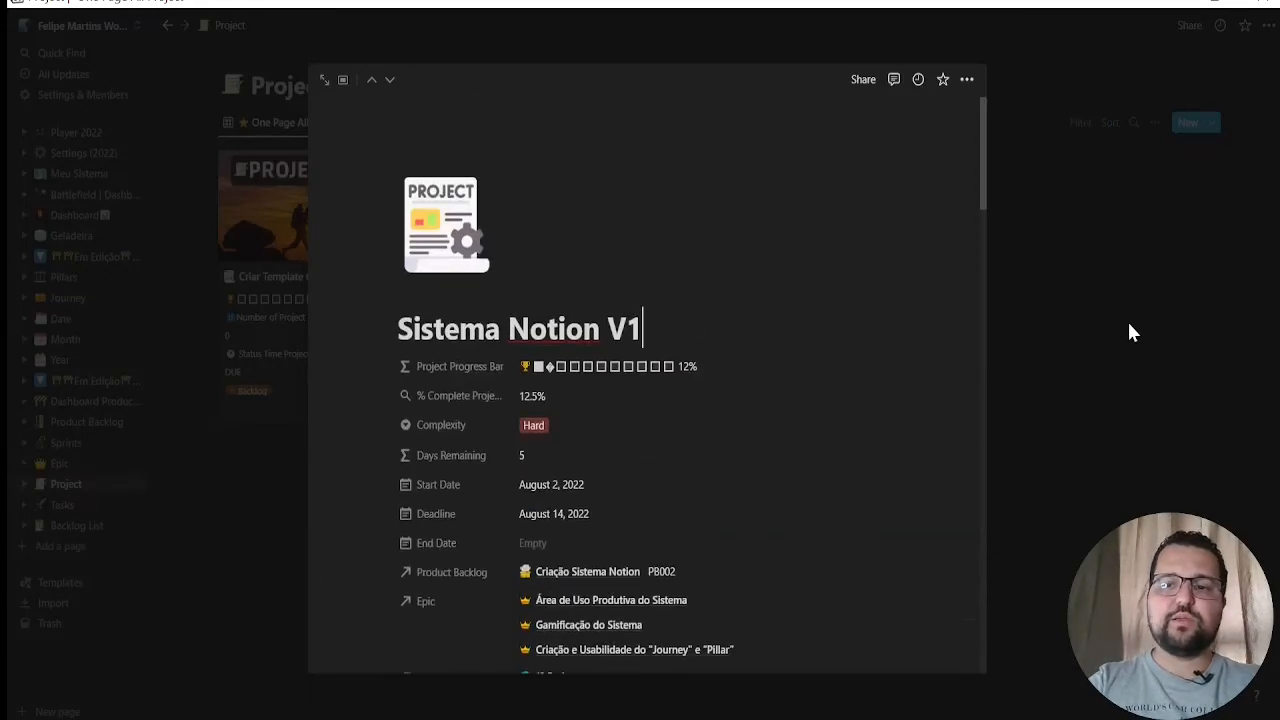
{"action": "left_click", "coordinate": [1128, 331]}
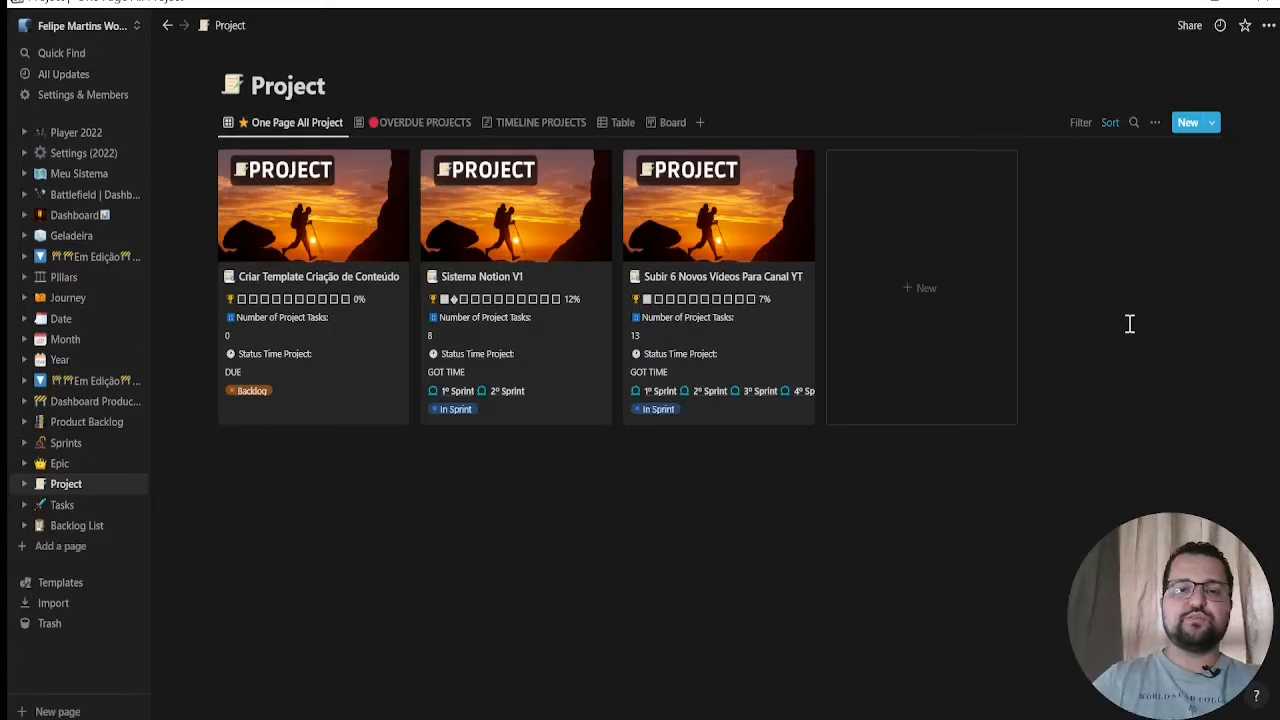
Open the Tasks database and compare its Overdue Quest, Tomorrow Quest, Today Quest and Timeline Task views
{"action": "left_click", "coordinate": [57, 507]}
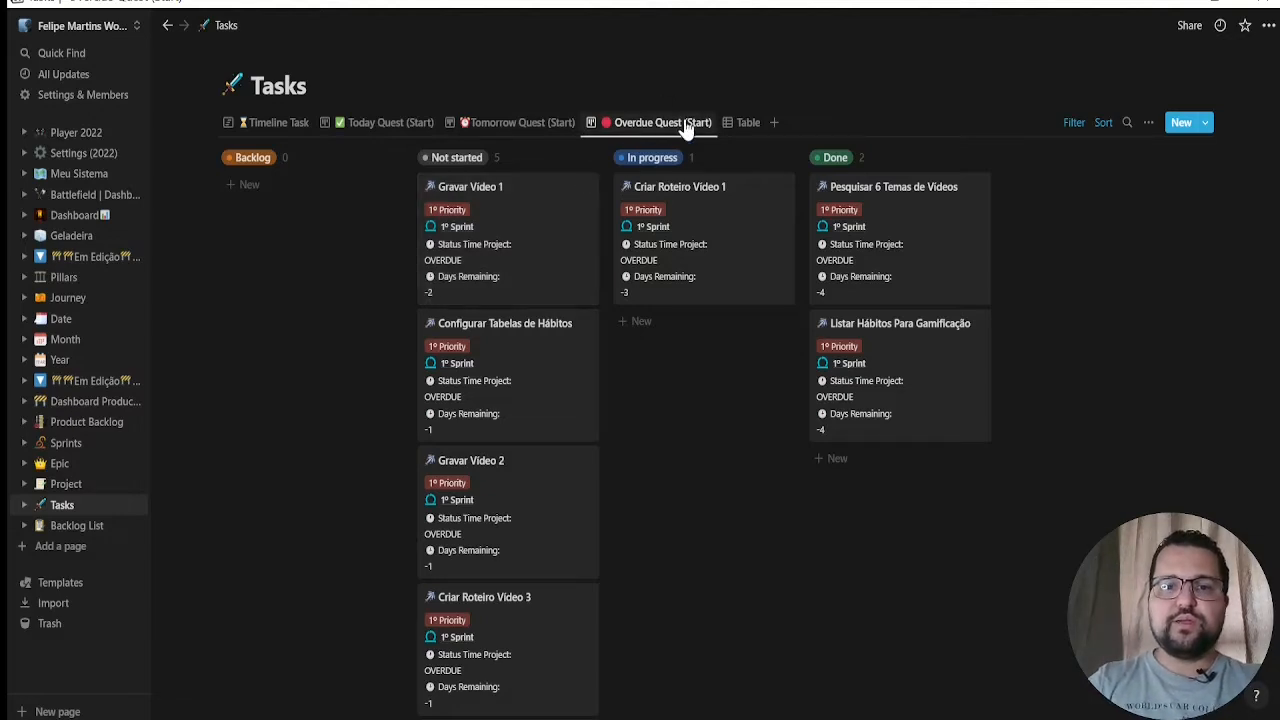
{"action": "left_click", "coordinate": [494, 128]}
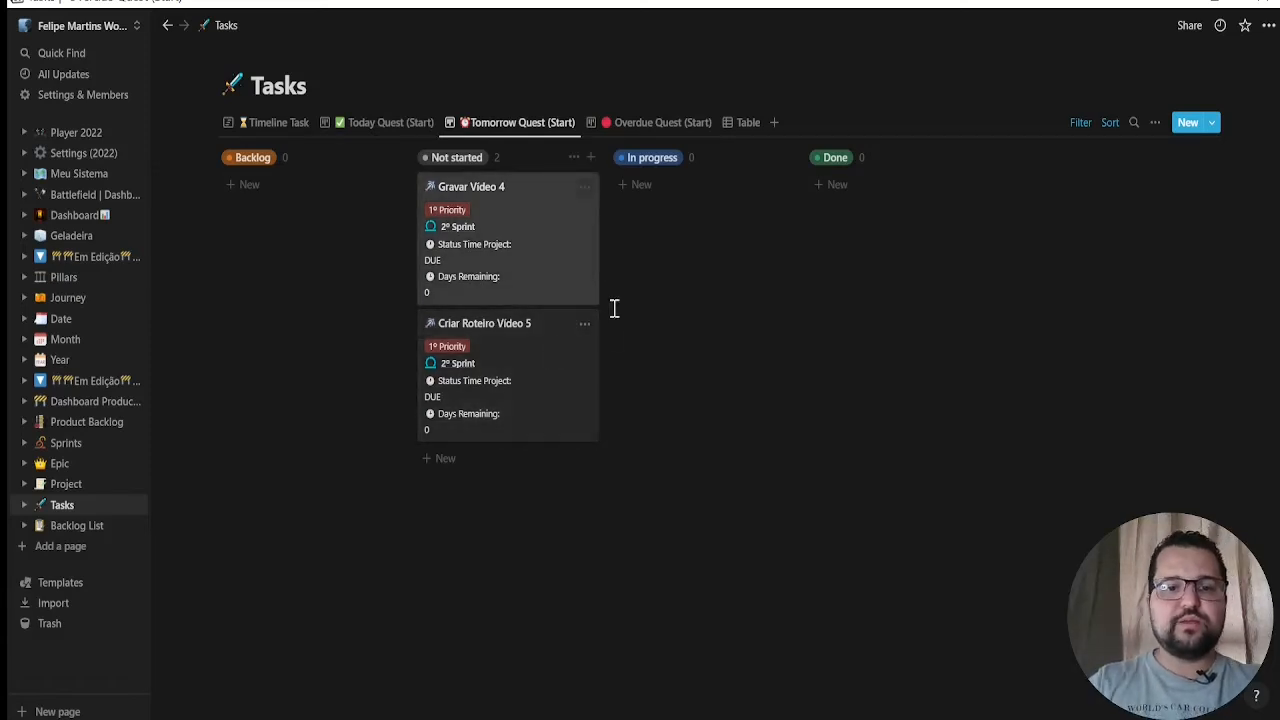
{"action": "left_click", "coordinate": [380, 128]}
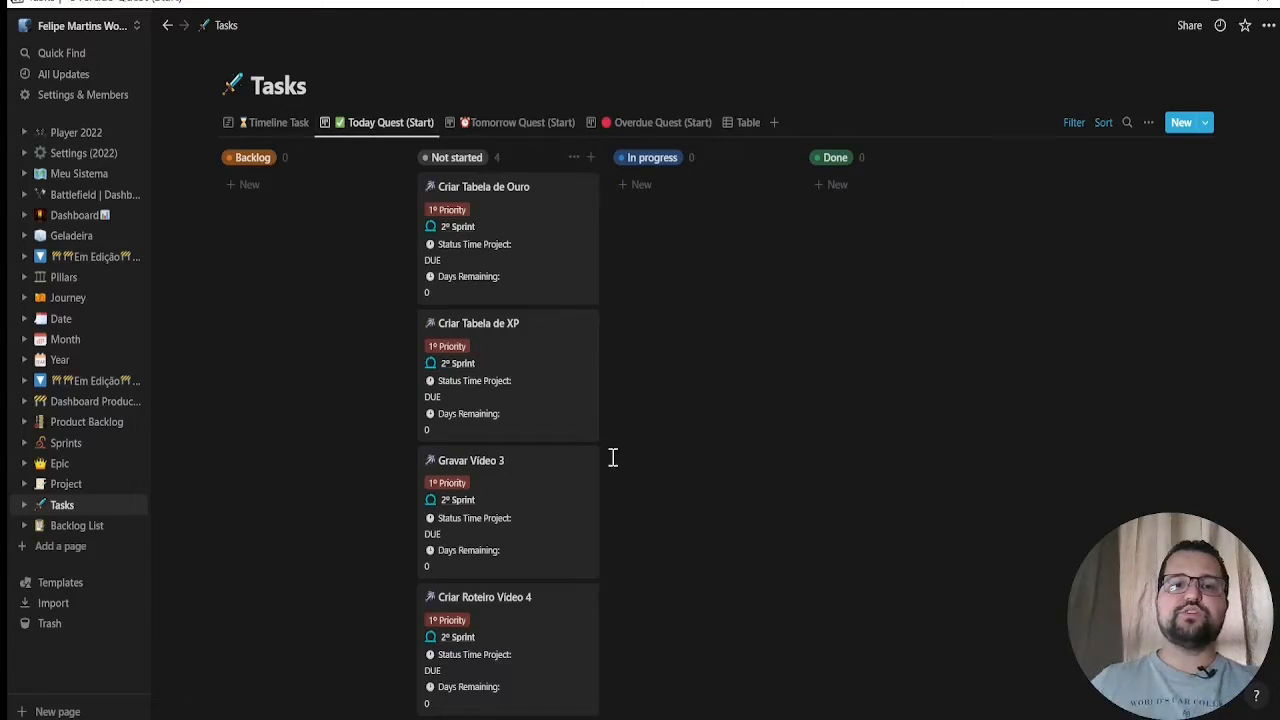
{"action": "left_click", "coordinate": [290, 128]}
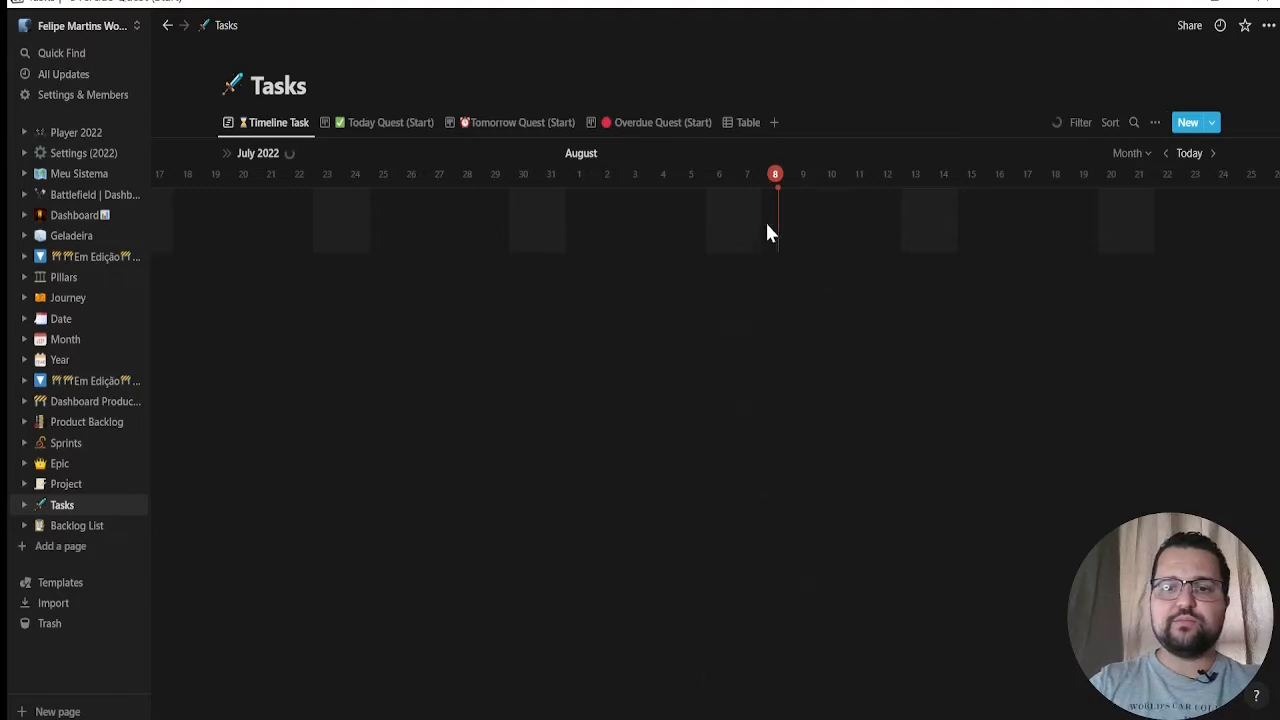
{"action": "scroll", "coordinate": [896, 402], "scroll_direction": "down", "scroll_amount": 1}
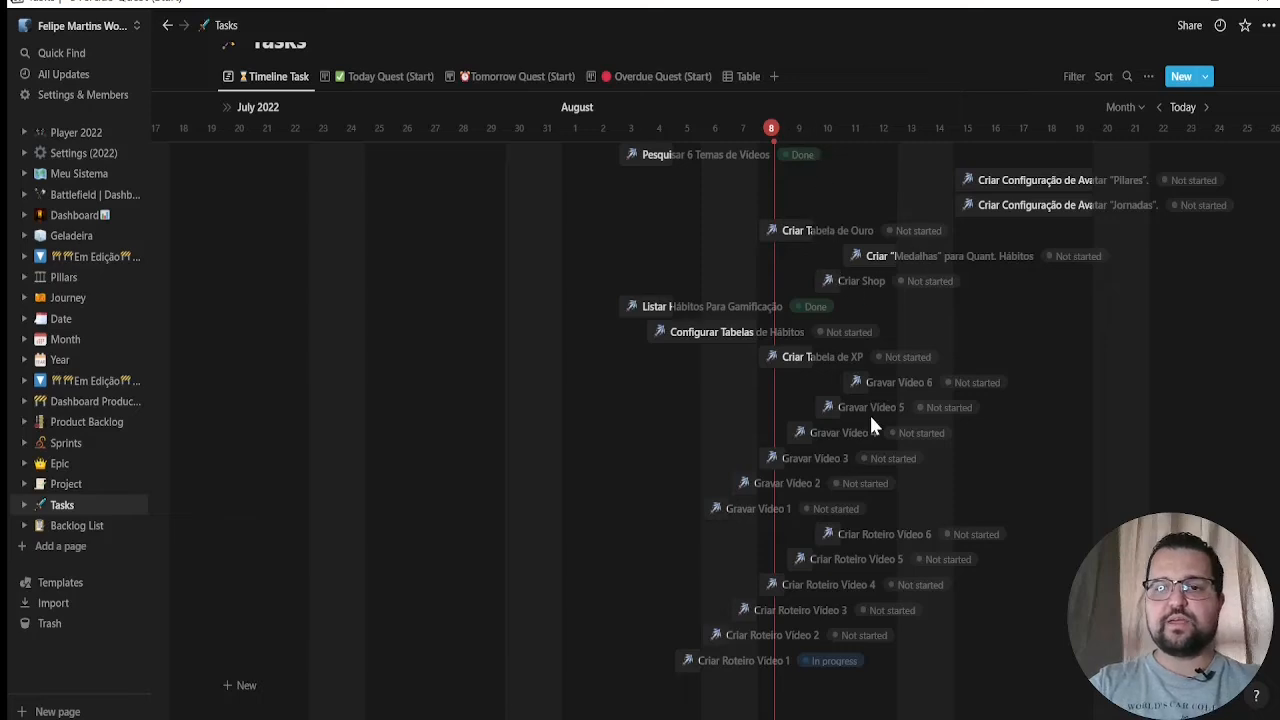
Open the 1º Sprint record in the Sprints database and examine its properties, including dates, progress and related epics, projects and tasks
{"action": "left_click", "coordinate": [70, 443]}
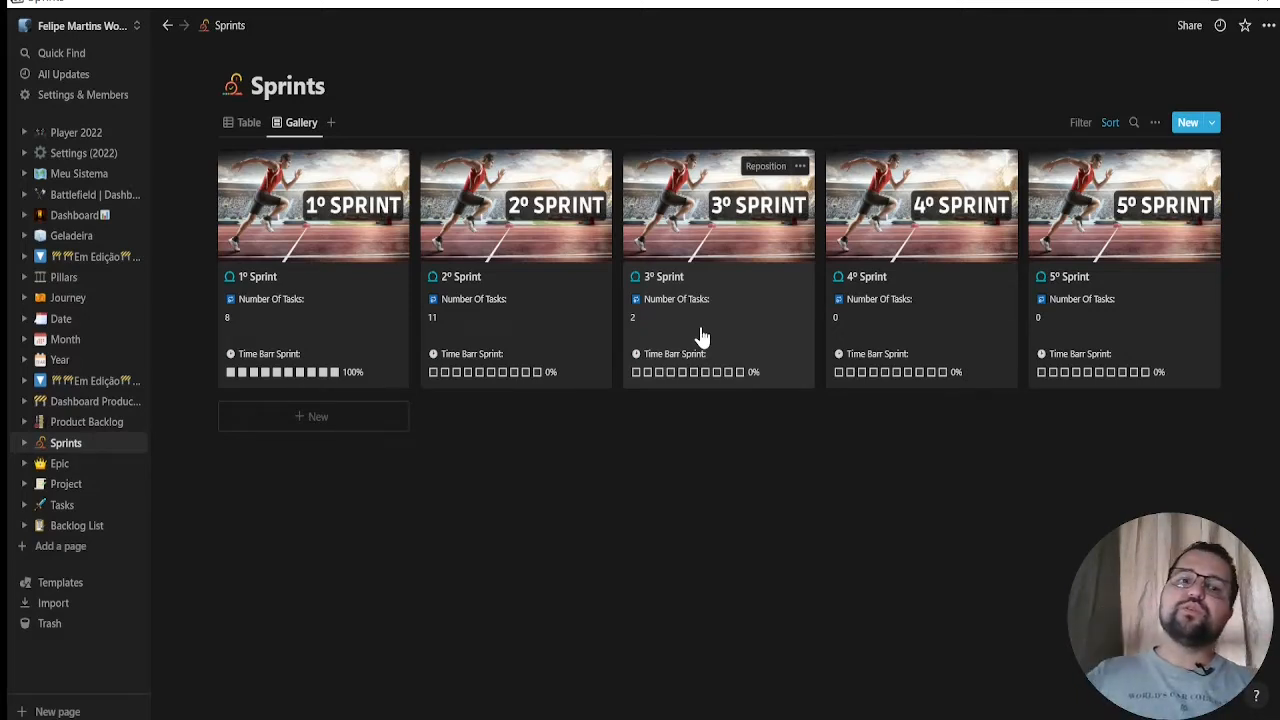
{"action": "left_click", "coordinate": [366, 321]}
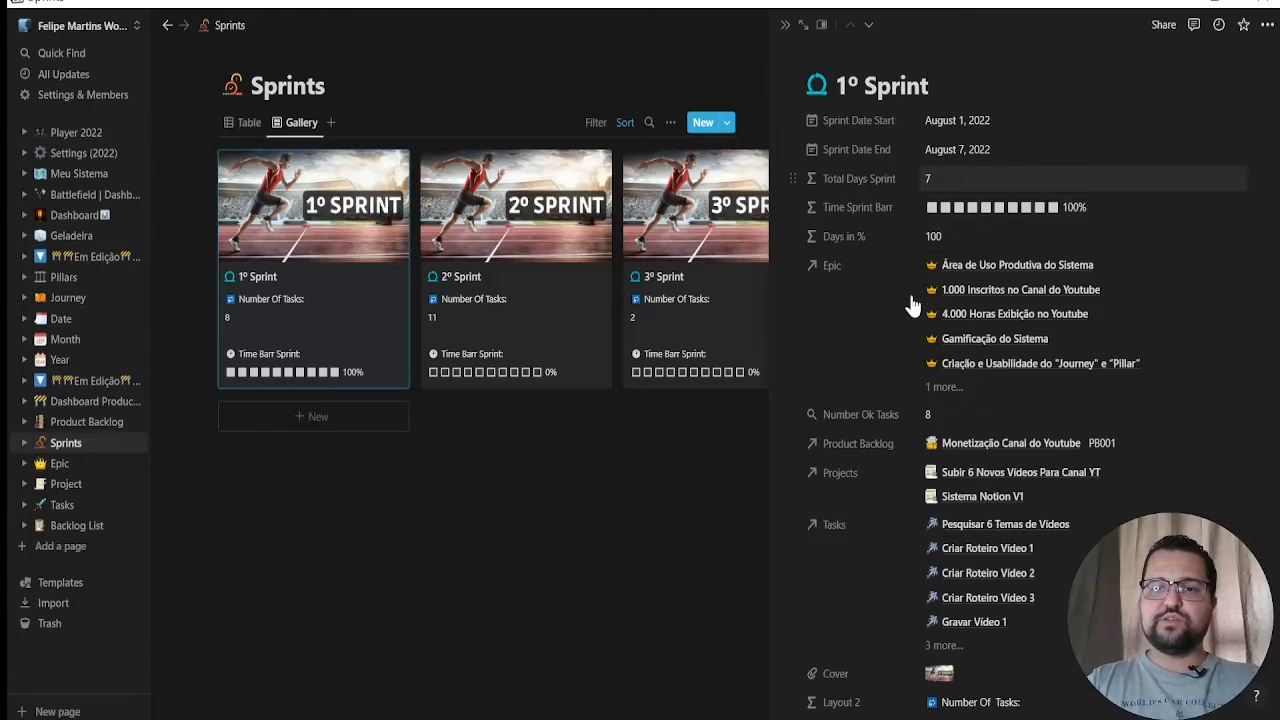
{"action": "scroll", "coordinate": [966, 286], "scroll_direction": "down", "scroll_amount": 2}
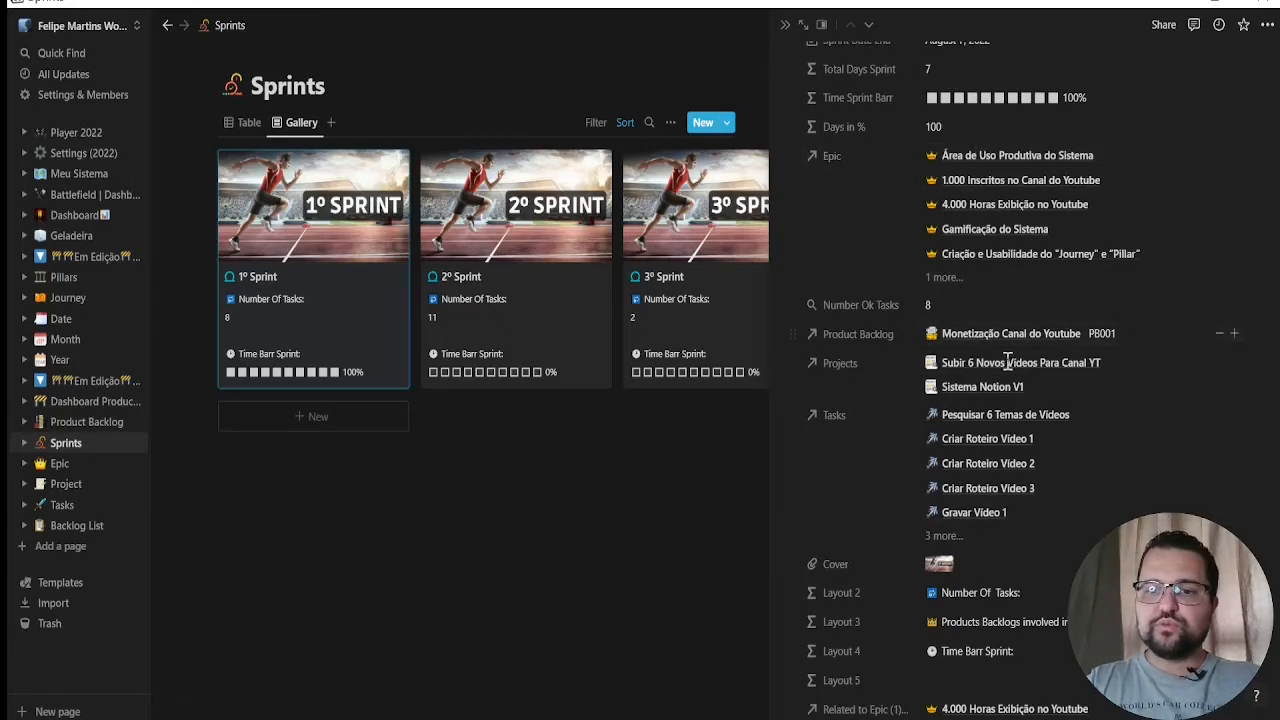
{"action": "scroll", "coordinate": [1006, 374], "scroll_direction": "down", "scroll_amount": 2}
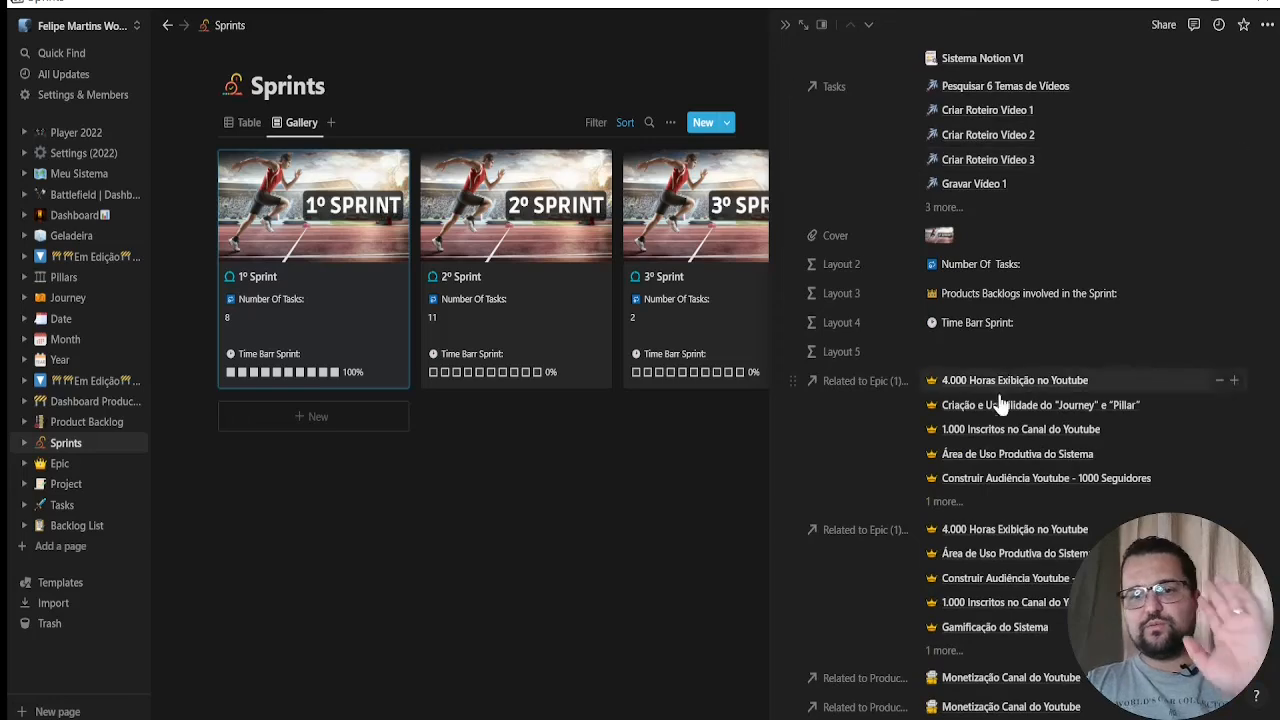
{"action": "scroll", "coordinate": [990, 428], "scroll_direction": "down", "scroll_amount": 5}
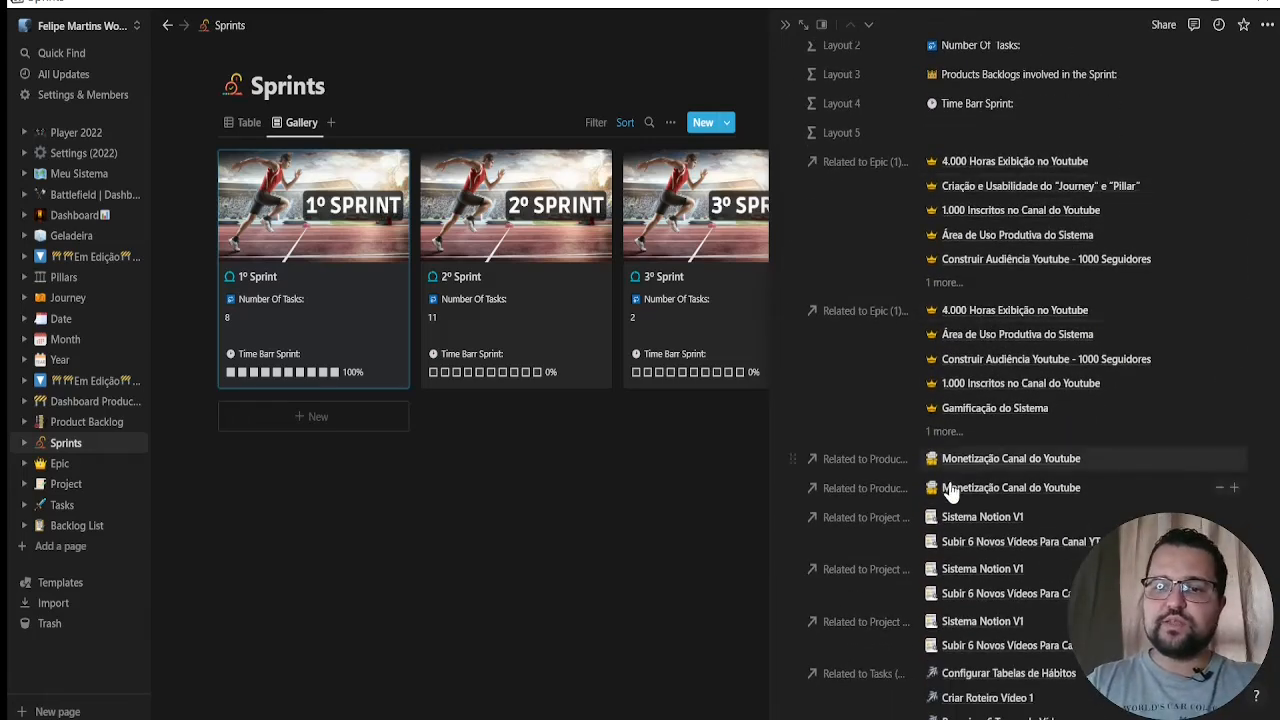
{"action": "scroll", "coordinate": [948, 484], "scroll_direction": "down", "scroll_amount": 3}
{"action": "scroll", "coordinate": [1013, 415], "scroll_direction": "down", "scroll_amount": 8}
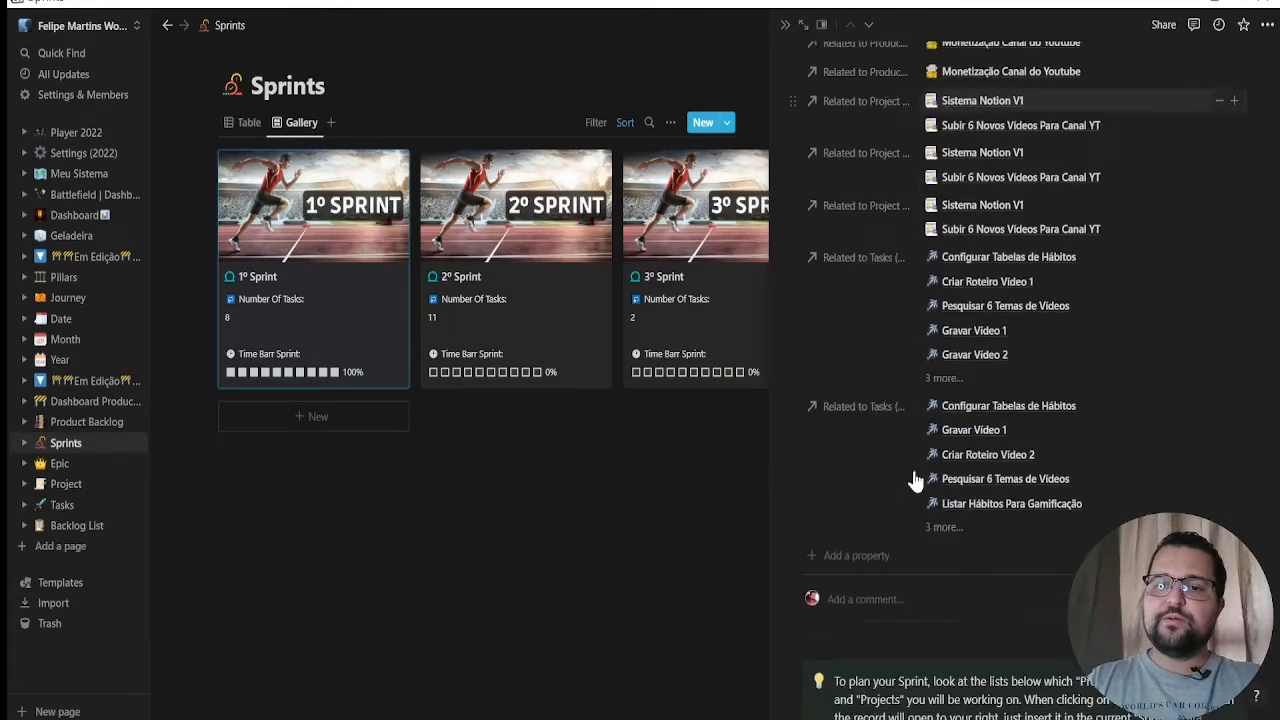
{"action": "scroll", "coordinate": [1005, 533], "scroll_direction": "down", "scroll_amount": 18}
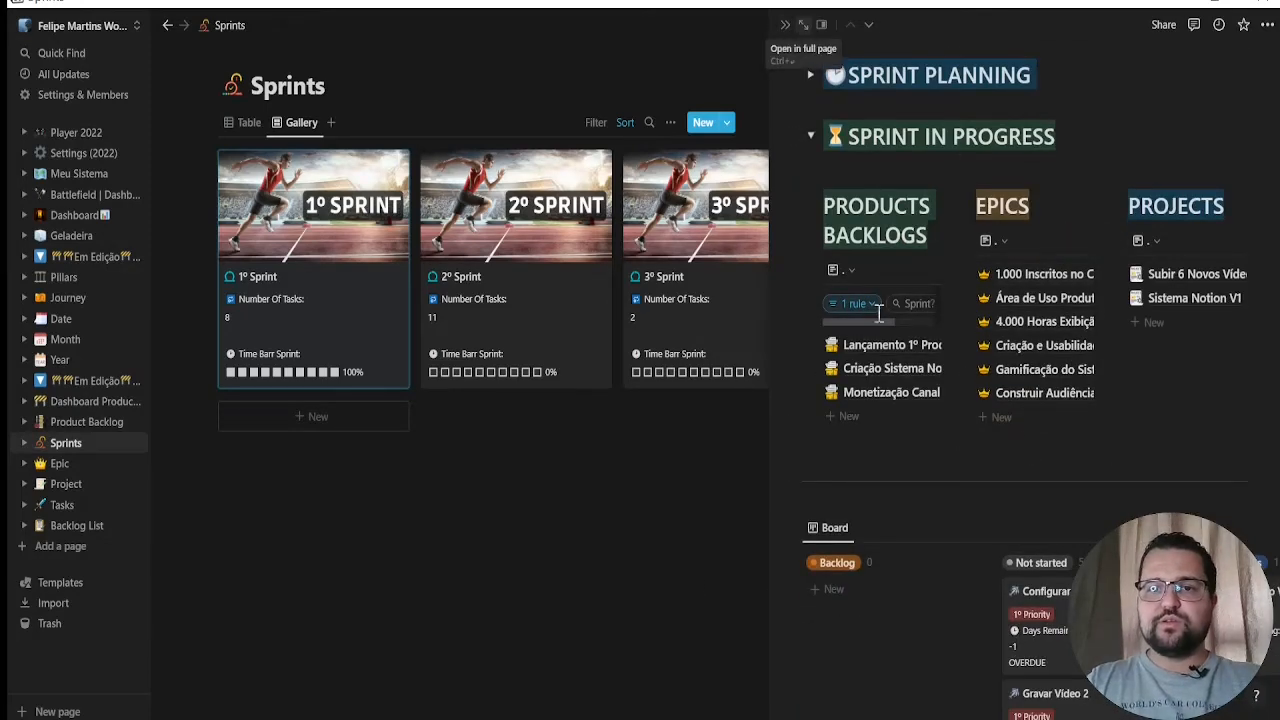
Open 1º Sprint as a full page and review the product backlogs, epics and projects listed under SPRINT PLANNING
{"action": "key", "text": "ctrl+Return"}
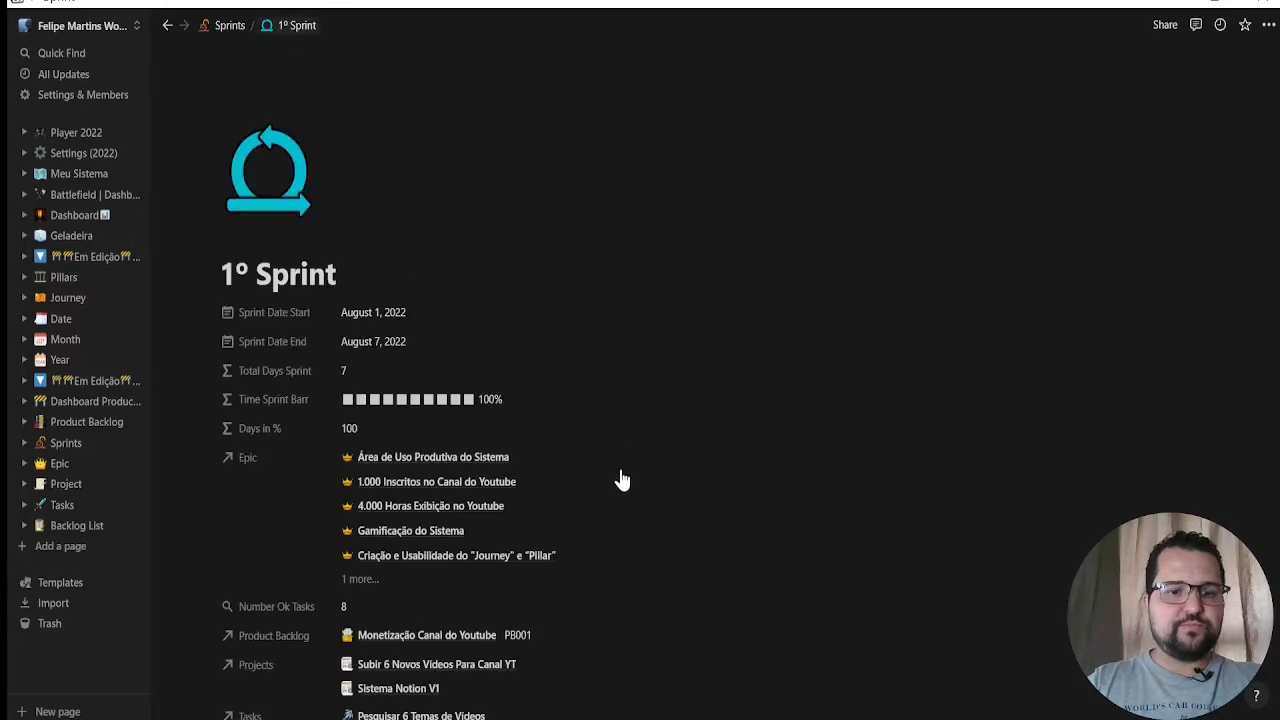
{"action": "scroll", "coordinate": [481, 470], "scroll_direction": "down", "scroll_amount": 5}
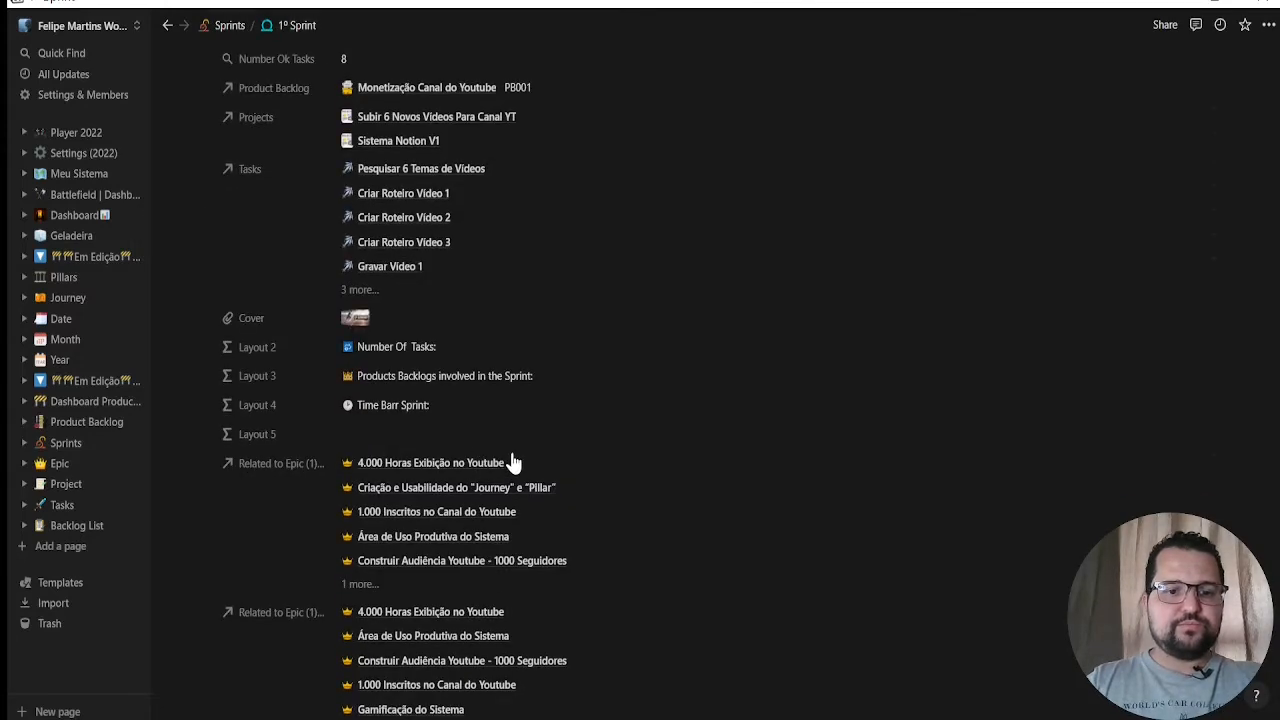
{"action": "scroll", "coordinate": [514, 457], "scroll_direction": "down", "scroll_amount": 10}
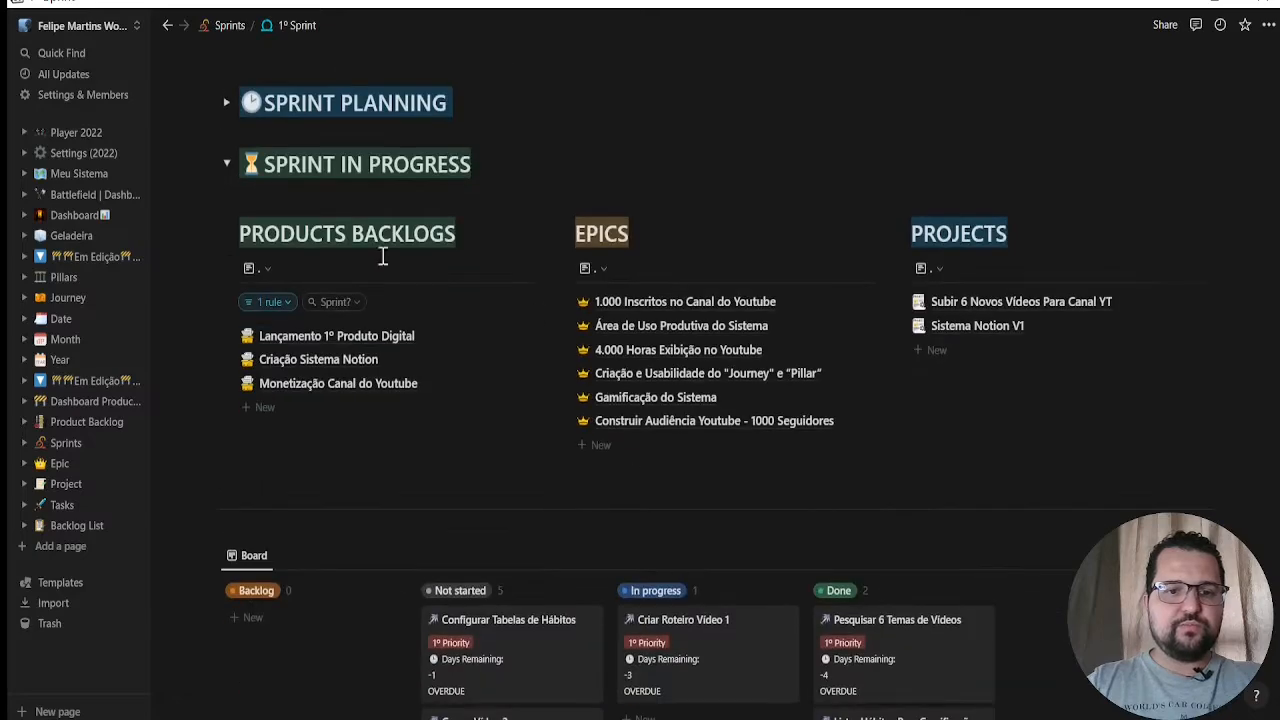
{"action": "left_click", "coordinate": [226, 102]}
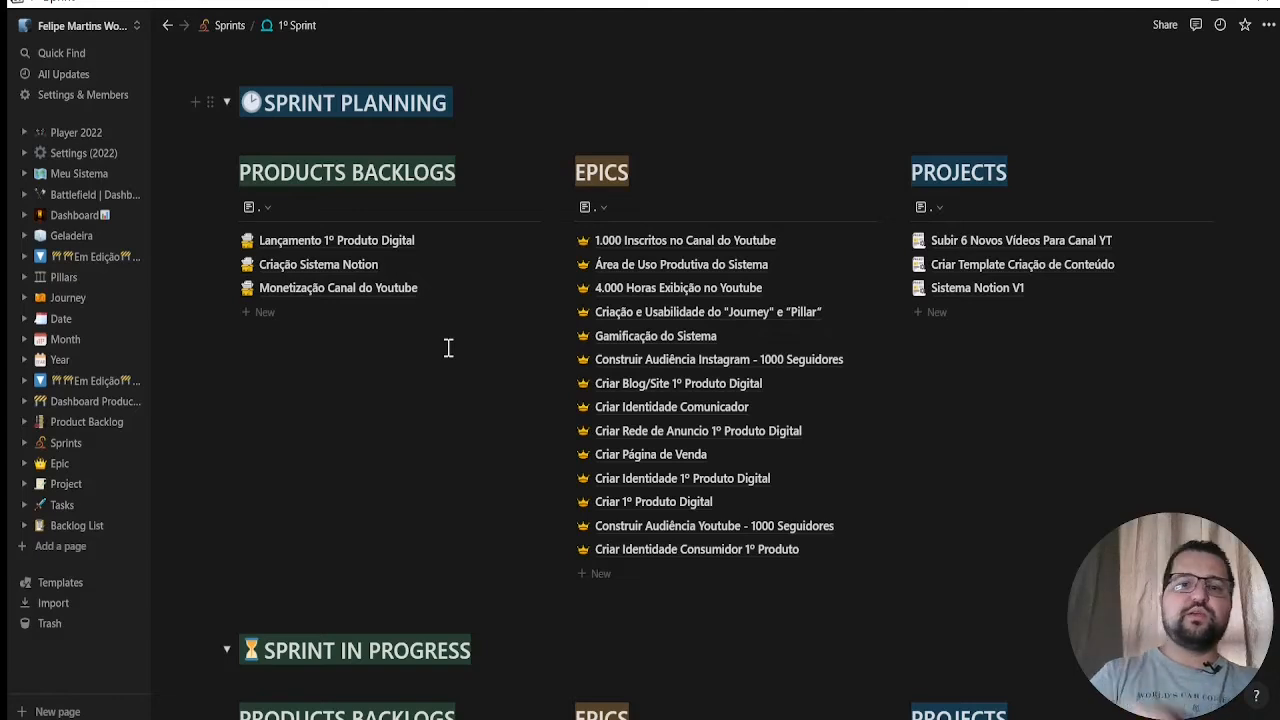
{"action": "left_click", "coordinate": [227, 105]}
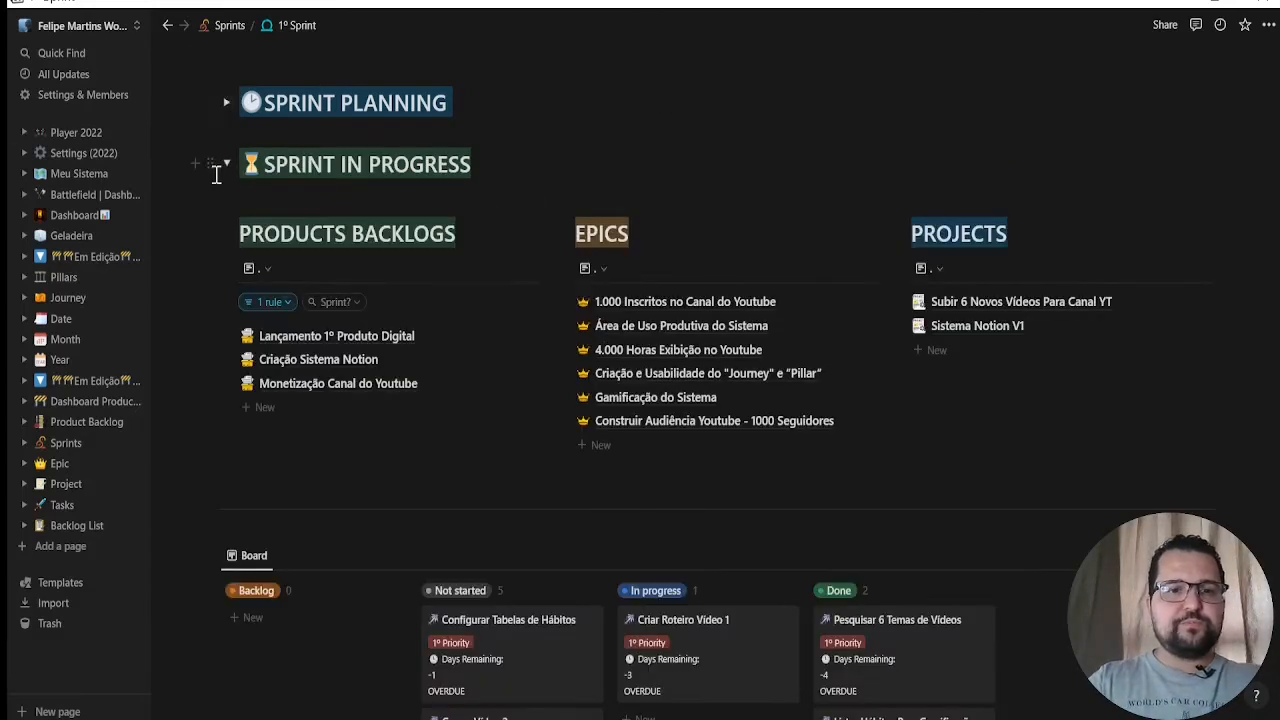
Collapse and re-expand the SPRINT IN PROGRESS section to review its product backlogs, epics and projects
{"action": "left_click", "coordinate": [228, 168]}
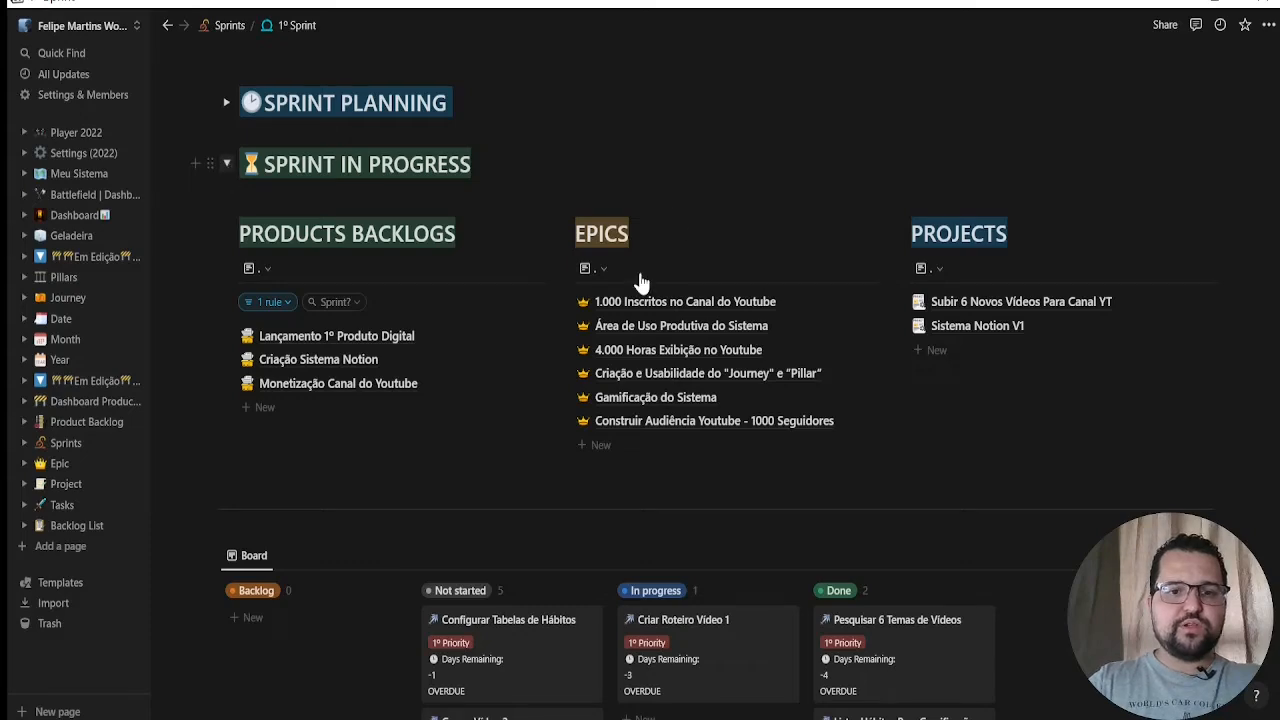
{"action": "scroll", "coordinate": [571, 449], "scroll_direction": "down", "scroll_amount": 4}
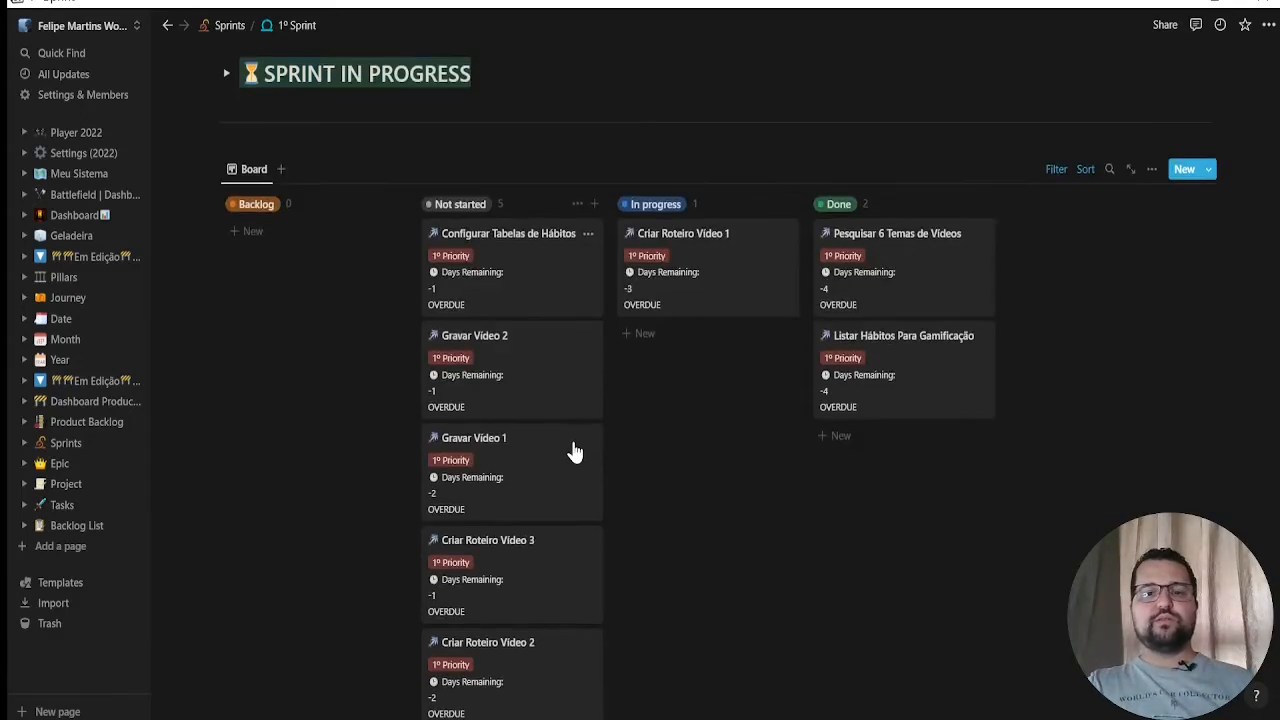
{"action": "scroll", "coordinate": [537, 277], "scroll_direction": "up", "scroll_amount": 4}
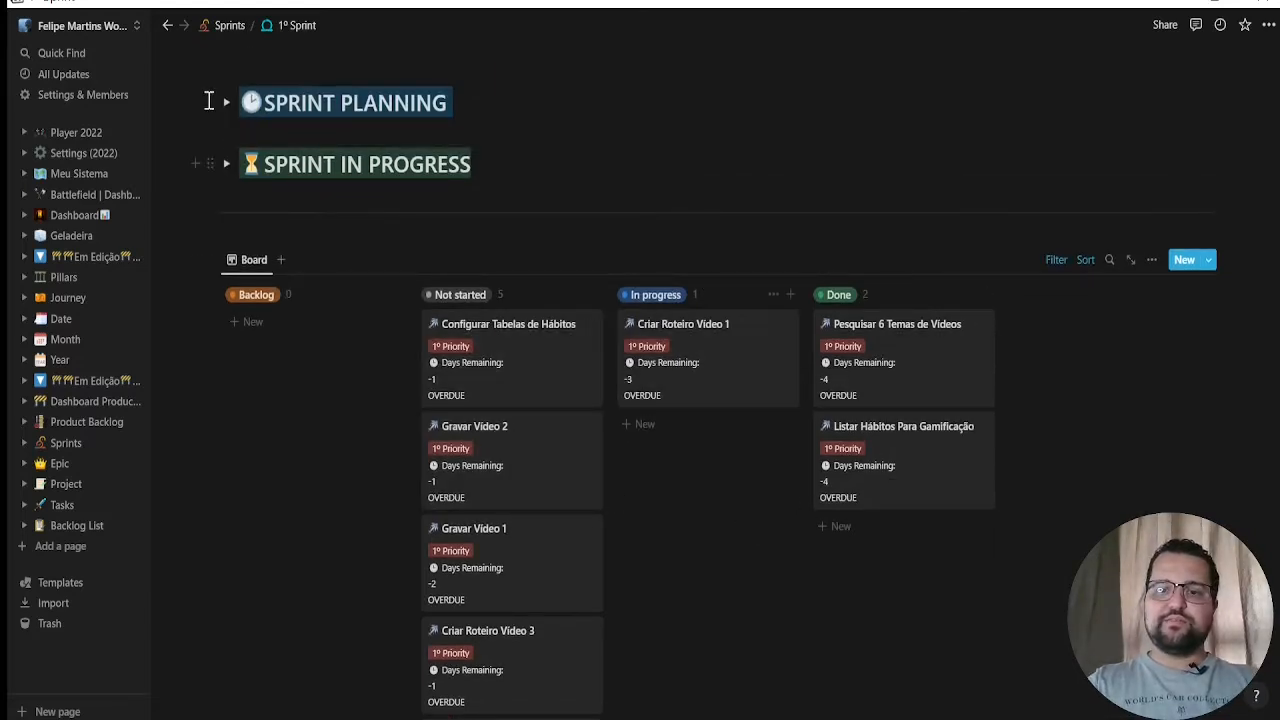
{"action": "left_click", "coordinate": [225, 165]}
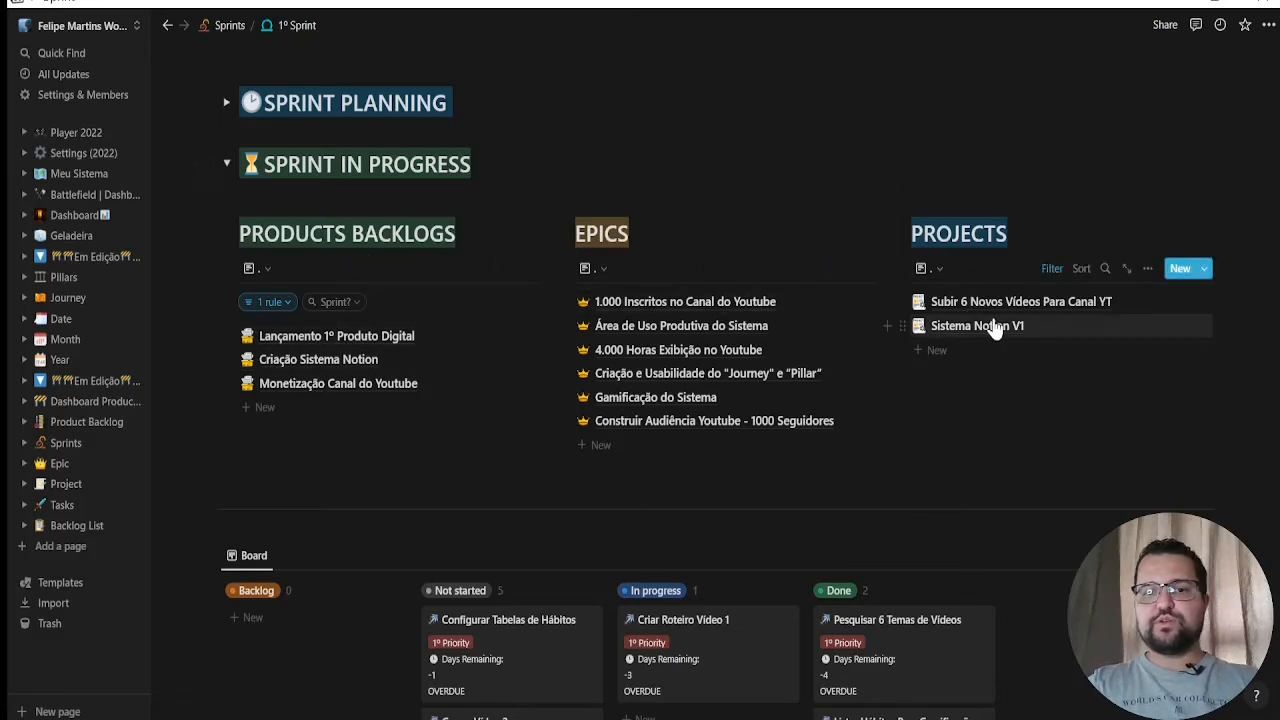
Review the 1º Sprint's task board, timeline, calendar and Tasks table in the page body
{"action": "scroll", "coordinate": [565, 525], "scroll_direction": "down", "scroll_amount": 3}
{"action": "scroll", "coordinate": [565, 525], "scroll_direction": "down", "scroll_amount": 5}
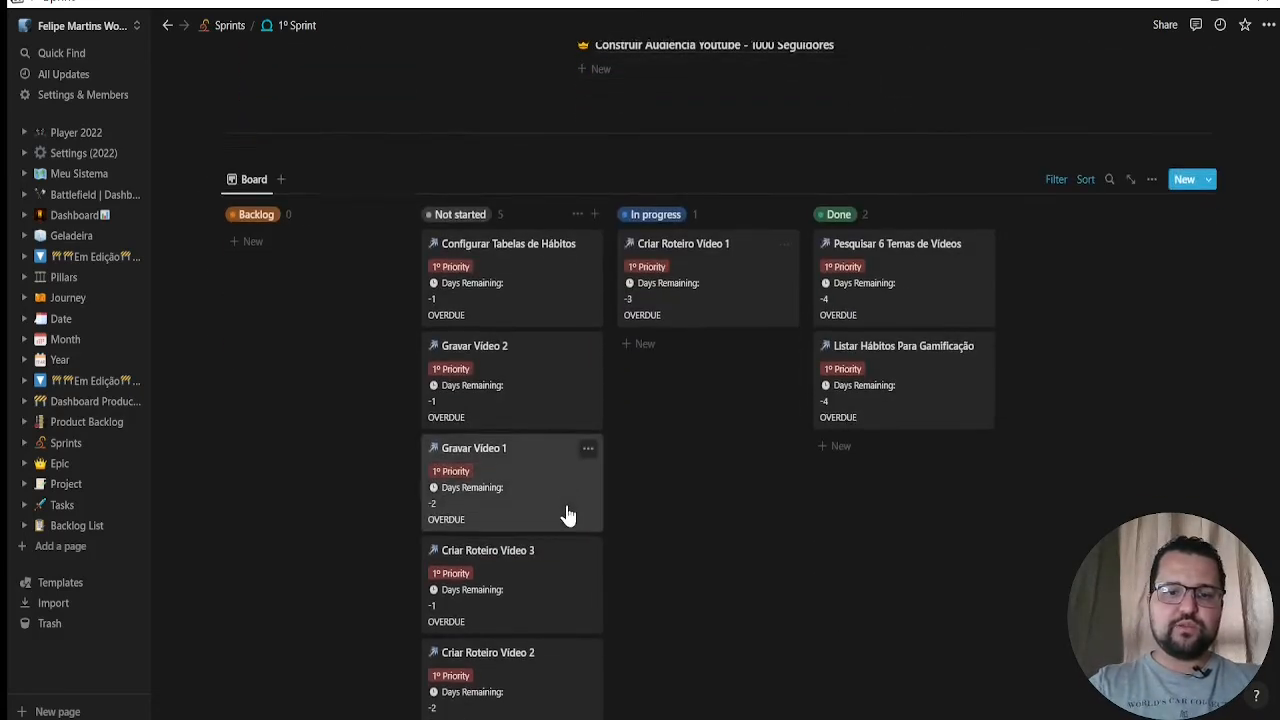
{"action": "scroll", "coordinate": [1037, 494], "scroll_direction": "down", "scroll_amount": 6}
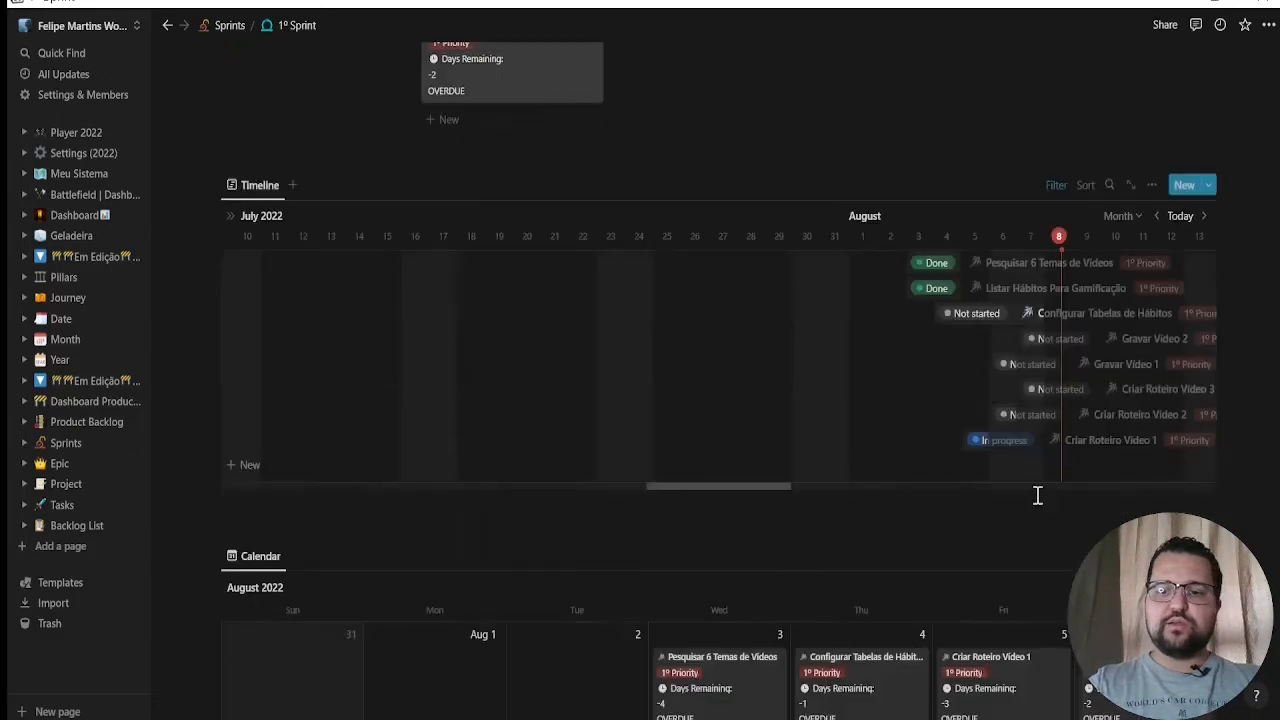
{"action": "scroll", "coordinate": [606, 357], "scroll_direction": "up", "scroll_amount": 2}
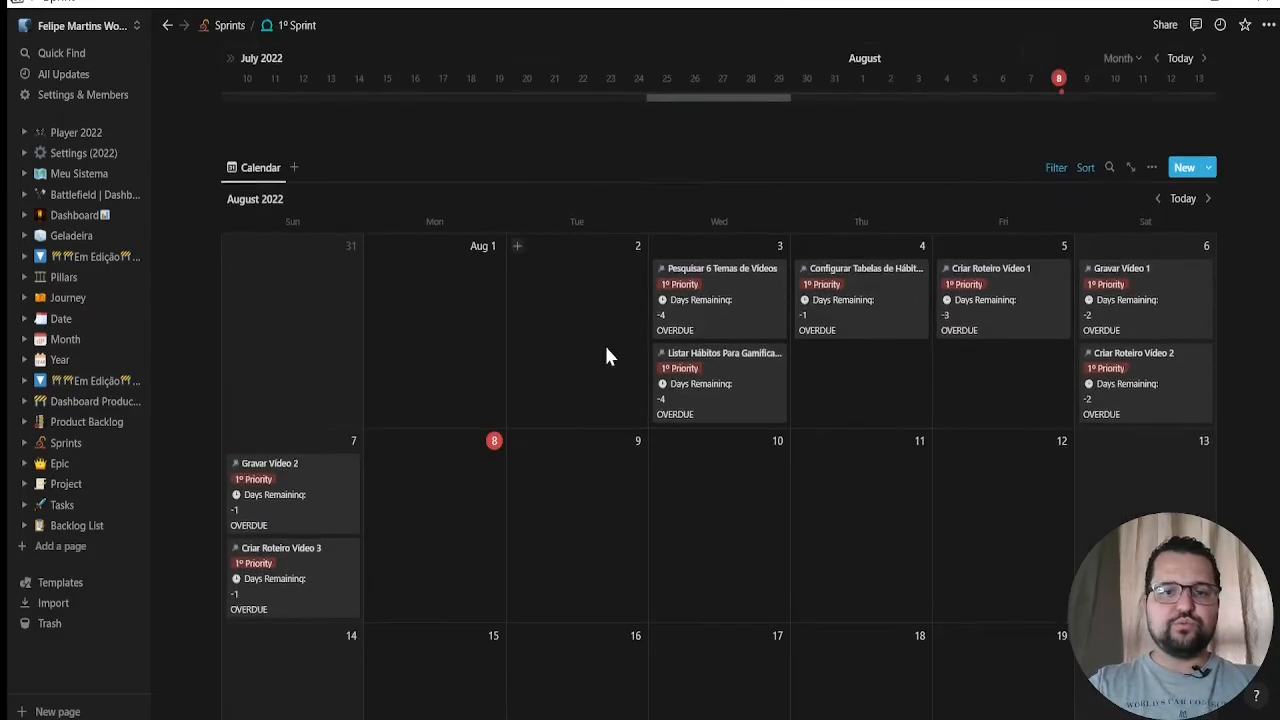
{"action": "scroll", "coordinate": [849, 449], "scroll_direction": "down", "scroll_amount": 6}
{"action": "scroll", "coordinate": [305, 243], "scroll_direction": "down", "scroll_amount": 12}
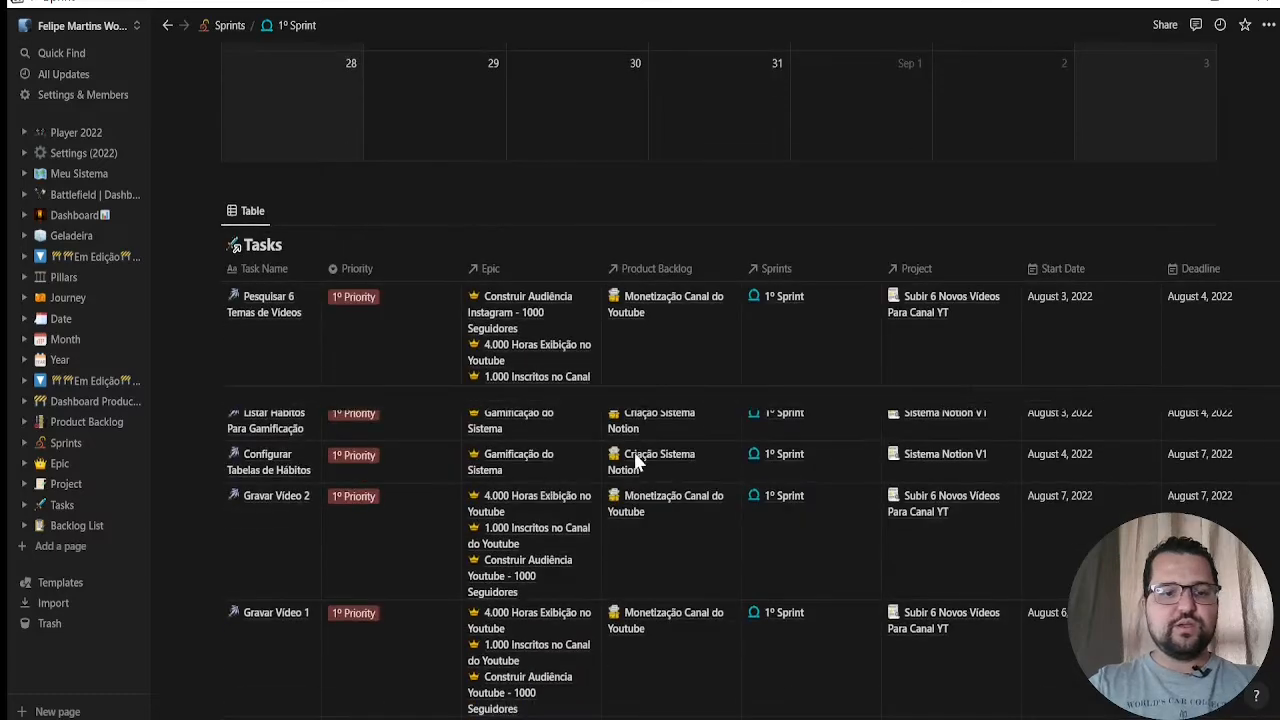
{"action": "scroll", "coordinate": [546, 464], "scroll_direction": "up", "scroll_amount": 20}
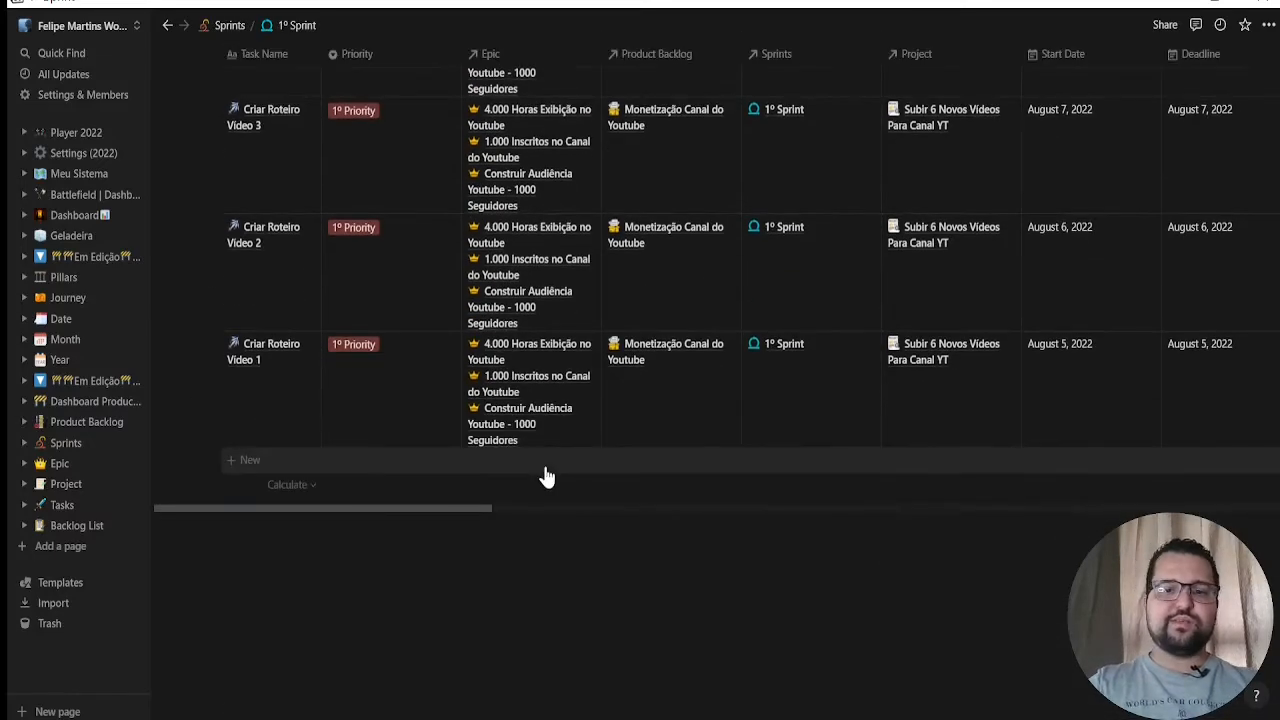
{"action": "scroll", "coordinate": [530, 322], "scroll_direction": "up", "scroll_amount": 15}
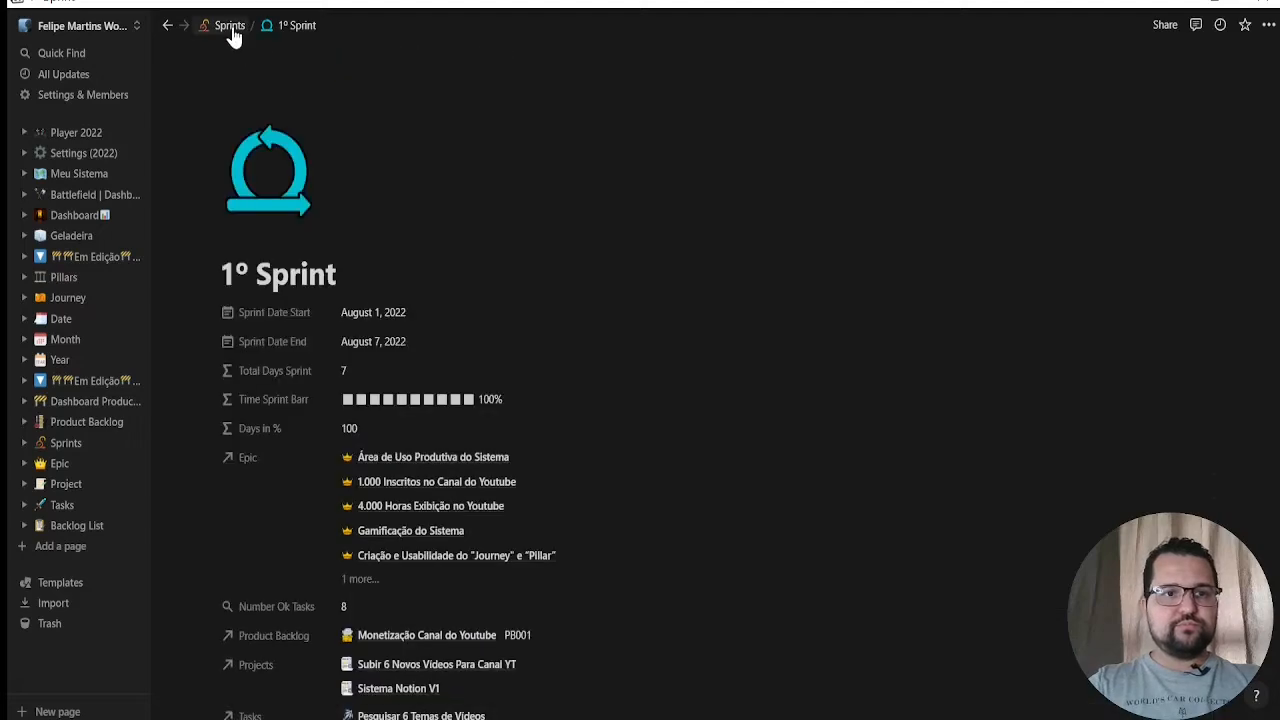
Return to the Sprints gallery and open 2º Sprint as a full page
{"action": "left_click", "coordinate": [230, 30]}
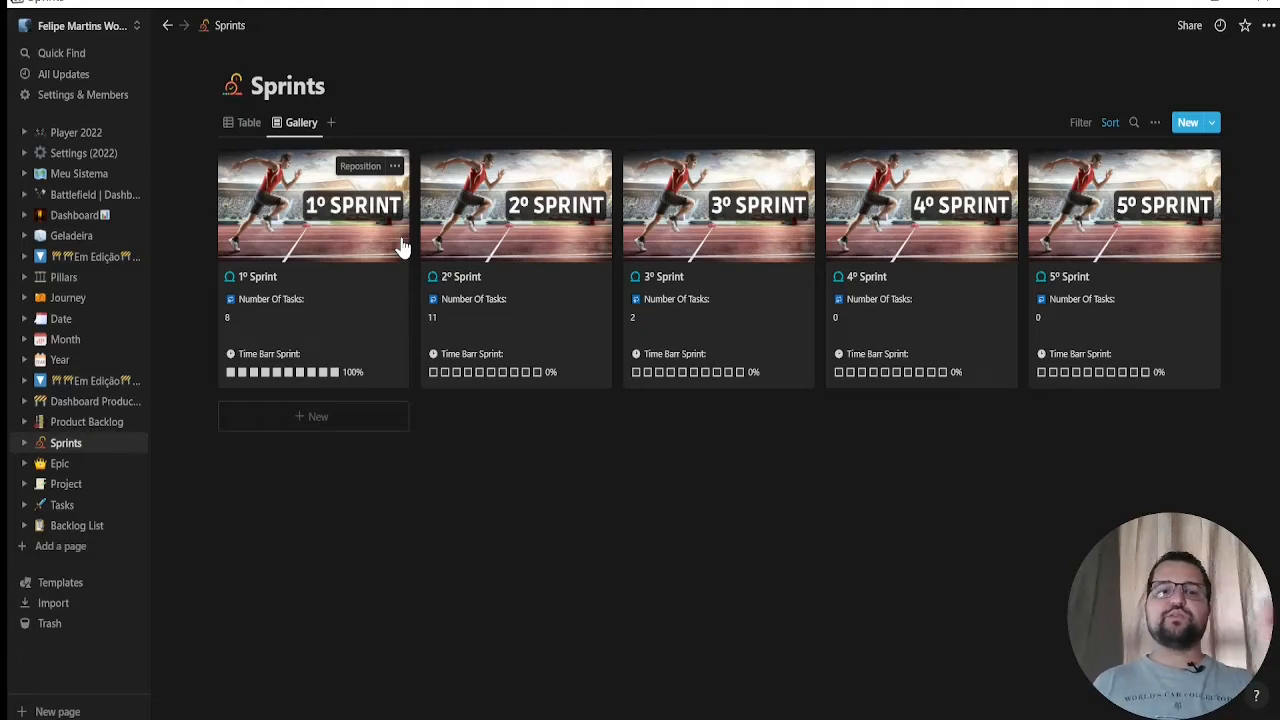
{"action": "left_click", "coordinate": [536, 292]}
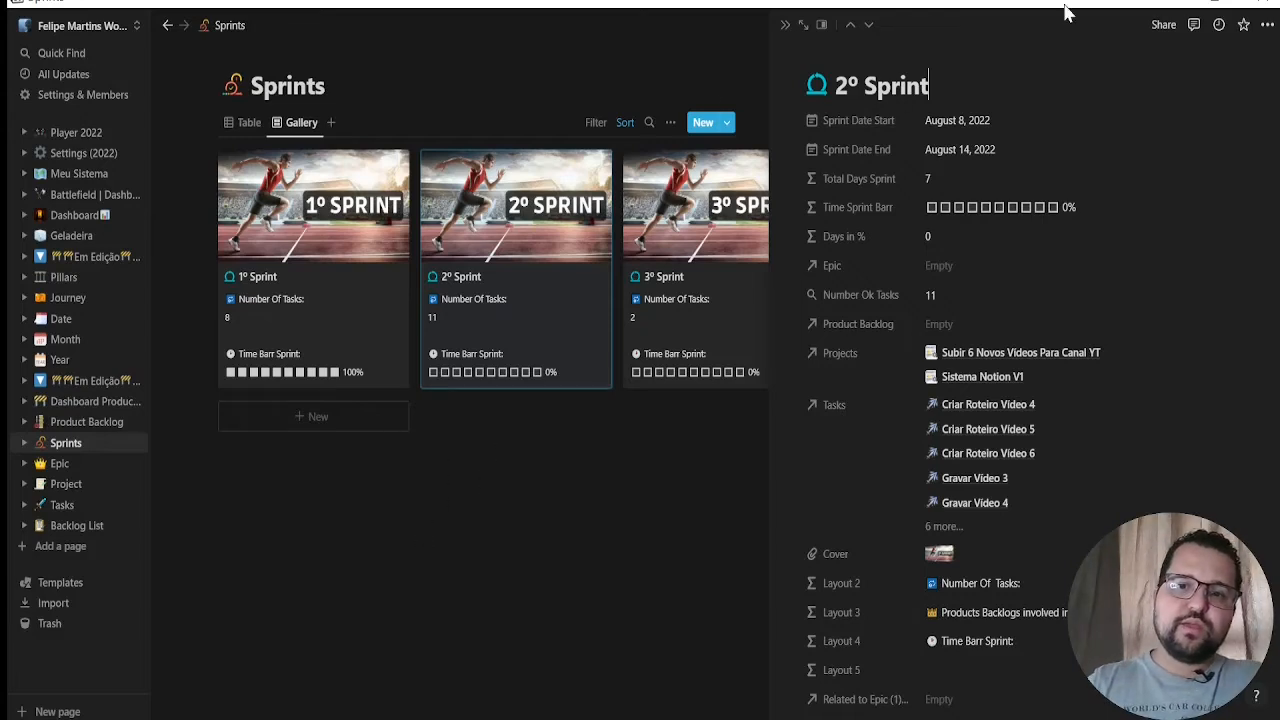
{"action": "left_click", "coordinate": [806, 26]}
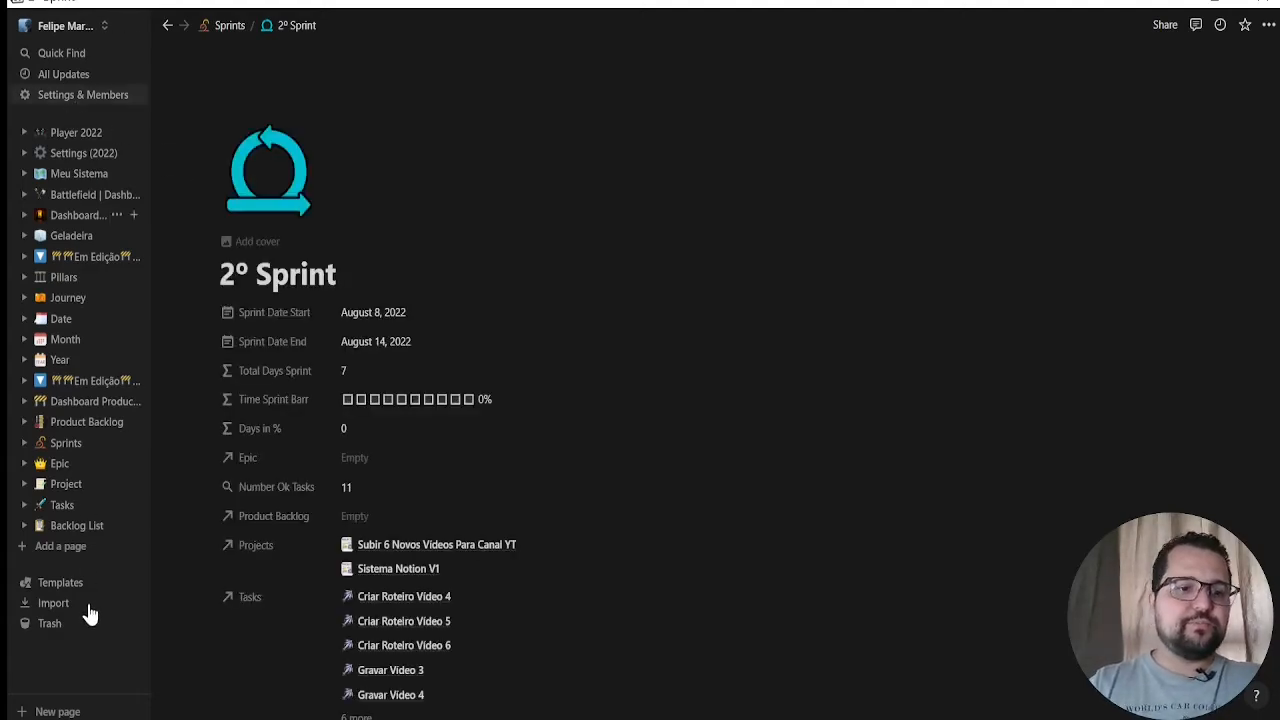
Switch to the Meu Sistema workspace and open its Daily Quest database
{"action": "left_click", "coordinate": [55, 26]}
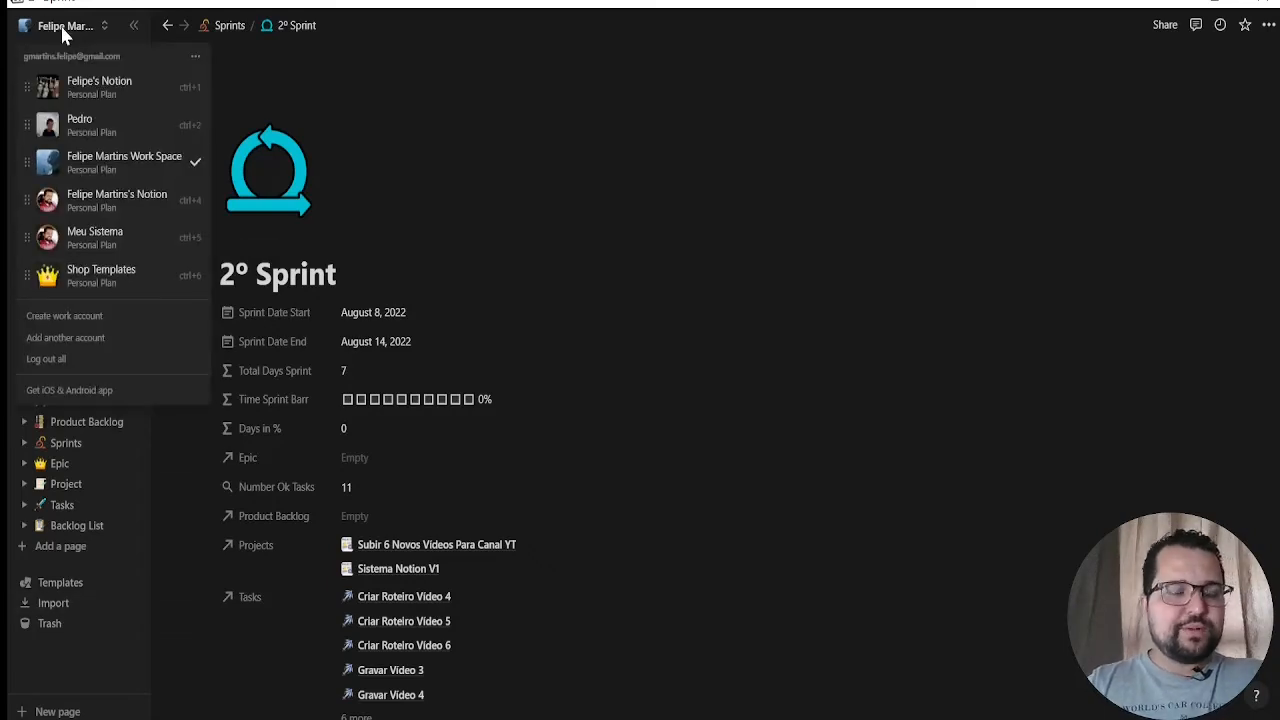
{"action": "left_click", "coordinate": [86, 238]}
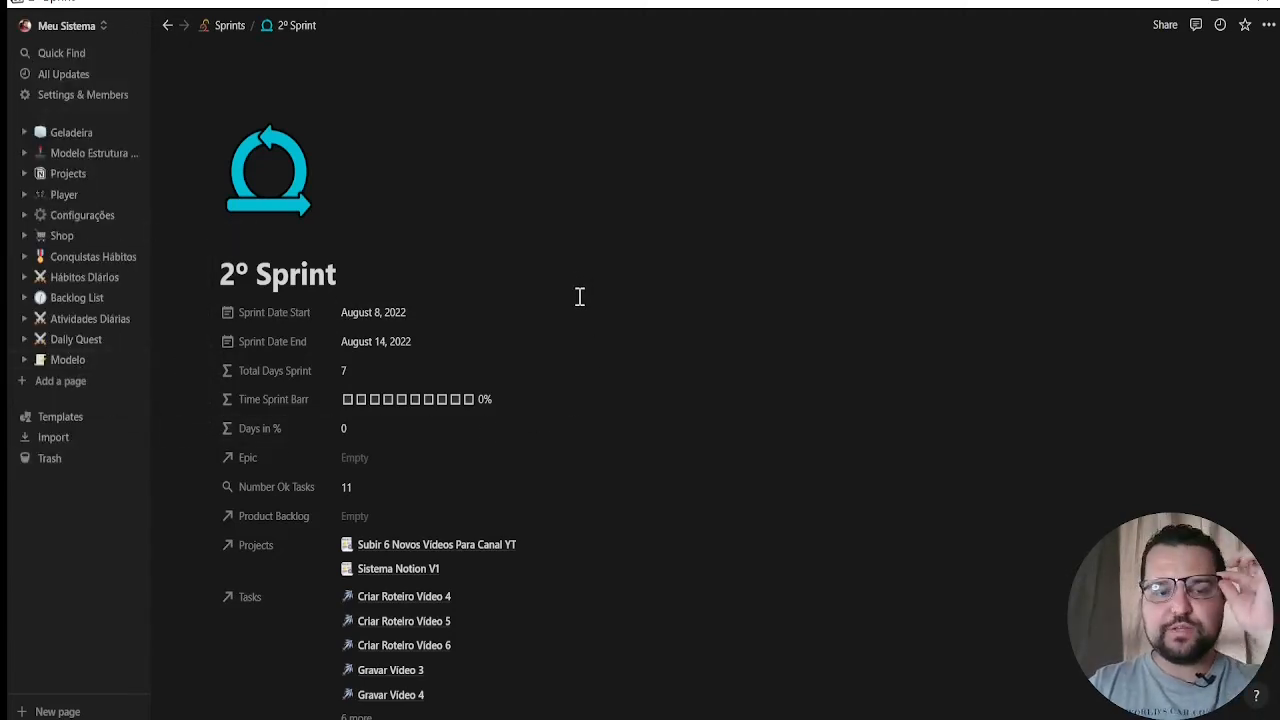
{"action": "left_click", "coordinate": [63, 133]}
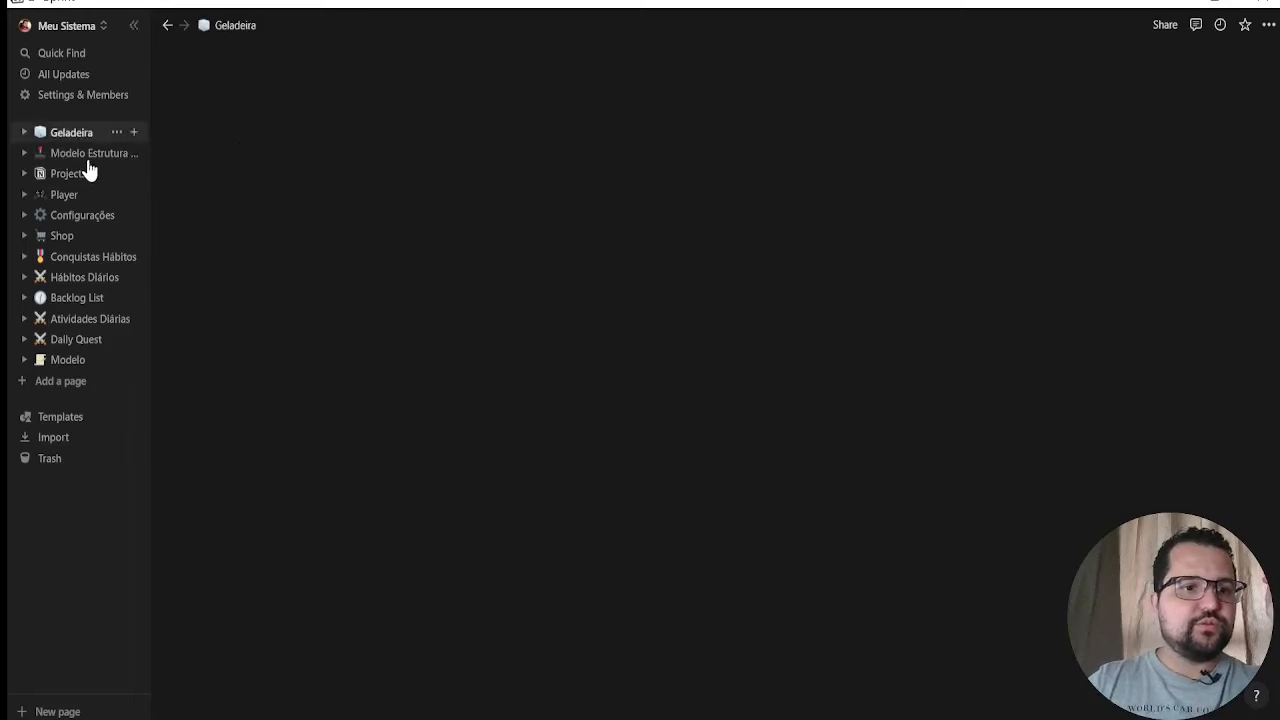
{"action": "left_click", "coordinate": [74, 340]}
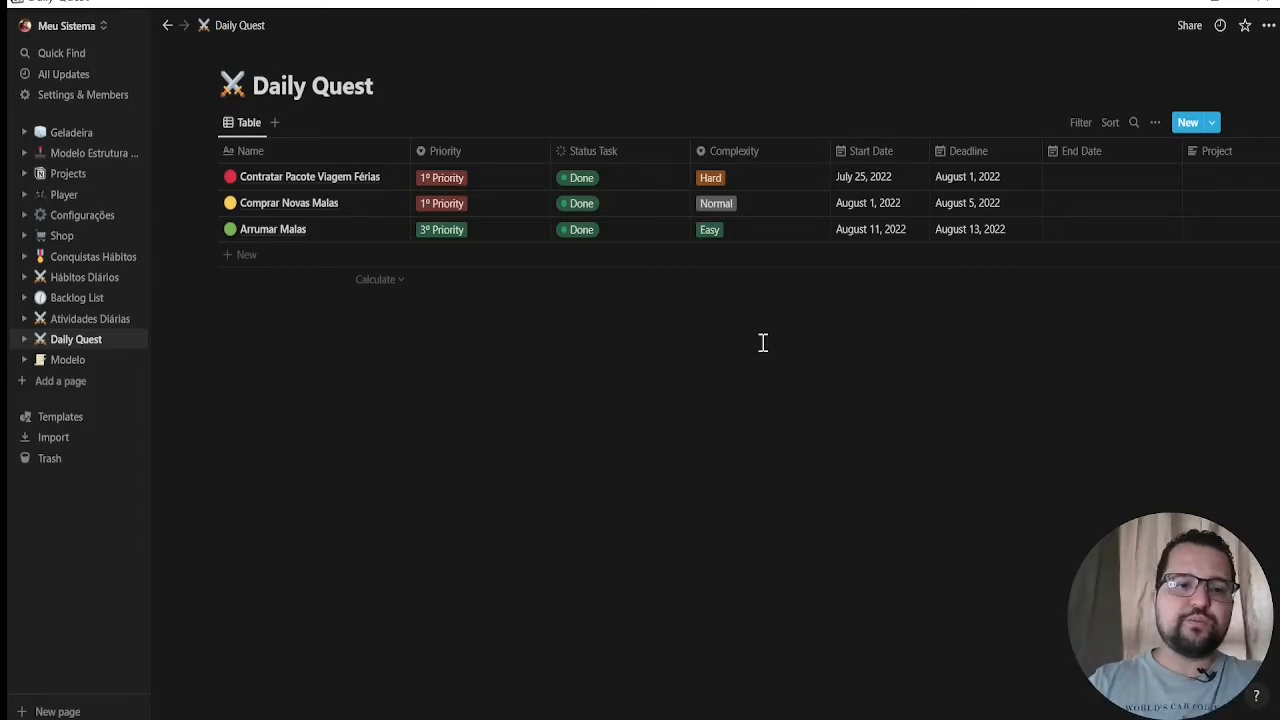
Create a new page in the Meu Sistema workspace and set it to full width
{"action": "left_click", "coordinate": [70, 388]}
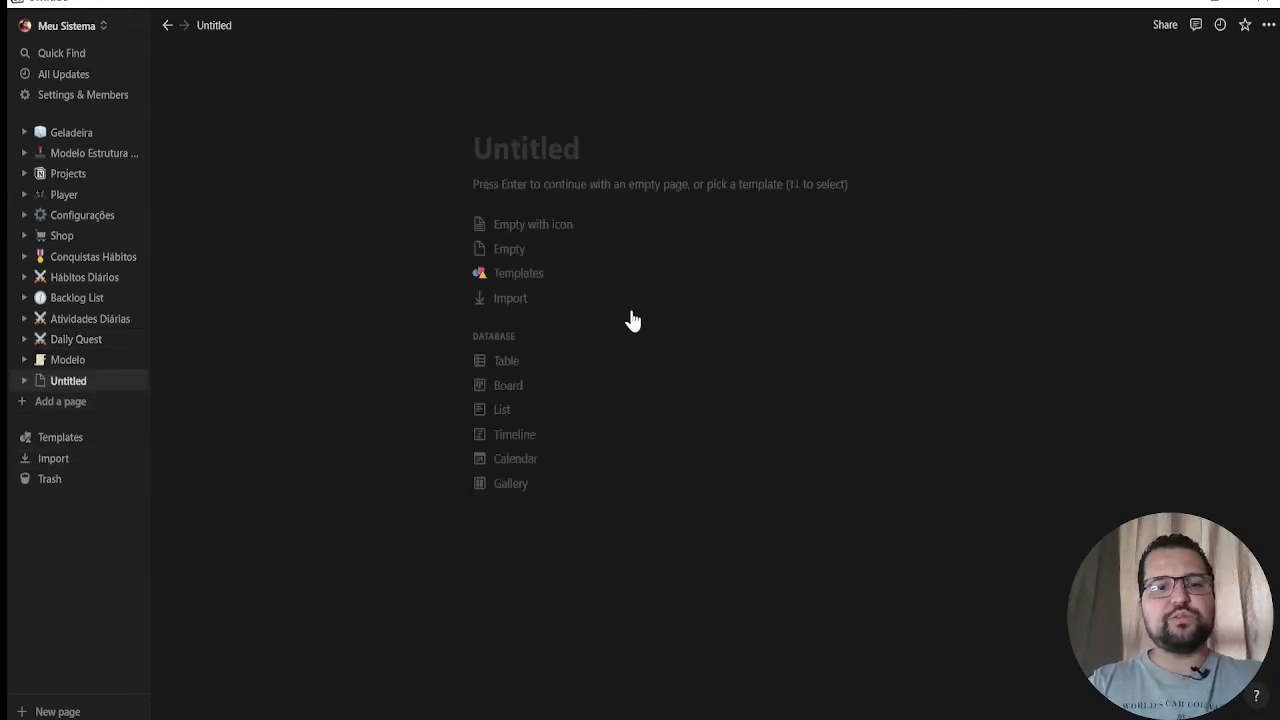
{"action": "left_click", "coordinate": [1268, 25]}
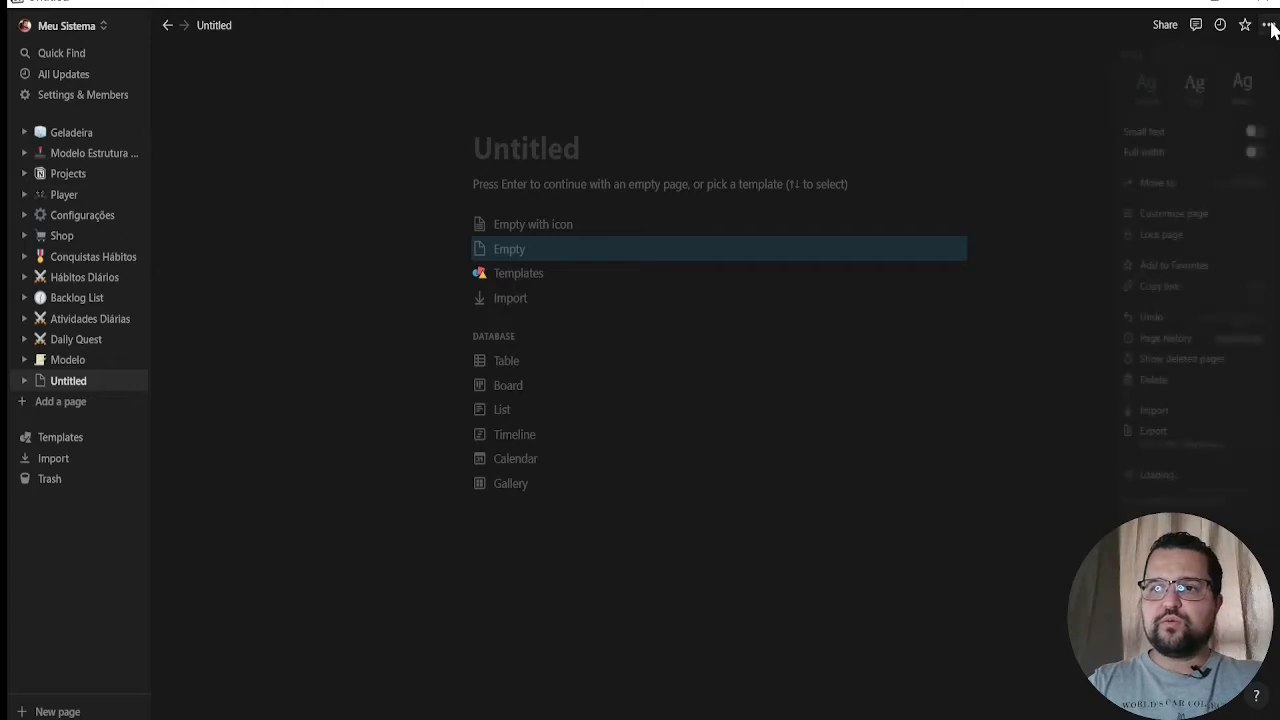
{"action": "left_click", "coordinate": [1255, 154]}
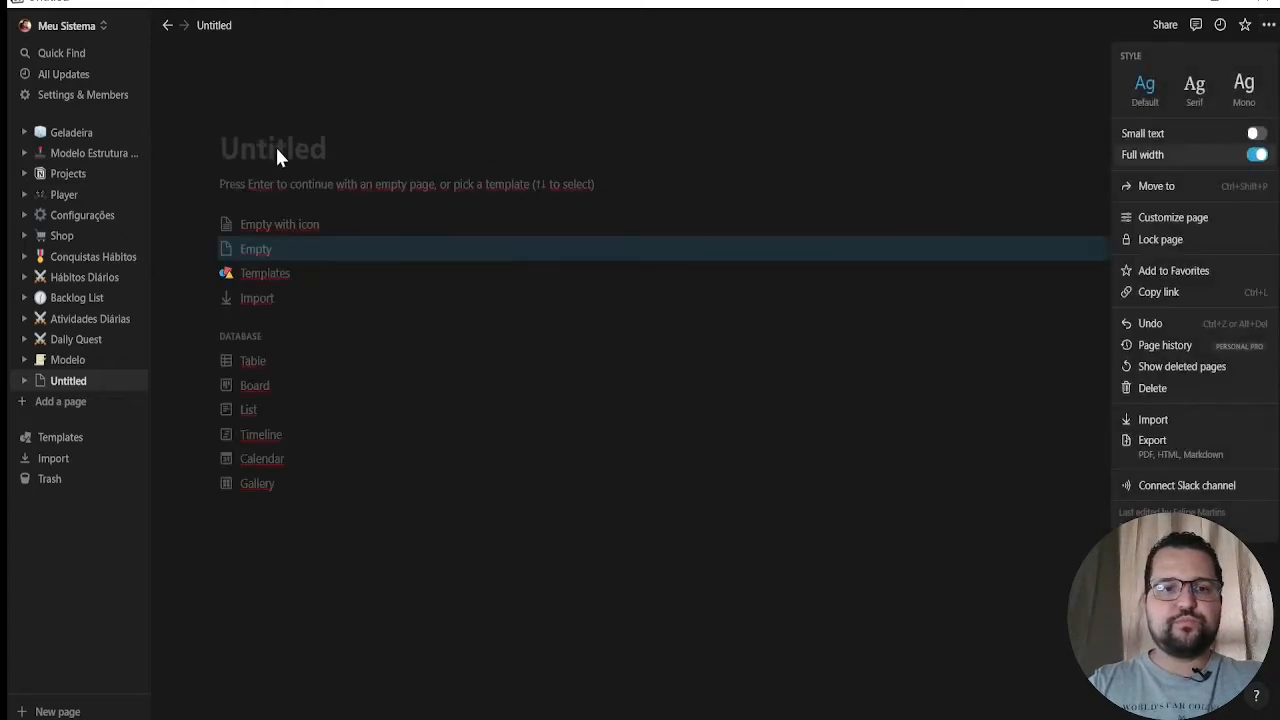
Title the new page "Projetos"
{"action": "left_click", "coordinate": [289, 149]}
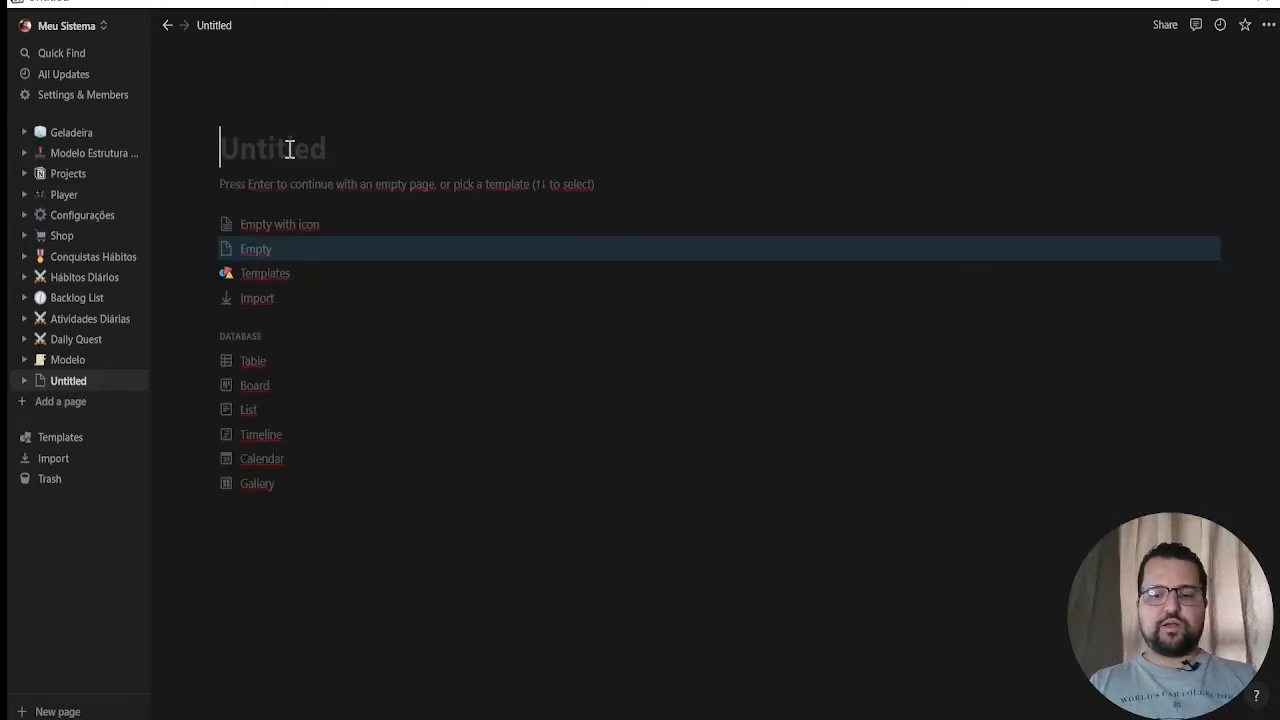
{"action": "type", "text": "Project"}
{"action": "key", "text": "BackSpace"}
{"action": "key", "text": "BackSpace"}
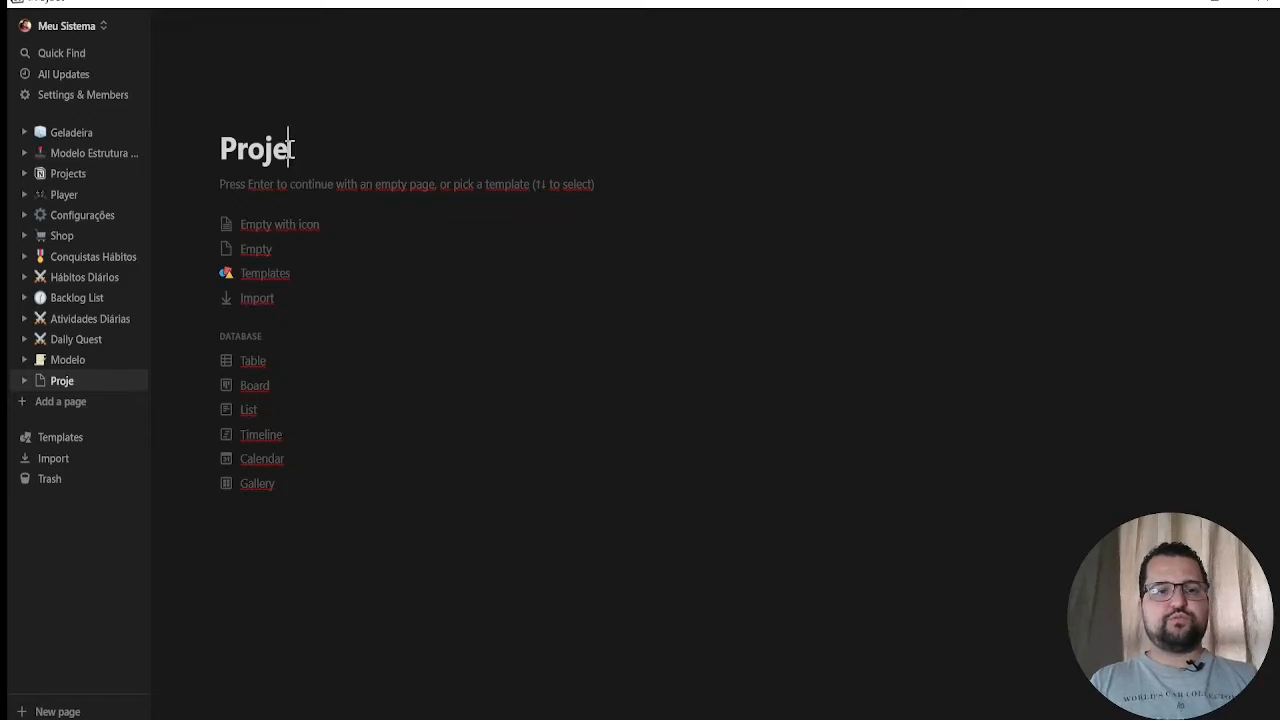
{"action": "type", "text": "tos"}
Add a cover to the Projetos page and upload a custom scroll-and-quill image as its icon
{"action": "mouse_move", "coordinate": [284, 131]}
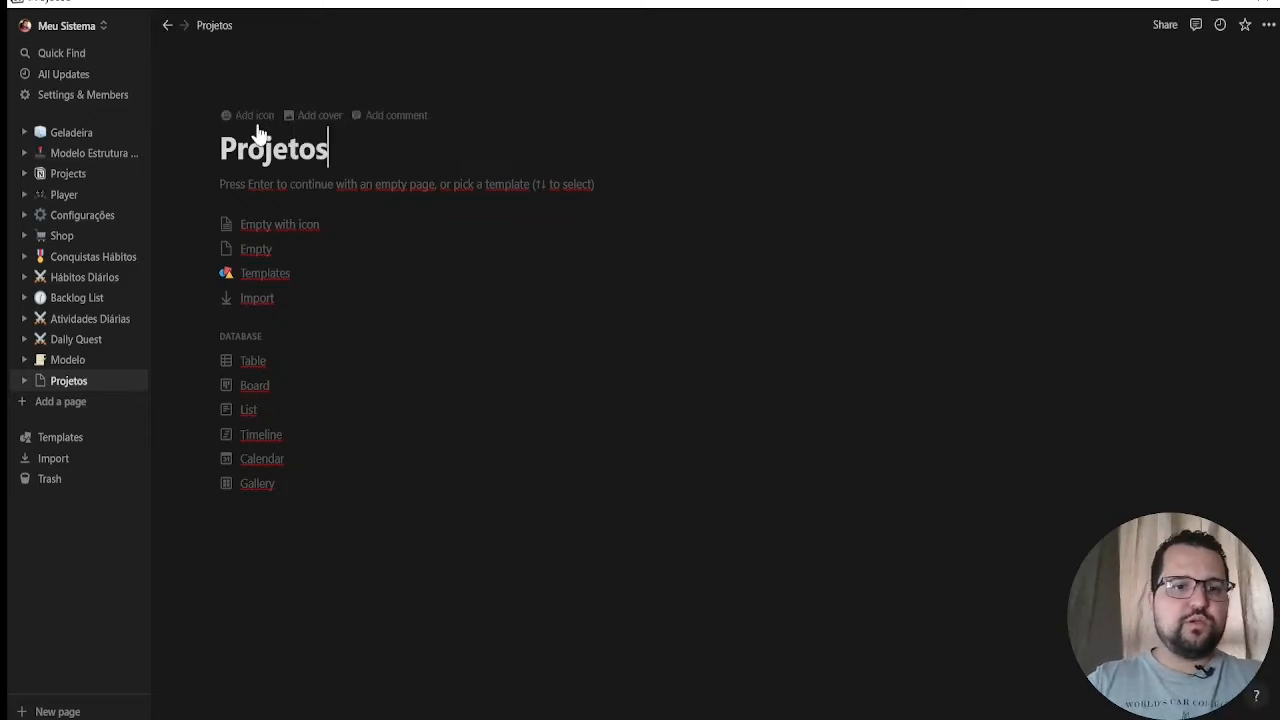
{"action": "left_click", "coordinate": [292, 120]}
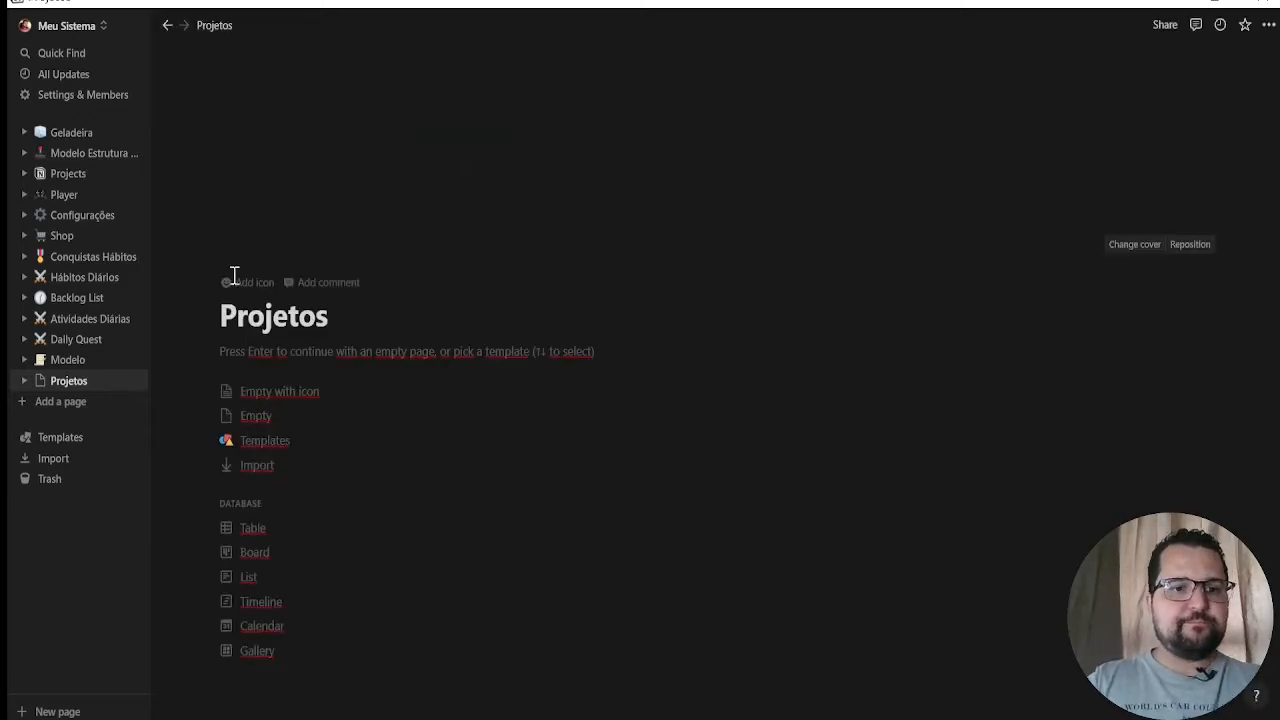
{"action": "left_click", "coordinate": [247, 284]}
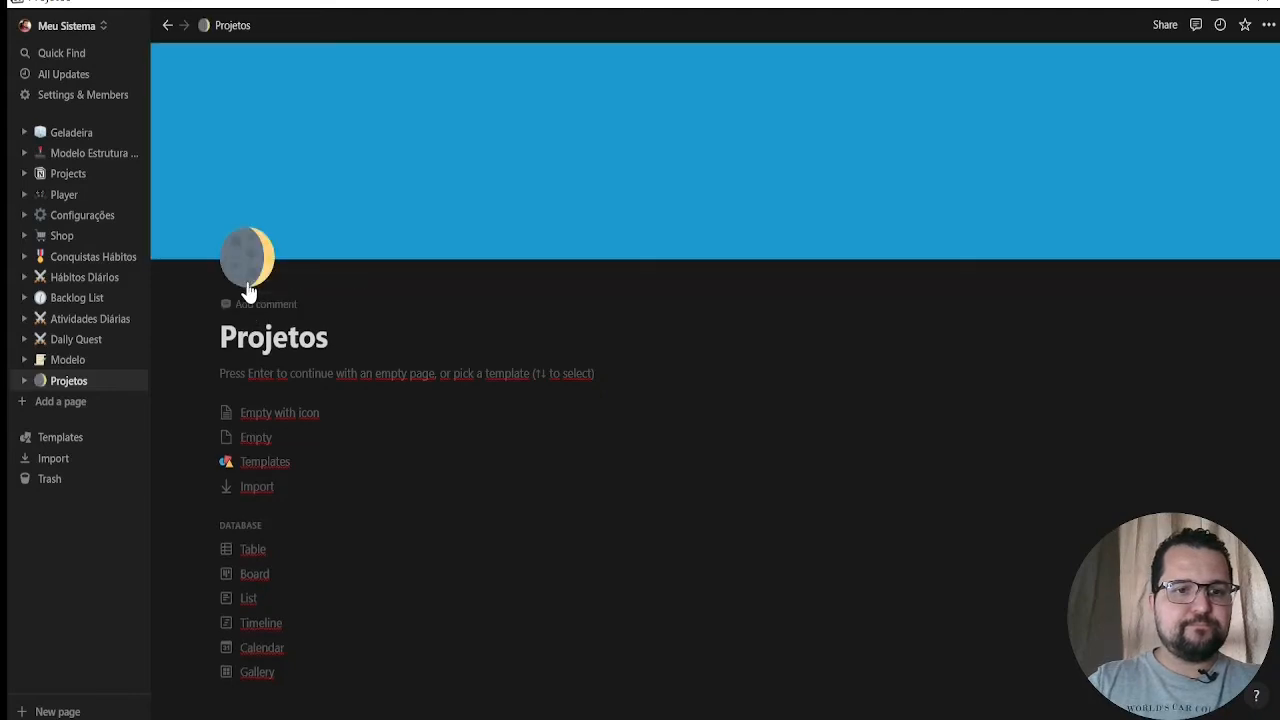
{"action": "left_click", "coordinate": [244, 262]}
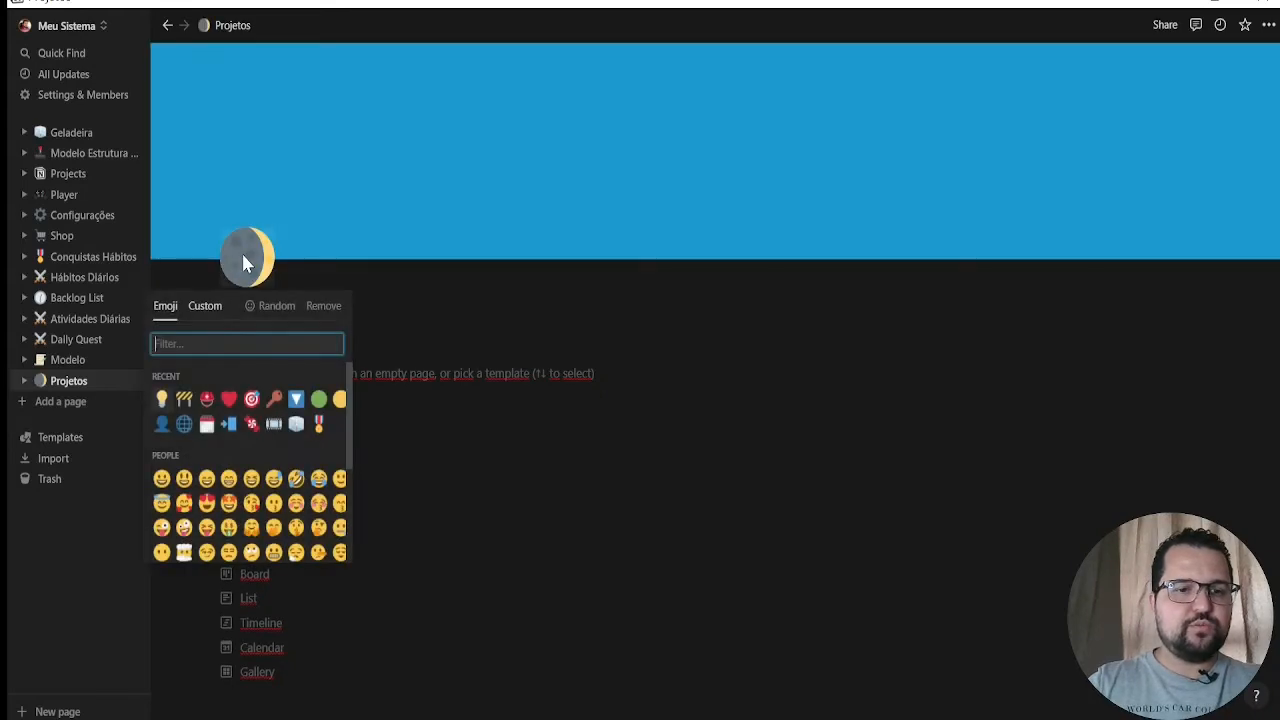
{"action": "left_click", "coordinate": [204, 308]}
{"action": "left_click", "coordinate": [214, 389]}
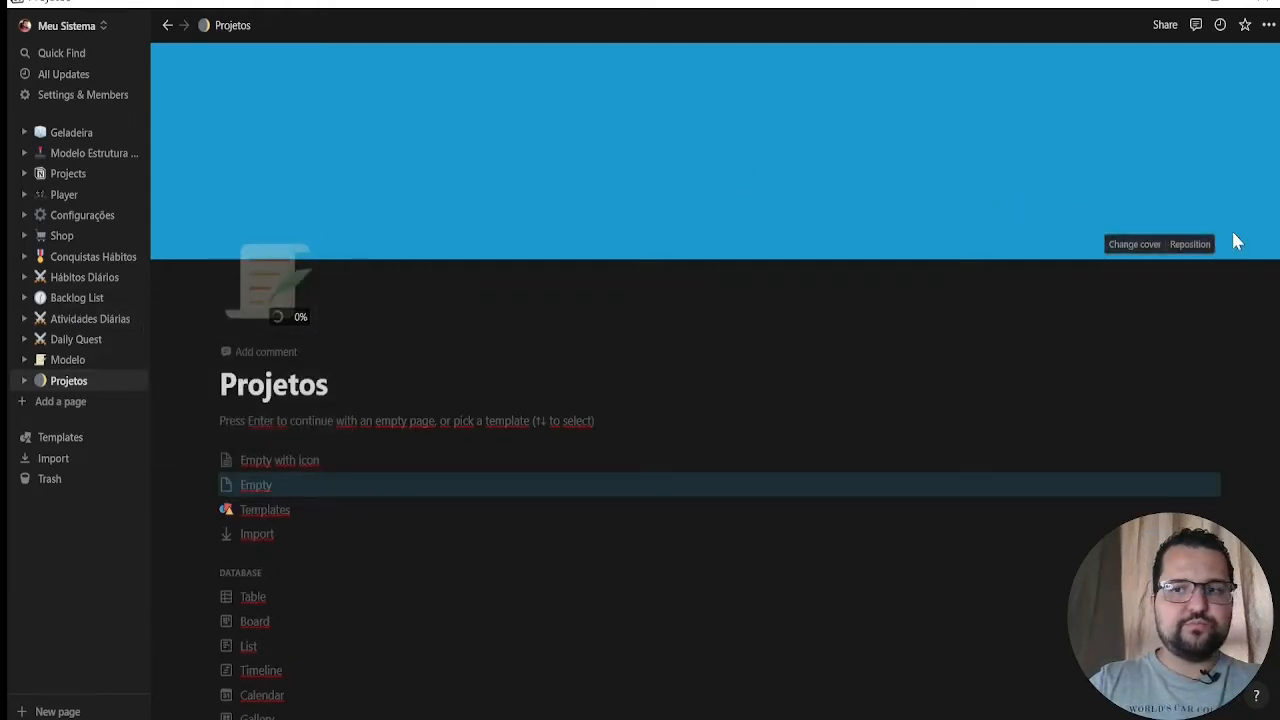
Save the cover's position and remove the cover from the Projetos page
{"action": "left_click", "coordinate": [1190, 244]}
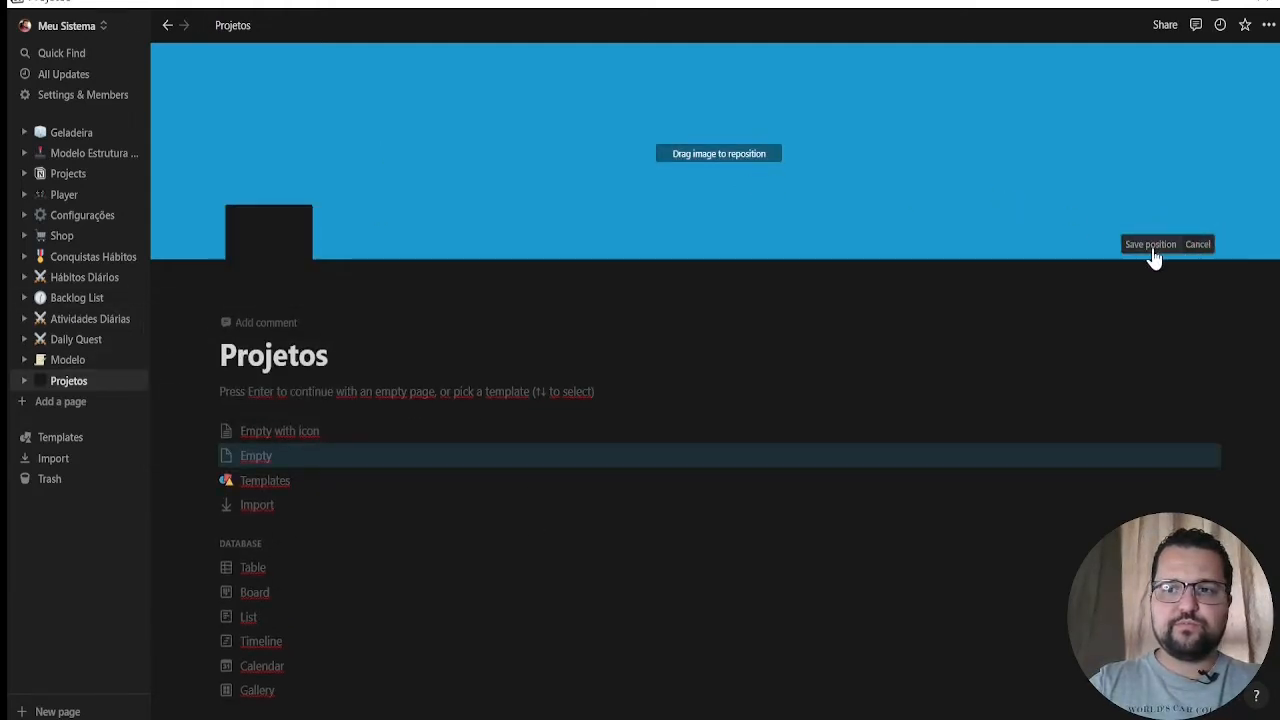
{"action": "left_click", "coordinate": [1160, 245]}
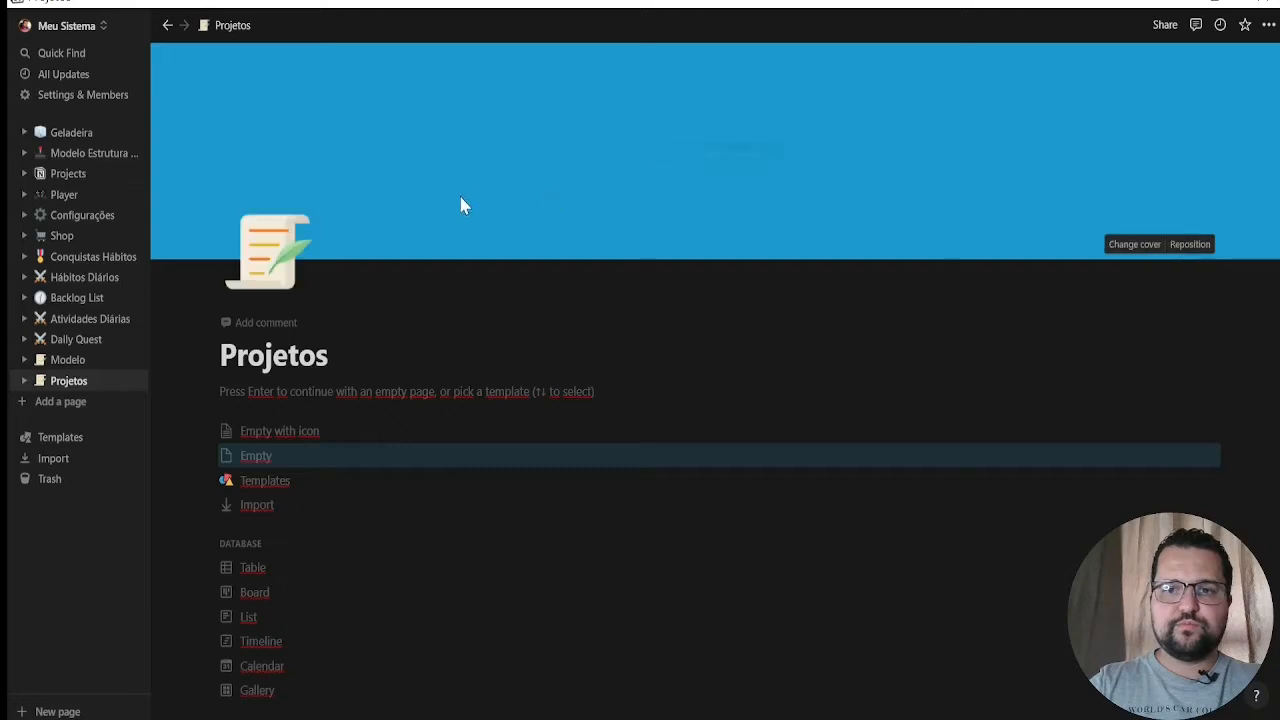
{"action": "left_click", "coordinate": [1136, 252]}
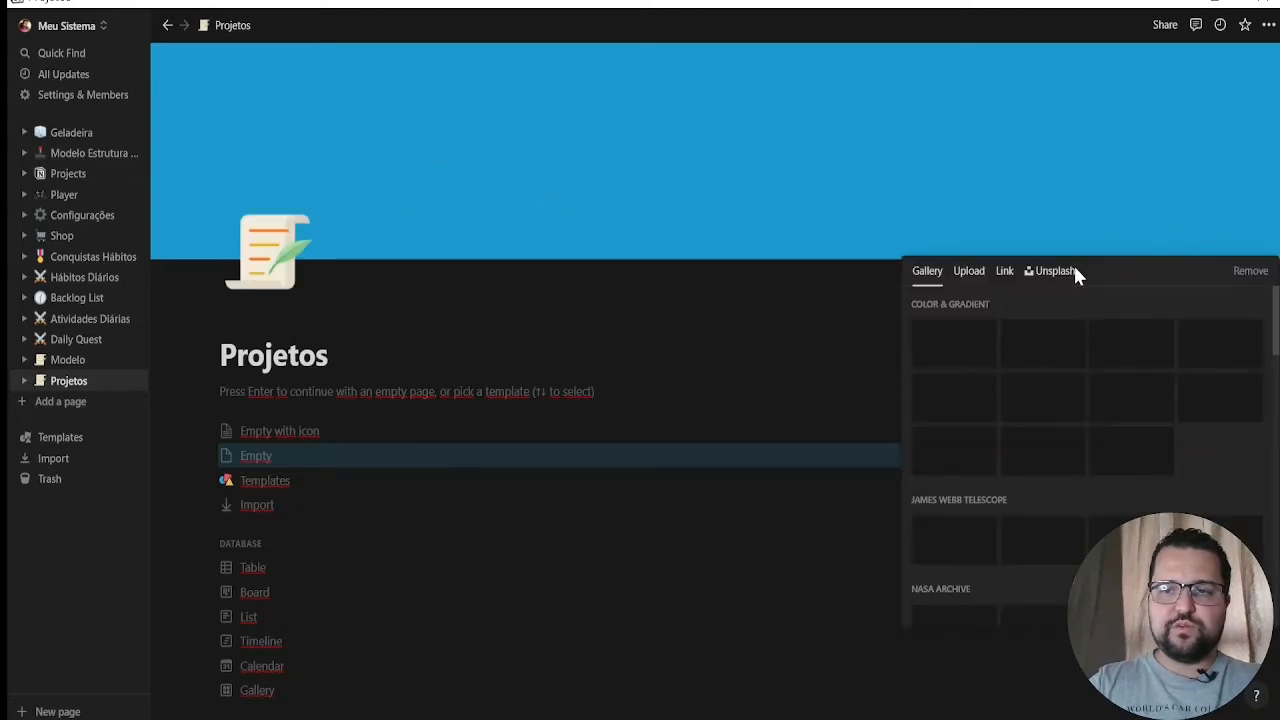
{"action": "left_click", "coordinate": [1250, 271]}
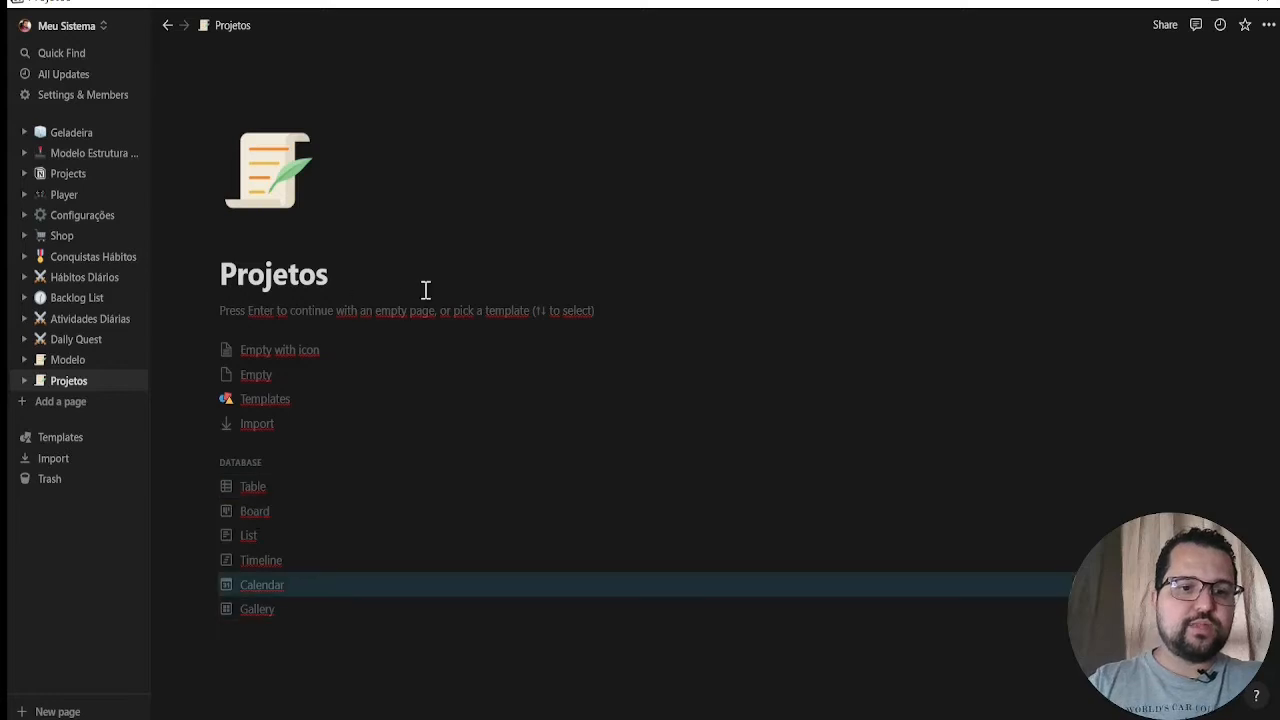
Turn the Projetos page into a table using a new database as its data source
{"action": "left_click", "coordinate": [250, 494]}
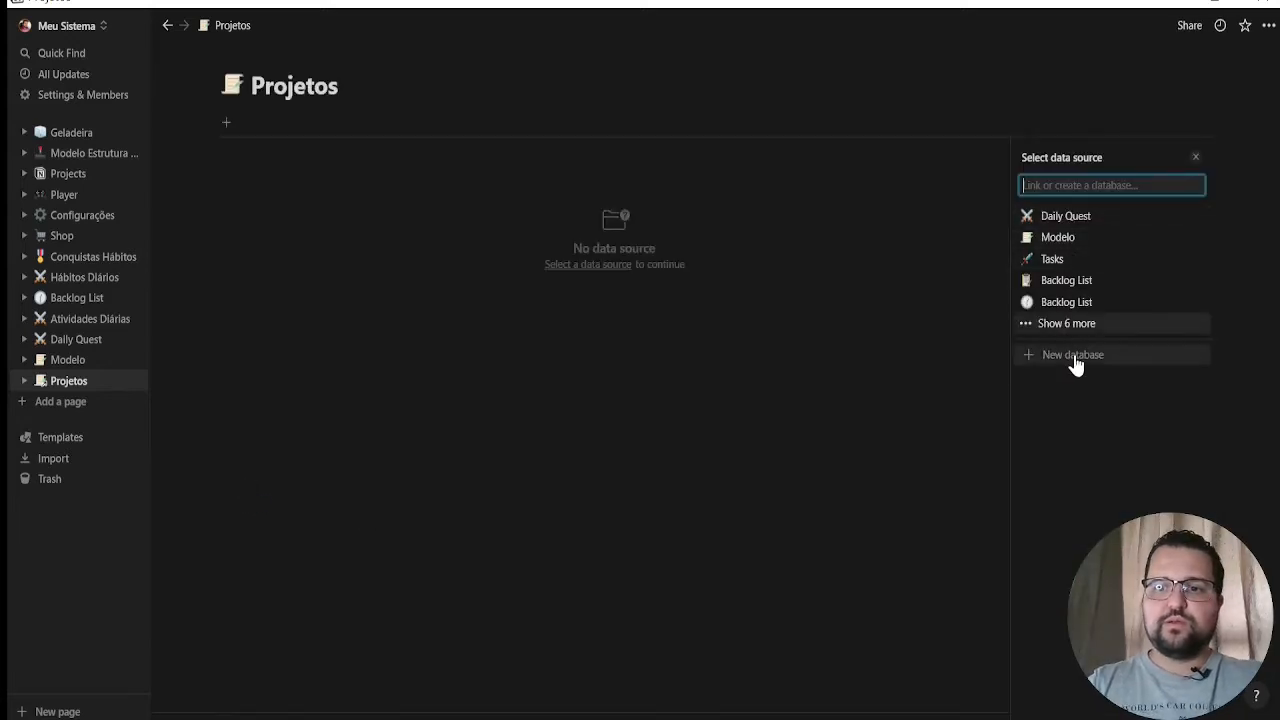
{"action": "left_click", "coordinate": [1074, 354]}
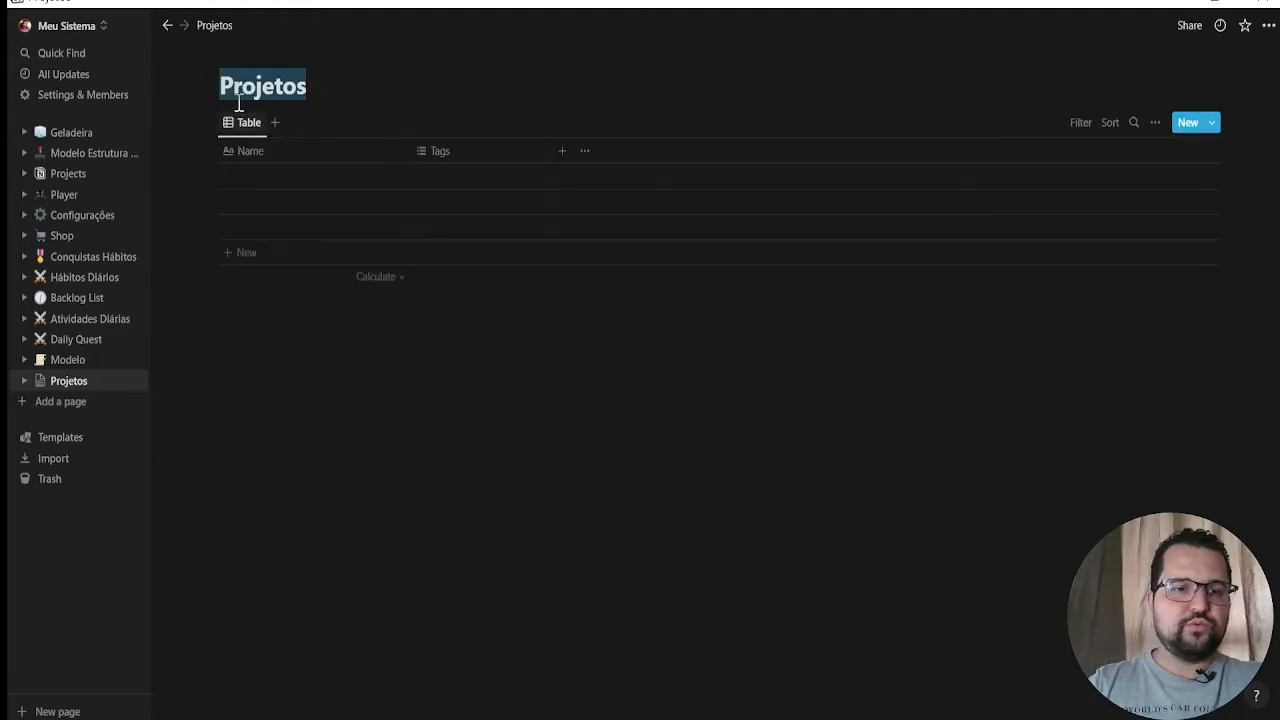
Upload the custom scroll-and-quill image as the Projetos database icon and remove the added space cover
{"action": "left_click", "coordinate": [245, 57]}
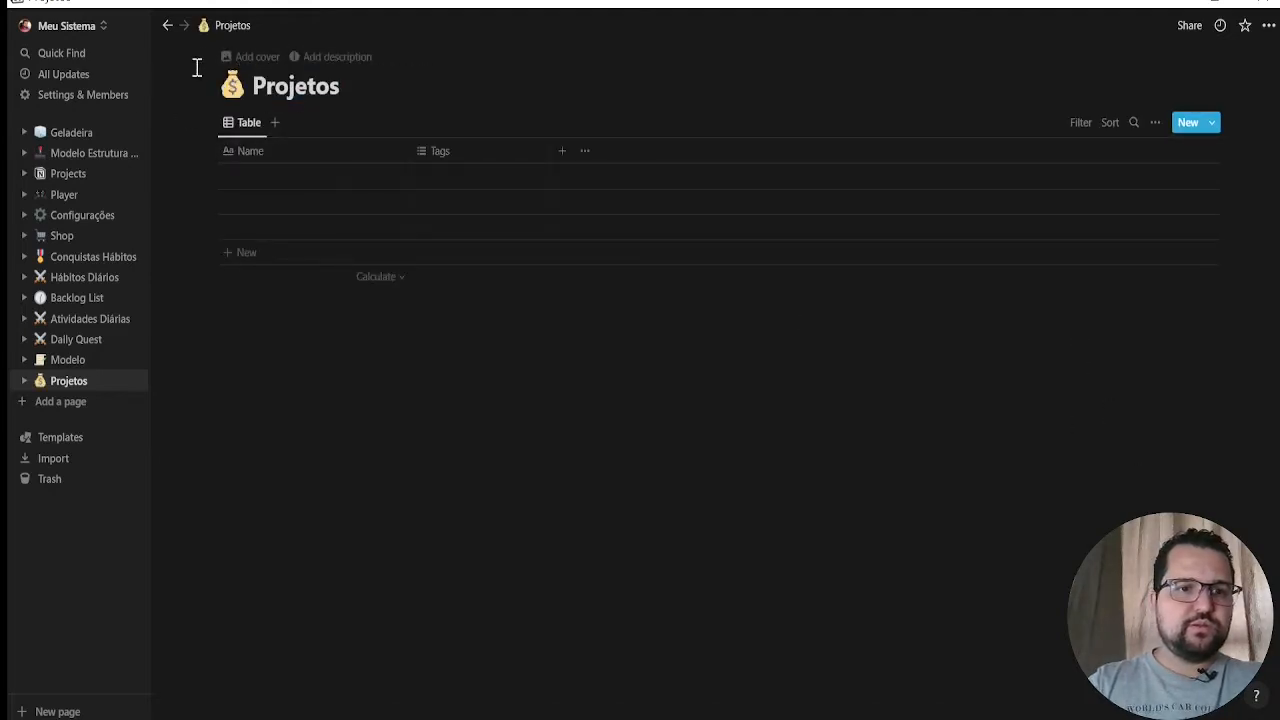
{"action": "left_click", "coordinate": [251, 58]}
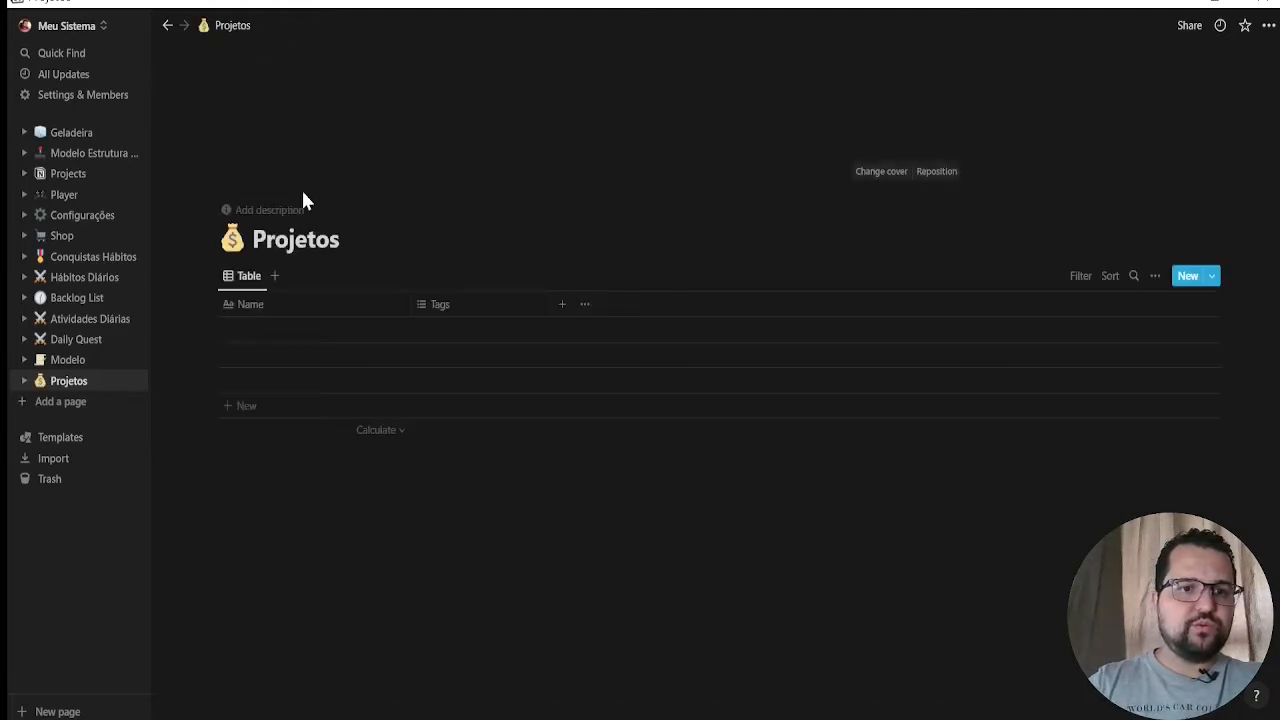
{"action": "left_click", "coordinate": [230, 248]}
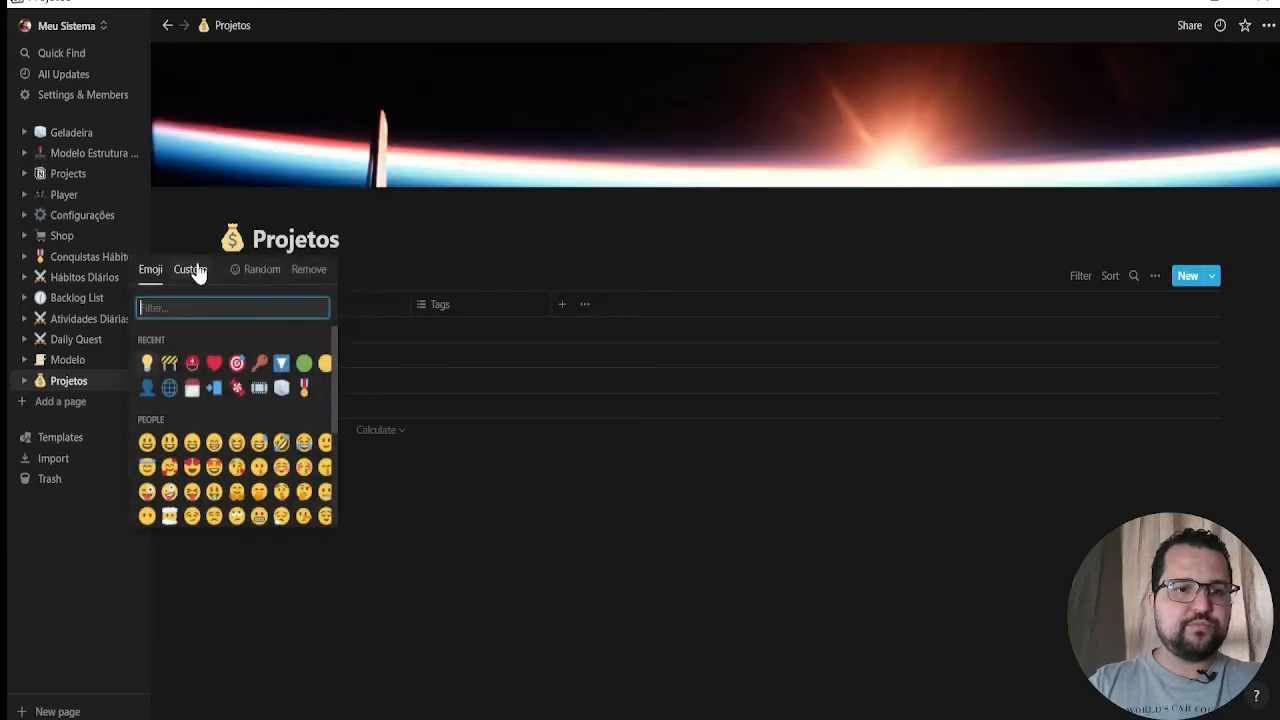
{"action": "left_click", "coordinate": [196, 270]}
{"action": "left_click", "coordinate": [271, 344]}
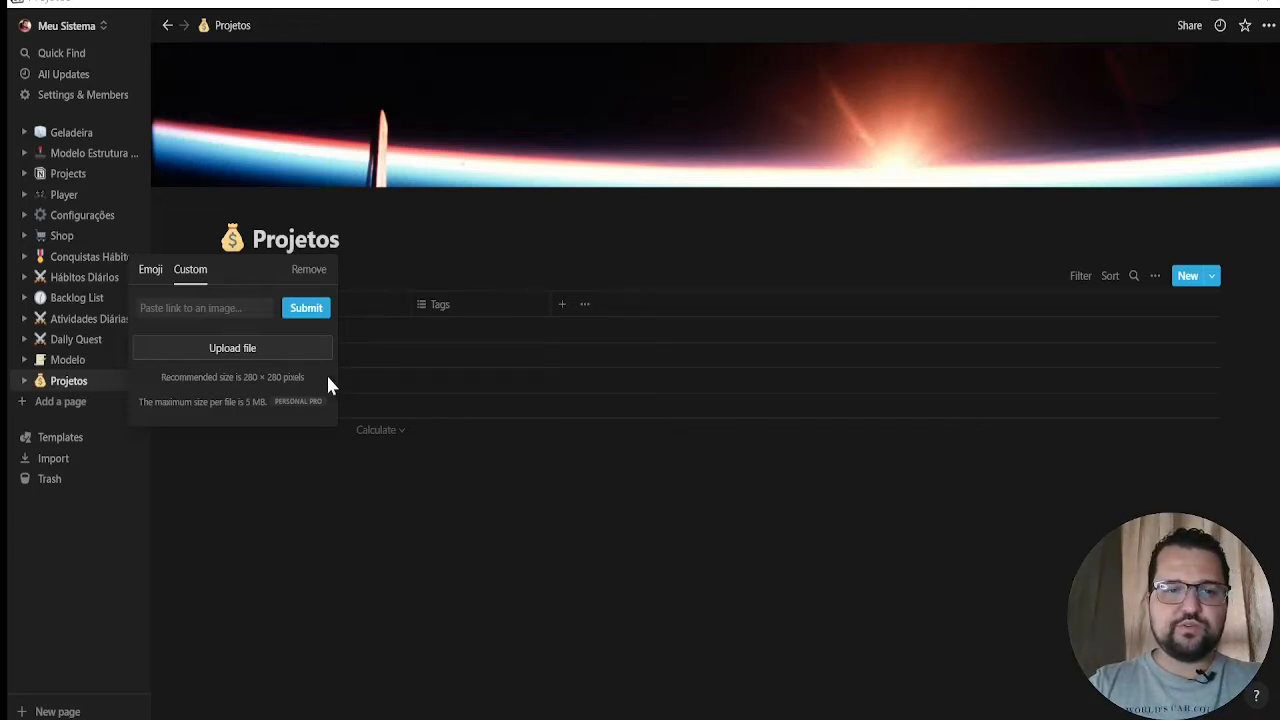
{"action": "double_click", "coordinate": [342, 190]}
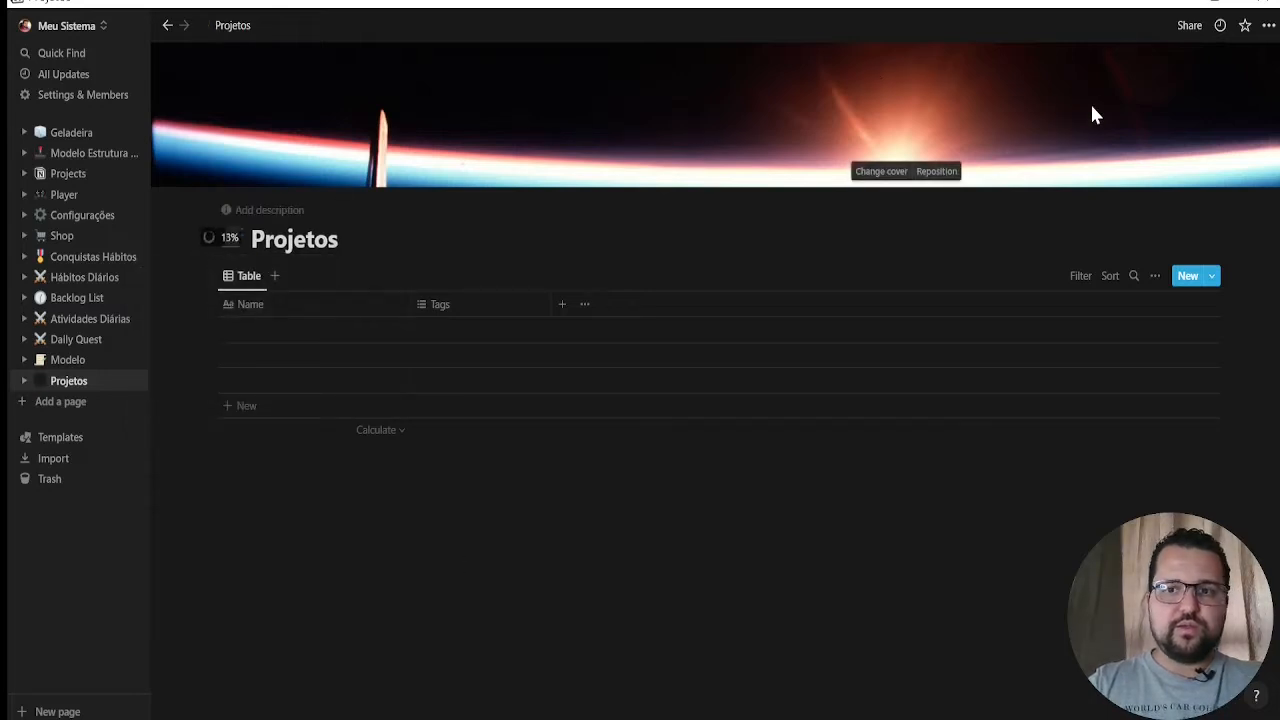
{"action": "left_click", "coordinate": [880, 176]}
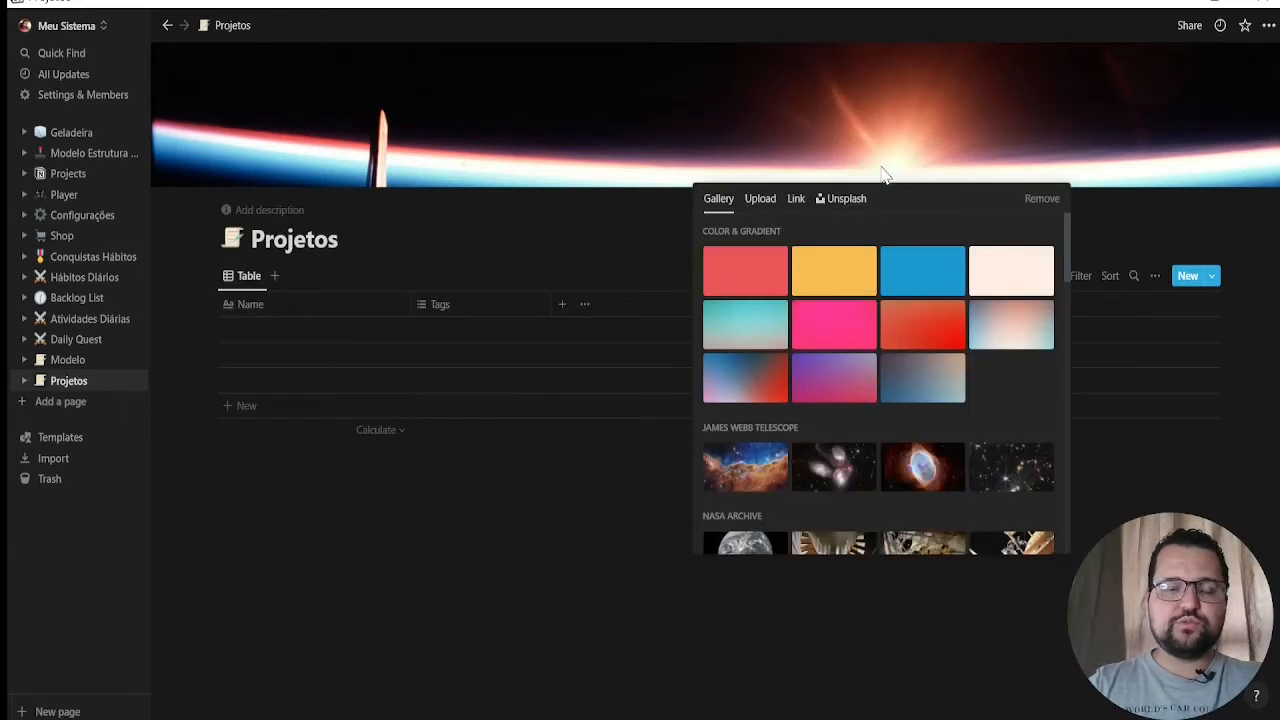
{"action": "left_click", "coordinate": [1038, 199]}
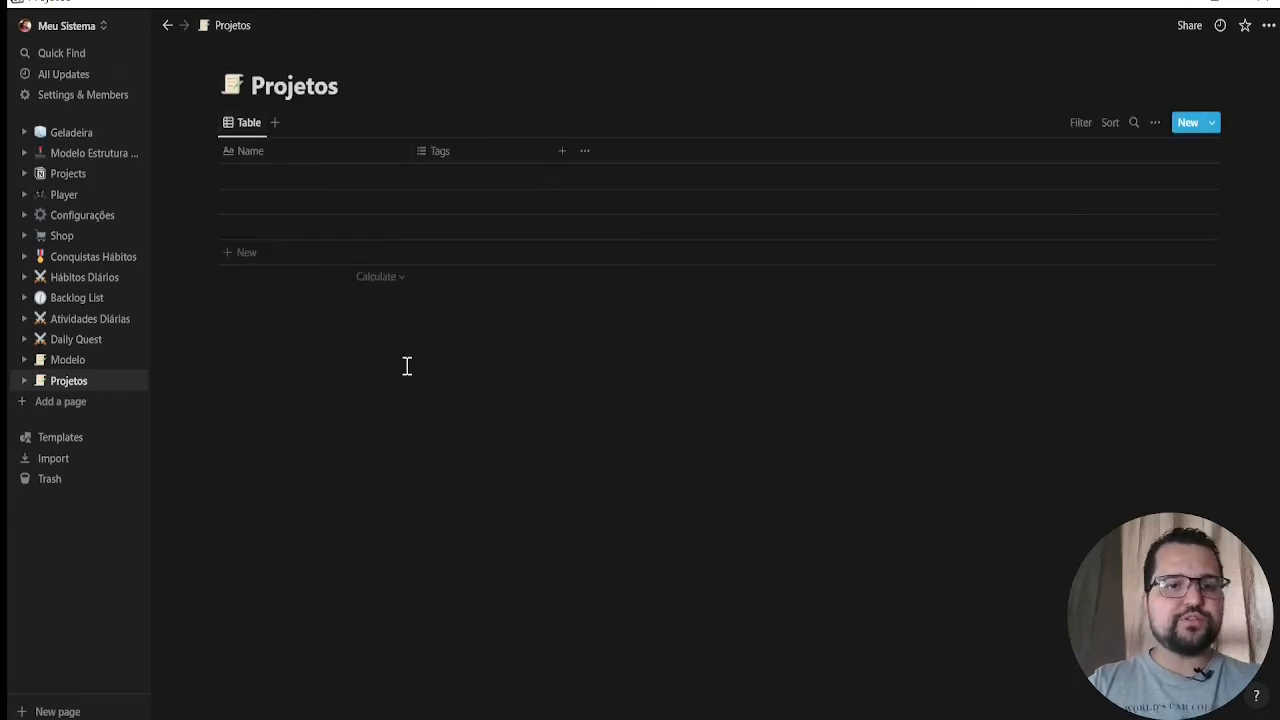
Rename the Name column to "Nome Do Projeto" and narrow it
{"action": "left_click", "coordinate": [281, 152]}
{"action": "type", "text": "N"}
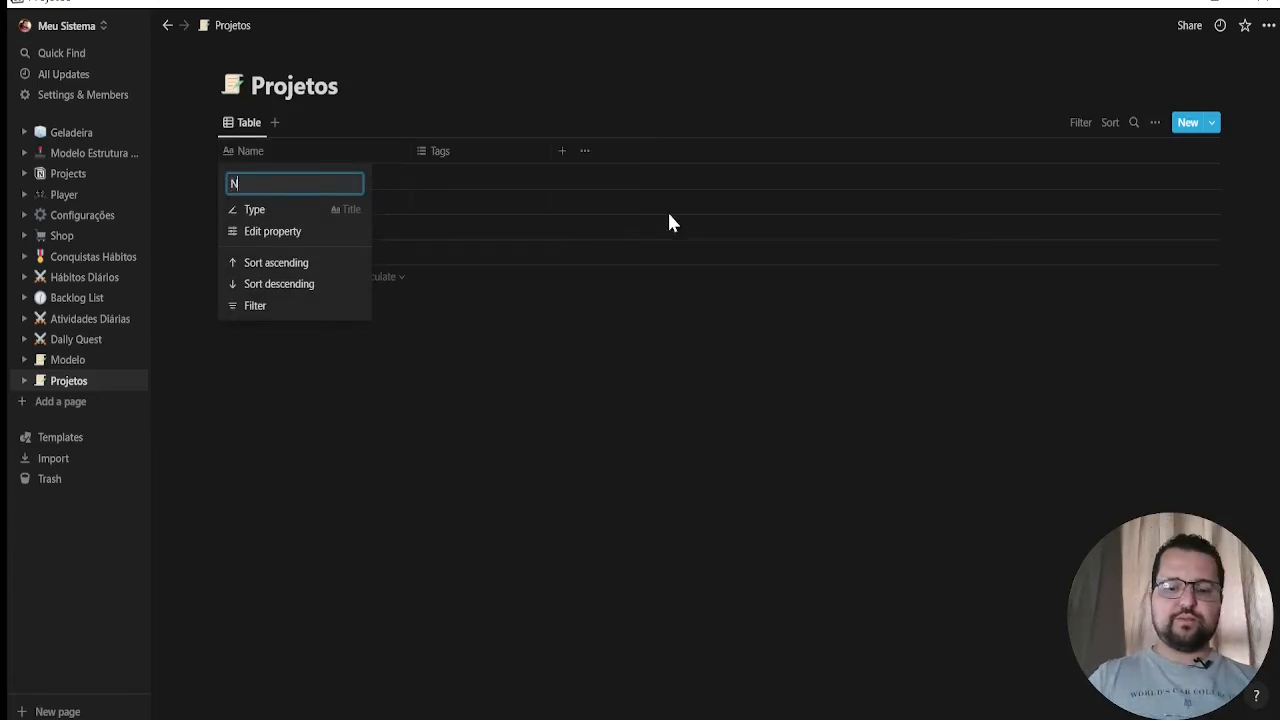
{"action": "type", "text": "ome Do Projeto"}
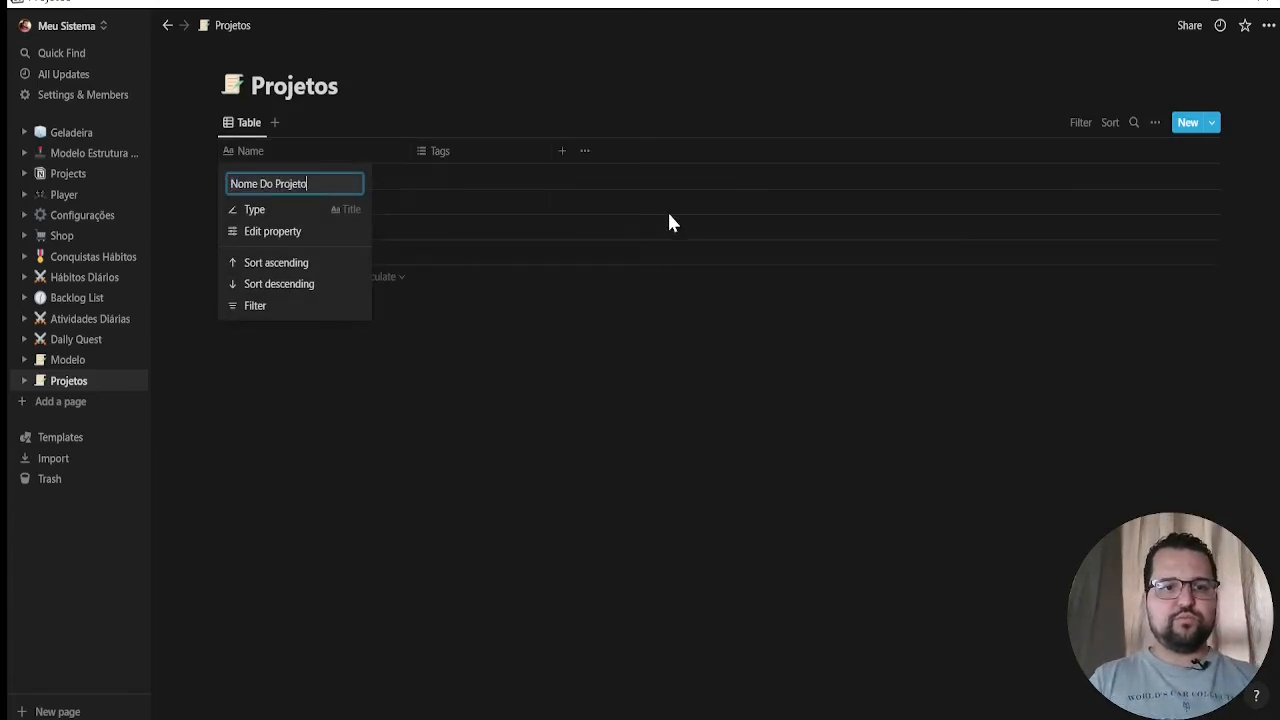
{"action": "left_click", "coordinate": [518, 397]}
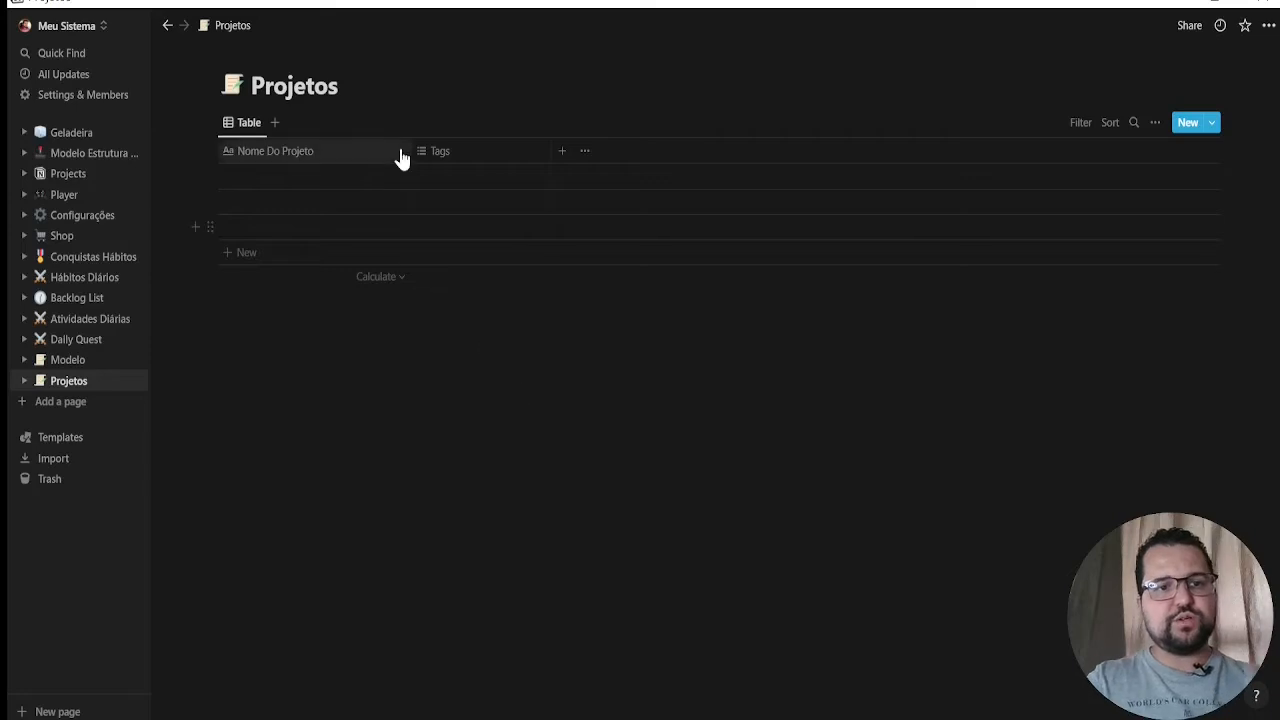
{"action": "left_click_drag", "start_coordinate": [410, 151], "coordinate": [366, 150]}
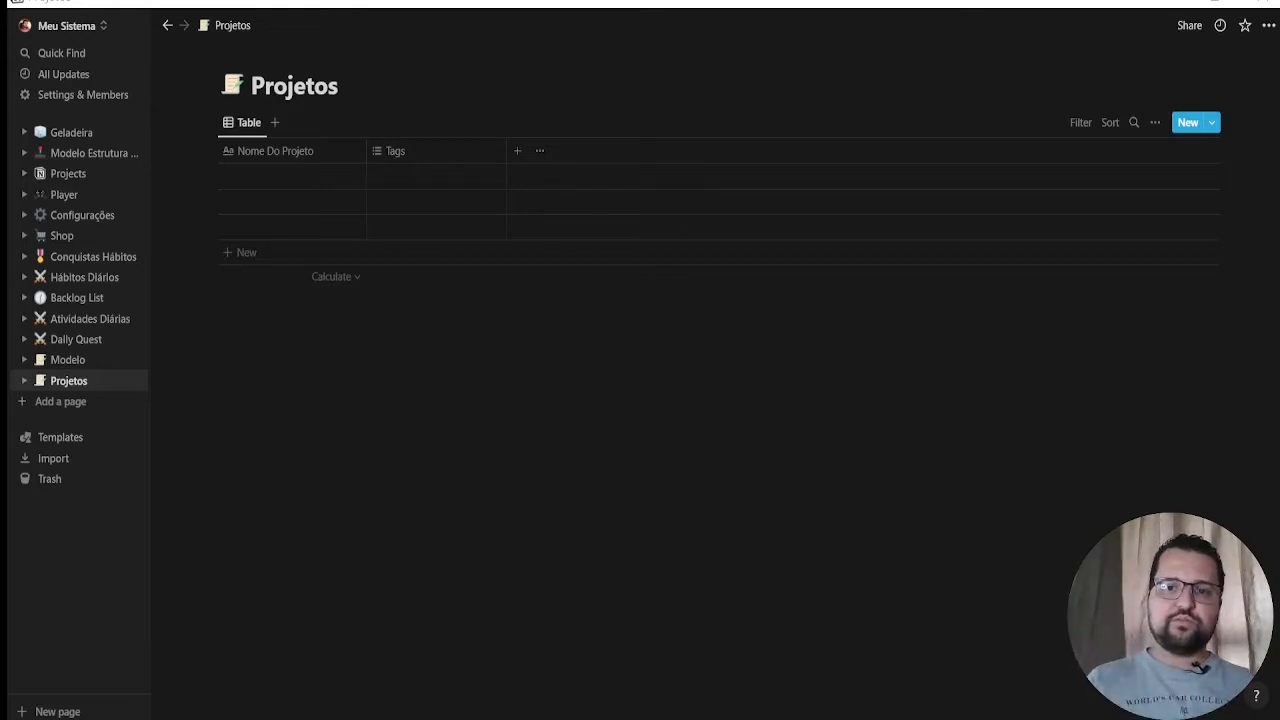
Rename the Tags property to "Barra de Progresso" and change its type to Formula
{"action": "left_click", "coordinate": [434, 148]}
{"action": "key", "text": "BackSpace"}
{"action": "key", "text": "BackSpace"}
{"action": "key", "text": "BackSpace"}
{"action": "key", "text": "BackSpace"}
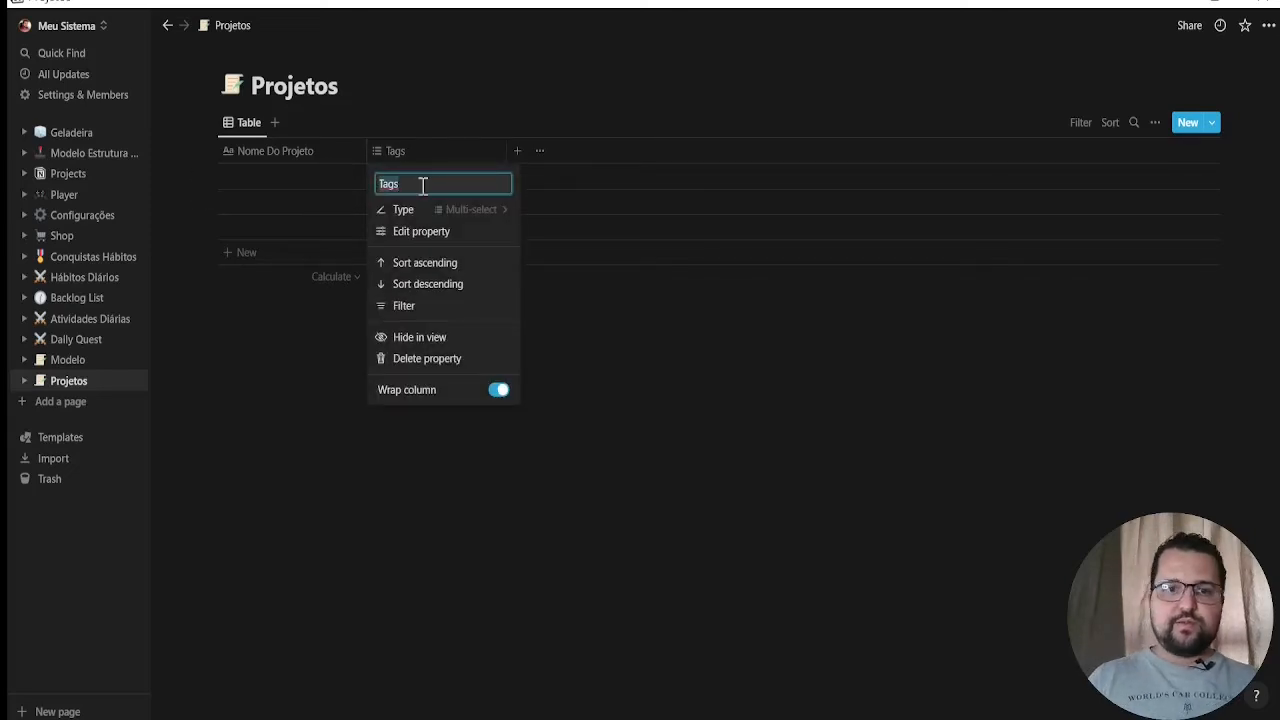
{"action": "type", "text": "Barra de Pro"}
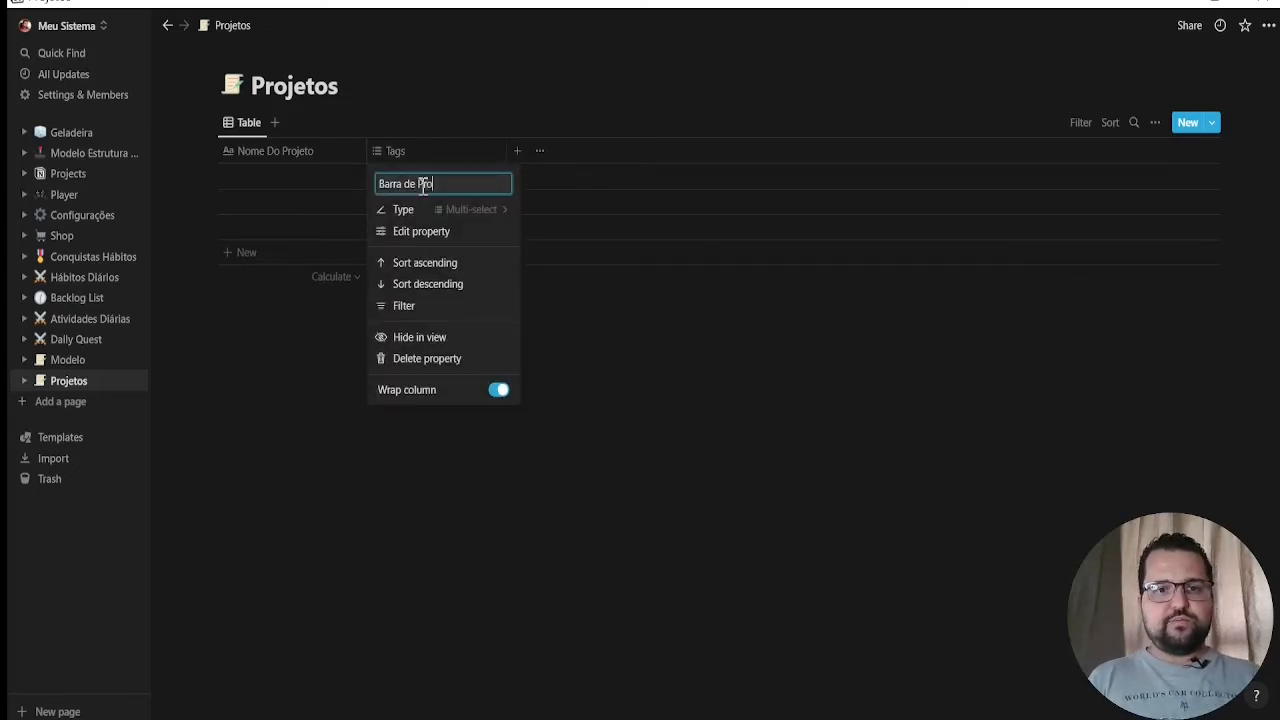
{"action": "type", "text": "gresso"}
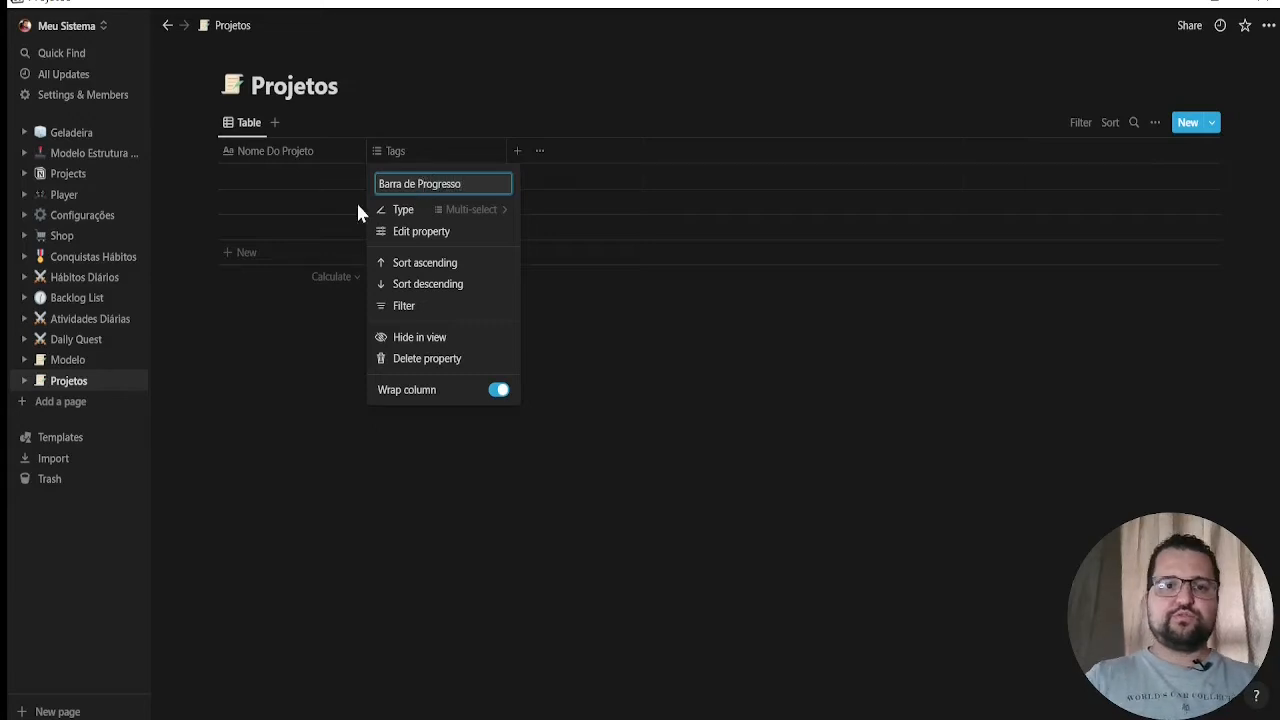
{"action": "left_click", "coordinate": [495, 213]}
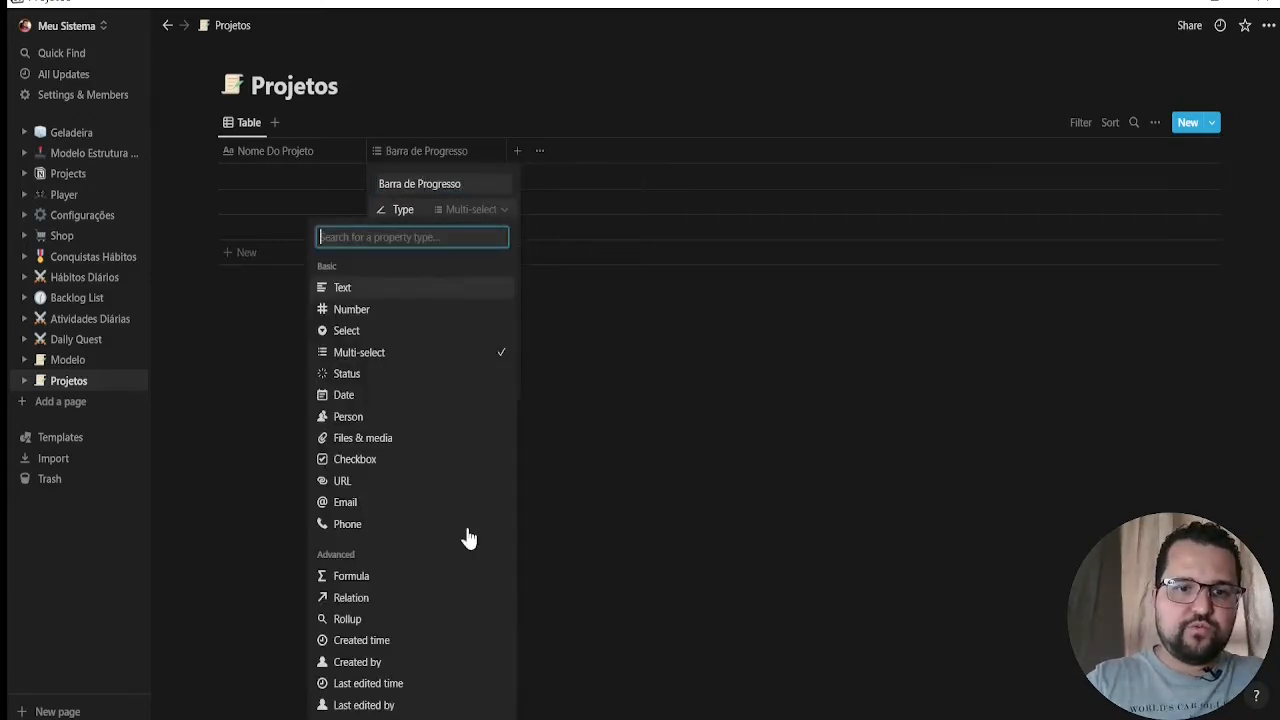
{"action": "left_click", "coordinate": [366, 583]}
{"action": "left_click", "coordinate": [610, 363]}
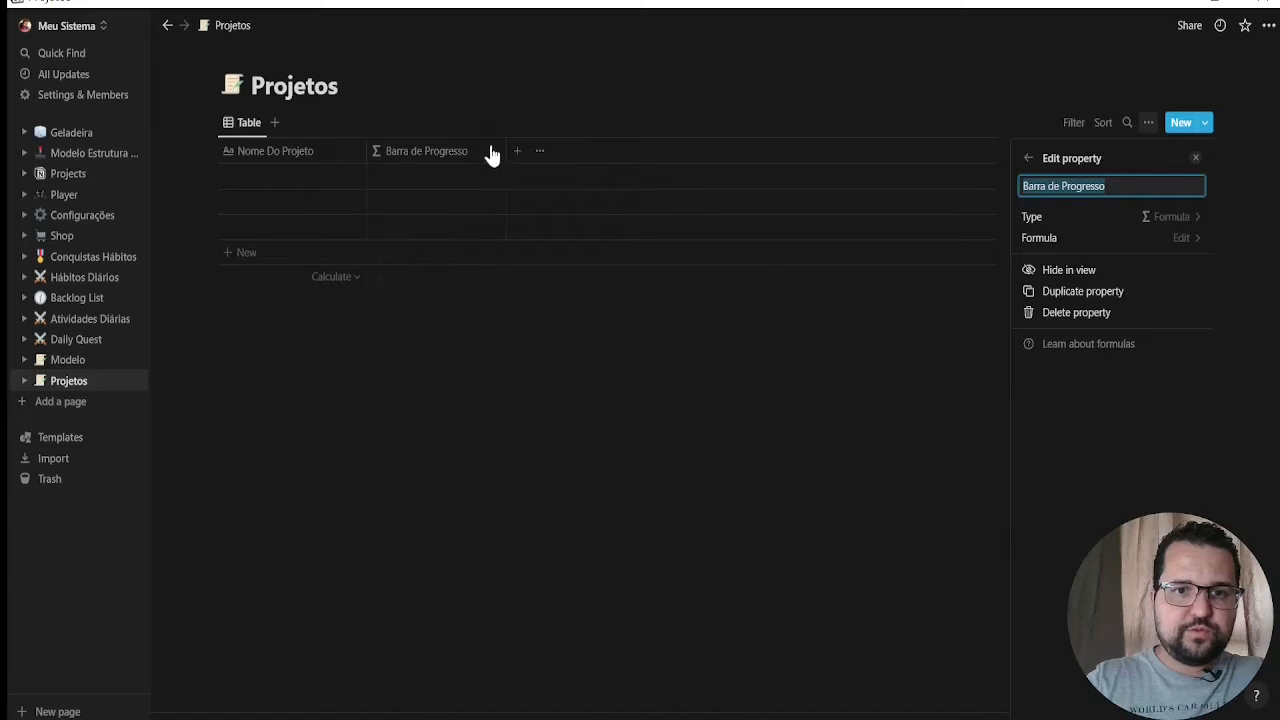
{"action": "key", "text": "alt+Tab"}
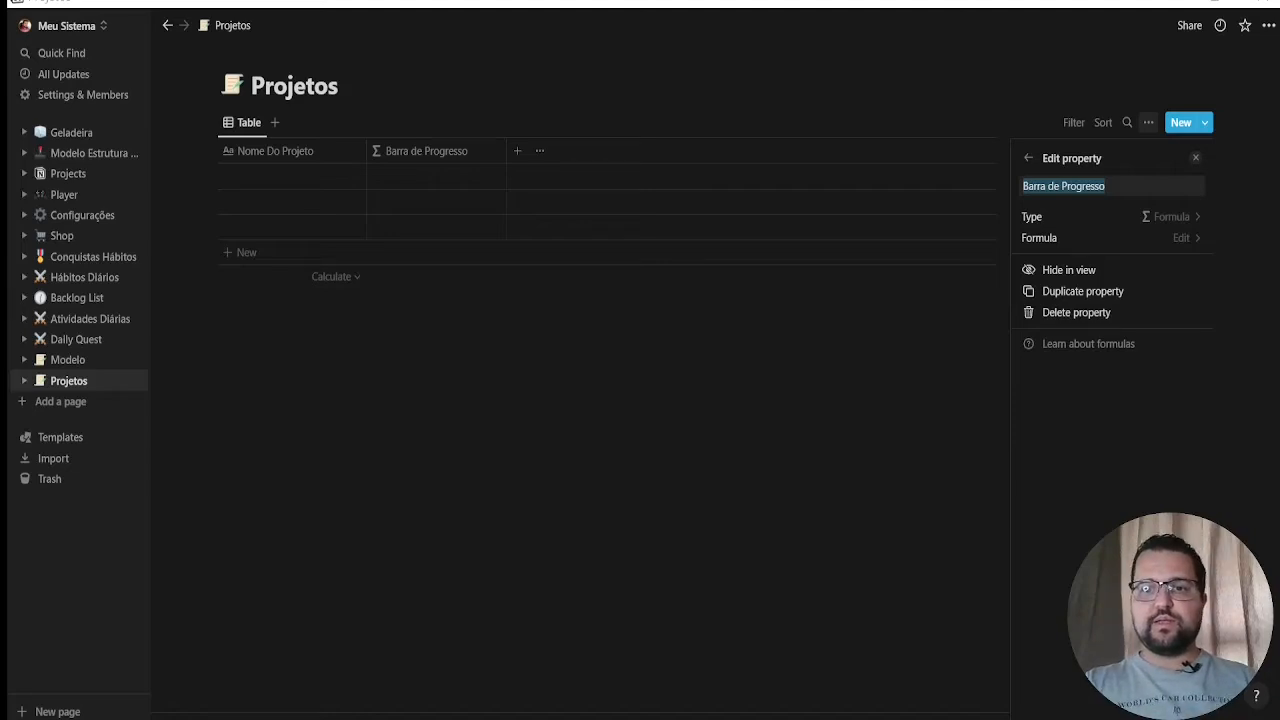
{"action": "key", "text": "alt+Tab"}
Add a new property after Barra de Progresso and name it "Daily Quest"
{"action": "left_click", "coordinate": [519, 156]}
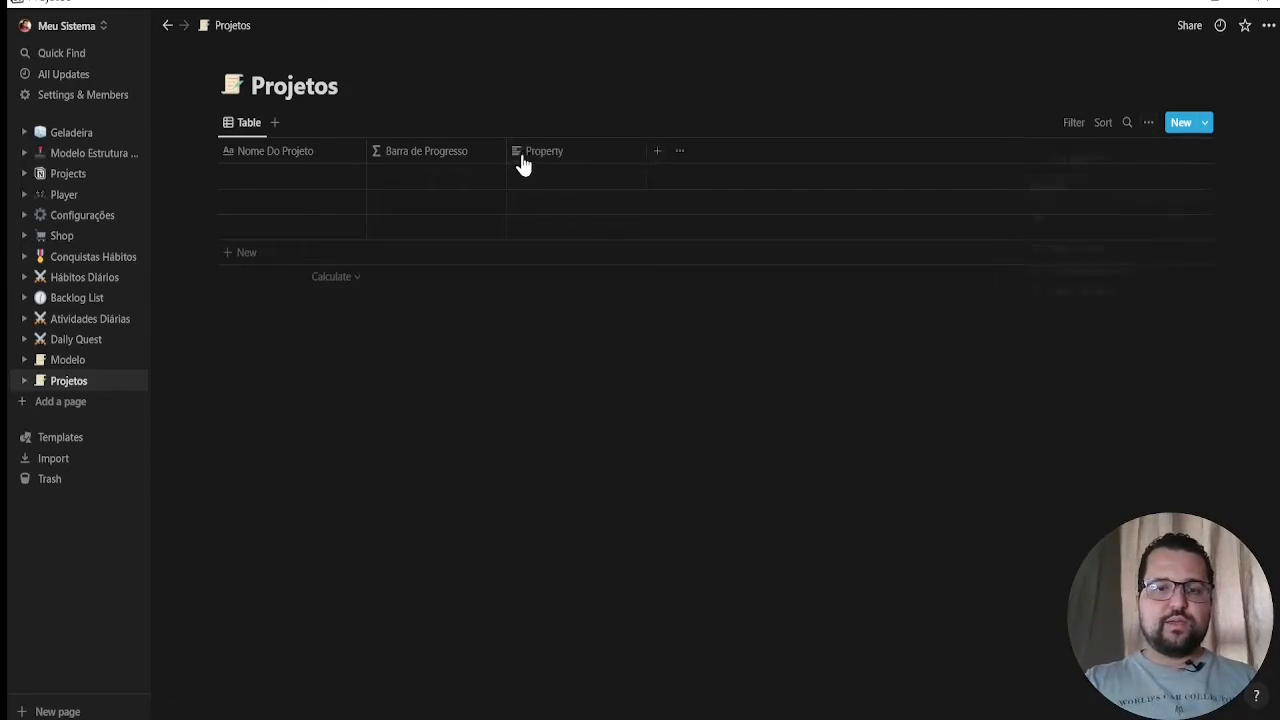
{"action": "left_click", "coordinate": [564, 155]}
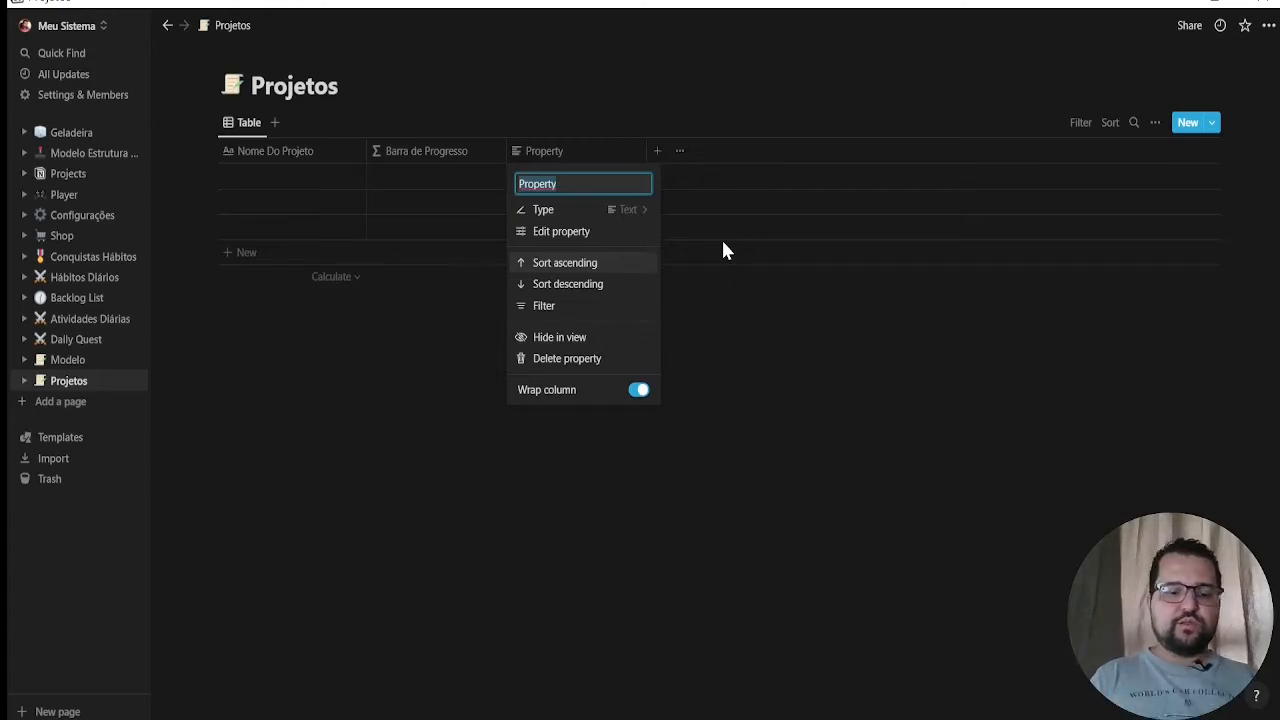
{"action": "type", "text": "Daily Quest"}
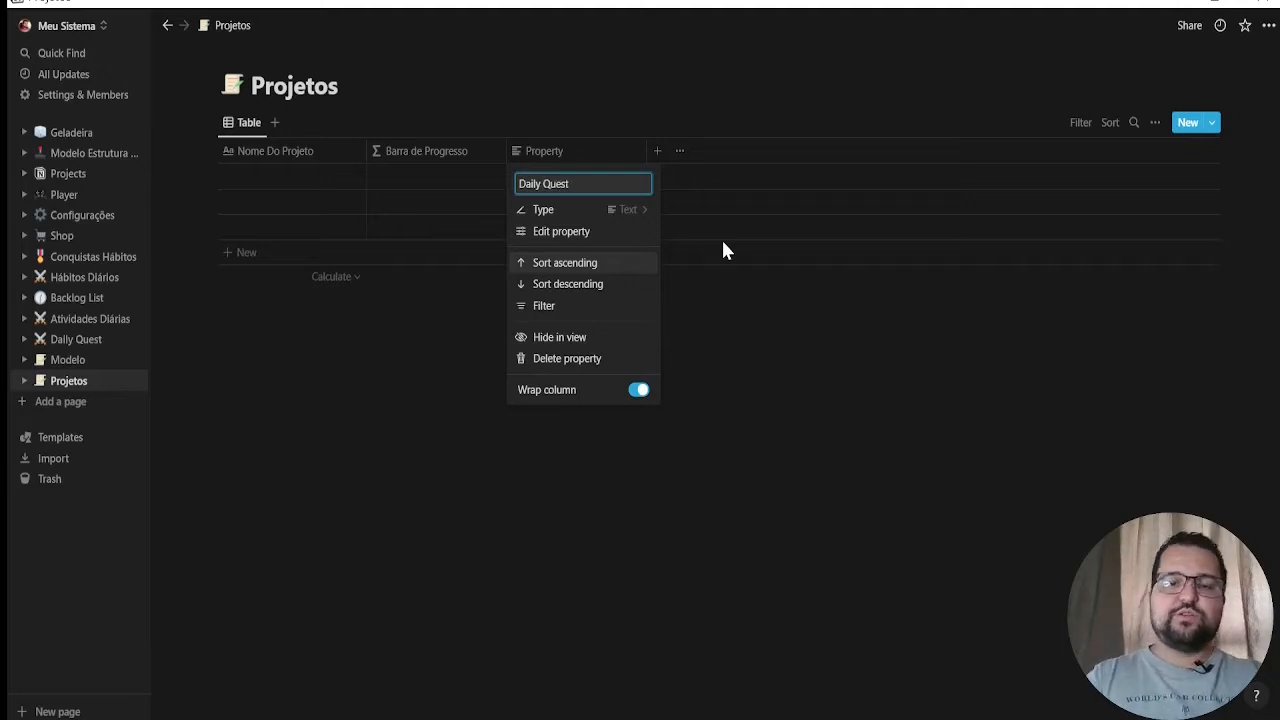
Make Daily Quest a Relation to the Daily Quest database, shown there as the related property "Projetos", and check its linkable pages
{"action": "left_click", "coordinate": [638, 210]}
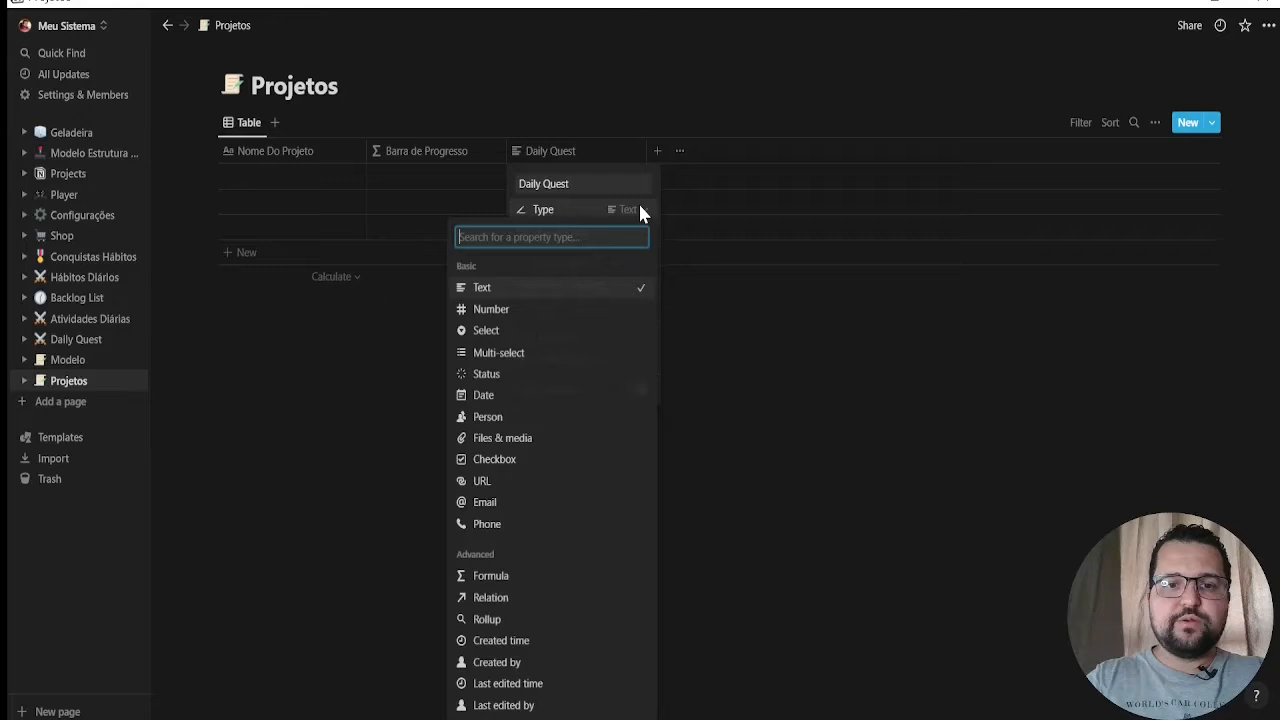
{"action": "left_click", "coordinate": [506, 598]}
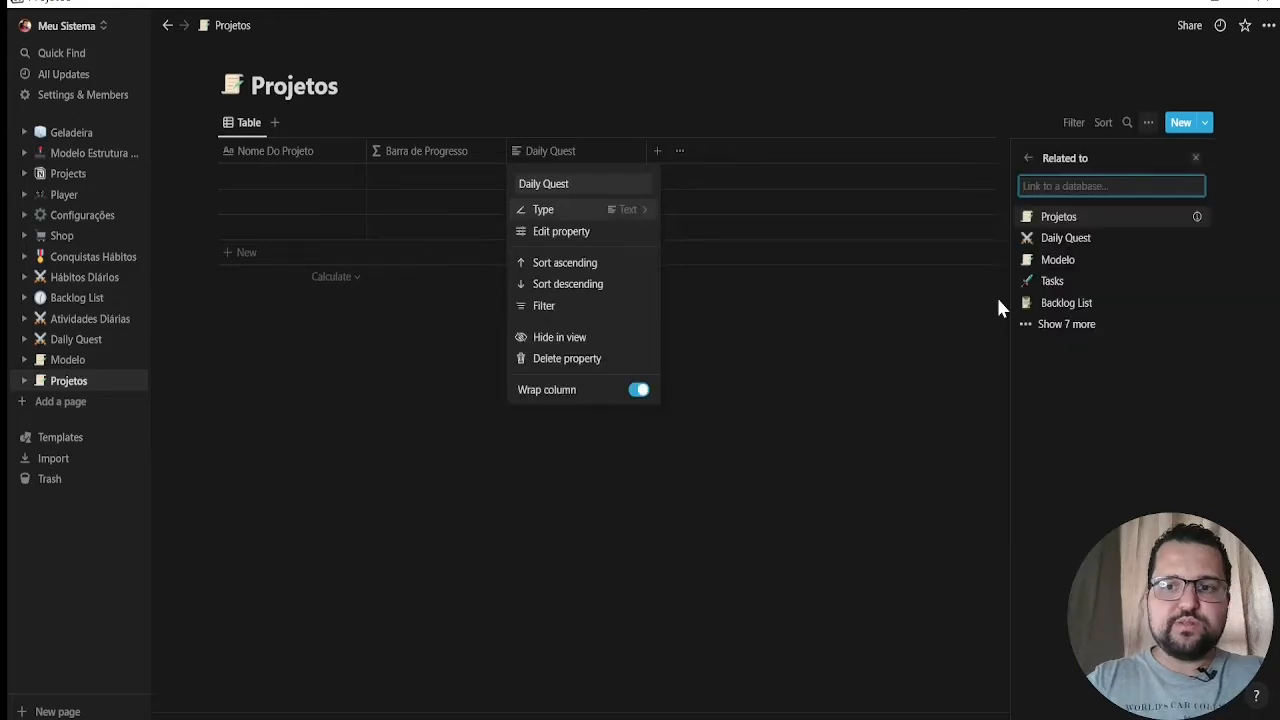
{"action": "left_click", "coordinate": [1071, 241]}
{"action": "left_click", "coordinate": [1190, 256]}
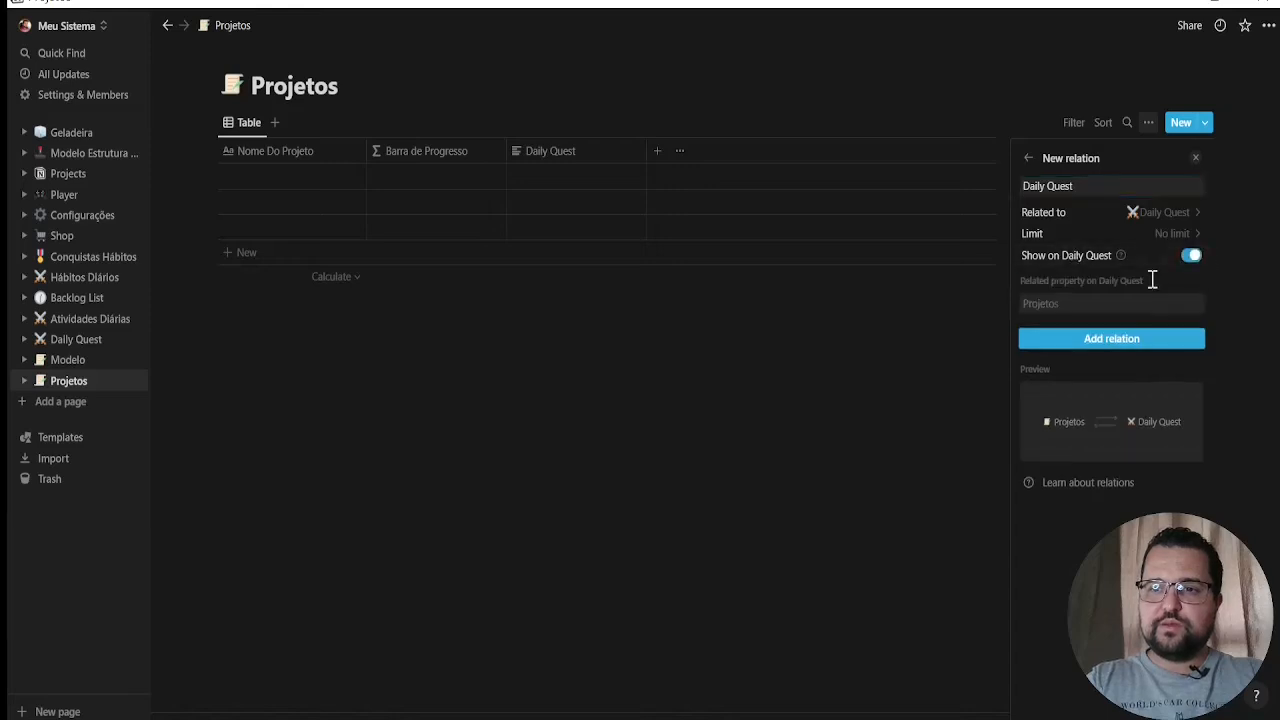
{"action": "left_click", "coordinate": [1123, 340]}
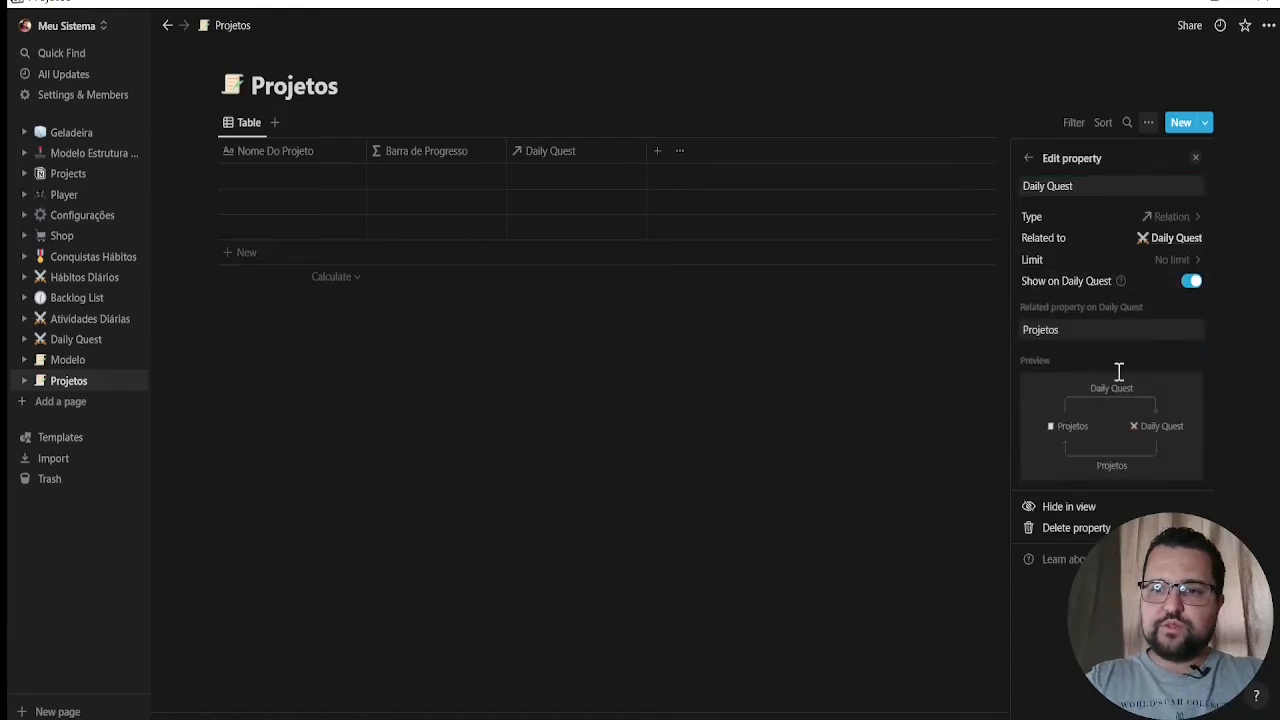
{"action": "left_click", "coordinate": [1087, 332]}
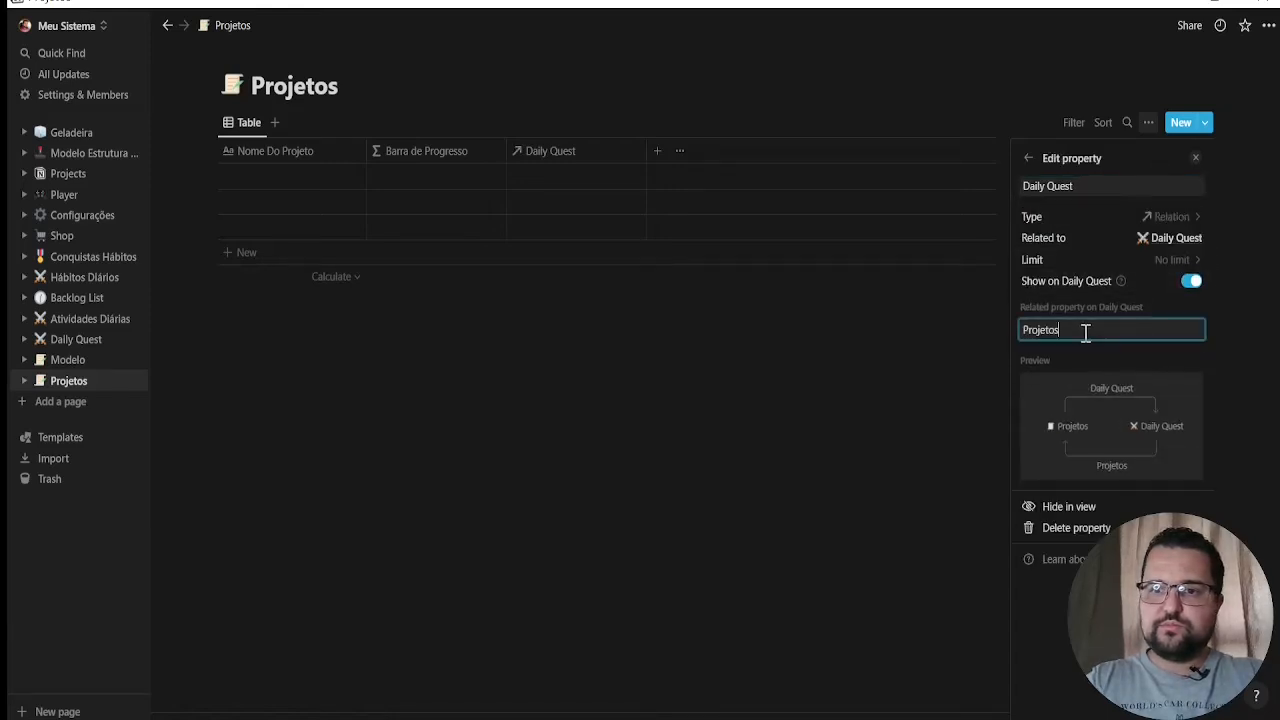
{"action": "left_click", "coordinate": [770, 510]}
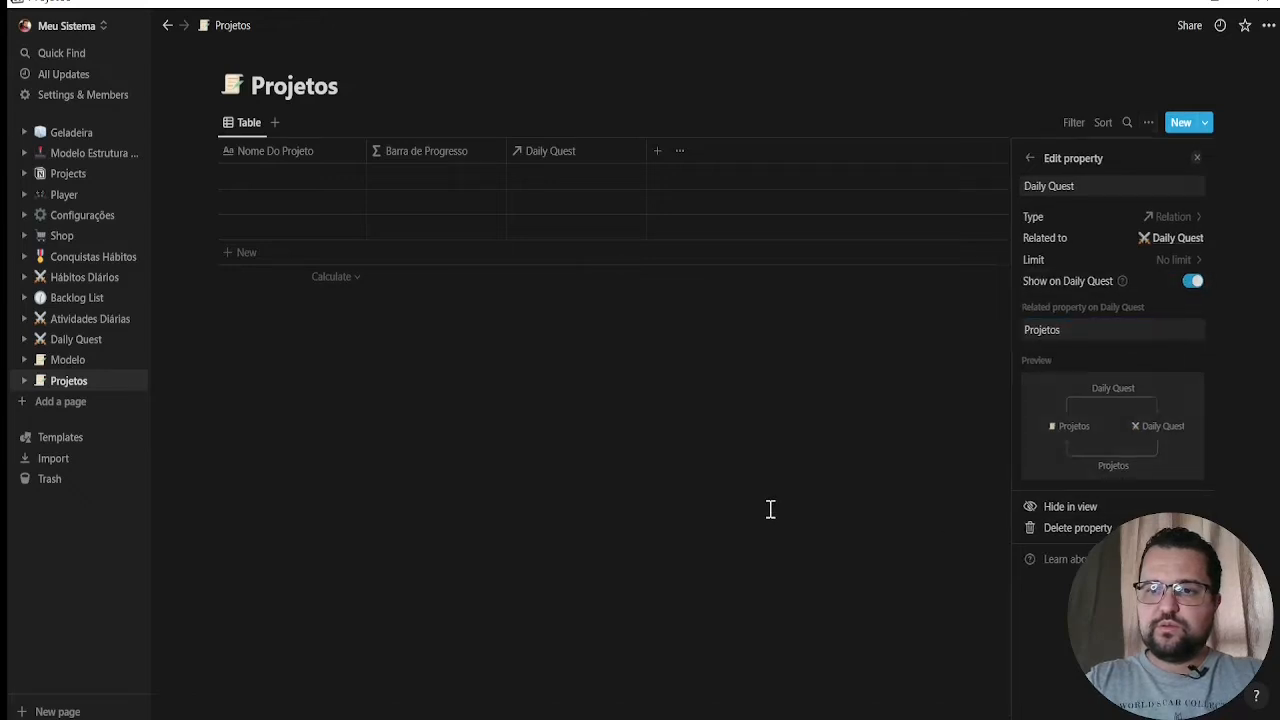
{"action": "left_click", "coordinate": [547, 177]}
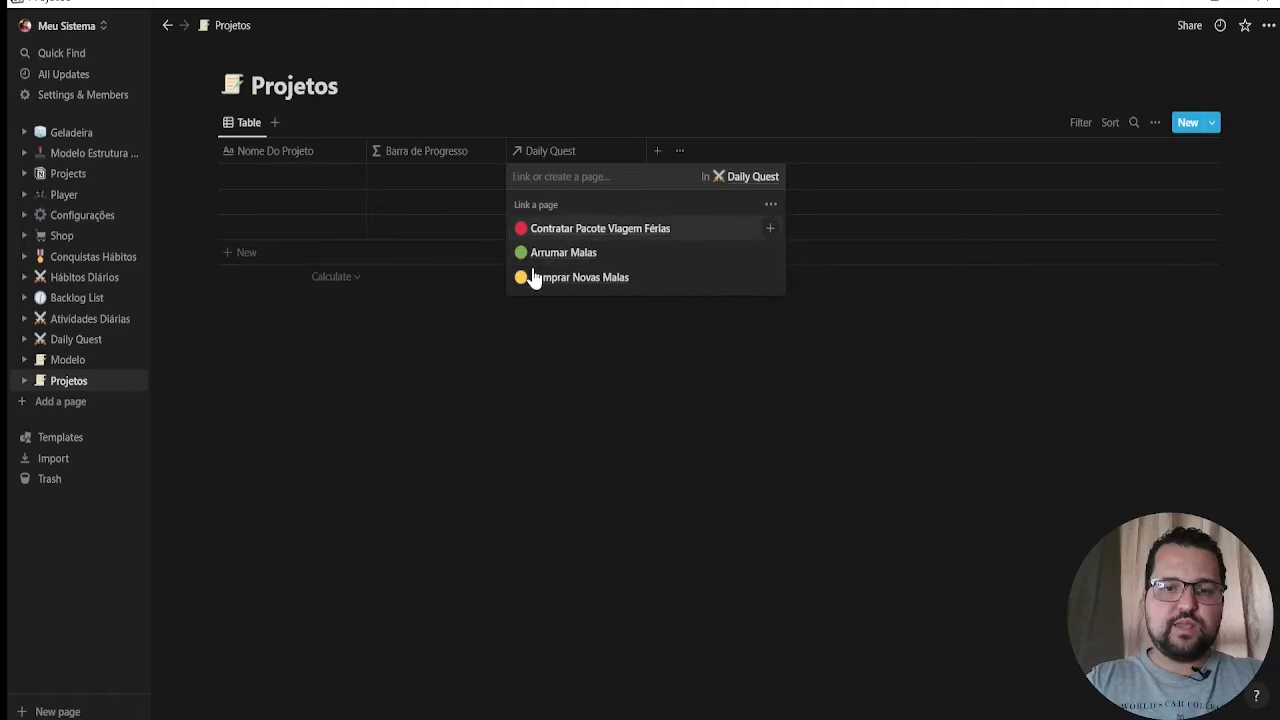
{"action": "left_click", "coordinate": [563, 453]}
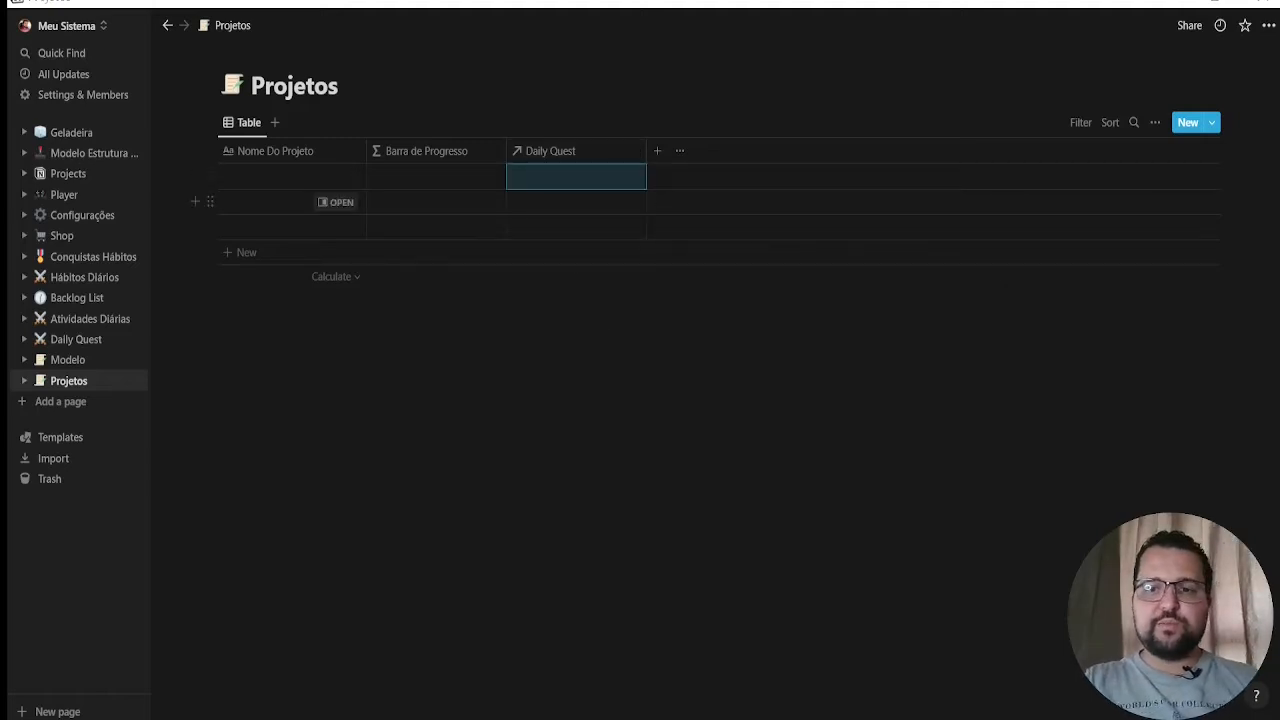
Add a property named "Status do Projeto" and set its type to Status
{"action": "left_click", "coordinate": [658, 160]}
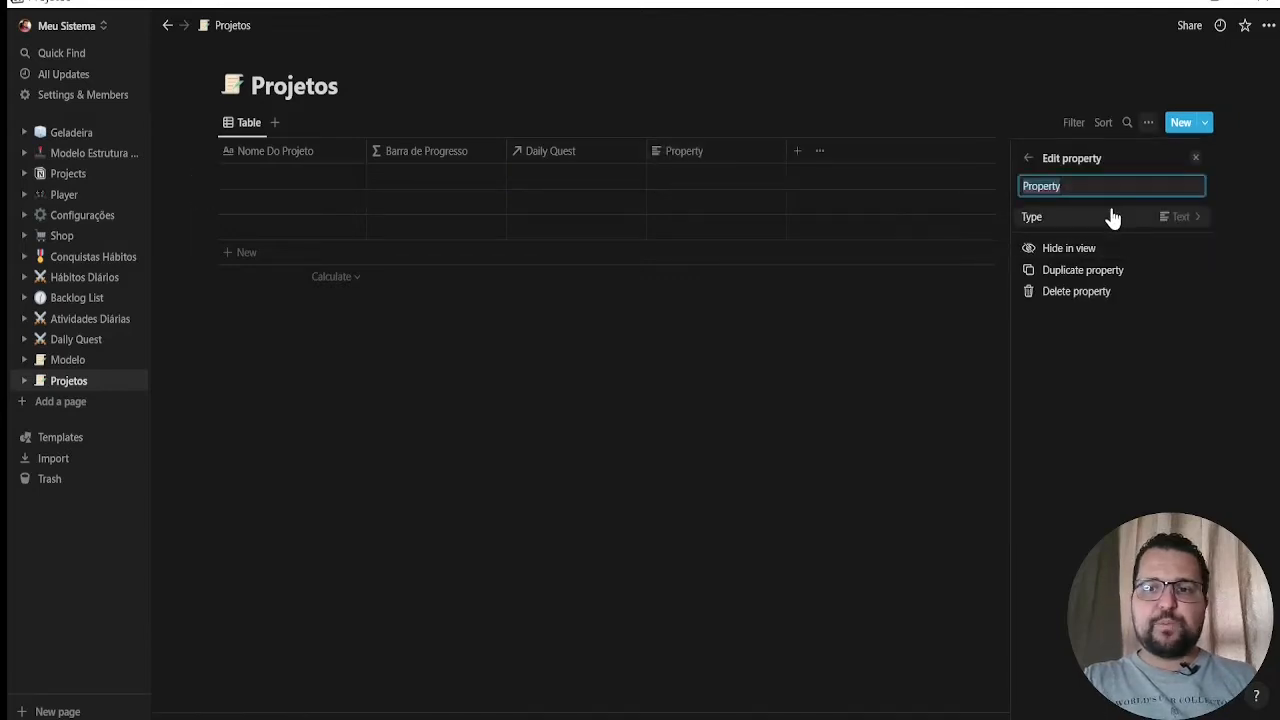
{"action": "type", "text": "Status do Projeto"}
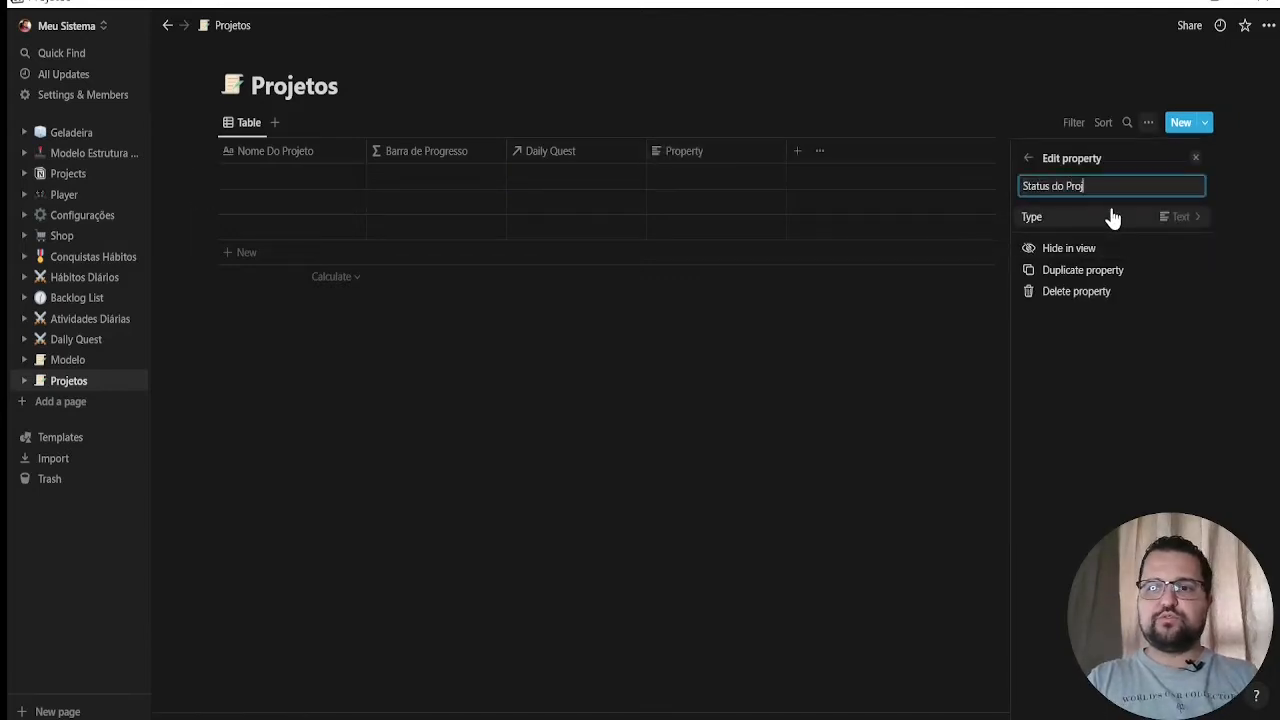
{"action": "left_click", "coordinate": [1166, 218]}
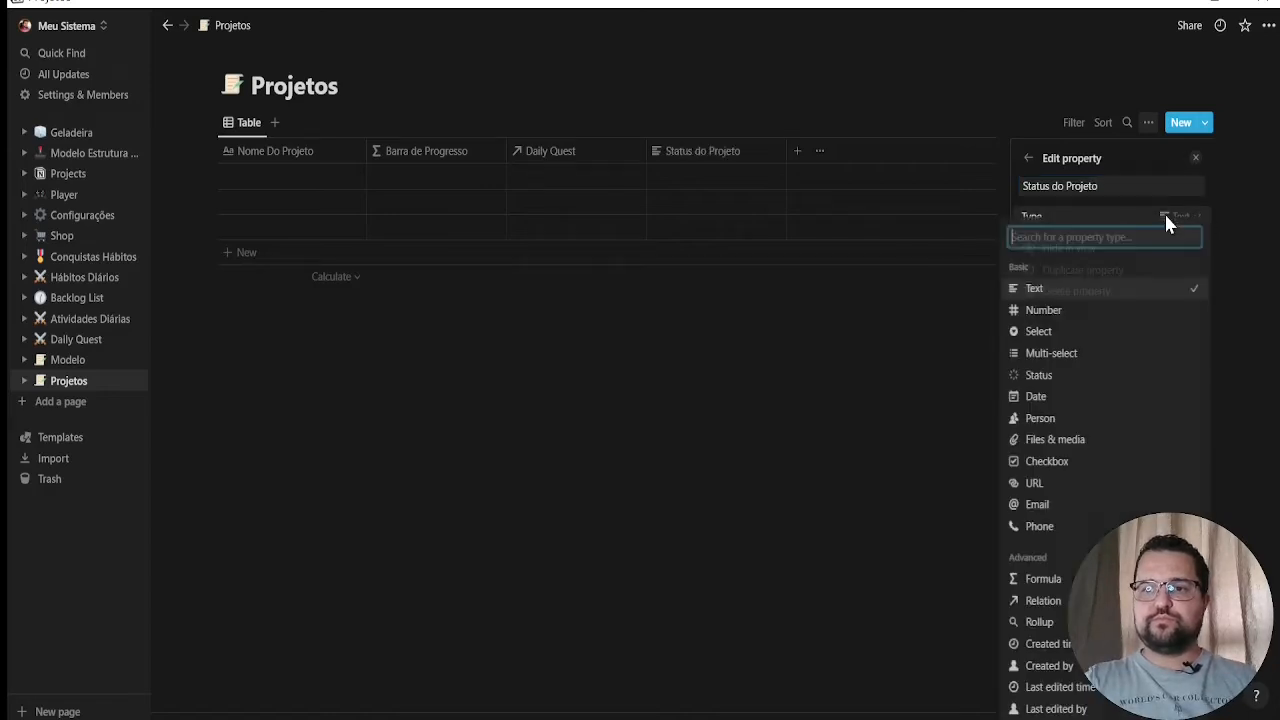
{"action": "left_click", "coordinate": [1057, 378]}
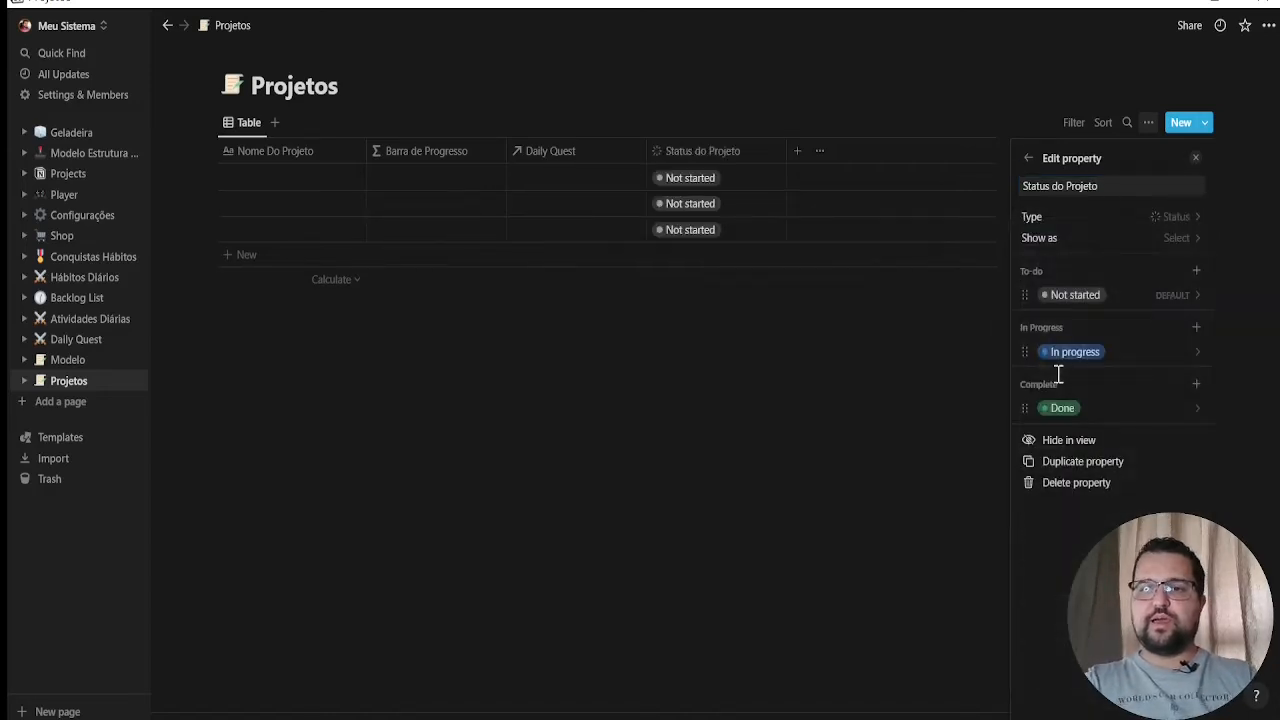
Add a "Backlog" option to the To-do group of Status do Projeto and color it orange
{"action": "left_click", "coordinate": [1196, 271]}
{"action": "type", "text": "Backlog"}
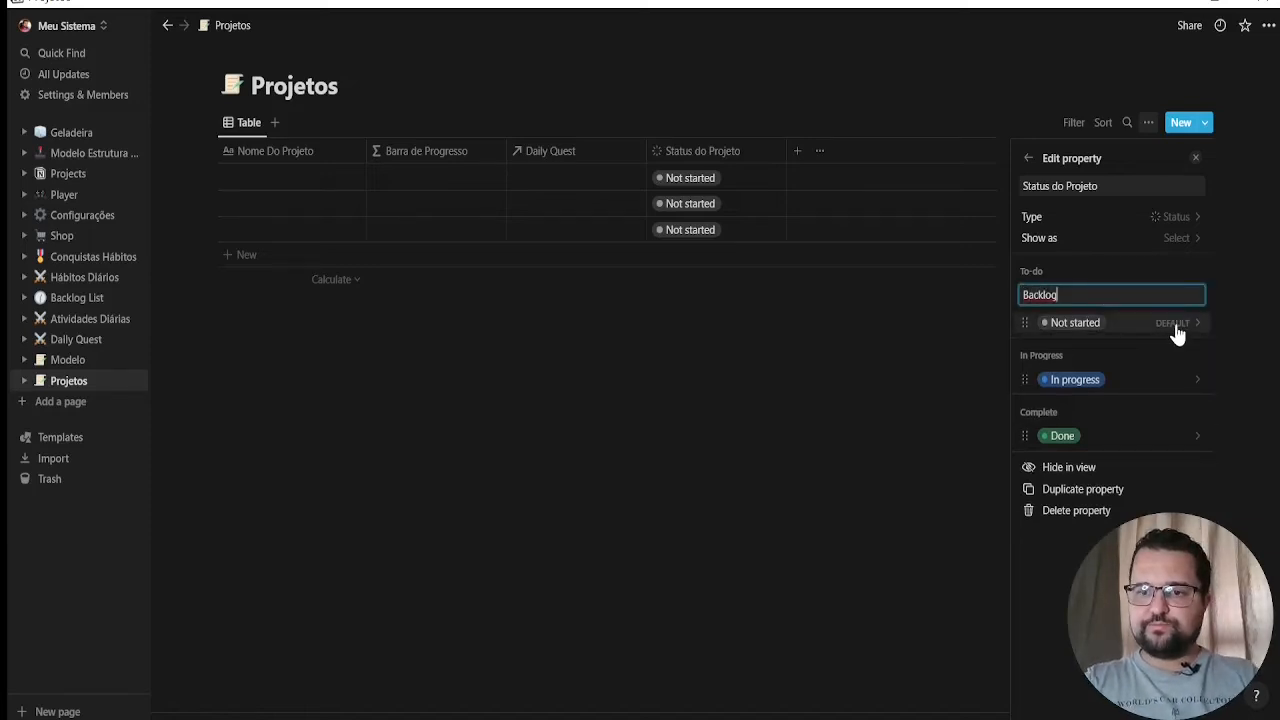
{"action": "key", "text": "Return"}
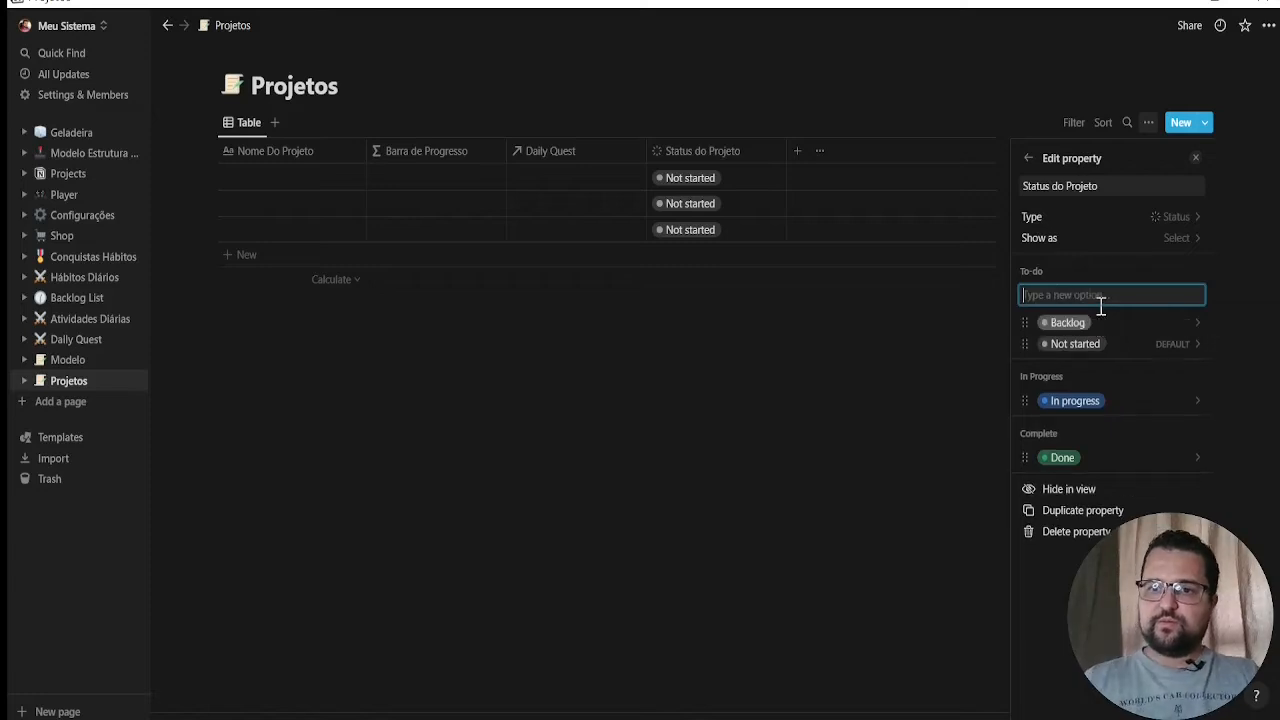
{"action": "left_click", "coordinate": [1196, 321]}
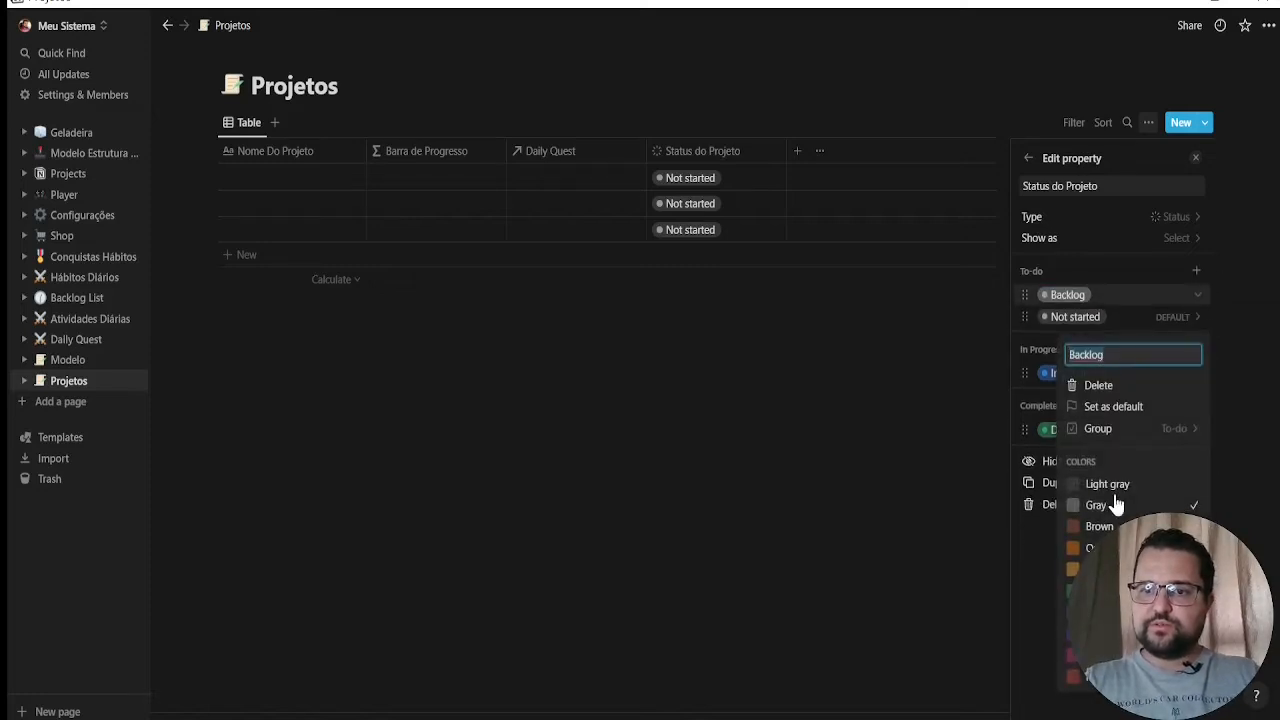
{"action": "left_click", "coordinate": [1085, 548]}
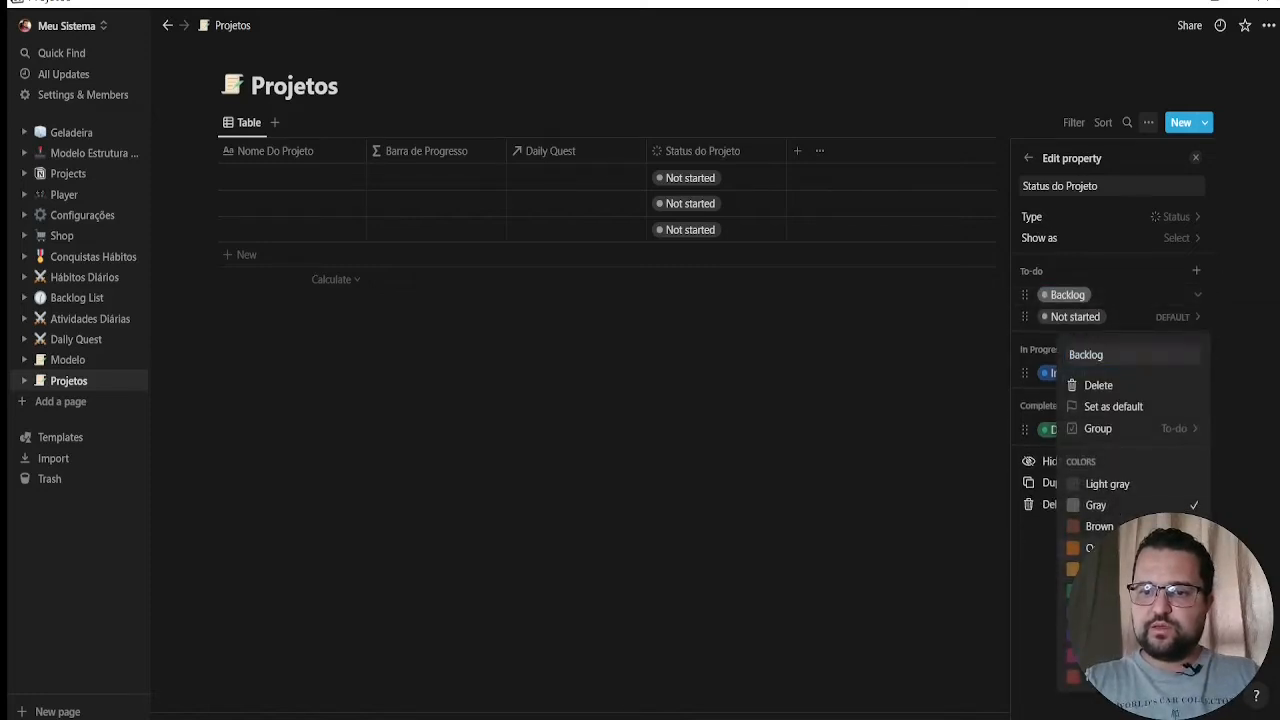
{"action": "left_click", "coordinate": [738, 498]}
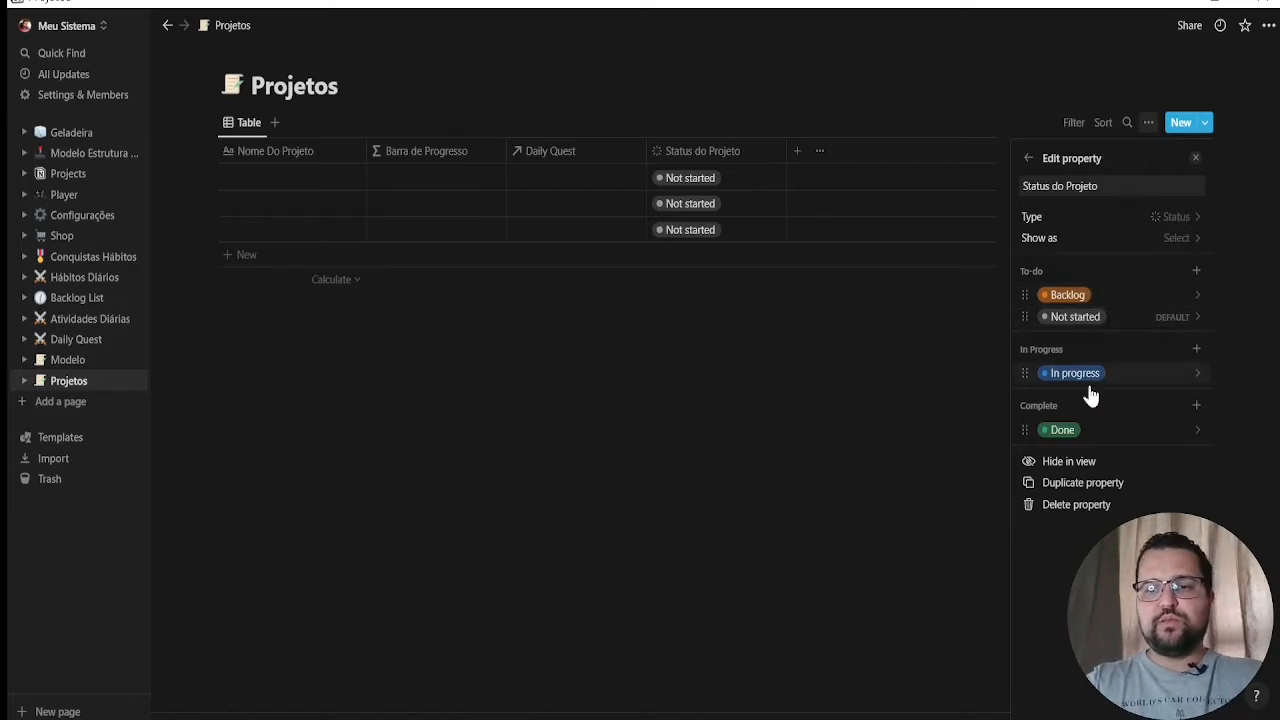
{"action": "left_click", "coordinate": [640, 391]}
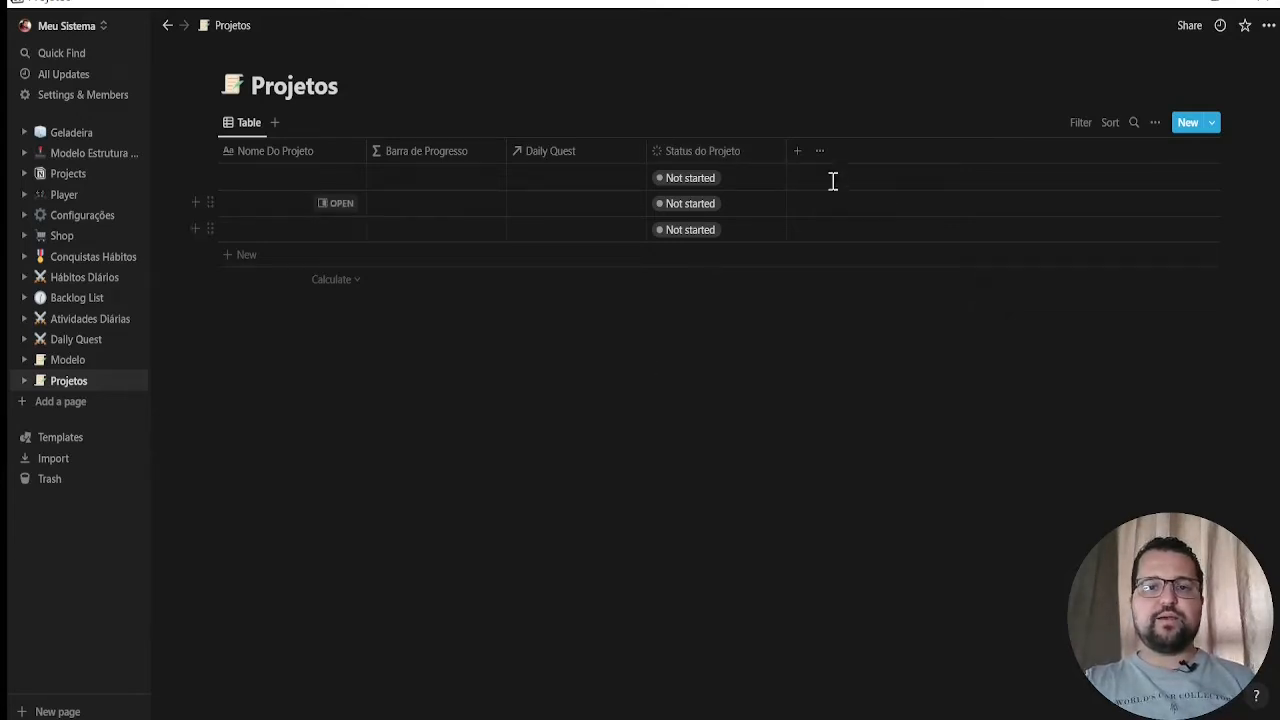
Add a property named "Complexidade do Projeto" and set its type to Select
{"action": "left_click", "coordinate": [796, 152]}
{"action": "type", "text": "C"}
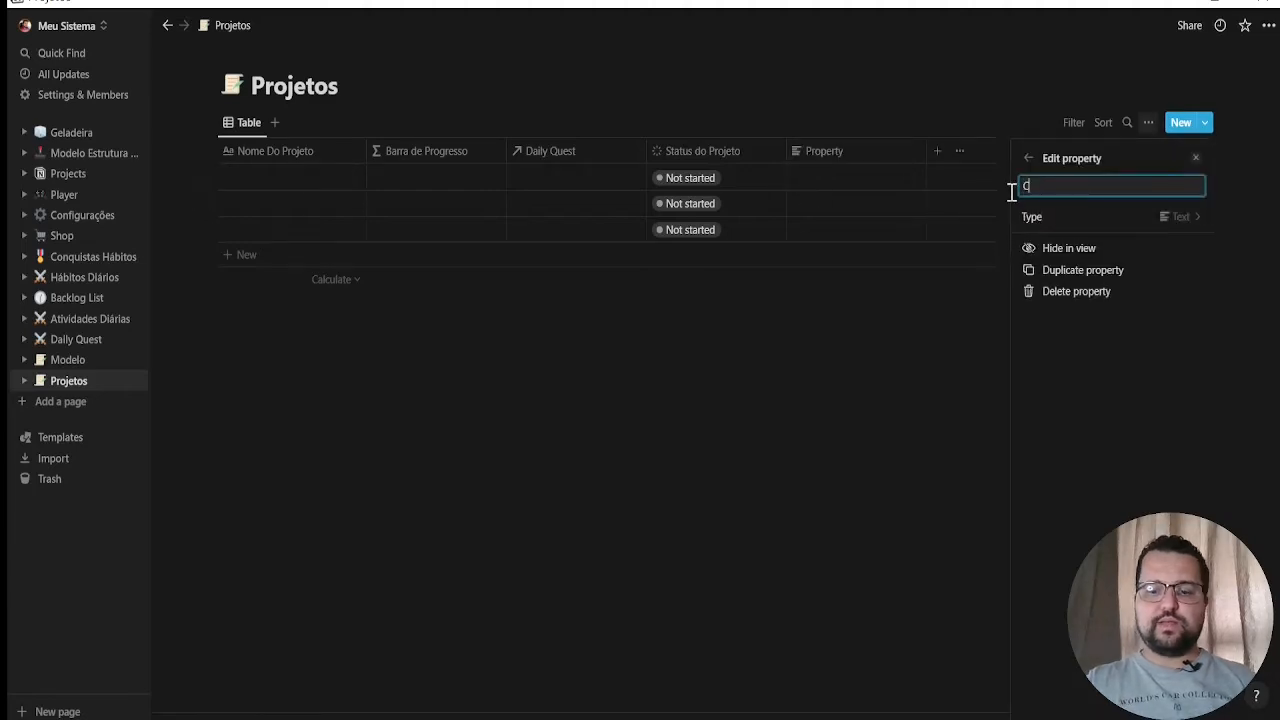
{"action": "type", "text": "omplexidade "}
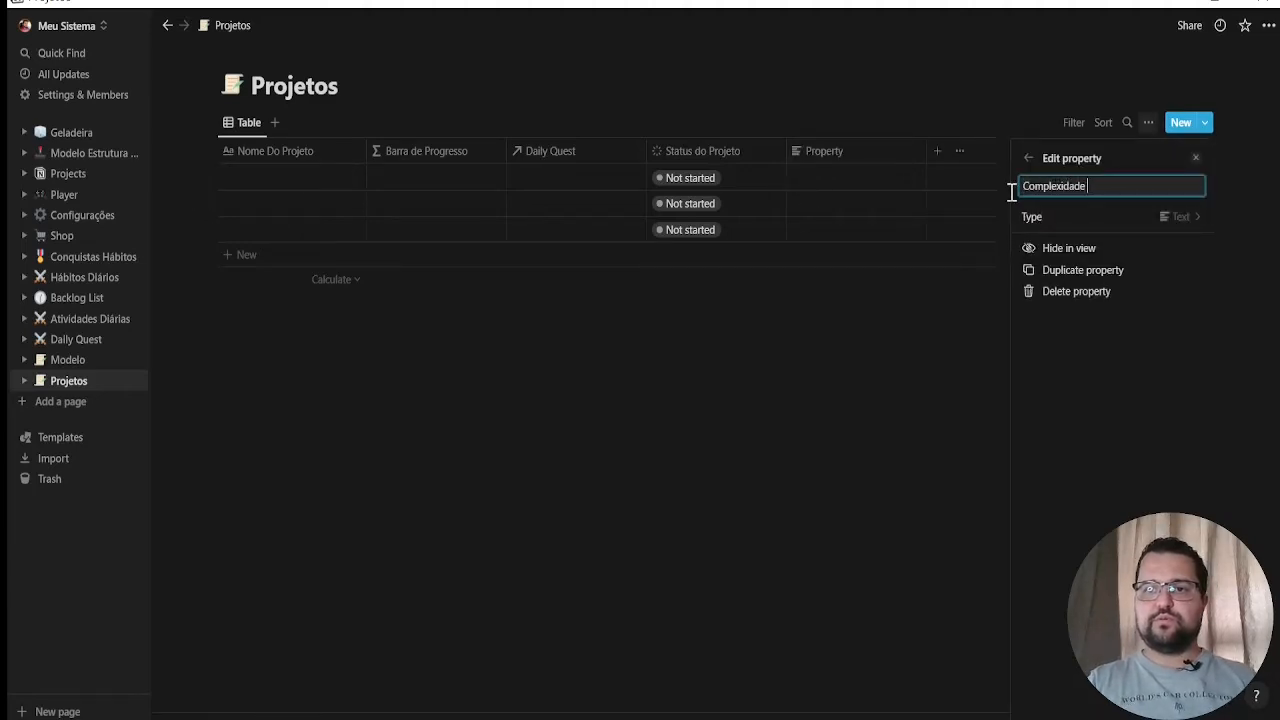
{"action": "type", "text": "do Projeto"}
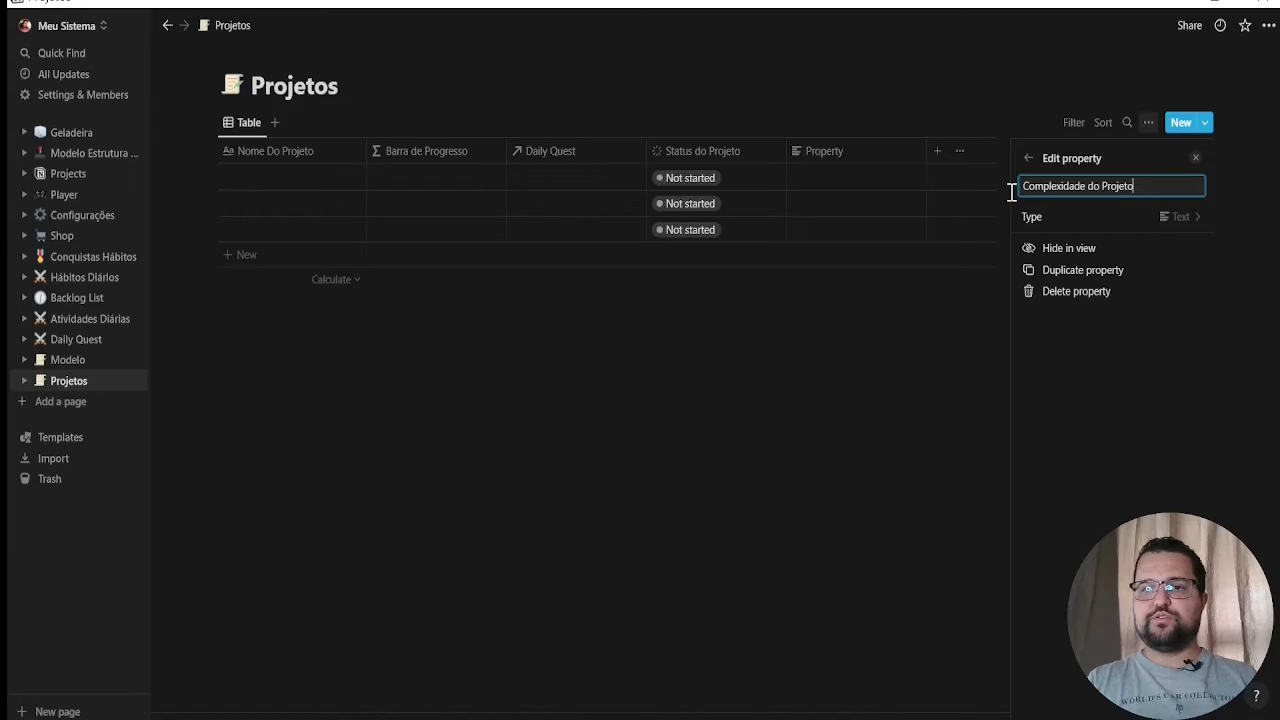
{"action": "left_click", "coordinate": [1166, 218]}
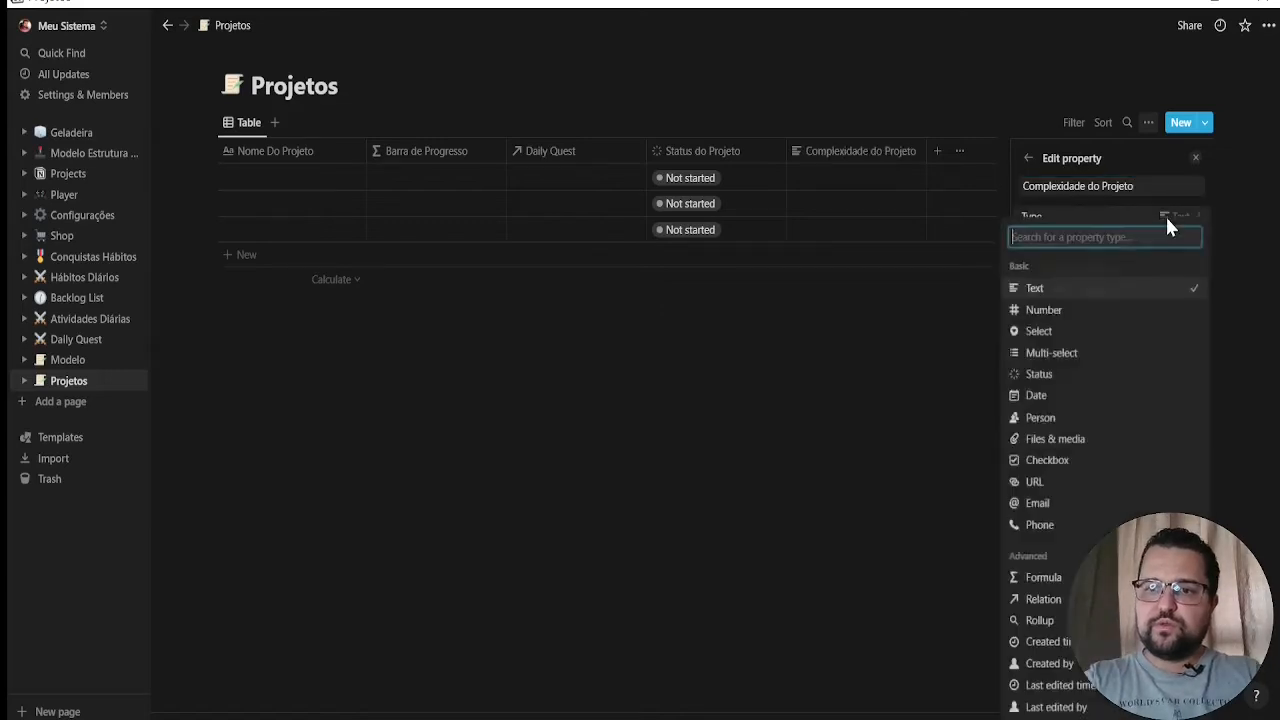
{"action": "left_click", "coordinate": [1058, 331]}
Create the options "Fávil" and "Nomal" for the Complexidade do Projeto property
{"action": "left_click", "coordinate": [1053, 274]}
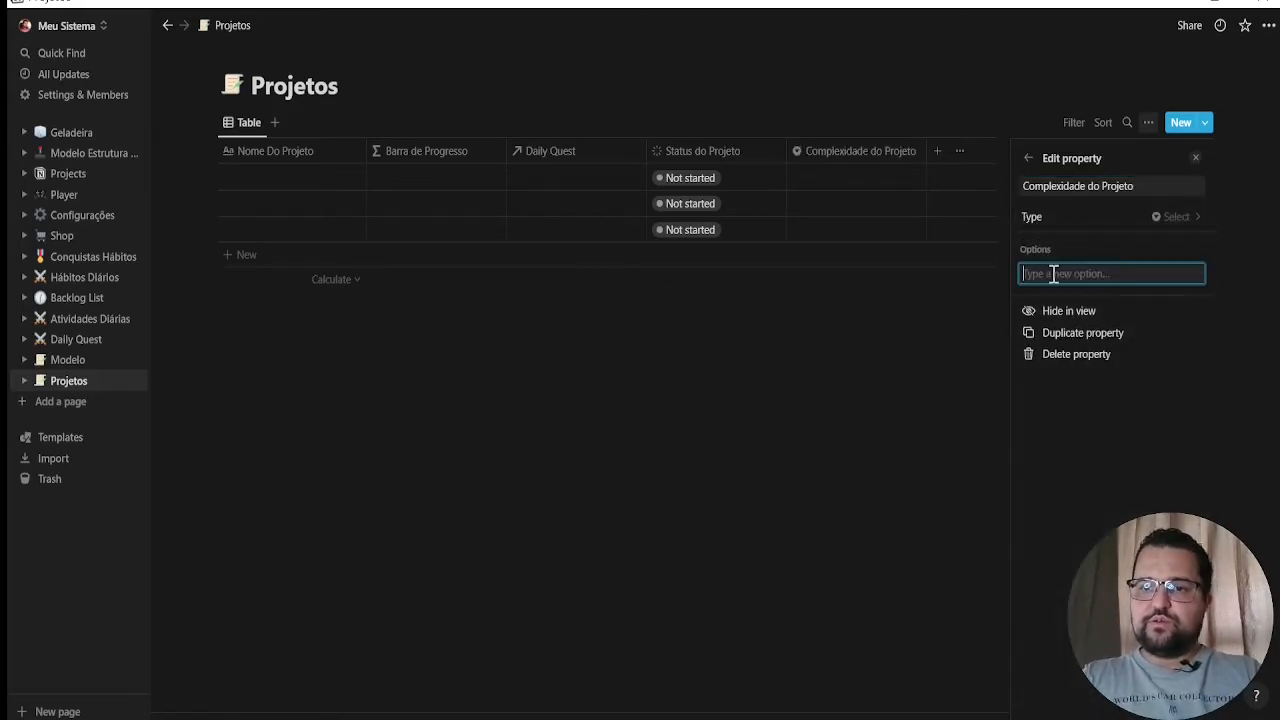
{"action": "type", "text": "Faávil"}
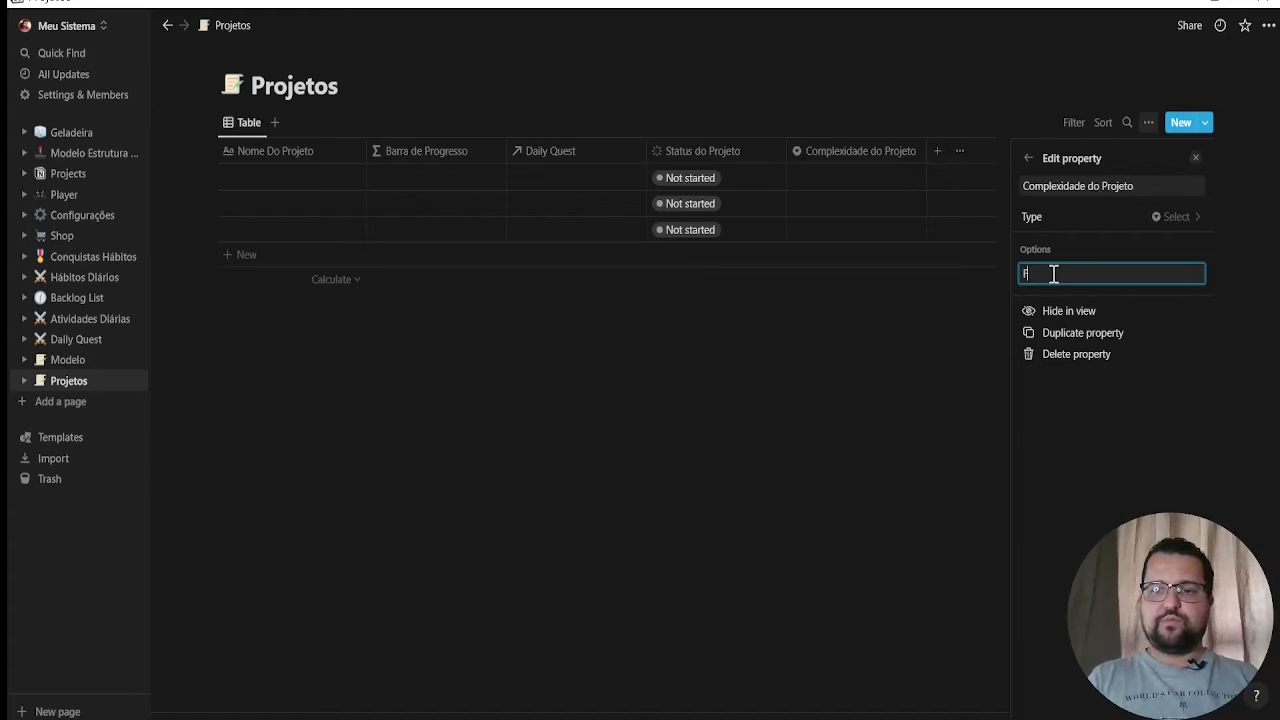
{"action": "key", "text": "Return"}
{"action": "type", "text": "Médio"}
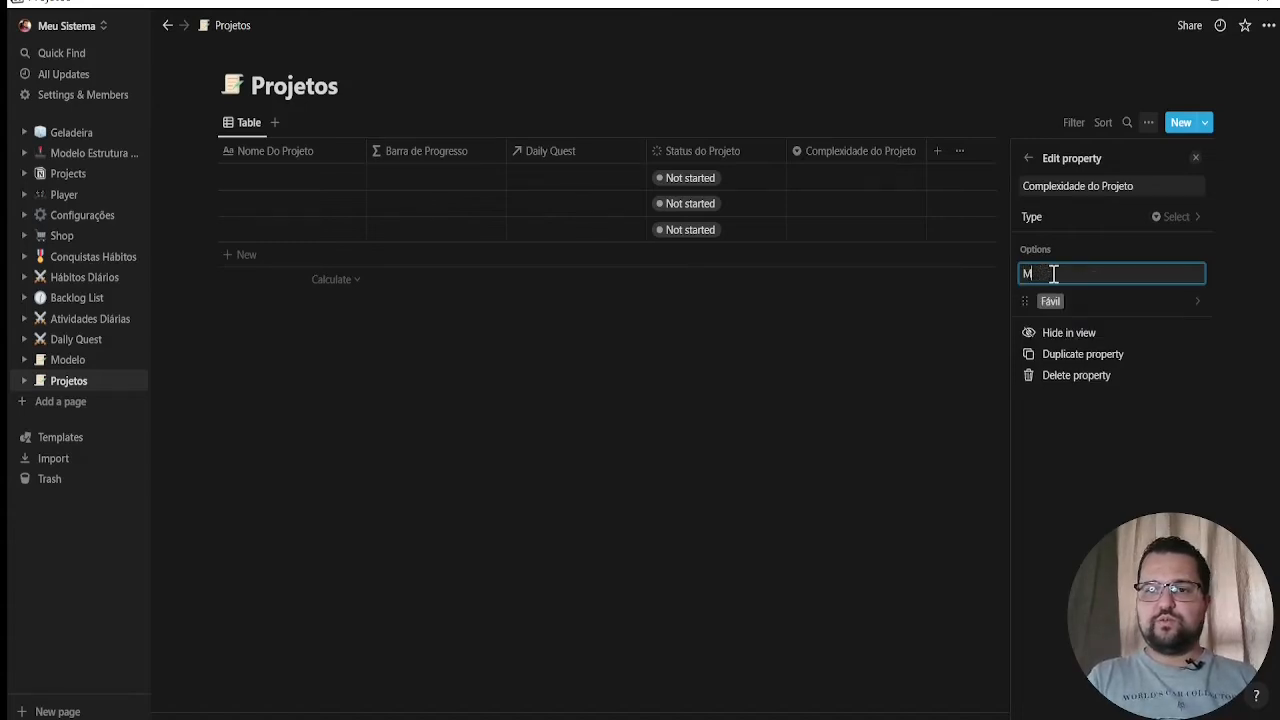
{"action": "key", "text": "BackSpace"}
{"action": "type", "text": "Normal"}
{"action": "key", "text": "Return"}
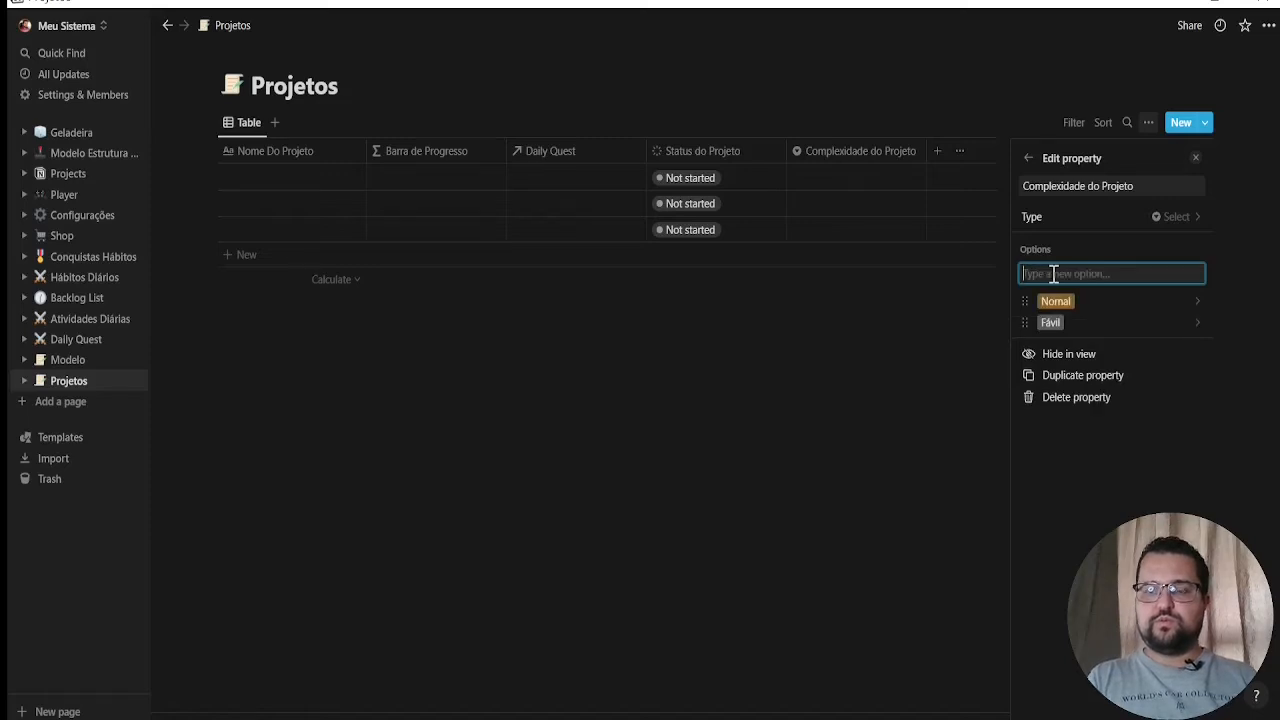
{"action": "type", "text": "Difícil"}
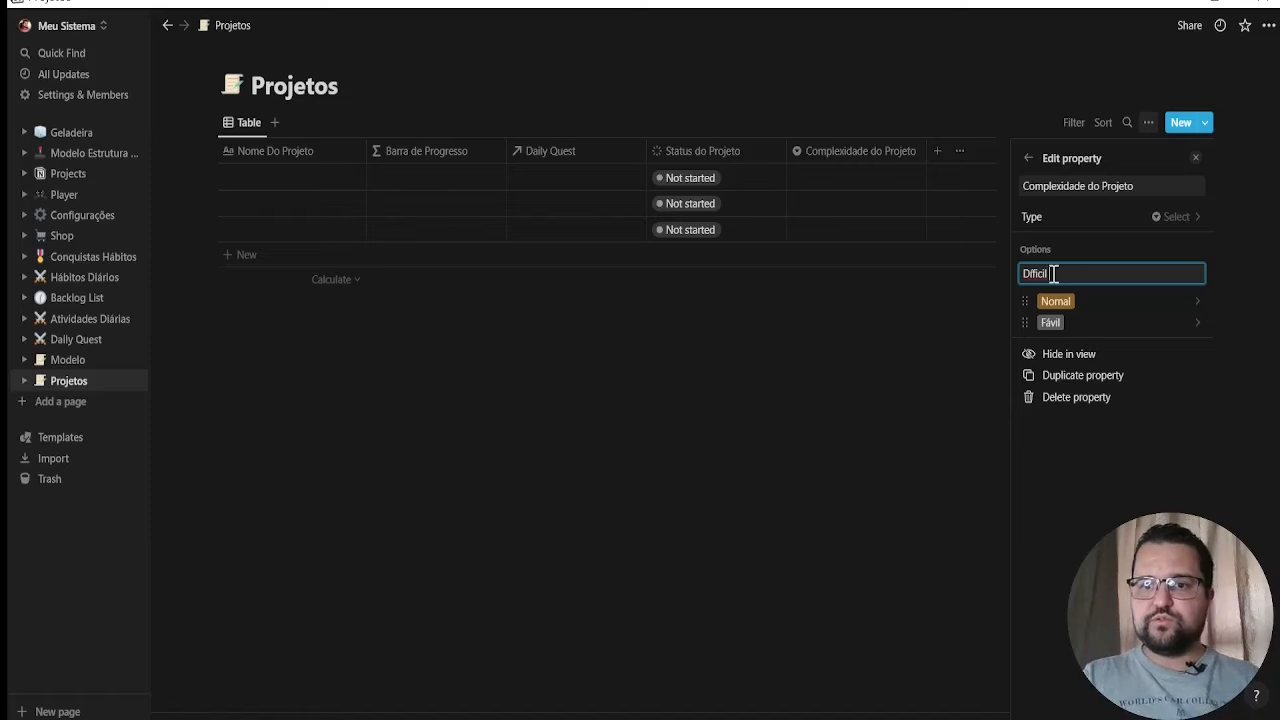
{"action": "right_click", "coordinate": [1036, 275]}
{"action": "left_click", "coordinate": [1011, 289]}
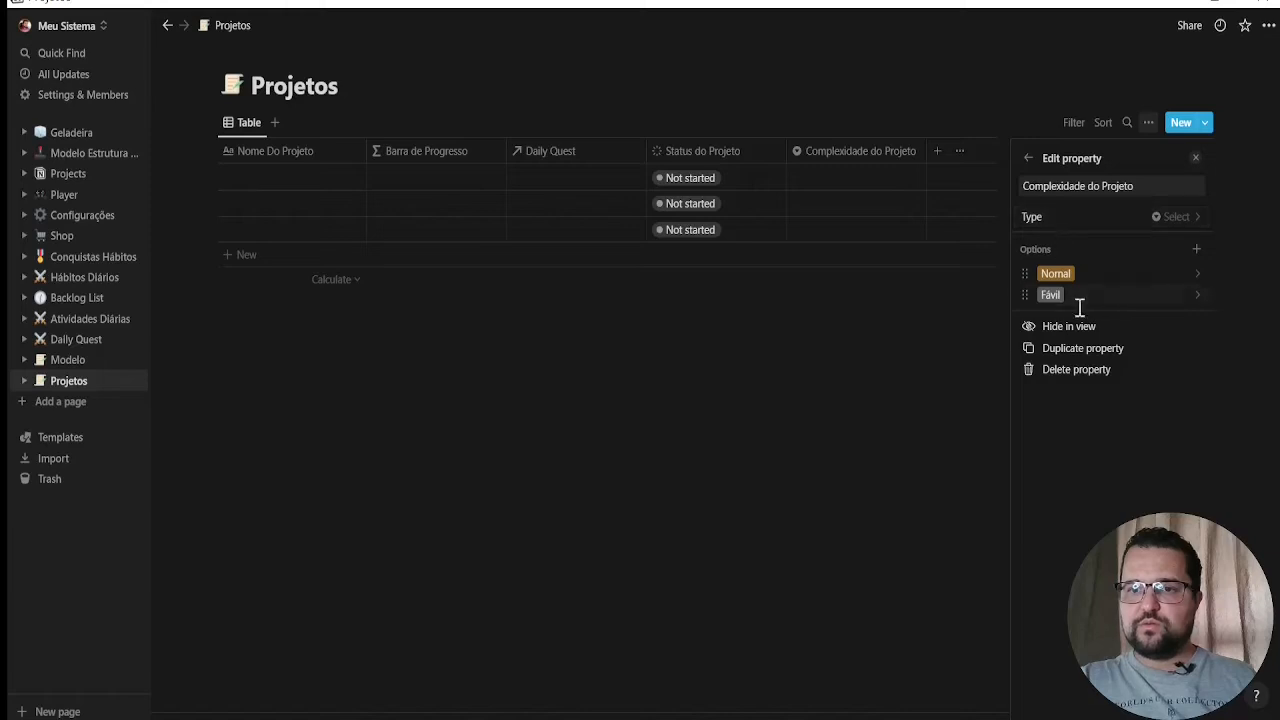
Add a "Difícil" option to the Complexidade do Projeto property and color it red
{"action": "left_click", "coordinate": [1196, 249]}
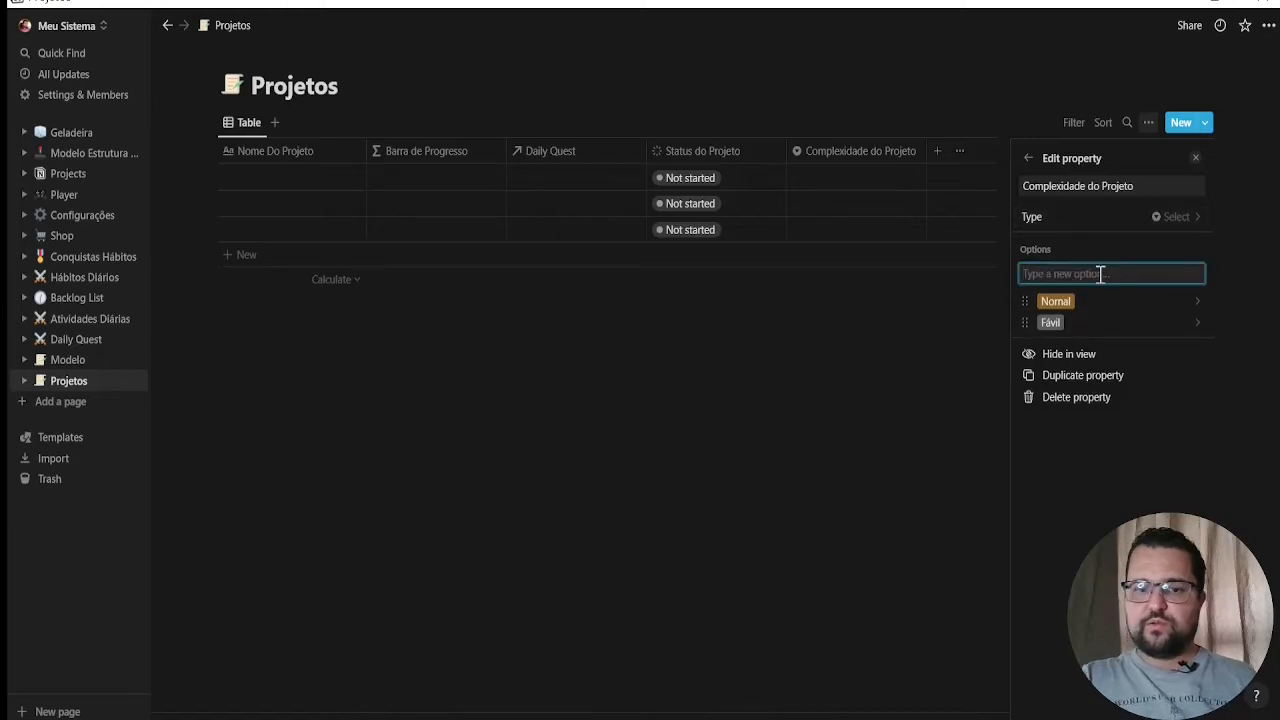
{"action": "type", "text": "Dif"}
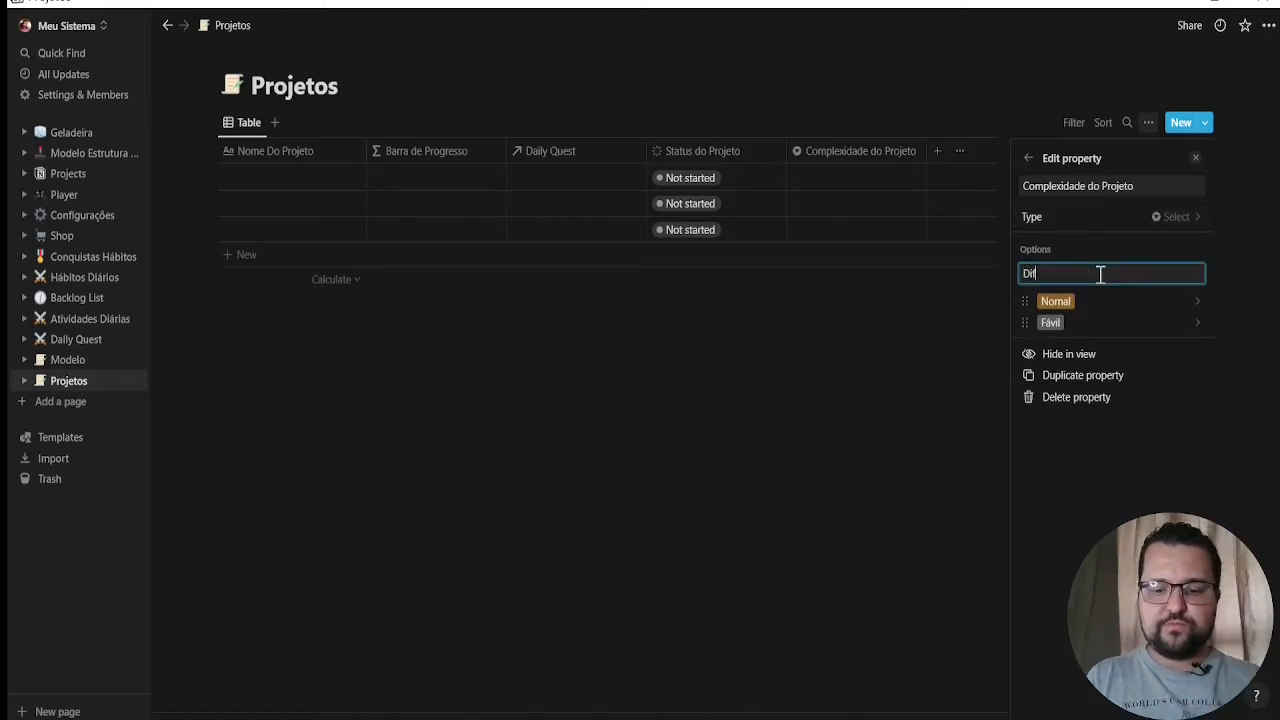
{"action": "type", "text": "ícil"}
{"action": "key", "text": "Return"}
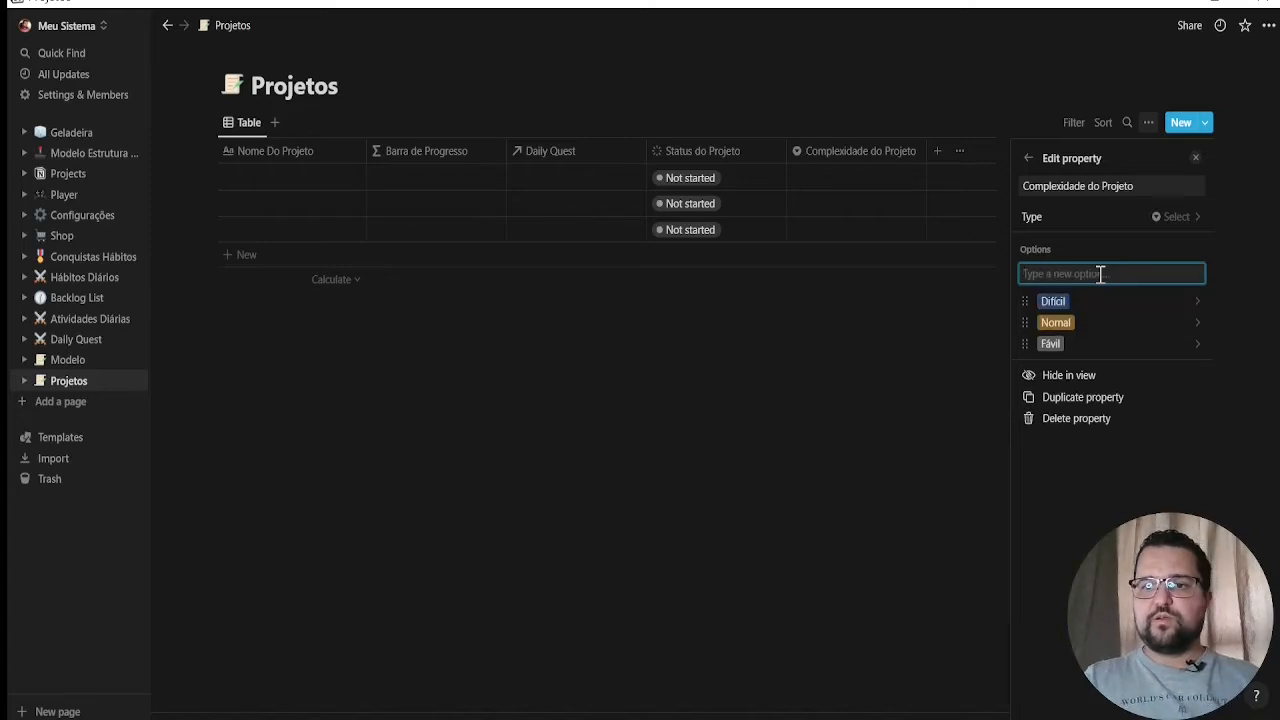
{"action": "left_click", "coordinate": [1192, 300]}
{"action": "left_click", "coordinate": [1068, 610]}
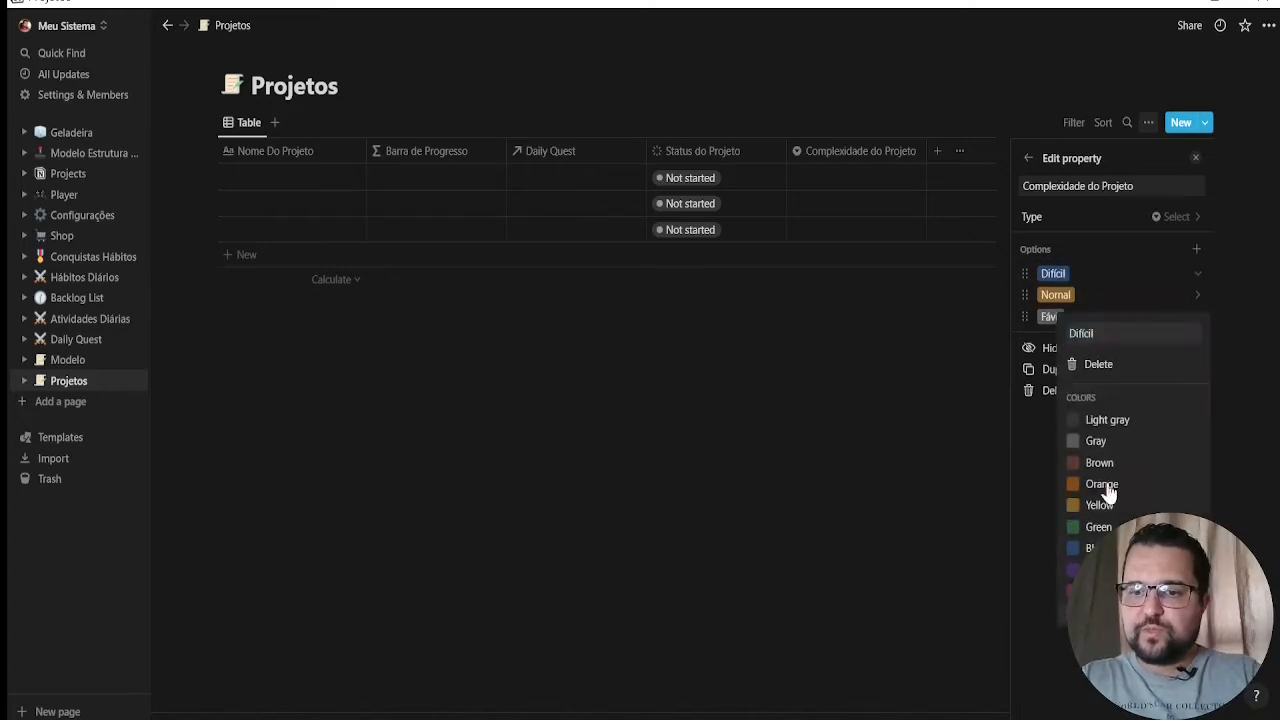
{"action": "left_click", "coordinate": [1022, 285]}
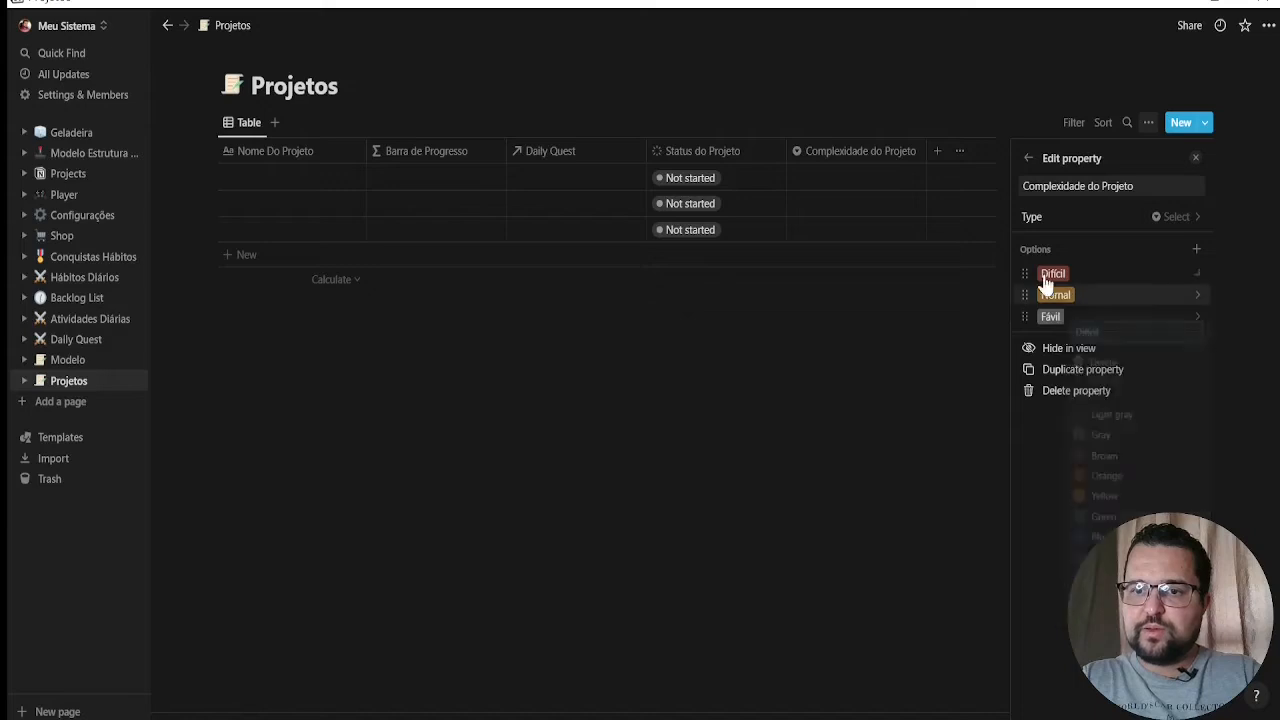
Color the "Fávil" option of Complexidade do Projeto green and correct its name to "Fácil"
{"action": "left_click", "coordinate": [1196, 318]}
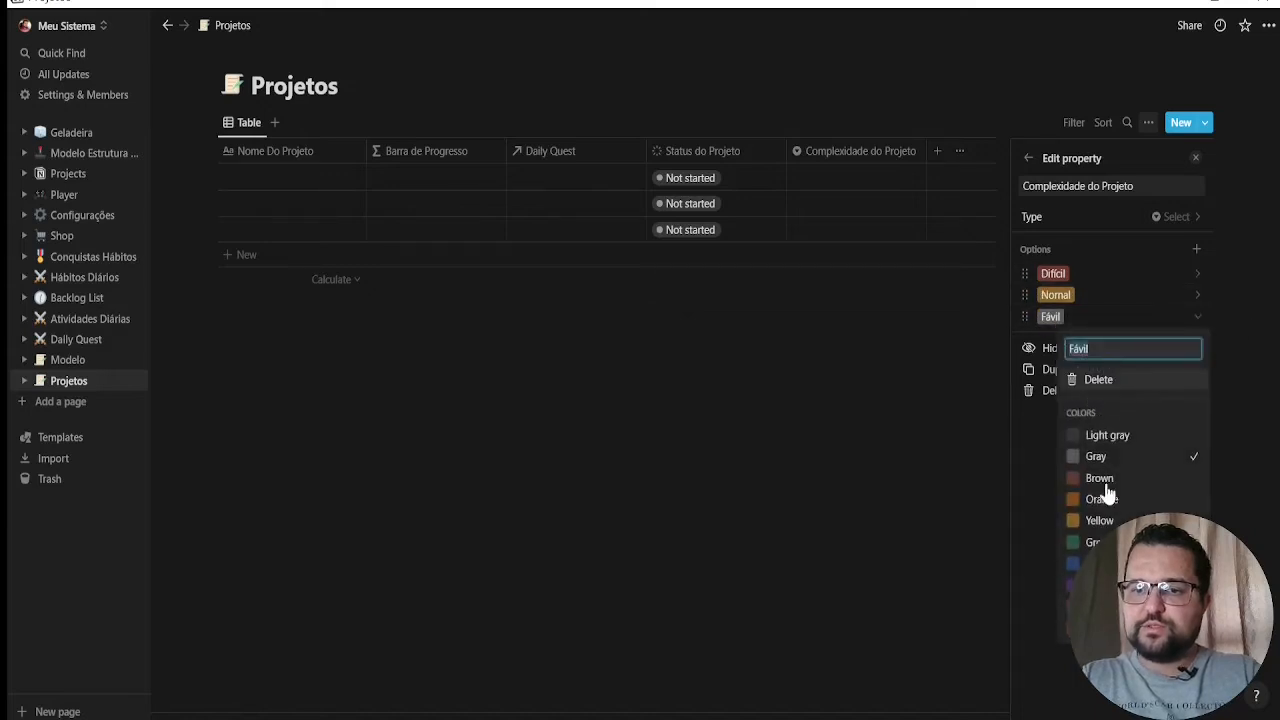
{"action": "left_click", "coordinate": [1092, 542]}
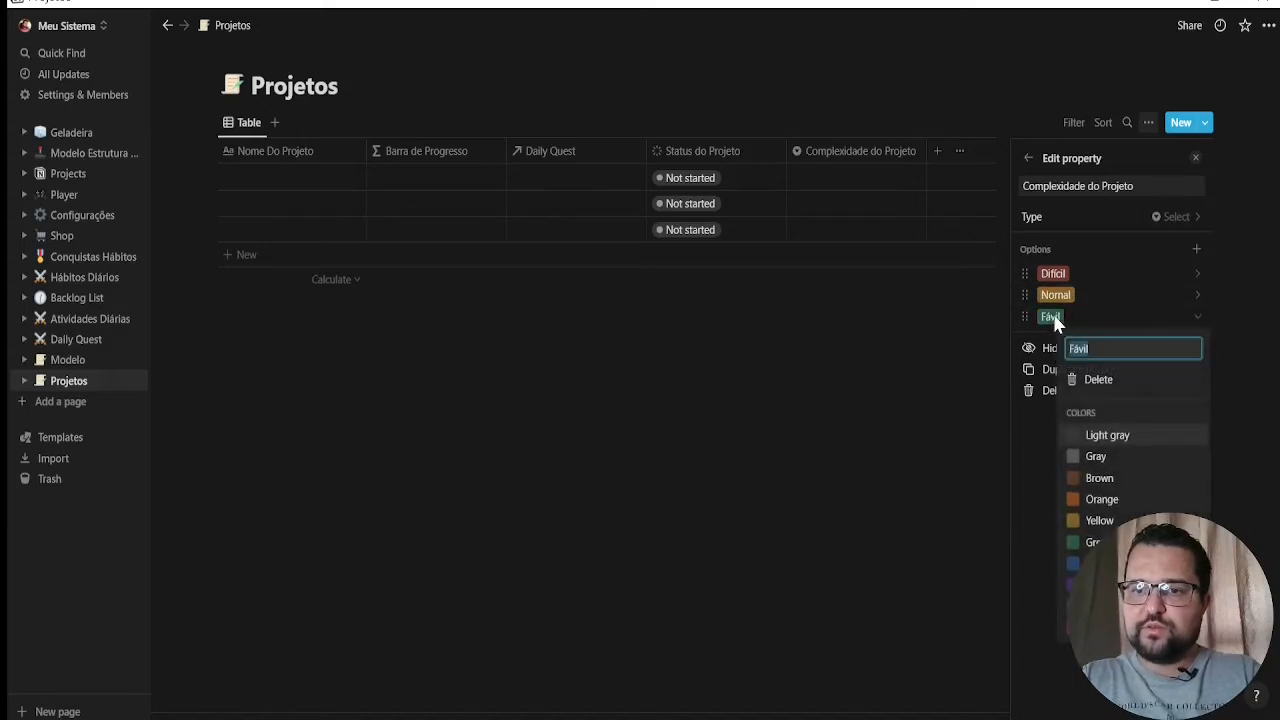
{"action": "left_click", "coordinate": [1073, 349]}
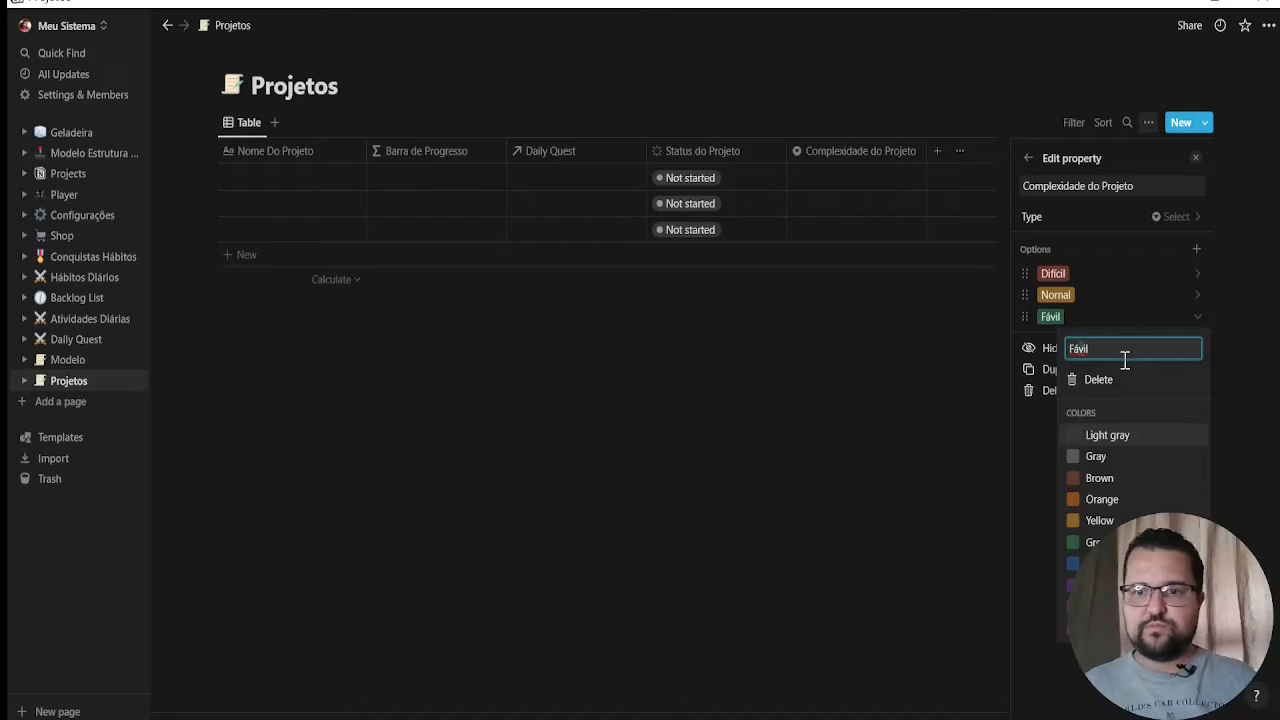
{"action": "left_click", "coordinate": [930, 445]}
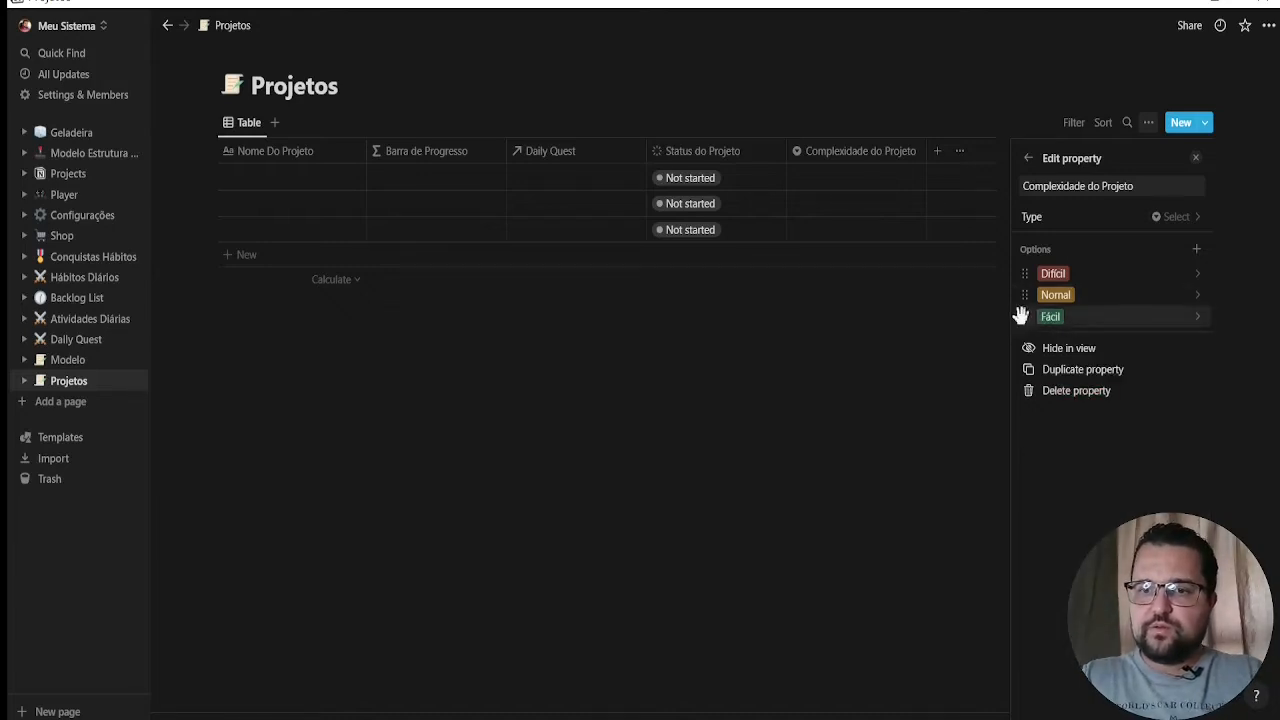
{"action": "left_click_drag", "start_coordinate": [1024, 287], "coordinate": [1017, 318]}
{"action": "left_click", "coordinate": [869, 426]}
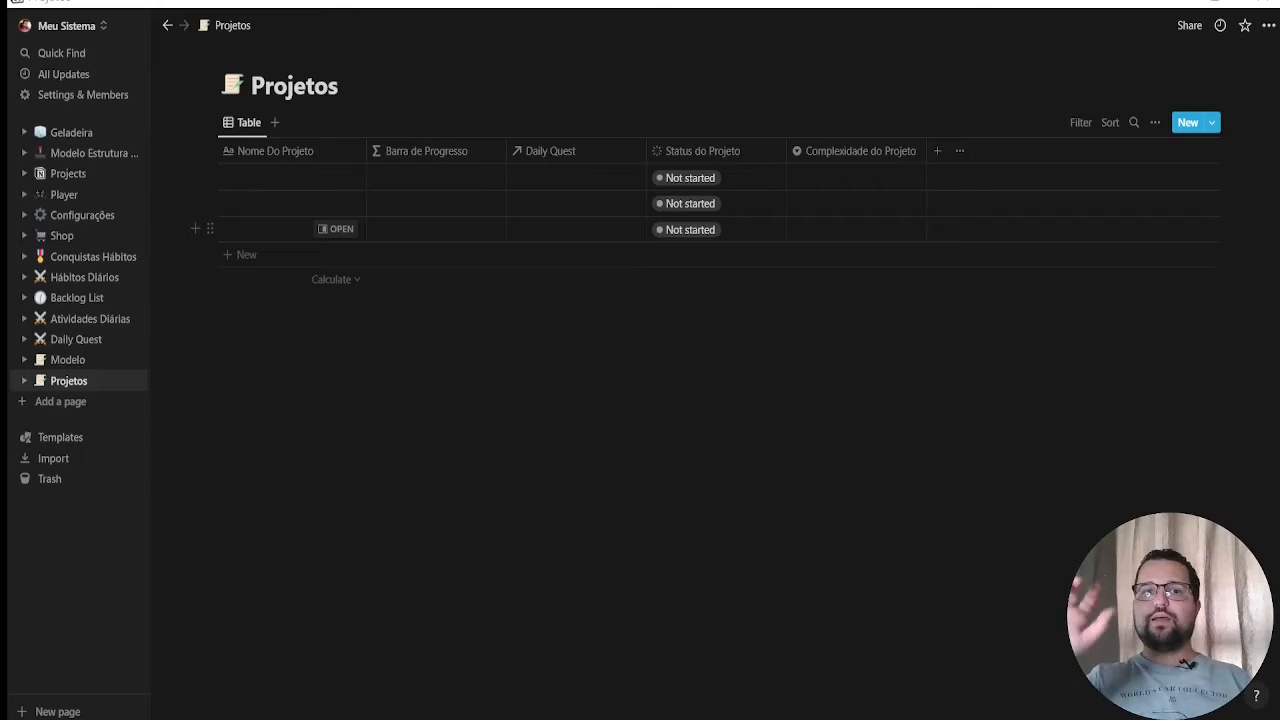
Add a Date property named "Data Início Projeto" to the Projetos table
{"action": "left_click", "coordinate": [937, 151]}
{"action": "left_click", "coordinate": [1157, 216]}
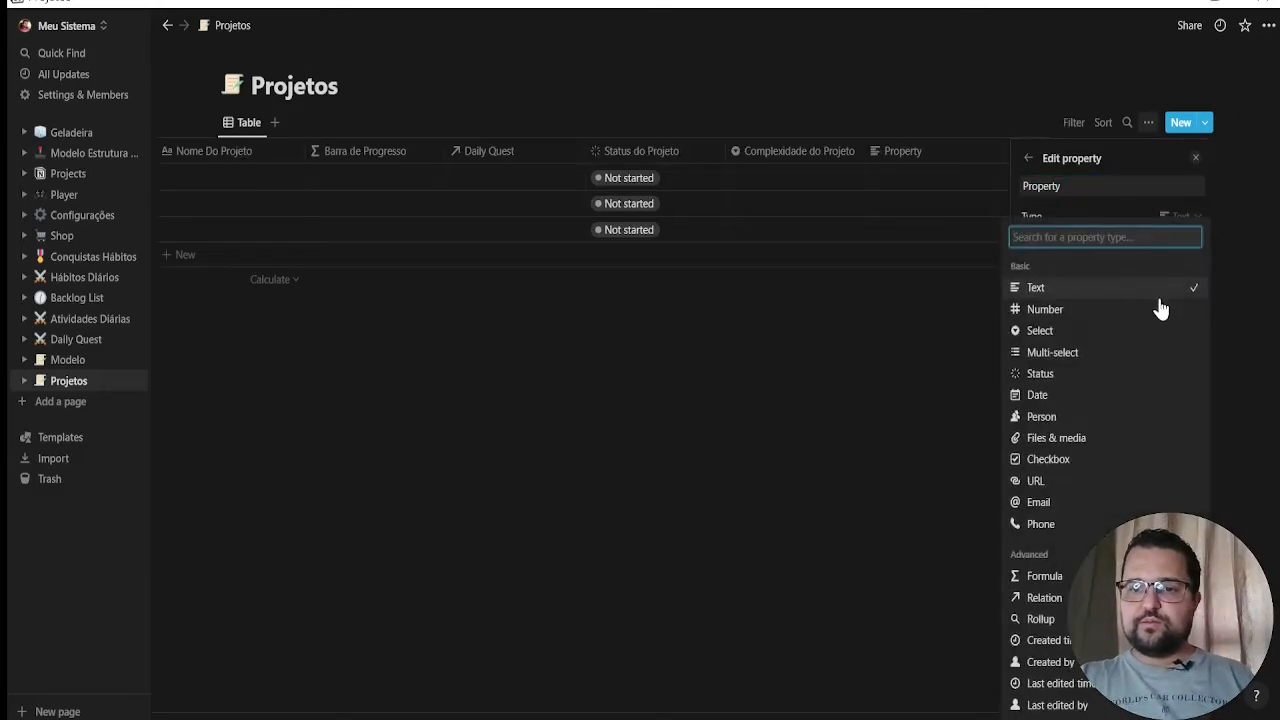
{"action": "left_click", "coordinate": [1063, 396]}
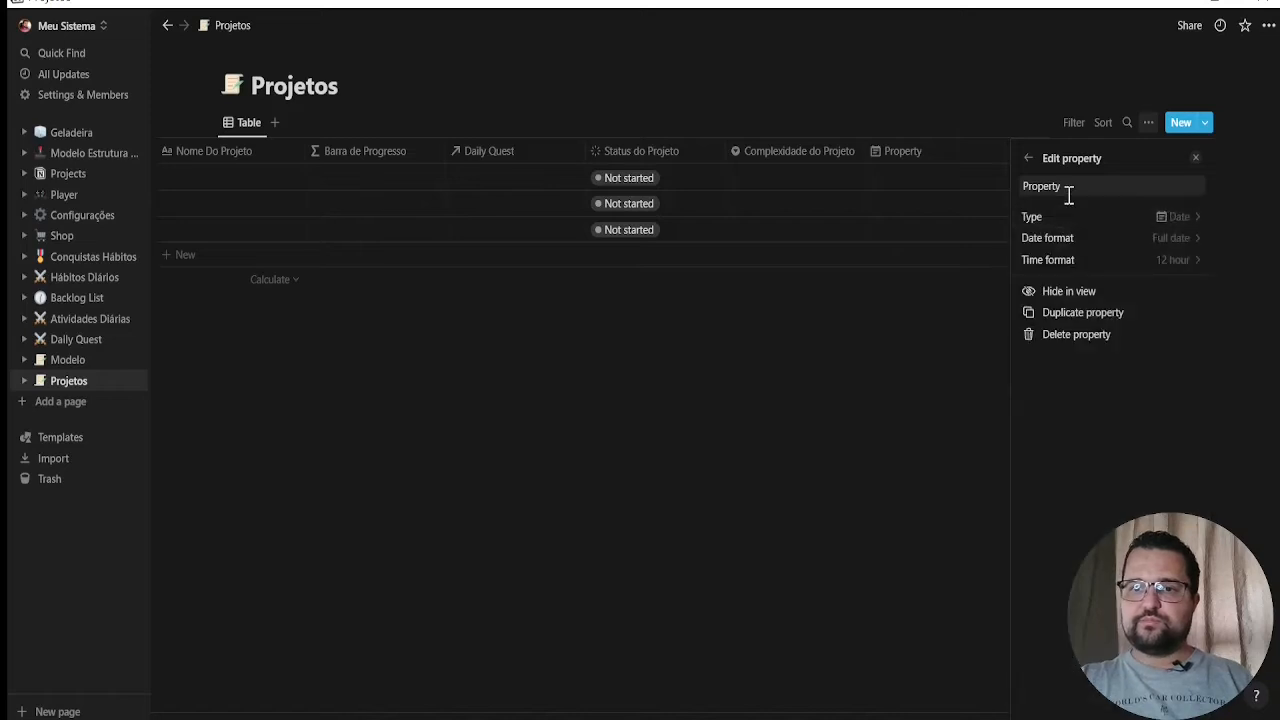
{"action": "left_click", "coordinate": [1115, 188]}
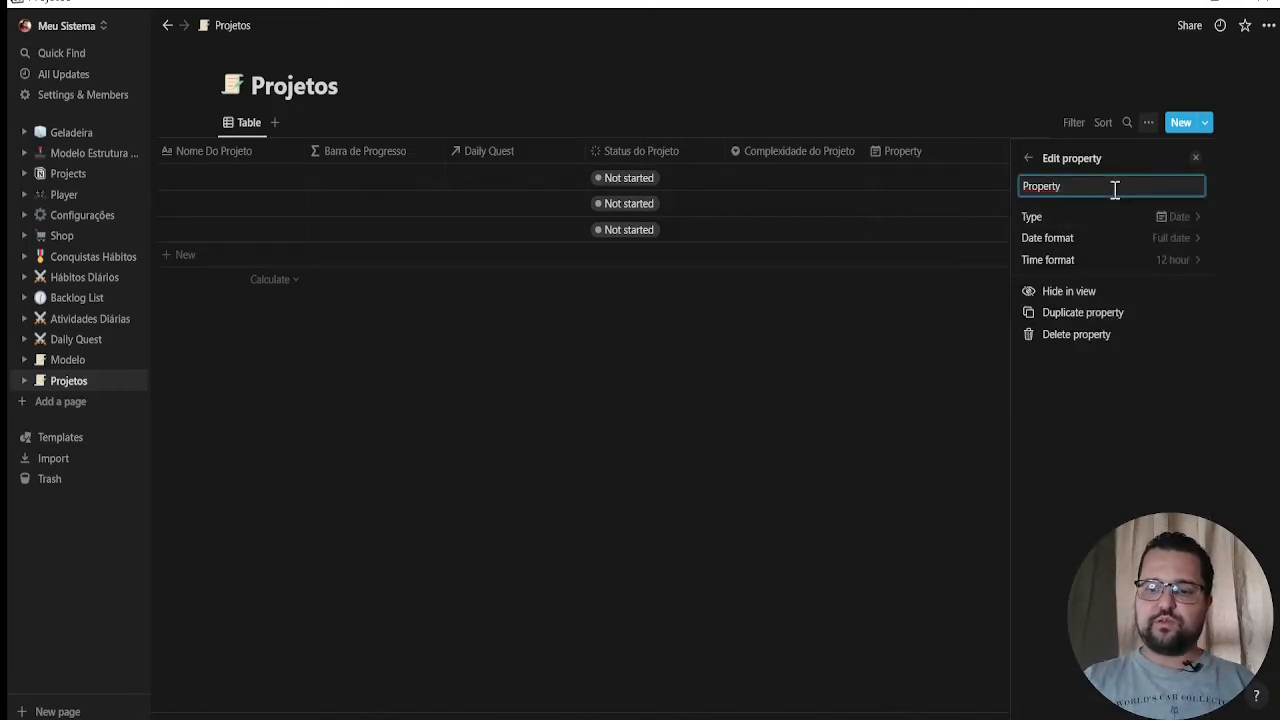
{"action": "key", "text": "ctrl+a"}
{"action": "type", "text": "Data"}
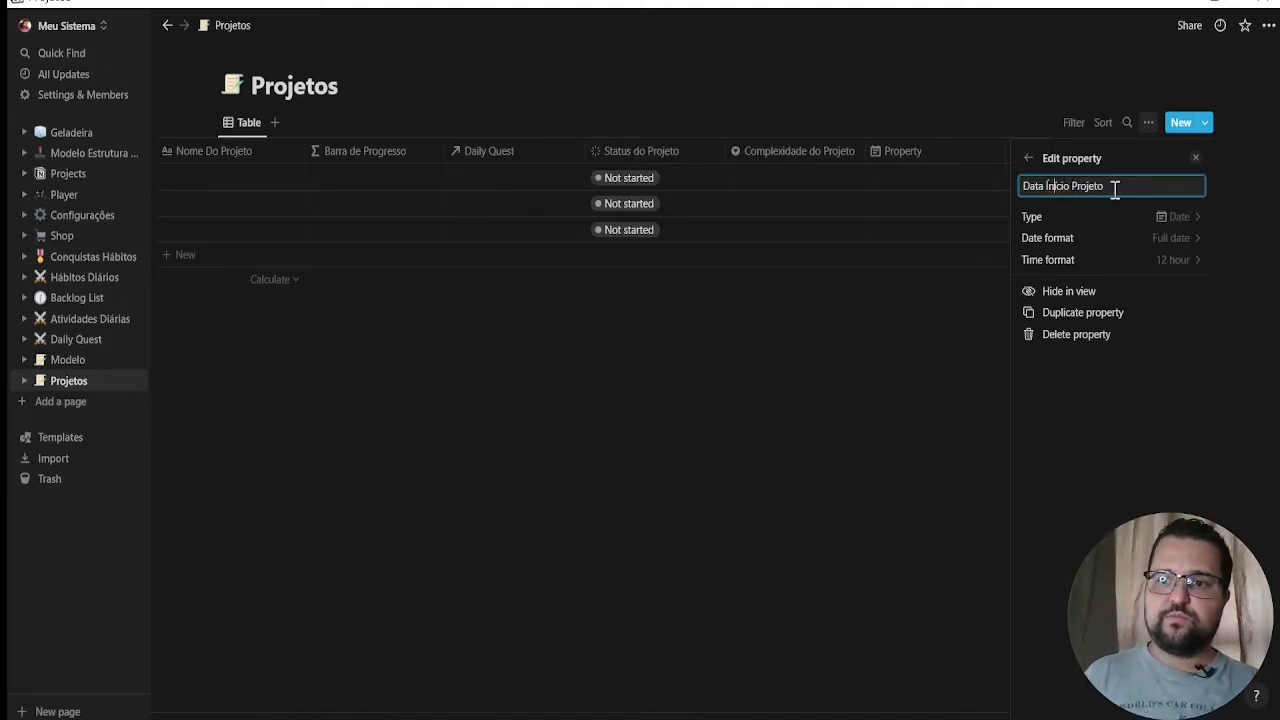
{"action": "key", "text": "Left"}
{"action": "key", "text": "Left"}
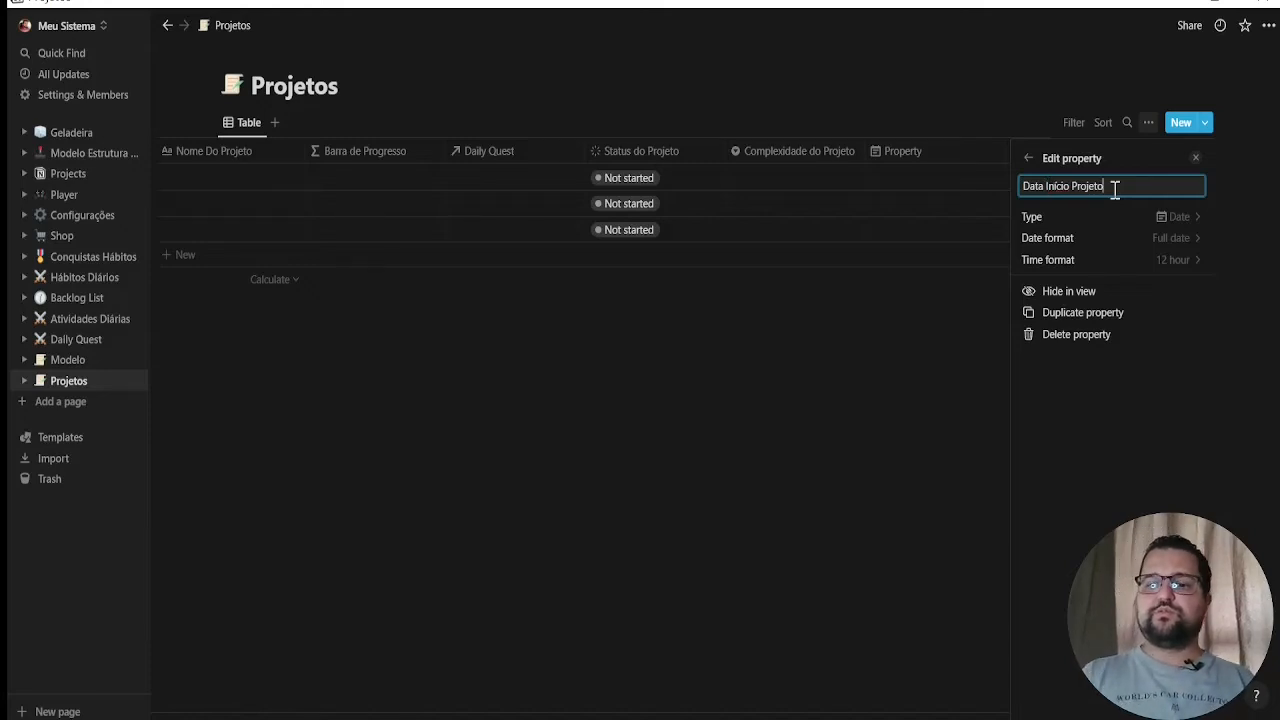
{"action": "left_click", "coordinate": [851, 371]}
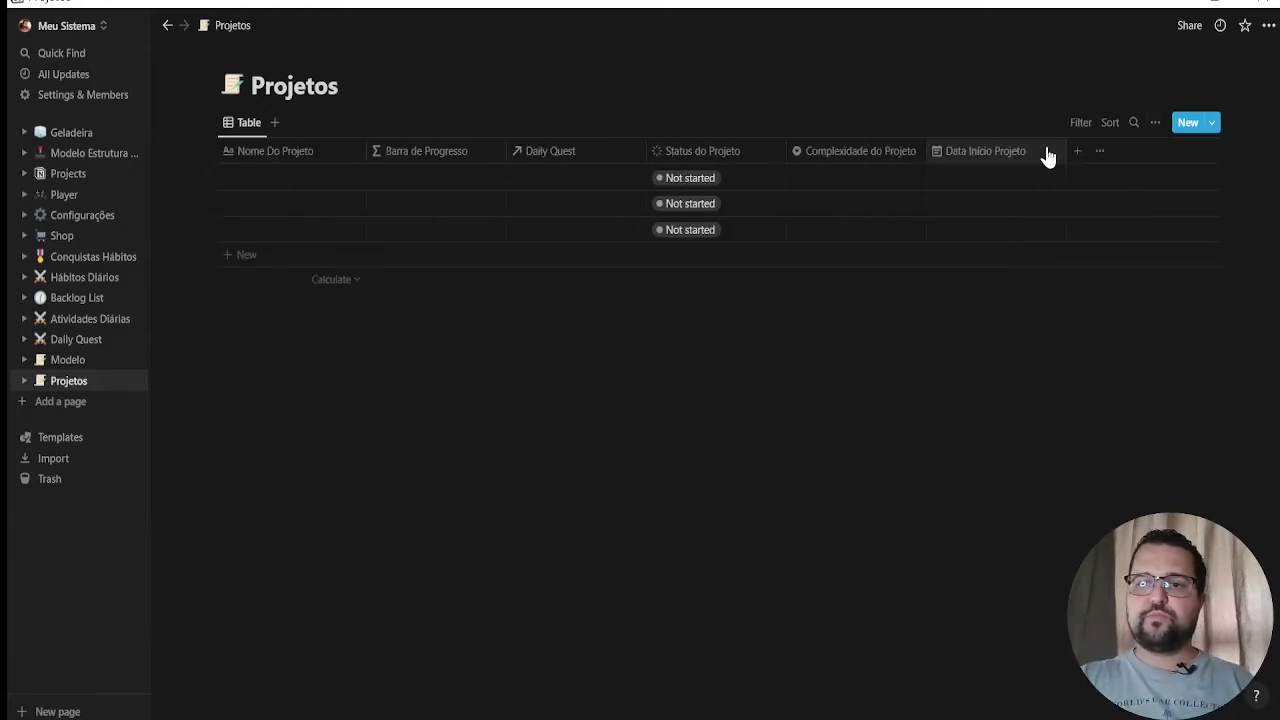
Add a property named "Deadline do projeto" and set its type to Date
{"action": "left_click", "coordinate": [1077, 151]}
{"action": "type", "text": "Deadline do projeto"}
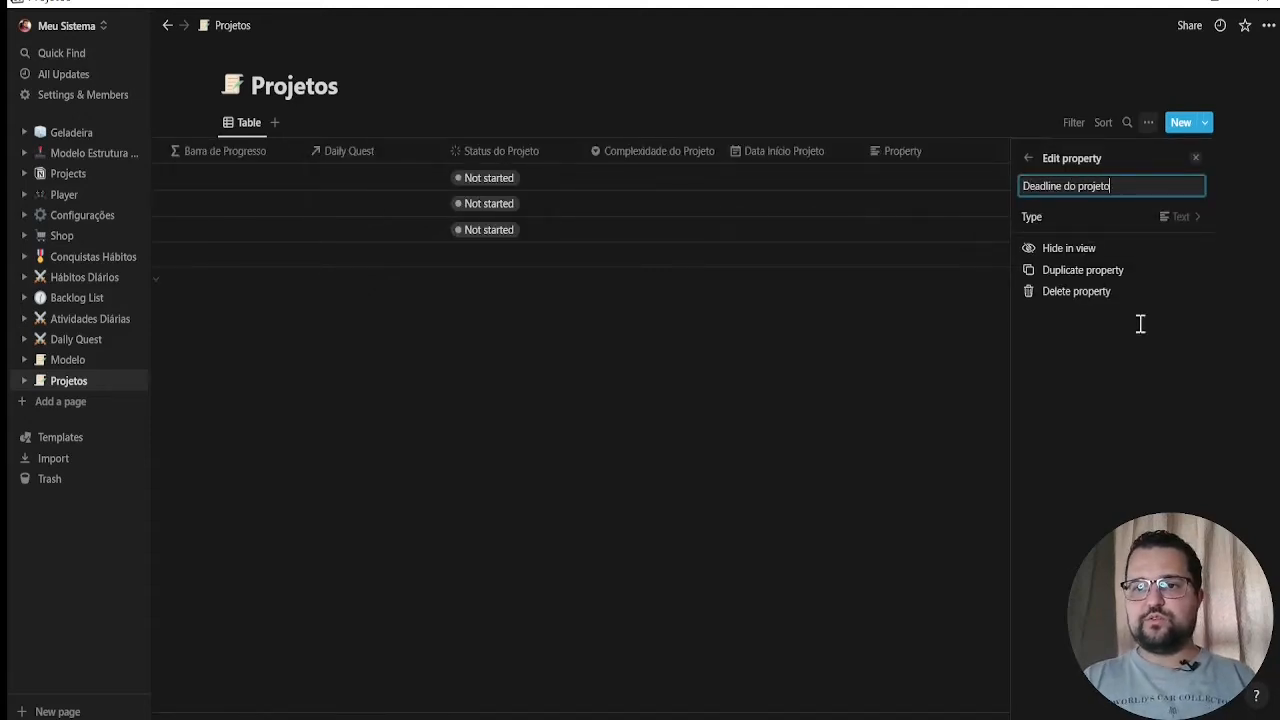
{"action": "left_click", "coordinate": [1192, 217]}
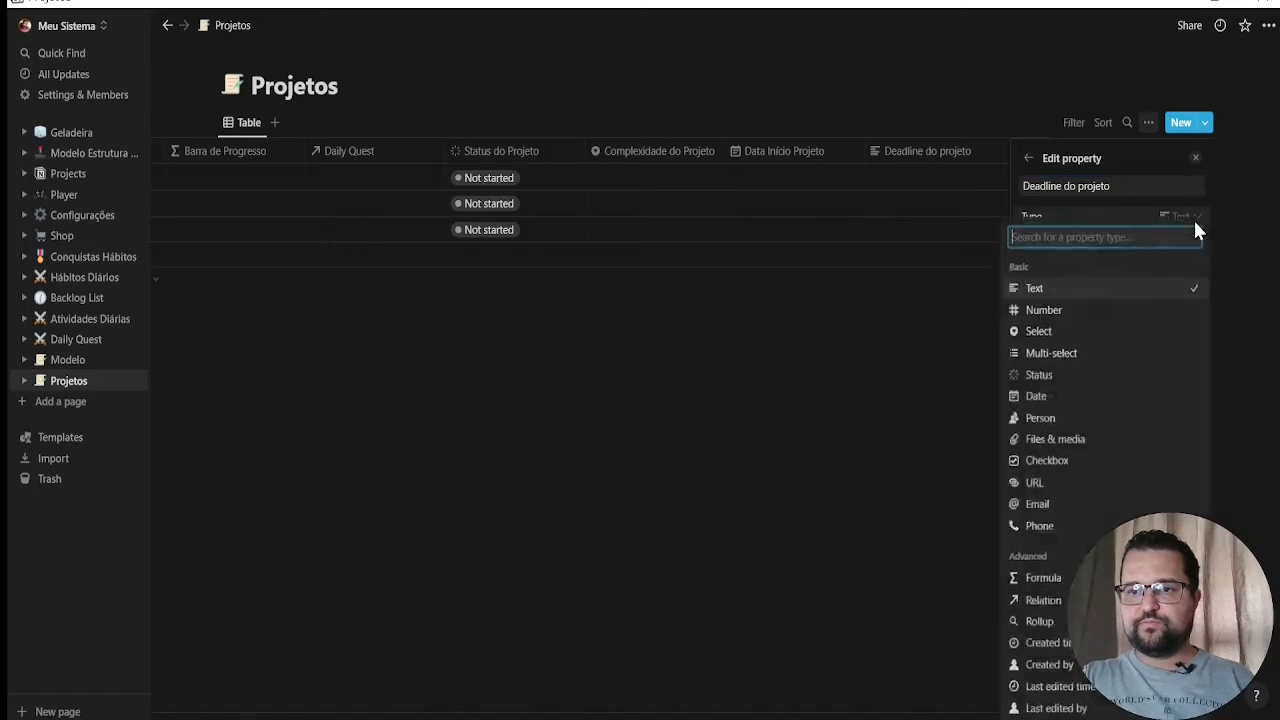
{"action": "left_click", "coordinate": [1036, 396]}
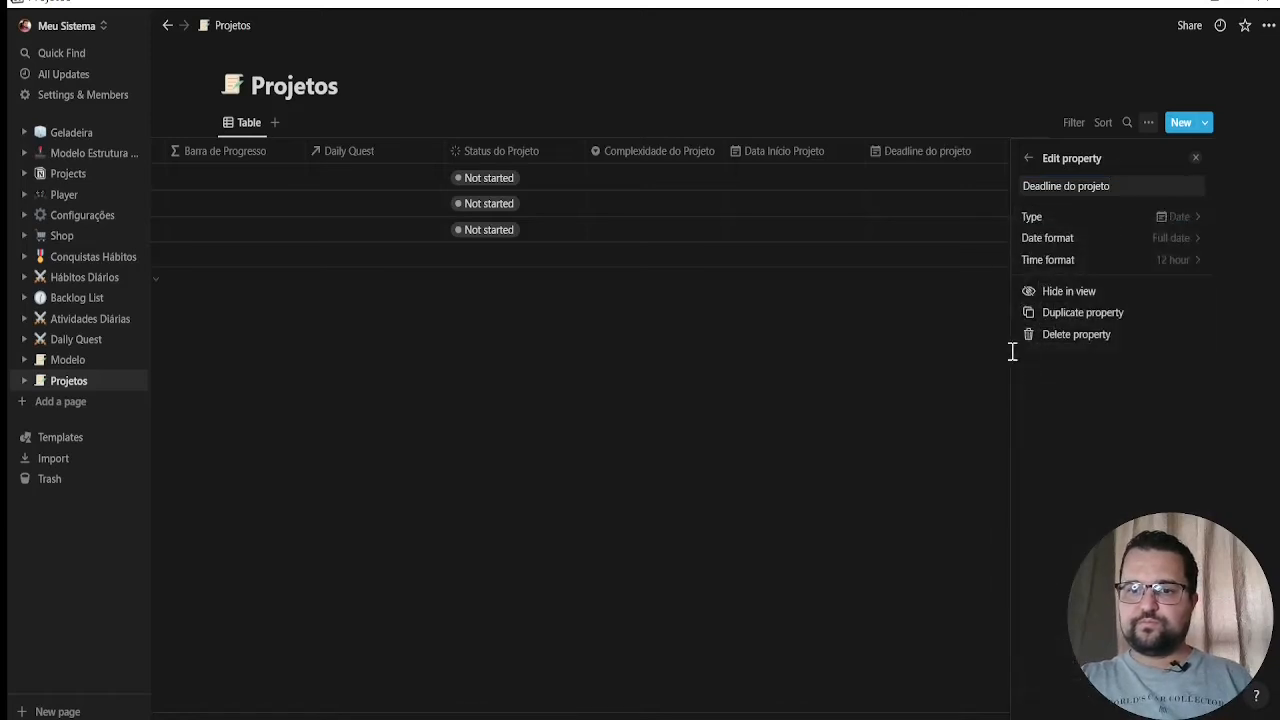
{"action": "left_click", "coordinate": [925, 347]}
Add a property named "Data Conclusão do Projeto" and set its type to Date
{"action": "left_click", "coordinate": [1186, 152]}
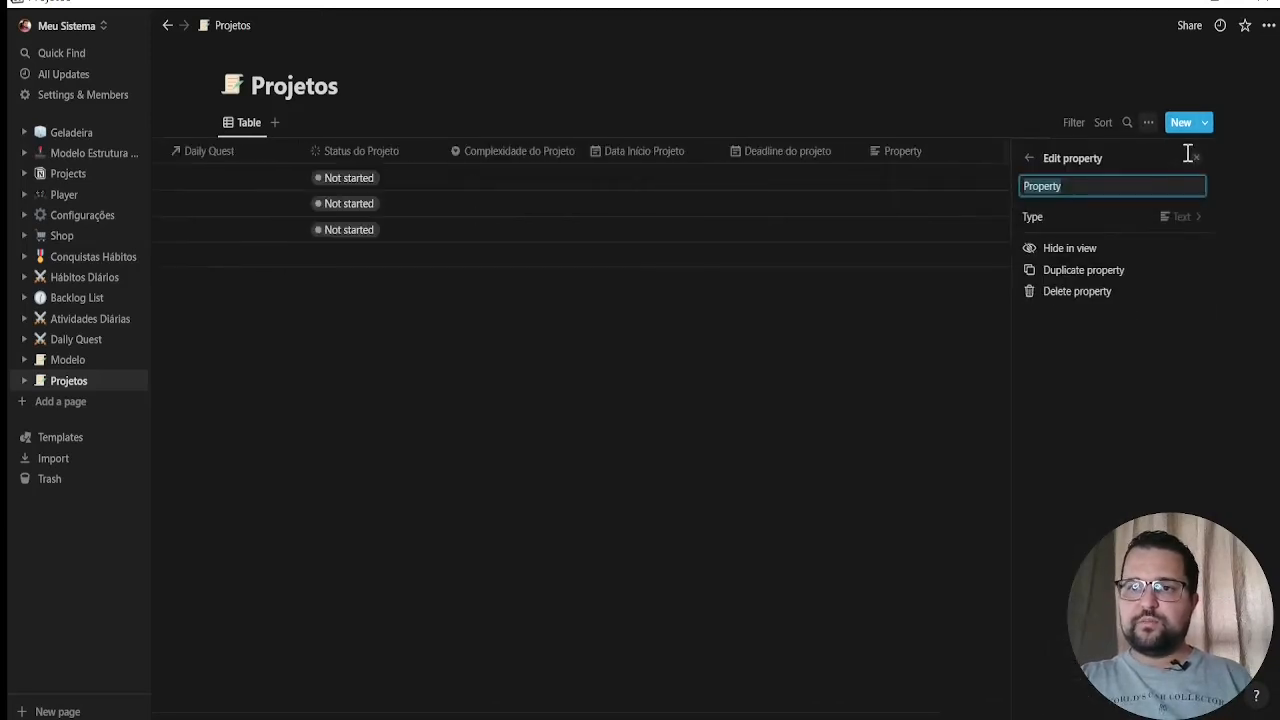
{"action": "type", "text": "C"}
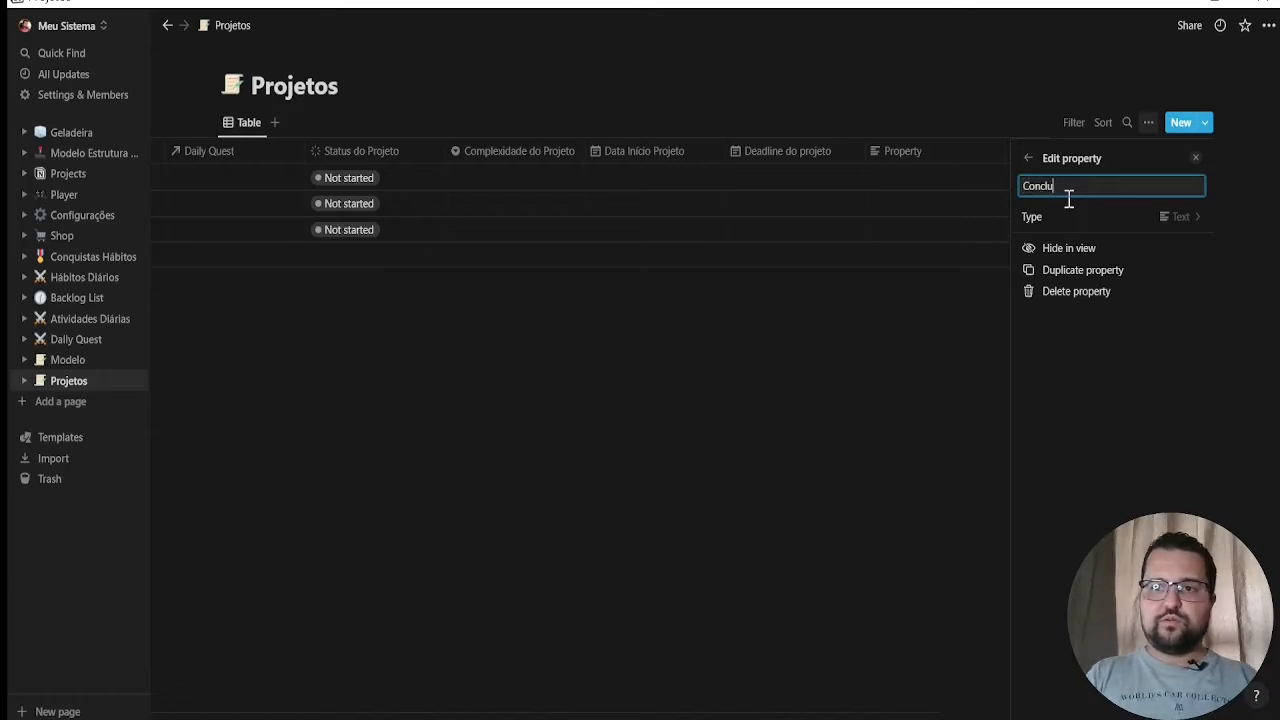
{"action": "key", "text": "BackSpace"}
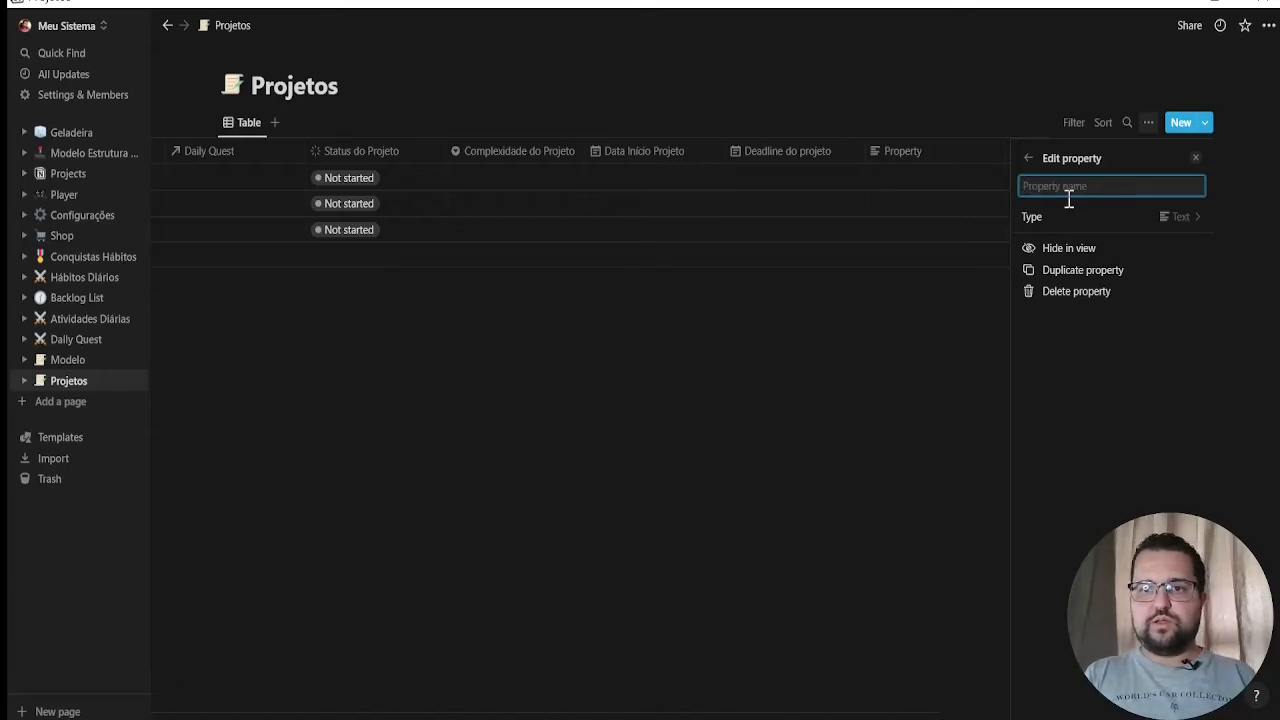
{"action": "type", "text": "Data Conclusão do Projeto"}
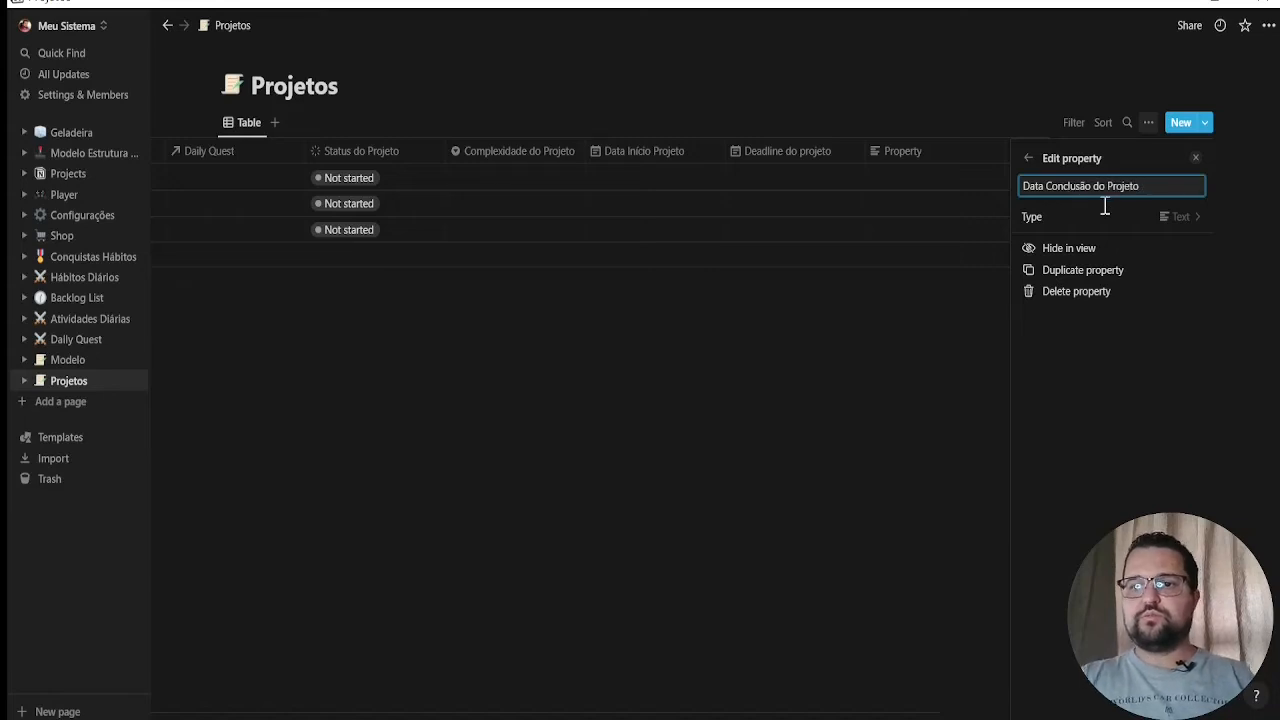
{"action": "left_click", "coordinate": [1160, 218]}
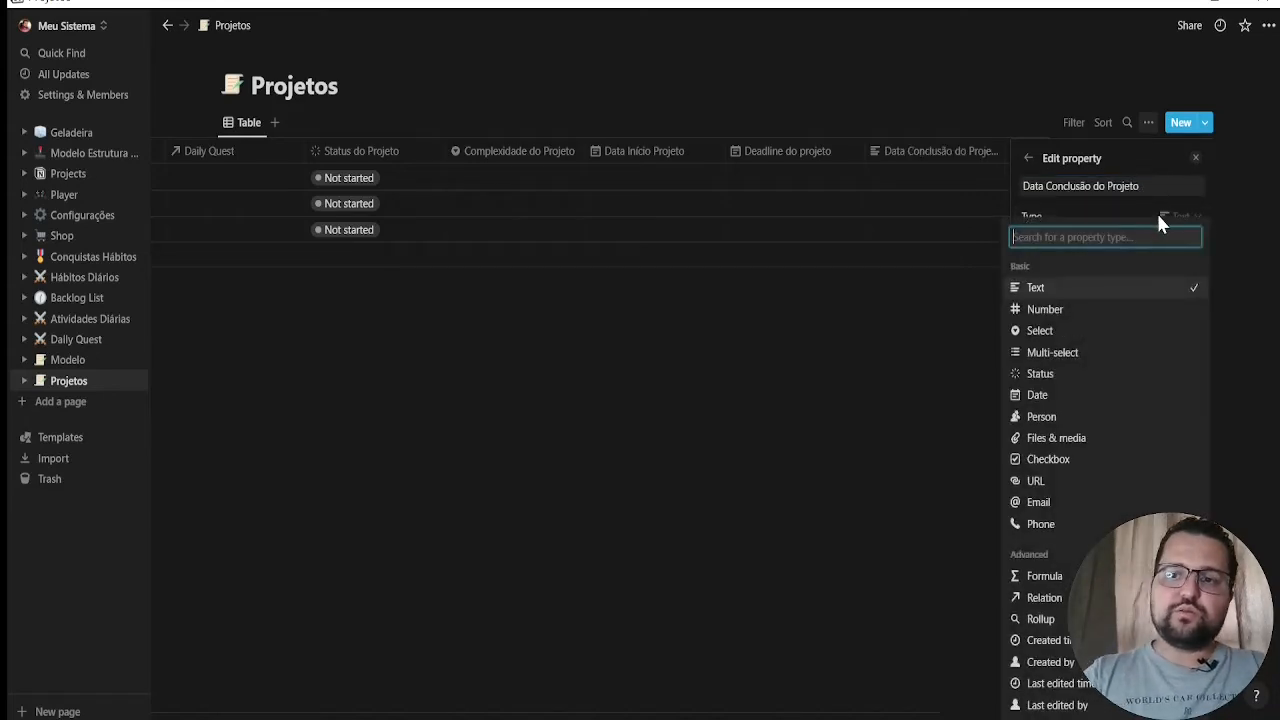
{"action": "left_click", "coordinate": [1063, 398]}
{"action": "left_click", "coordinate": [785, 432]}
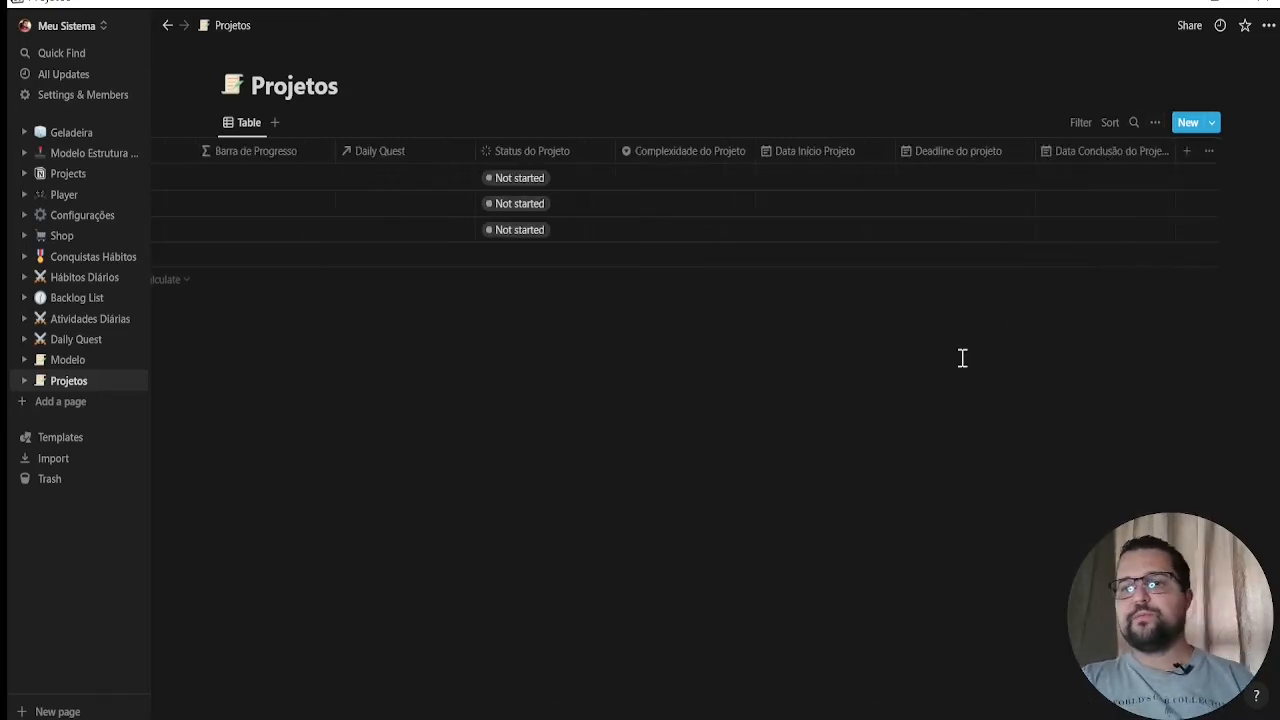
Add a property named "Tipo do Projeto" and set its type to Multi-select
{"action": "left_click", "coordinate": [1187, 151]}
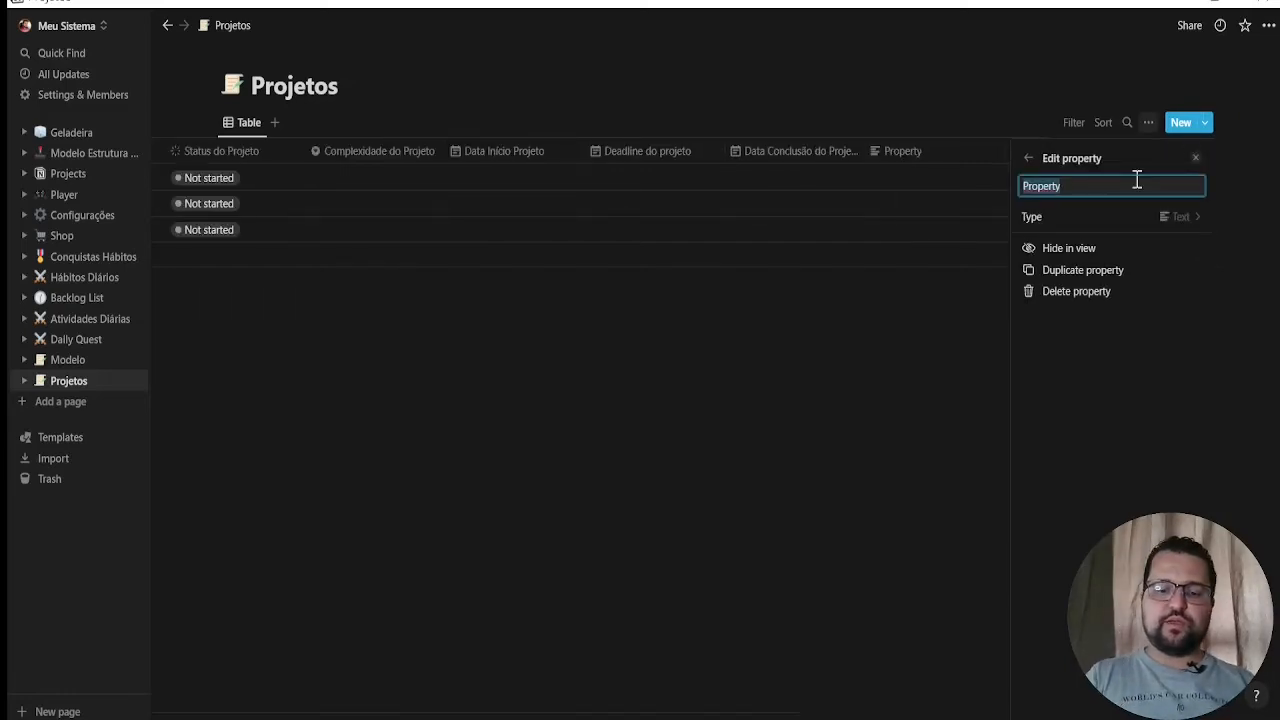
{"action": "type", "text": "Tipo do"}
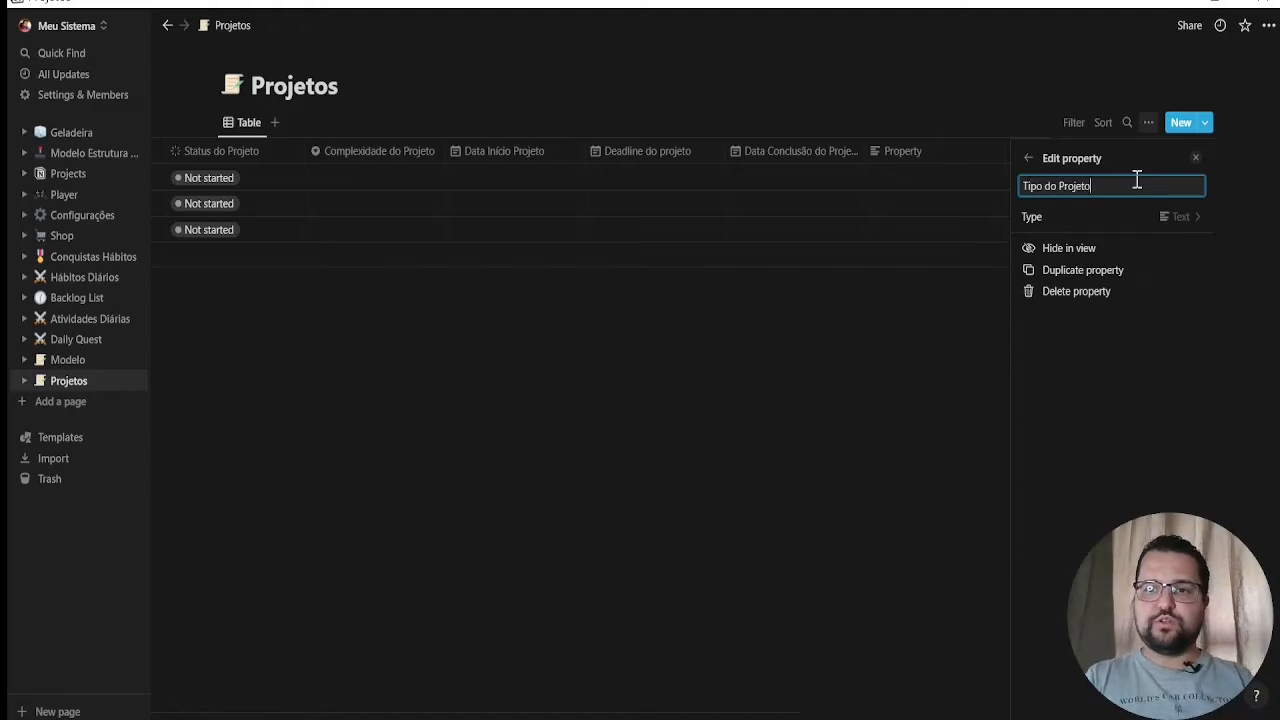
{"action": "left_click", "coordinate": [1166, 214]}
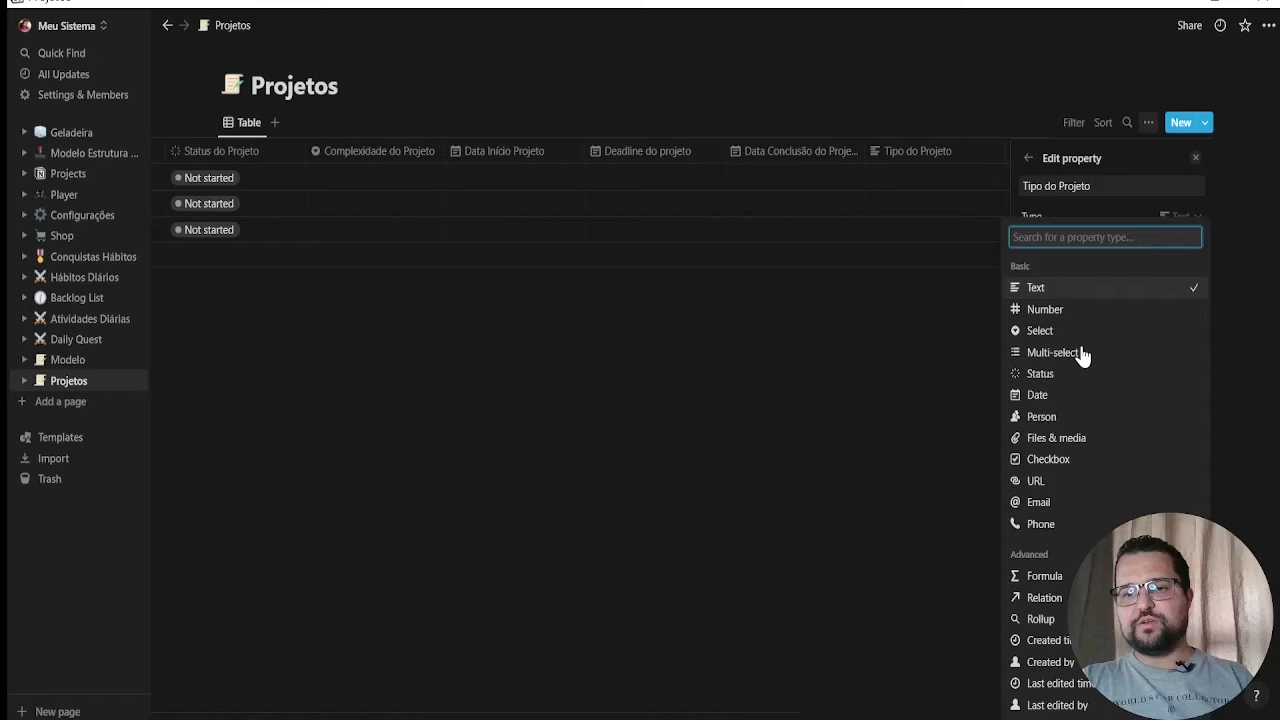
{"action": "left_click", "coordinate": [1083, 354]}
Create the options "Pessoal", "Profissional" and "Cultural" for the Tipo do Projeto property
{"action": "left_click", "coordinate": [1087, 282]}
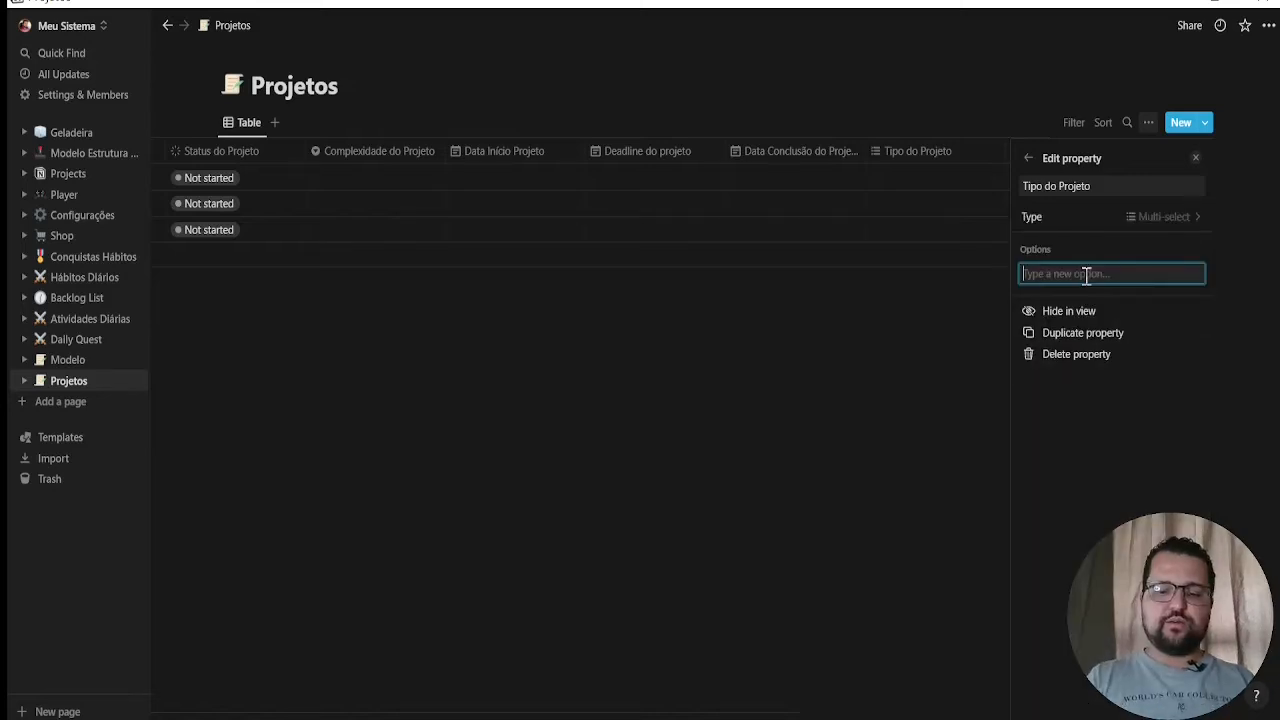
{"action": "type", "text": "Pessoal"}
{"action": "key", "text": "Return"}
{"action": "type", "text": "Profissional"}
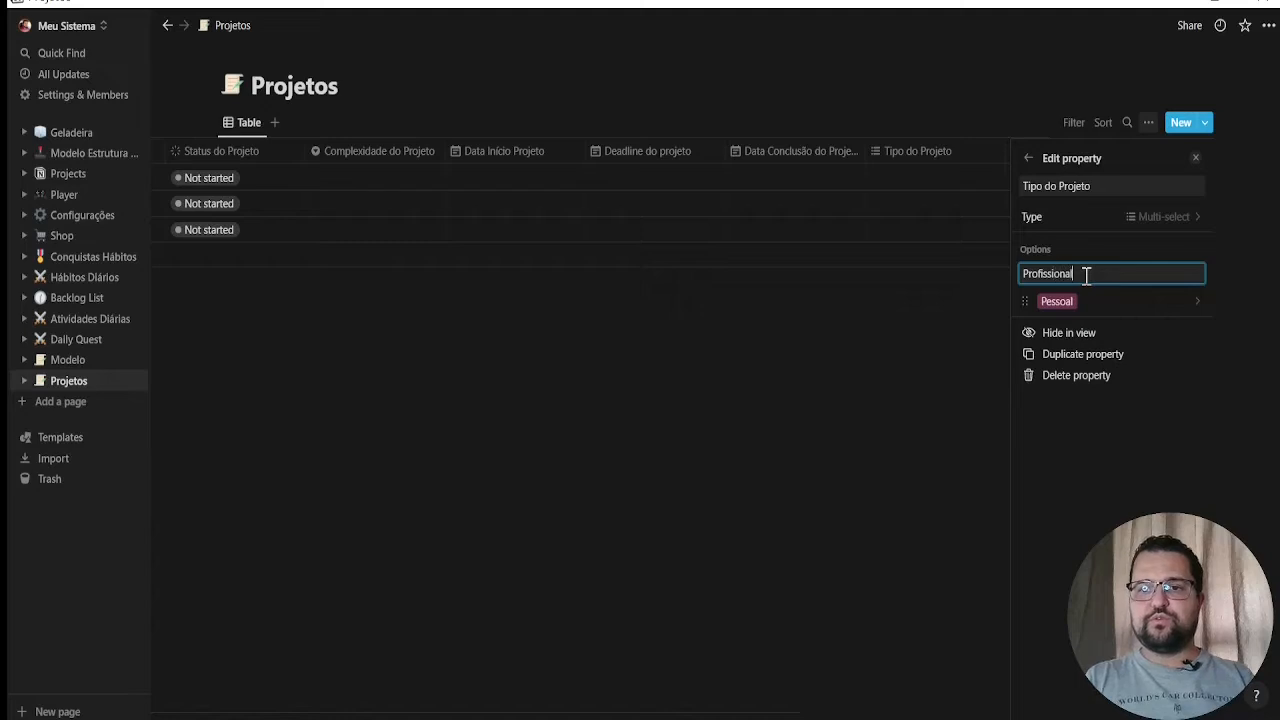
{"action": "key", "text": "Return"}
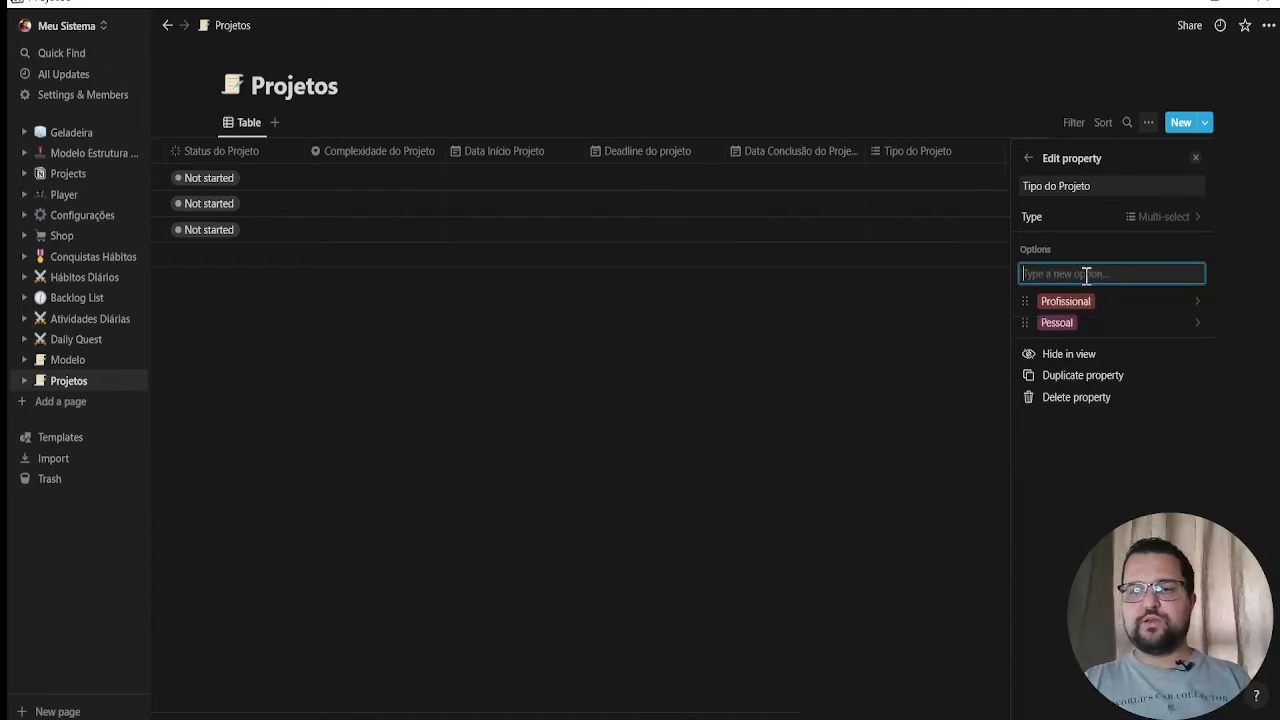
{"action": "type", "text": "Cultural"}
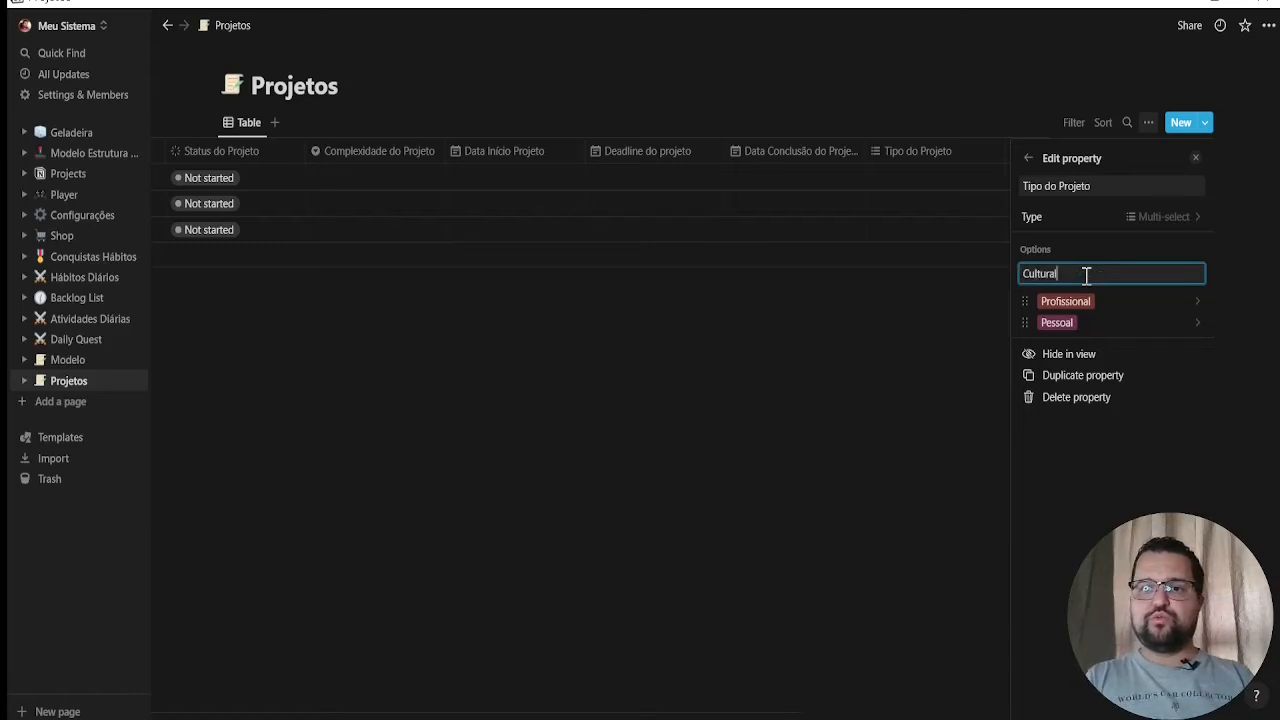
{"action": "key", "text": "Return"}
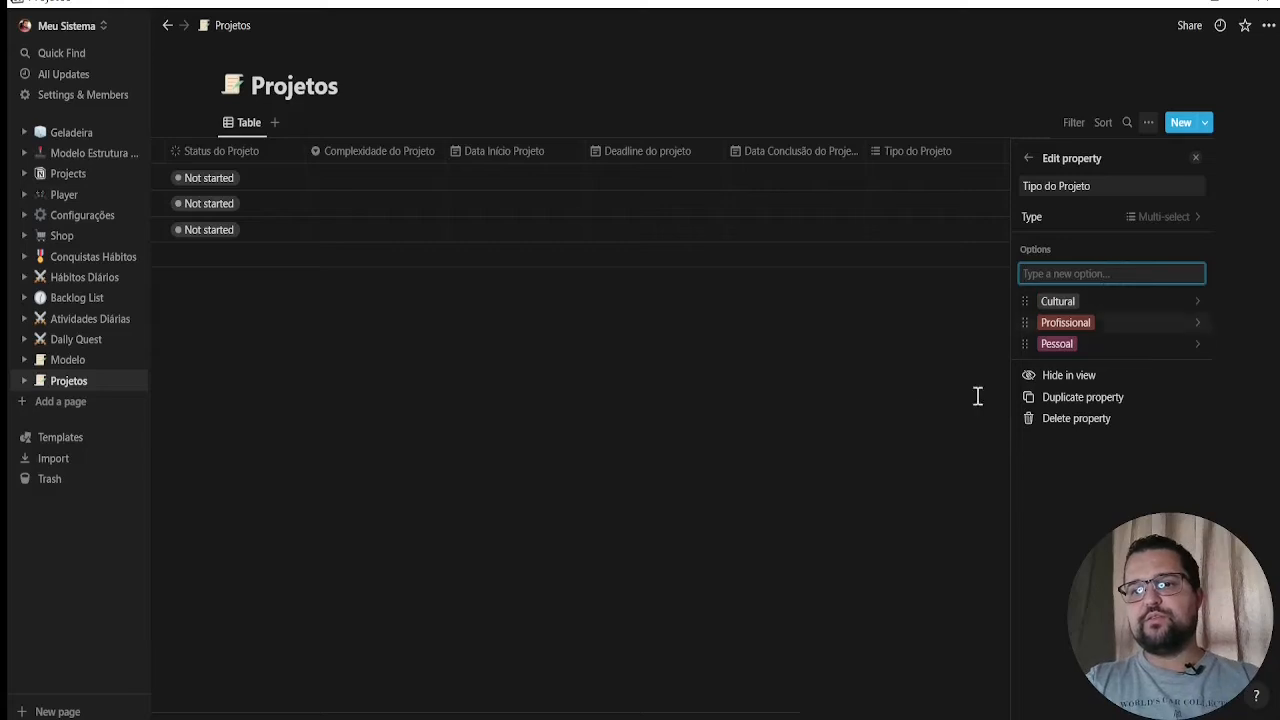
{"action": "left_click", "coordinate": [889, 400]}
Add a property named "Responsável do Projeto" and set its type to Multi-select
{"action": "left_click", "coordinate": [1184, 153]}
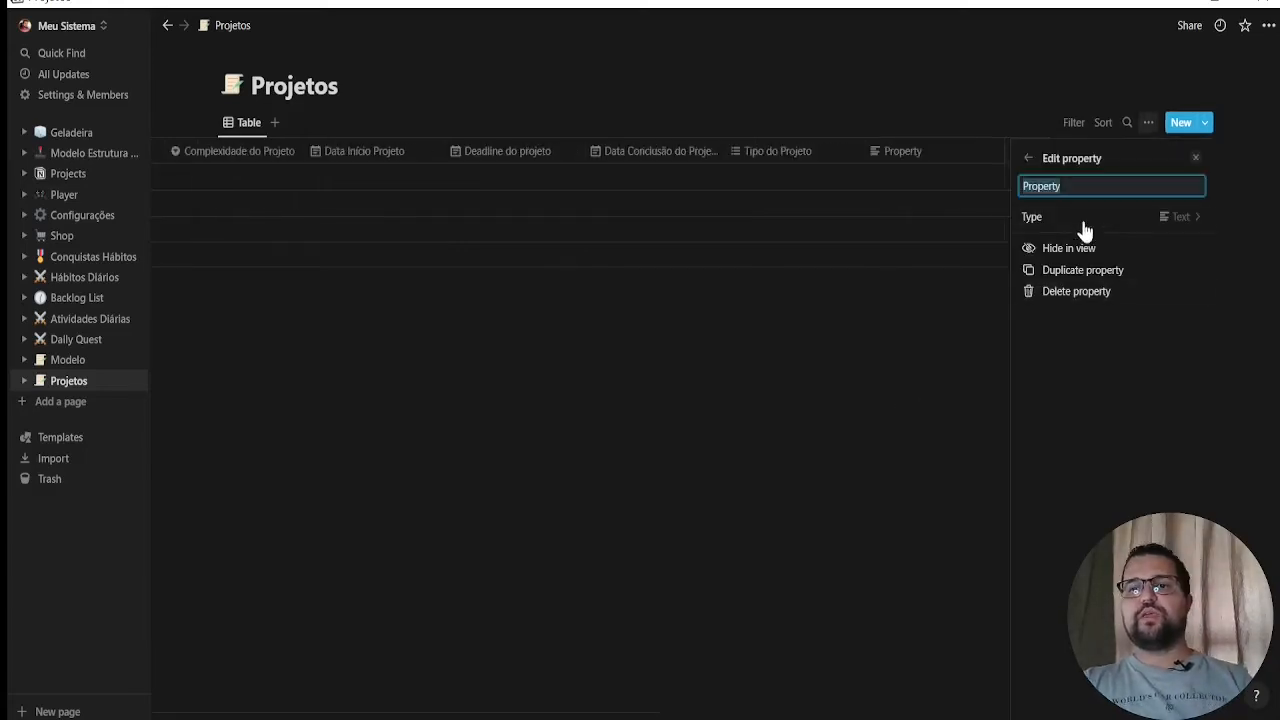
{"action": "type", "text": "Responsável do"}
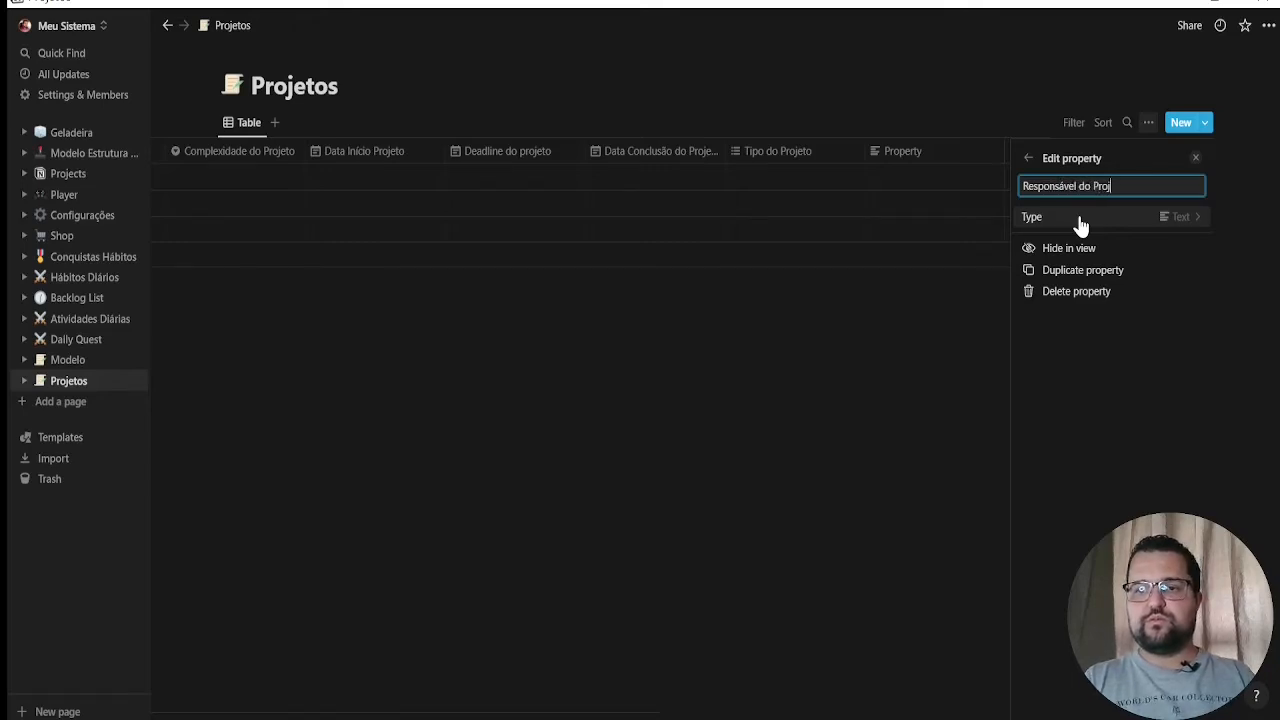
{"action": "left_click", "coordinate": [1169, 218]}
{"action": "left_click", "coordinate": [1171, 224]}
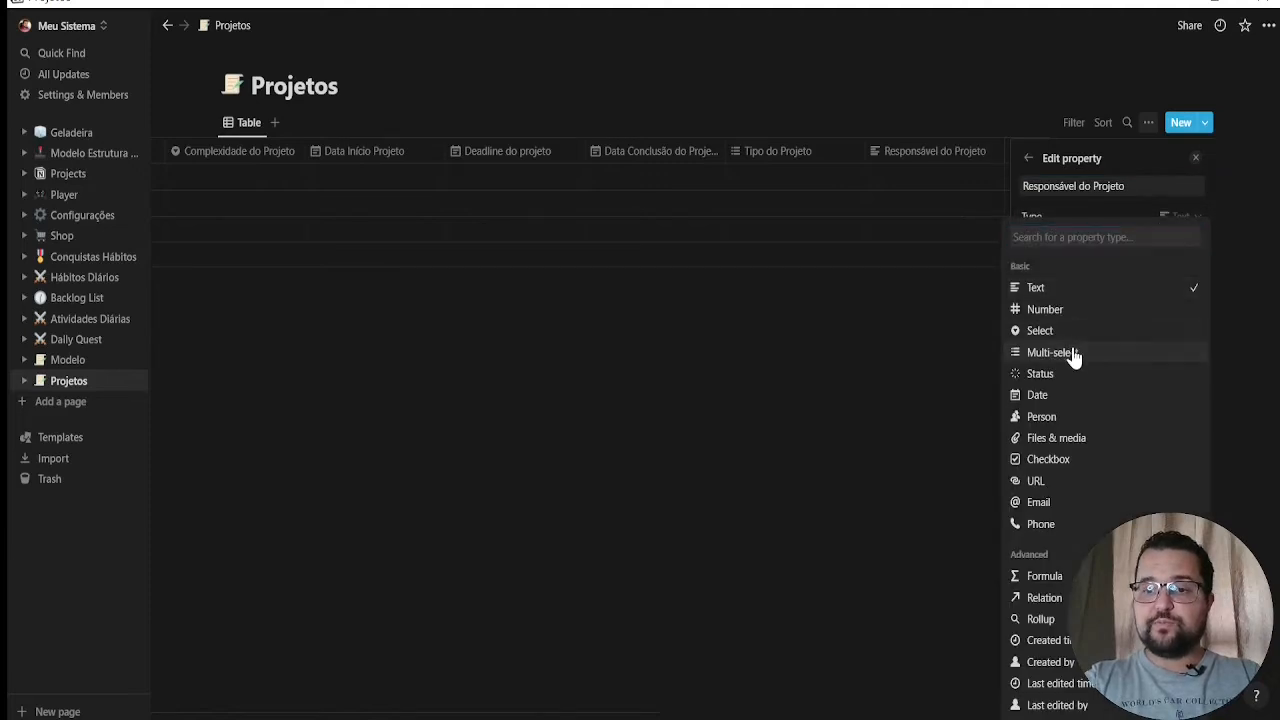
{"action": "left_click", "coordinate": [1073, 354]}
Create an option with the responsible person's full name for the Responsável do Projeto property
{"action": "left_click", "coordinate": [1103, 274]}
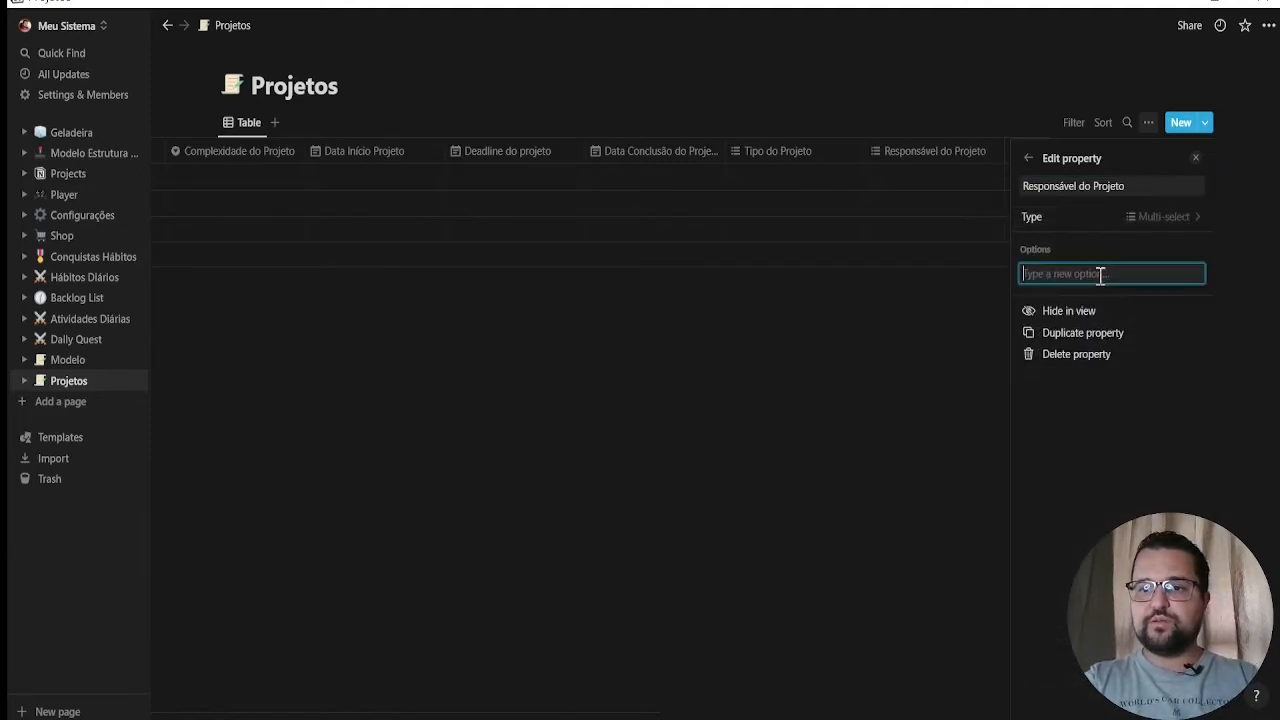
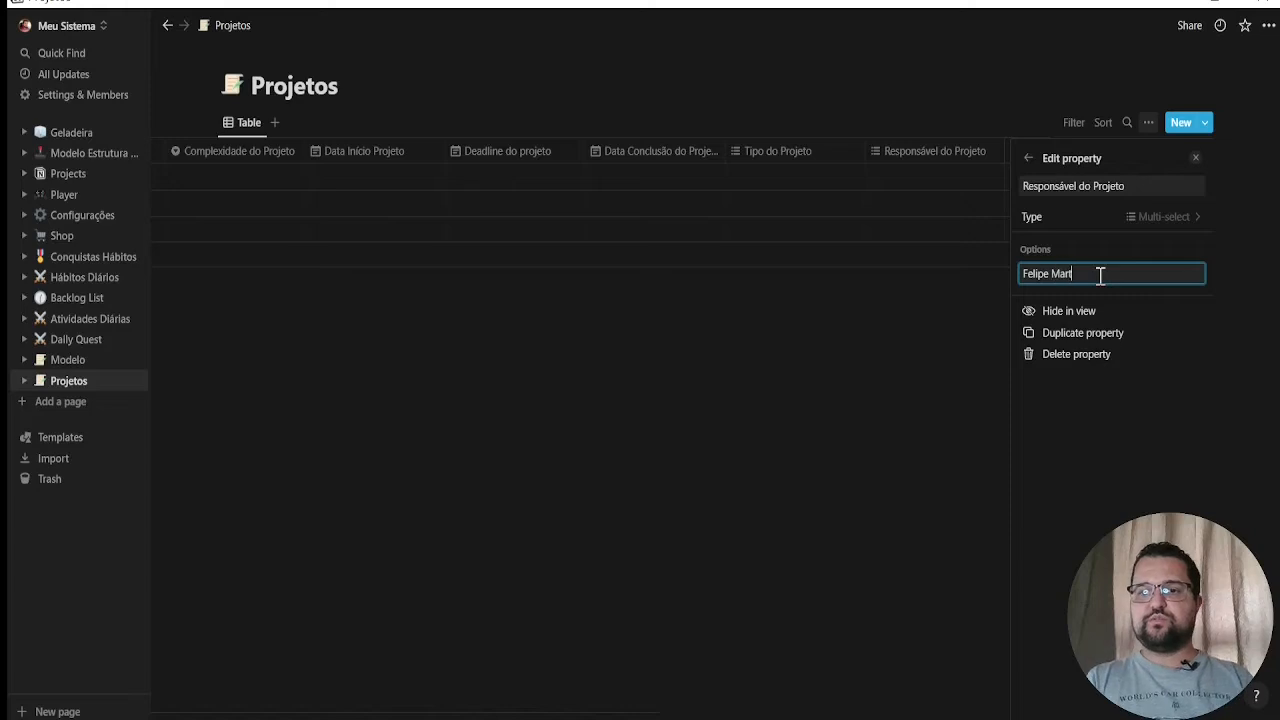
{"action": "key", "text": "Return"}
{"action": "left_click", "coordinate": [853, 393]}
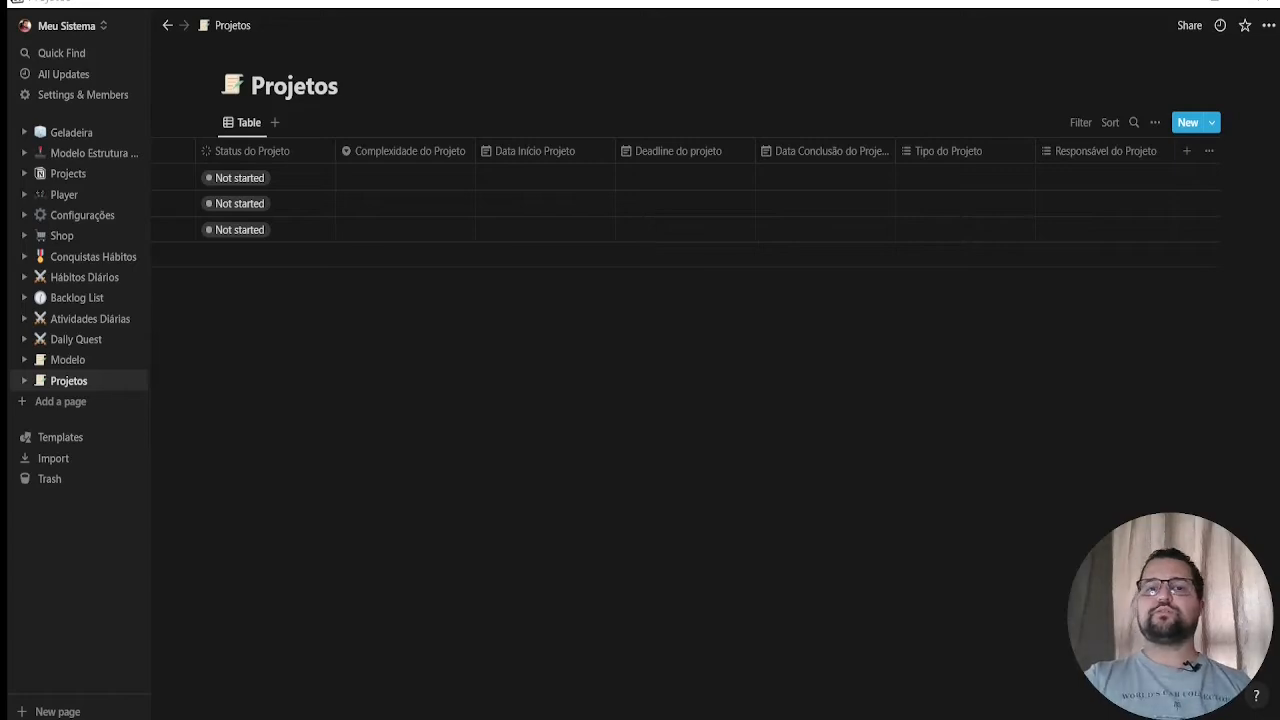
Add a property named "Quantidade de Tarefas do Projeto" and set its type to Rollup
{"action": "left_click", "coordinate": [1186, 151]}
{"action": "type", "text": "Quant"}
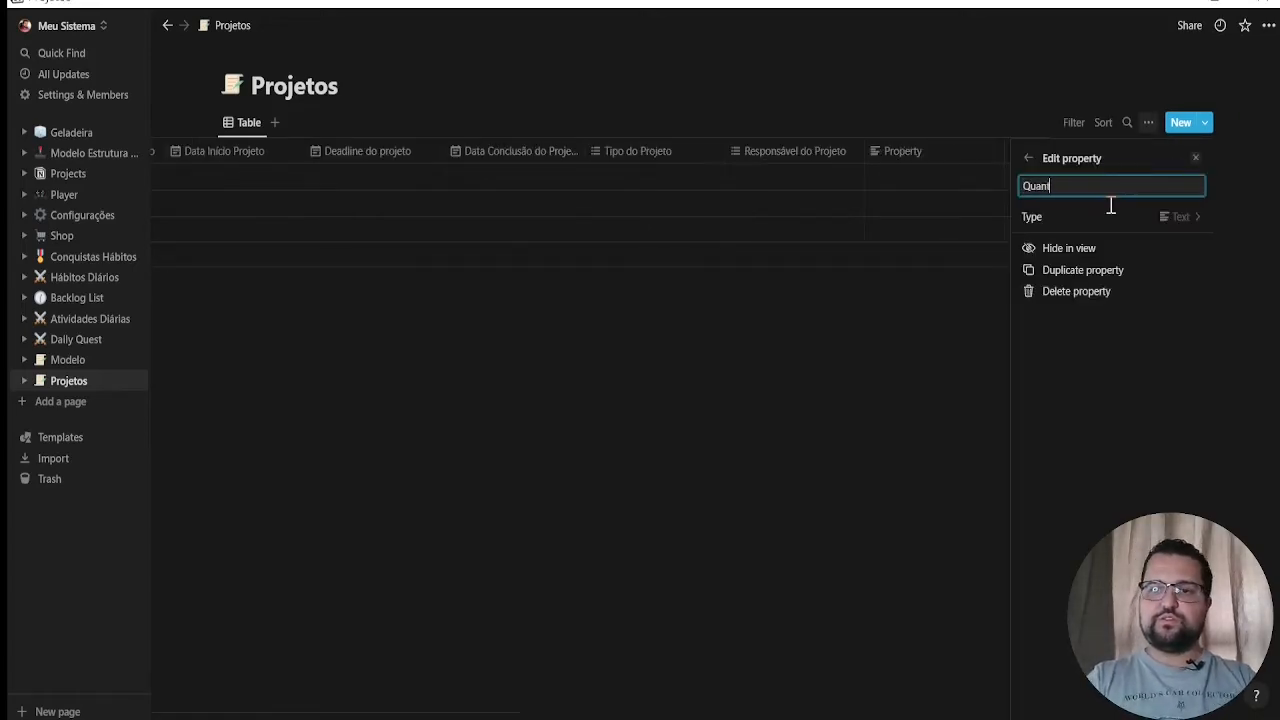
{"action": "type", "text": "idade de "}
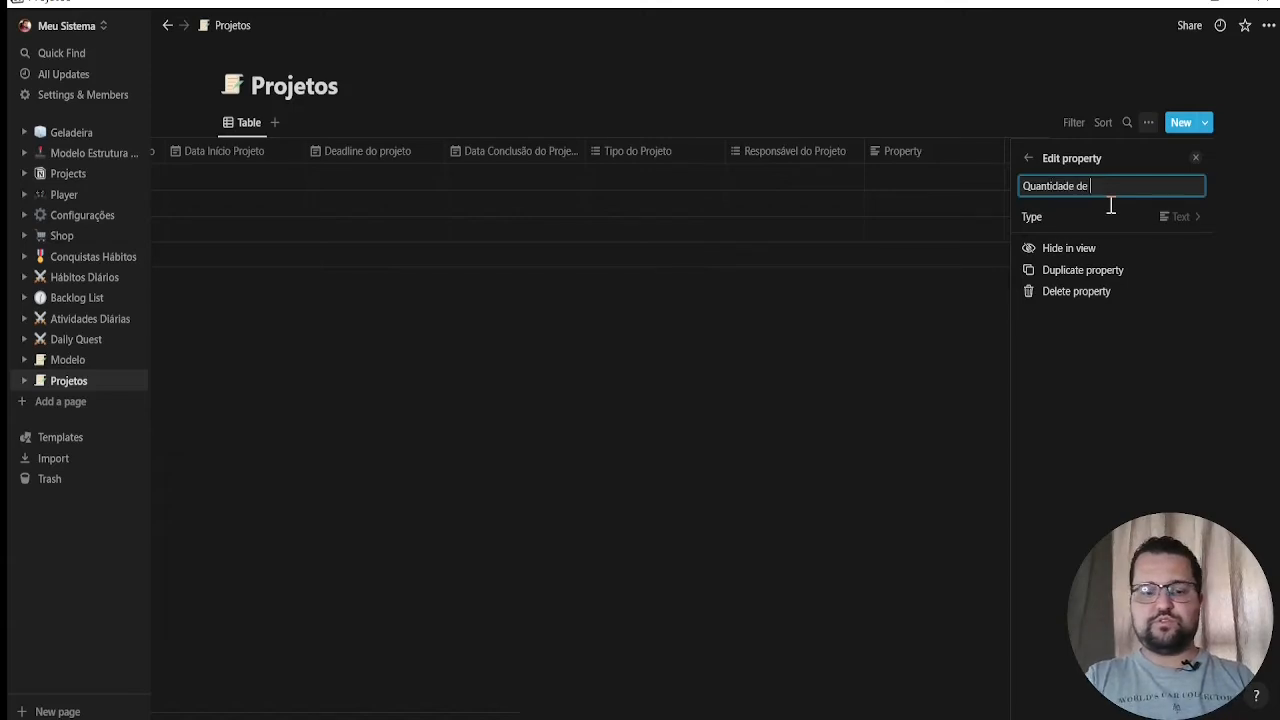
{"action": "type", "text": "Tarefas do Projeto"}
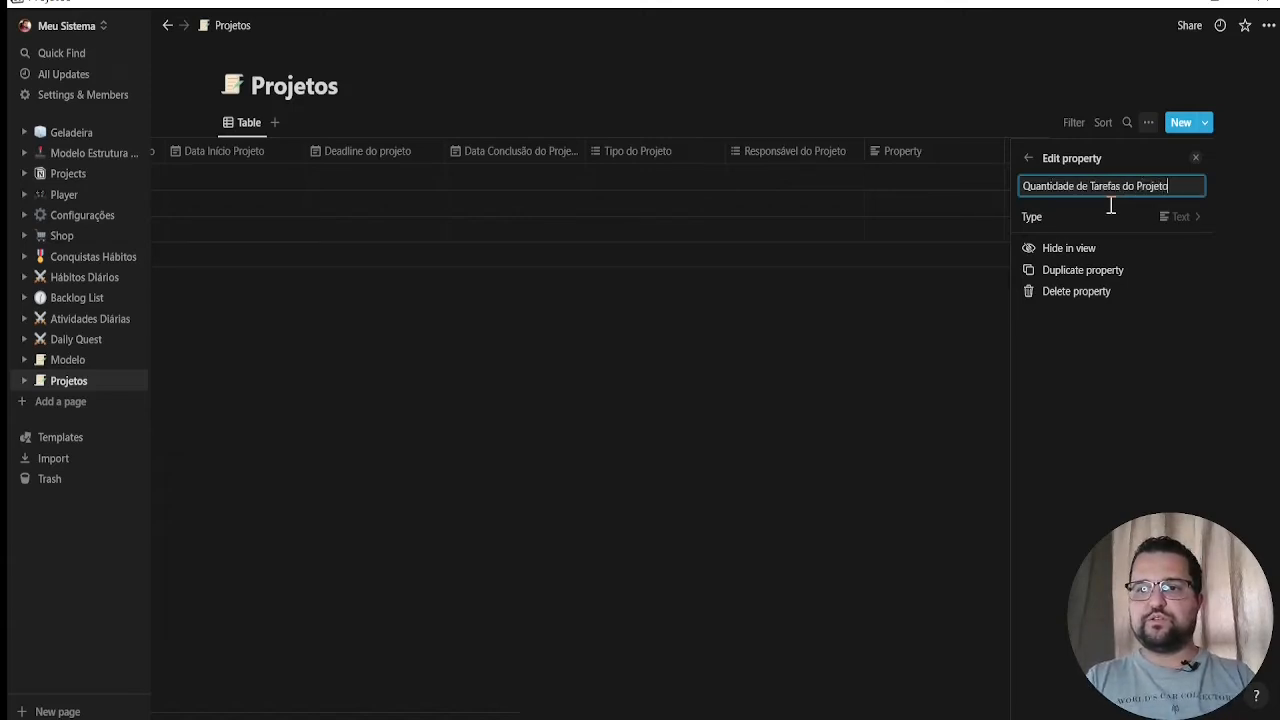
{"action": "left_click", "coordinate": [1171, 217]}
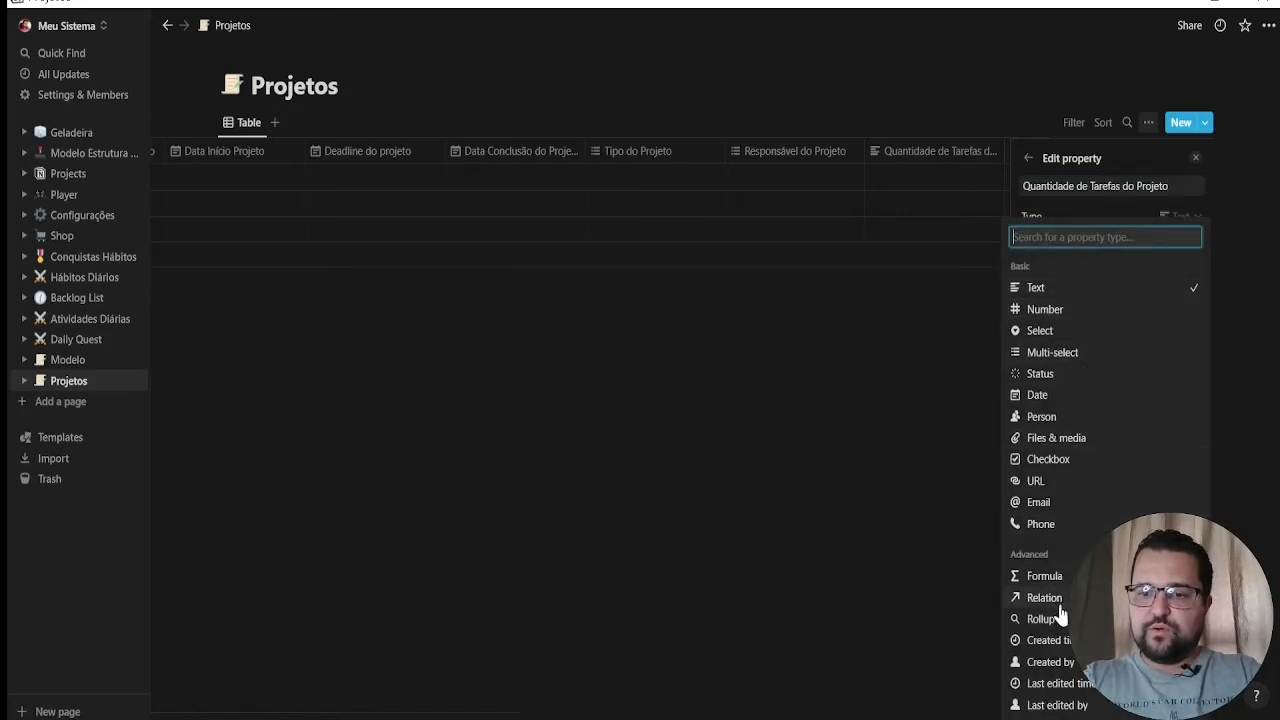
{"action": "left_click", "coordinate": [1041, 619]}
Configure the Quantidade de Tarefas do Projeto rollup with the Daily Quest relation, the Name property and the Count all calculation
{"action": "left_click", "coordinate": [1195, 240]}
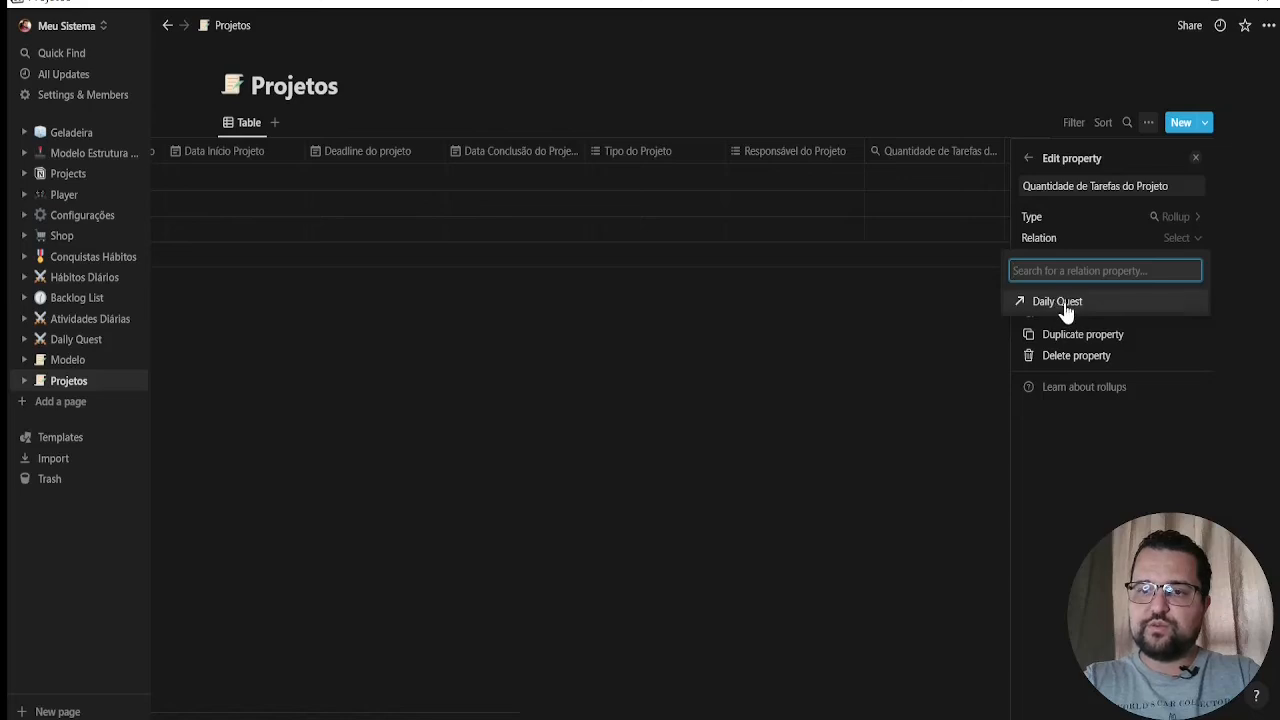
{"action": "left_click", "coordinate": [1068, 307]}
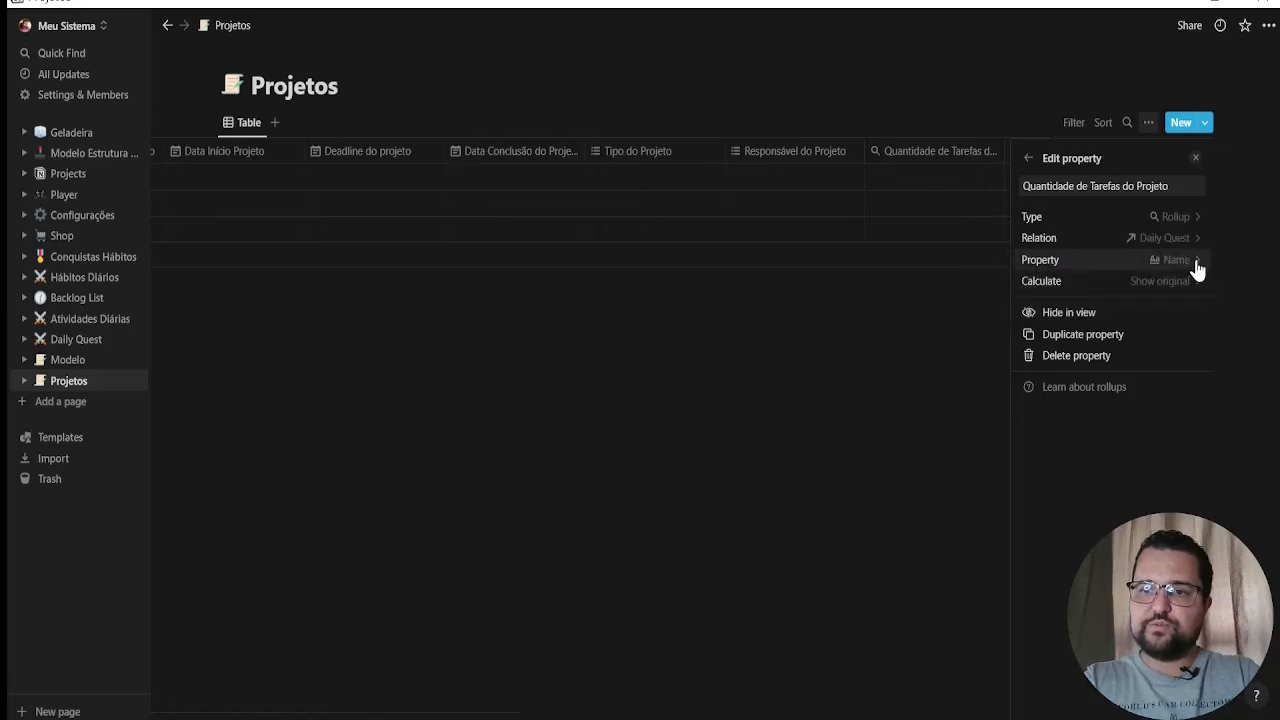
{"action": "left_click", "coordinate": [1195, 262]}
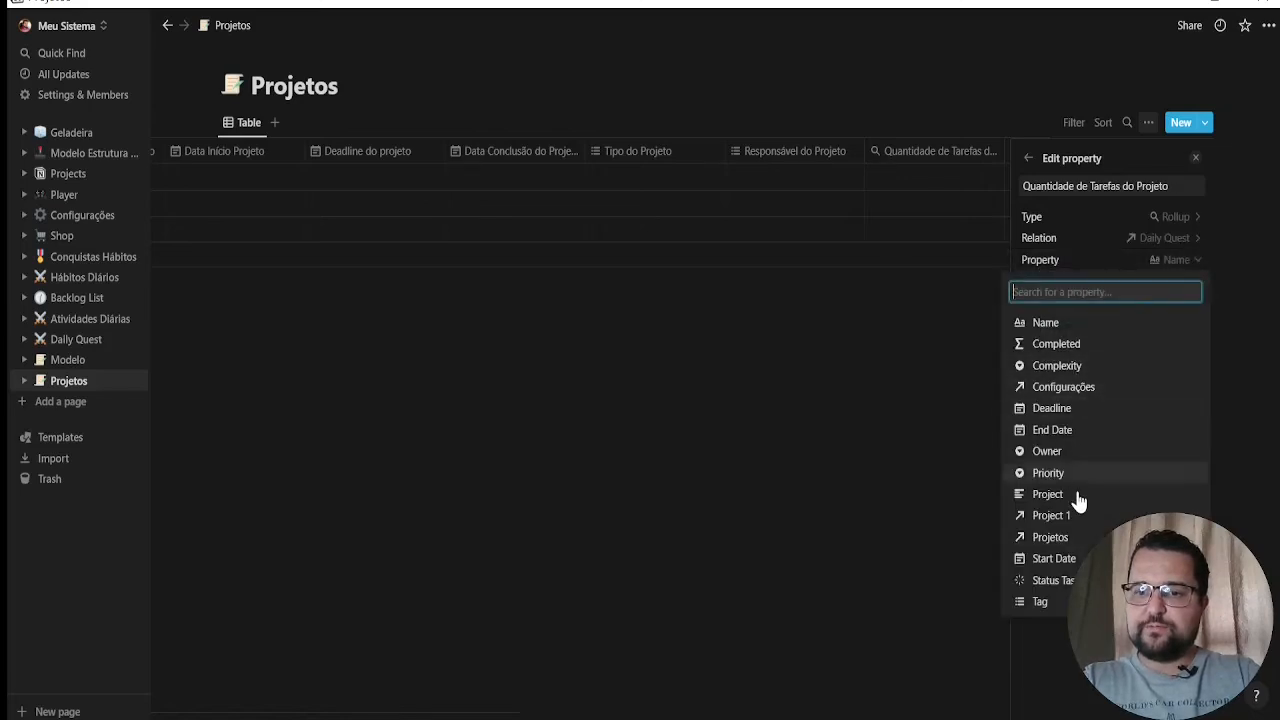
{"action": "left_click", "coordinate": [1075, 346]}
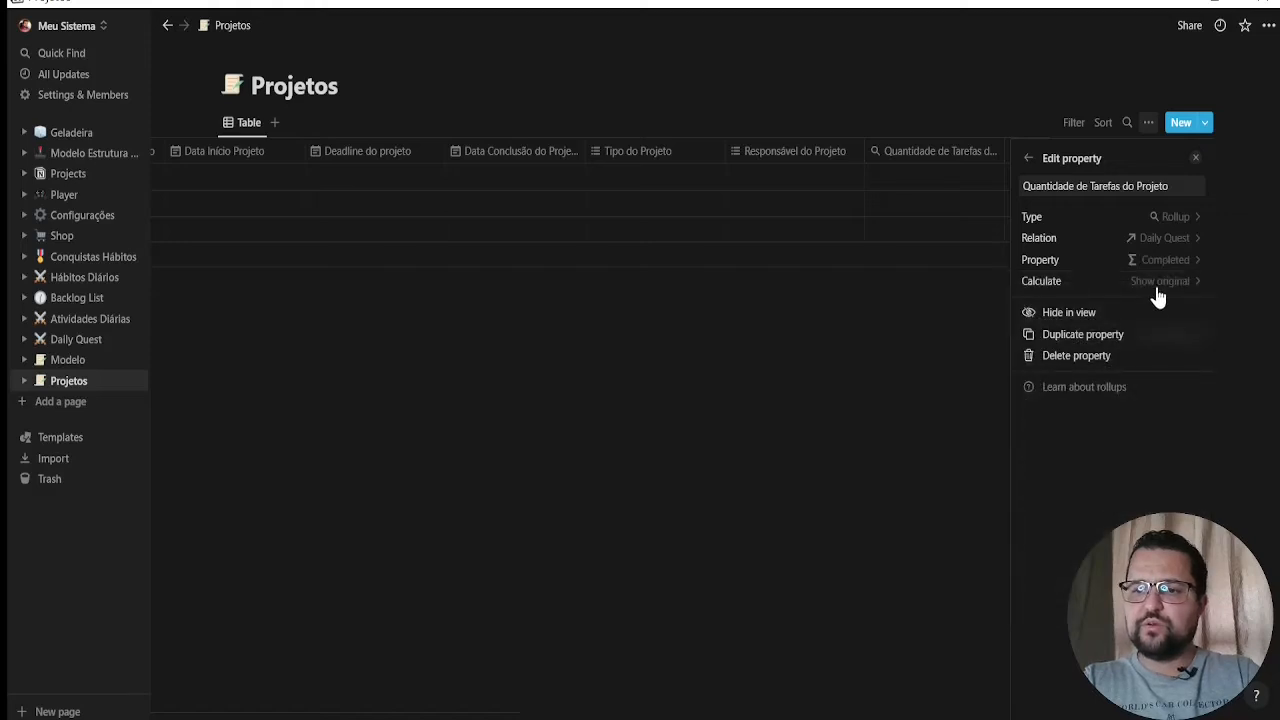
{"action": "left_click", "coordinate": [1186, 262]}
{"action": "left_click", "coordinate": [1063, 322]}
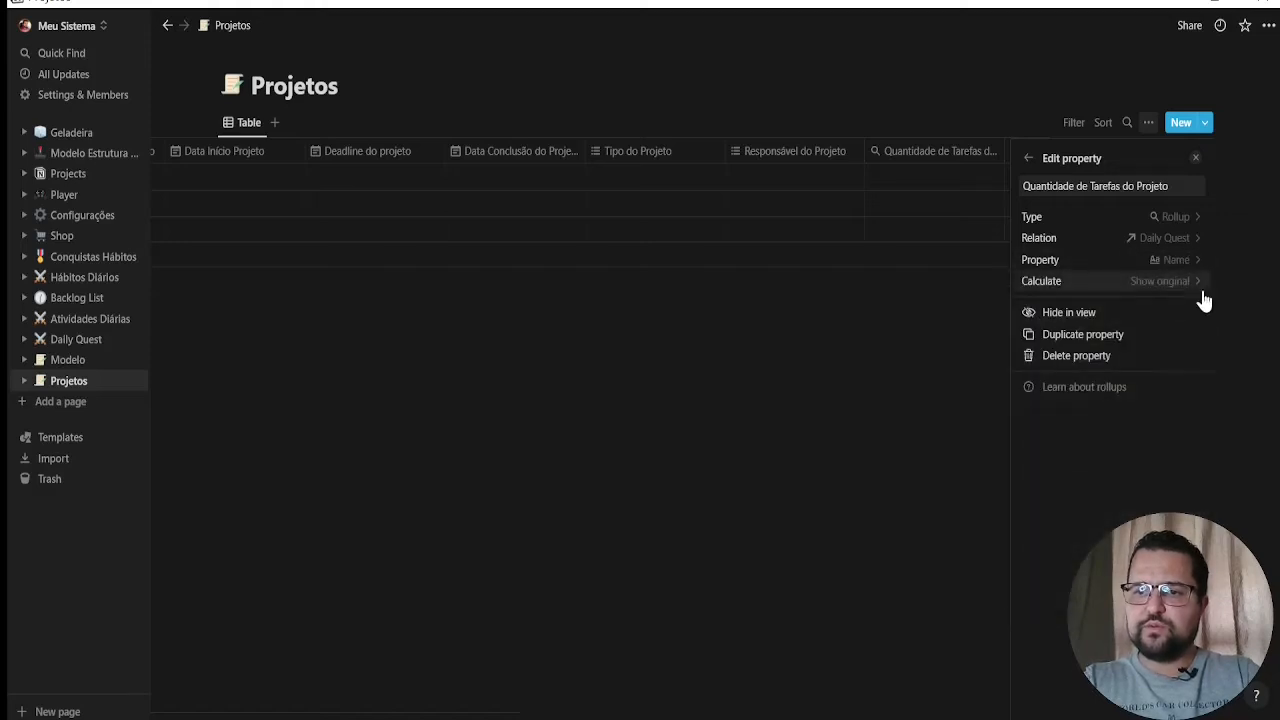
{"action": "left_click", "coordinate": [1199, 284]}
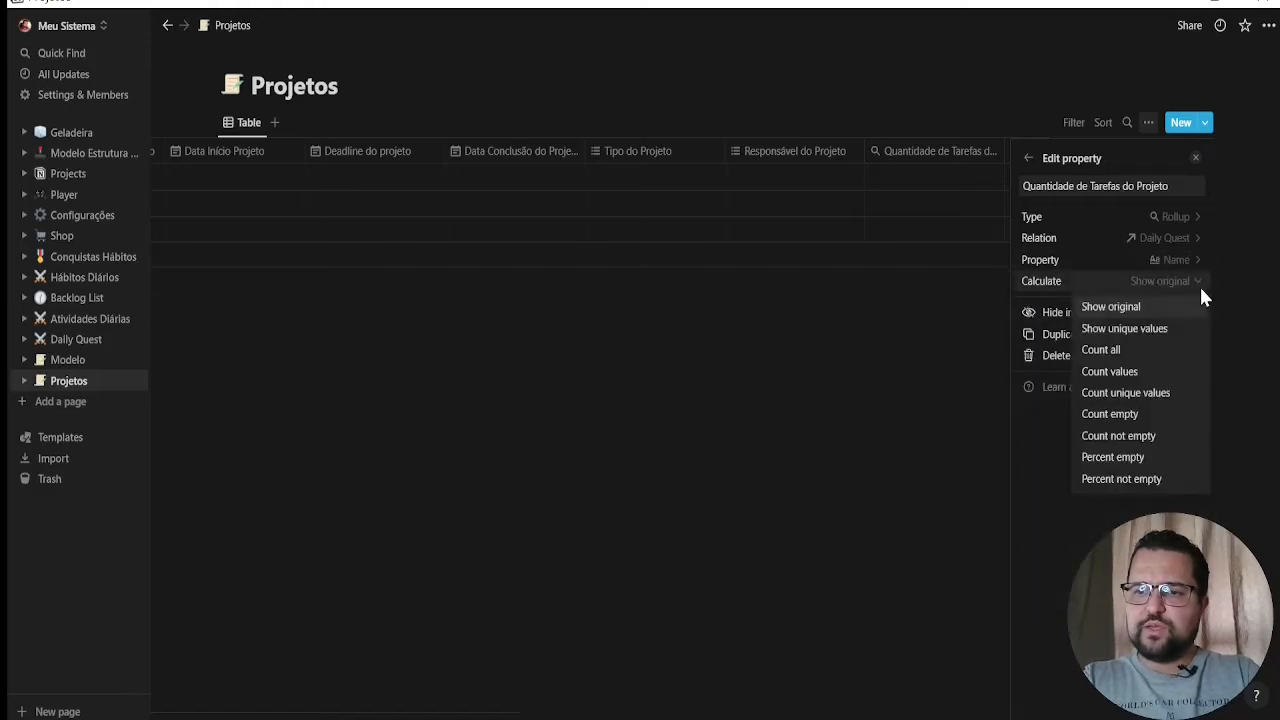
{"action": "left_click", "coordinate": [1116, 352]}
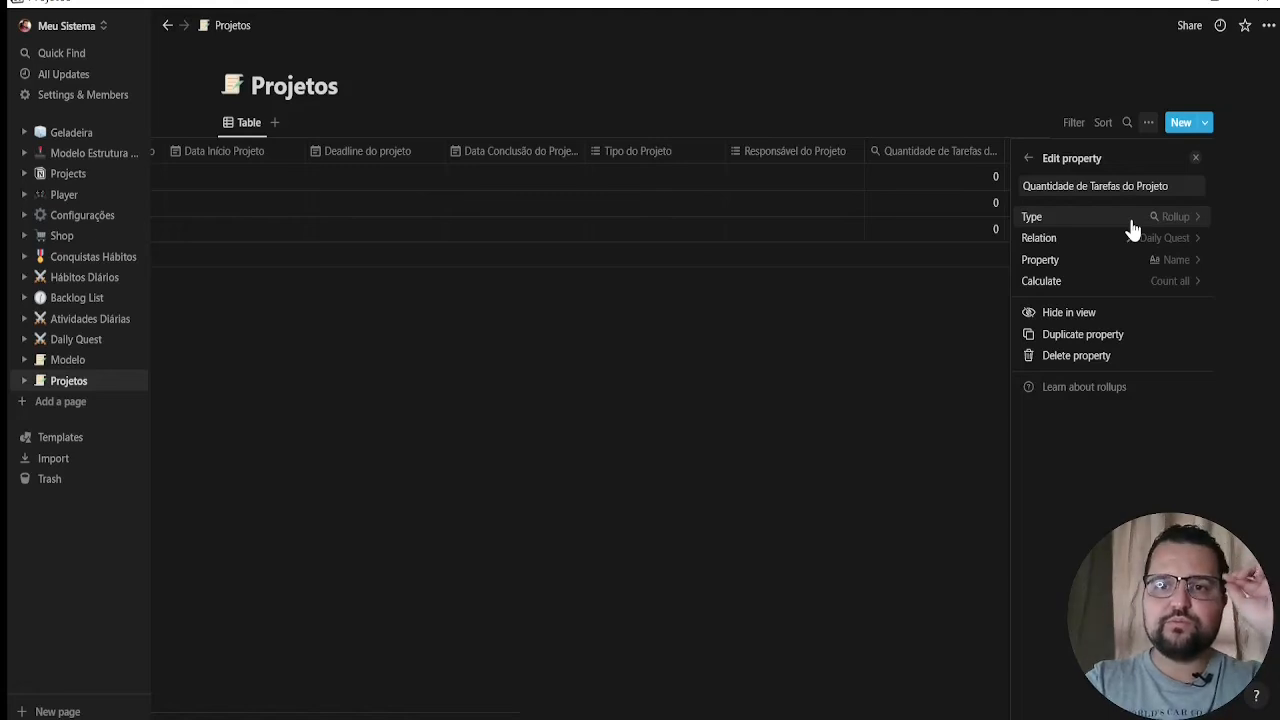
{"action": "left_click", "coordinate": [941, 345]}
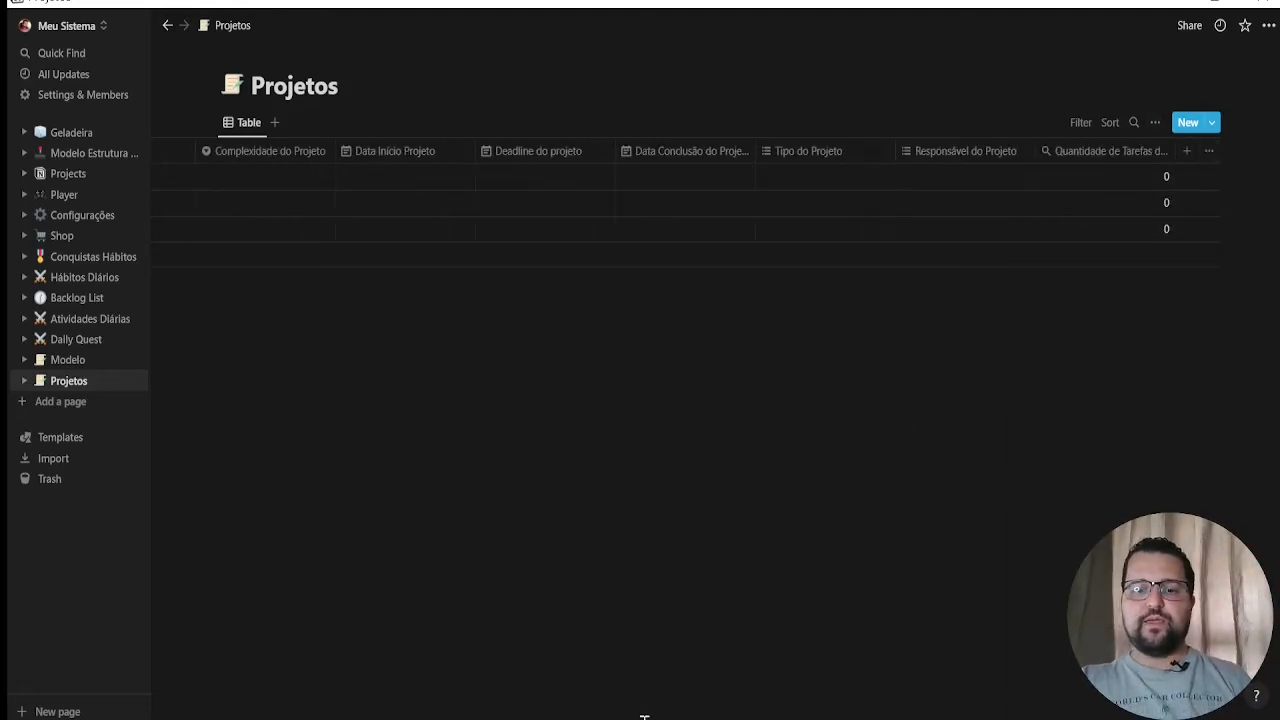
Add a property named "Conclusão de Atividades" and set its type to Rollup
{"action": "left_click", "coordinate": [1186, 150]}
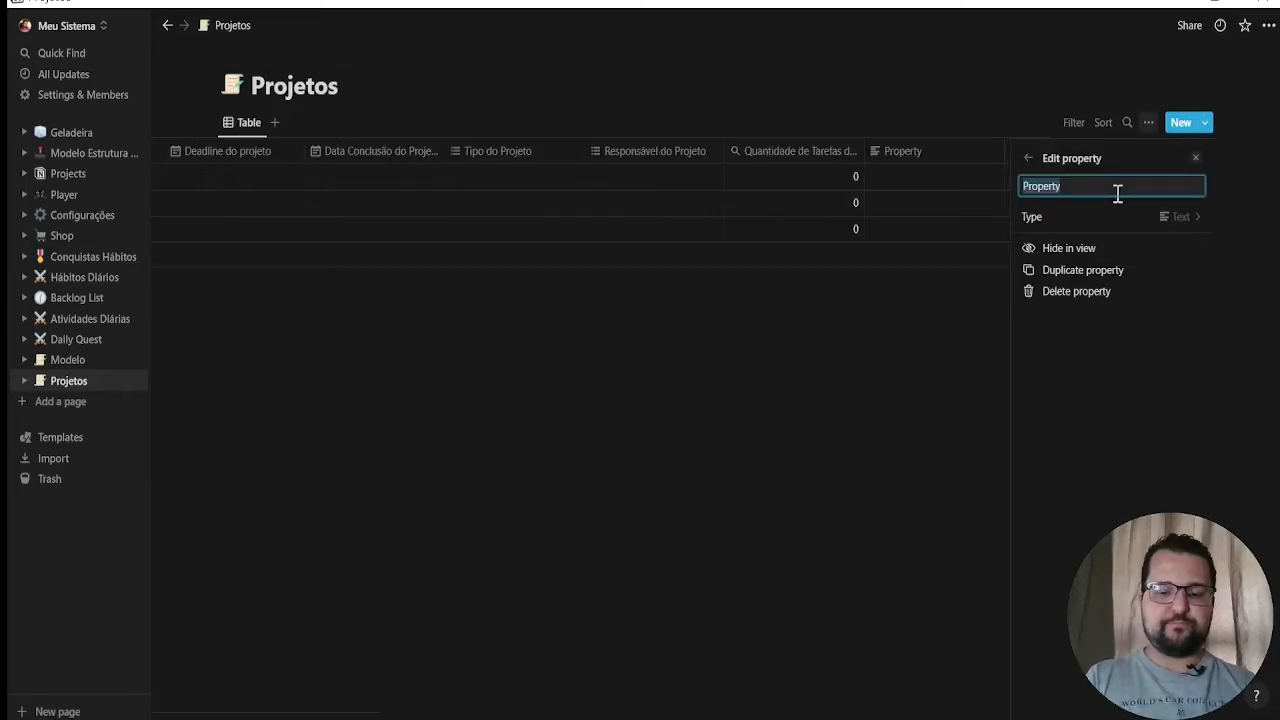
{"action": "type", "text": "Conclusã"}
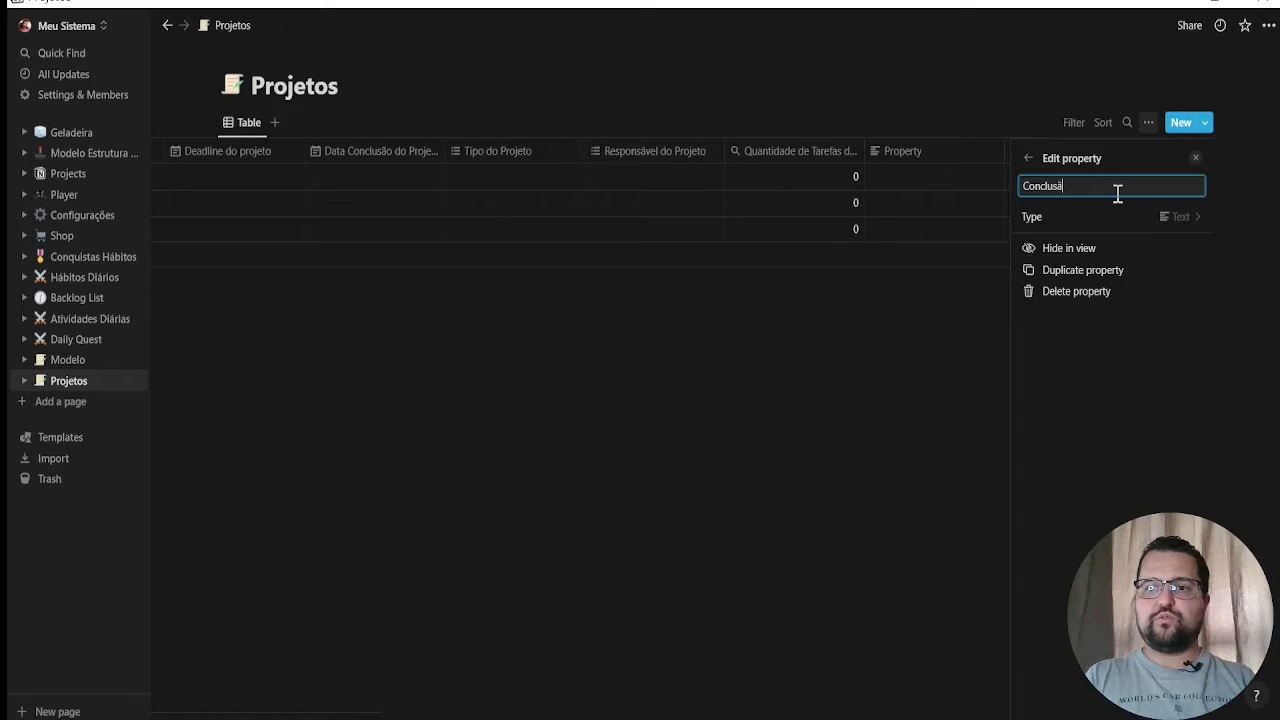
{"action": "type", "text": "o de A"}
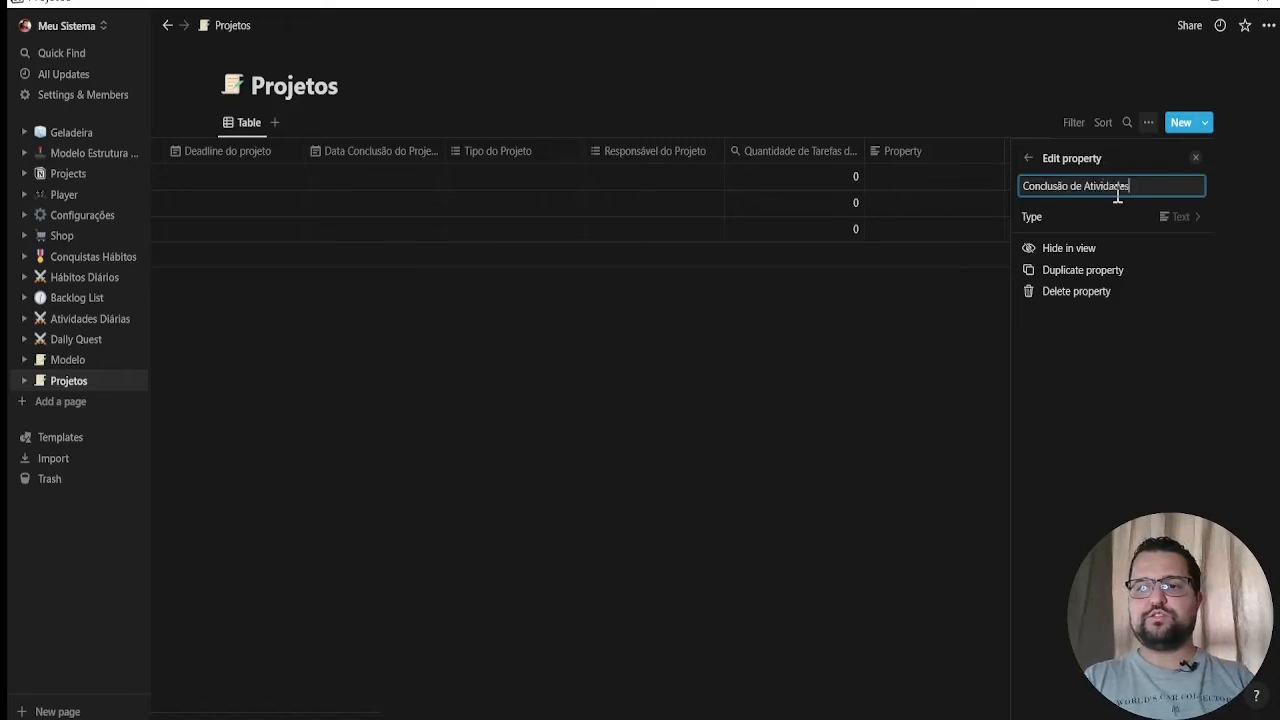
{"action": "type", "text": "tividades"}
{"action": "left_click", "coordinate": [1168, 216]}
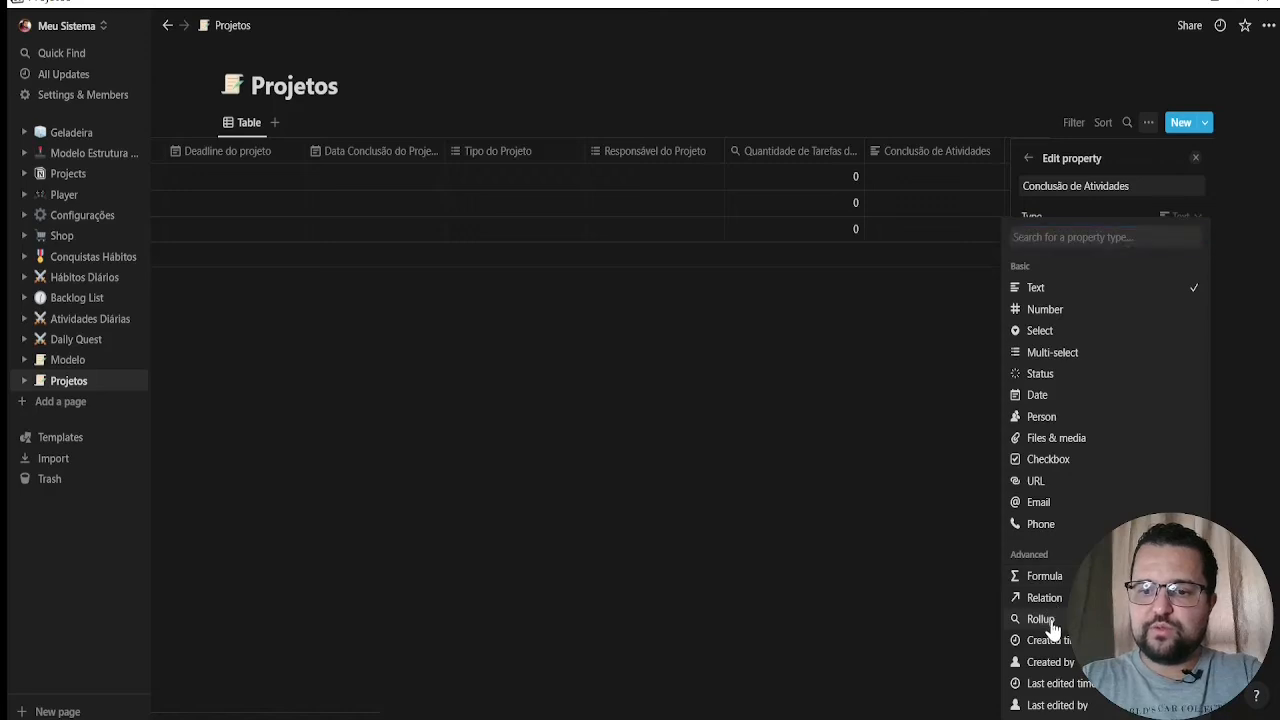
{"action": "left_click", "coordinate": [1047, 620]}
Set the Conclusão de Atividades rollup to the Daily Quest relation and its Status Task property
{"action": "left_click", "coordinate": [1183, 238]}
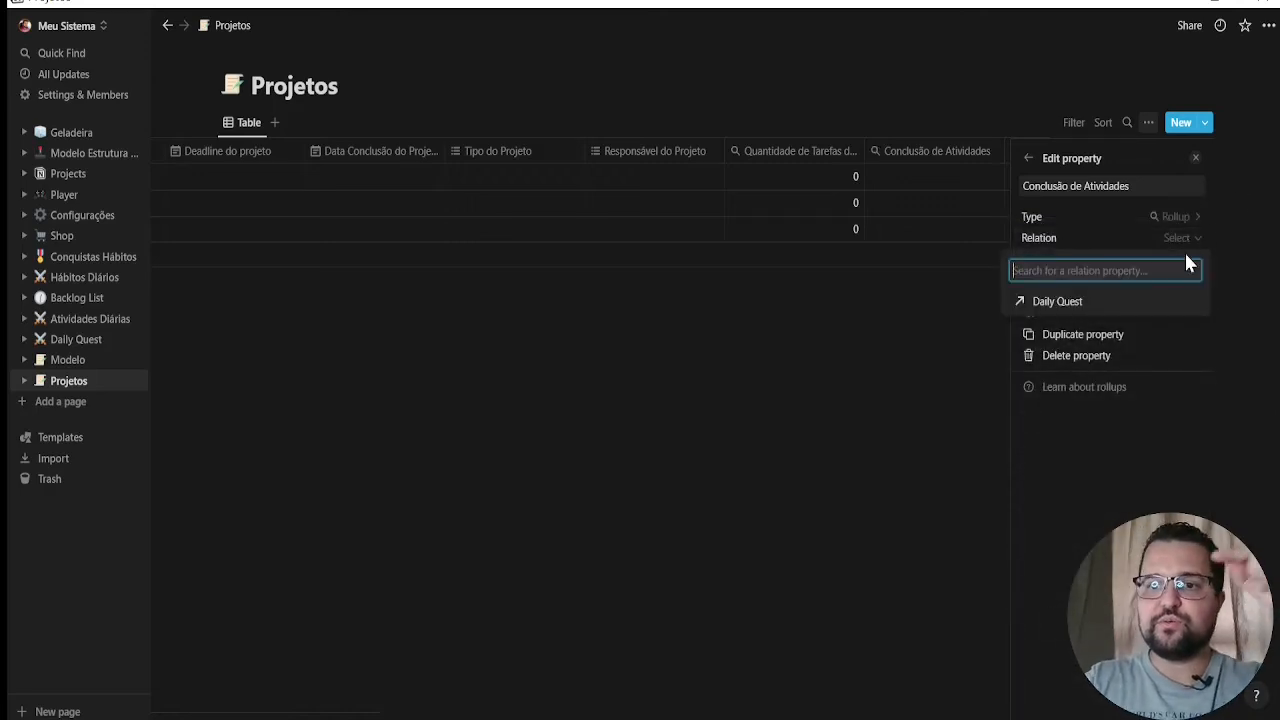
{"action": "left_click", "coordinate": [1094, 301]}
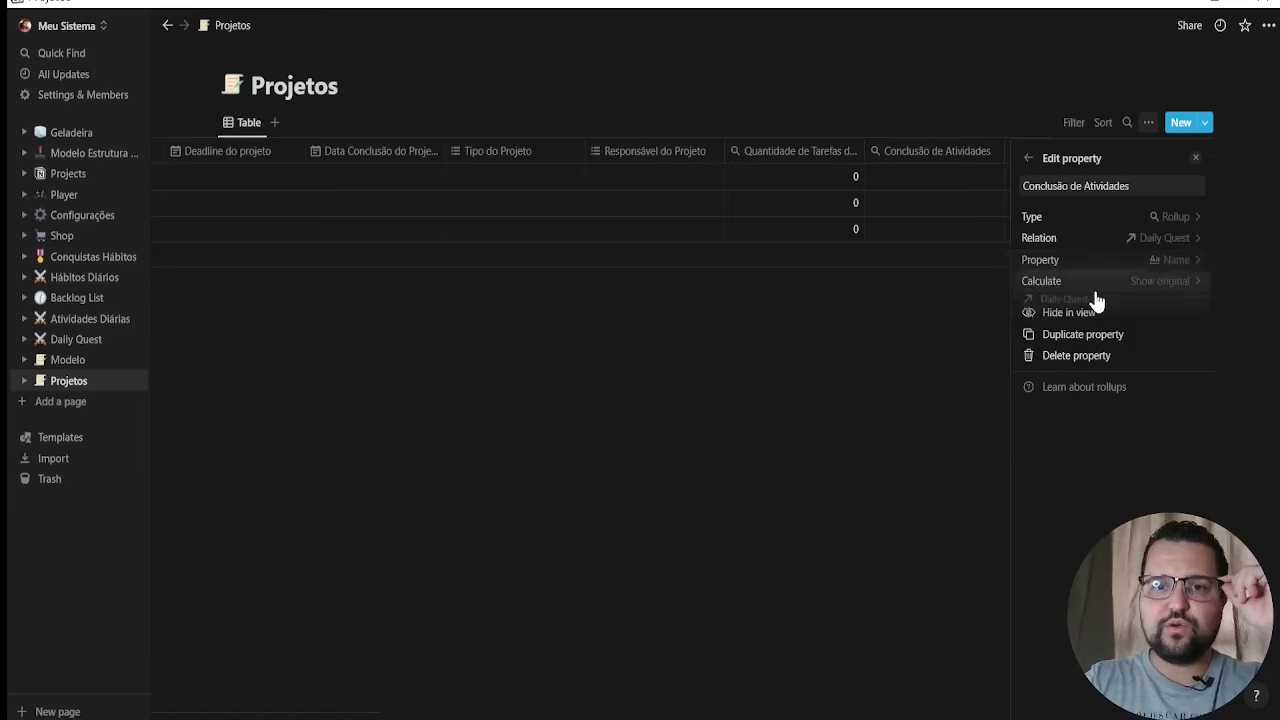
{"action": "left_click", "coordinate": [1190, 263]}
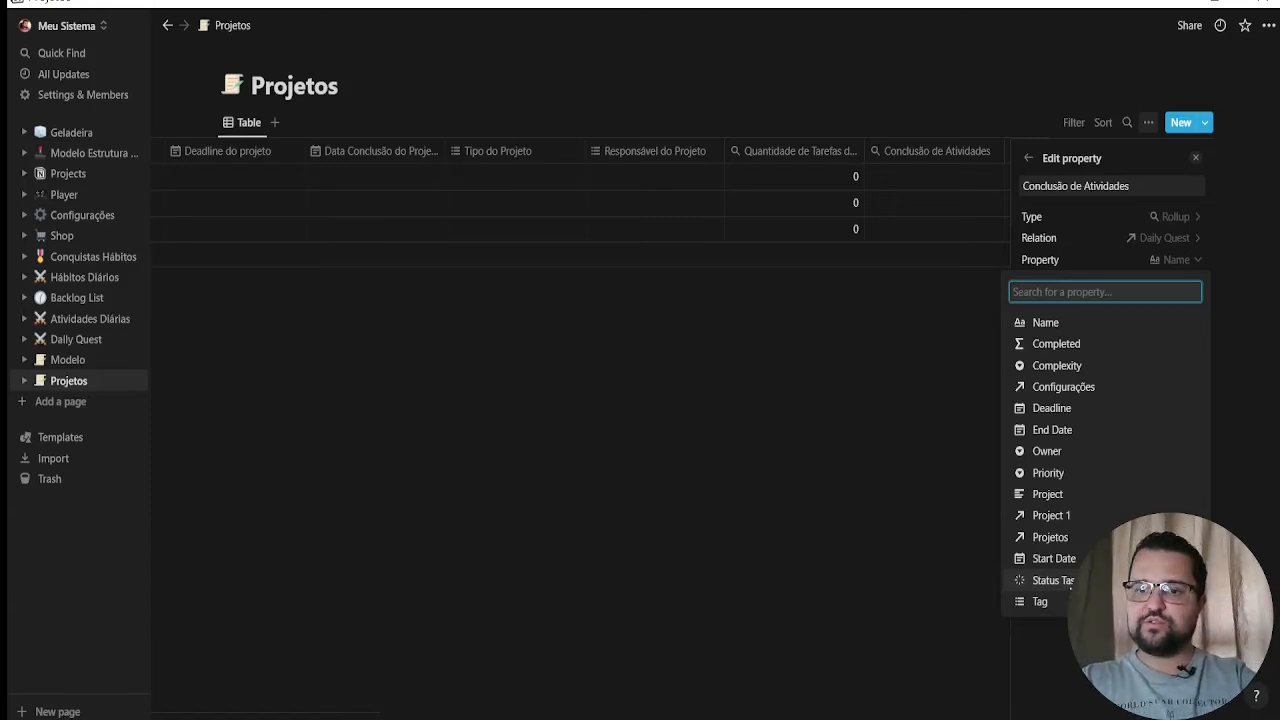
{"action": "left_click", "coordinate": [1050, 580]}
Set the Conclusão de Atividades calculation to Count per group for the Complete group
{"action": "left_click", "coordinate": [1188, 283]}
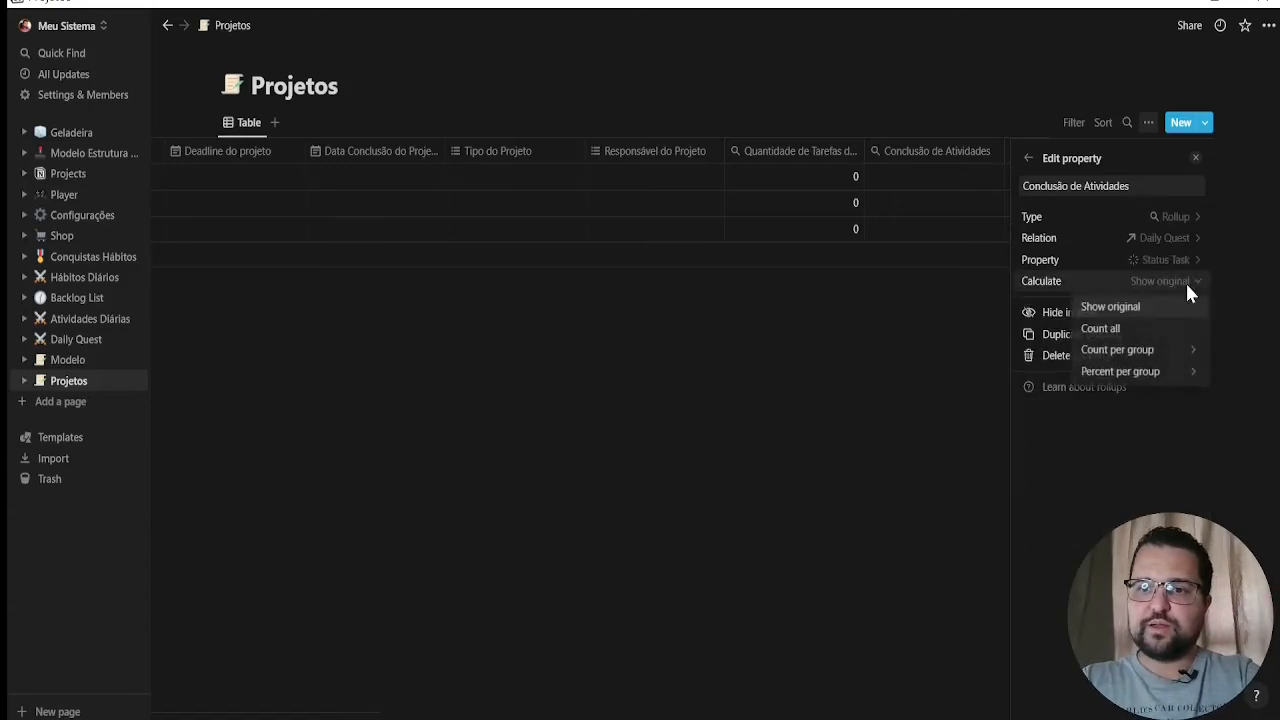
{"action": "mouse_move", "coordinate": [1193, 355]}
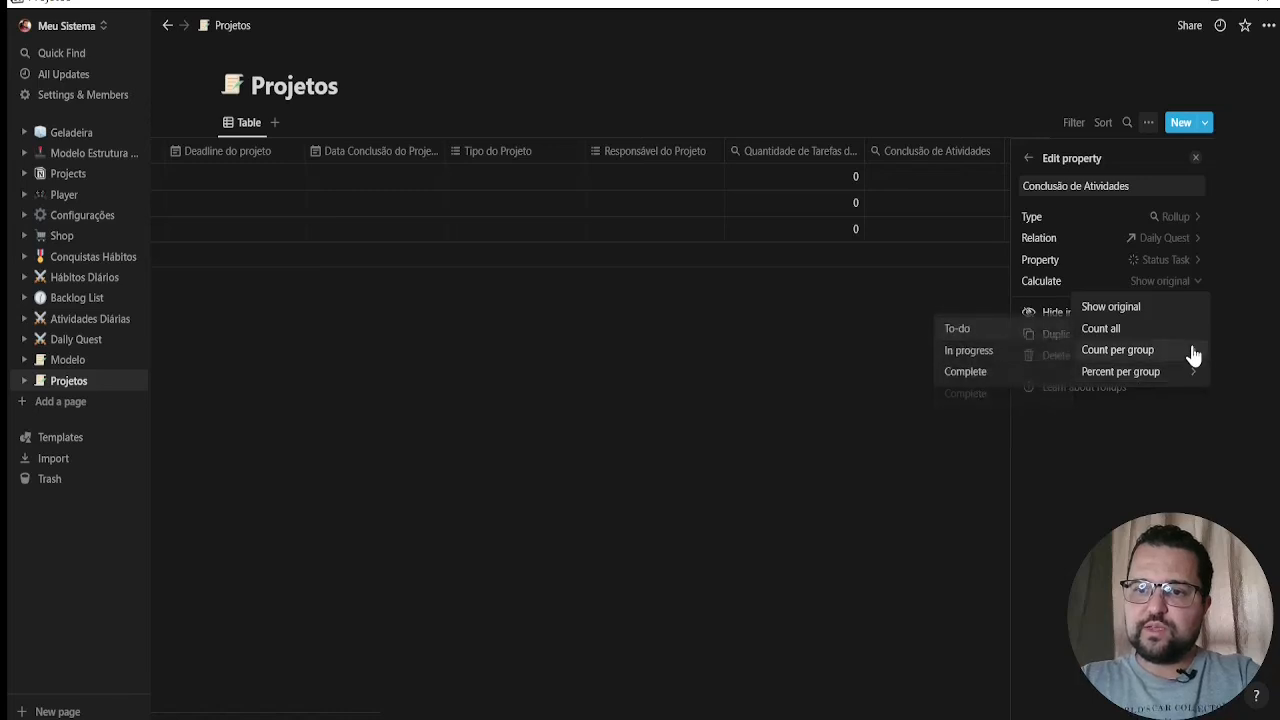
{"action": "left_click", "coordinate": [982, 372]}
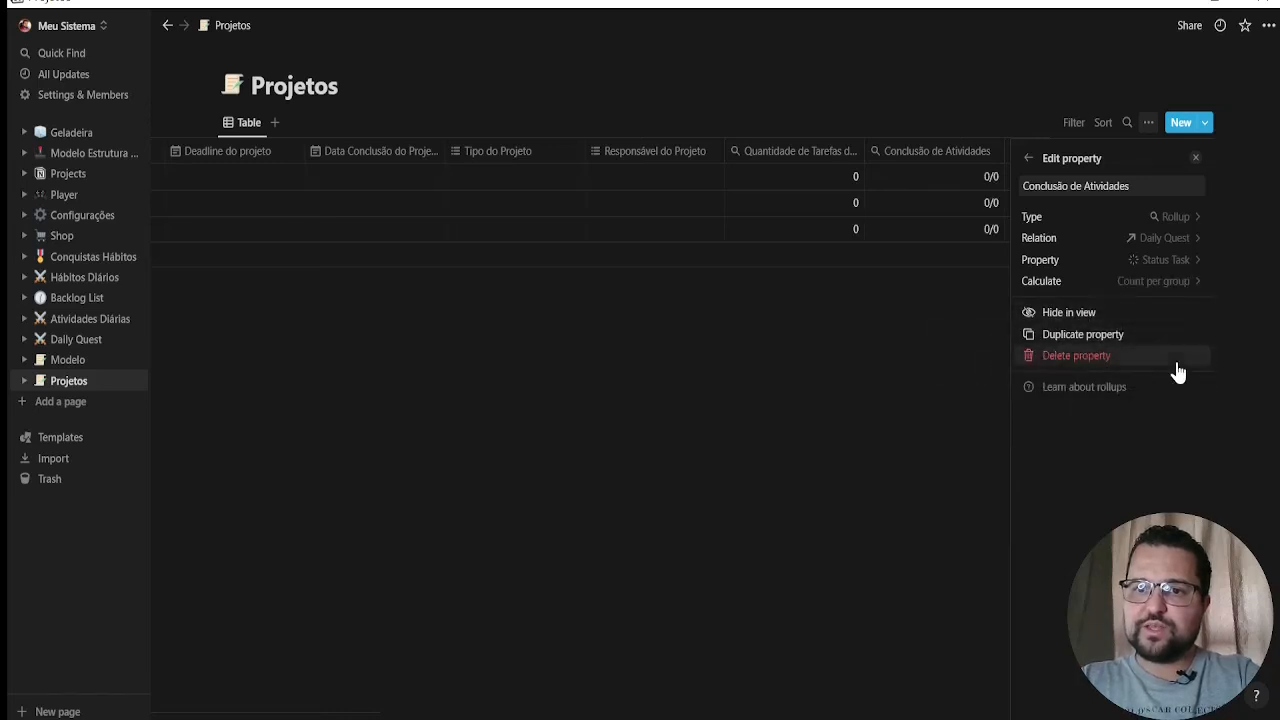
Set the Conclusão de Atividades calculation to Percent per group for the Complete group and check its rollup settings from the table
{"action": "left_click", "coordinate": [1194, 284]}
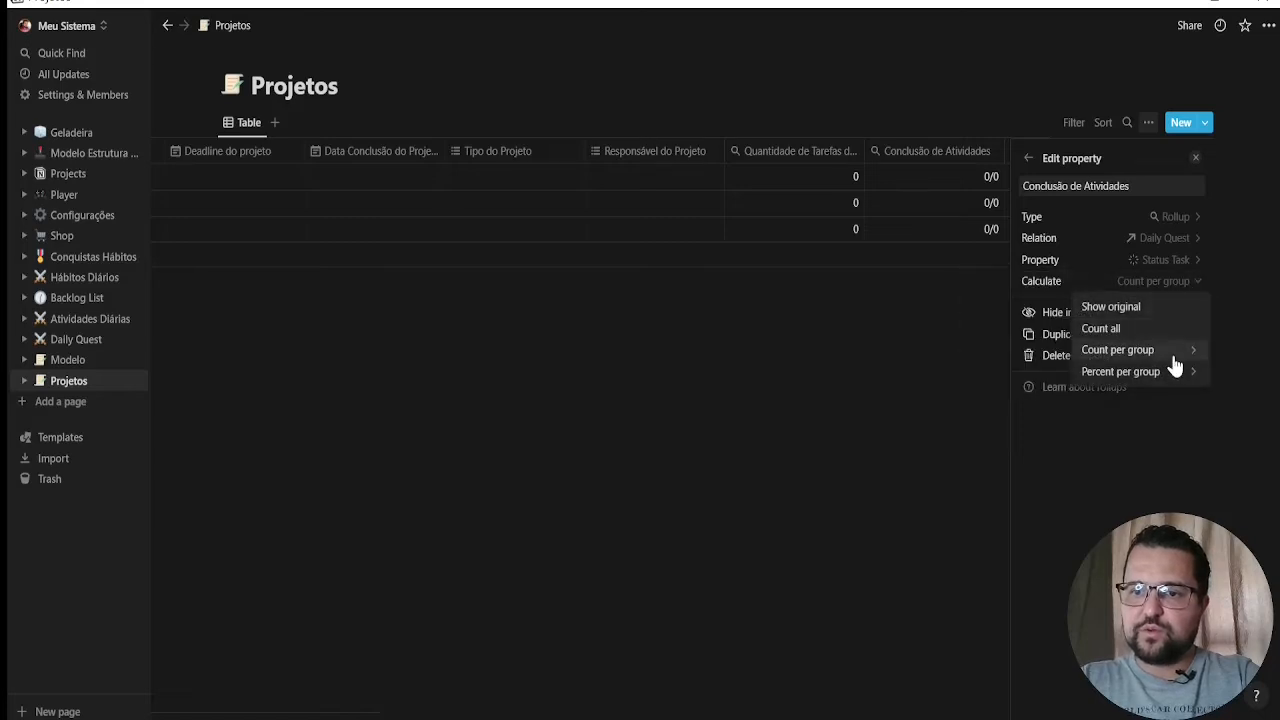
{"action": "mouse_move", "coordinate": [1177, 377]}
{"action": "left_click", "coordinate": [994, 394]}
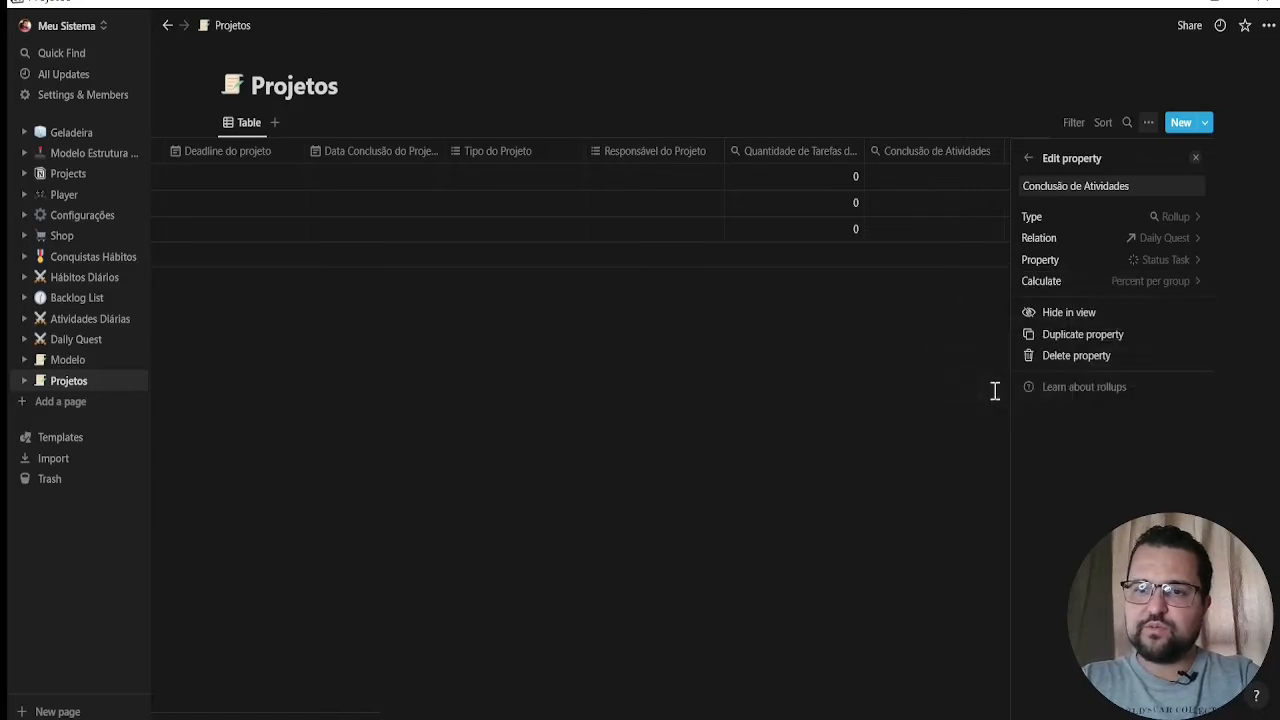
{"action": "left_click", "coordinate": [893, 367]}
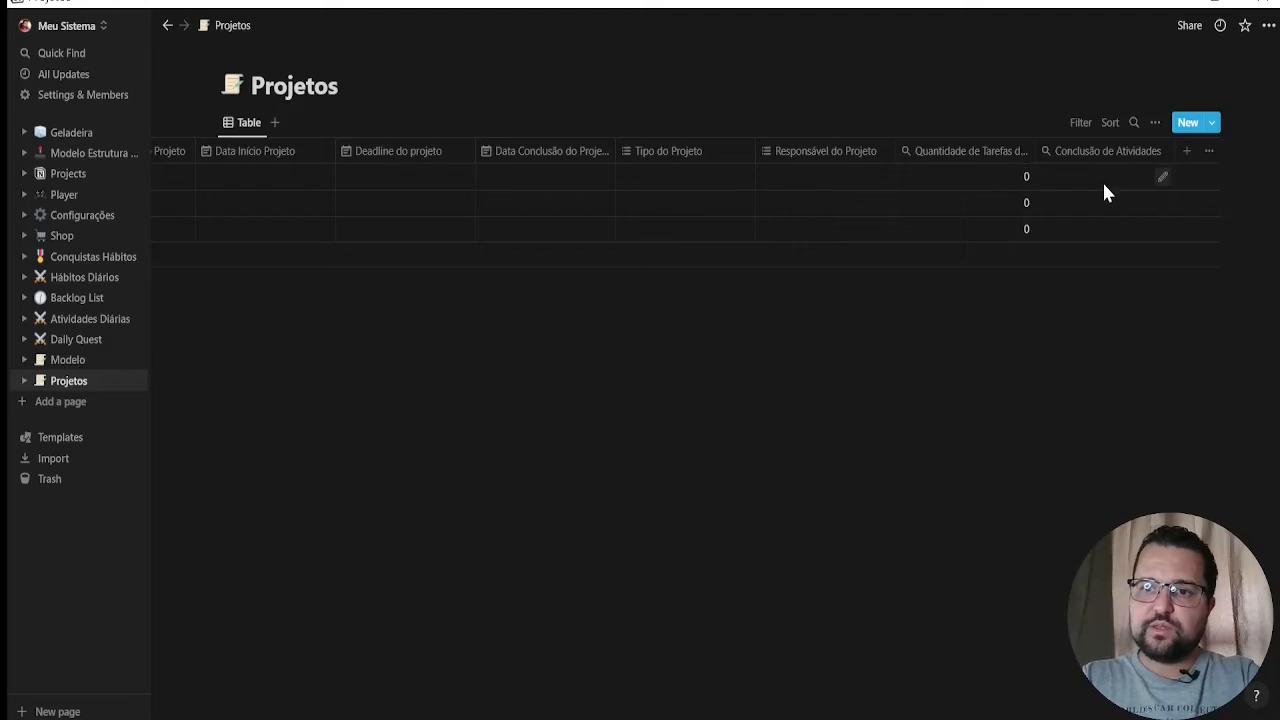
{"action": "left_click", "coordinate": [1161, 186]}
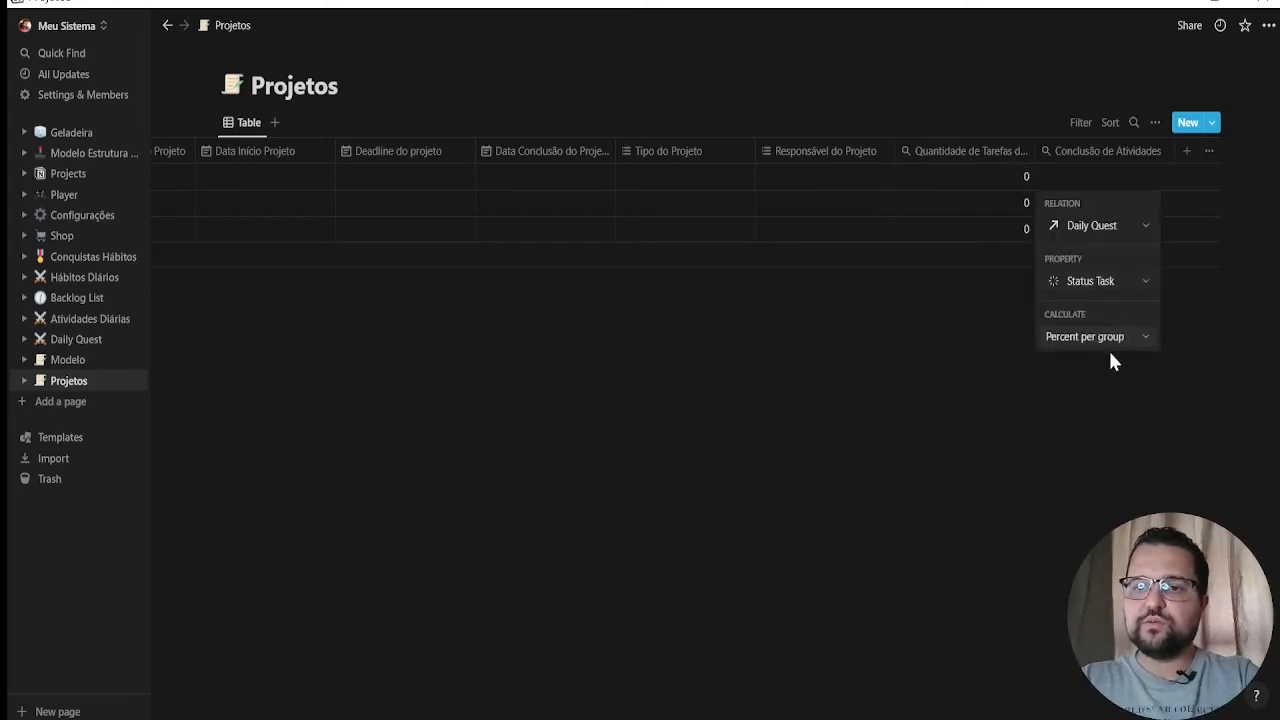
{"action": "left_click", "coordinate": [929, 347]}
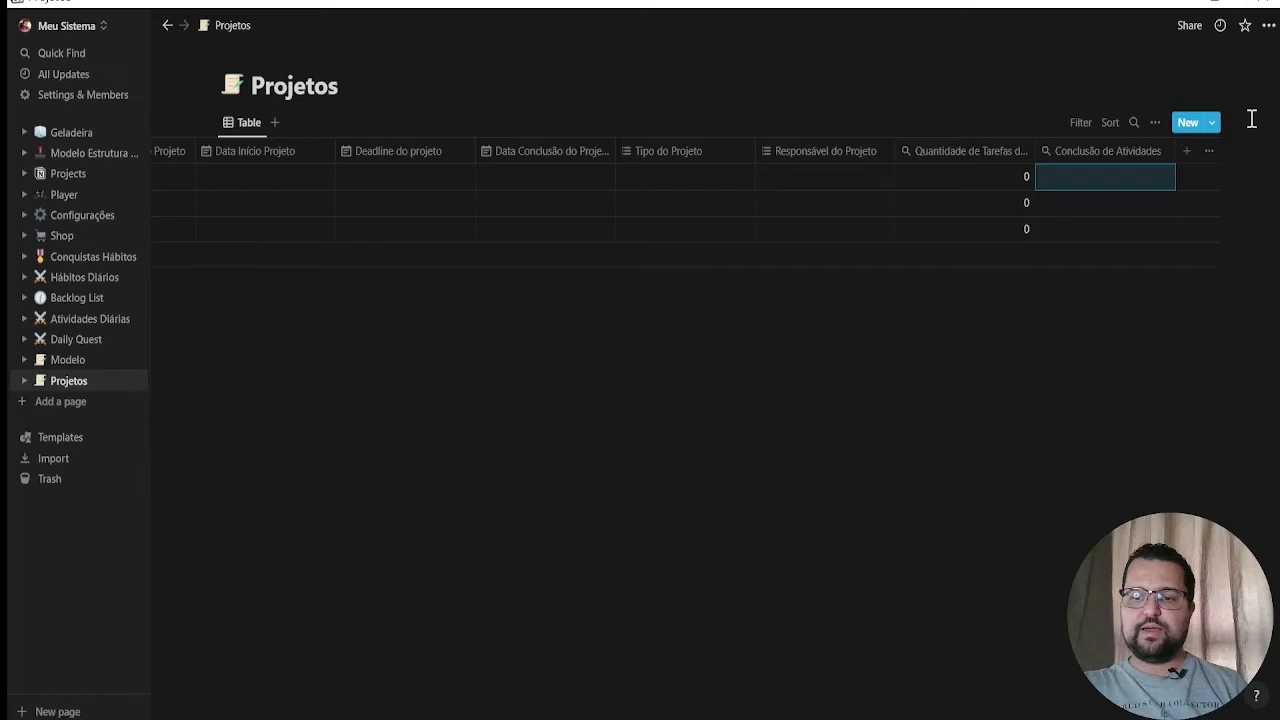
Add a property named "Dias Restantes" to the Projetos table and set its type to Formula
{"action": "left_click", "coordinate": [1187, 151]}
{"action": "type", "text": "Di"}
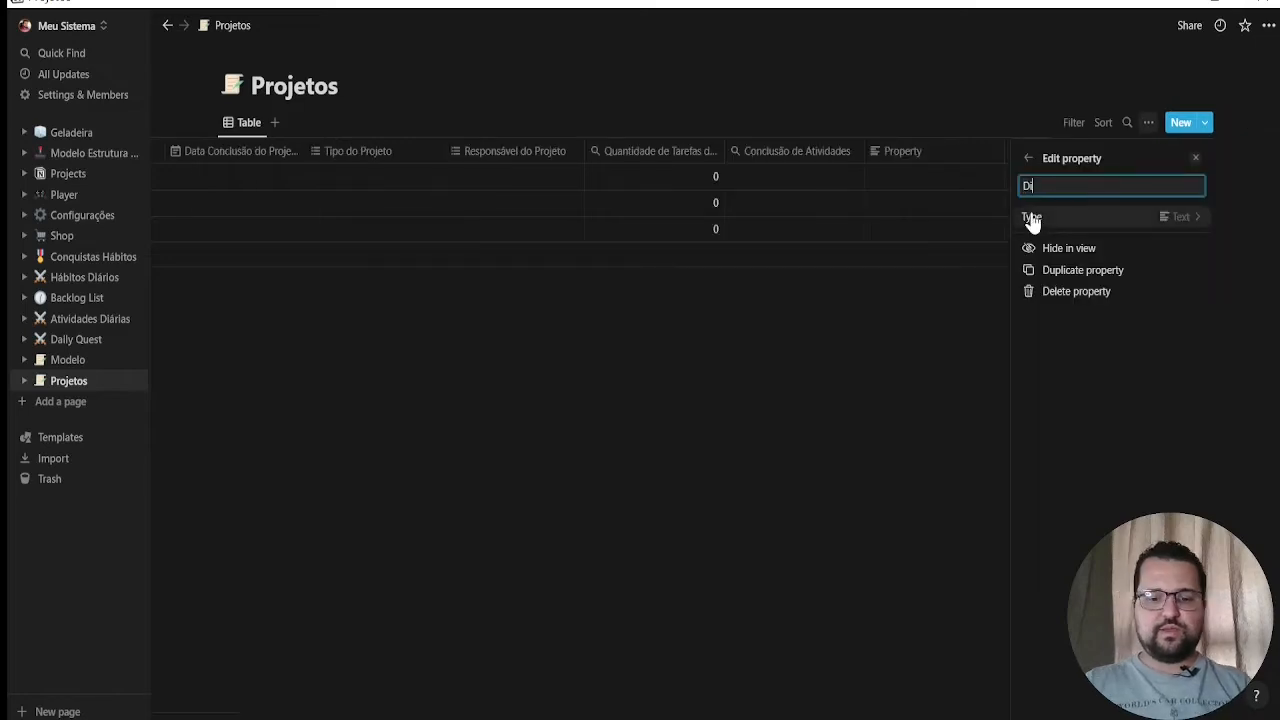
{"action": "type", "text": "as Restantes"}
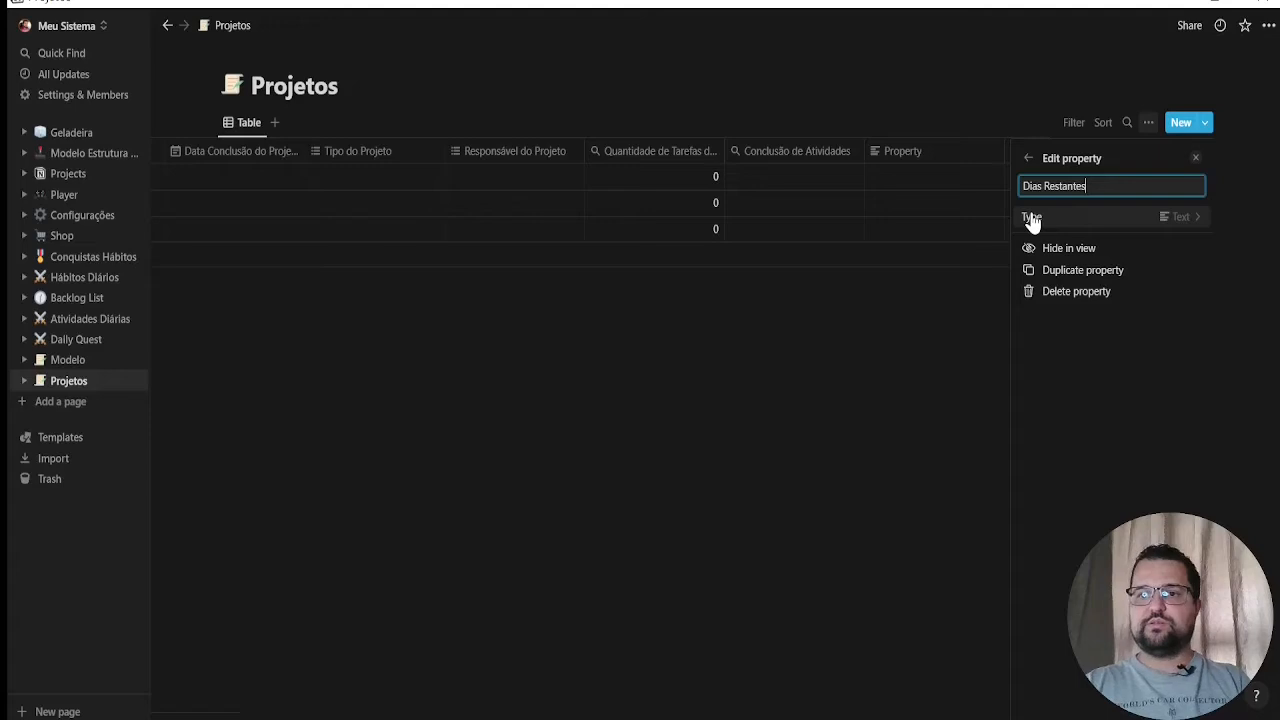
{"action": "left_click", "coordinate": [1168, 222]}
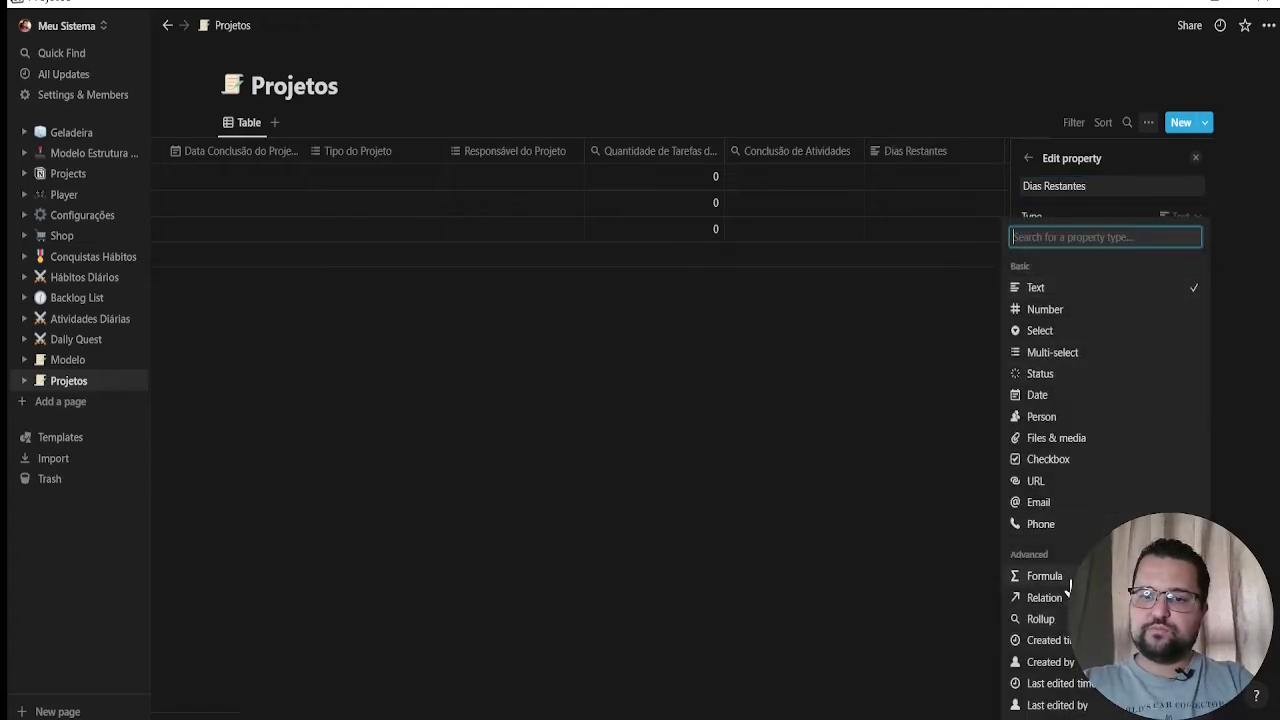
{"action": "left_click", "coordinate": [1062, 578]}
{"action": "left_click", "coordinate": [814, 363]}
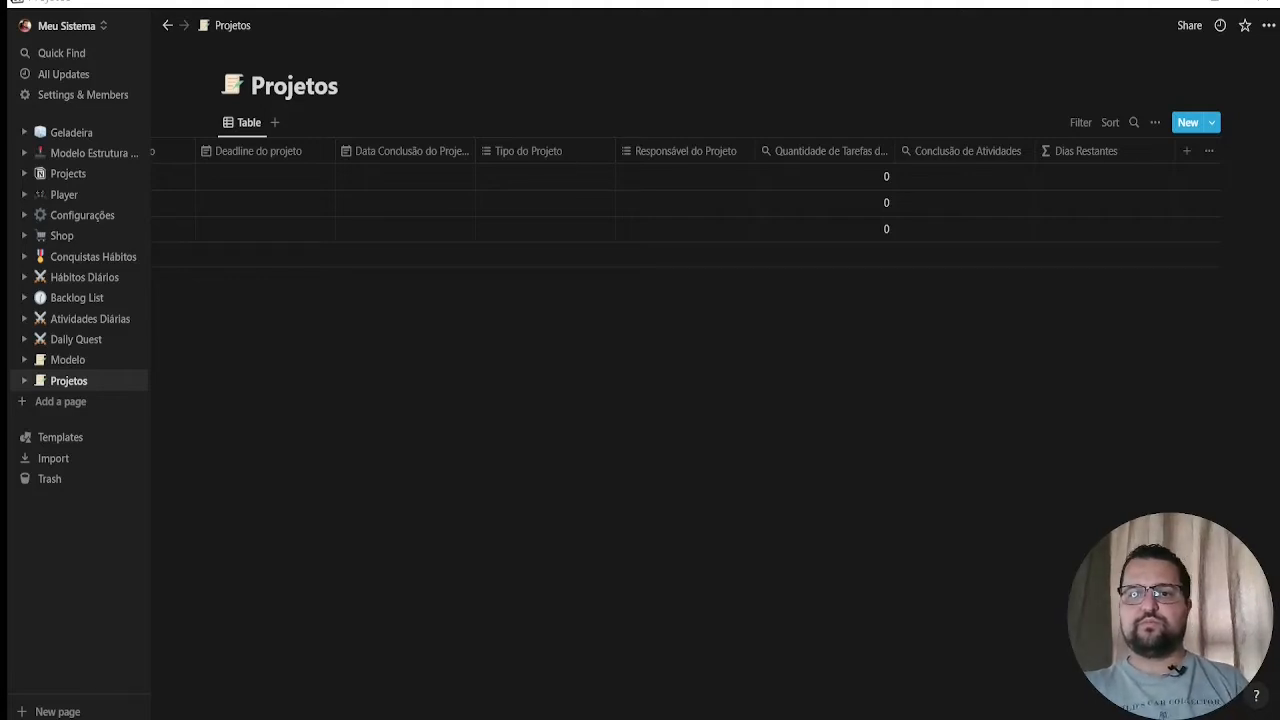
Begin the Dias Restantes formula with dateBetween and the Deadline do projeto property as its first date
{"action": "left_click", "coordinate": [1106, 180]}
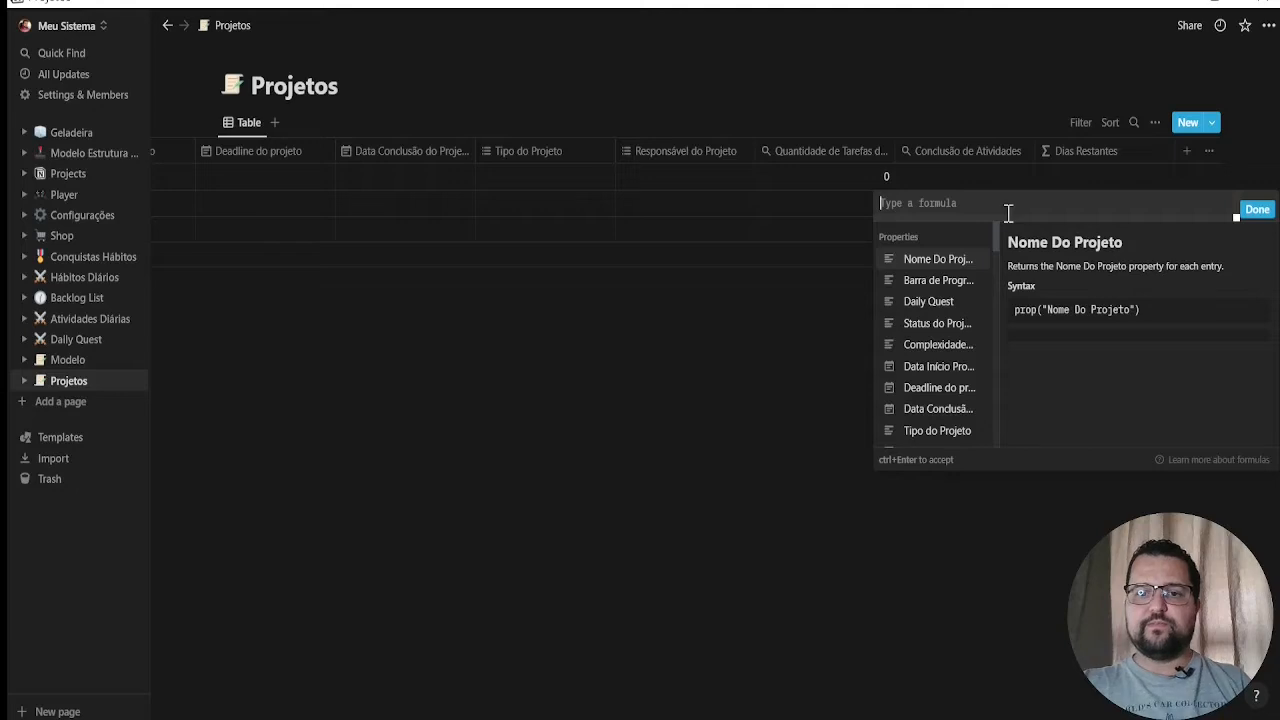
{"action": "type", "text": "datebet"}
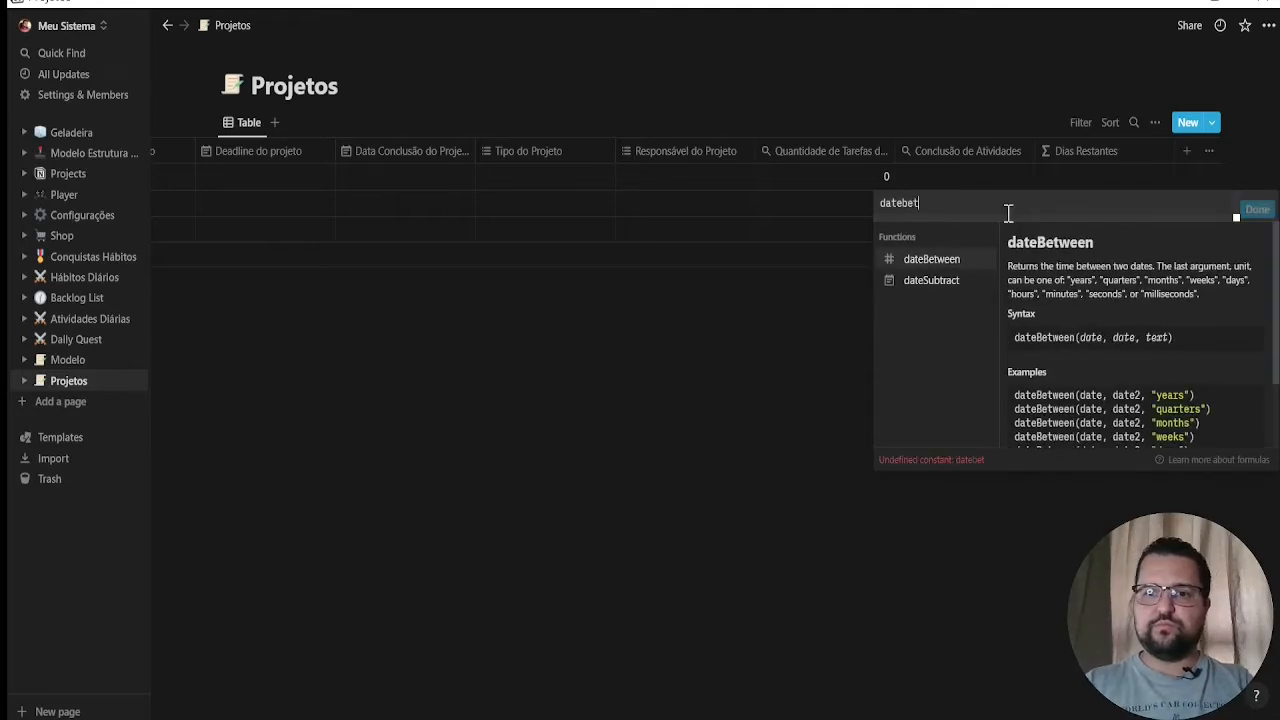
{"action": "left_click", "coordinate": [968, 262]}
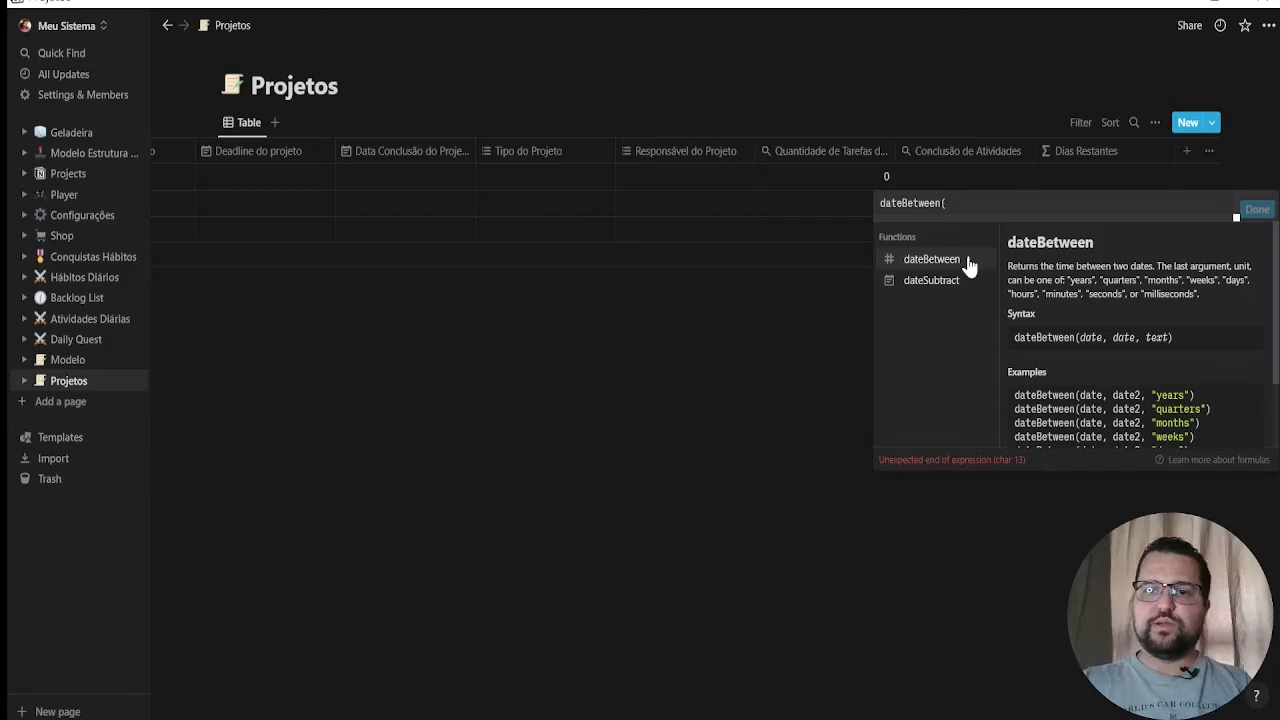
{"action": "type", "text": "prop"}
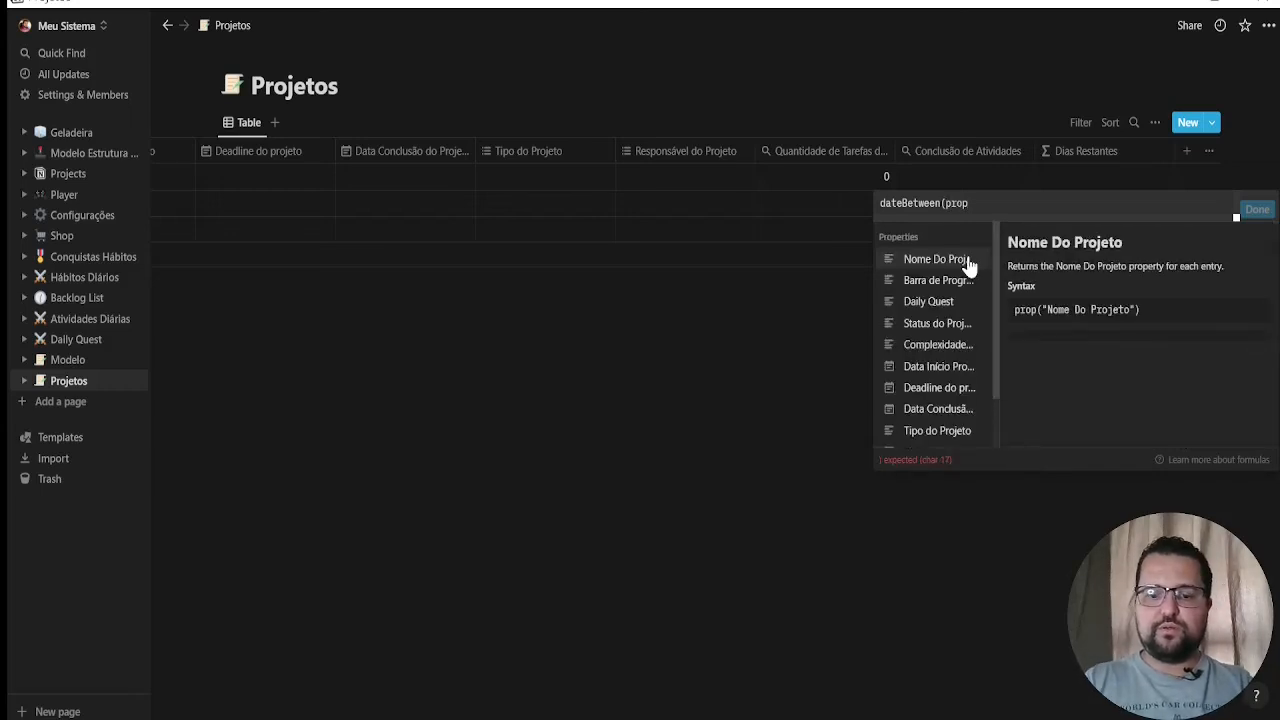
{"action": "type", "text": "("}
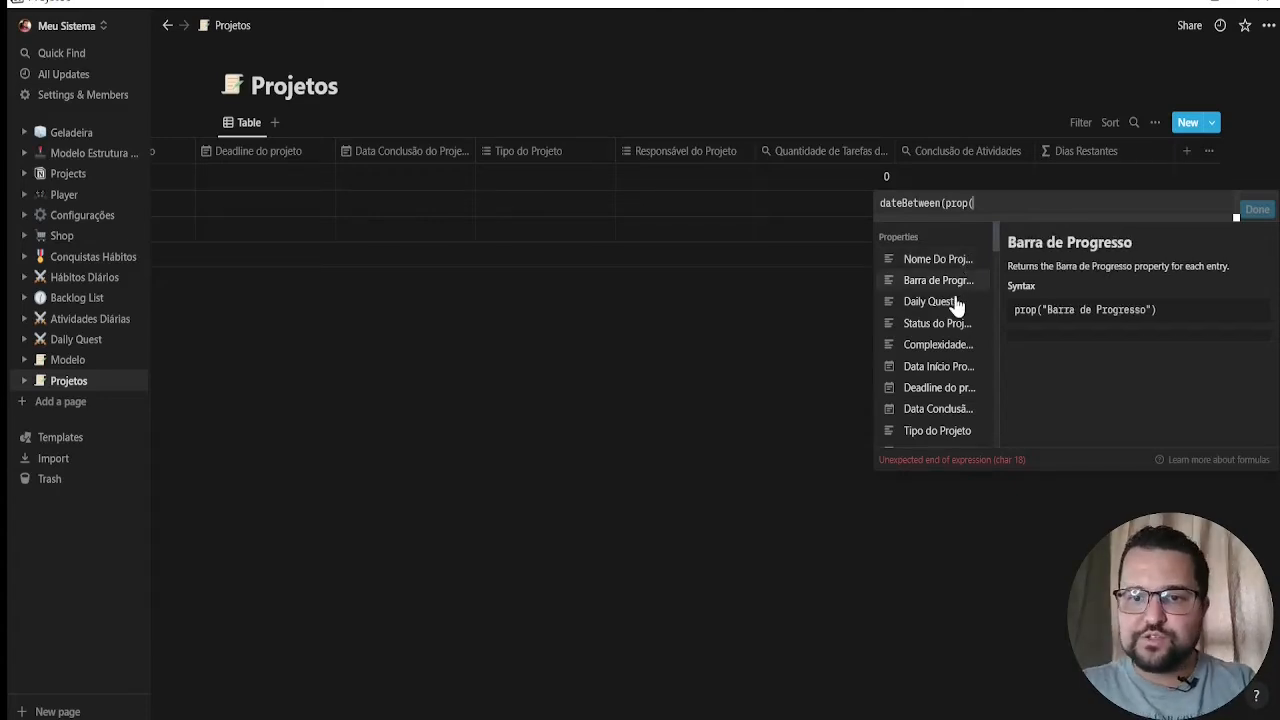
{"action": "left_click", "coordinate": [946, 390]}
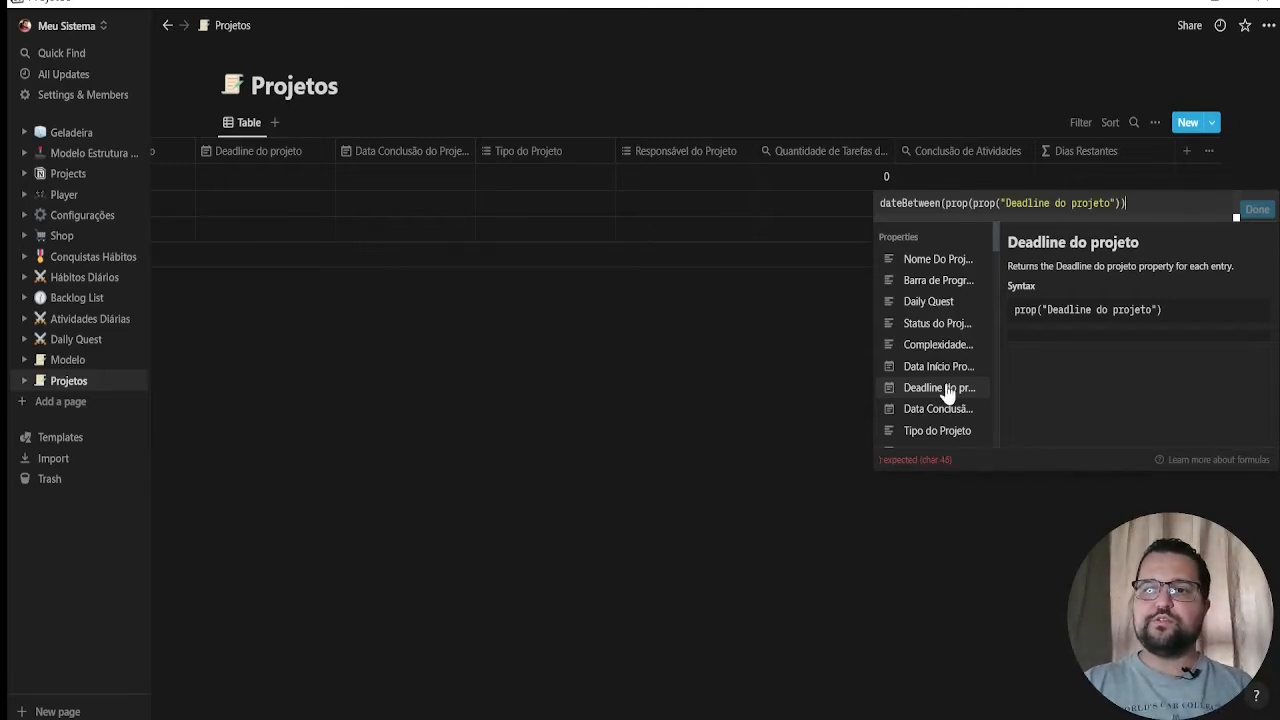
{"action": "type", "text": "), "}
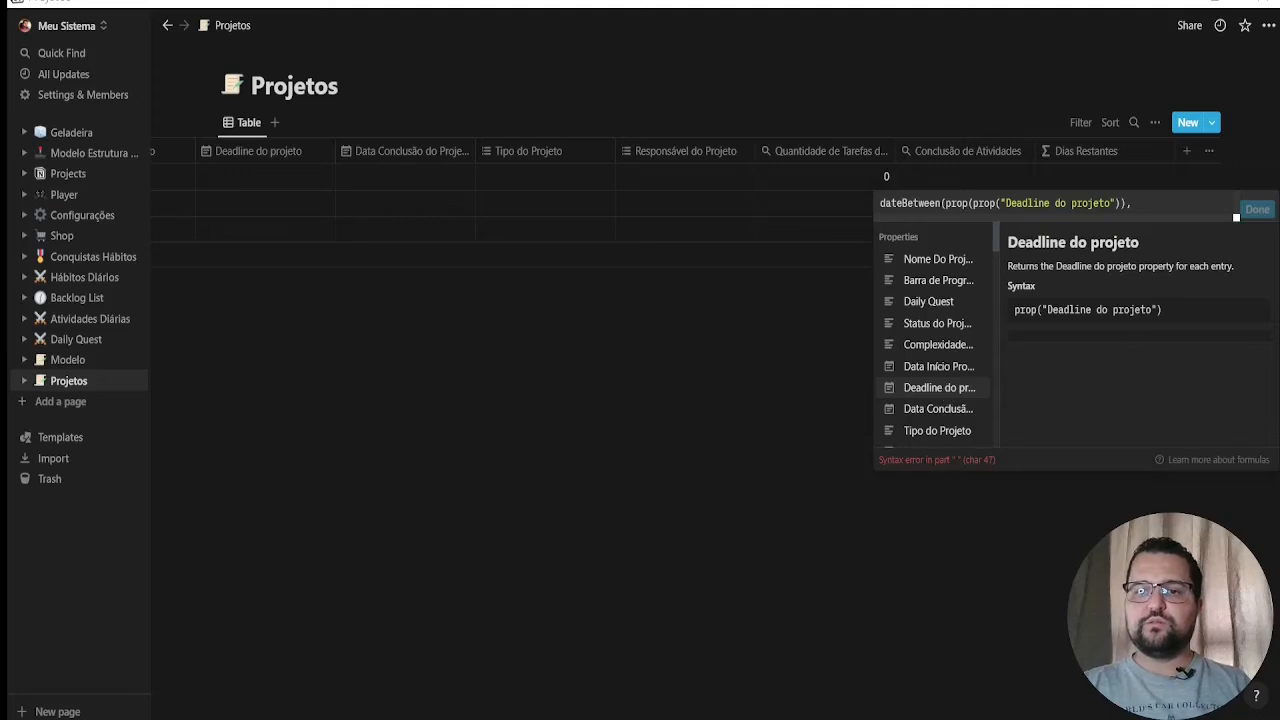
{"action": "type", "text": "b"}
Complete the dateBetween formula with now() as the second date and "days" as the unit
{"action": "key", "text": "BackSpace"}
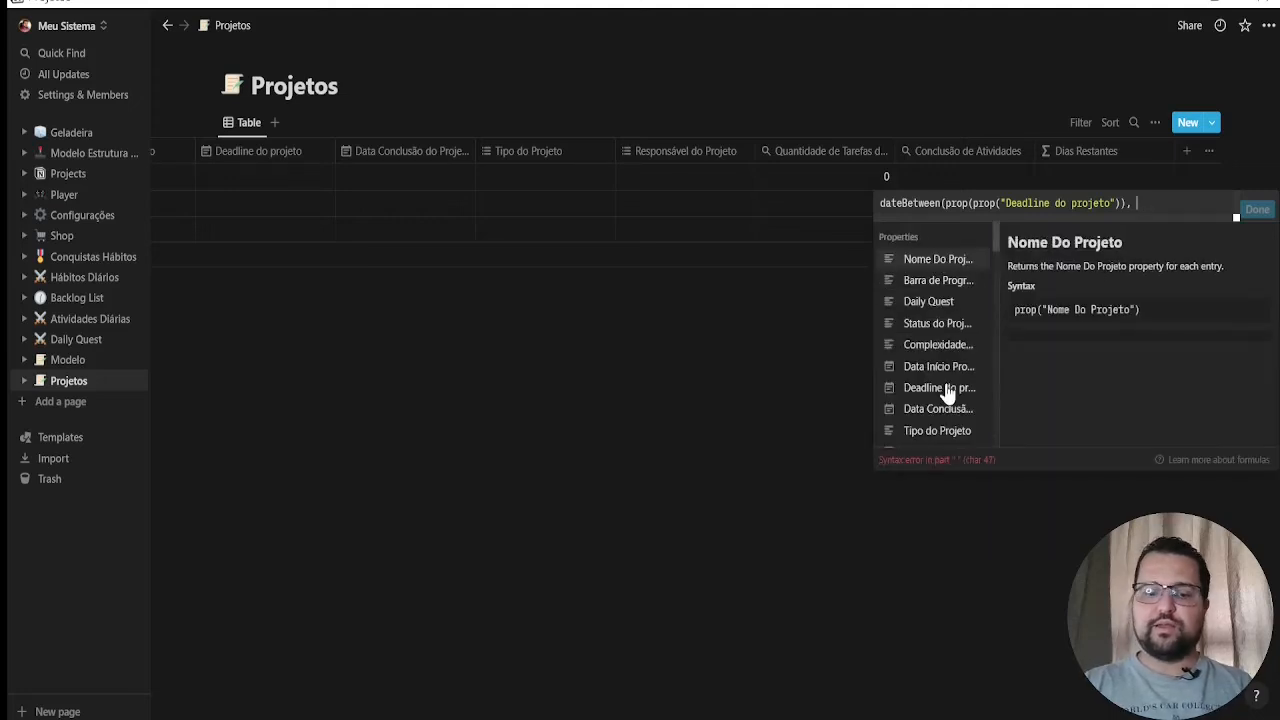
{"action": "type", "text": "now"}
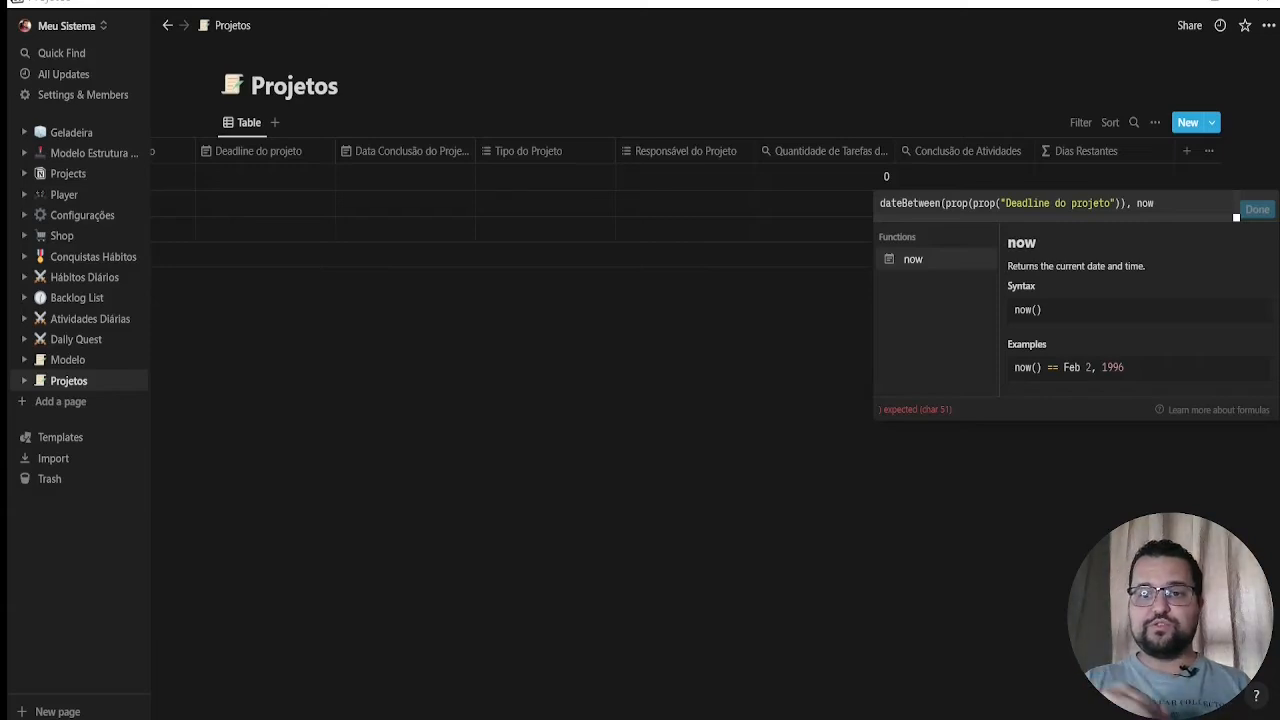
{"action": "type", "text": "()"}
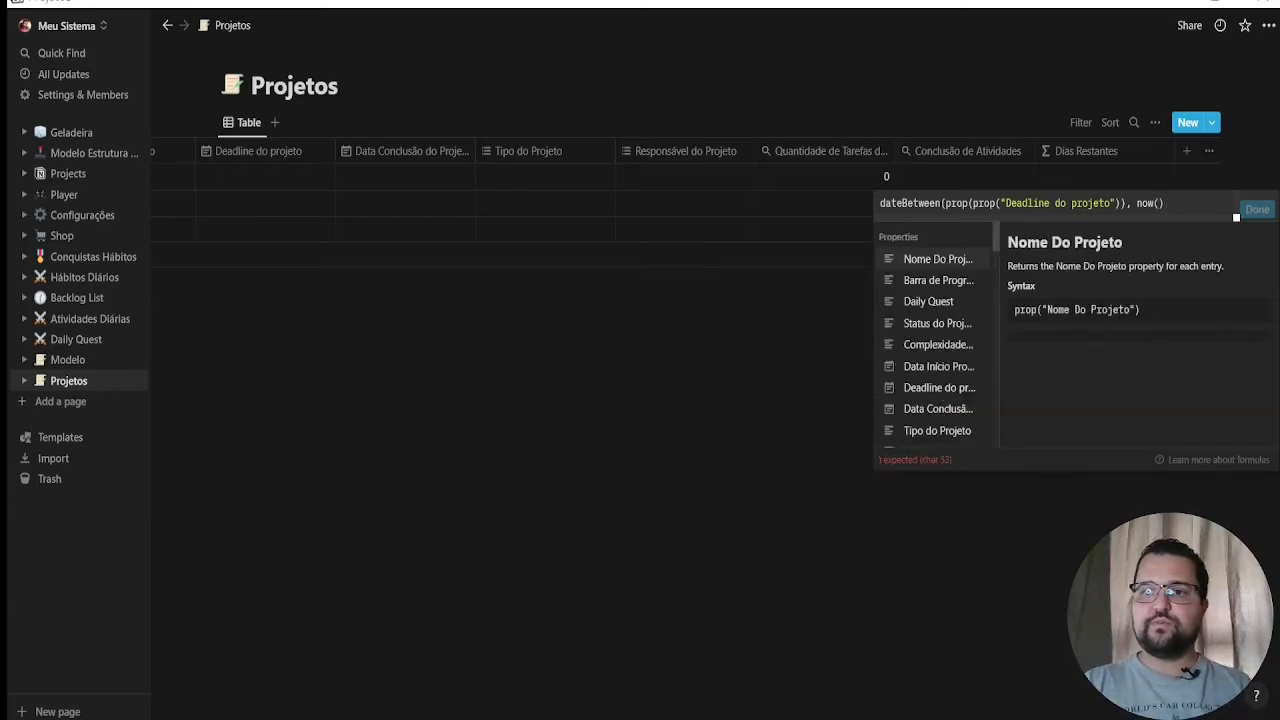
{"action": "type", "text": ", "}
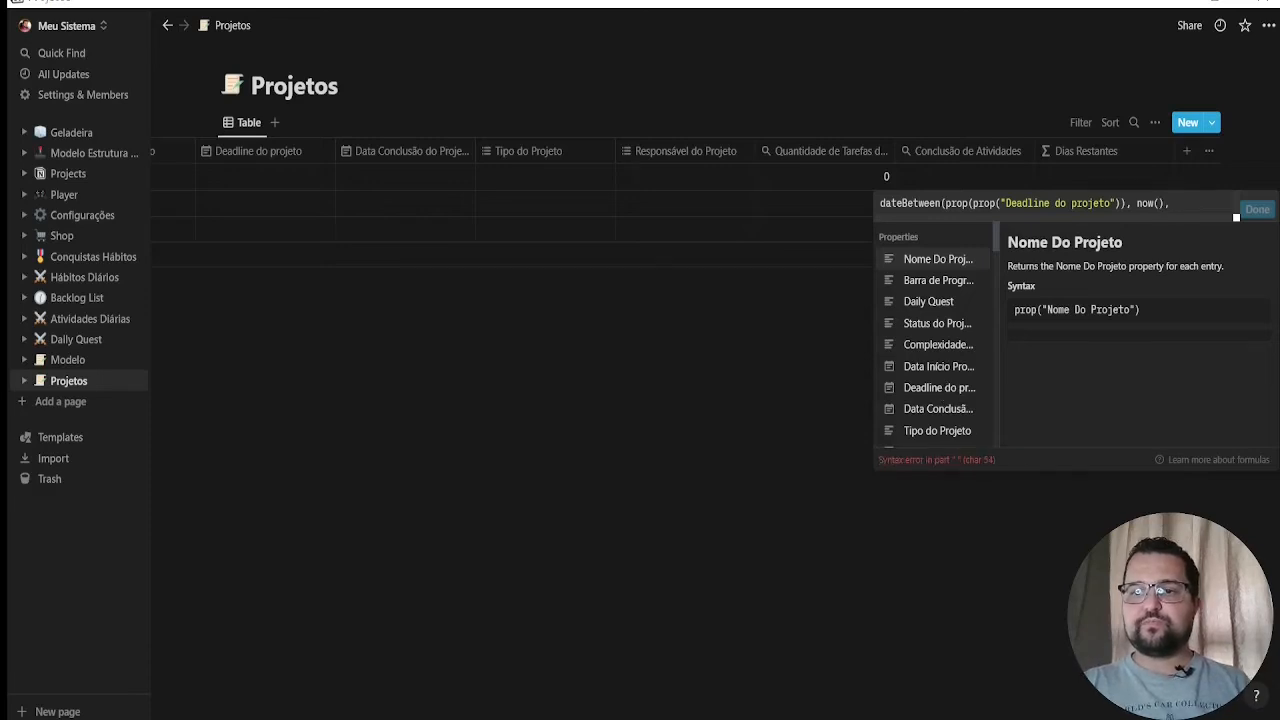
{"action": "type", "text": "\"da"}
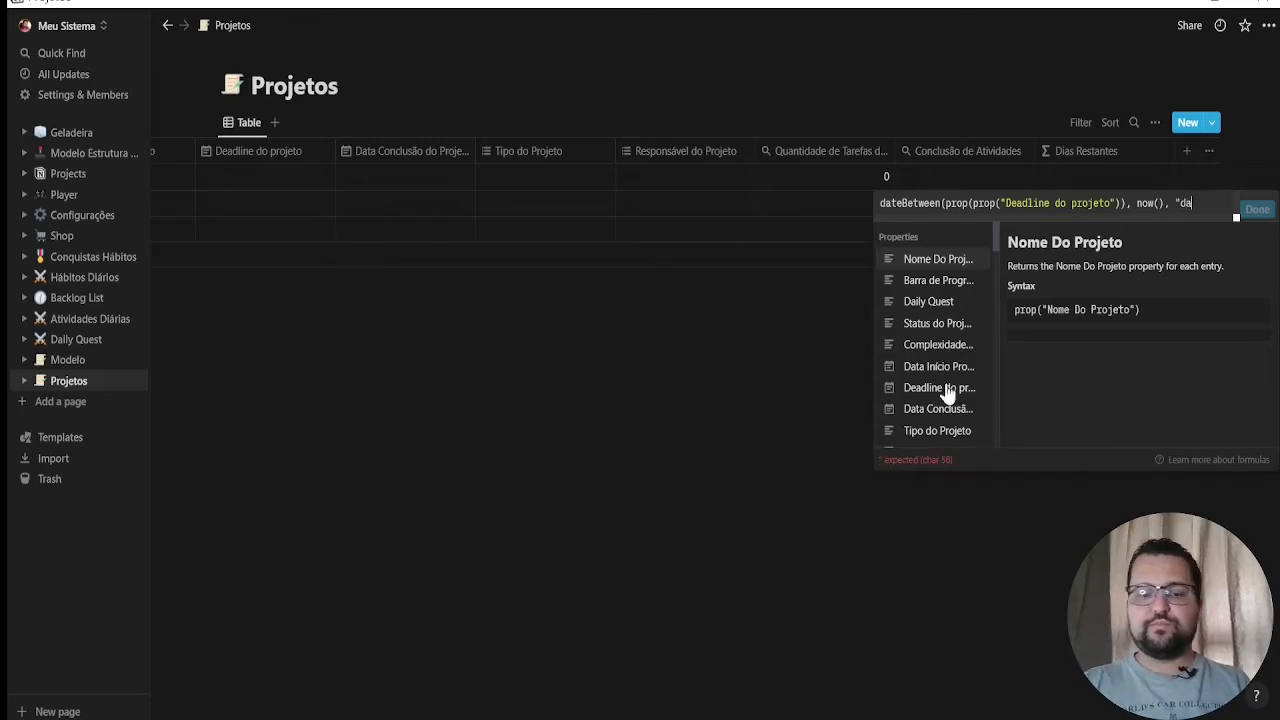
{"action": "type", "text": "ys\""}
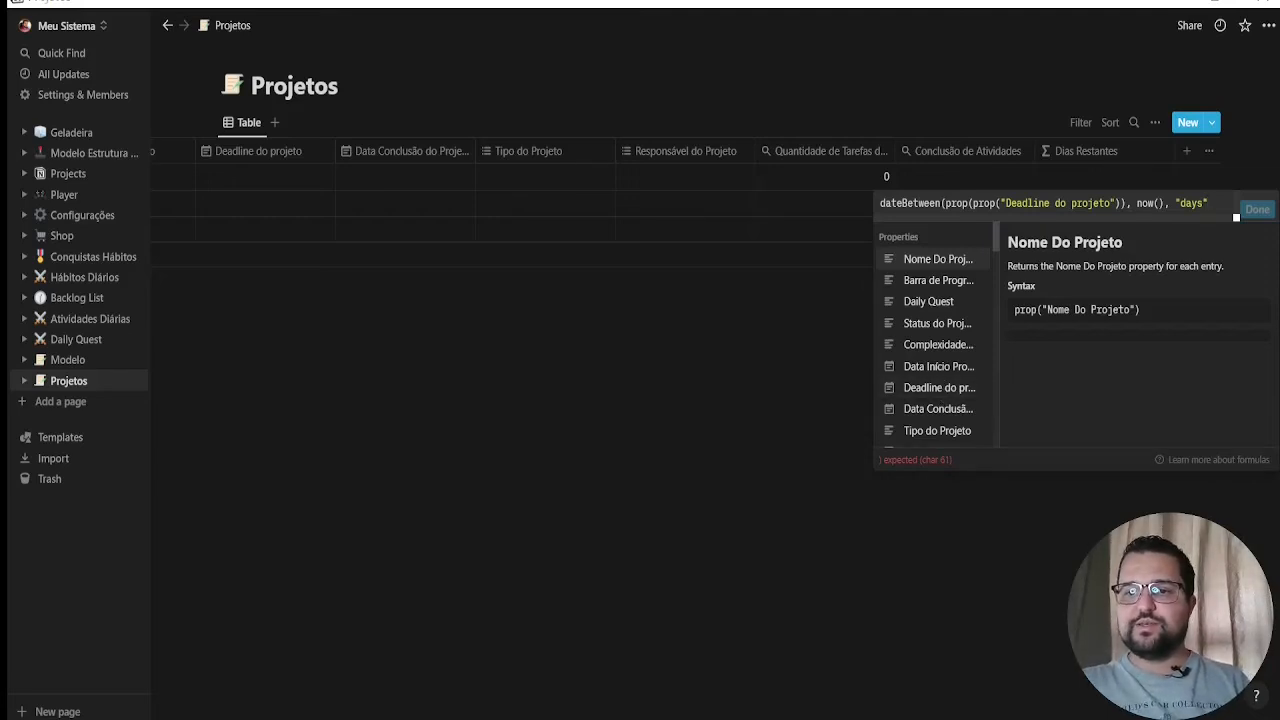
{"action": "type", "text": ")"}
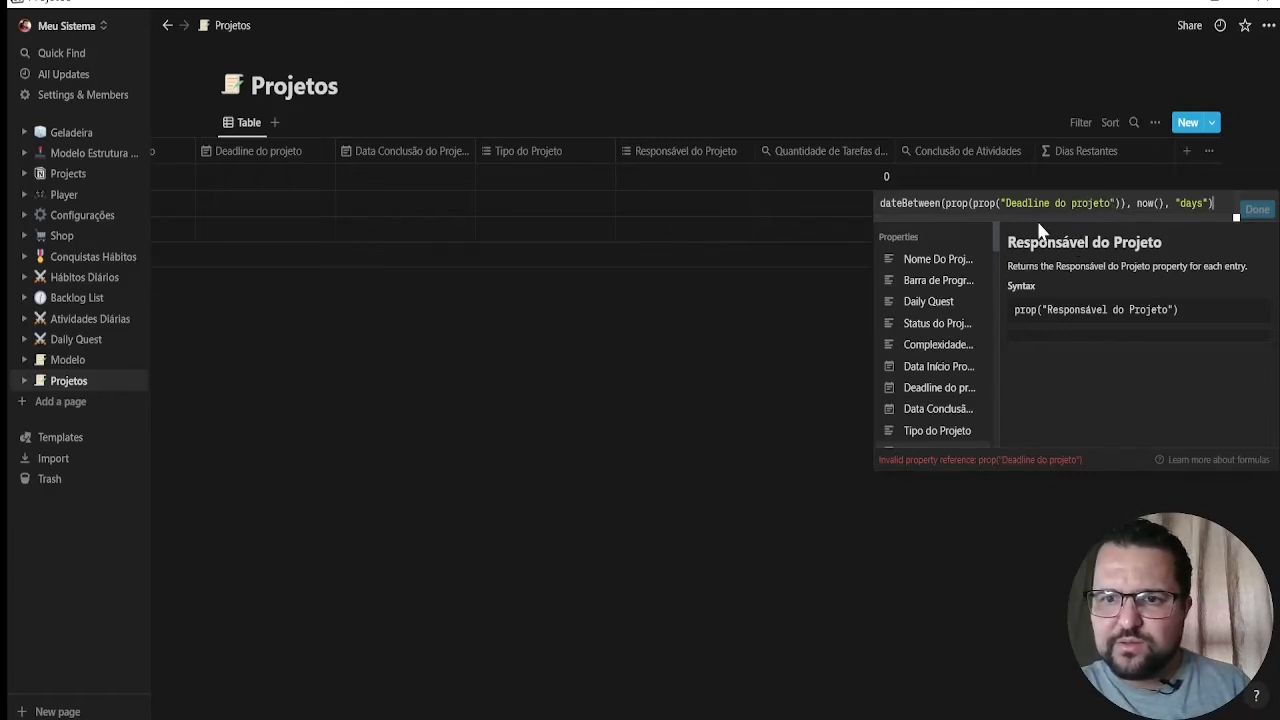
Remove the duplicate prop wrapper so the formula reads dateBetween(prop("Deadline do projeto"), now(), "days"), and save it
{"action": "left_click", "coordinate": [975, 207]}
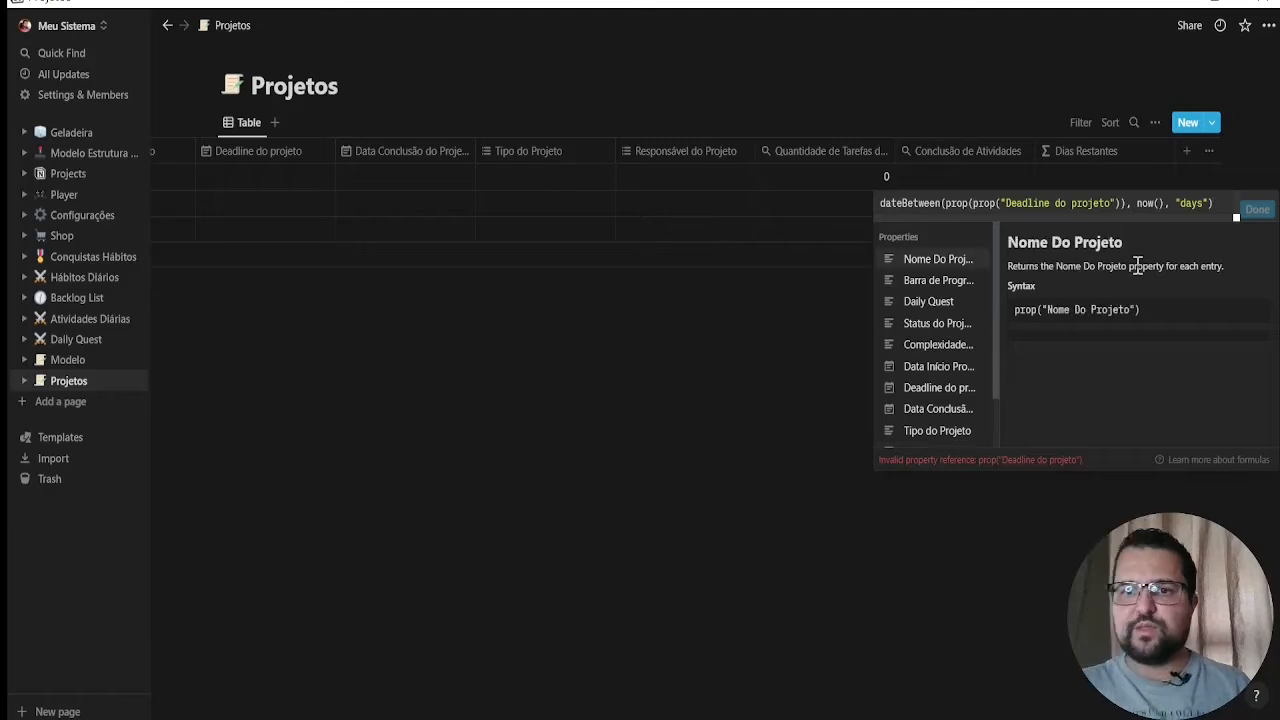
{"action": "key", "text": "BackSpace"}
{"action": "key", "text": "BackSpace"}
{"action": "key", "text": "BackSpace"}
{"action": "key", "text": "BackSpace"}
{"action": "key", "text": "BackSpace"}
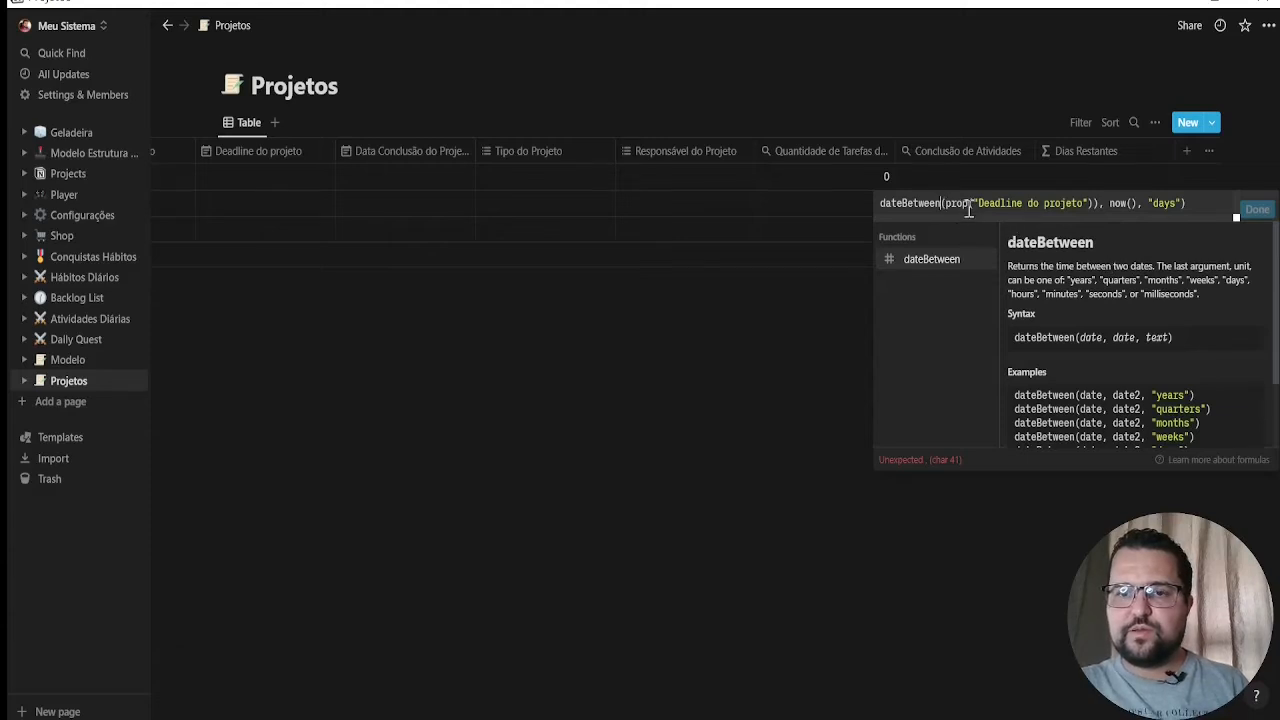
{"action": "left_click", "coordinate": [1097, 203]}
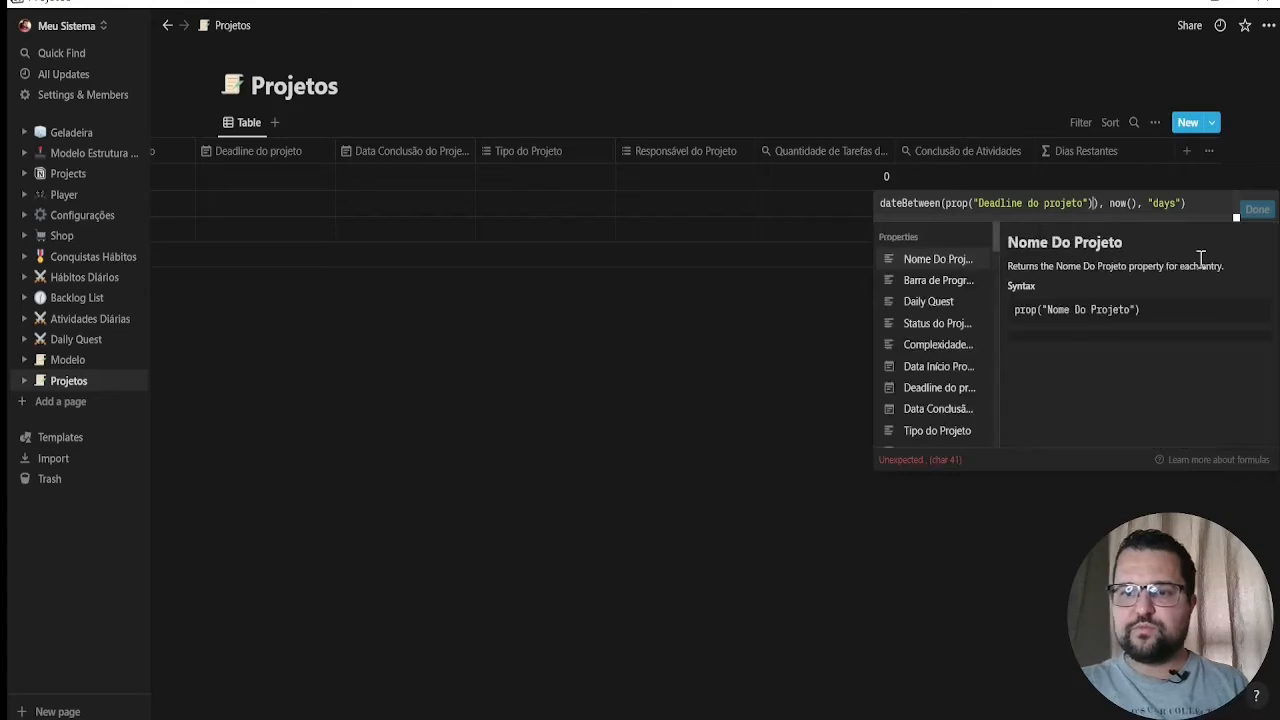
{"action": "key", "text": "BackSpace"}
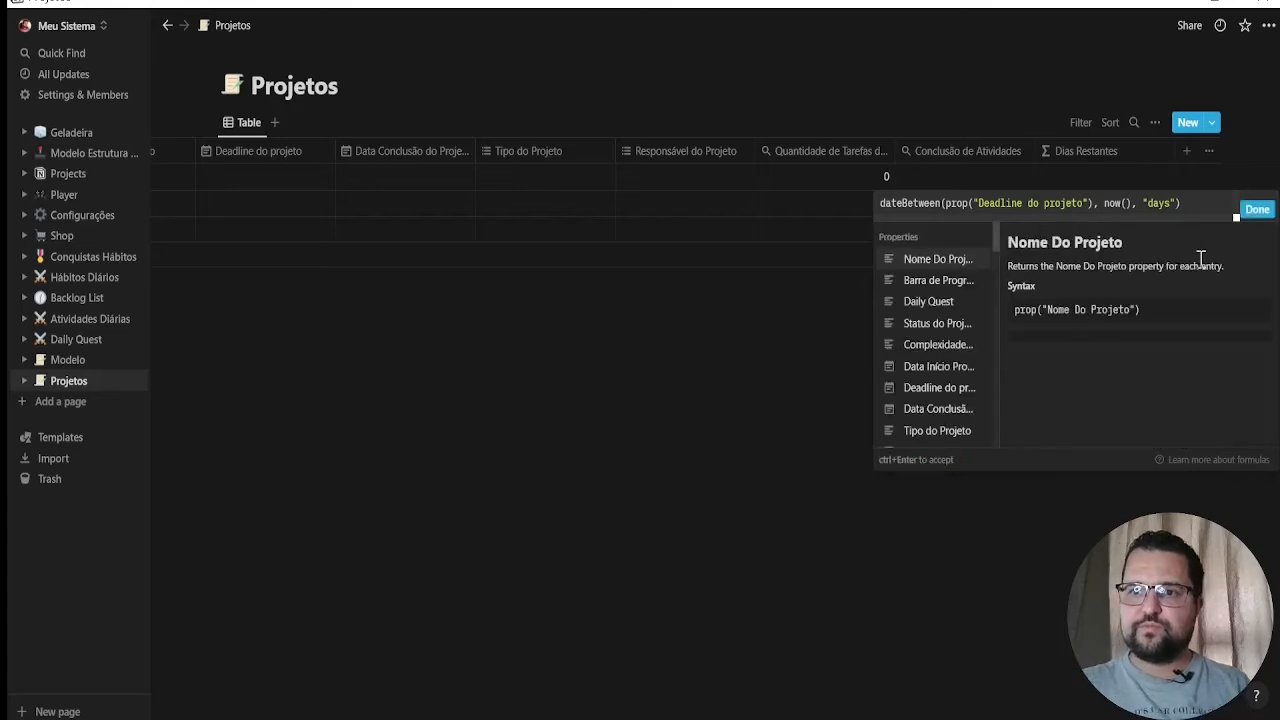
{"action": "left_click", "coordinate": [1257, 209]}
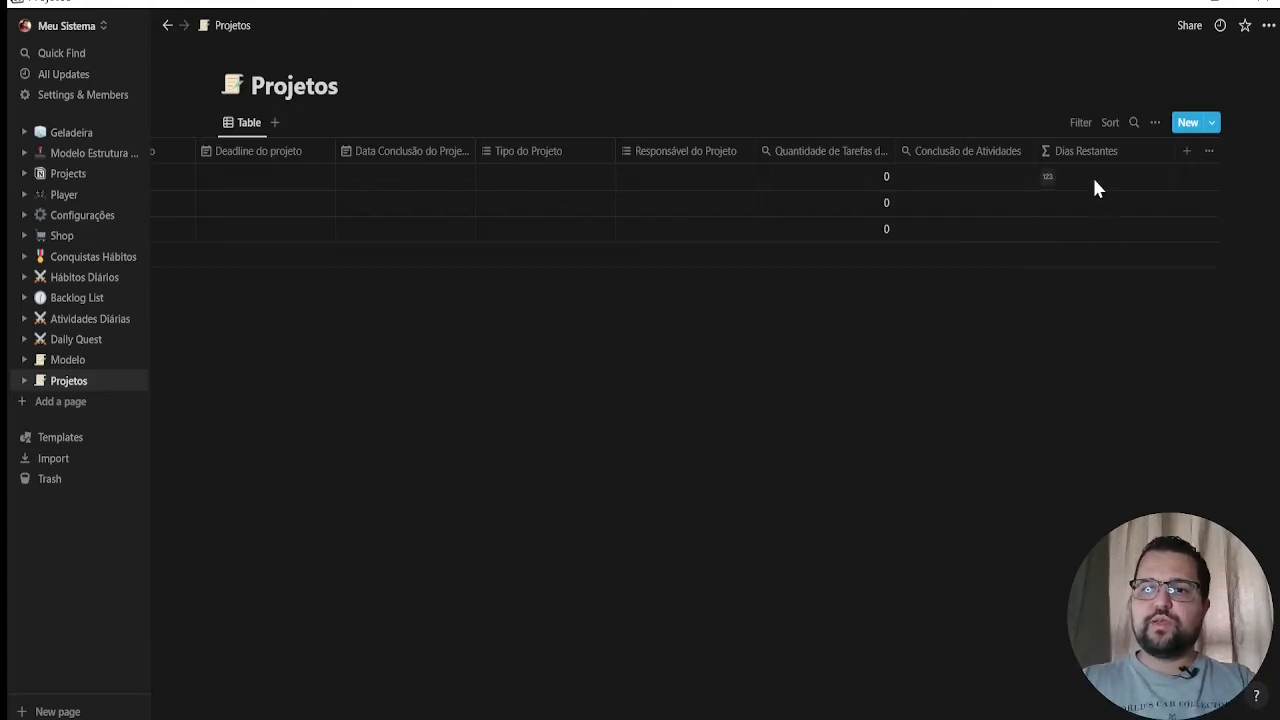
{"action": "left_click", "coordinate": [1120, 177]}
{"action": "key", "text": "Escape"}
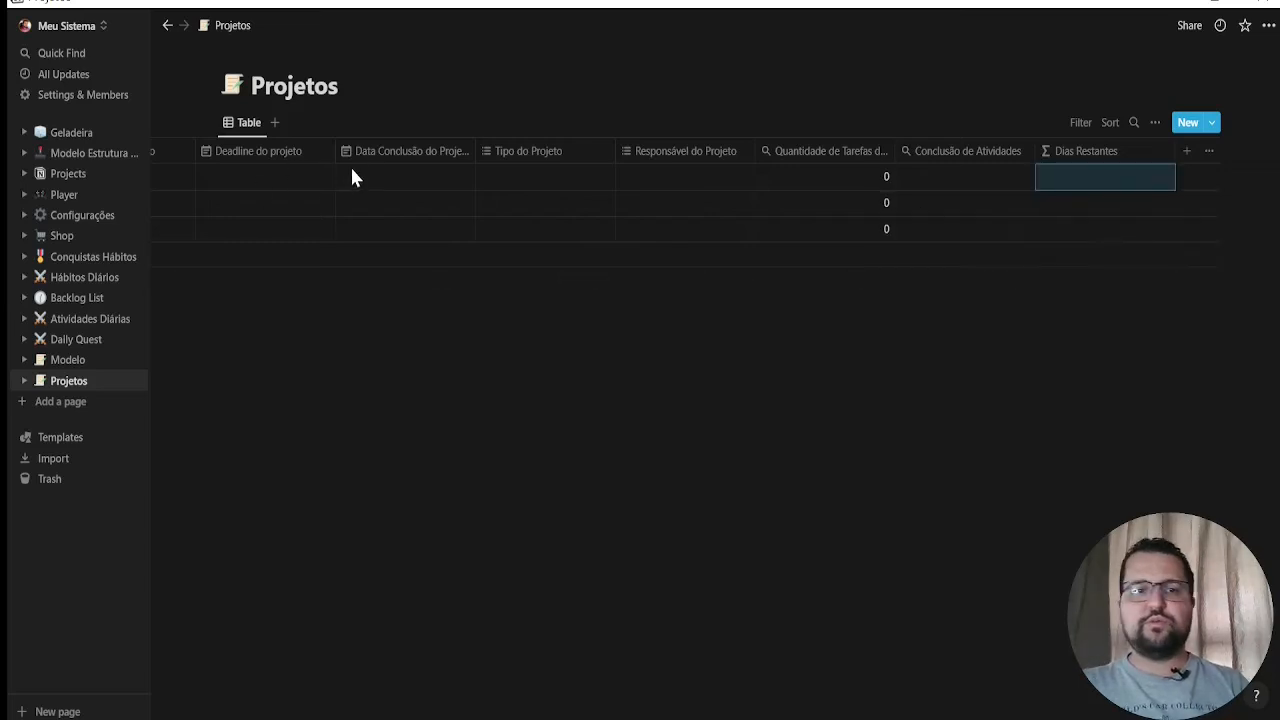
Set the first project's Deadline do projeto to August 31, 2022
{"action": "left_click", "coordinate": [251, 183]}
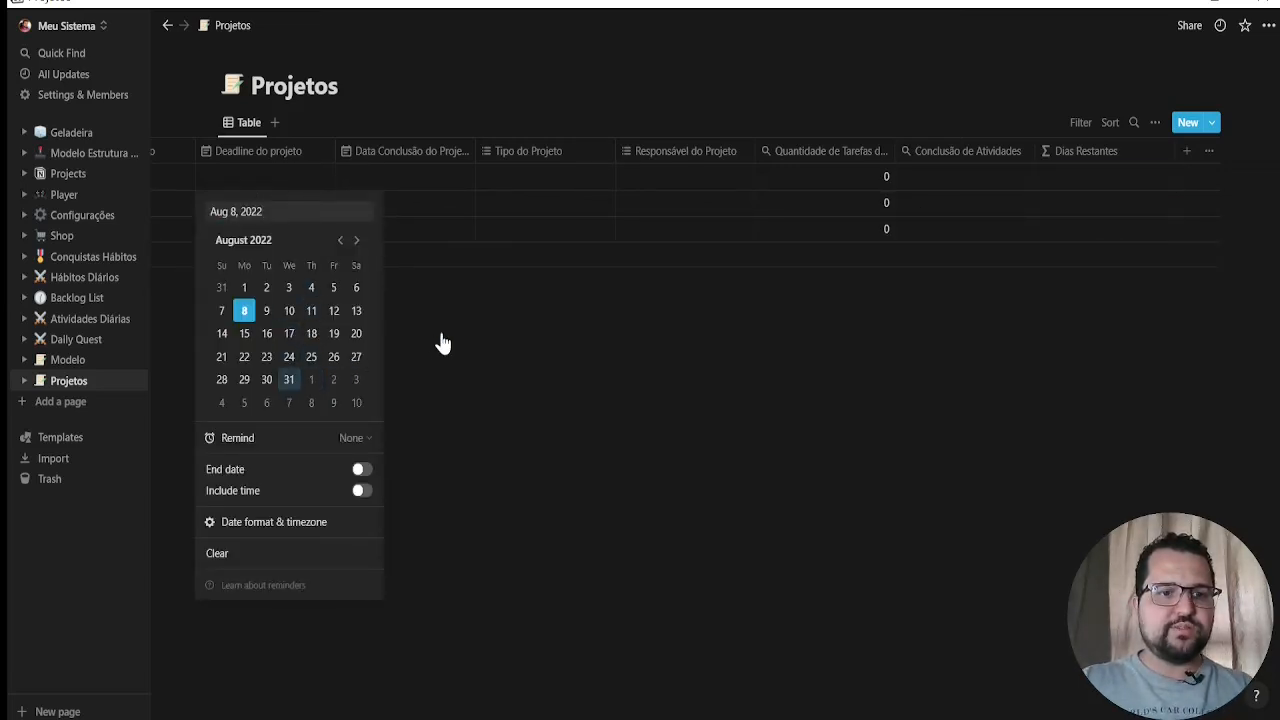
{"action": "left_click", "coordinate": [289, 379]}
{"action": "left_click", "coordinate": [168, 176]}
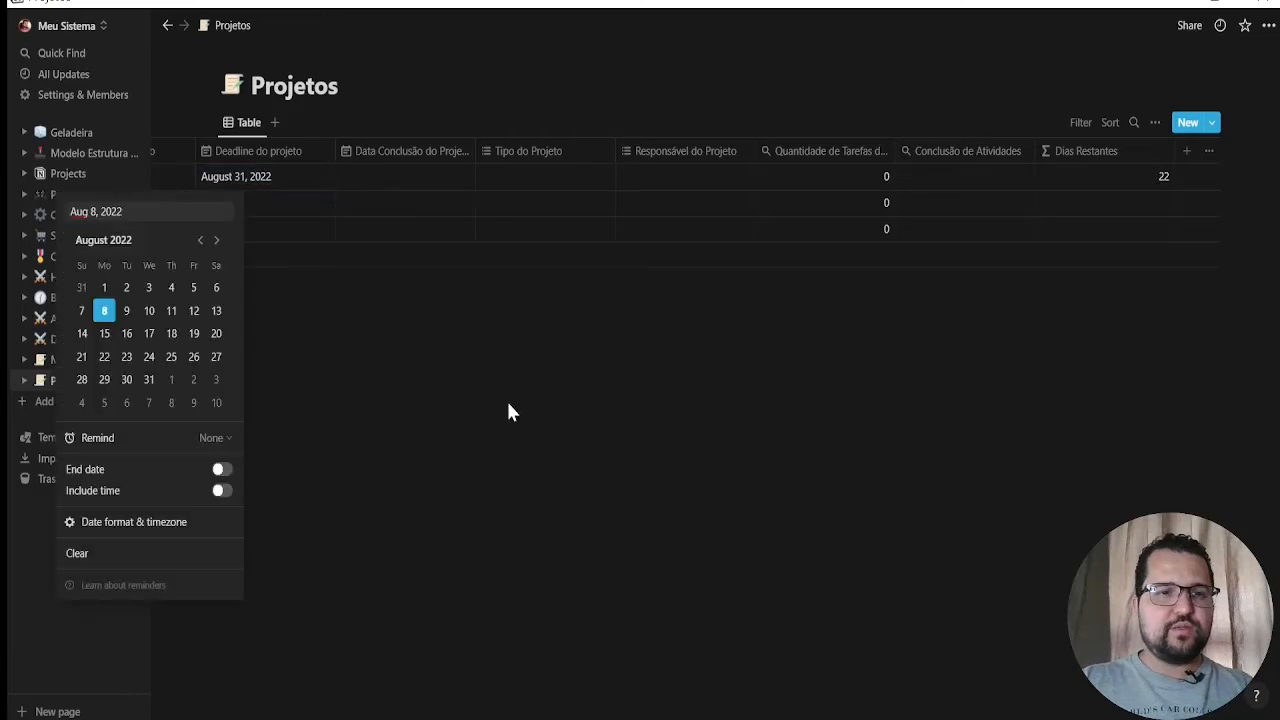
{"action": "key", "text": "Escape"}
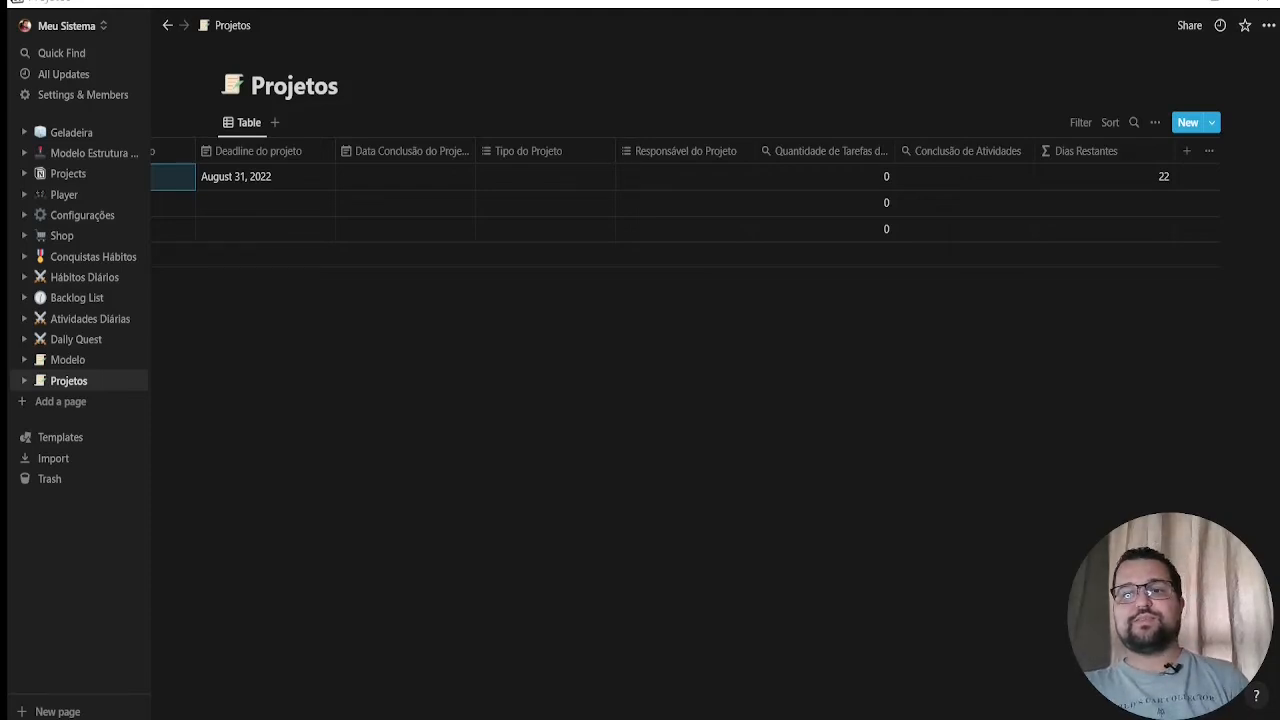
Add a property named "Status Prazo Projeto" and set its type to Formula
{"action": "left_click", "coordinate": [1187, 151]}
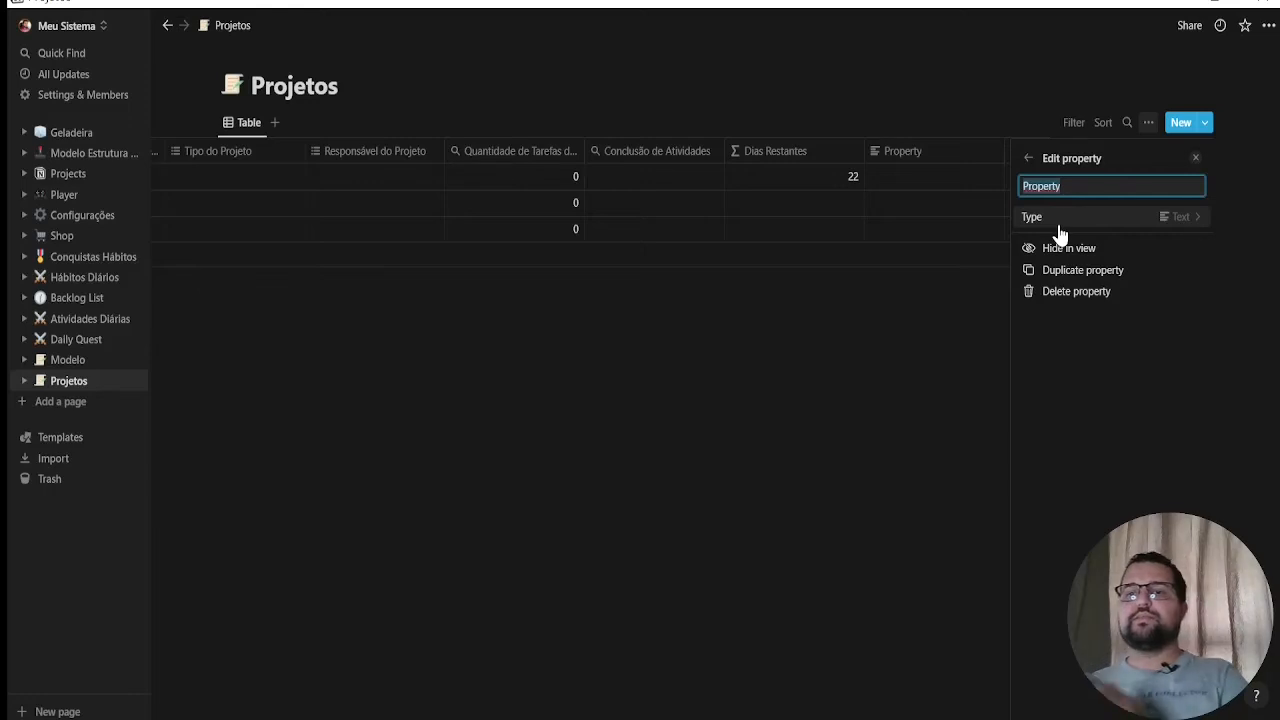
{"action": "type", "text": "S"}
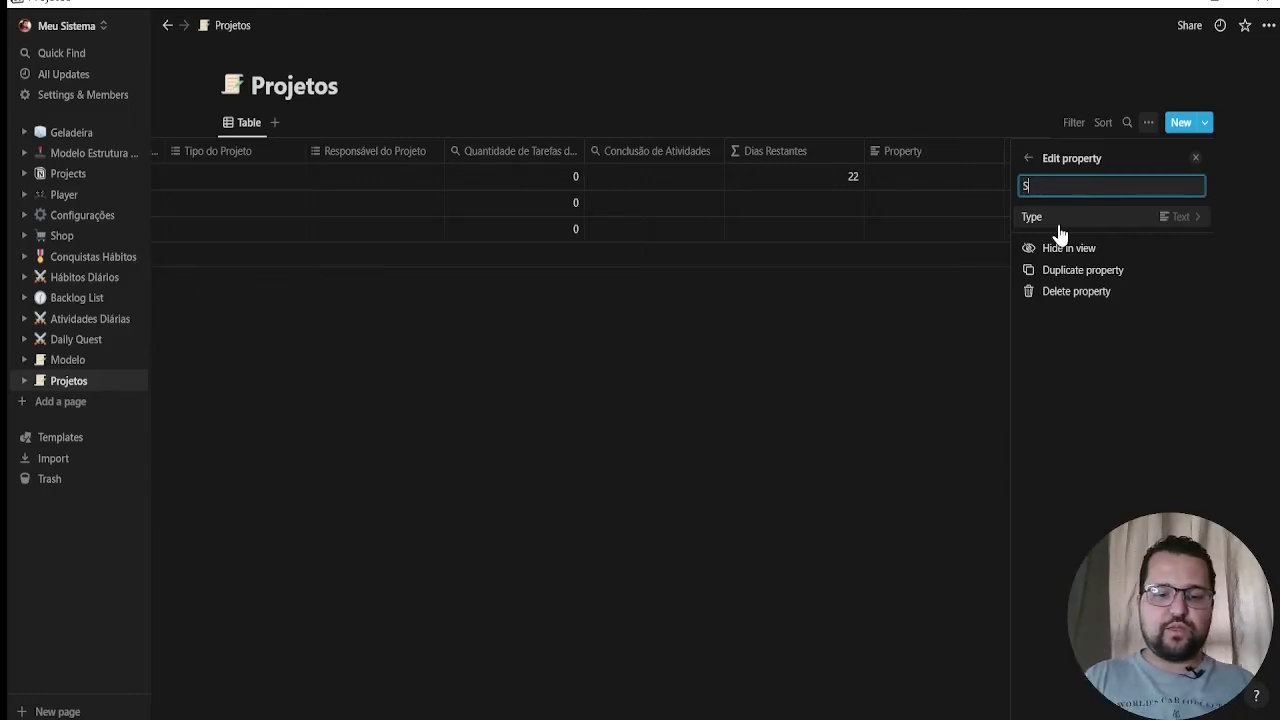
{"action": "type", "text": "tatus "}
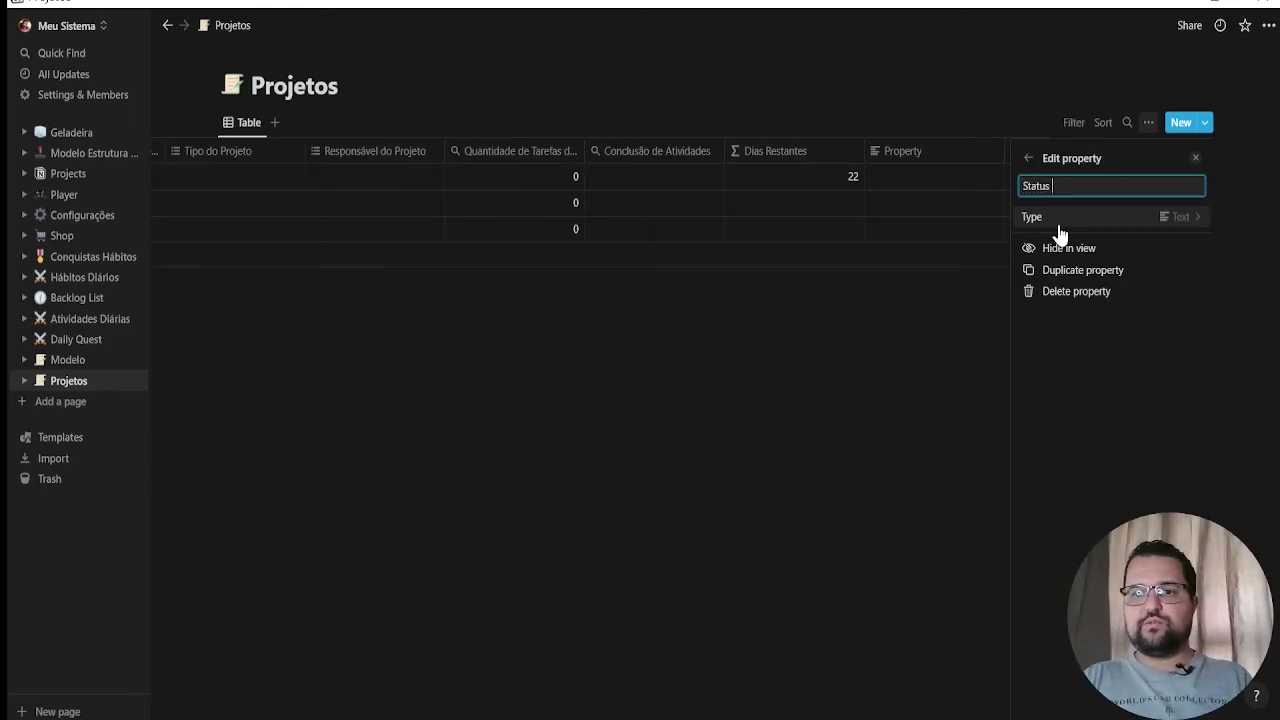
{"action": "type", "text": "Prazo Projeto"}
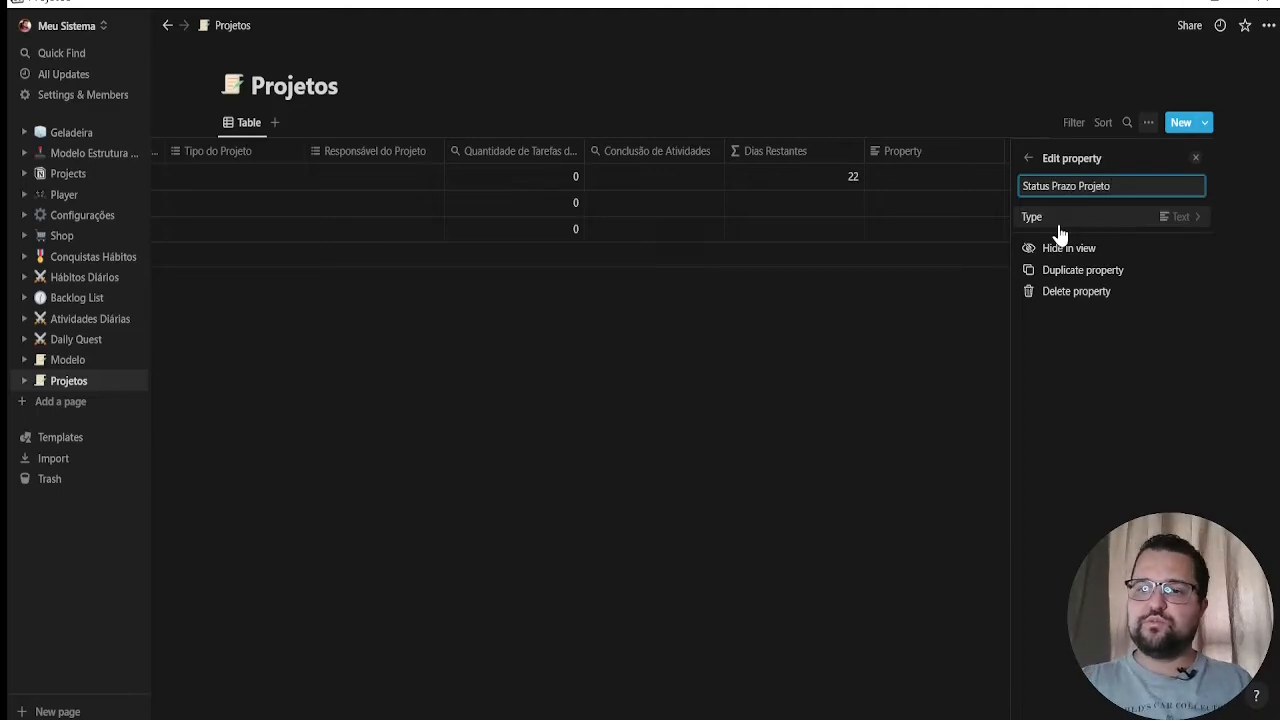
{"action": "left_click", "coordinate": [1060, 226]}
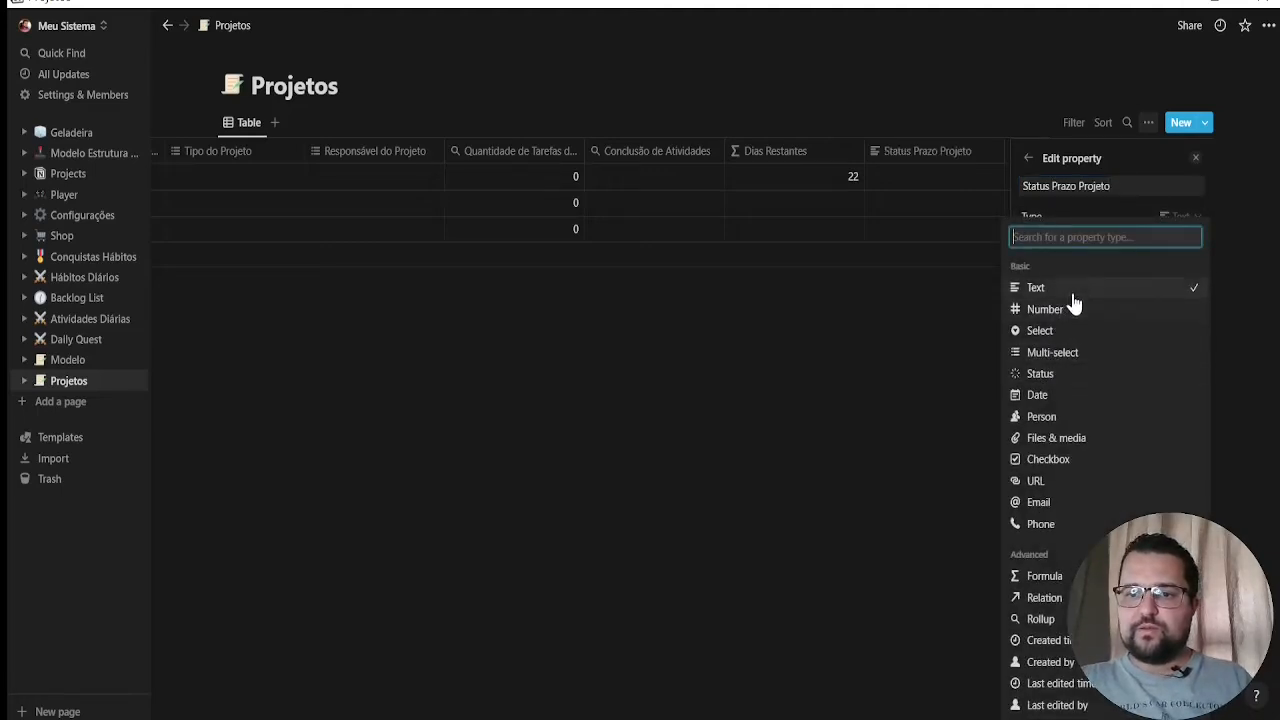
{"action": "left_click", "coordinate": [1047, 575]}
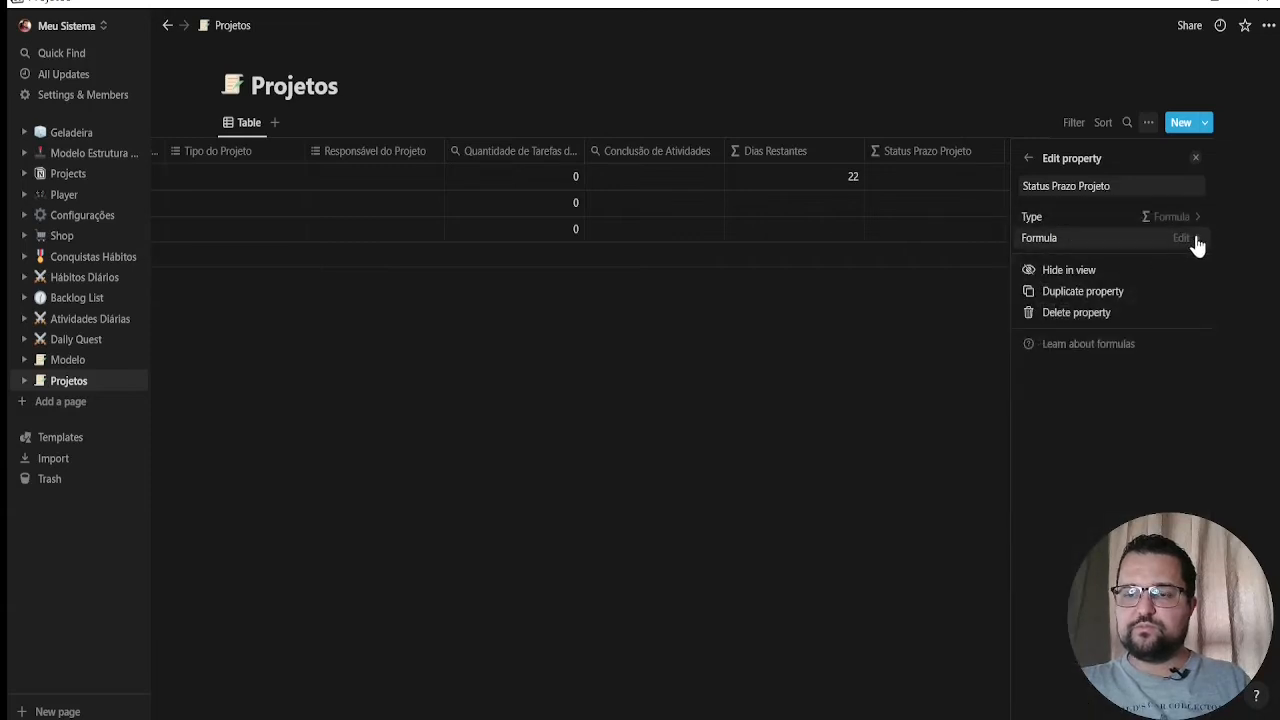
{"action": "left_click", "coordinate": [863, 337]}
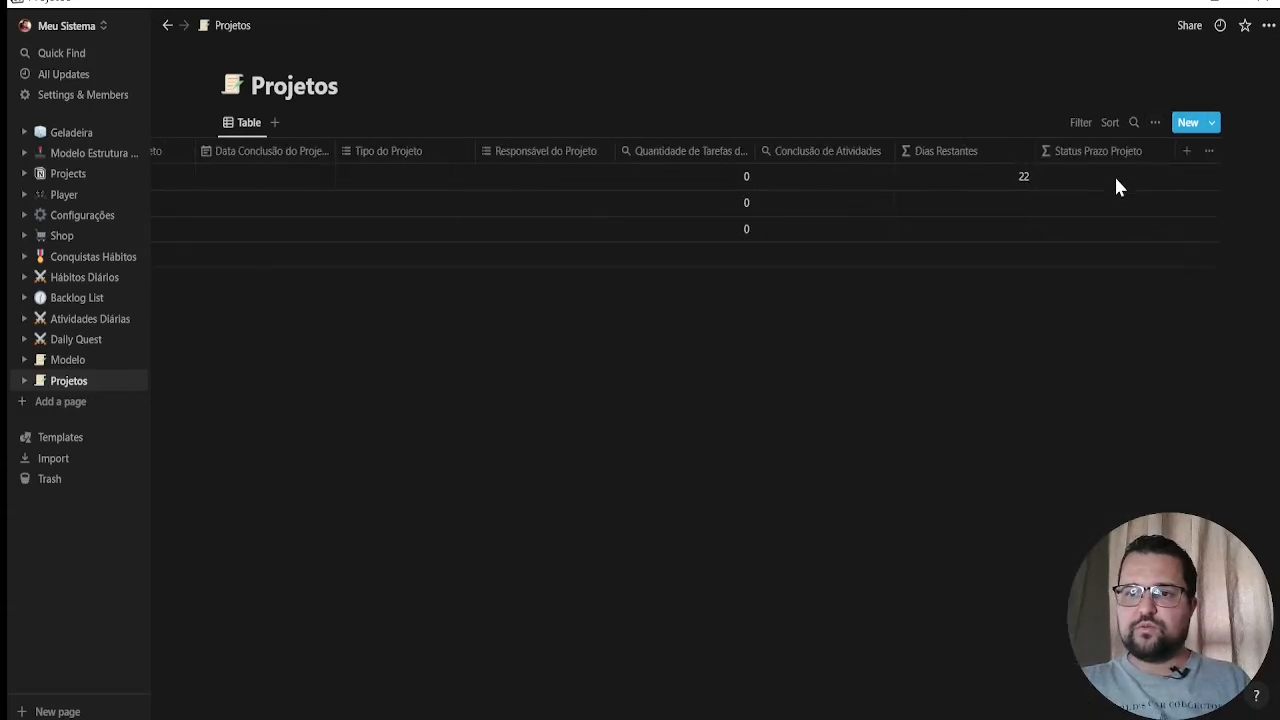
Enter the nested "OVERDUE" / "GOT TIME" / "DUE" condition as the Status Prazo Projeto formula, with prop("Dias Restantes") in its < 0 test
{"action": "left_click", "coordinate": [1114, 176]}
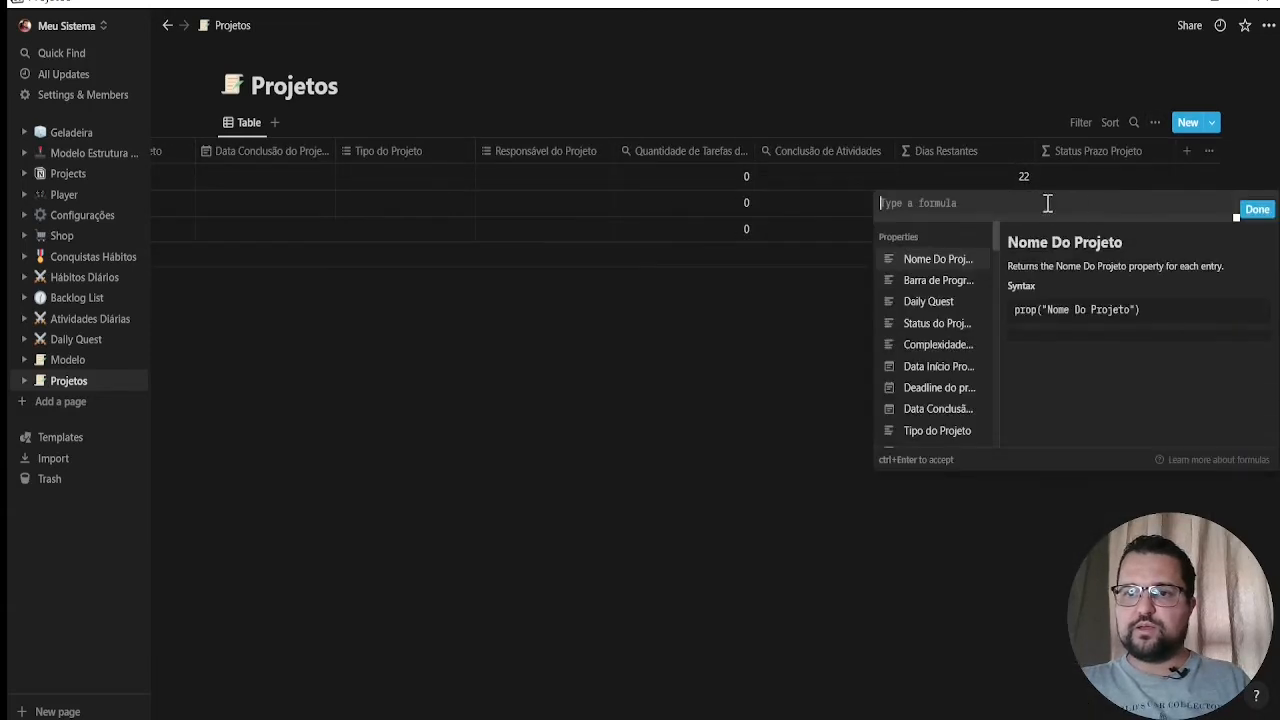
{"action": "left_click", "coordinate": [918, 205]}
{"action": "key", "text": "shift+Right"}
{"action": "key", "text": "shift+Right"}
{"action": "key", "text": "shift+Right"}
{"action": "key", "text": "shift+Right"}
{"action": "key", "text": "shift+Right"}
{"action": "key", "text": "shift+Right"}
{"action": "key", "text": "shift+Right"}
{"action": "key", "text": "shift+Right"}
{"action": "key", "text": "shift+Right"}
{"action": "key", "text": "shift+Right"}
{"action": "key", "text": "shift+Right"}
{"action": "key", "text": "shift+Right"}
{"action": "key", "text": "shift+Right"}
{"action": "key", "text": "shift+Right"}
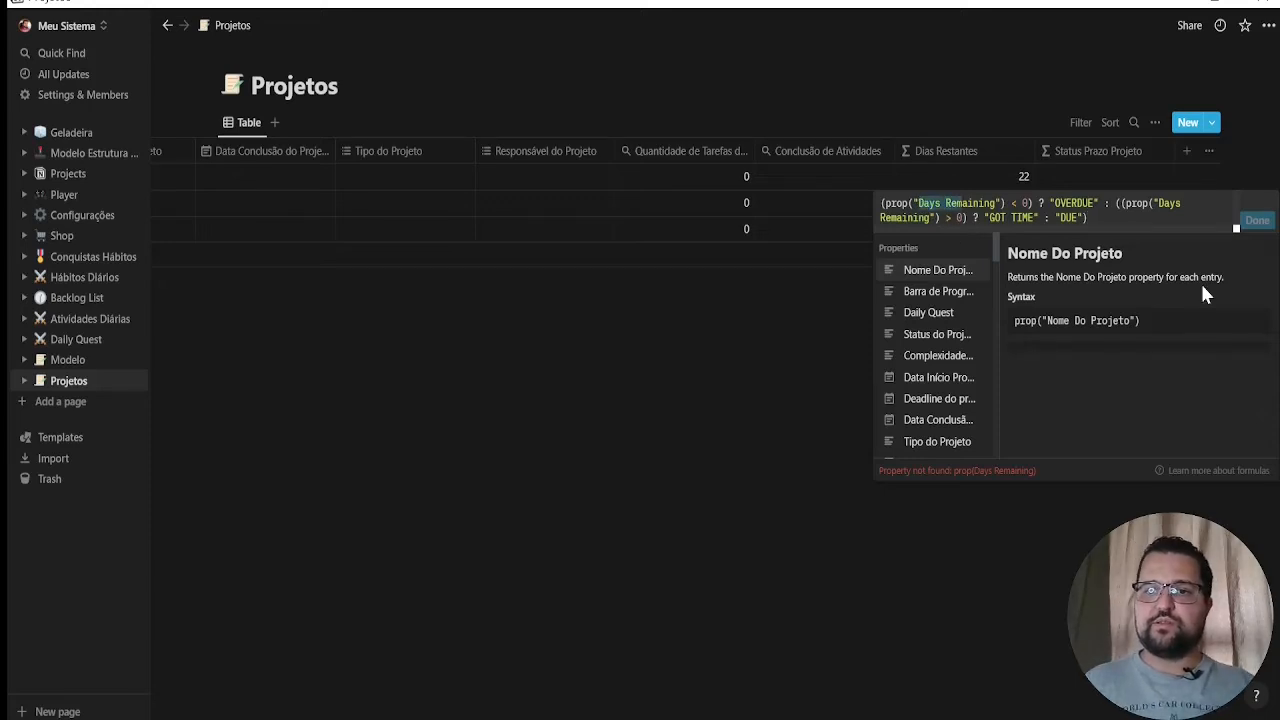
{"action": "type", "text": "Dias R"}
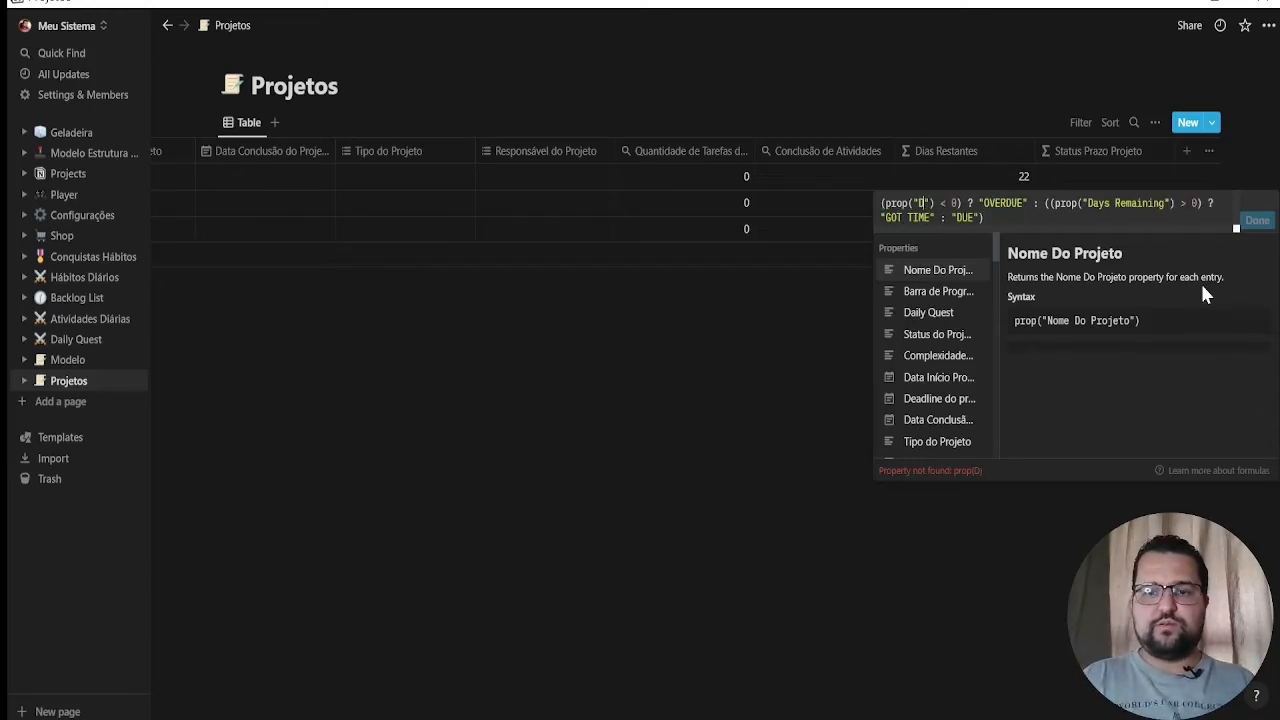
{"action": "type", "text": "estantes"}
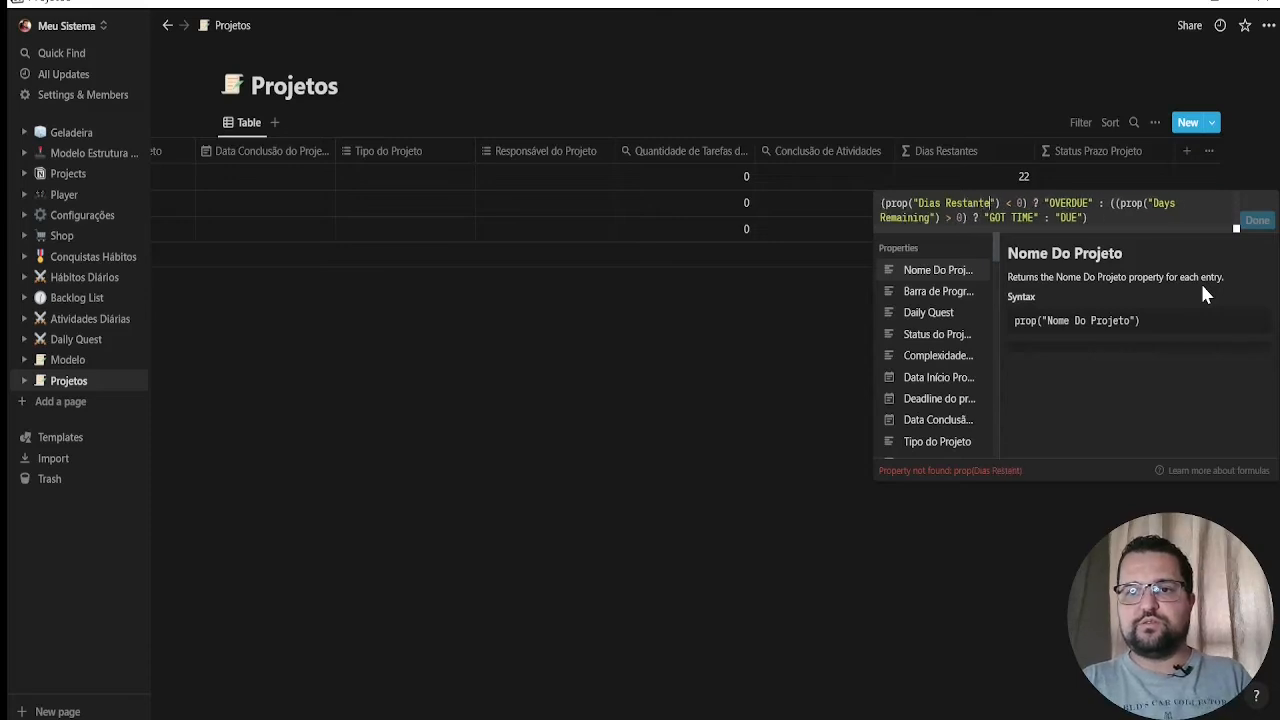
Replace "Days Remaining" with "Dias Restantes" in the formula's > 0 test and save the formula
{"action": "left_click", "coordinate": [1162, 204]}
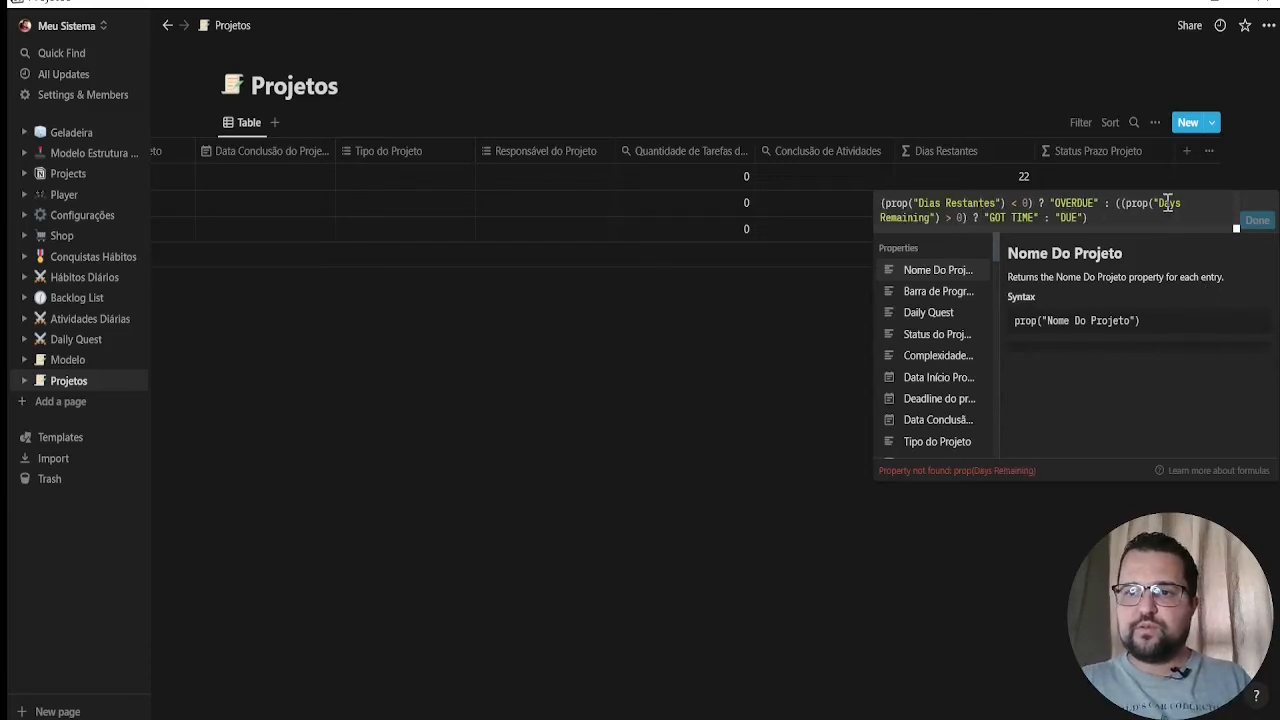
{"action": "left_click", "coordinate": [1161, 205]}
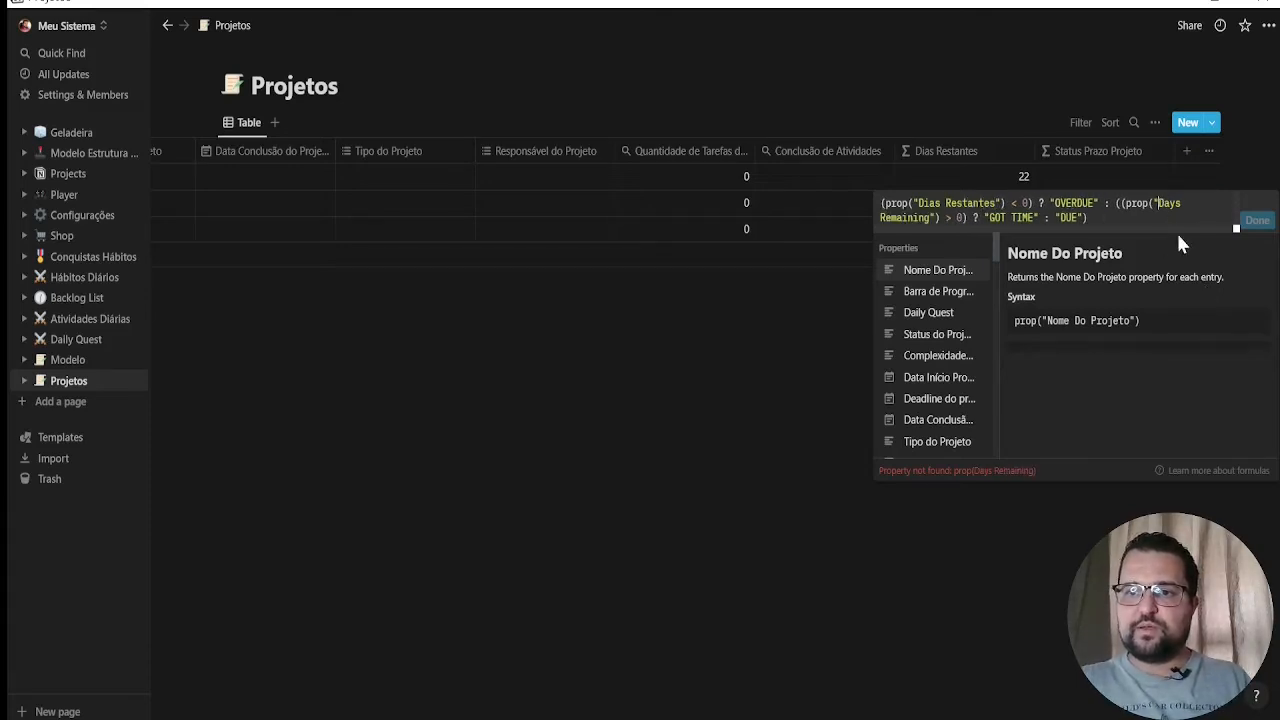
{"action": "left_click", "coordinate": [930, 218], "text": "shift"}
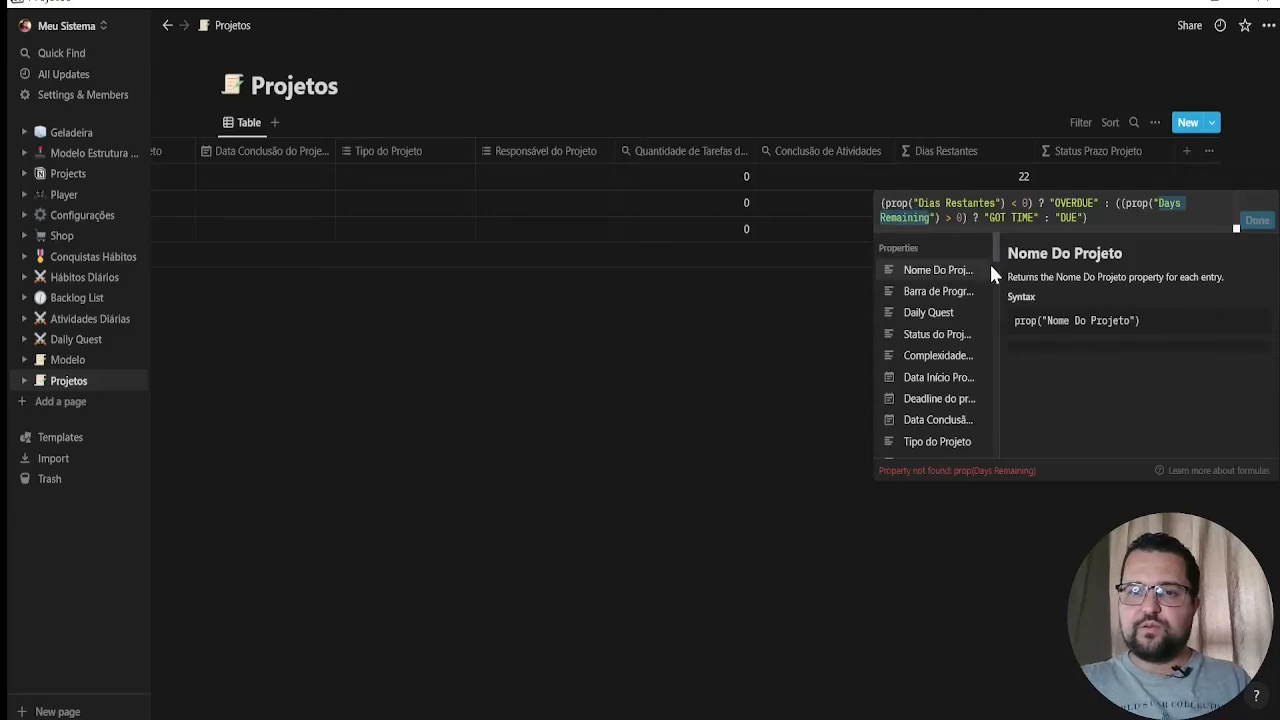
{"action": "type", "text": "Dias Restantes"}
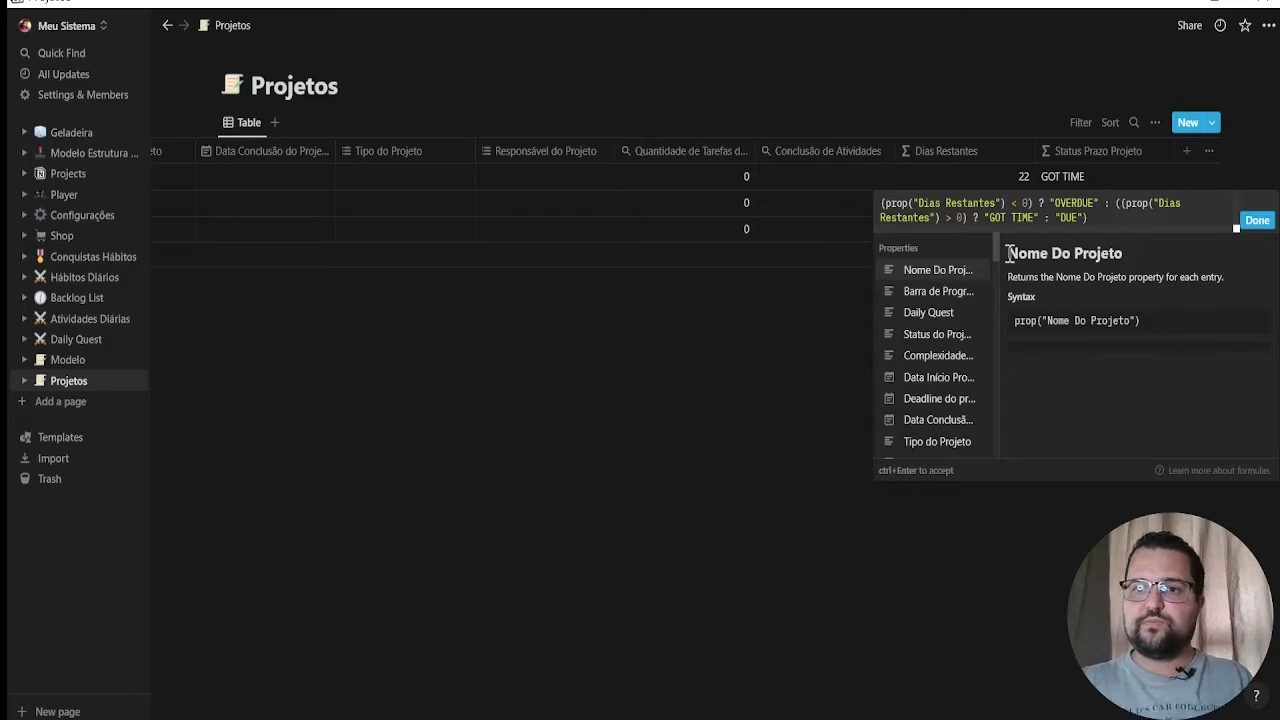
{"action": "left_click", "coordinate": [1260, 221]}
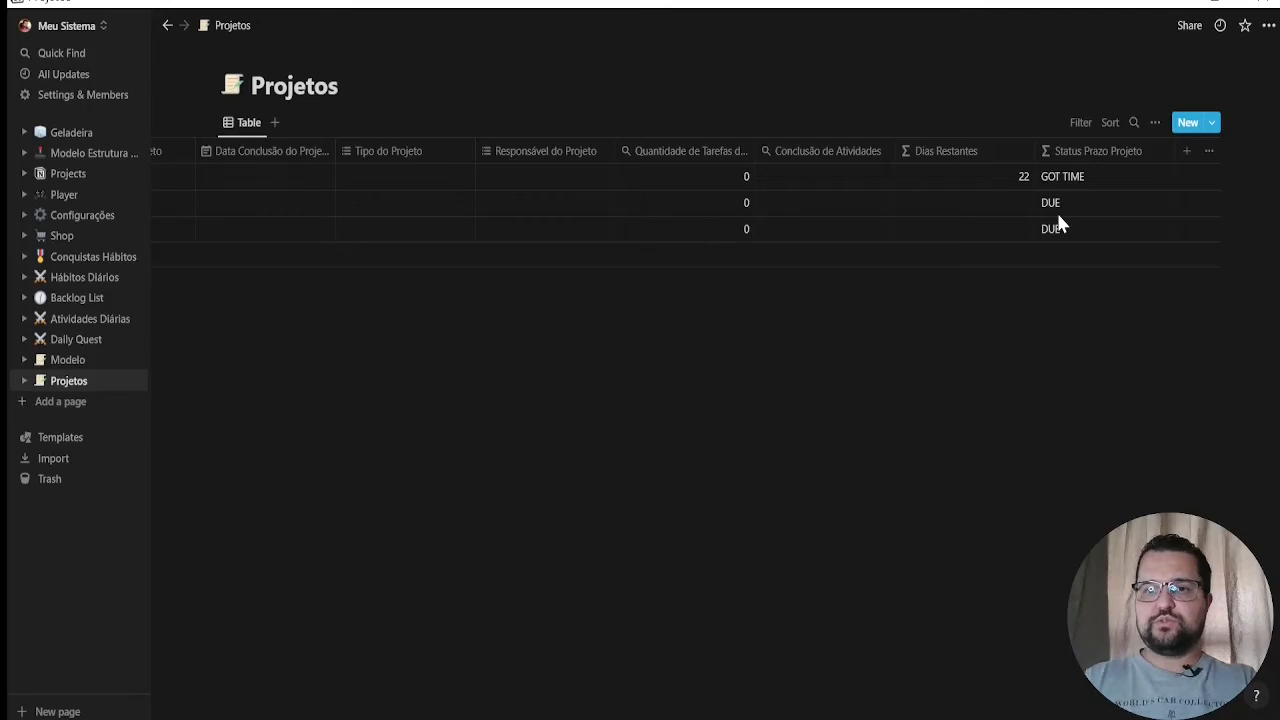
Set the first project's Deadline do projeto to August 7, 2022, and check its Dias Restantes and Status Prazo Projeto values
{"action": "scroll", "coordinate": [720, 700], "scroll_direction": "left", "scroll_amount": 10}
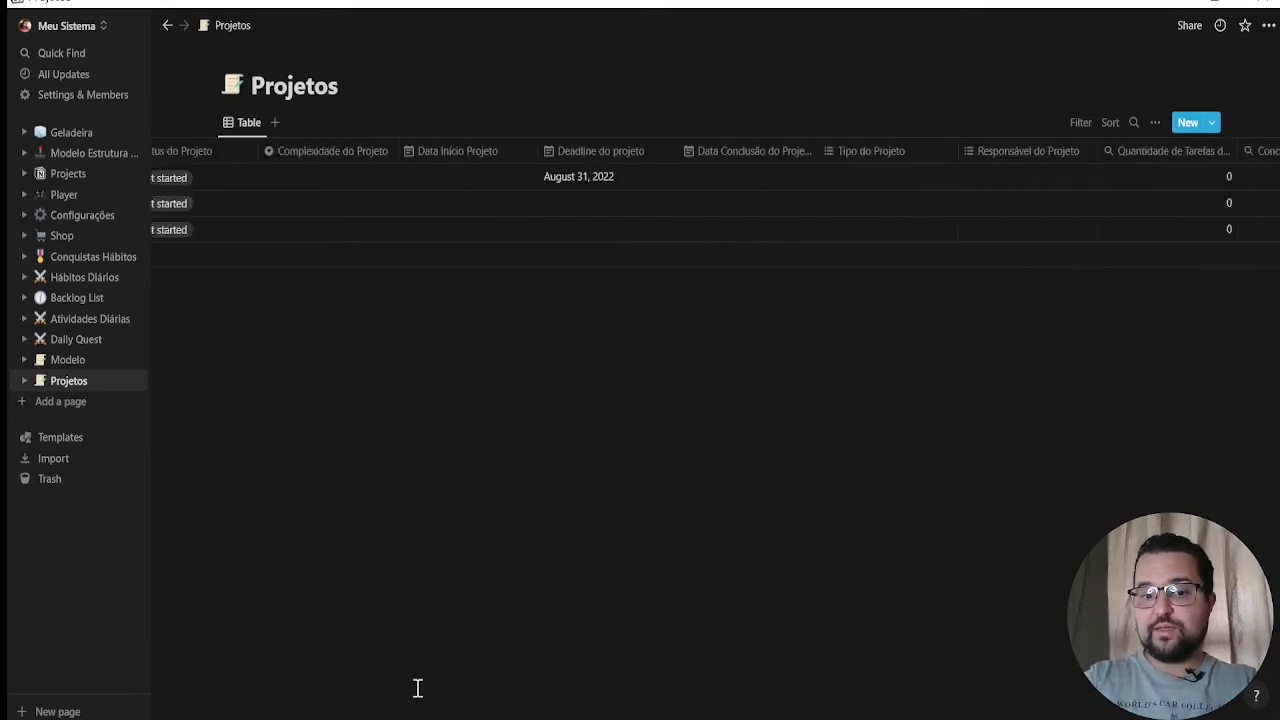
{"action": "left_click", "coordinate": [1000, 176]}
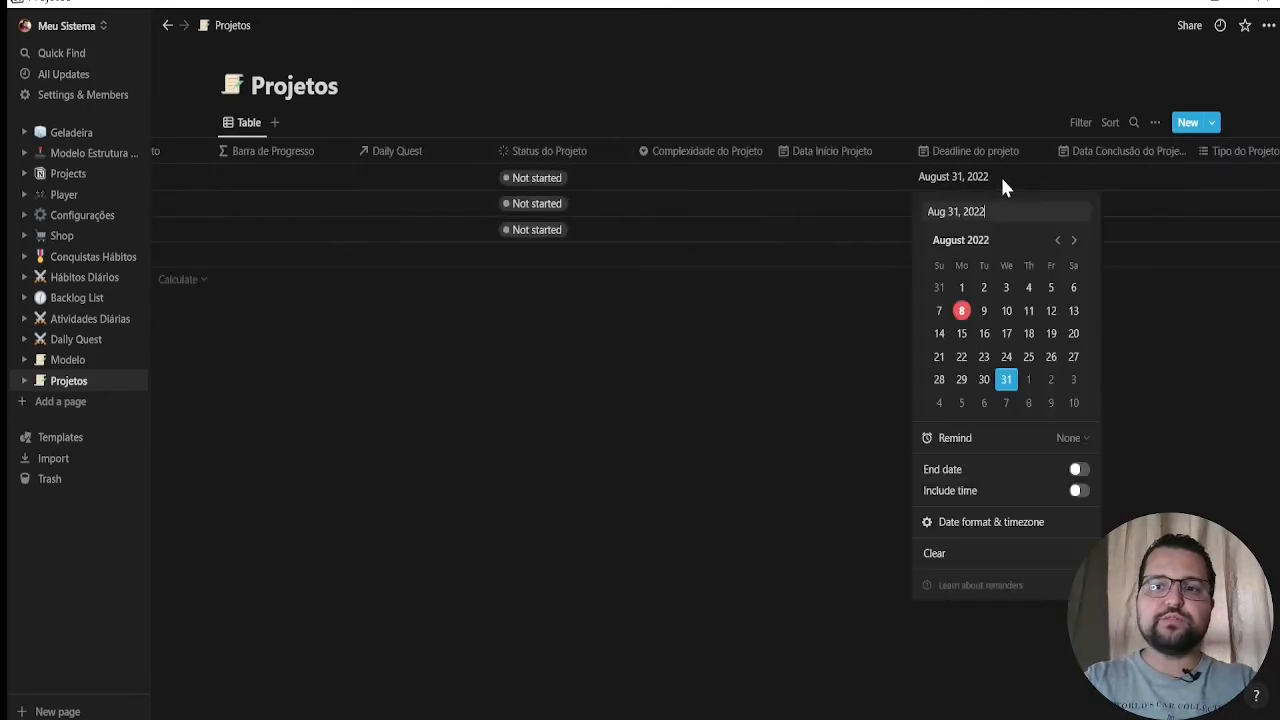
{"action": "left_click", "coordinate": [939, 311]}
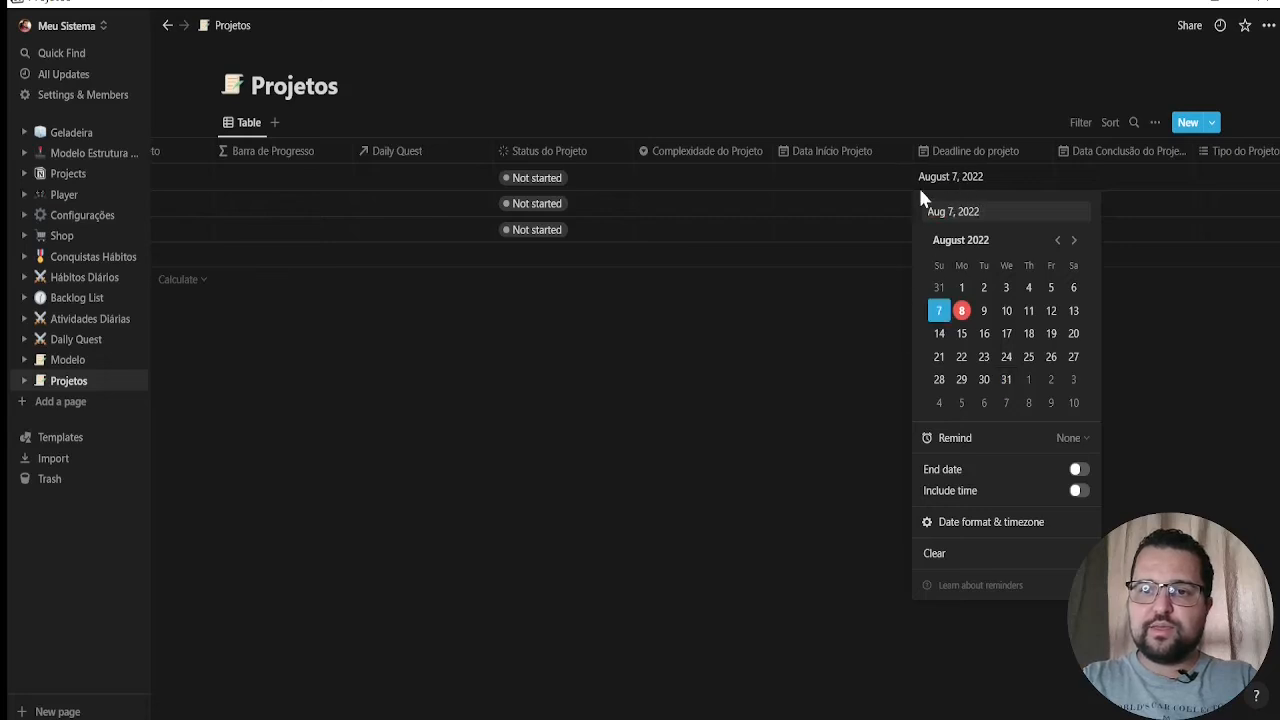
{"action": "key", "text": "Escape"}
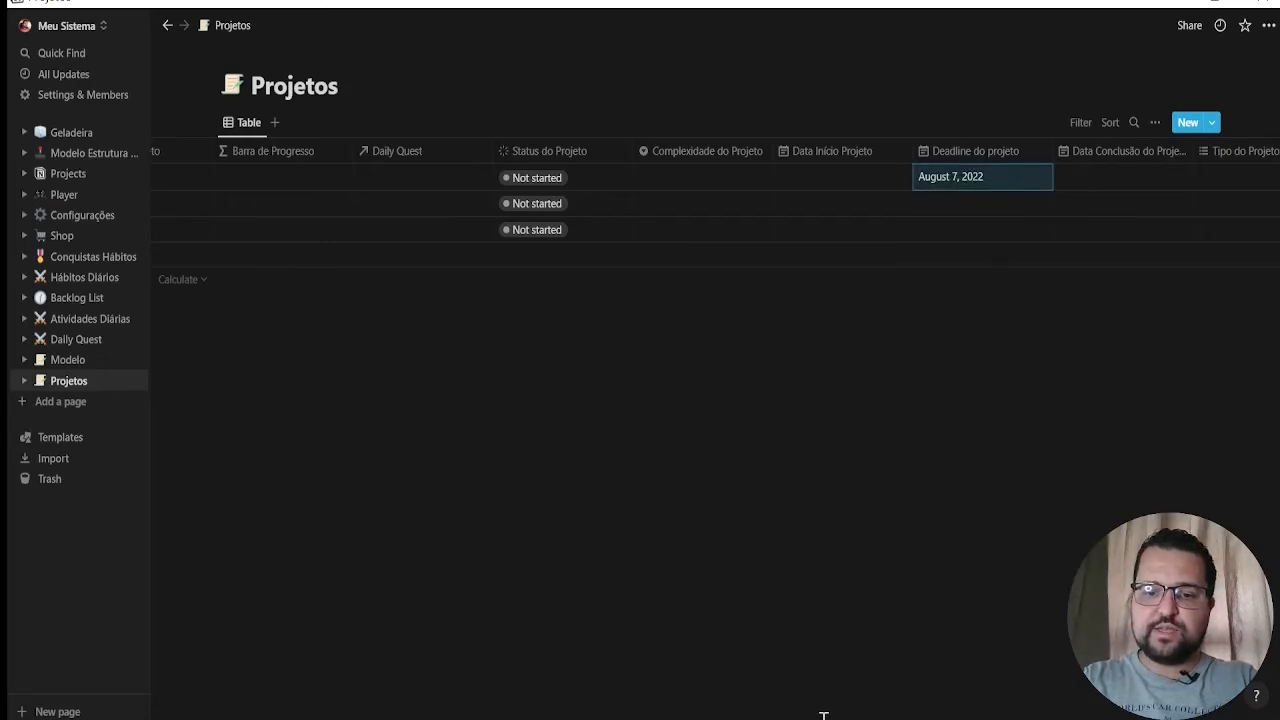
{"action": "scroll", "coordinate": [886, 700], "scroll_direction": "right", "scroll_amount": 10}
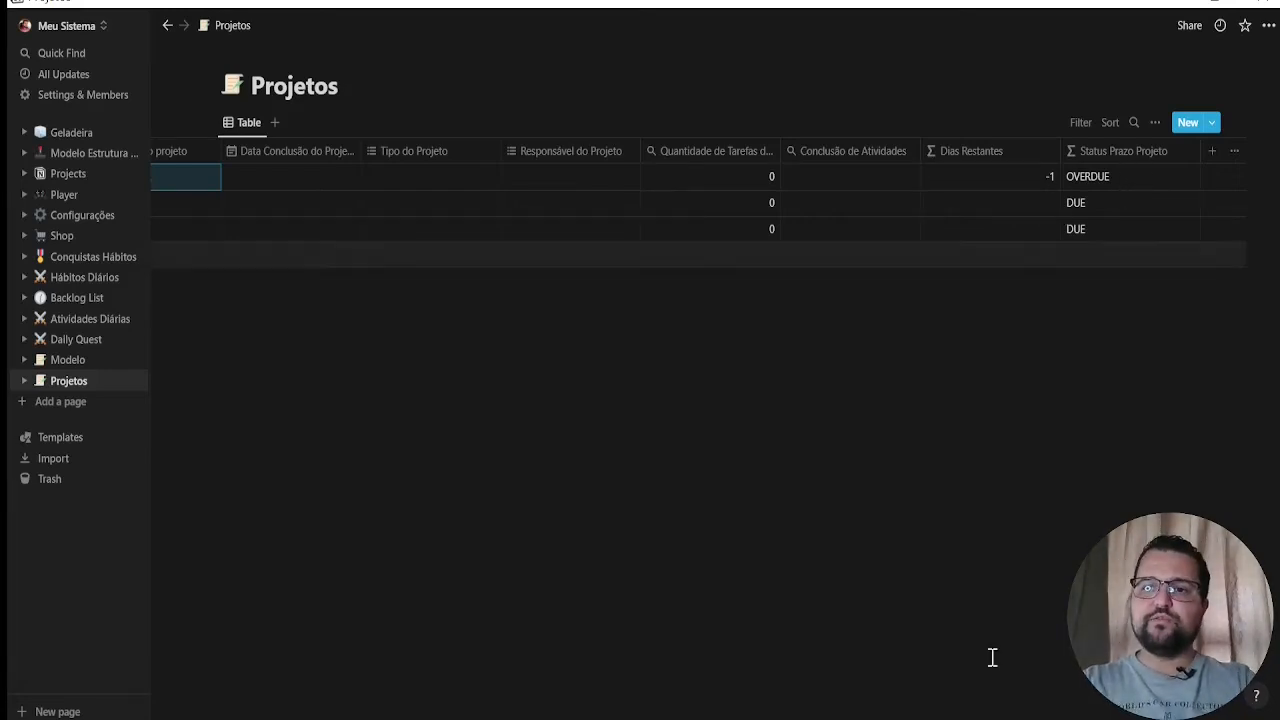
{"action": "left_click_drag", "start_coordinate": [997, 718], "coordinate": [1013, 718]}
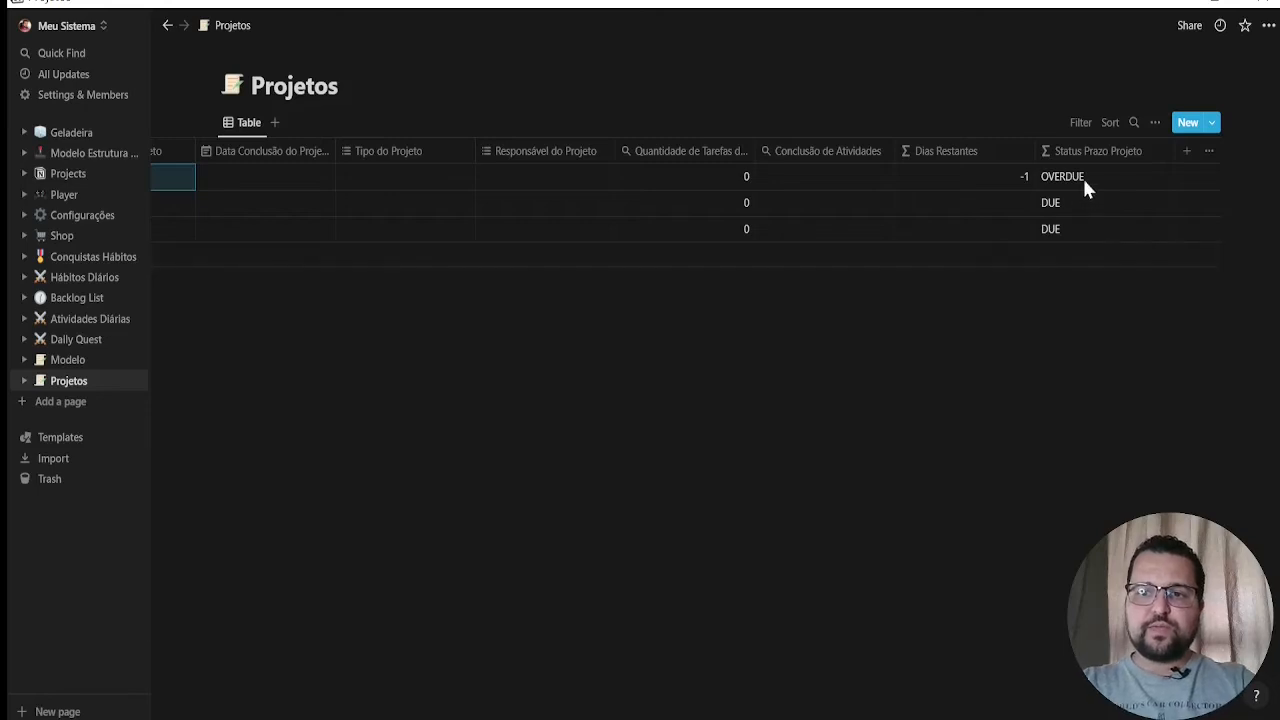
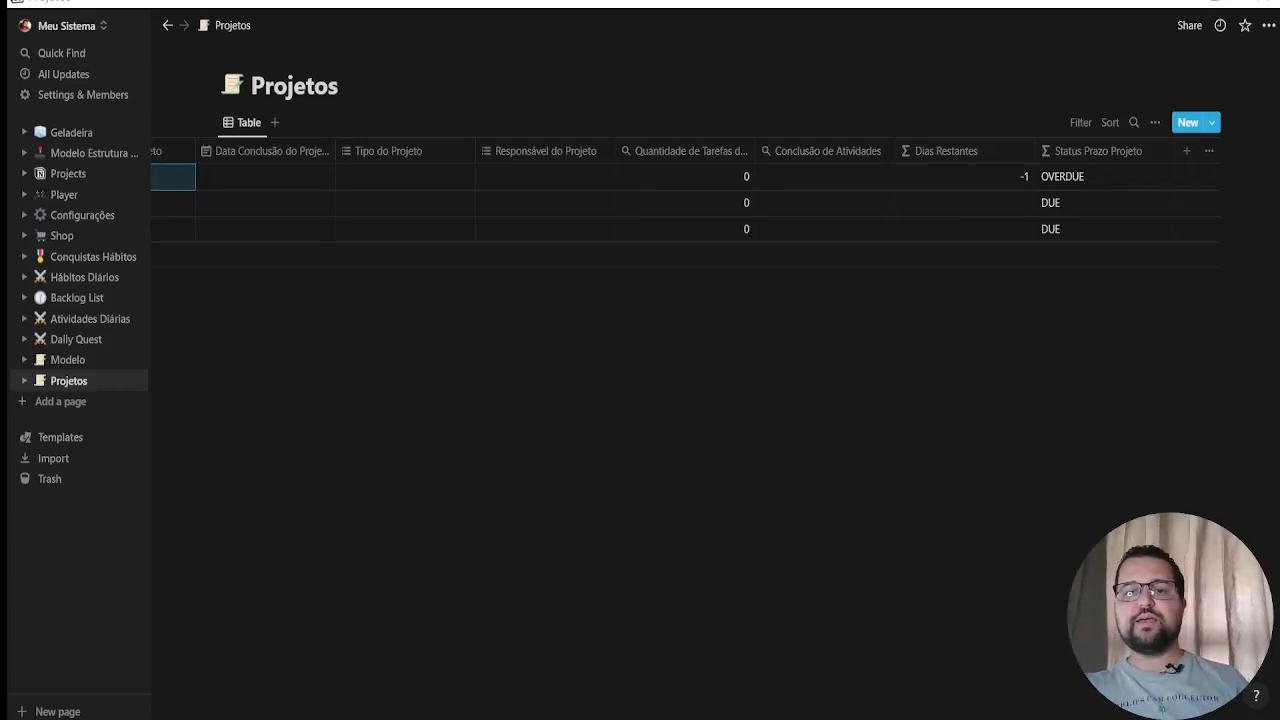
Add a property named "Layout 1" to the Projetos table and set its type to Formula
{"action": "left_click", "coordinate": [1186, 155]}
{"action": "type", "text": "\"Number of Project Tasks: \""}
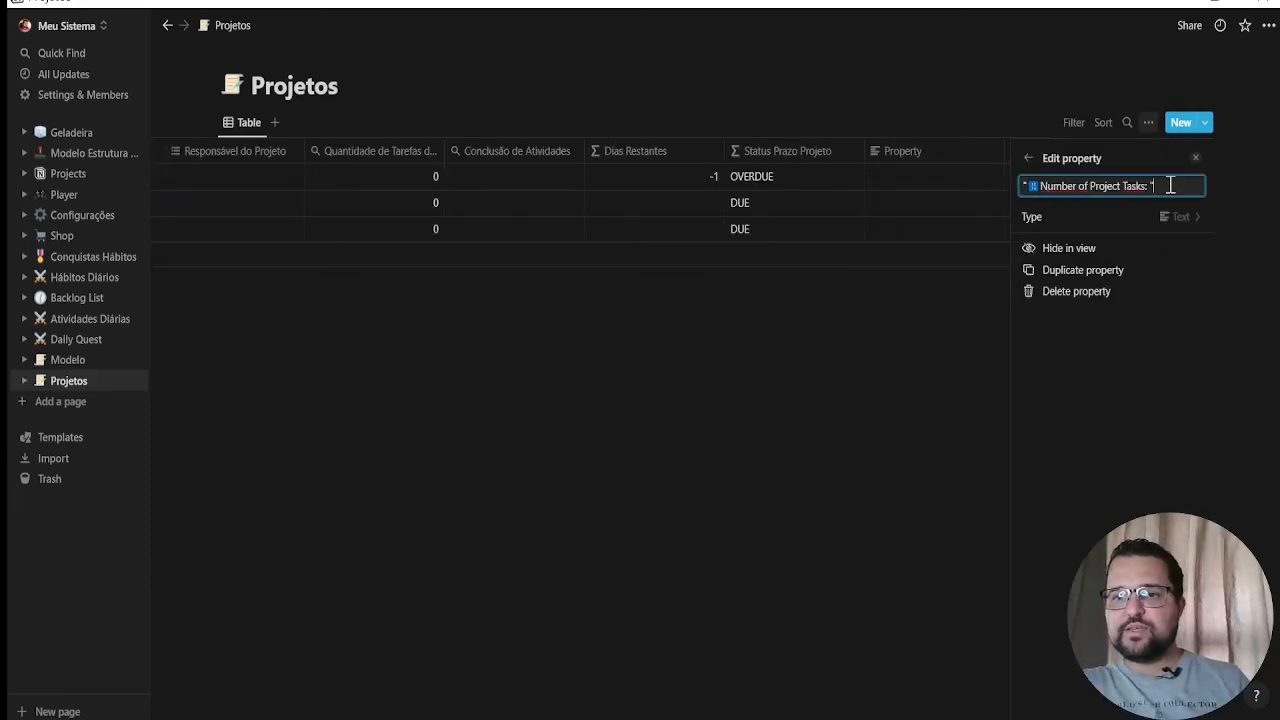
{"action": "left_click_drag", "start_coordinate": [1171, 185], "coordinate": [1017, 160]}
{"action": "type", "text": "Layout 1"}
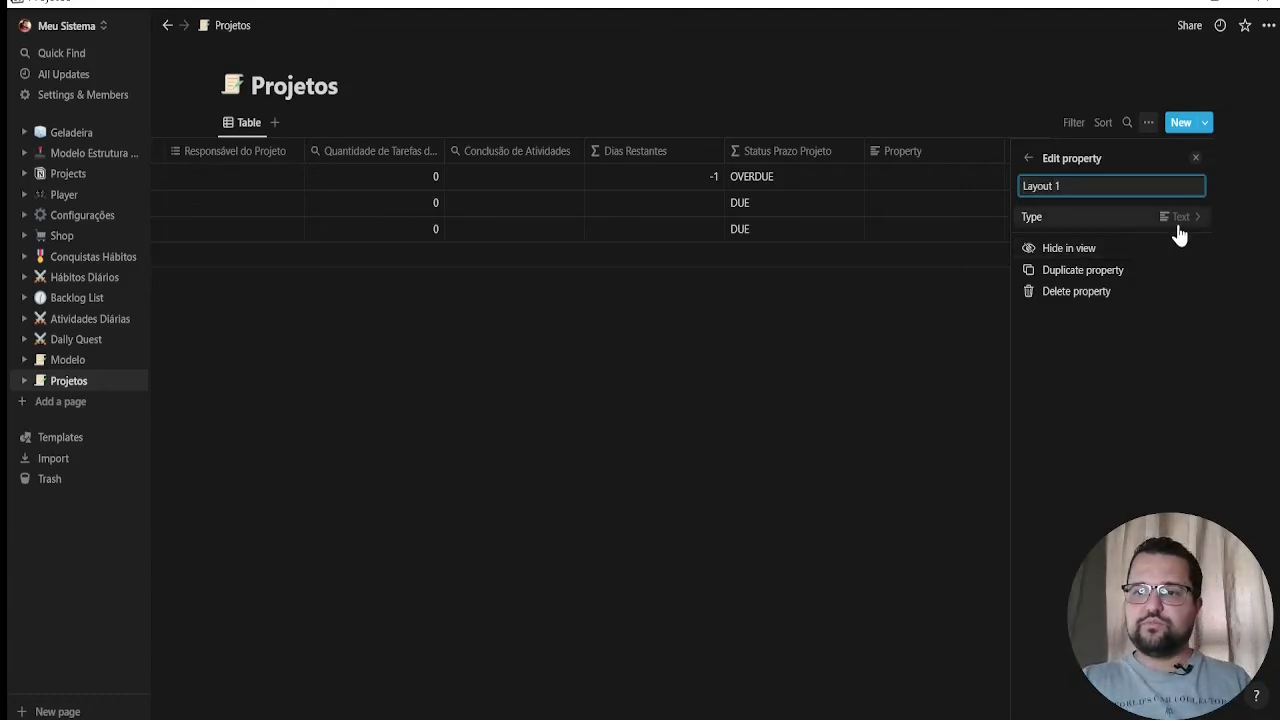
{"action": "left_click", "coordinate": [1182, 226]}
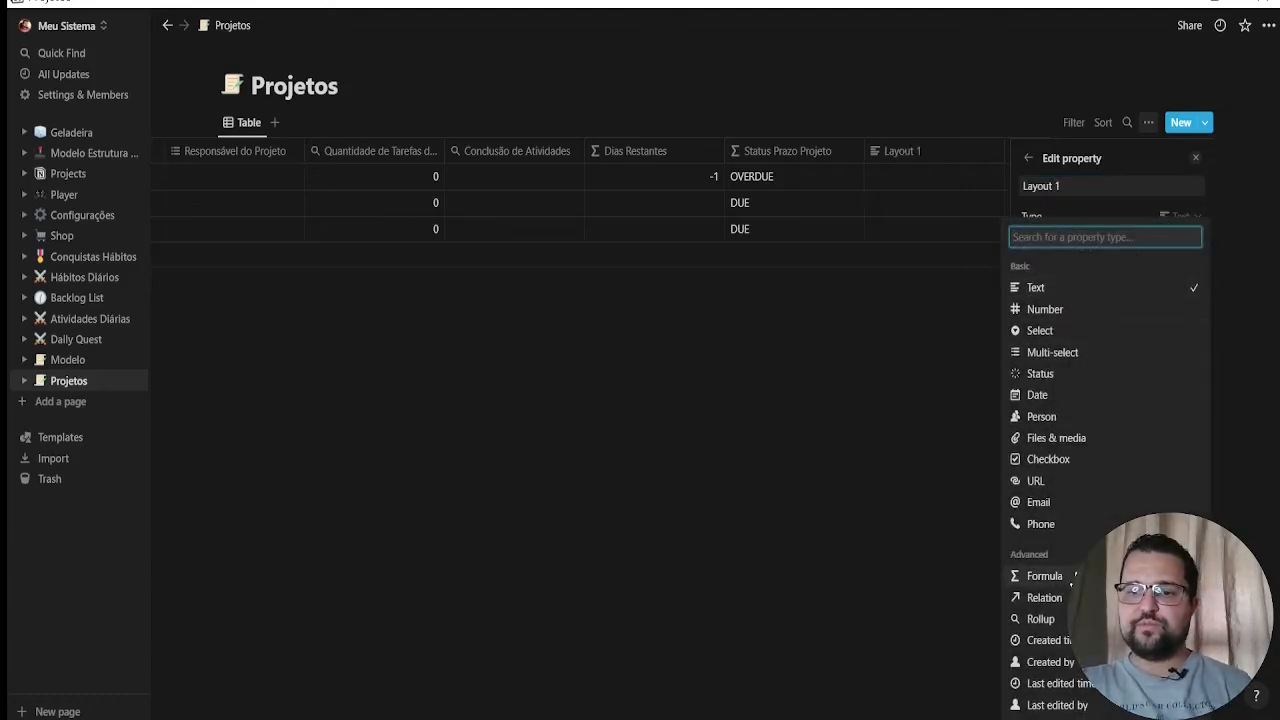
{"action": "left_click", "coordinate": [1048, 577]}
{"action": "left_click", "coordinate": [827, 478]}
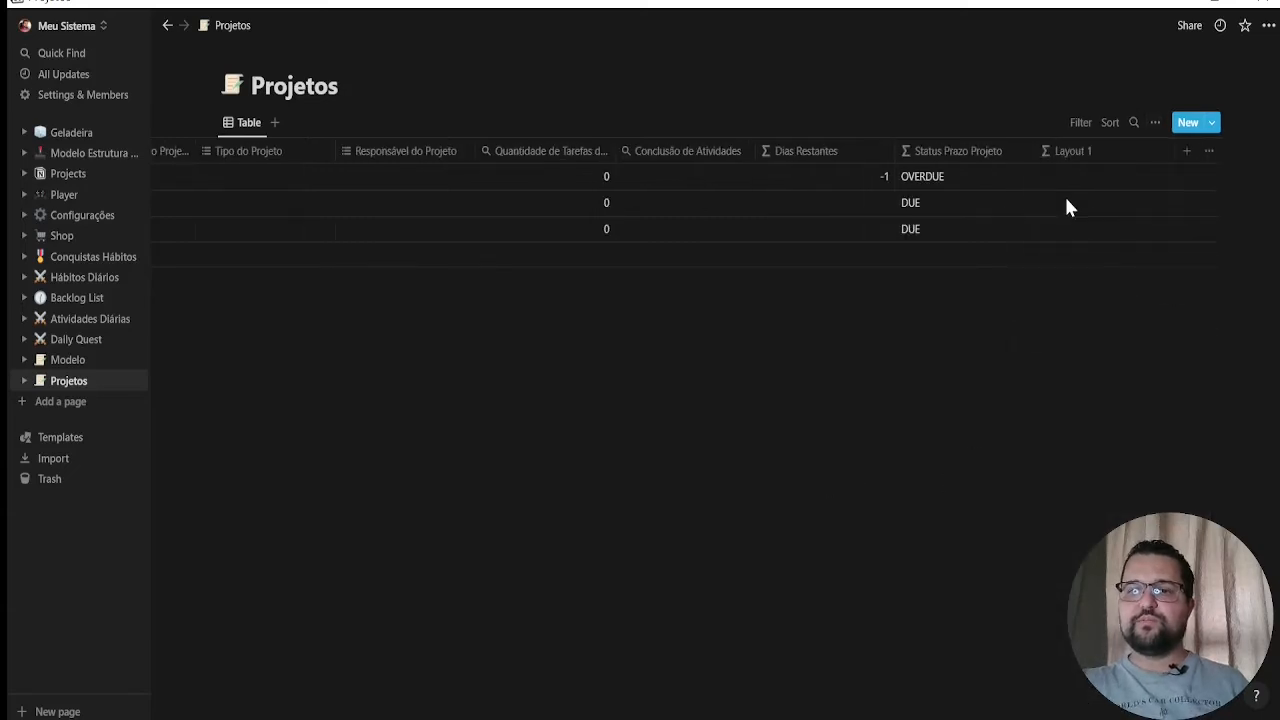
Enter the quoted emoji label "Number of Project Tasks: " as the Layout 1 formula
{"action": "left_click", "coordinate": [1090, 186]}
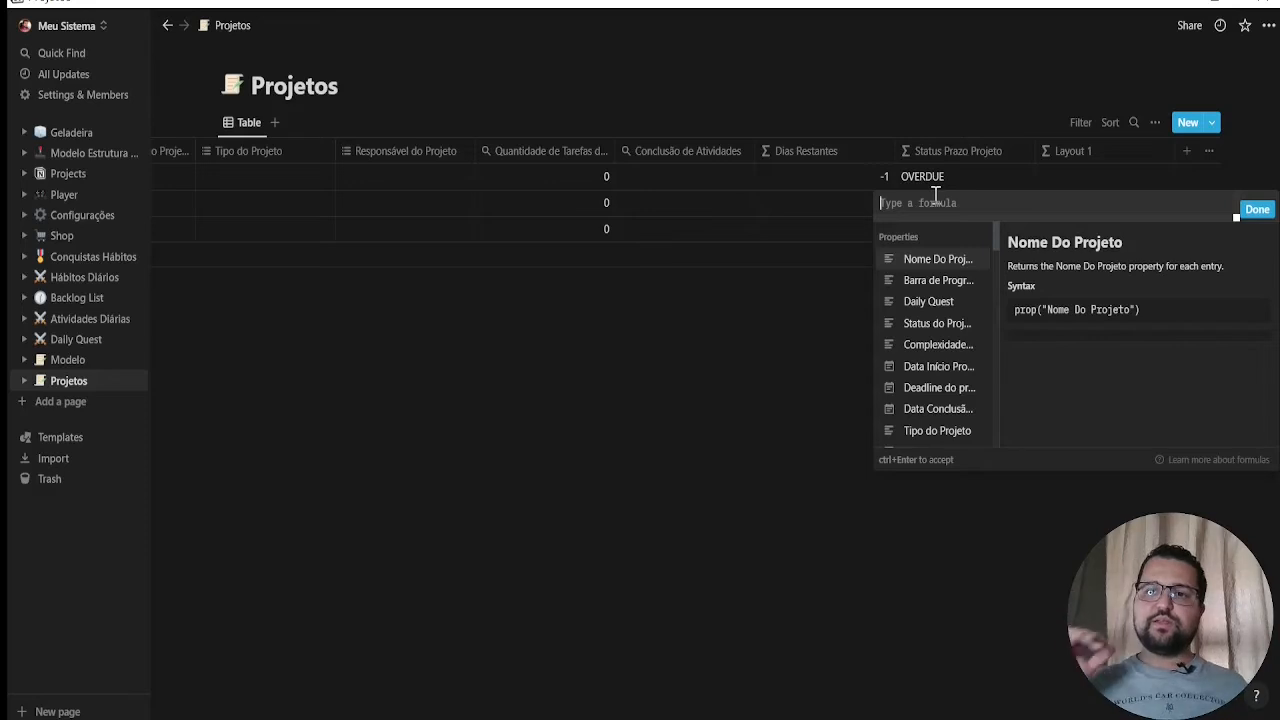
{"action": "type", "text": "\""}
{"action": "type", "text": "📘Number of Project Tasks: \\\""}
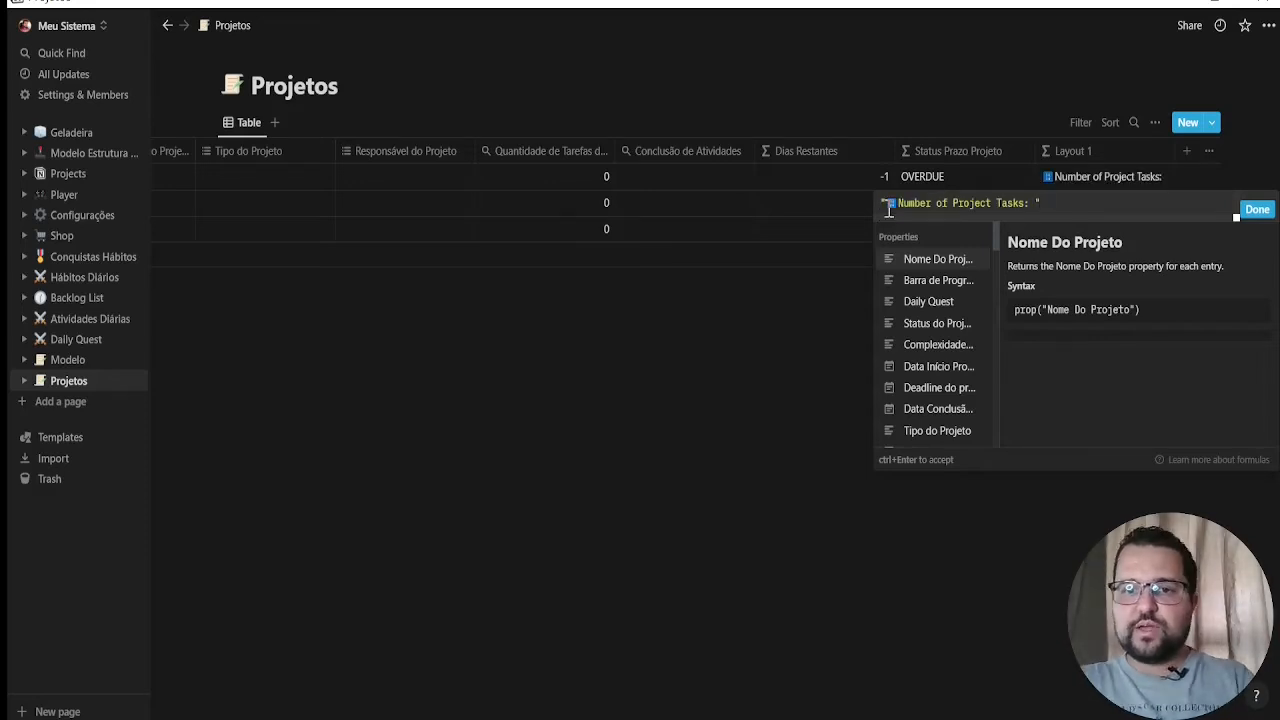
Reword the Layout 1 formula's label to "Número de Tarefas do Projeto: ", keeping the emoji, and save the formula
{"action": "left_click", "coordinate": [896, 205]}
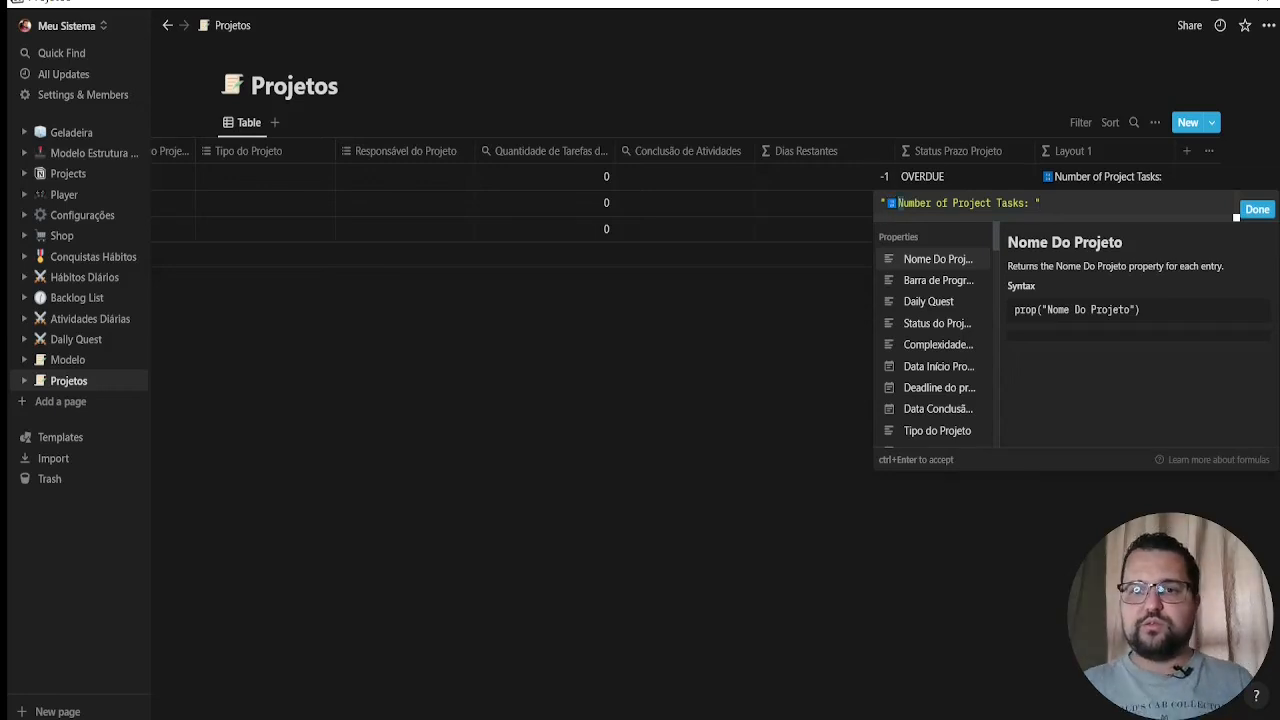
{"action": "left_click_drag", "start_coordinate": [898, 204], "coordinate": [932, 204]}
{"action": "type", "text": "Número"}
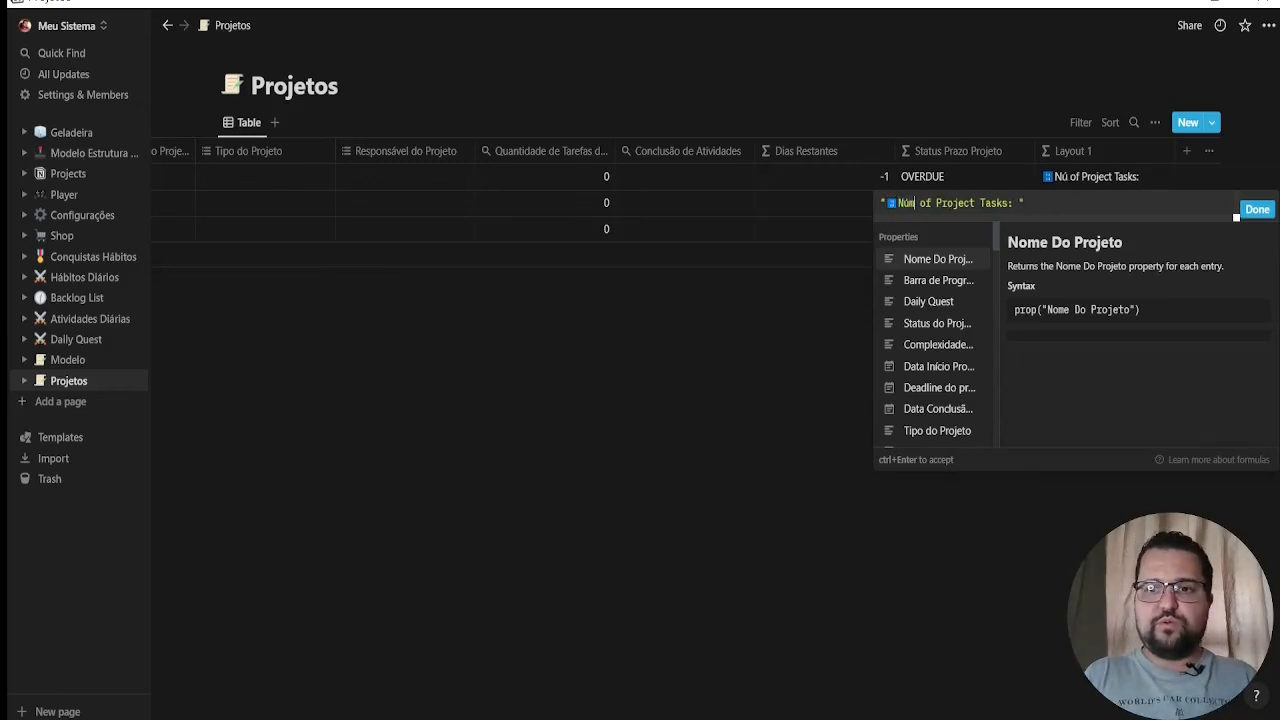
{"action": "type", "text": " de Tarefa"}
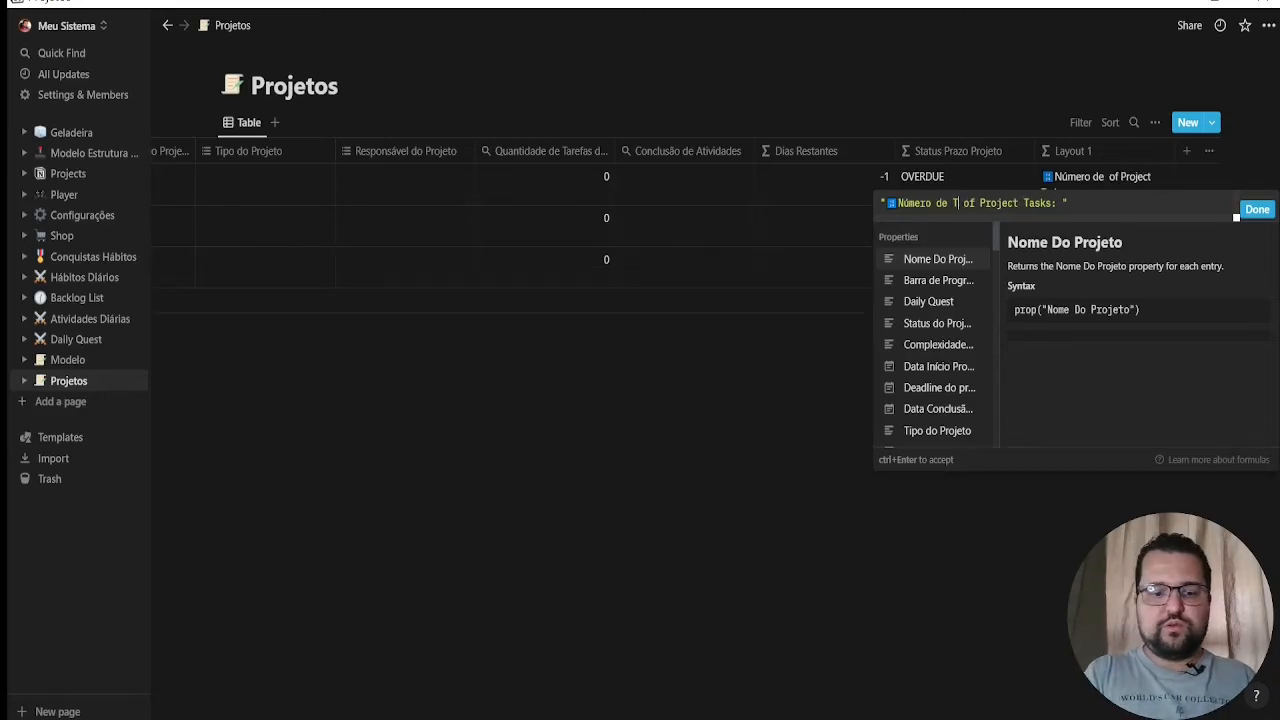
{"action": "type", "text": "s do Projeto"}
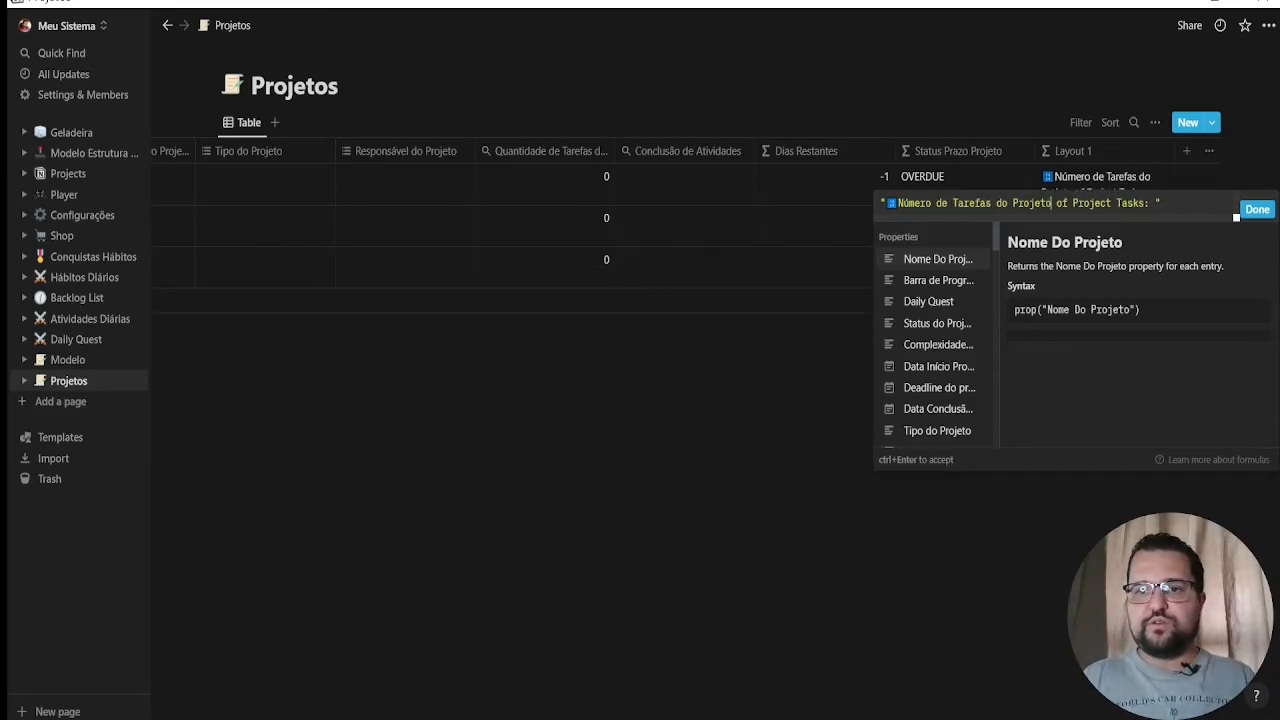
{"action": "key", "text": "shift+End"}
{"action": "type", "text": ": "}
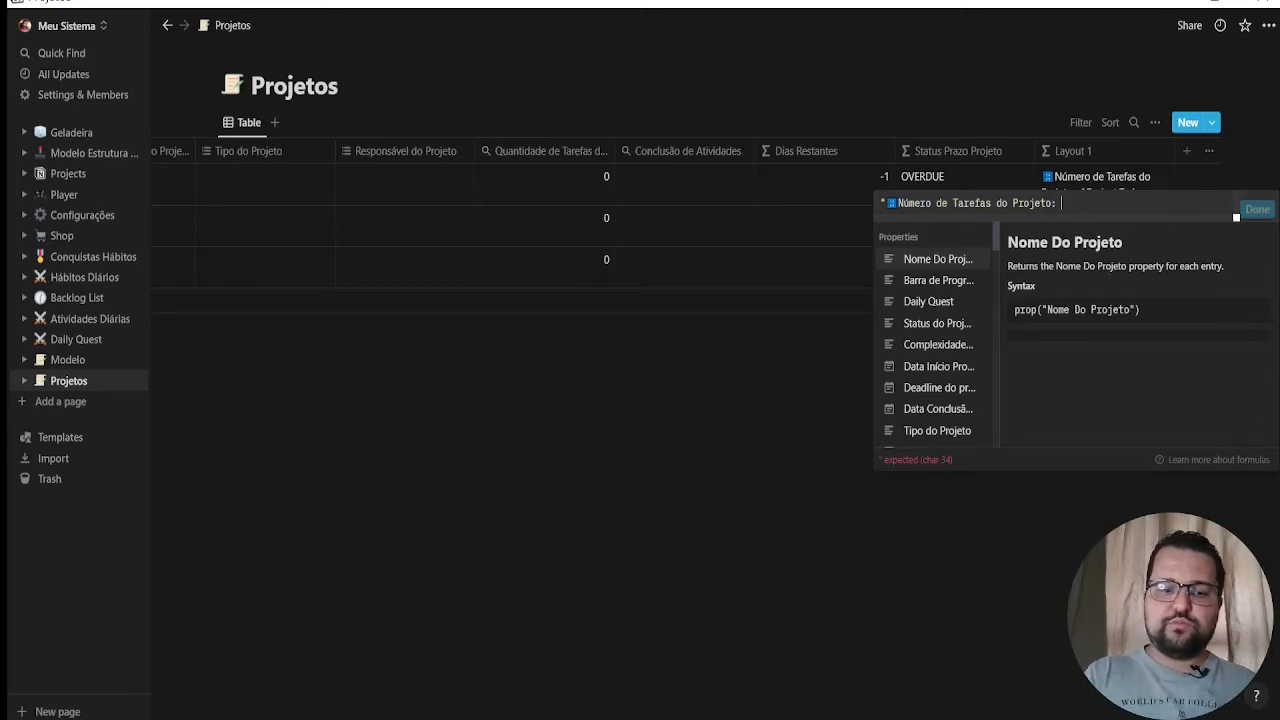
{"action": "type", "text": "\""}
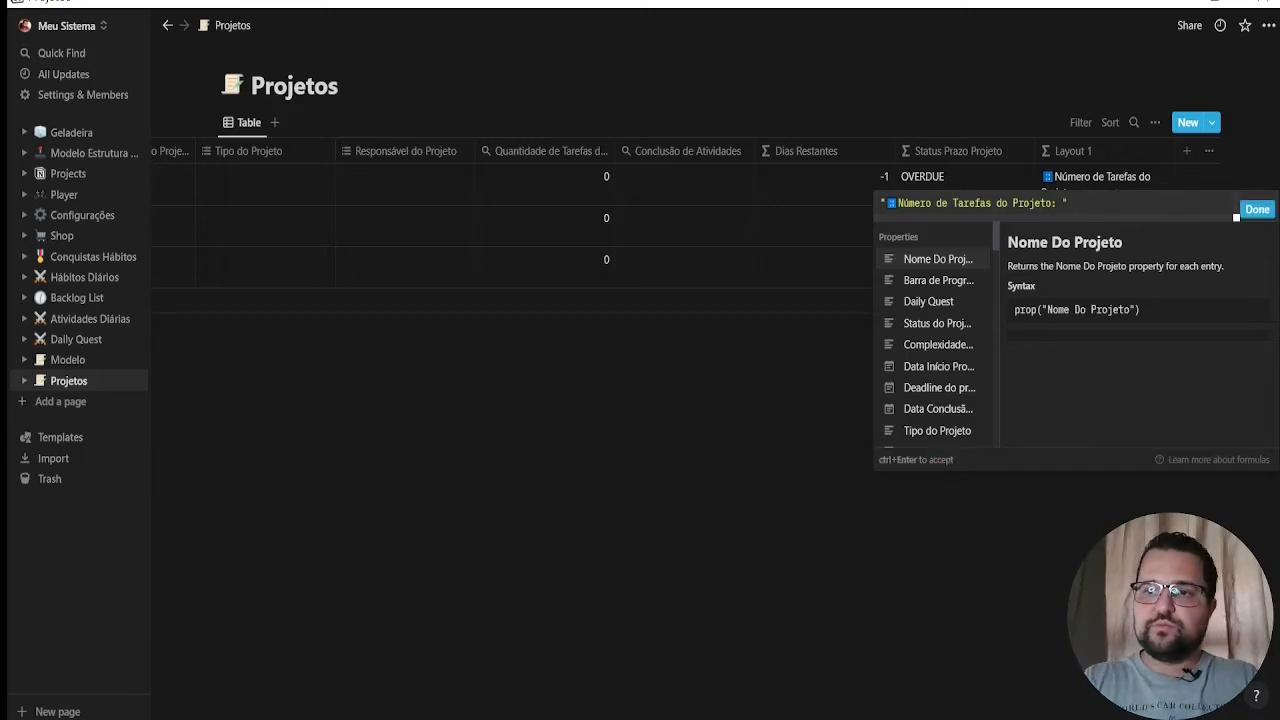
{"action": "left_click", "coordinate": [1256, 210]}
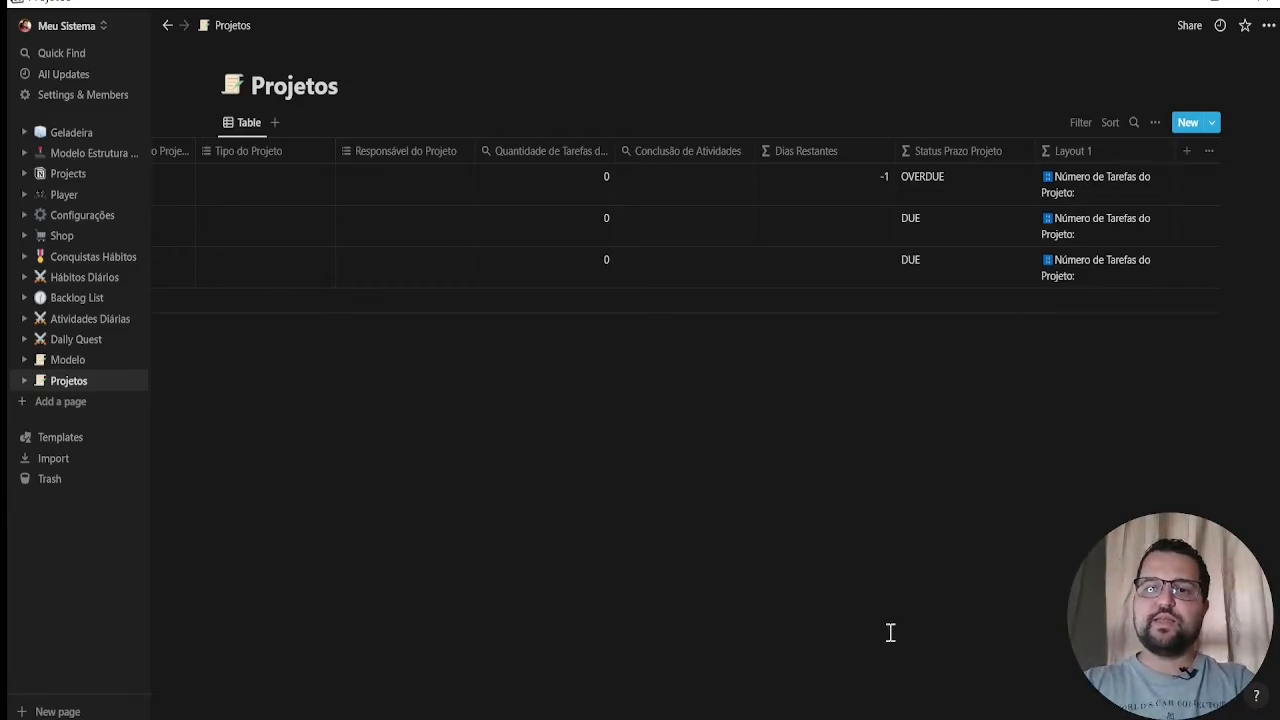
Add a property named "Layout 2" after Layout 1 and set its type to Formula
{"action": "left_click_drag", "start_coordinate": [874, 717], "coordinate": [652, 695]}
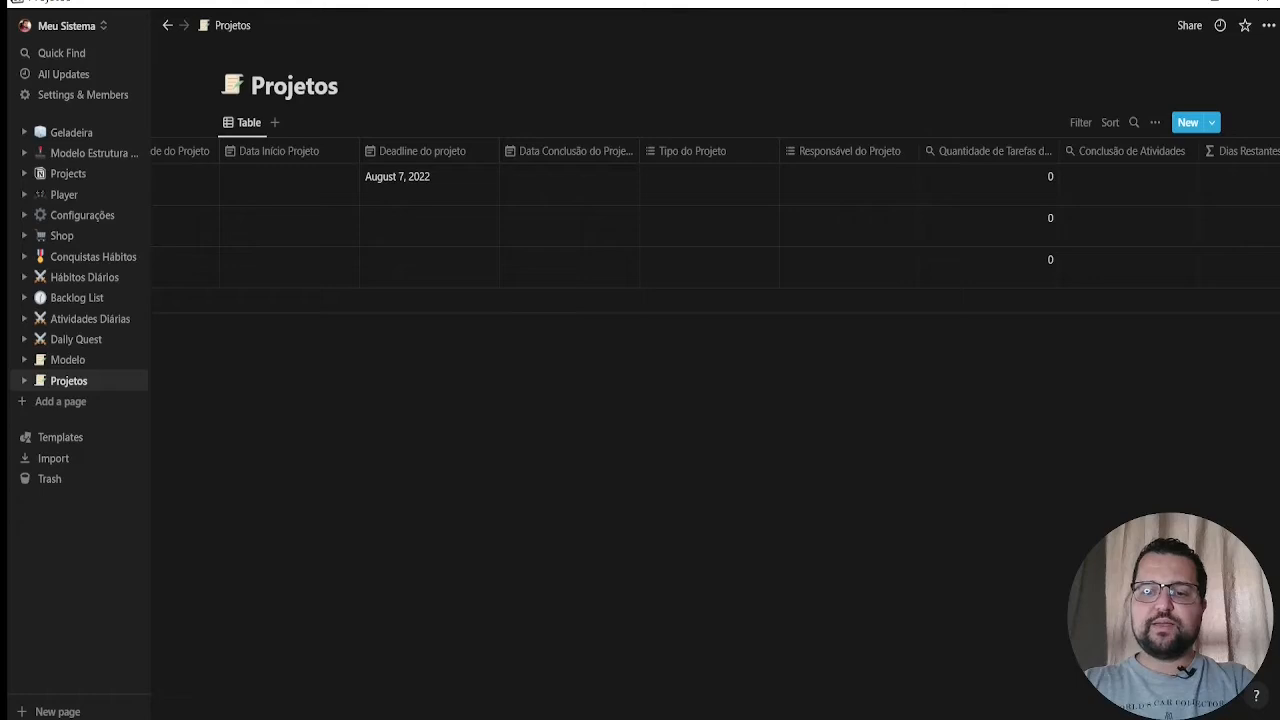
{"action": "left_click_drag", "start_coordinate": [1051, 717], "coordinate": [1225, 719]}
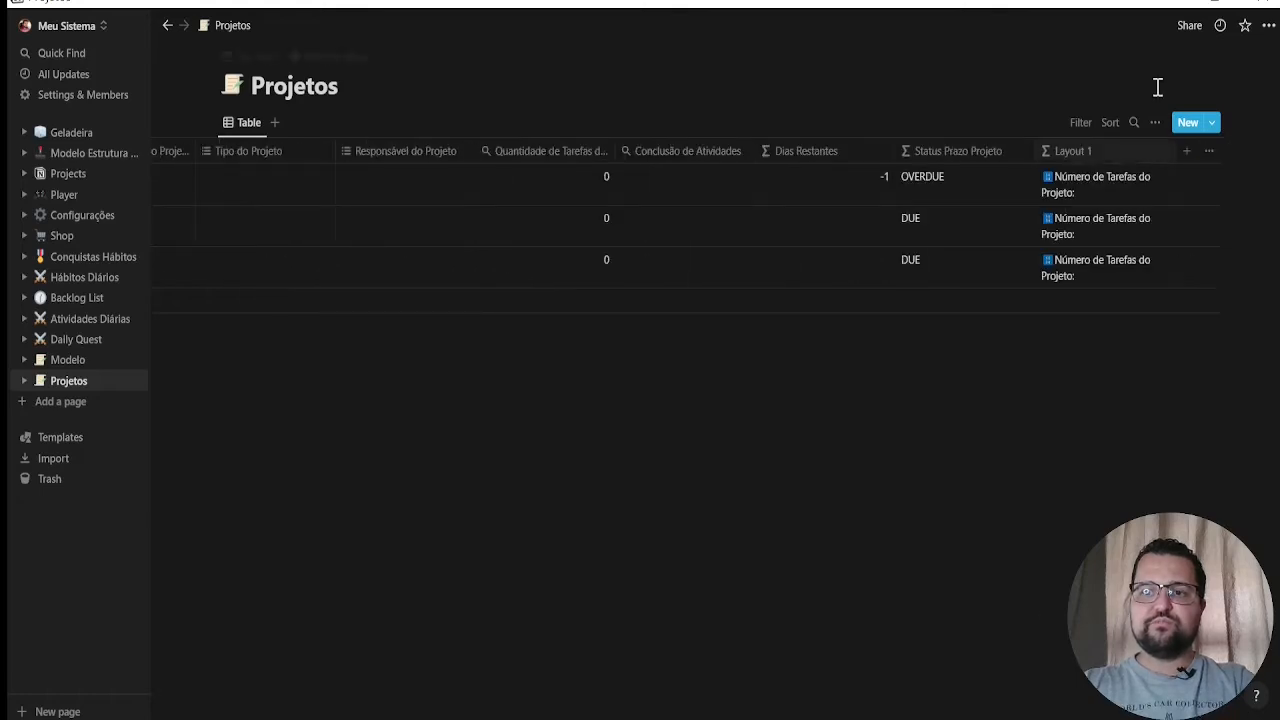
{"action": "left_click", "coordinate": [1187, 151]}
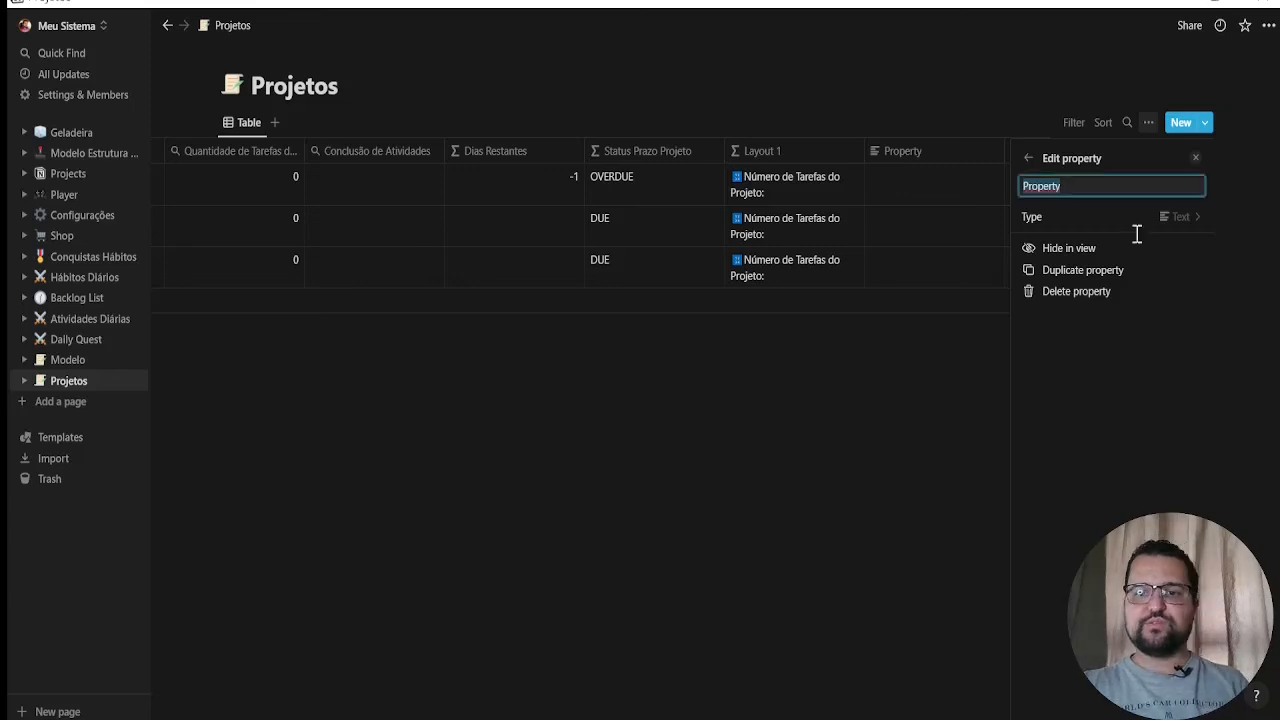
{"action": "type", "text": "Layout 2"}
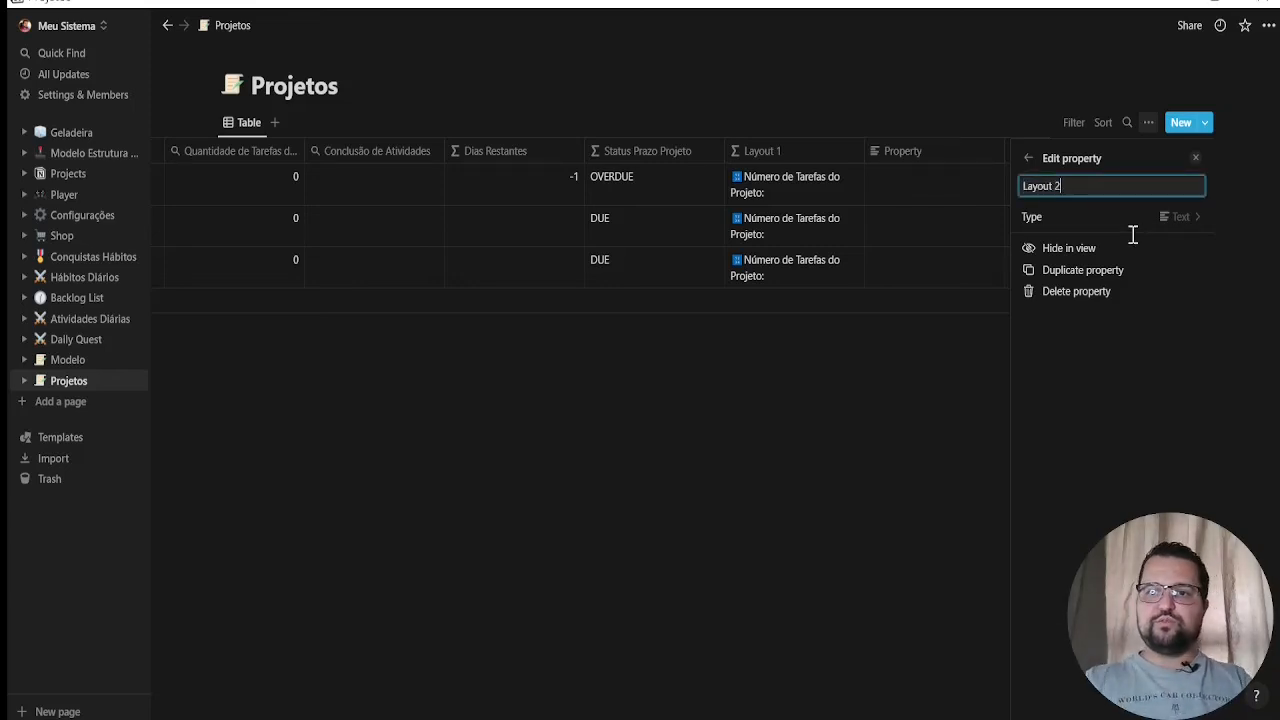
{"action": "left_click", "coordinate": [1173, 222]}
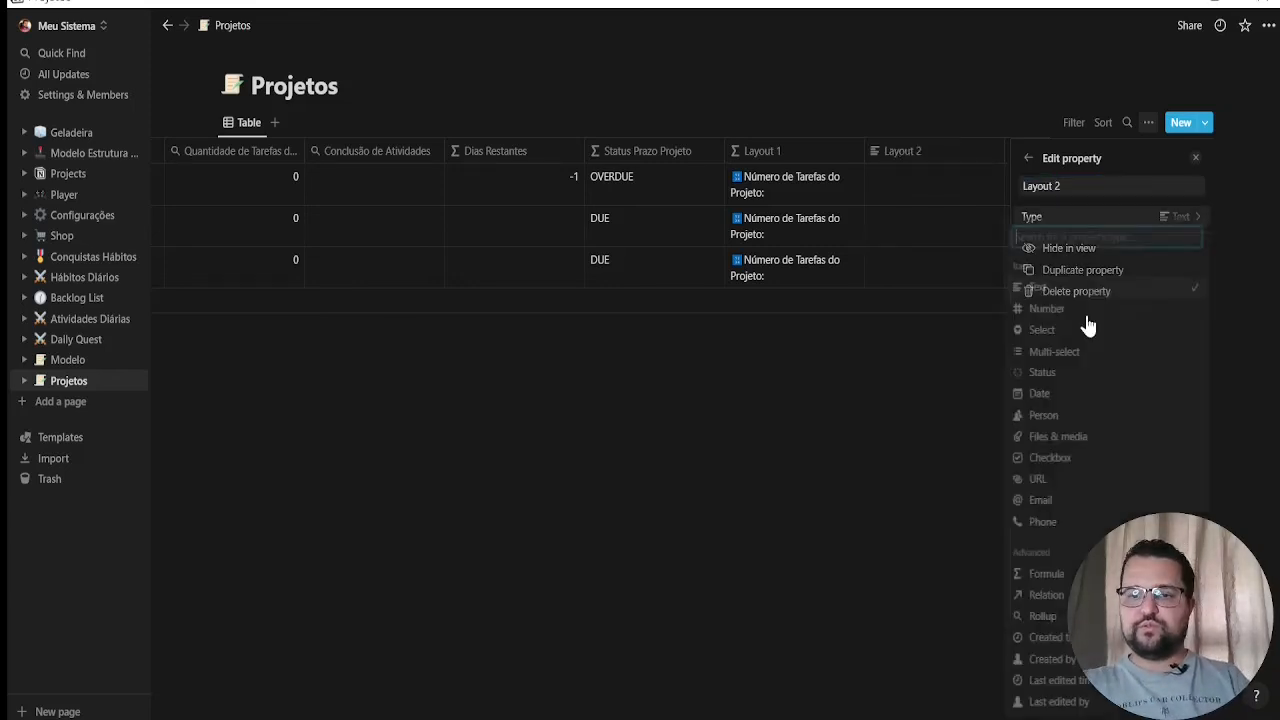
{"action": "left_click", "coordinate": [1043, 576]}
{"action": "key", "text": "Escape"}
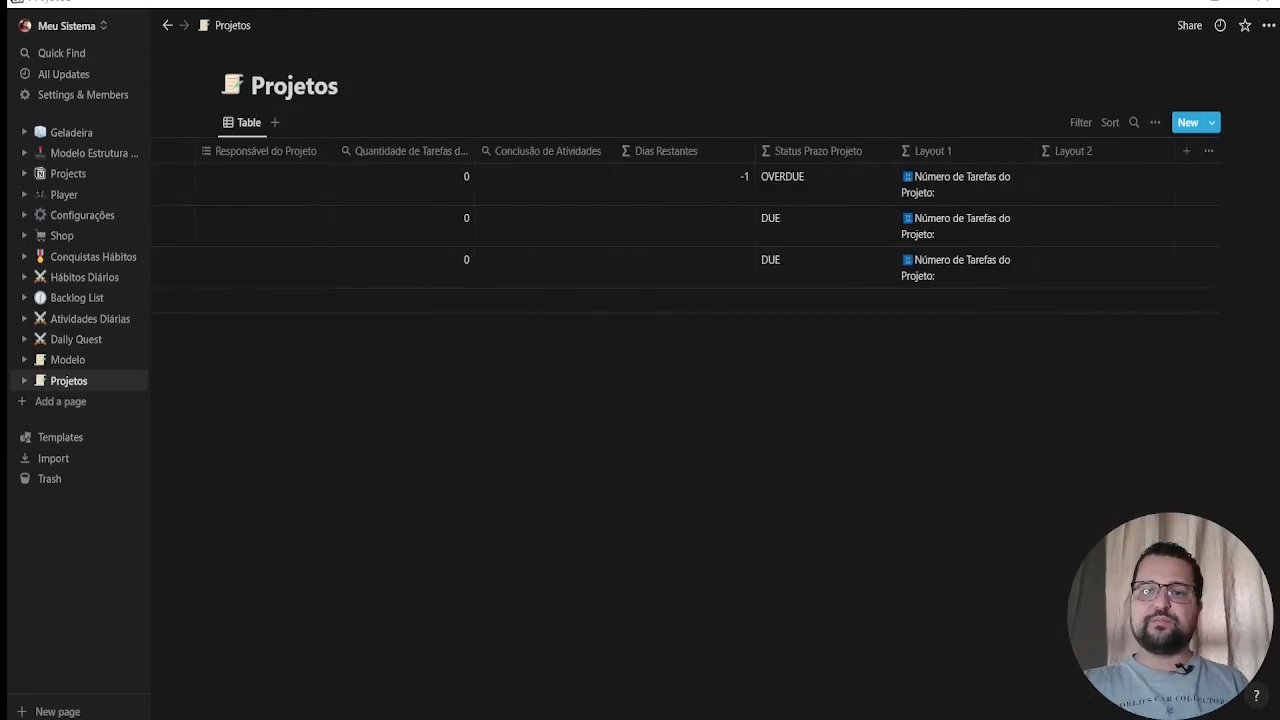
Enter a clock emoji followed by "Status Prazo Projeto: " as the quoted text formula of Layout 2 and save it
{"action": "left_click", "coordinate": [1122, 188]}
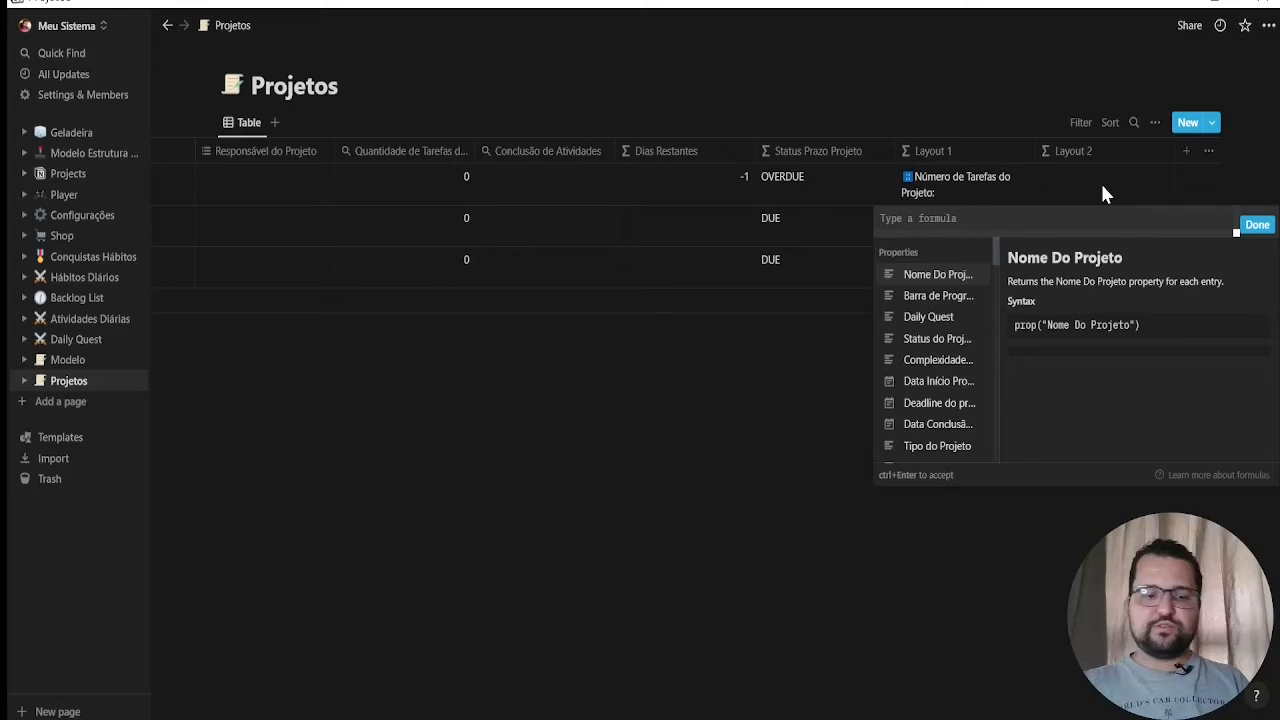
{"action": "type", "text": "\""}
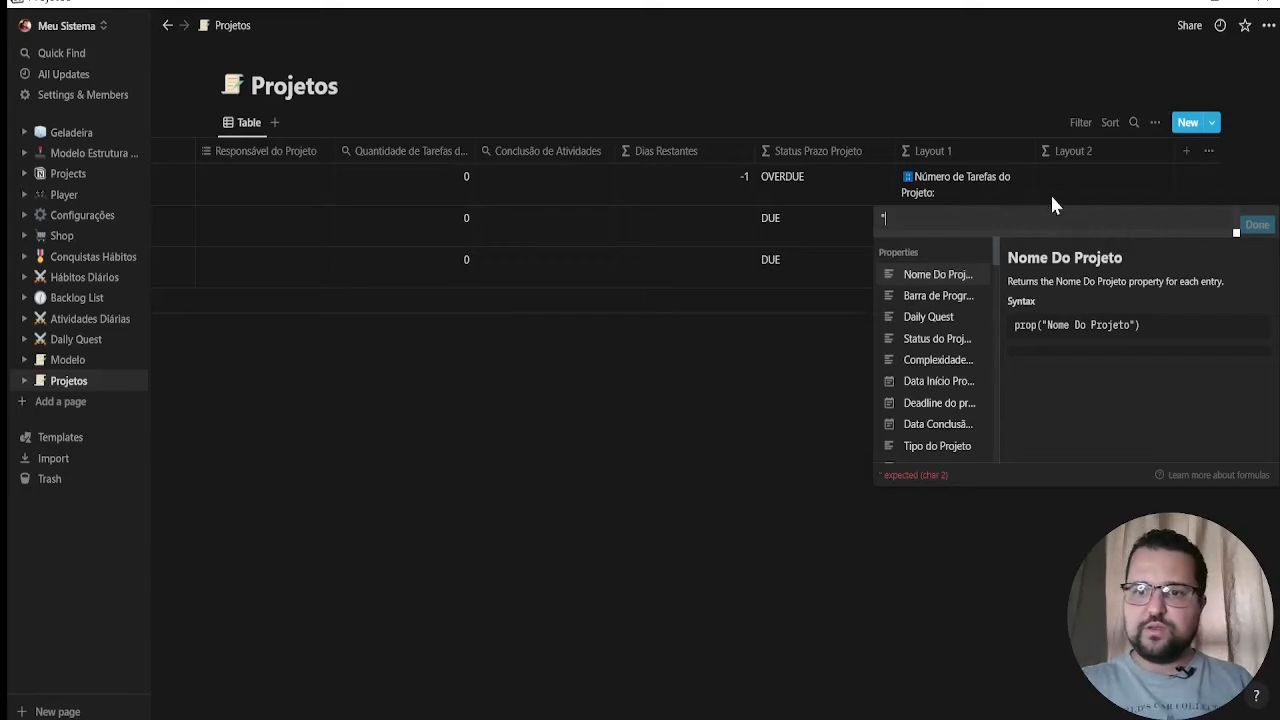
{"action": "type", "text": "🕑"}
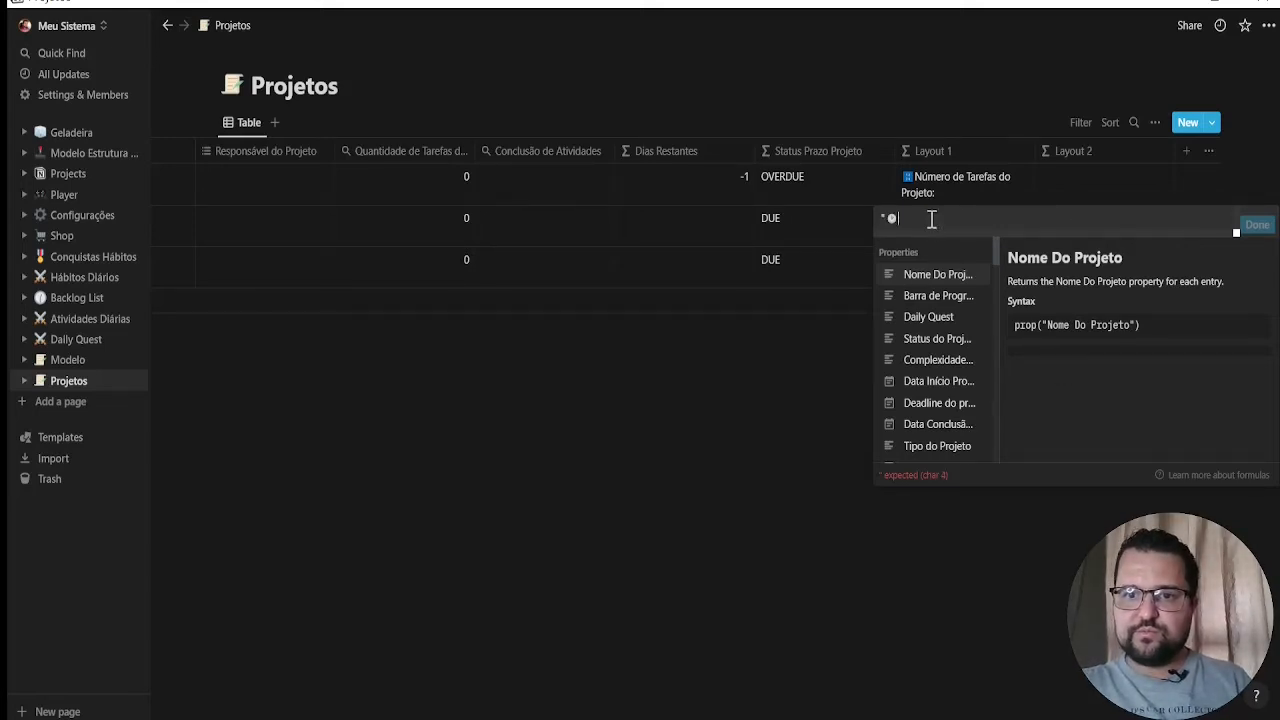
{"action": "type", "text": "Status "}
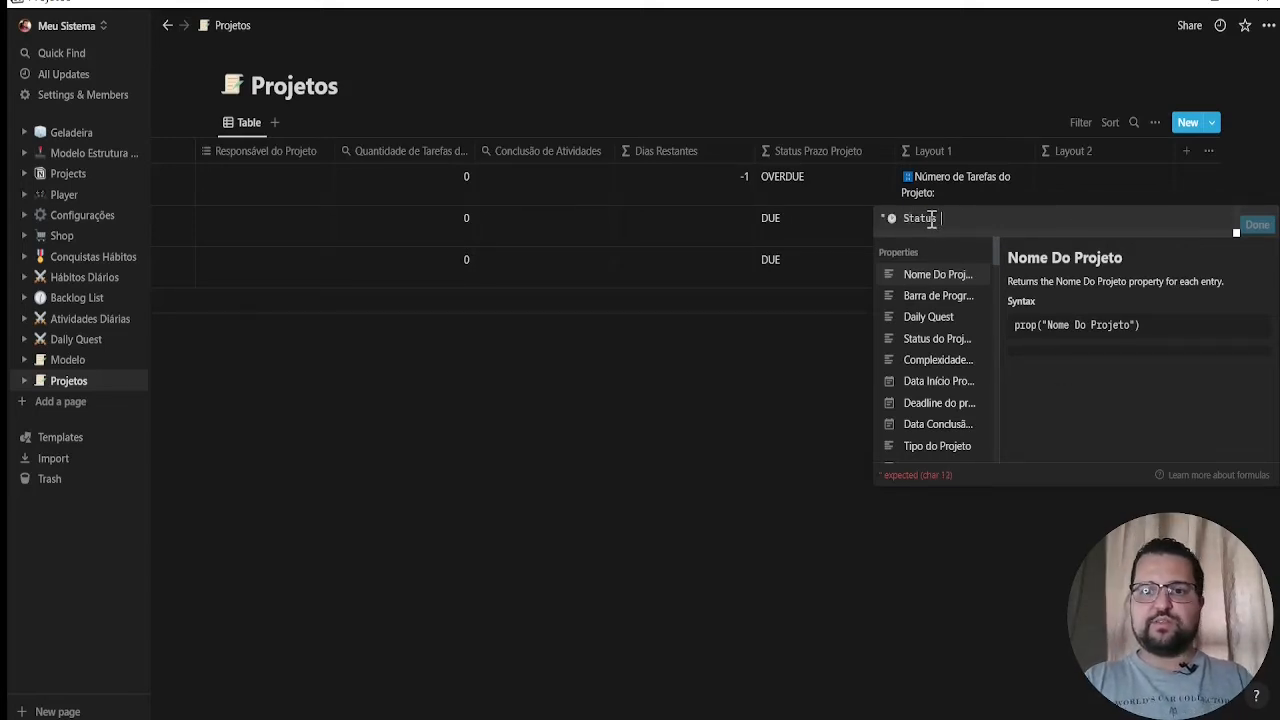
{"action": "type", "text": "`razo"}
{"action": "key", "text": "BackSpace"}
{"action": "key", "text": "BackSpace"}
{"action": "key", "text": "BackSpace"}
{"action": "key", "text": "BackSpace"}
{"action": "key", "text": "BackSpace"}
{"action": "key", "text": "BackSpace"}
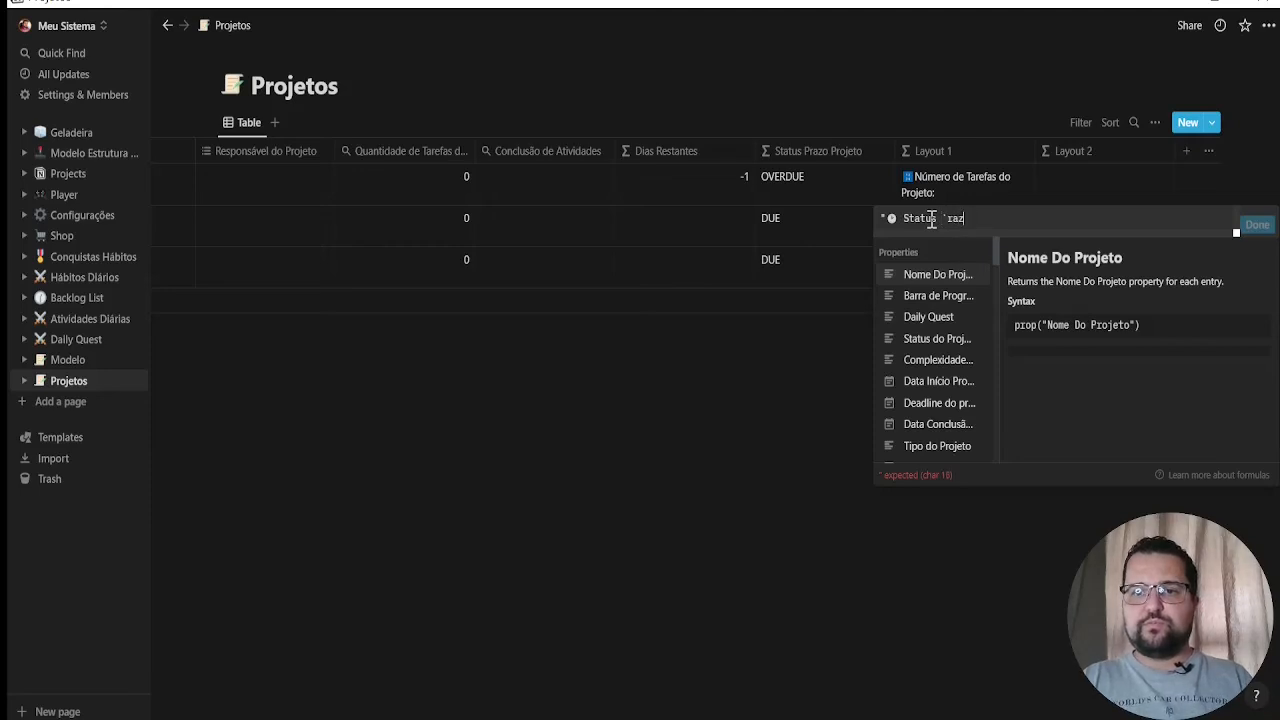
{"action": "type", "text": "Prazo Proj"}
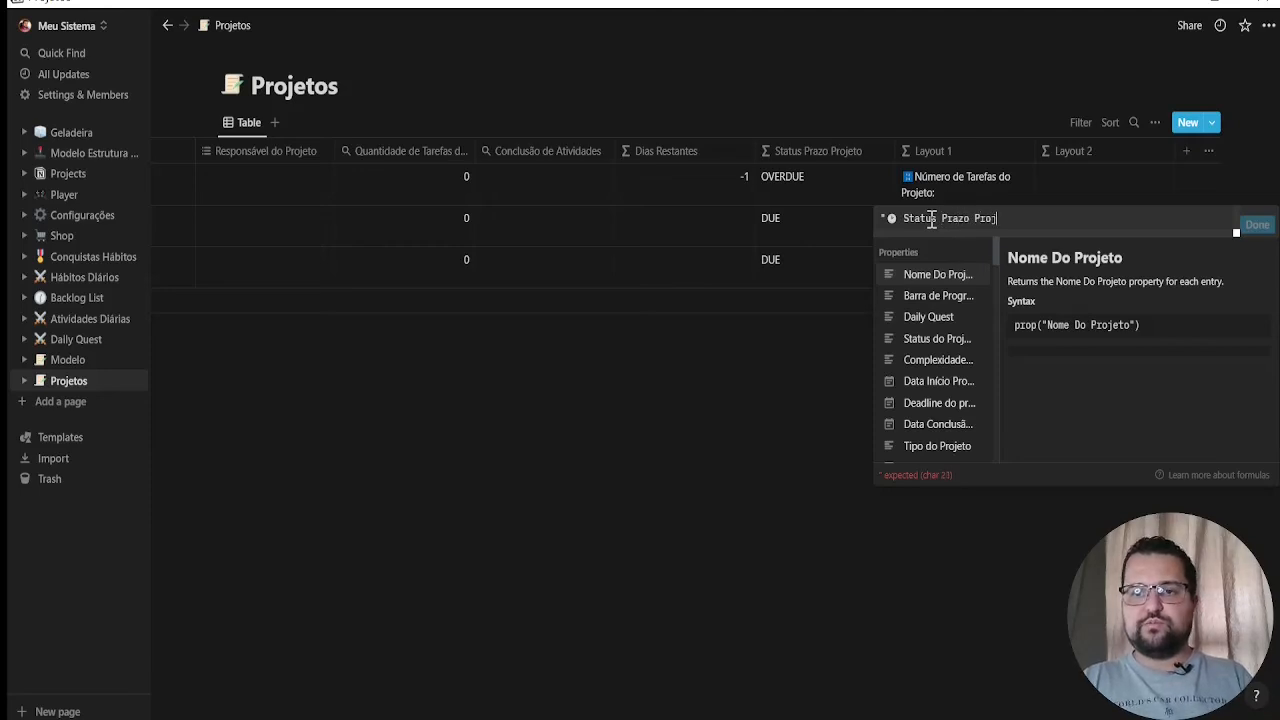
{"action": "type", "text": "eto: \""}
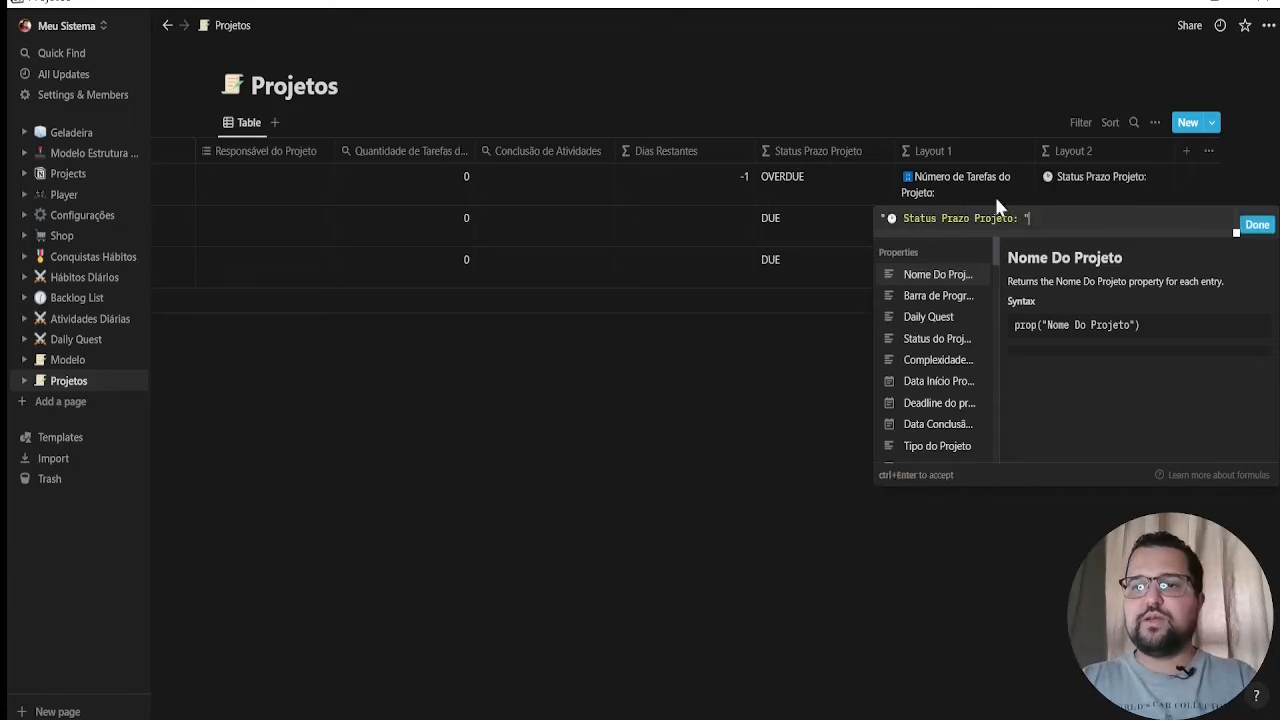
{"action": "left_click", "coordinate": [1257, 223]}
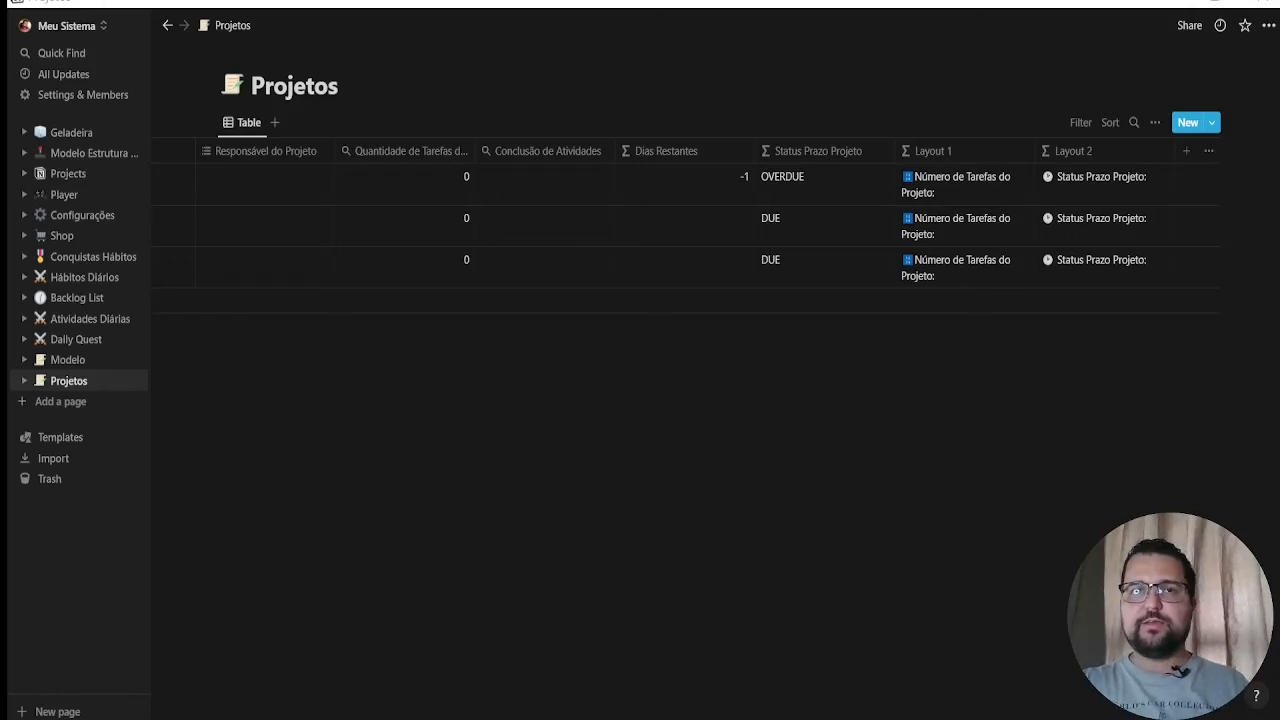
Add a relation property named "Backlog List" linked to the Backlog List database, with Show on Backlog List enabled
{"action": "left_click", "coordinate": [1184, 151]}
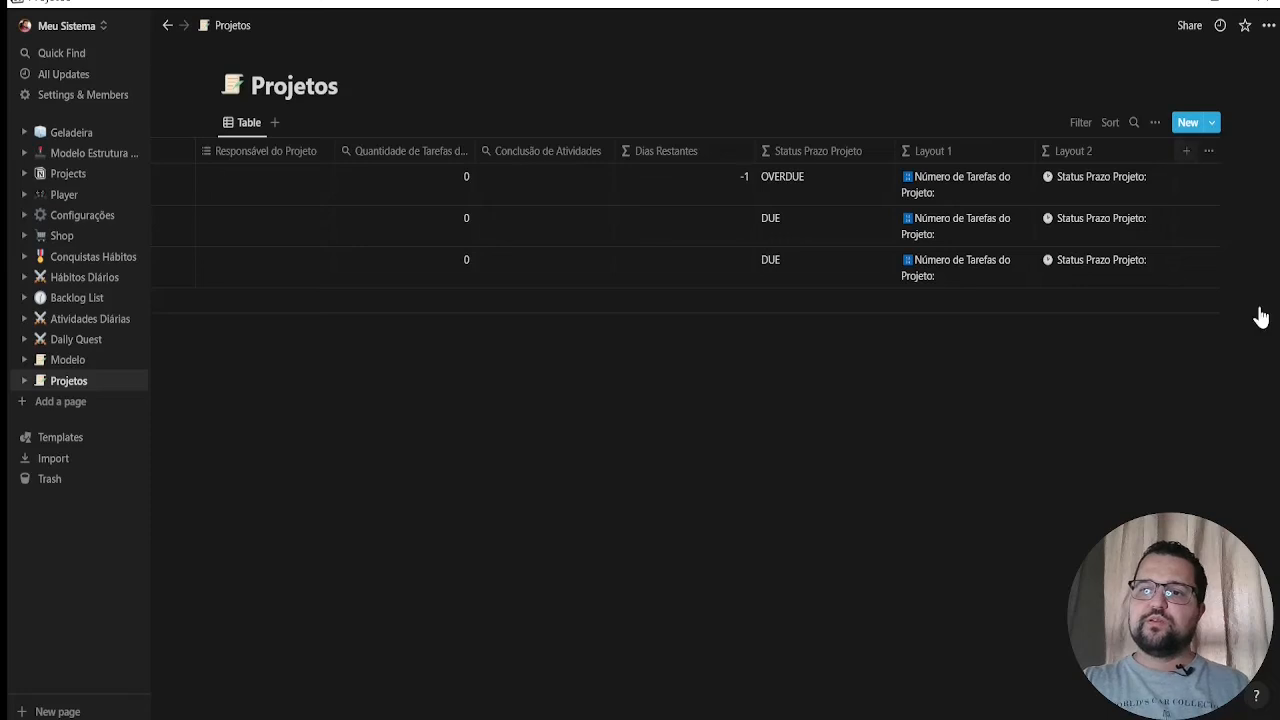
{"action": "type", "text": "Backlog List"}
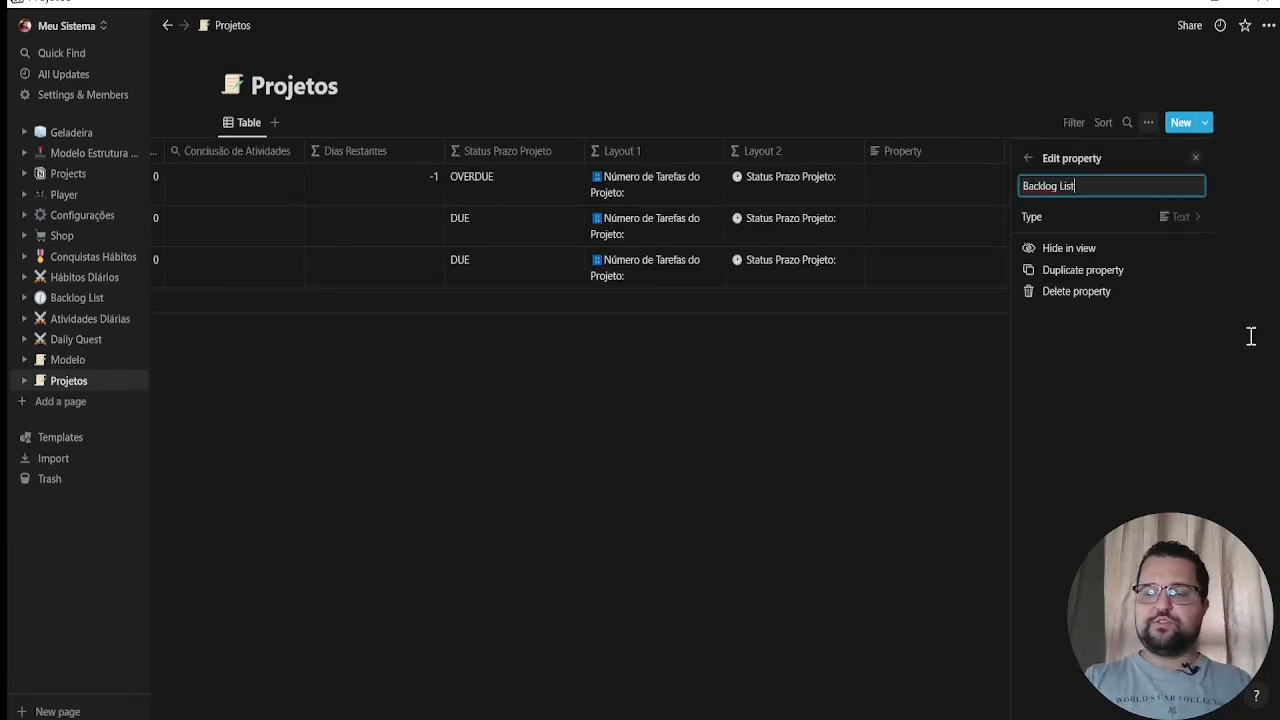
{"action": "left_click", "coordinate": [1190, 220]}
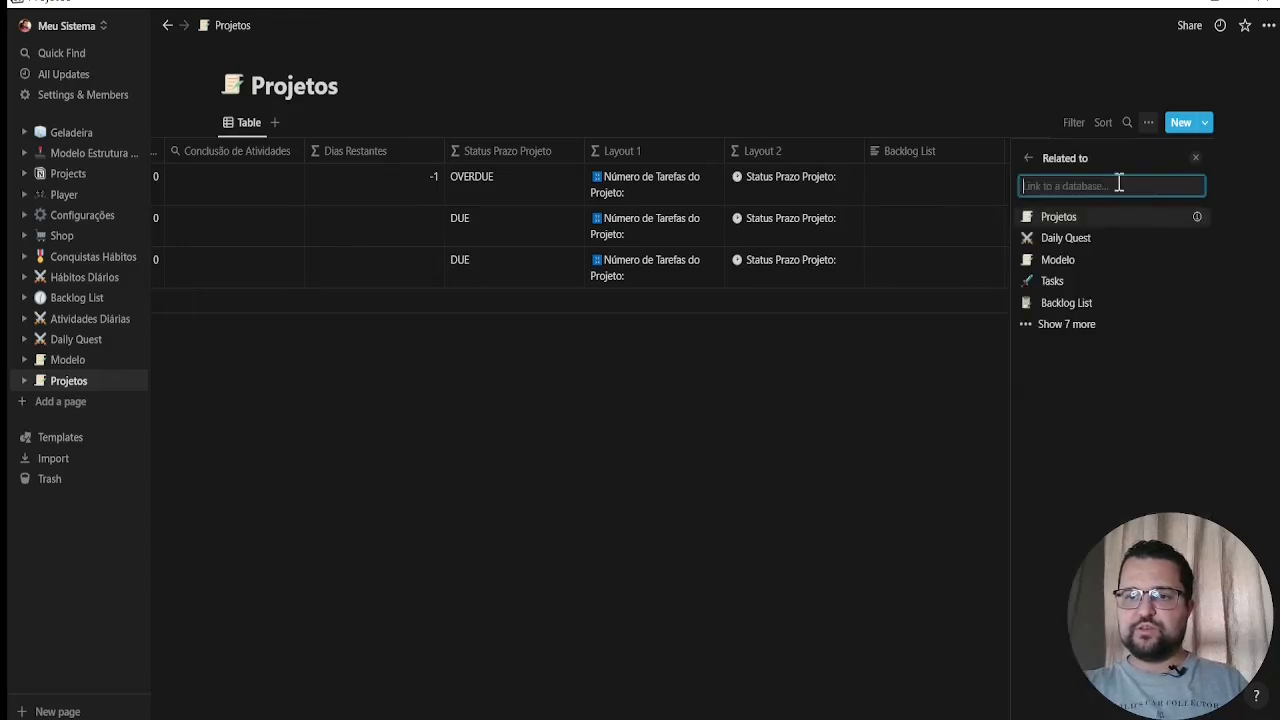
{"action": "left_click", "coordinate": [1092, 303]}
{"action": "left_click", "coordinate": [1189, 255]}
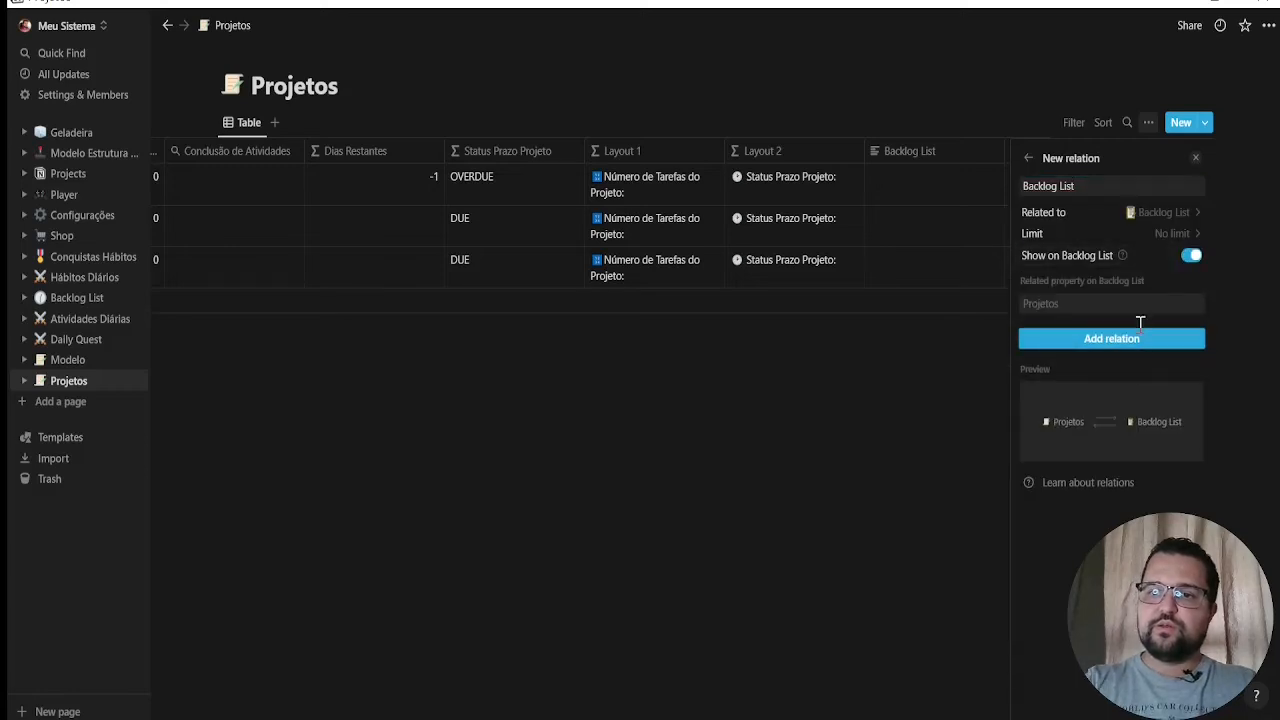
{"action": "left_click", "coordinate": [1111, 337]}
{"action": "left_click", "coordinate": [868, 424]}
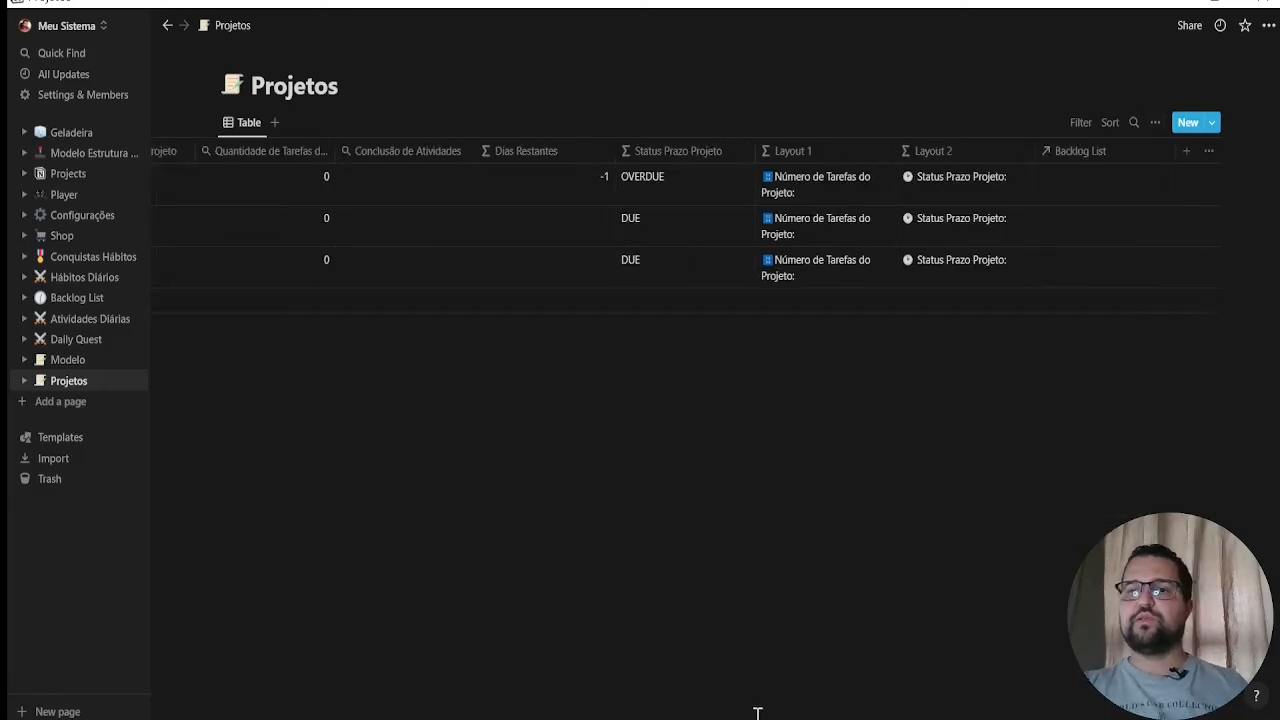
Relink the Backlog List relation property to the Backlog List database with the clock icon, with Show on Backlog List enabled, and check its linkable pages
{"action": "left_click", "coordinate": [1109, 185]}
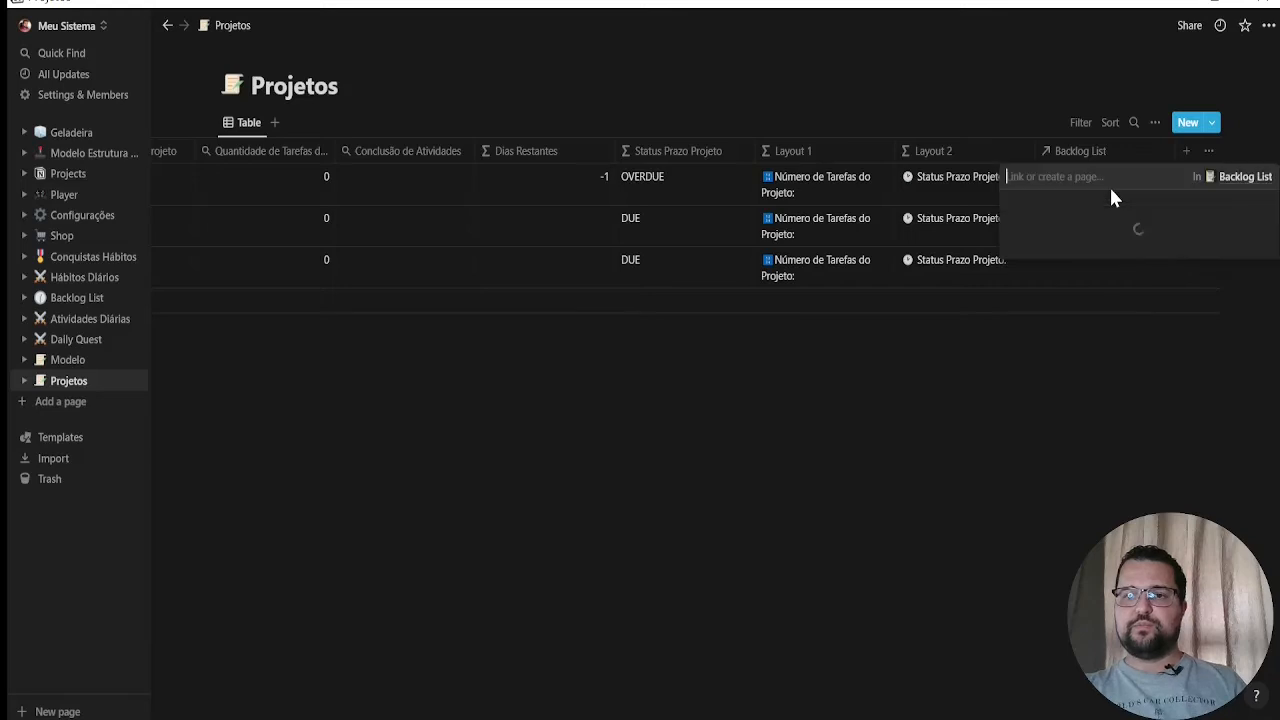
{"action": "left_click", "coordinate": [1043, 509]}
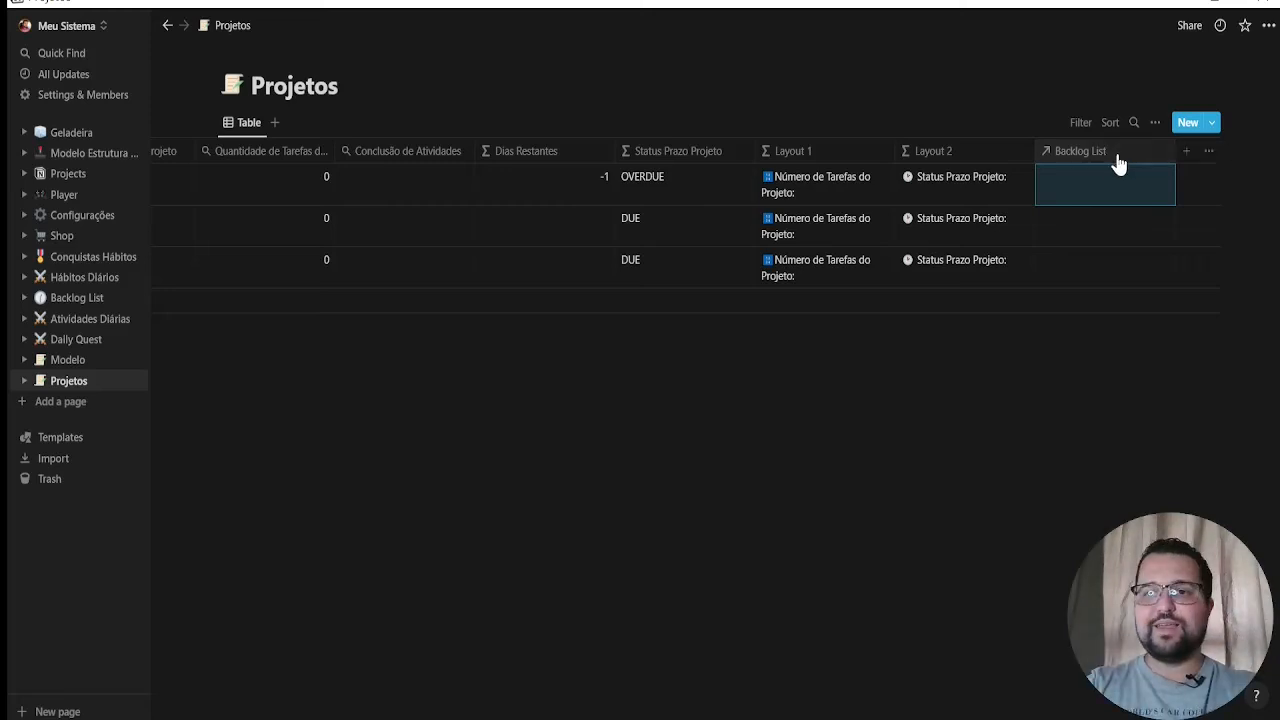
{"action": "left_click", "coordinate": [1116, 160]}
{"action": "left_click", "coordinate": [1157, 210]}
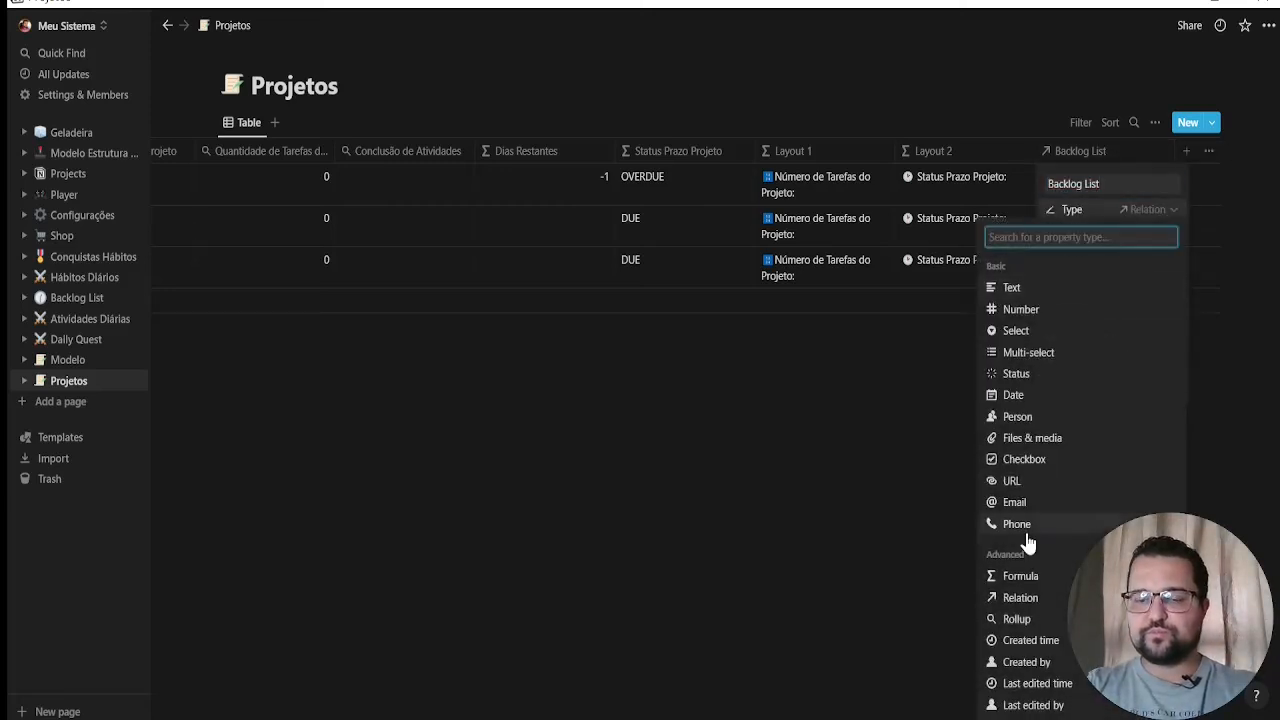
{"action": "left_click", "coordinate": [1047, 600]}
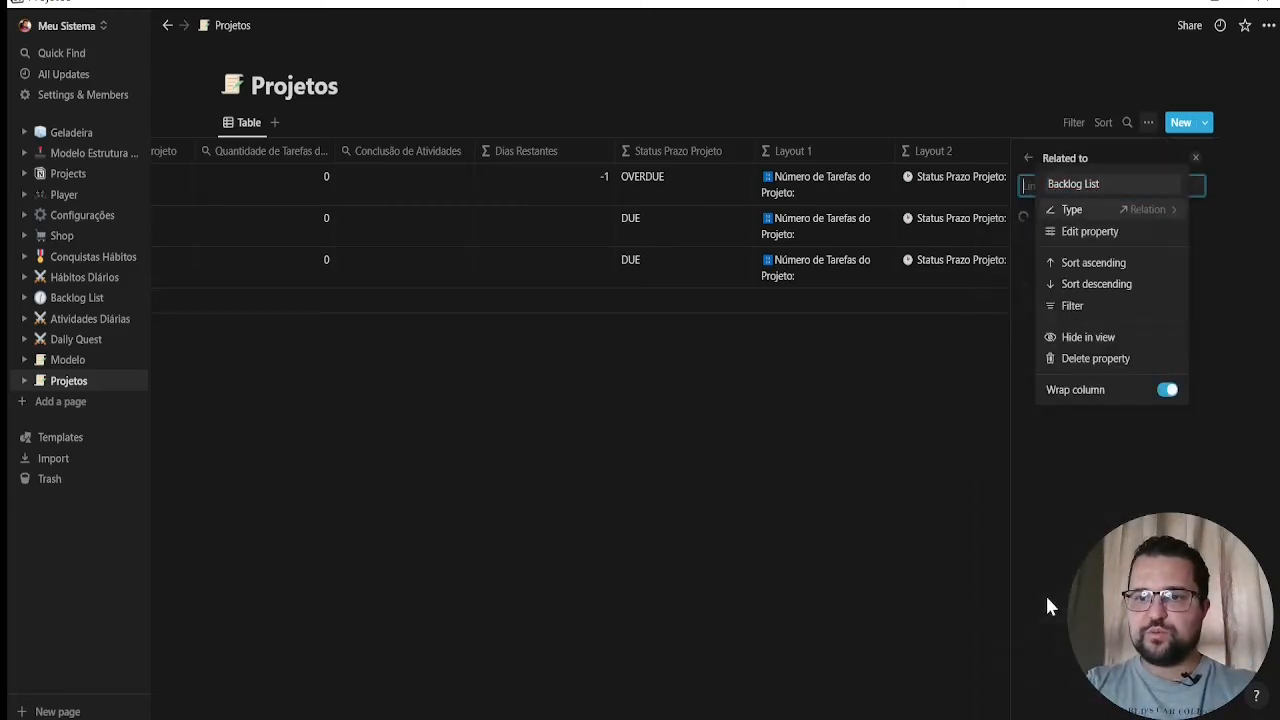
{"action": "left_click", "coordinate": [1140, 236]}
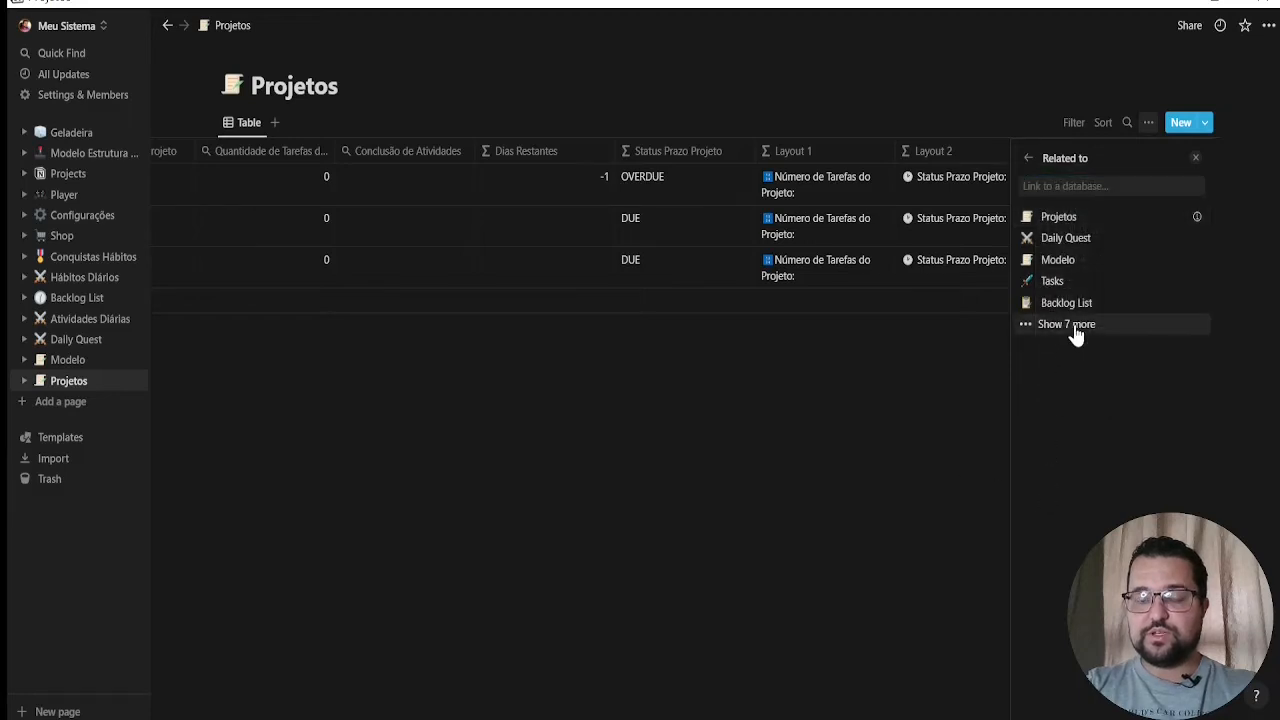
{"action": "left_click", "coordinate": [1110, 330]}
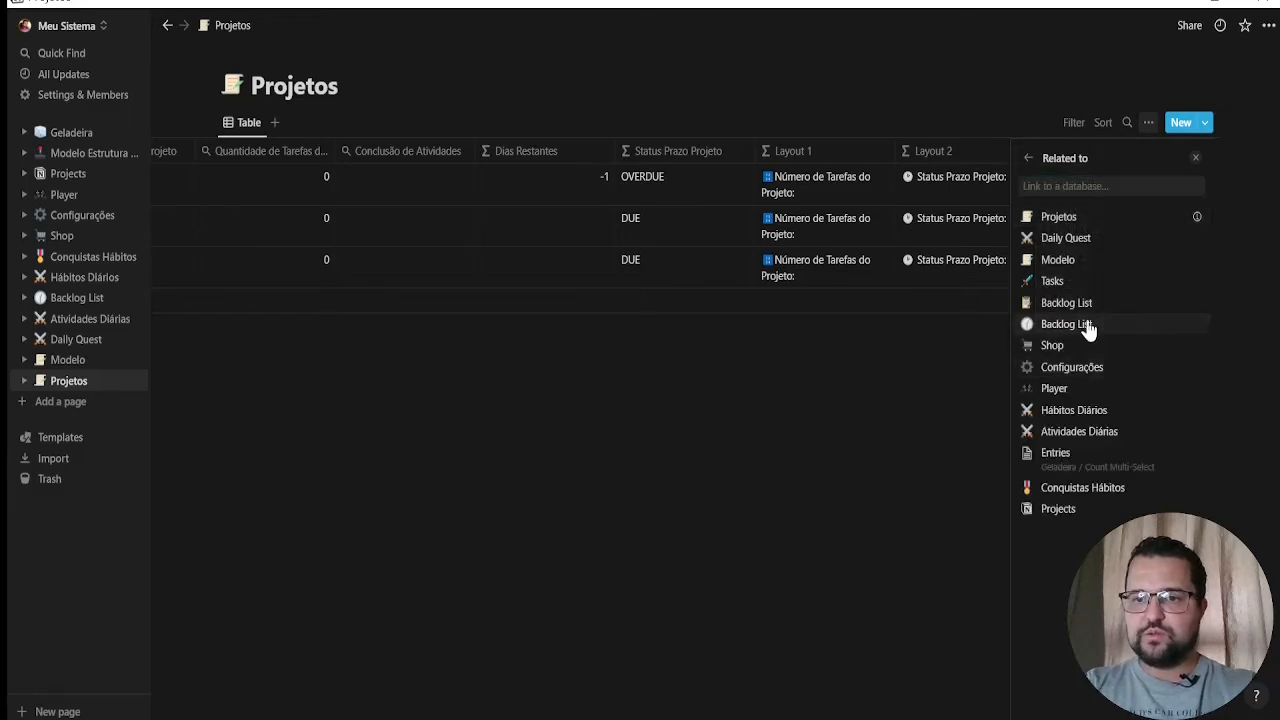
{"action": "left_click", "coordinate": [1105, 326]}
{"action": "left_click", "coordinate": [1188, 259]}
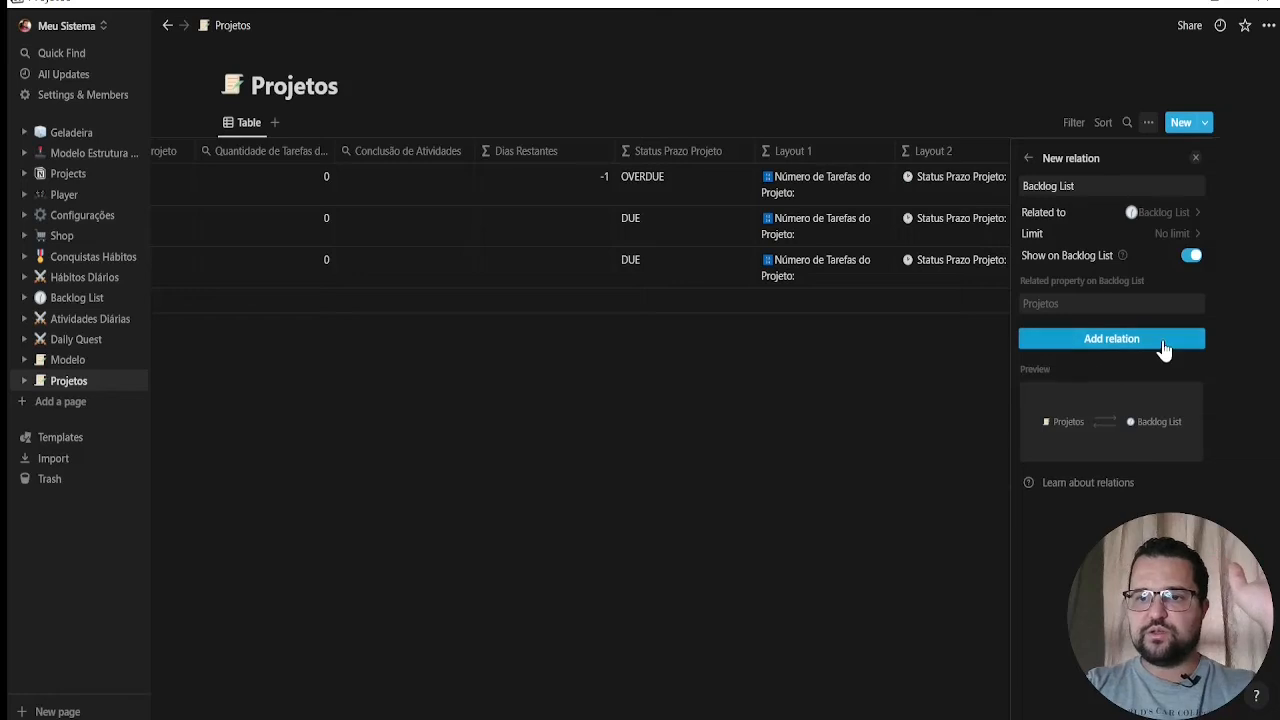
{"action": "left_click", "coordinate": [1160, 346]}
{"action": "left_click", "coordinate": [893, 500]}
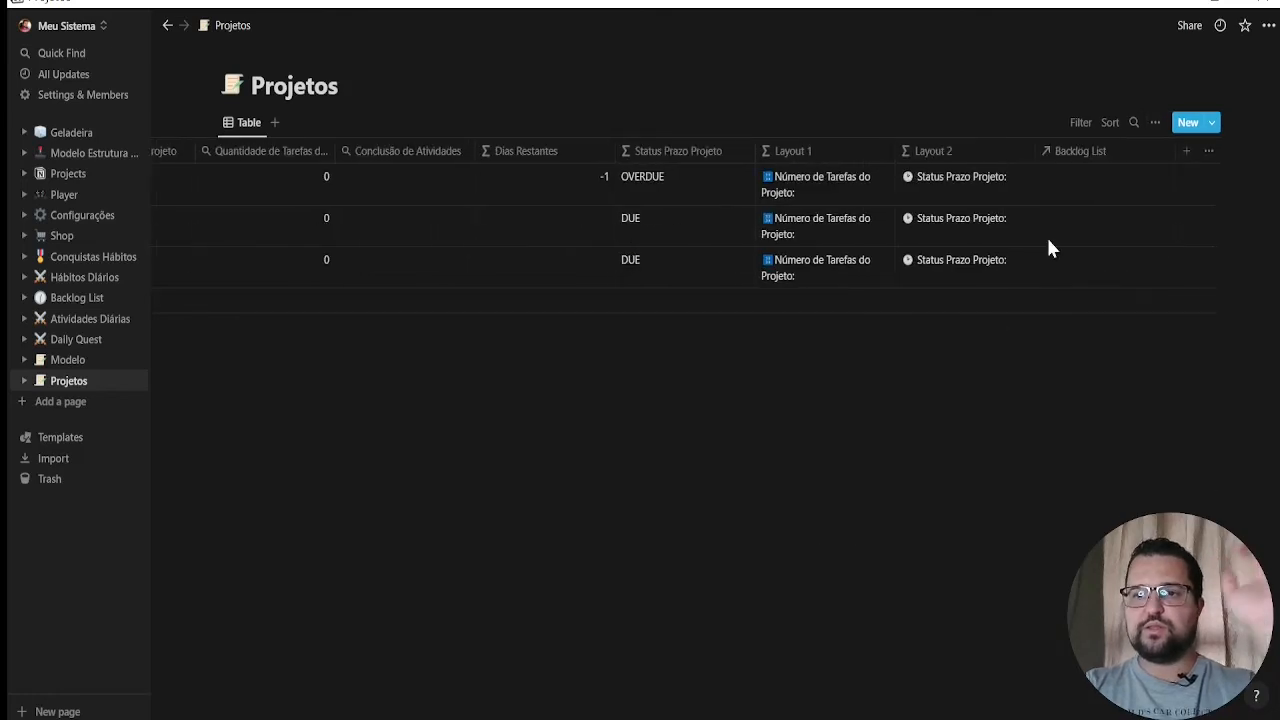
{"action": "left_click", "coordinate": [1086, 182]}
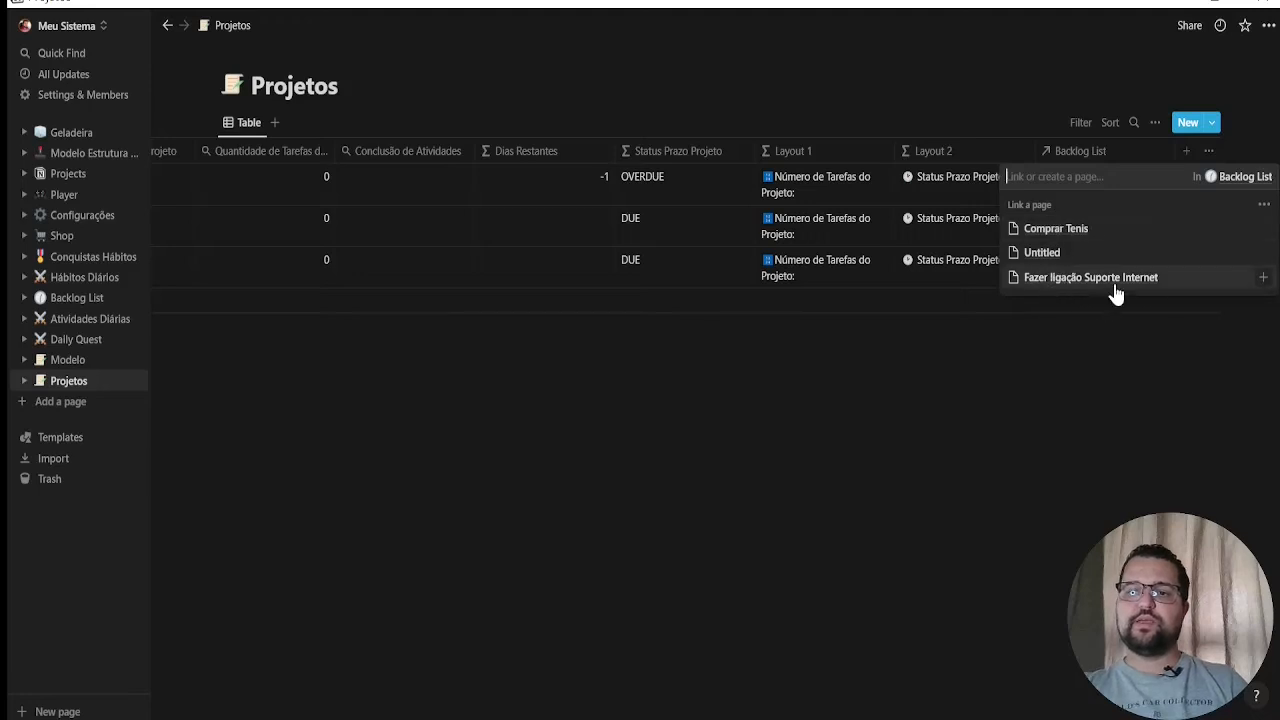
{"action": "left_click", "coordinate": [982, 428]}
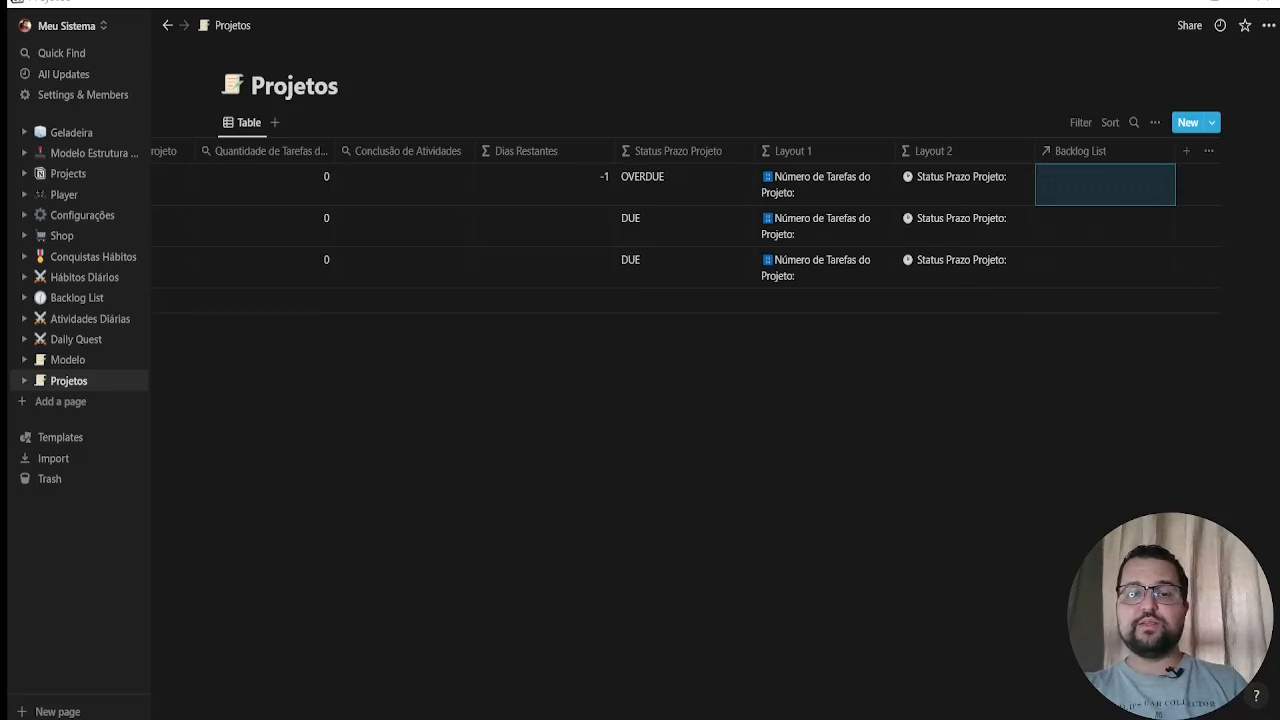
Add a property named "Cover" after Backlog List and set its type to Files & media
{"action": "left_click", "coordinate": [1184, 158]}
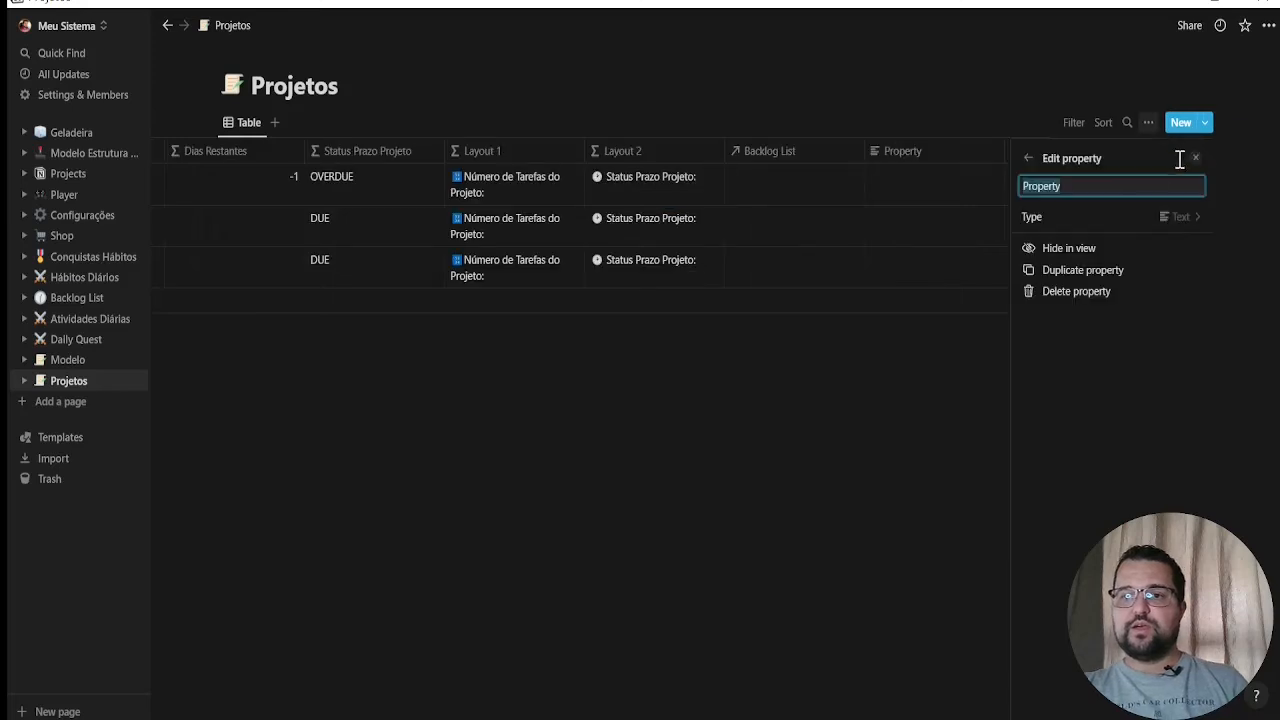
{"action": "type", "text": "Cover"}
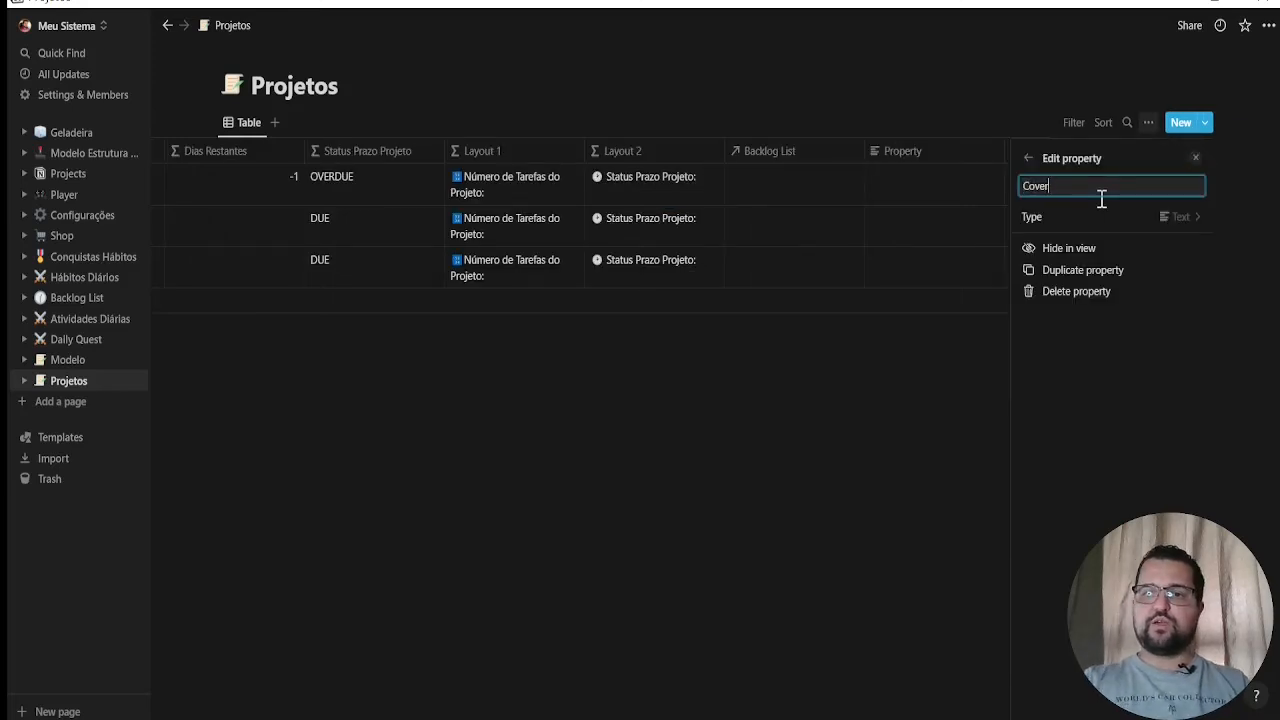
{"action": "left_click", "coordinate": [1165, 215]}
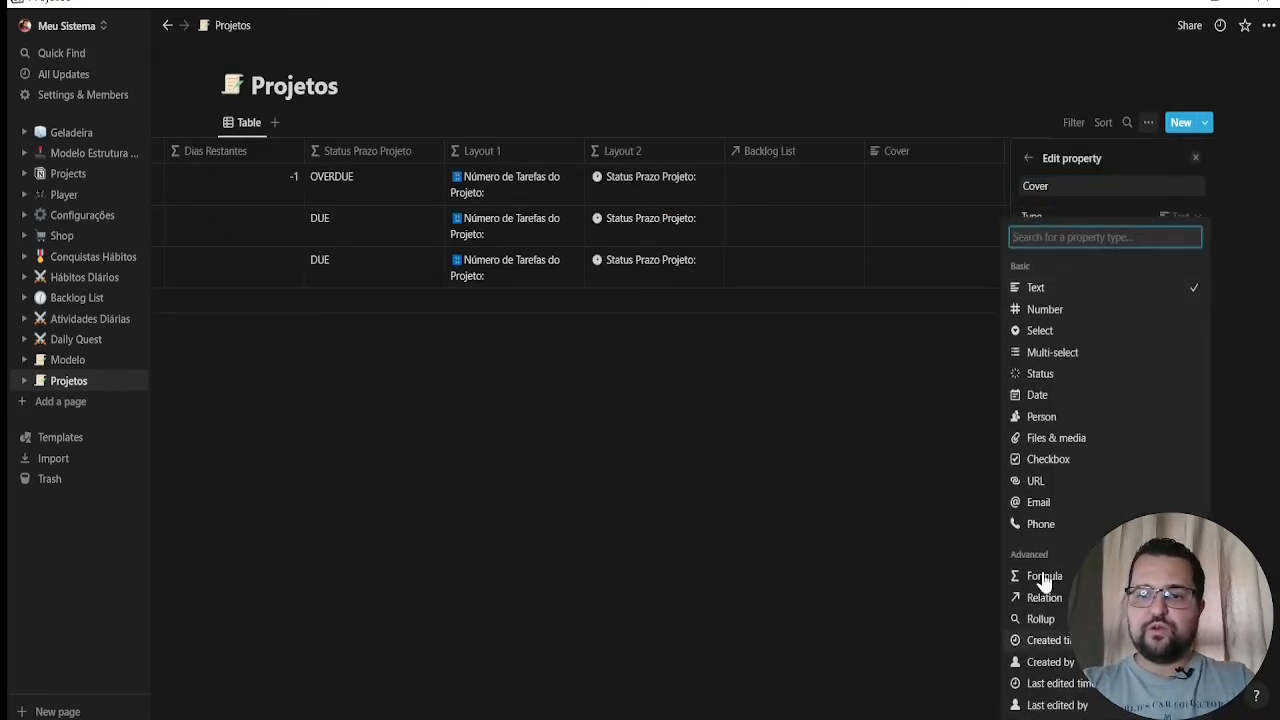
{"action": "left_click", "coordinate": [1066, 438]}
{"action": "left_click", "coordinate": [948, 563]}
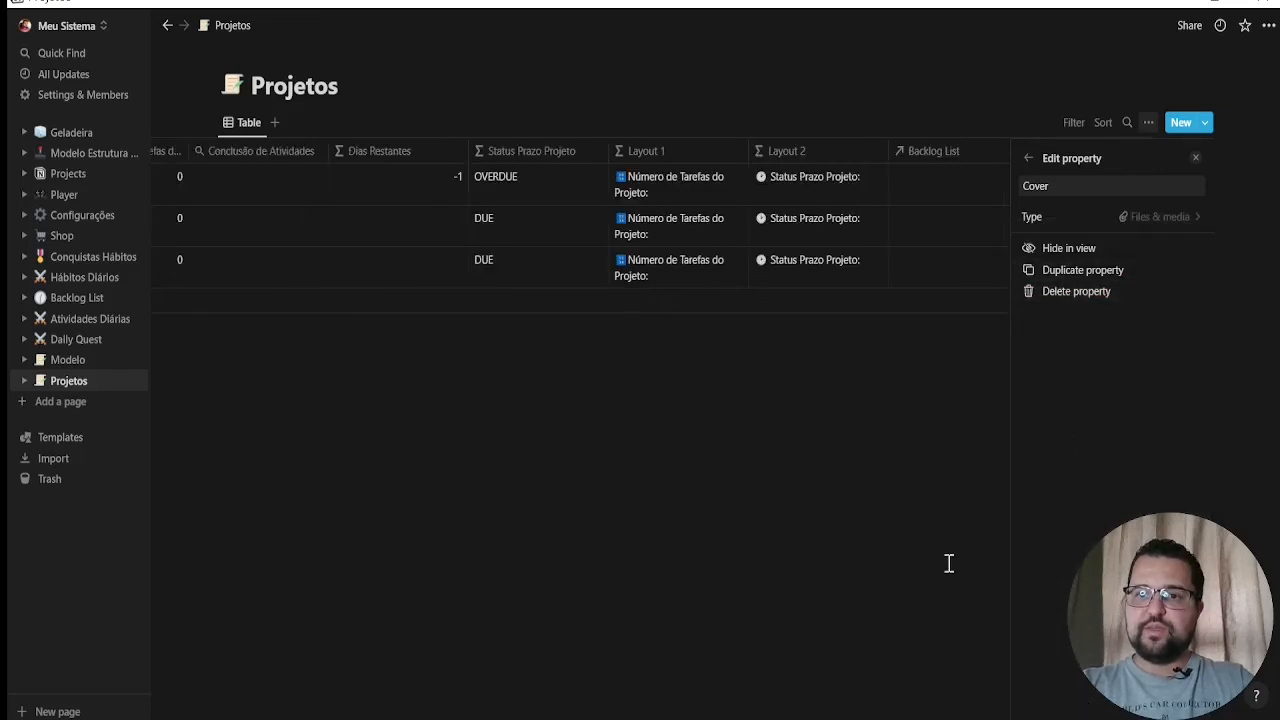
Examine the One Page All Project gallery in the Modelo database and the cover image property of the "Criar Template Criação de Conteúdo" project
{"action": "left_click", "coordinate": [1097, 180]}
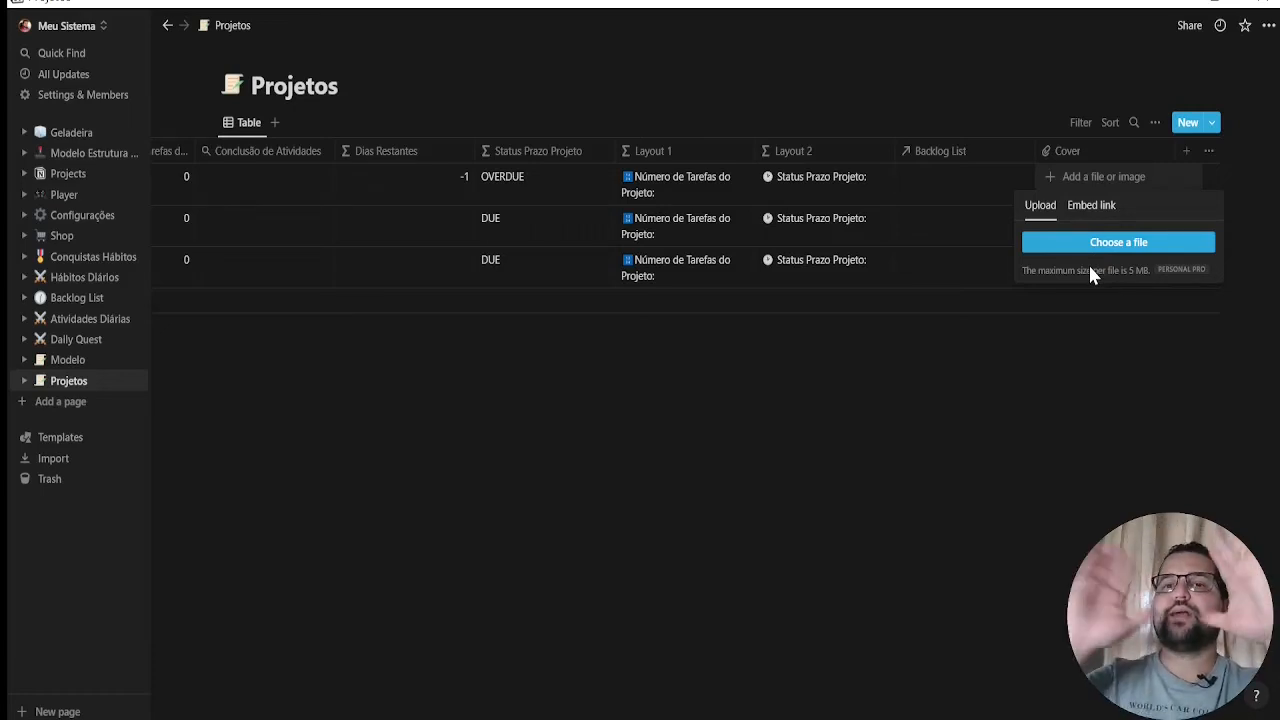
{"action": "left_click", "coordinate": [66, 360]}
{"action": "left_click", "coordinate": [66, 360]}
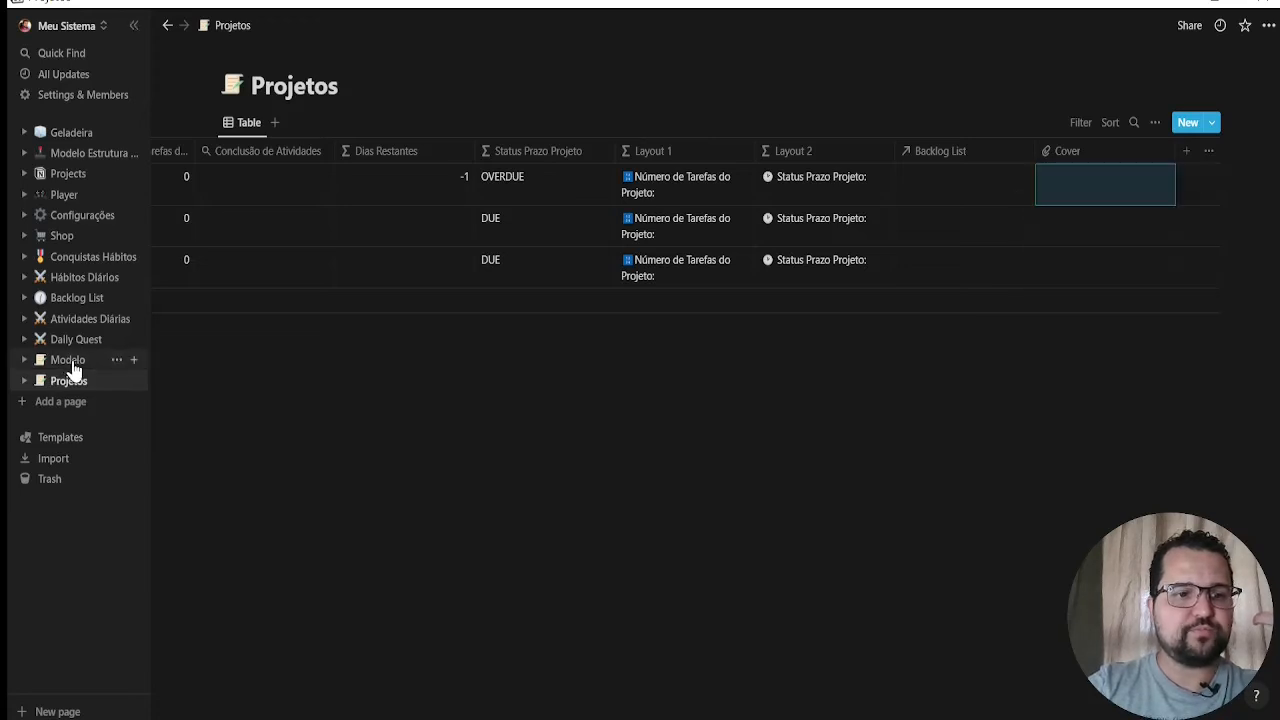
{"action": "left_click", "coordinate": [68, 361]}
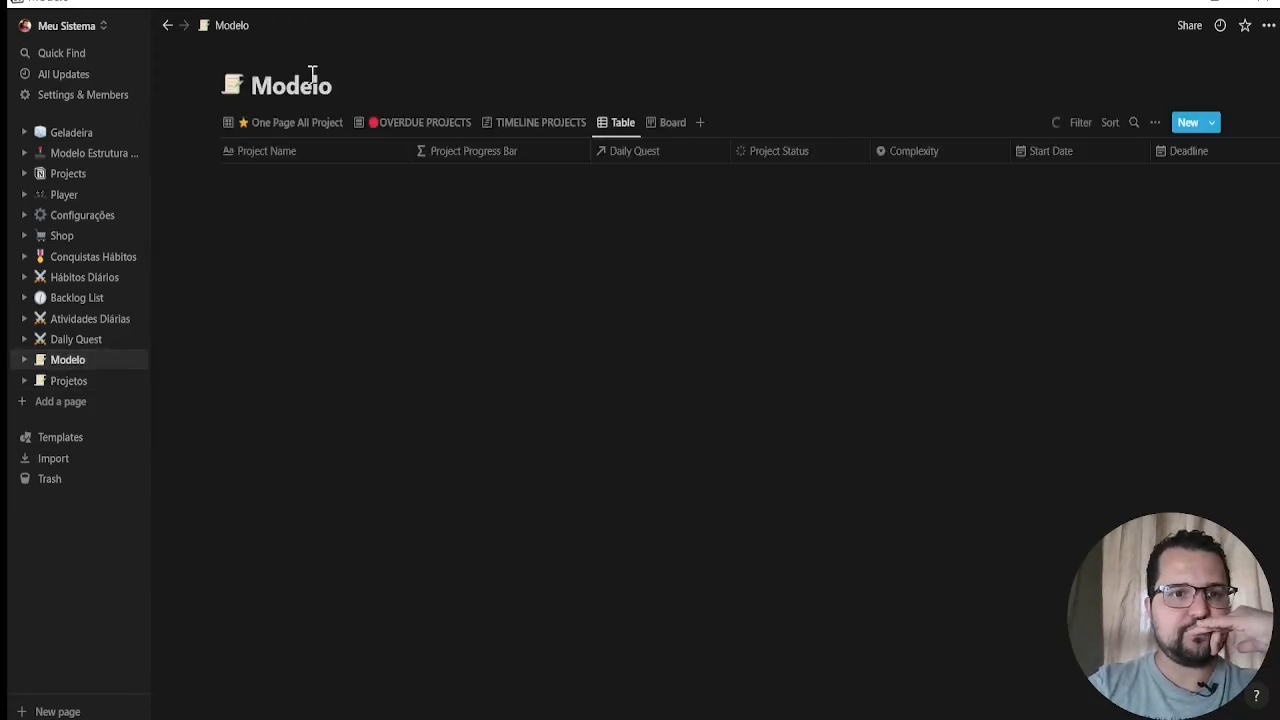
{"action": "left_click", "coordinate": [272, 123]}
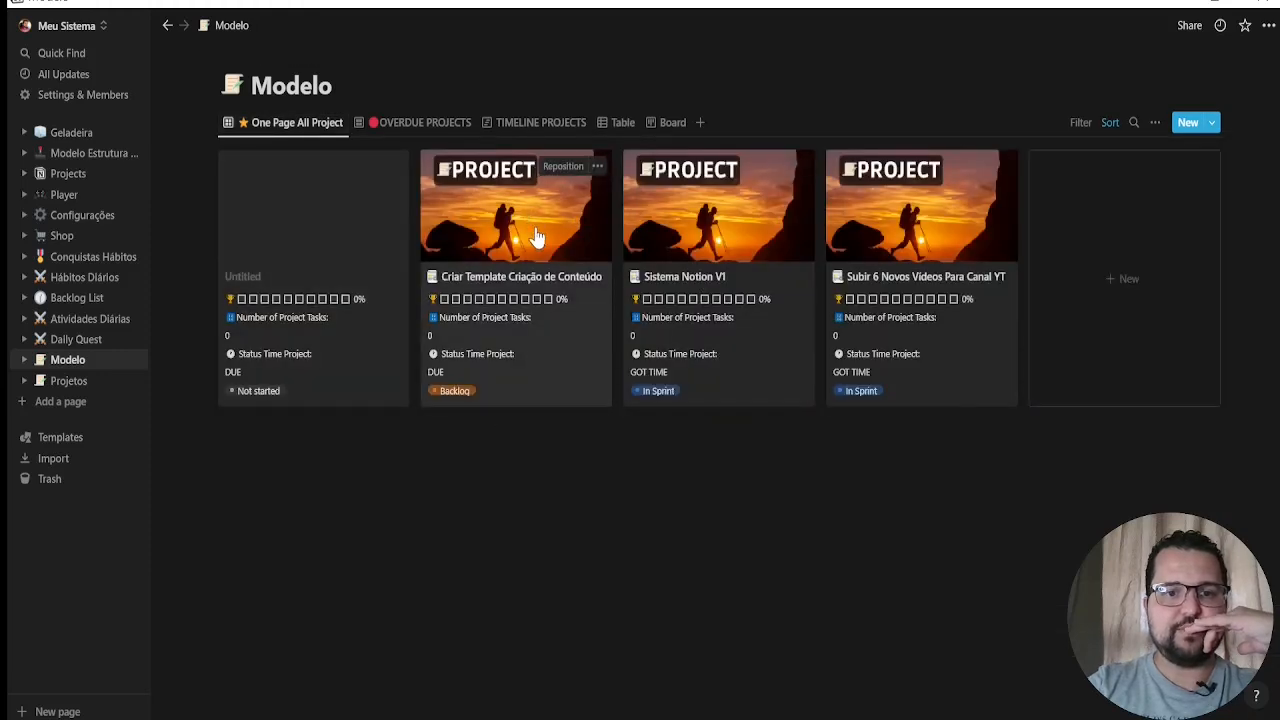
{"action": "left_click", "coordinate": [652, 281]}
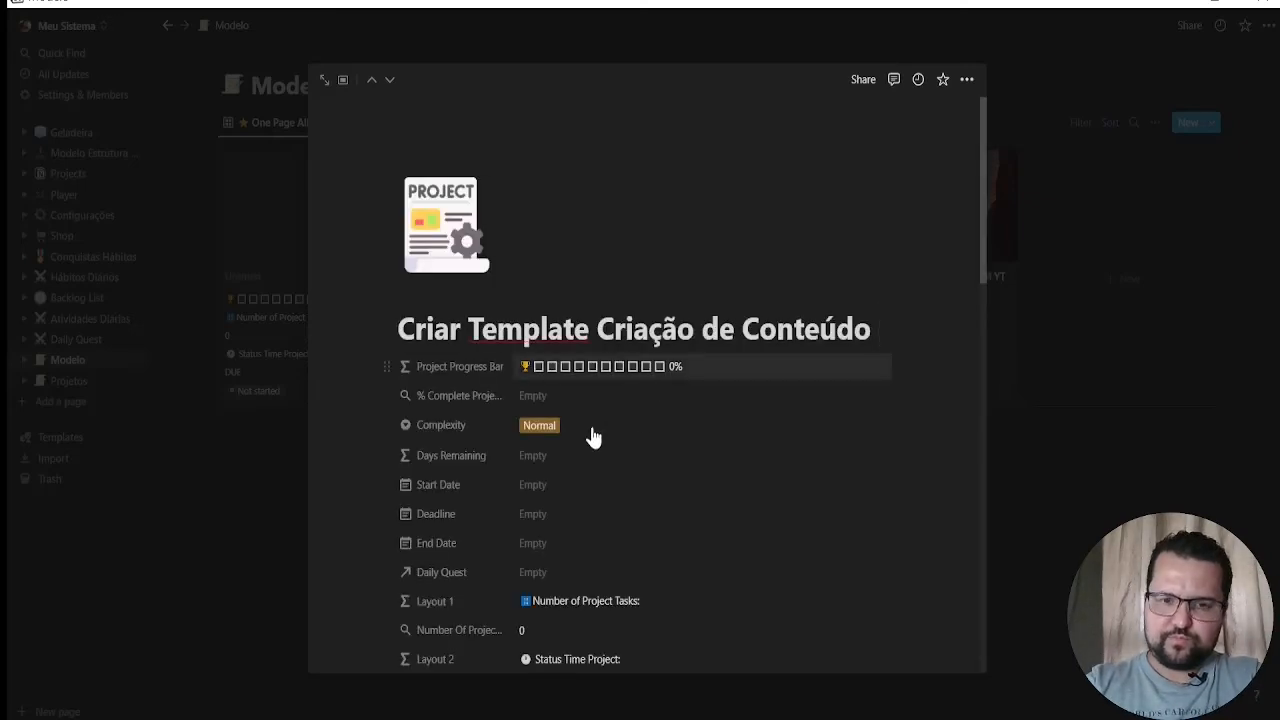
{"action": "scroll", "coordinate": [585, 420], "scroll_direction": "down", "scroll_amount": 5}
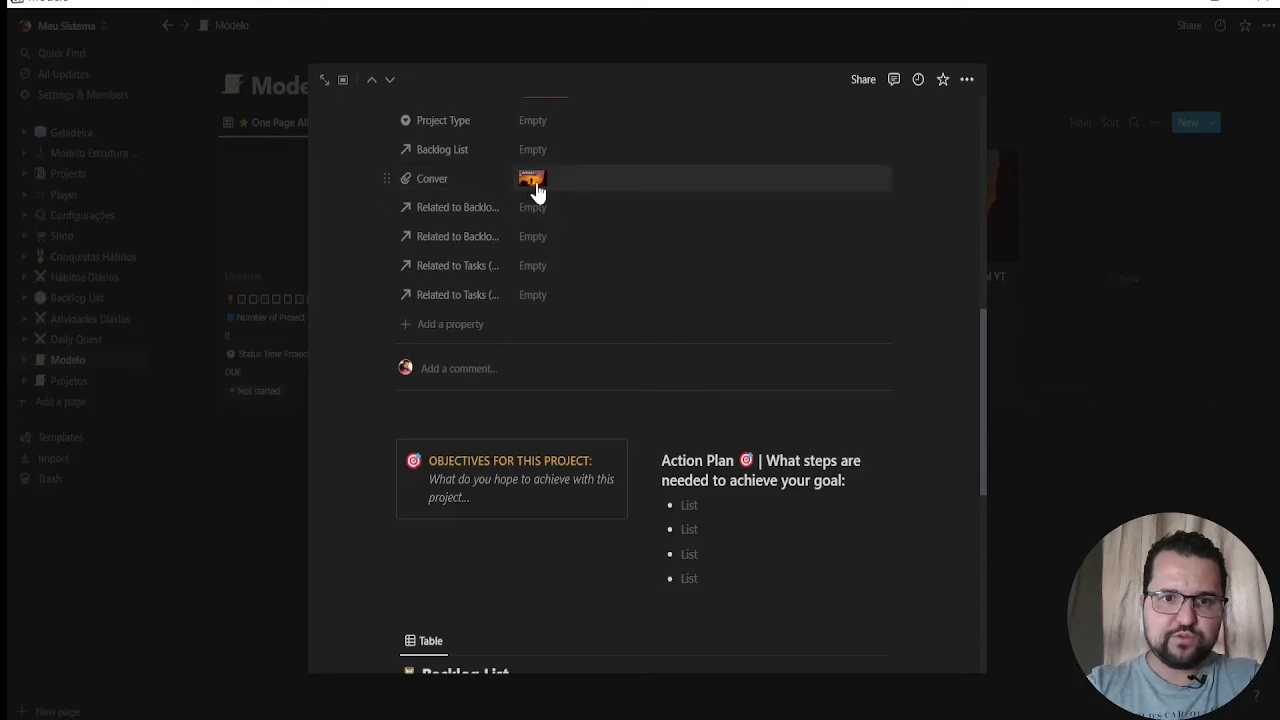
{"action": "left_click", "coordinate": [209, 537]}
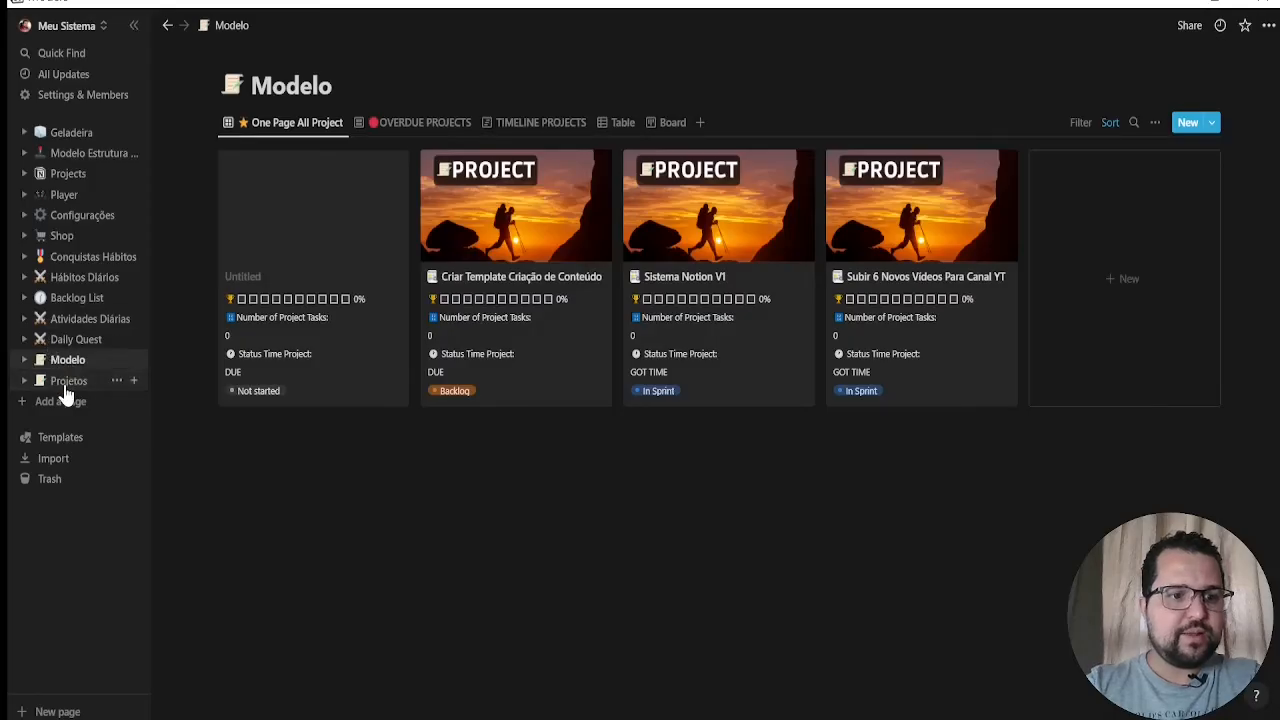
Add the #PROJECT sunset hiker image to the Cover property of the first project in the Projetos database
{"action": "left_click", "coordinate": [66, 385]}
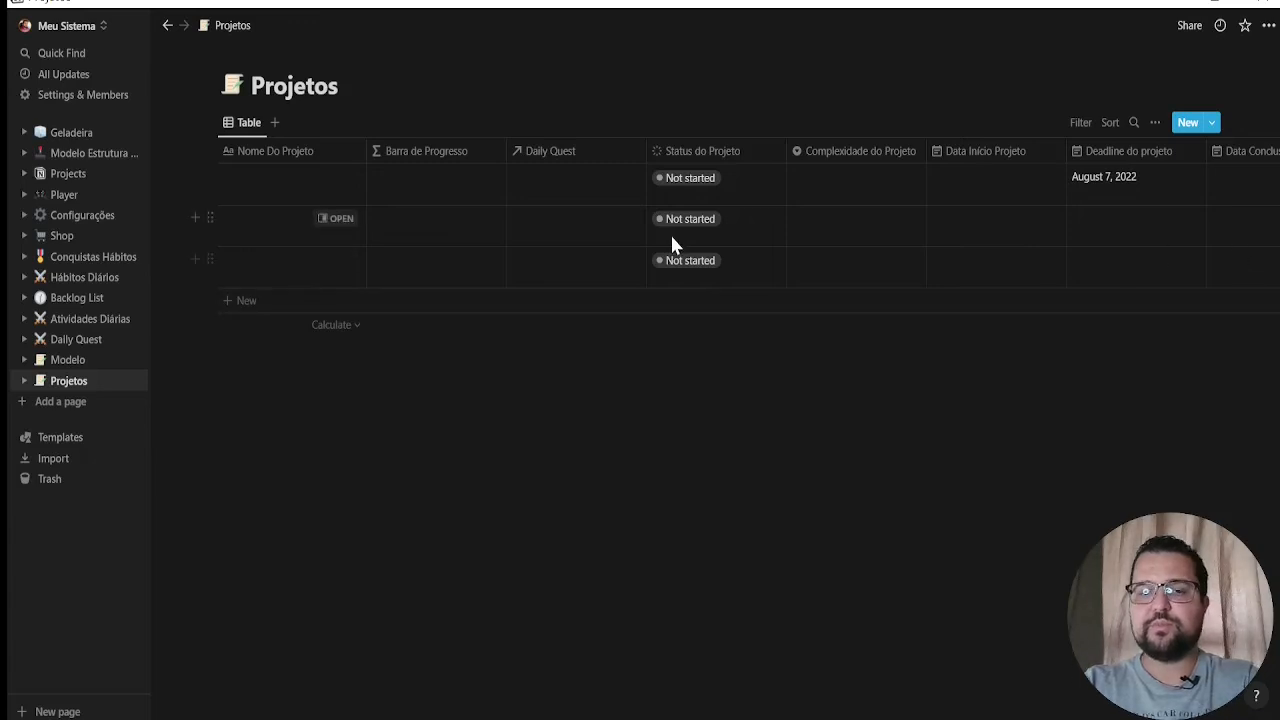
{"action": "scroll", "coordinate": [668, 230], "scroll_direction": "right", "scroll_amount": 15}
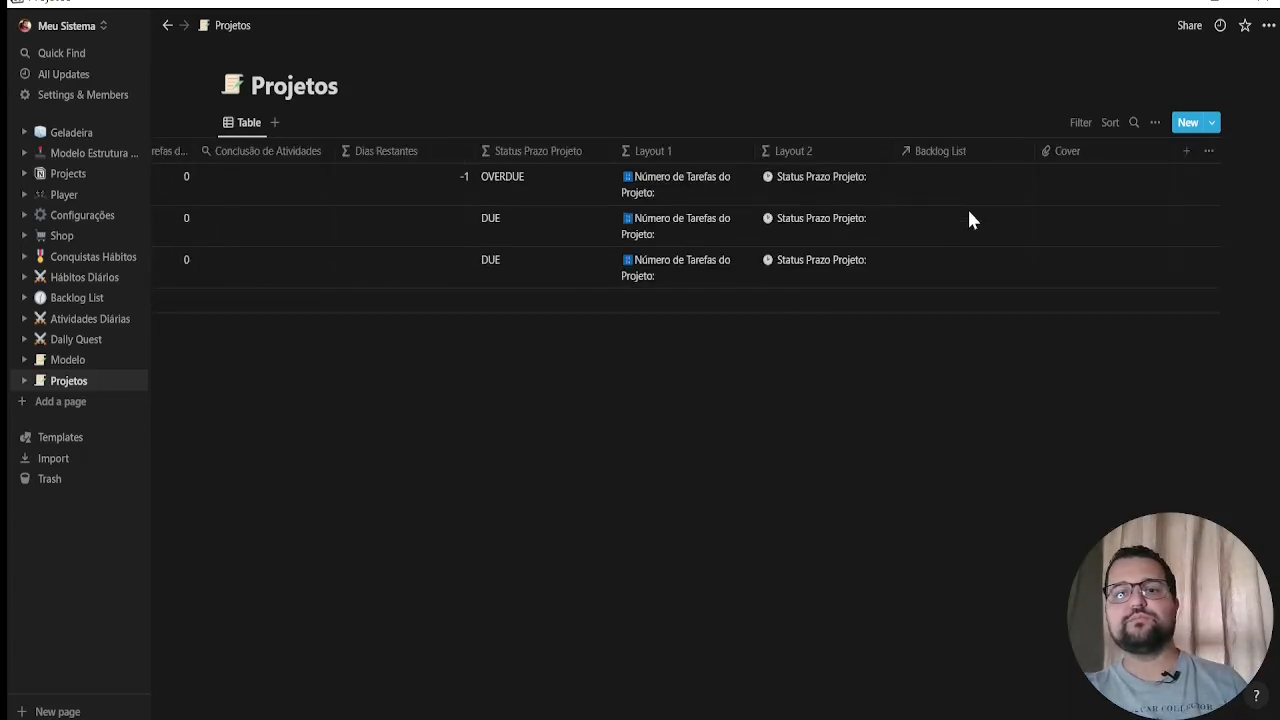
{"action": "left_click", "coordinate": [1079, 177]}
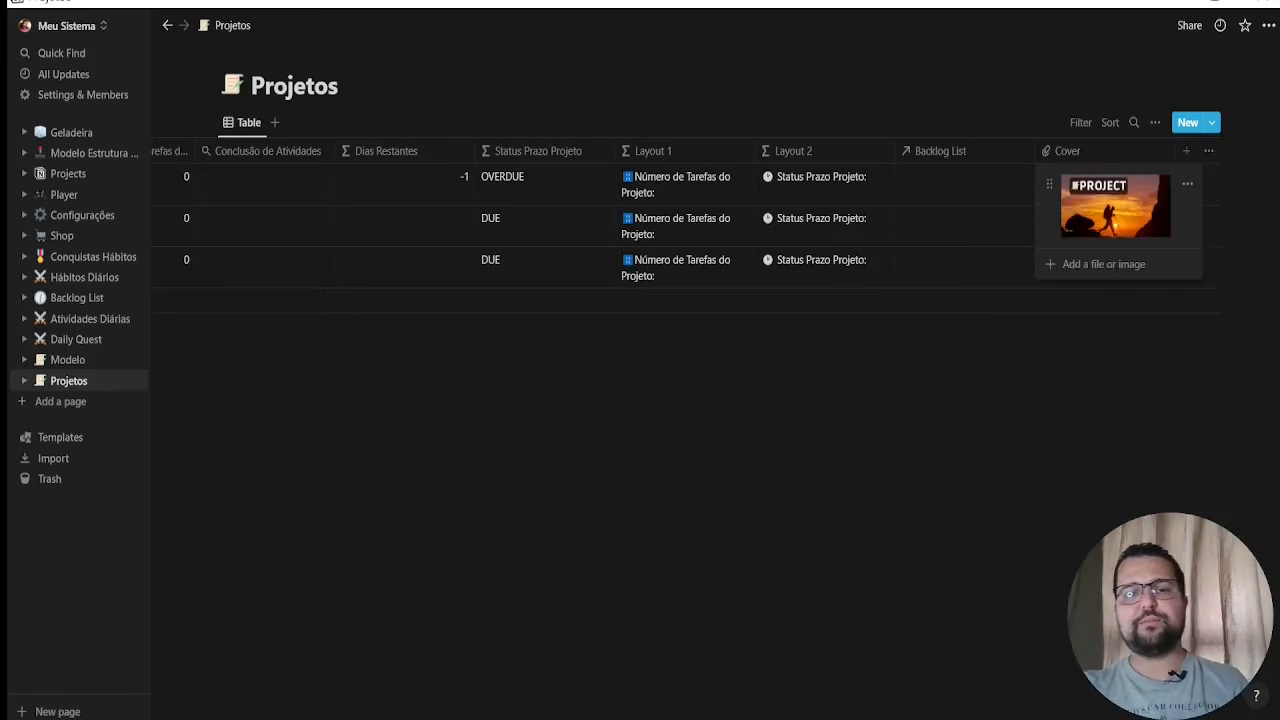
{"action": "key", "text": "Escape"}
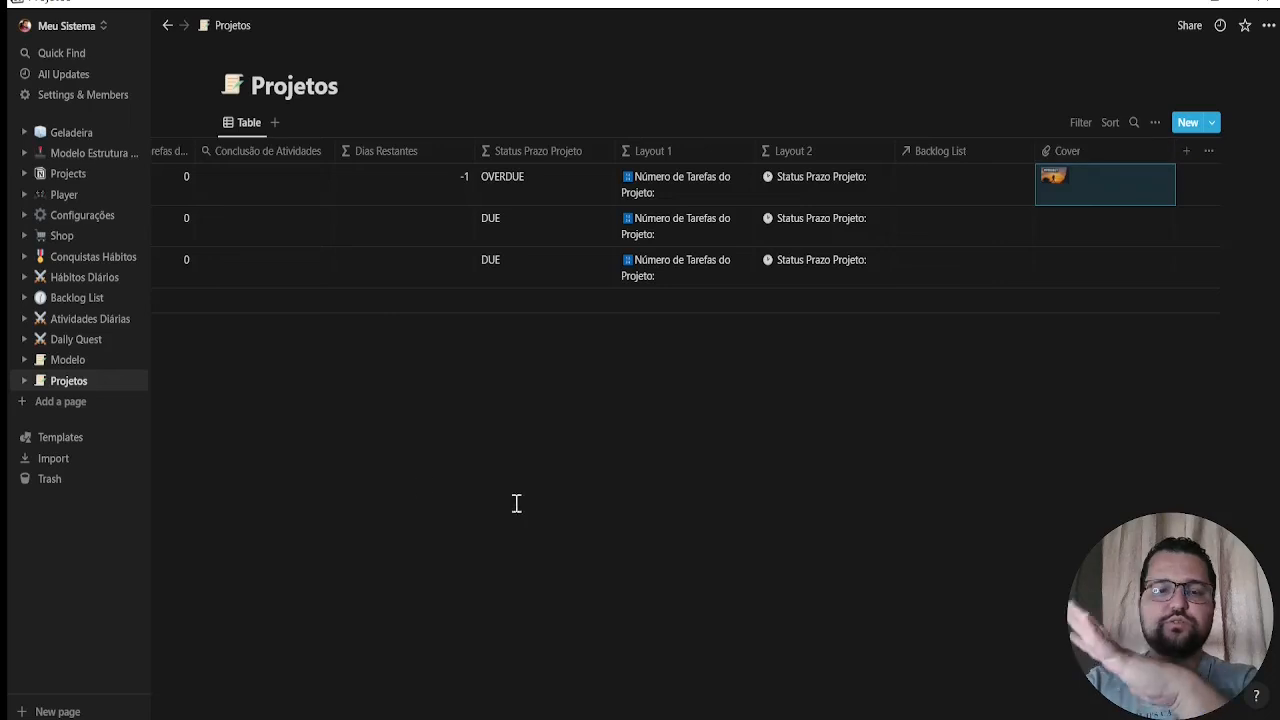
Name the first project in the Projetos table "Projeto 1"
{"action": "left_click_drag", "start_coordinate": [851, 717], "coordinate": [161, 601]}
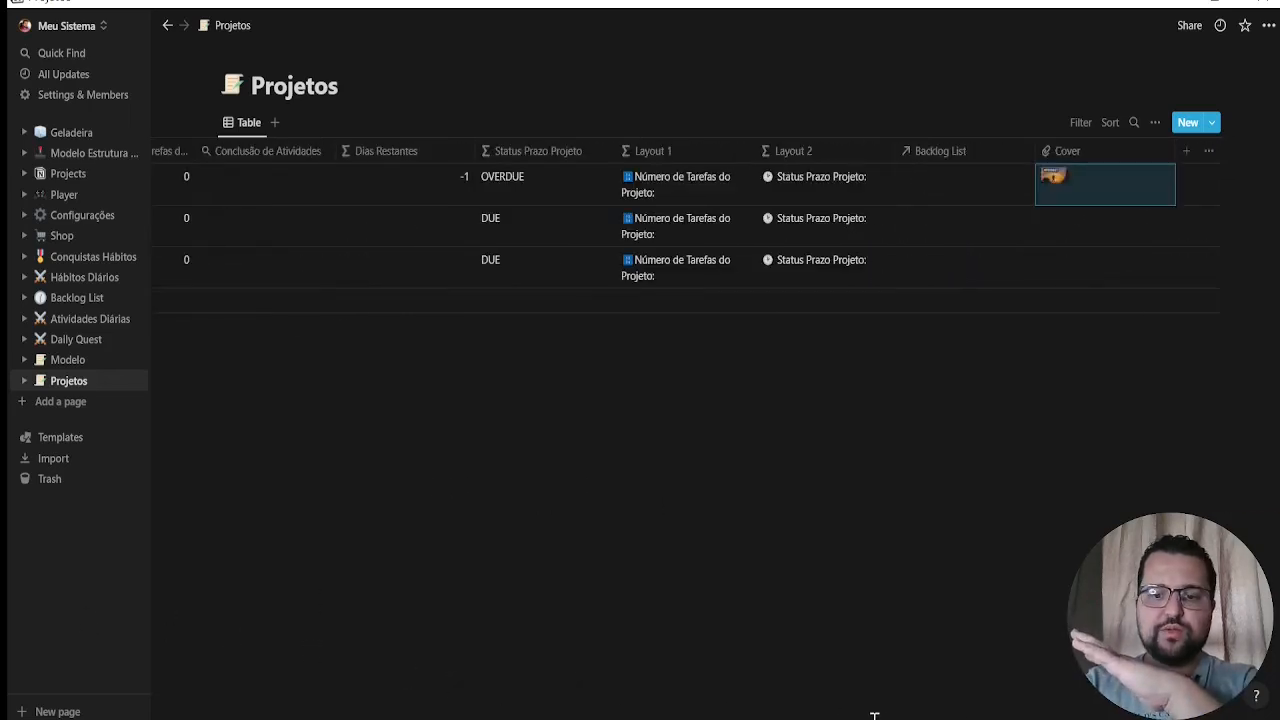
{"action": "left_click_drag", "start_coordinate": [873, 717], "coordinate": [189, 651]}
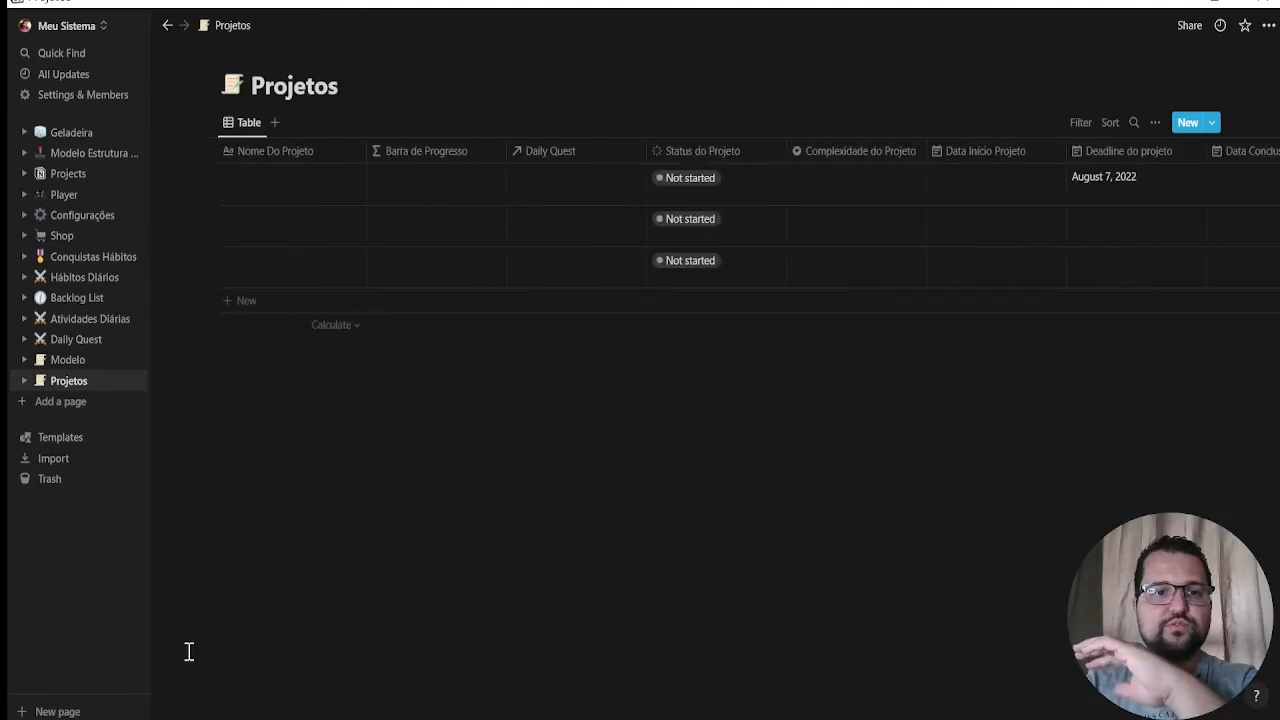
{"action": "left_click", "coordinate": [291, 200]}
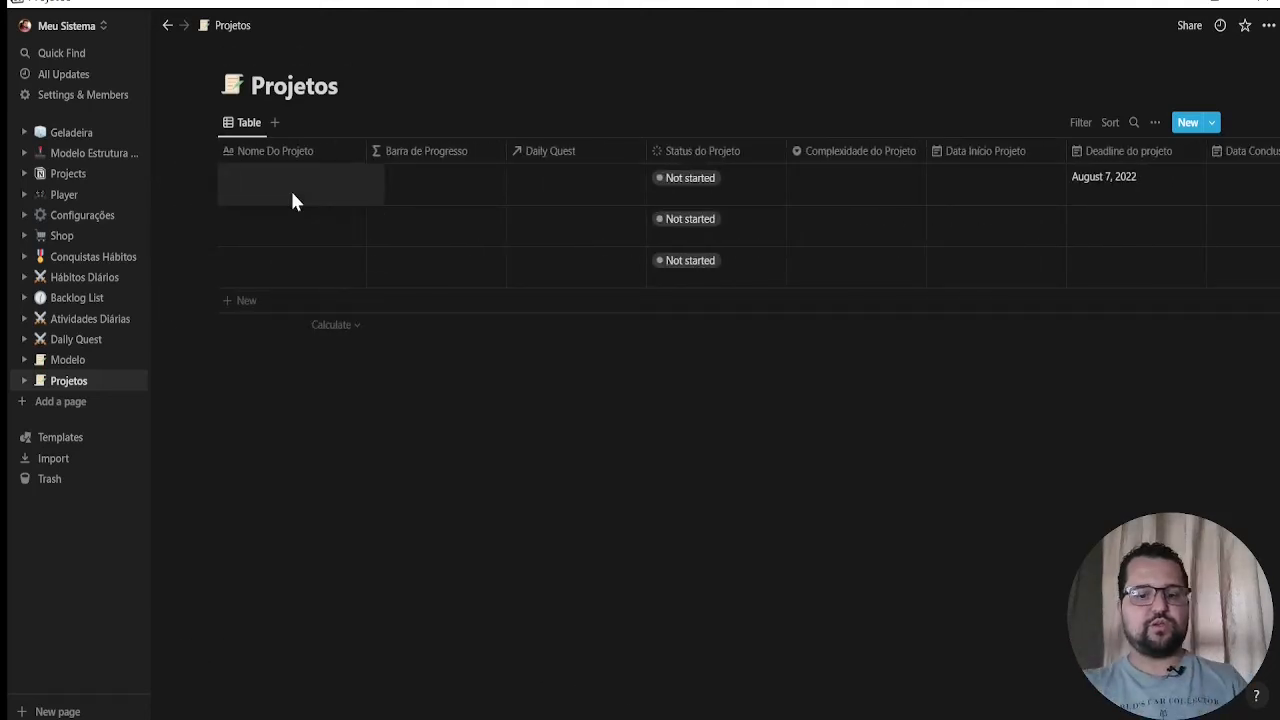
{"action": "type", "text": "Projeto 1"}
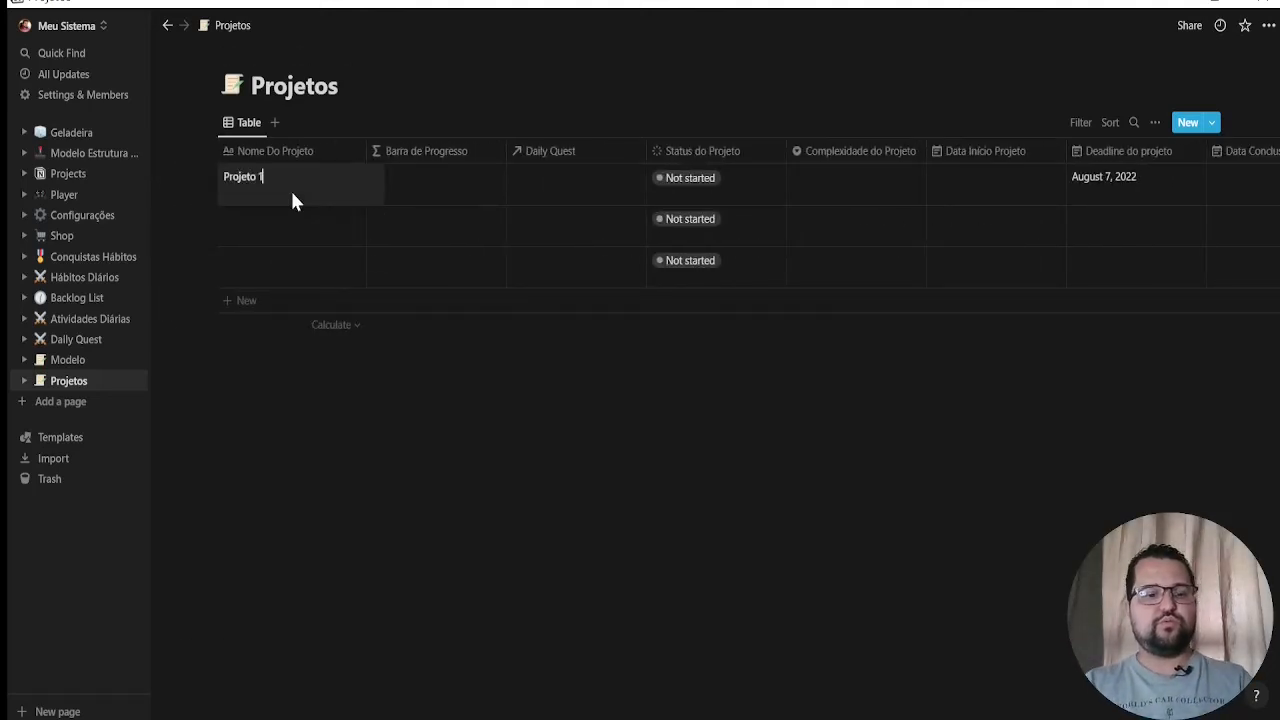
{"action": "key", "text": "Escape"}
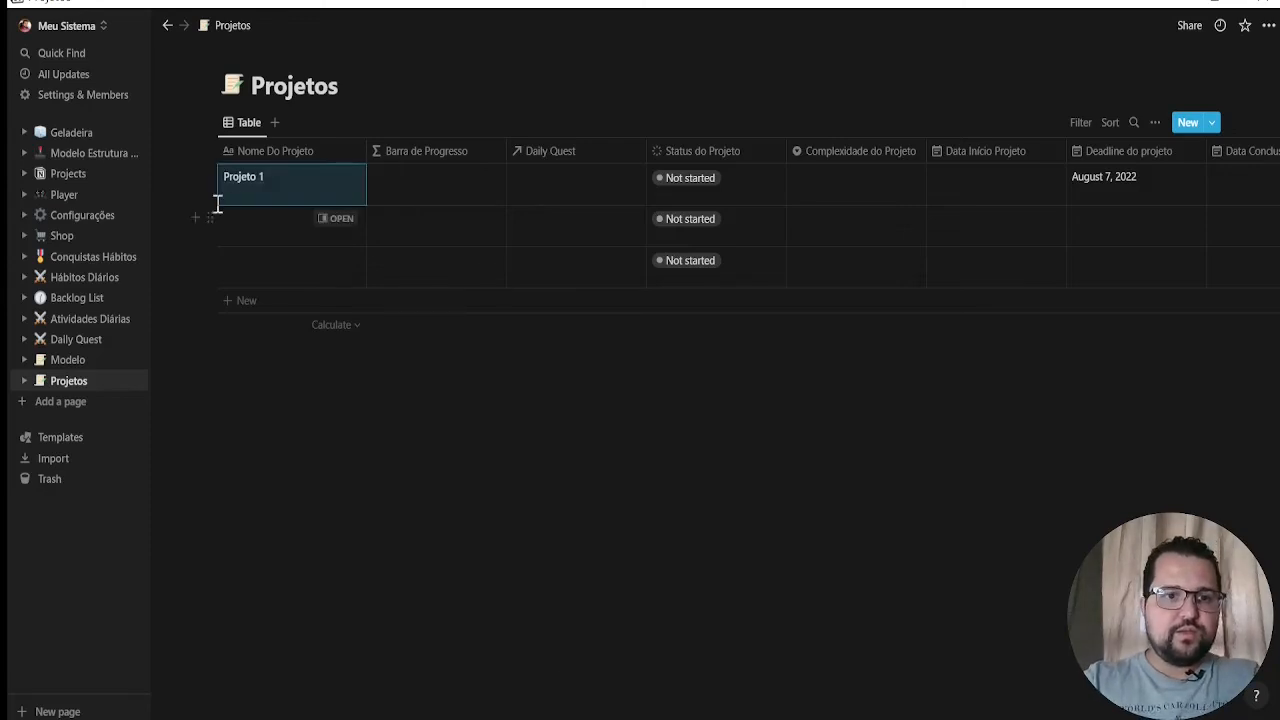
Paste a formula into Barra de Progresso that builds a trophy-led, ten-square progress bar with percentage from "% Conclusão de Atividades", and save it
{"action": "left_click", "coordinate": [337, 179]}
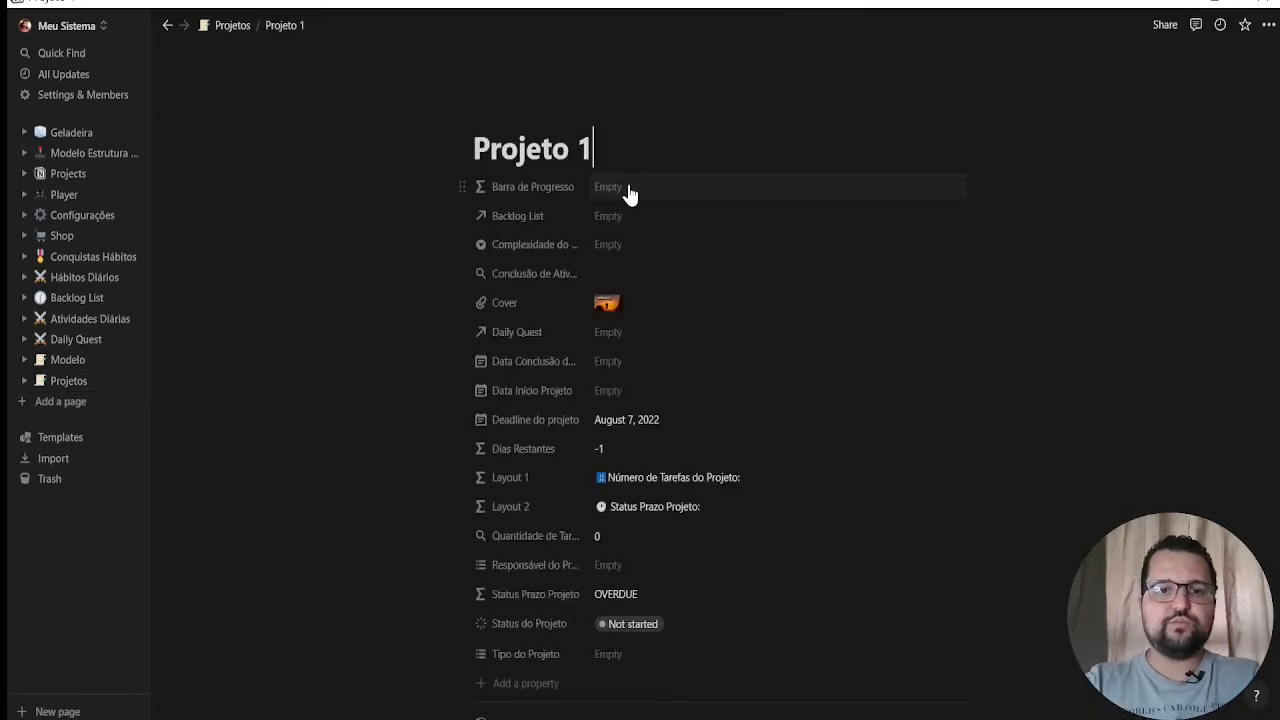
{"action": "left_click", "coordinate": [628, 188]}
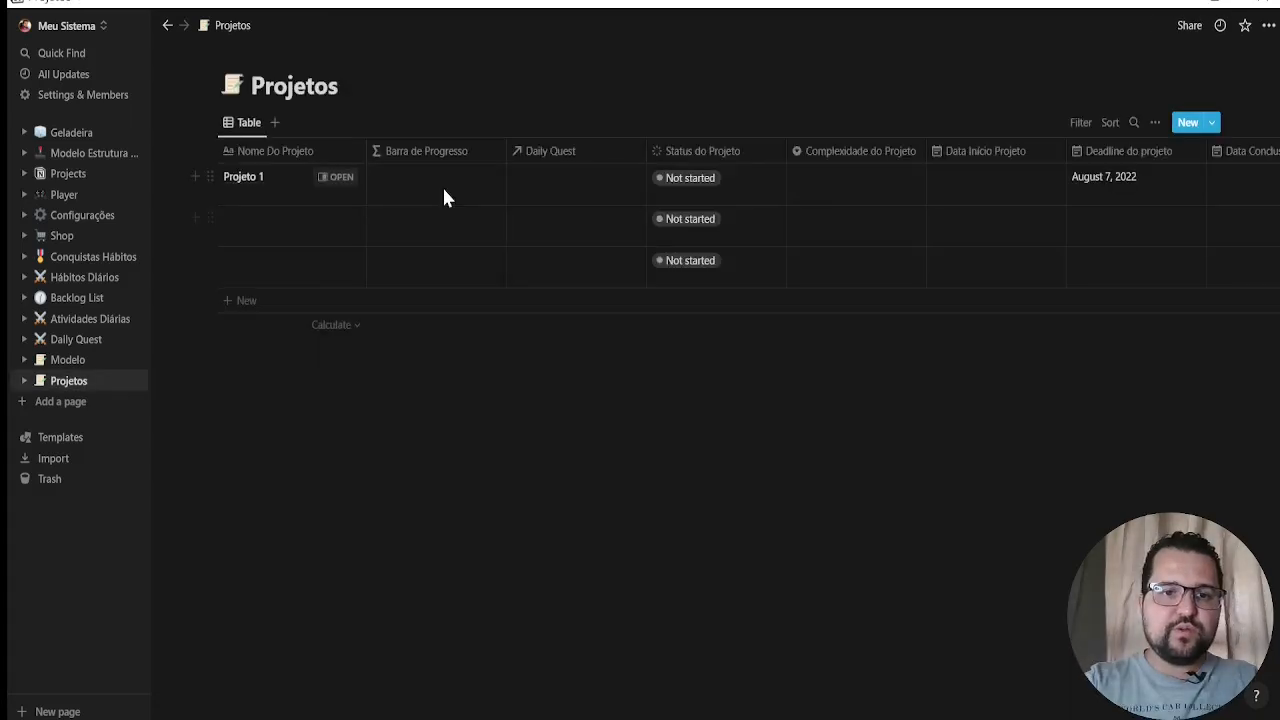
{"action": "left_click", "coordinate": [442, 185]}
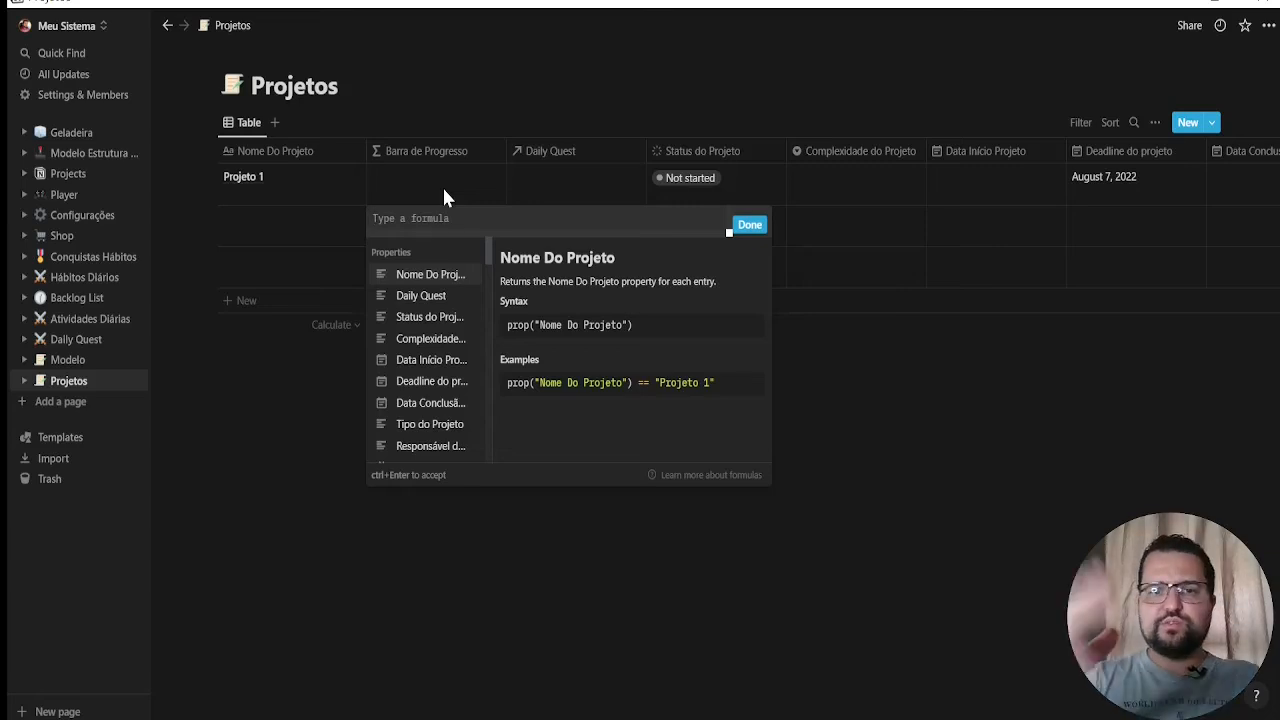
{"action": "type", "text": "\"🏆\" + if(prop(\"% Conclusão de Atividades\") < 0.1, \"□□□□□□□□□□\", slice(\"■■■■■■■■■■\", 0, 10 * prop(\"% Conclusão de Atividades\")) + slice(\"□□□□□□□□□□\", 10 * prop(\"% Conclusão de Atividades\"))) + \" \" + format(floor(100 * prop(\"% Conclusão de Atividades\"))) + \"%\""}
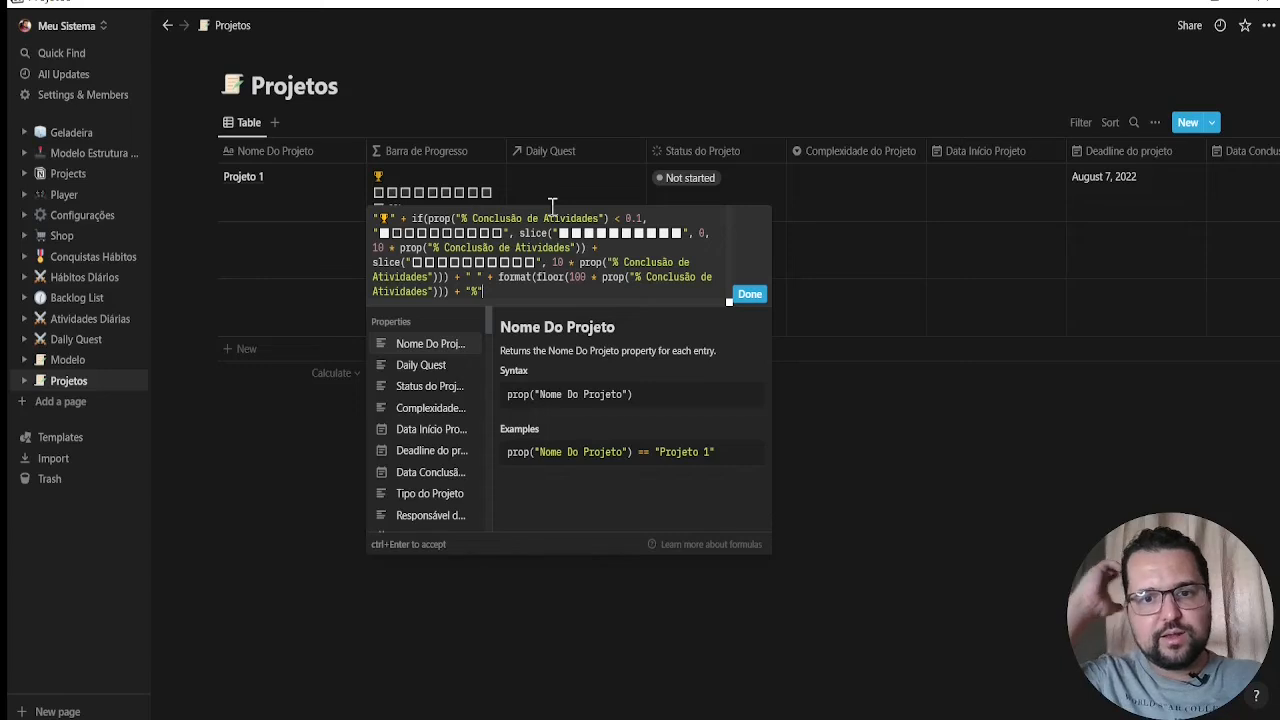
{"action": "left_click", "coordinate": [752, 295]}
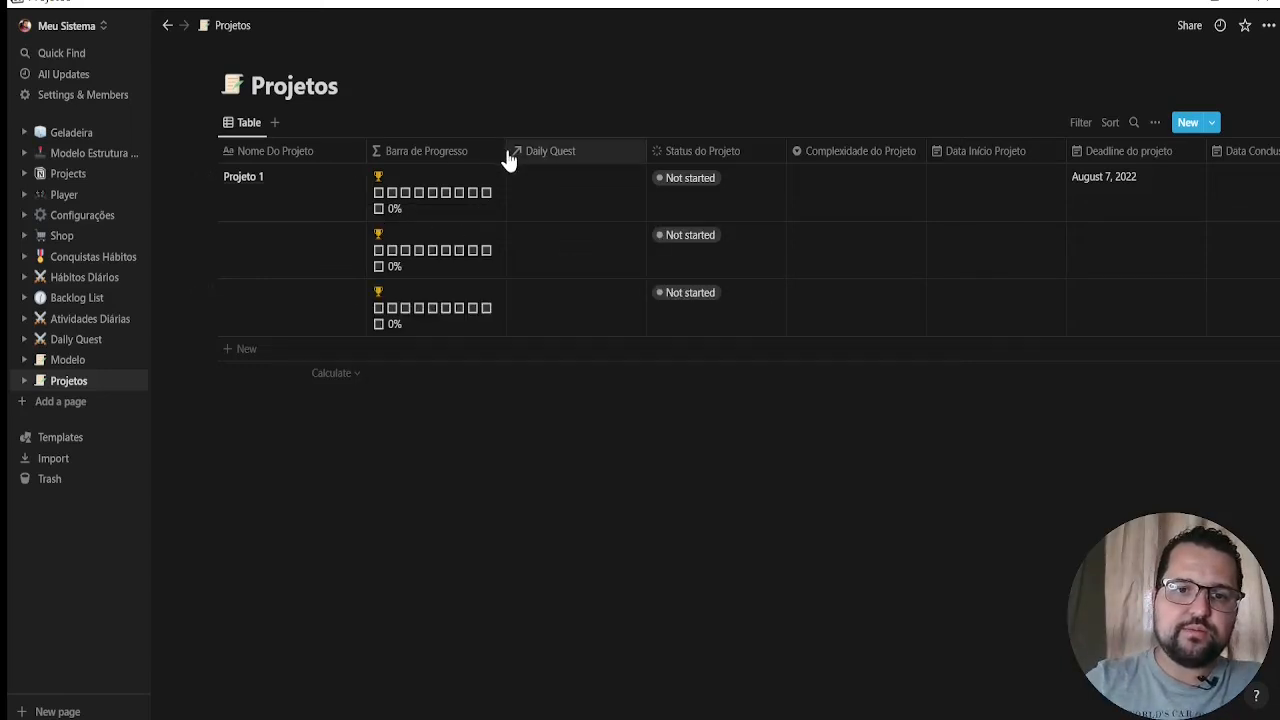
Widen the Barra de Progresso column in the Projetos table so each progress bar fits on one line
{"action": "left_click_drag", "start_coordinate": [505, 150], "coordinate": [578, 126]}
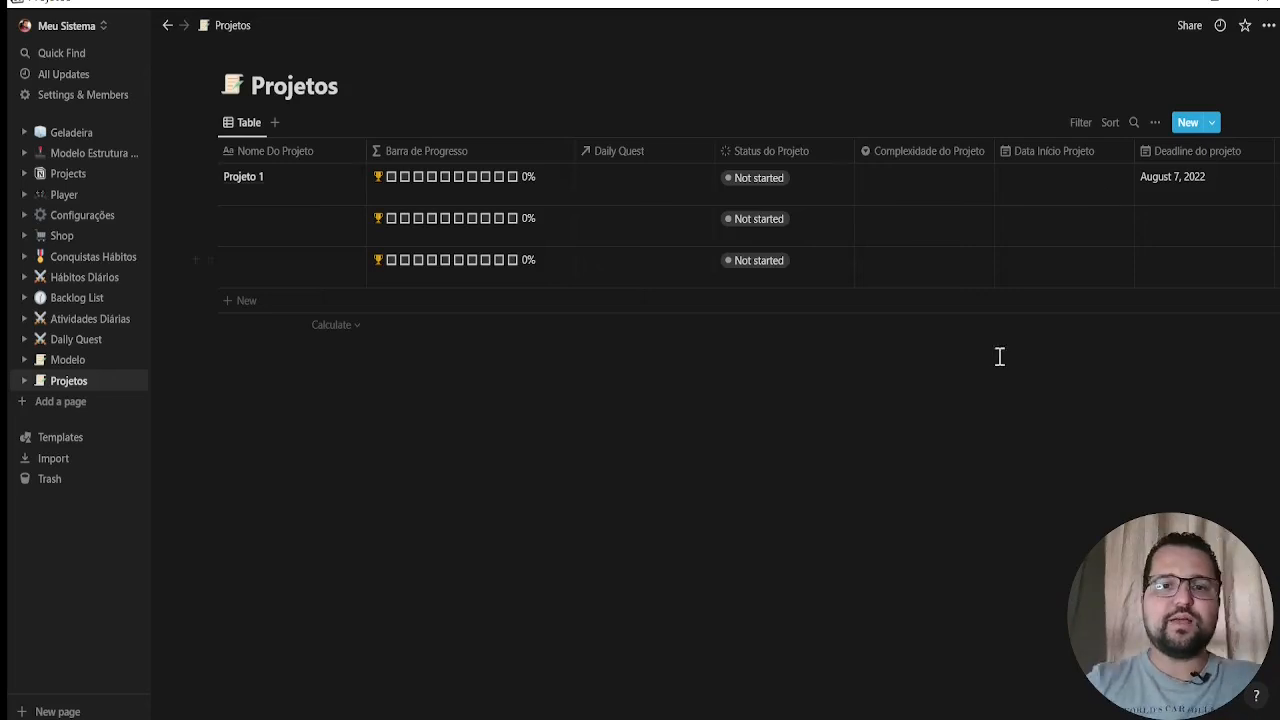
{"action": "left_click_drag", "start_coordinate": [578, 716], "coordinate": [239, 641]}
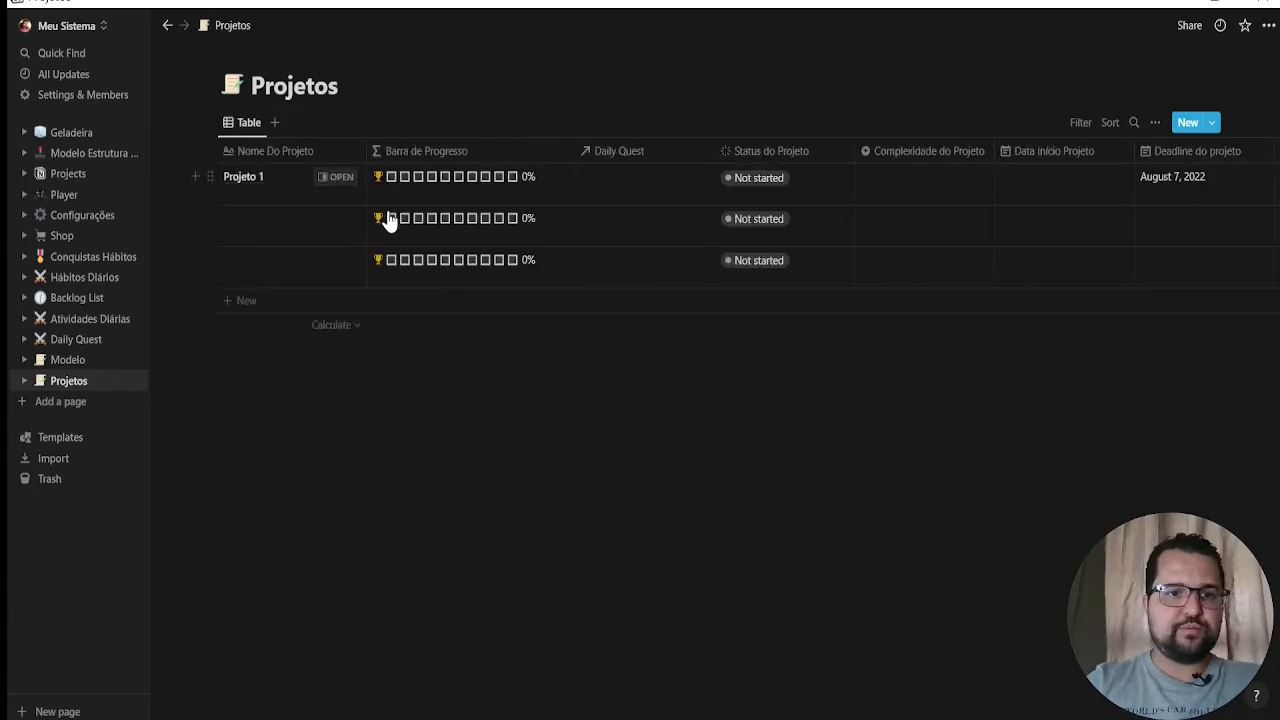
Open Projeto 1 as a full page and view the pages that can be linked in its Backlog List relation
{"action": "left_click", "coordinate": [337, 177]}
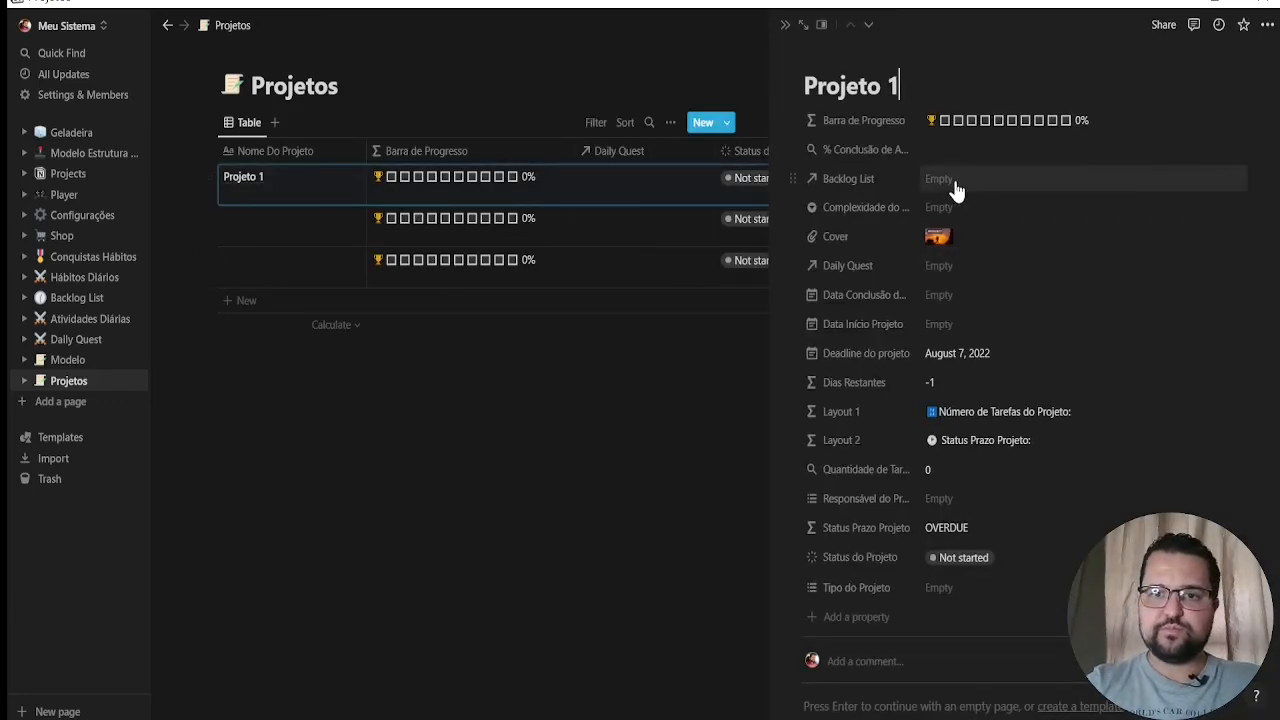
{"action": "left_click", "coordinate": [802, 30]}
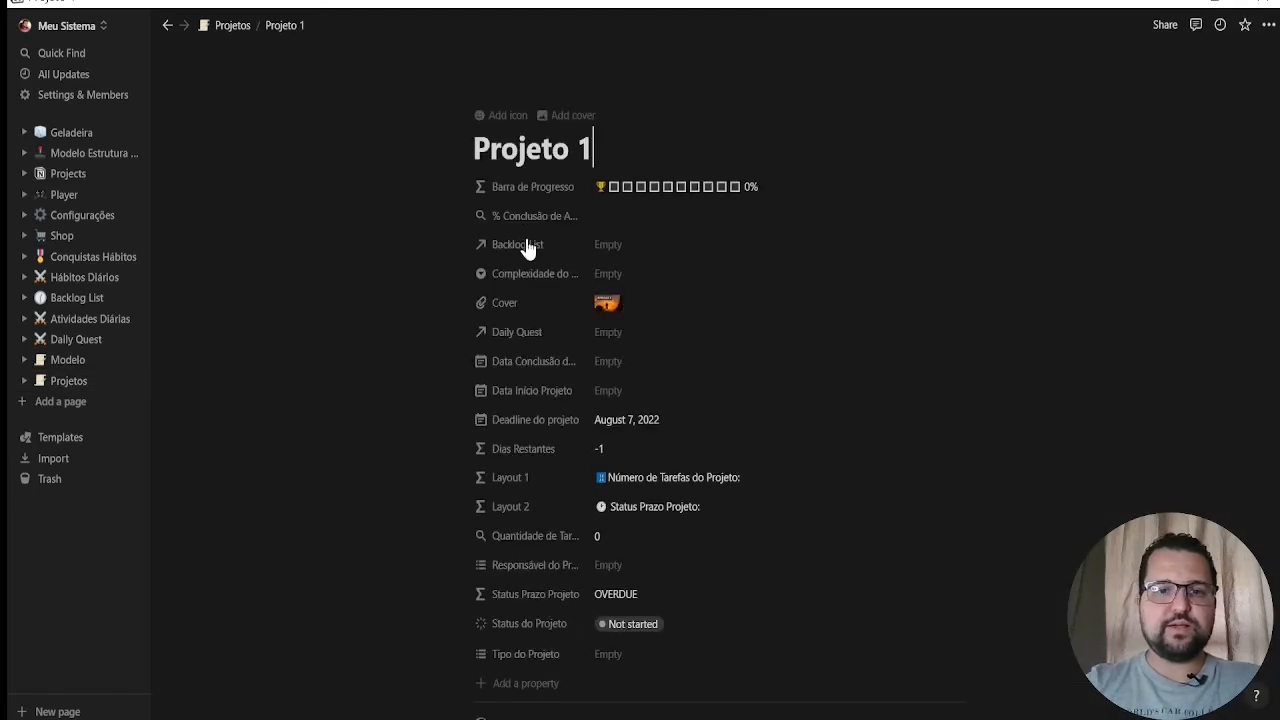
{"action": "left_click", "coordinate": [588, 155]}
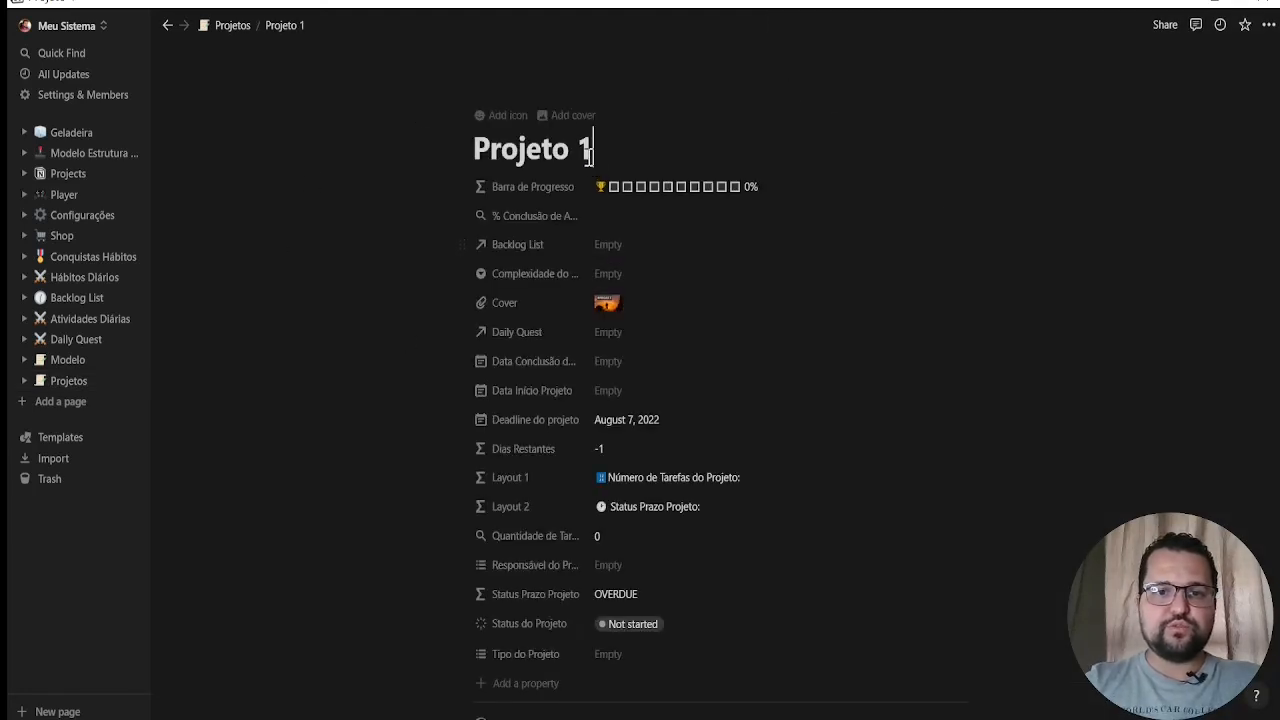
{"action": "left_click", "coordinate": [624, 249]}
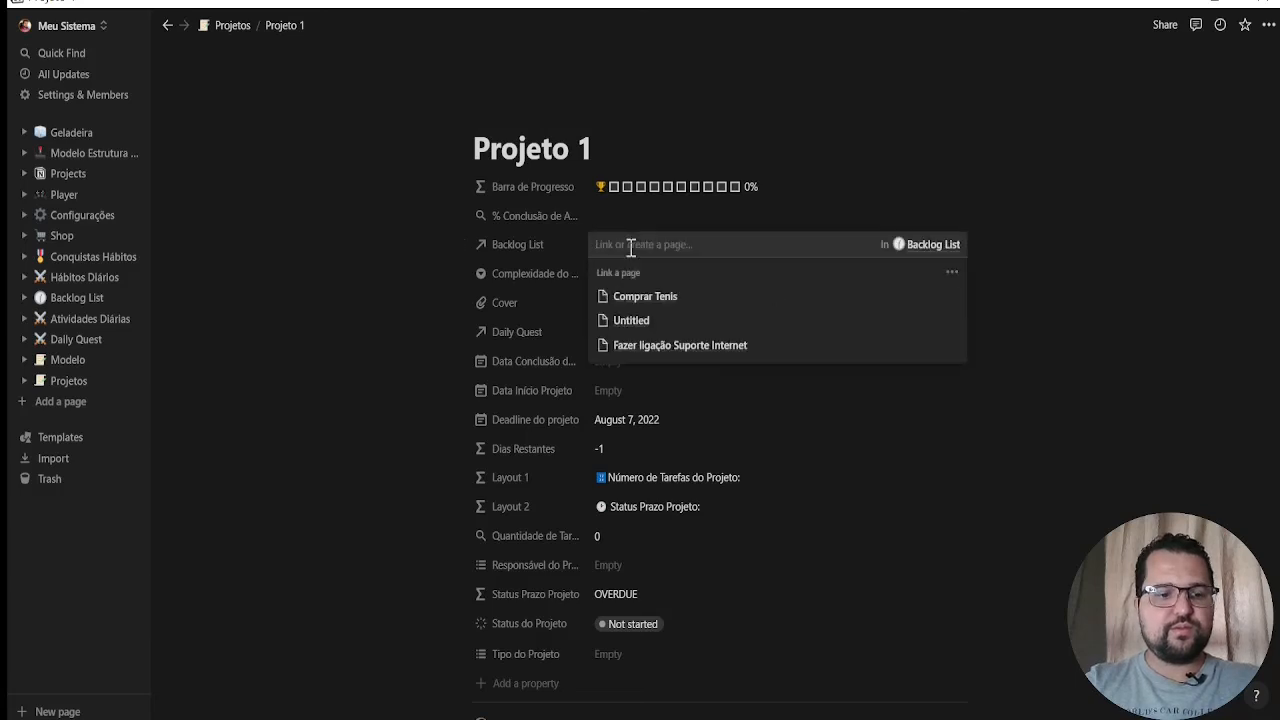
{"action": "key", "text": "Escape"}
{"action": "scroll", "coordinate": [643, 251], "scroll_direction": "down", "scroll_amount": 5}
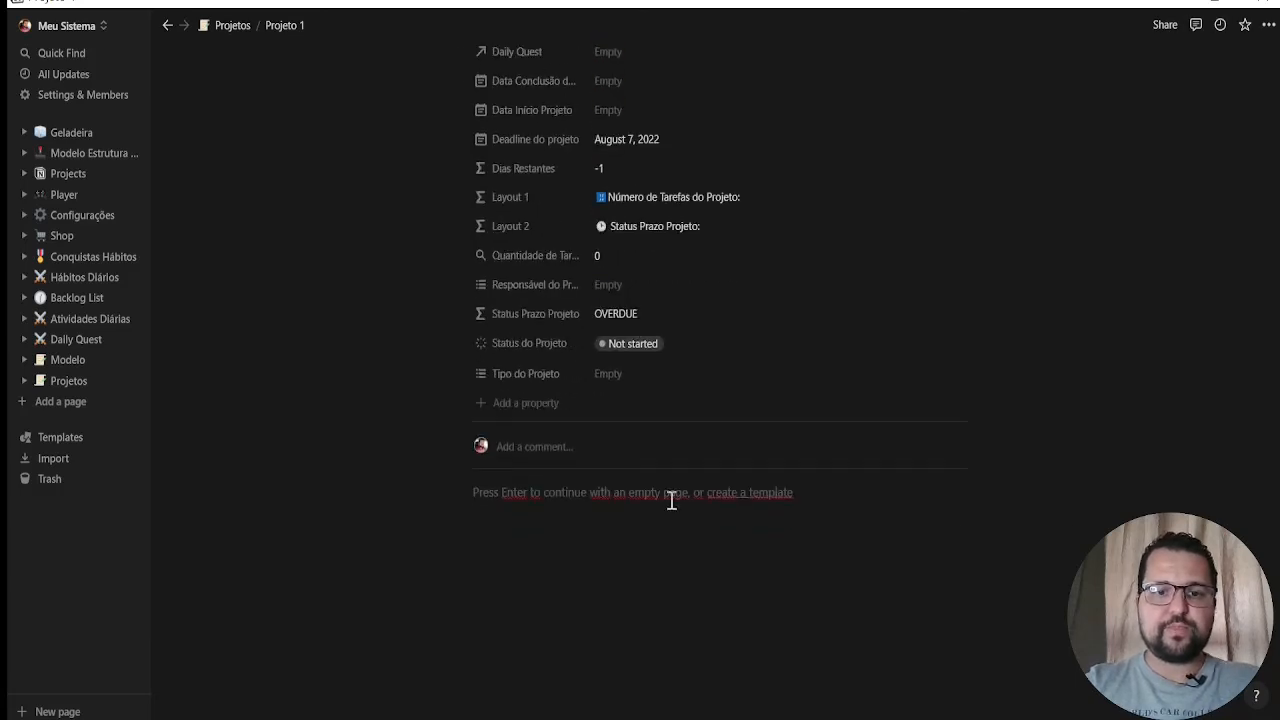
Create a template for the Projetos database from the Projeto 1 page and give it the uploaded scroll-and-green-feather image as custom icon
{"action": "left_click", "coordinate": [757, 493]}
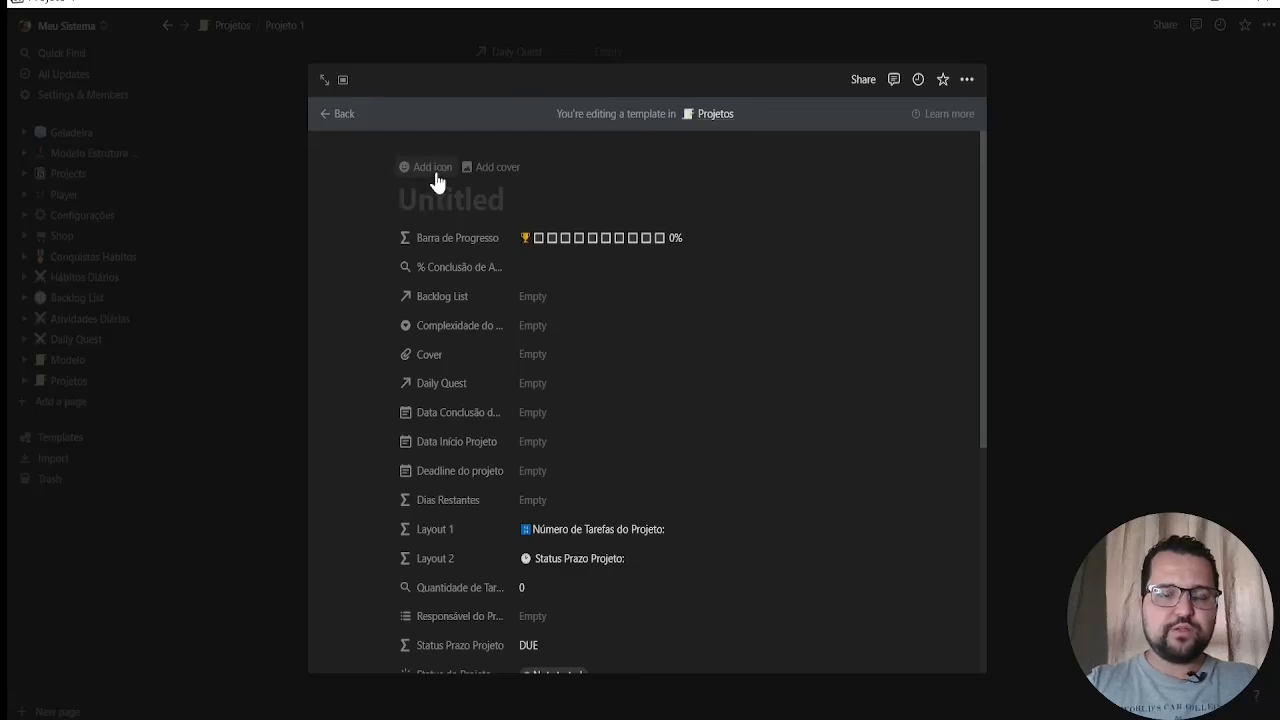
{"action": "left_click", "coordinate": [432, 168]}
{"action": "left_click", "coordinate": [413, 248]}
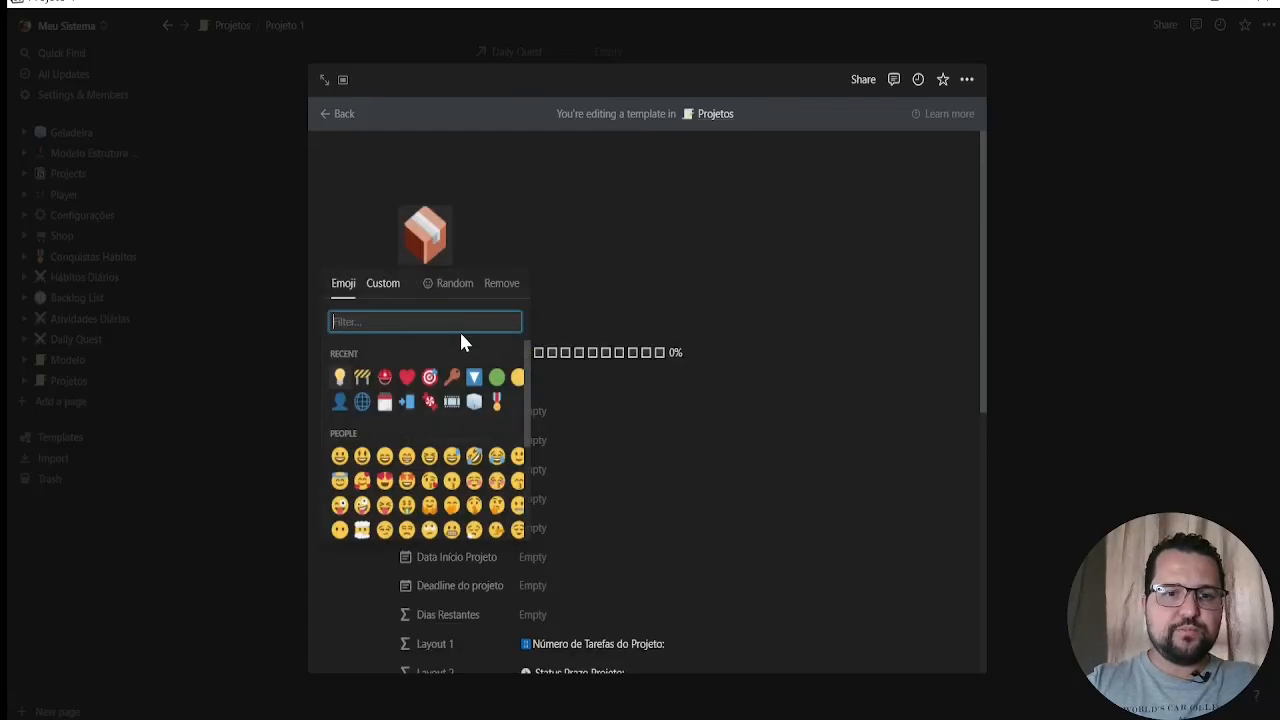
{"action": "left_click", "coordinate": [388, 284]}
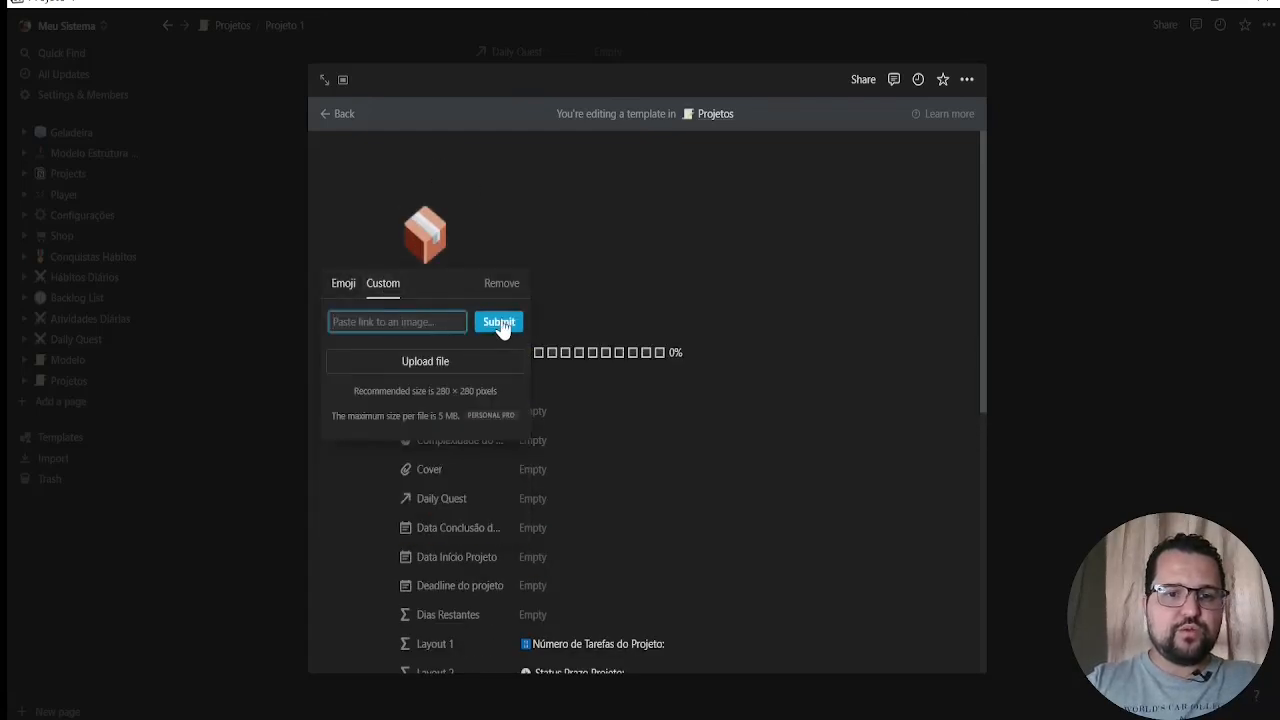
{"action": "left_click", "coordinate": [502, 325]}
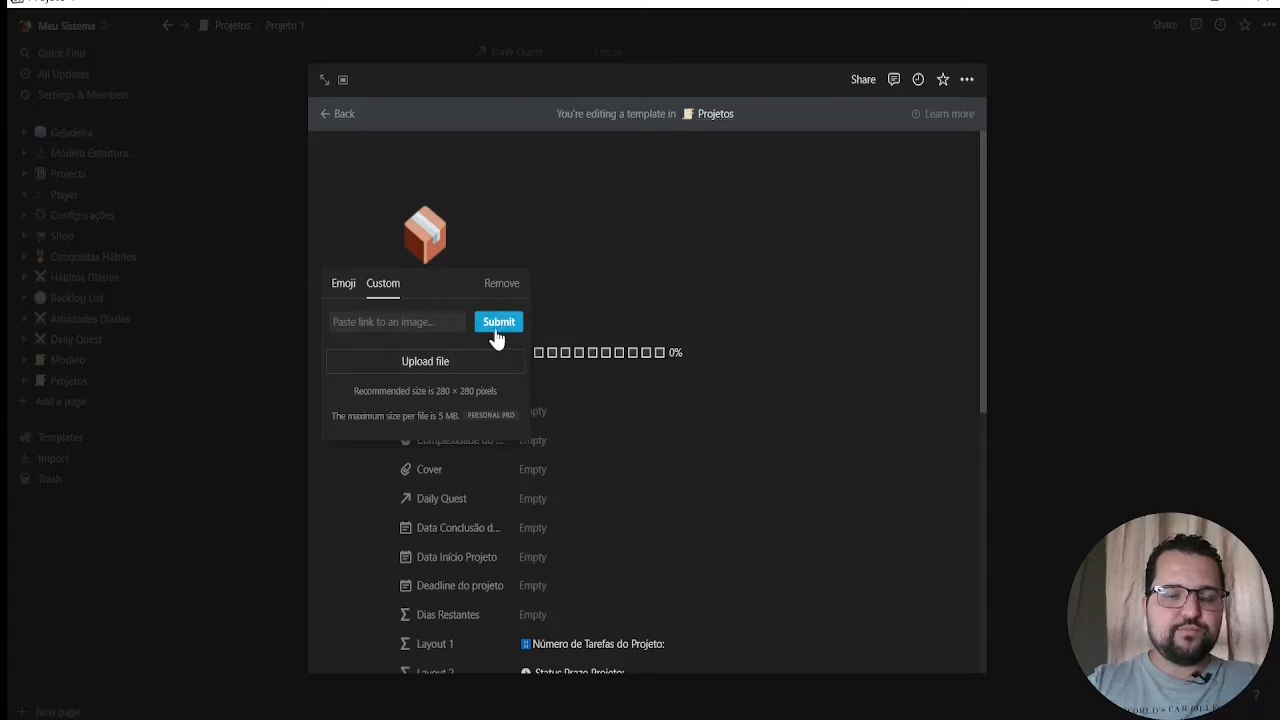
{"action": "left_click", "coordinate": [389, 355]}
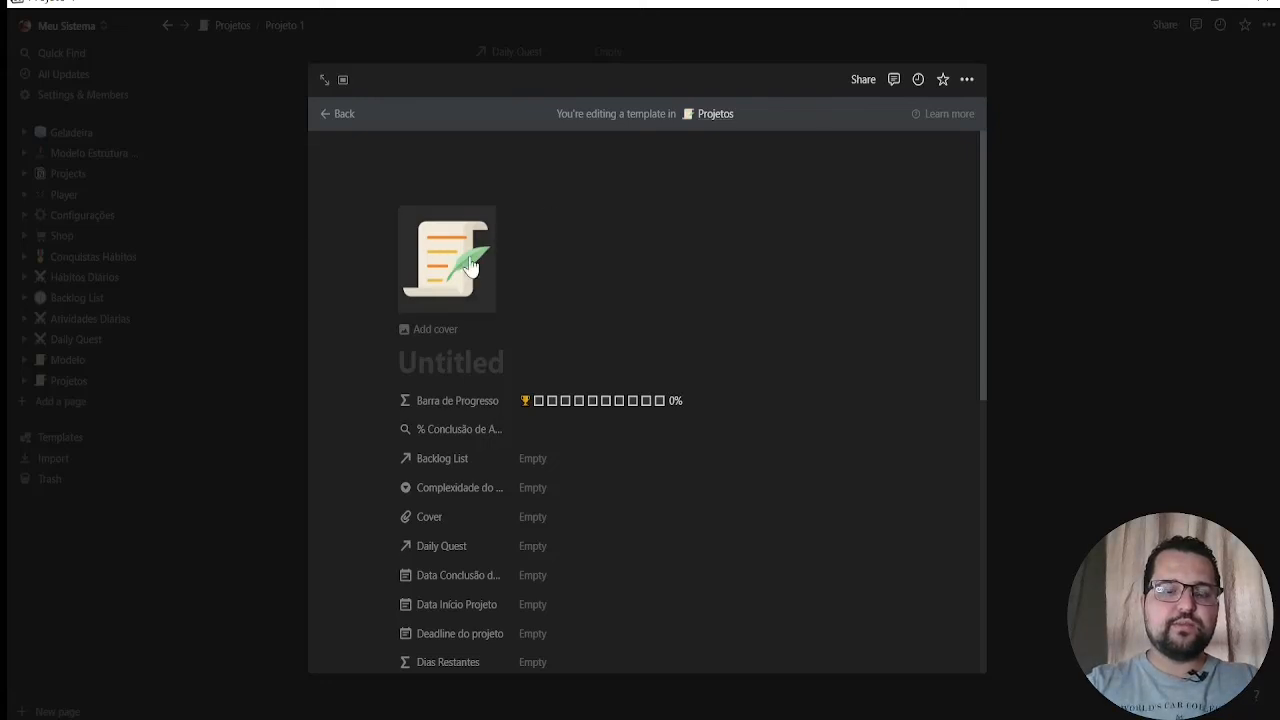
Title the project template "Tempalte Novo Projeto"
{"action": "left_click", "coordinate": [463, 362]}
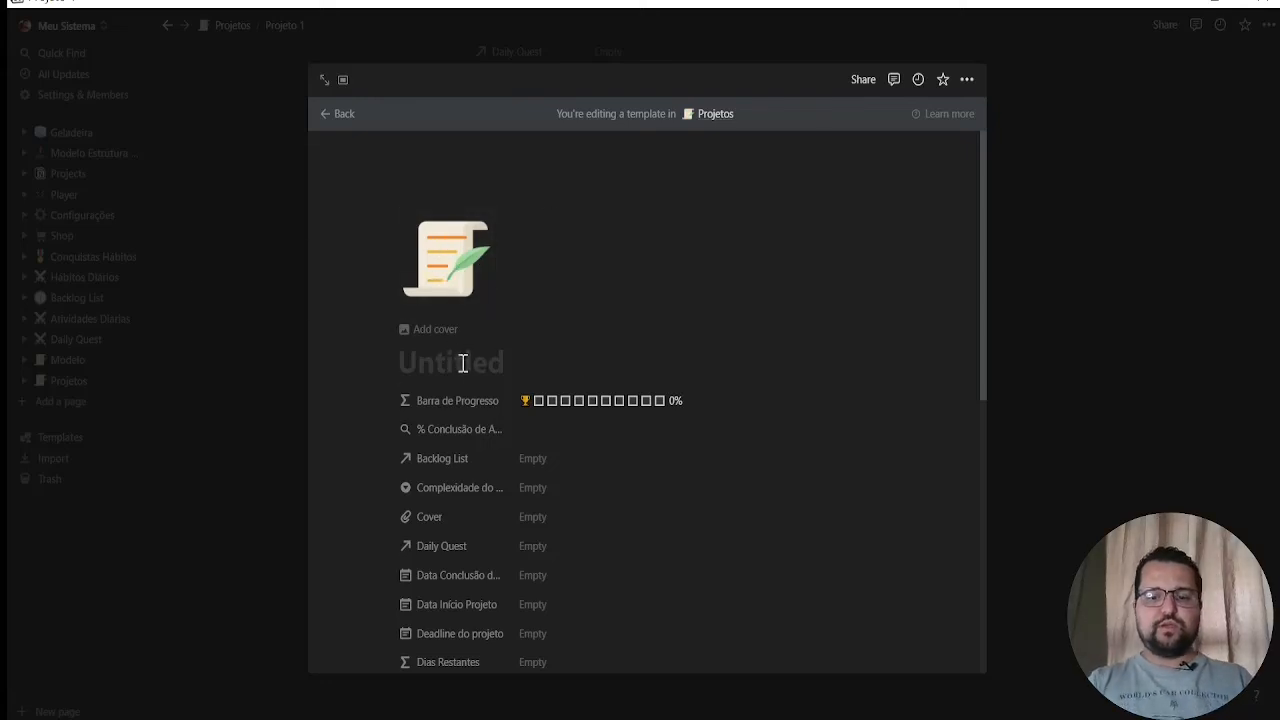
{"action": "type", "text": "Te"}
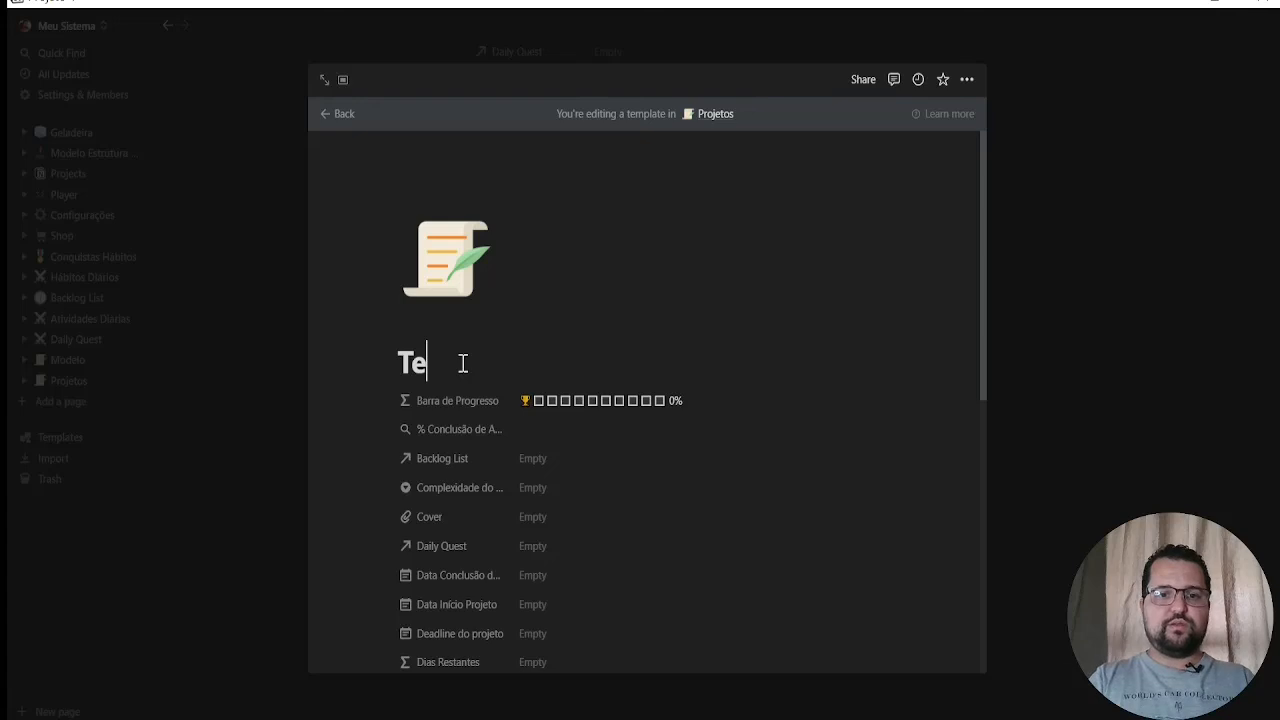
{"action": "type", "text": "mpalte Novo Projeto"}
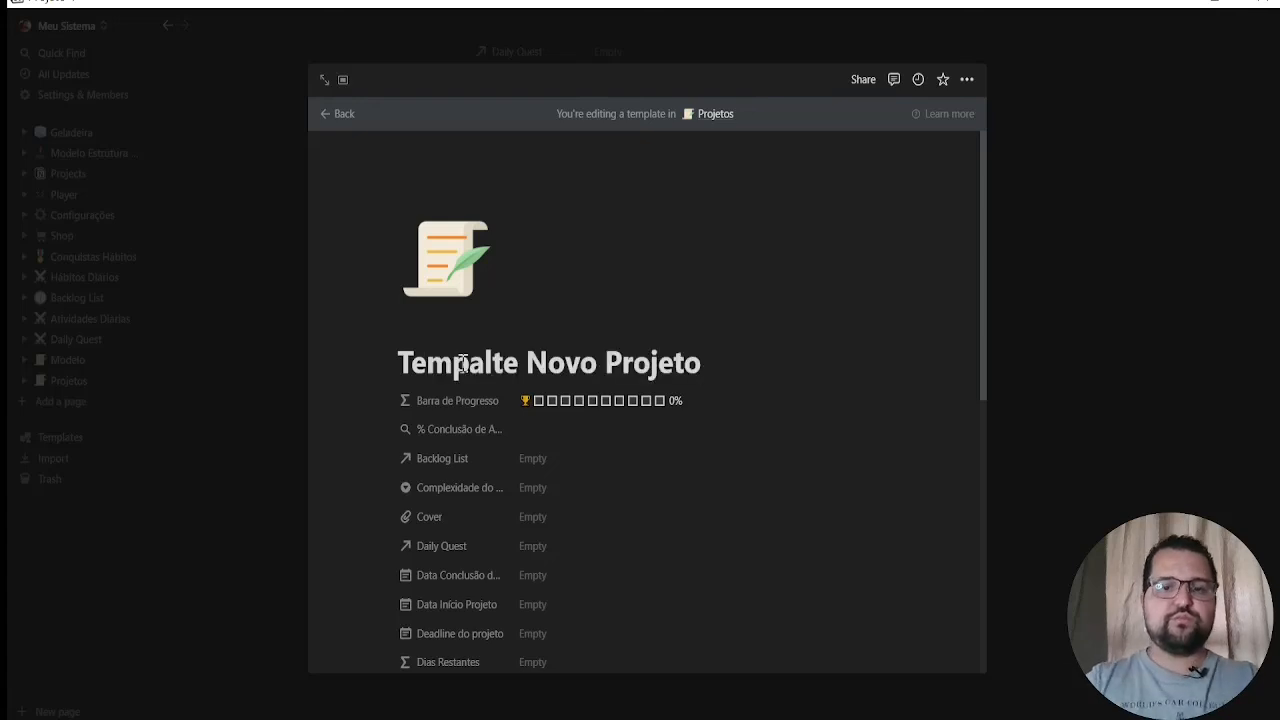
Upload the orange sunset image to the template's Cover property and set its Status do Projeto to Backlog
{"action": "scroll", "coordinate": [641, 405], "scroll_direction": "down", "scroll_amount": 1}
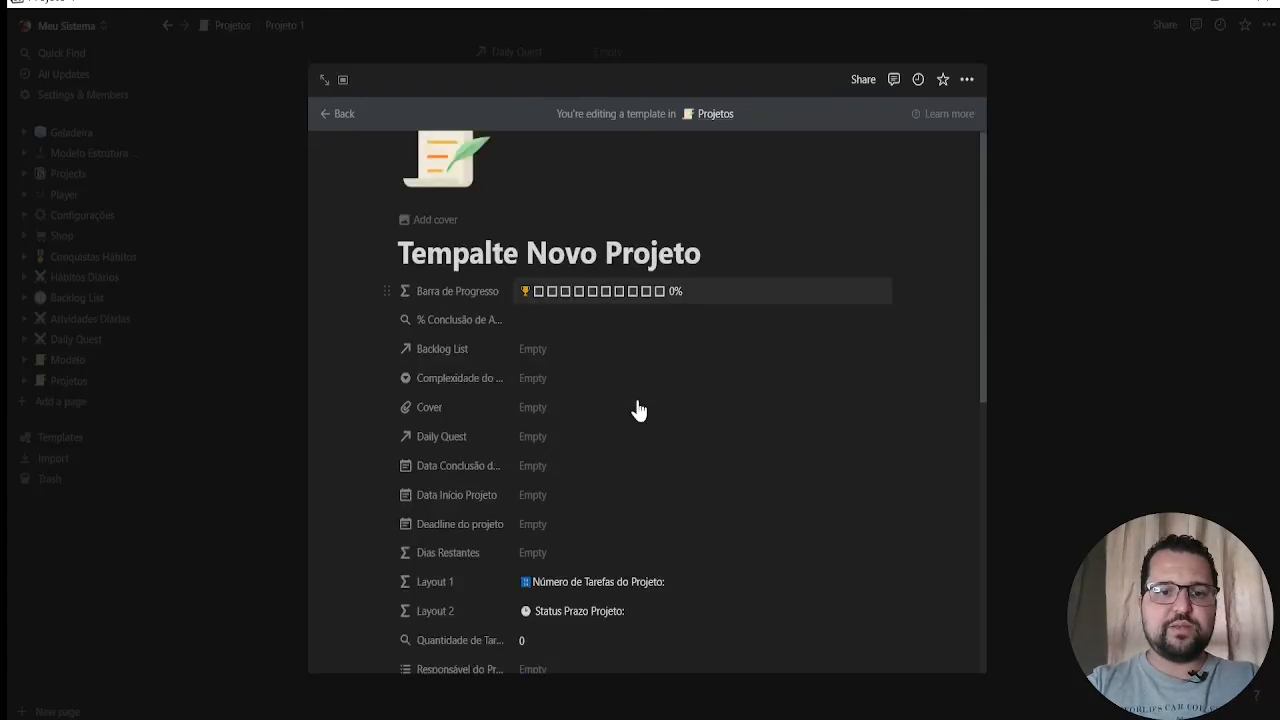
{"action": "scroll", "coordinate": [563, 391], "scroll_direction": "down", "scroll_amount": 3}
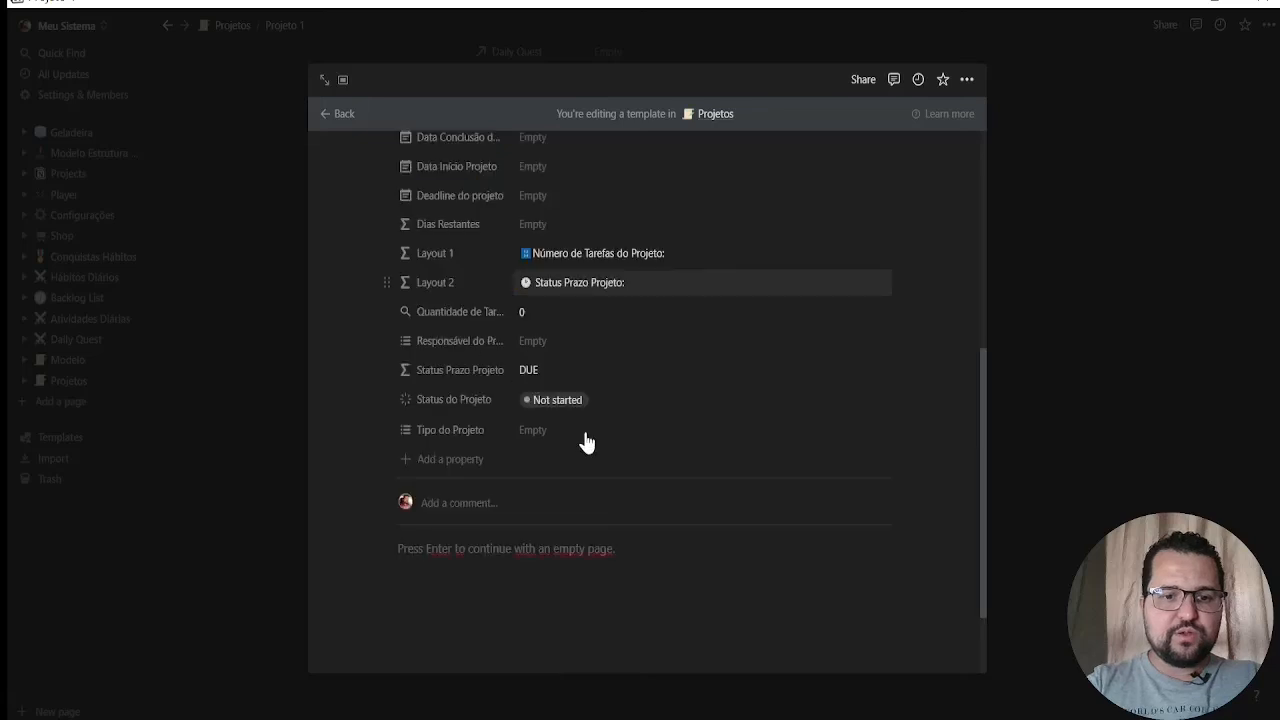
{"action": "scroll", "coordinate": [488, 280], "scroll_direction": "up", "scroll_amount": 1}
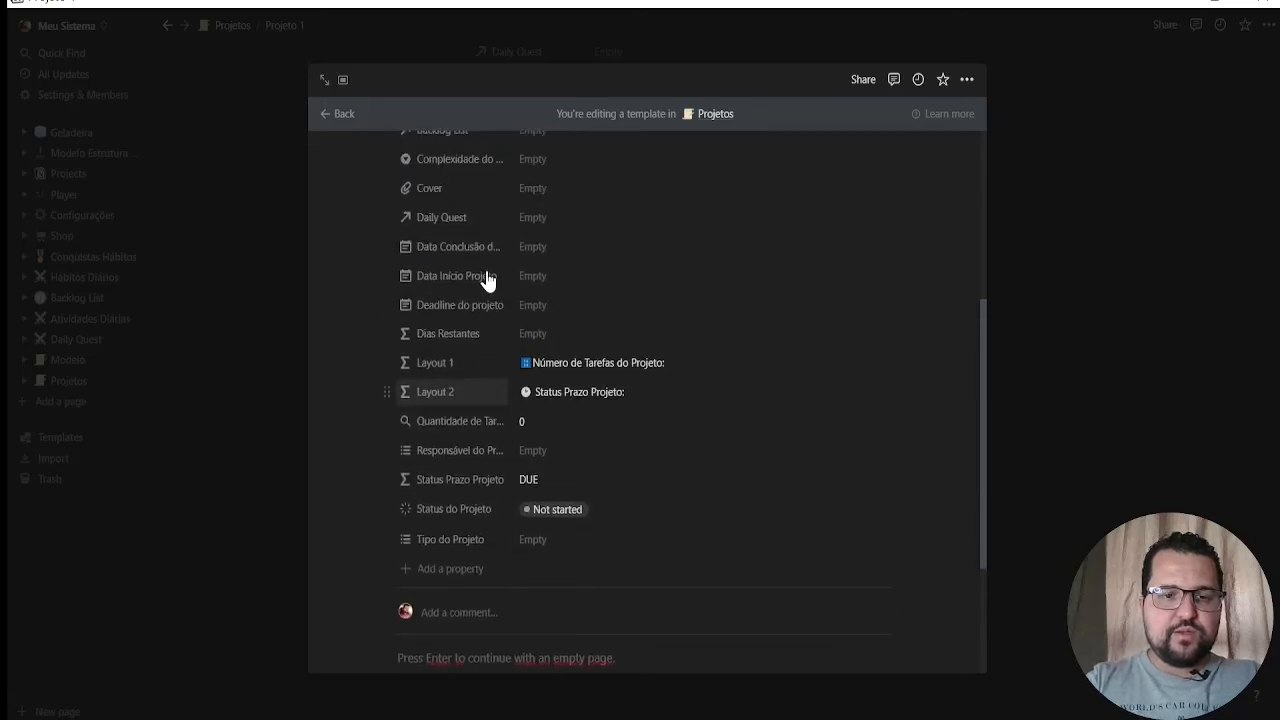
{"action": "scroll", "coordinate": [493, 277], "scroll_direction": "up", "scroll_amount": 1}
{"action": "left_click", "coordinate": [548, 300]}
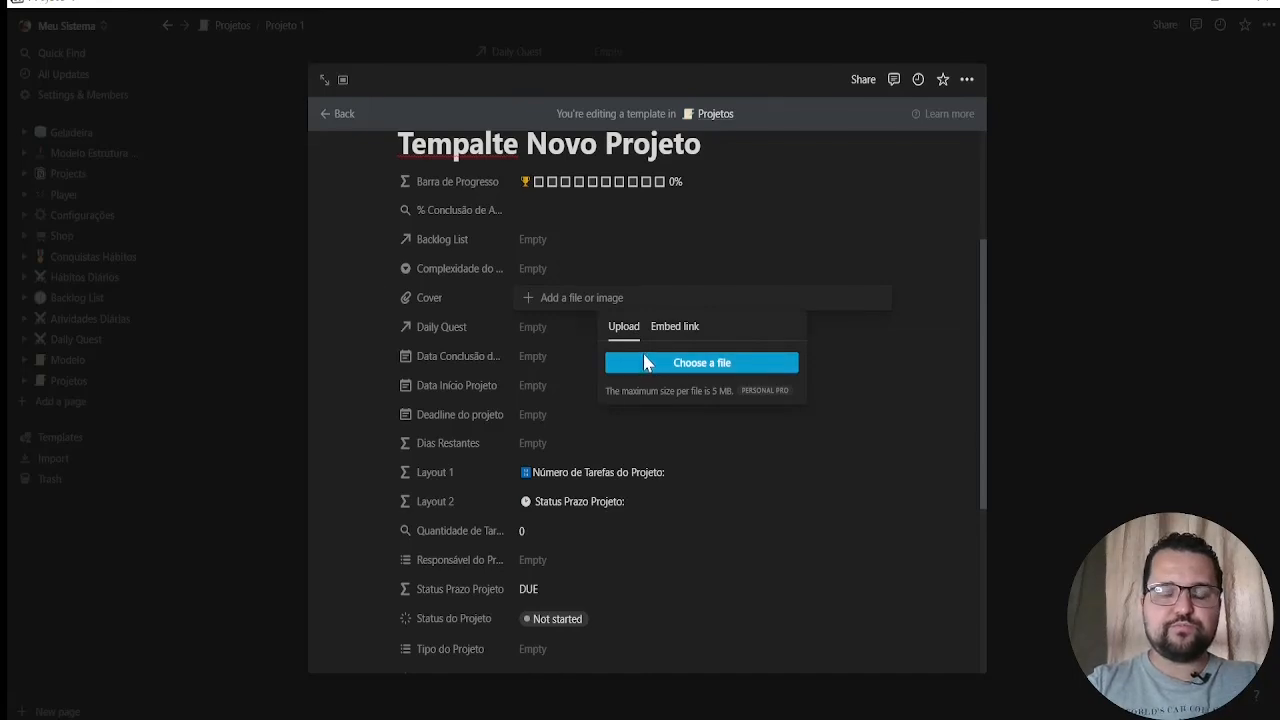
{"action": "left_click", "coordinate": [845, 428]}
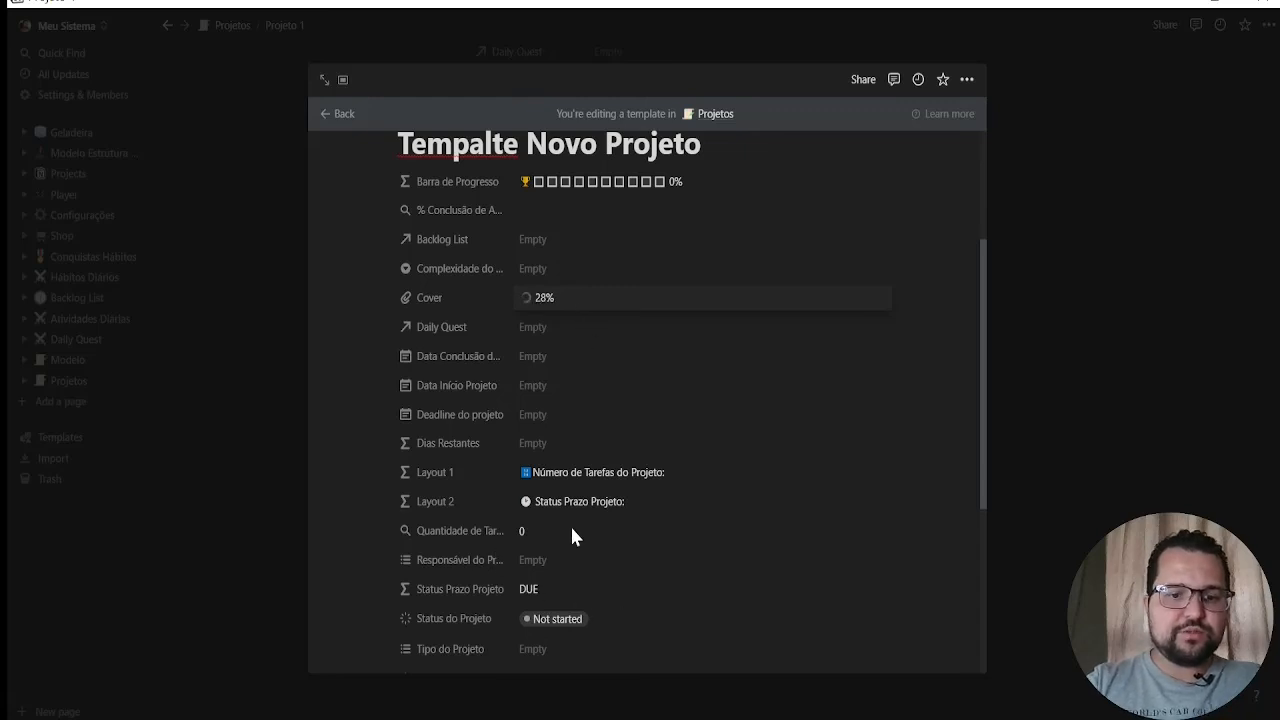
{"action": "left_click", "coordinate": [574, 620]}
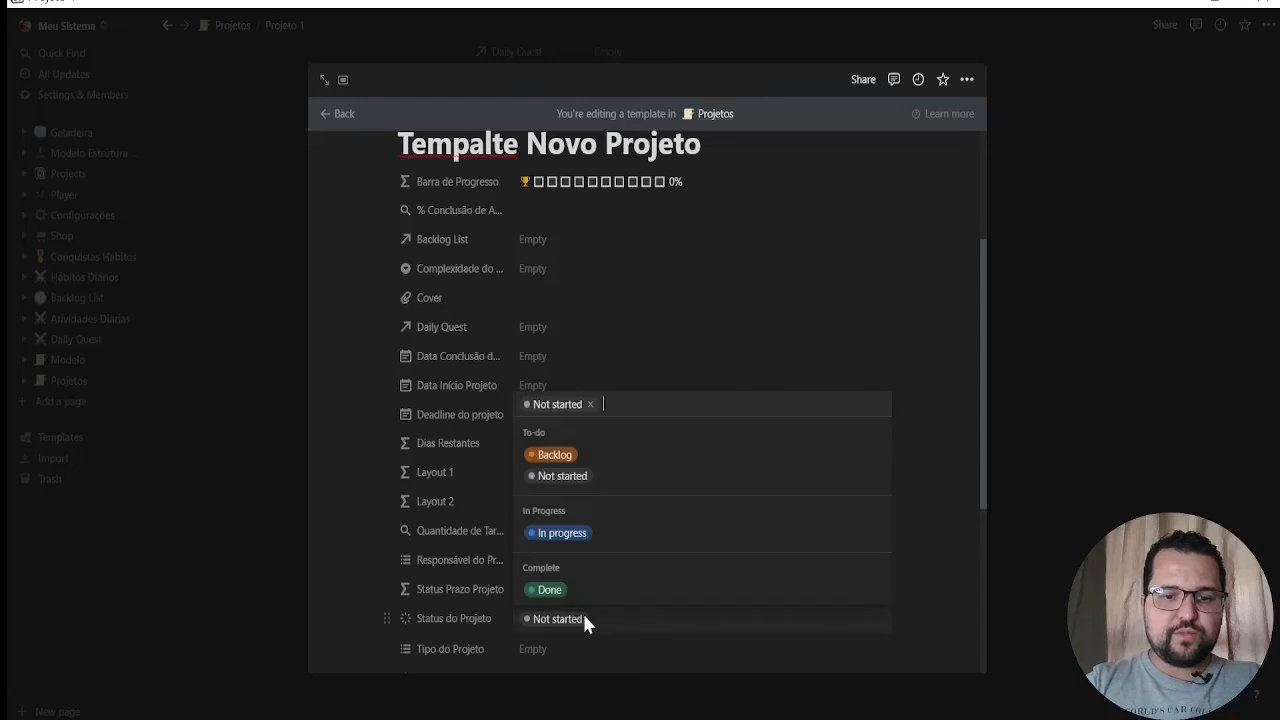
{"action": "left_click", "coordinate": [565, 456]}
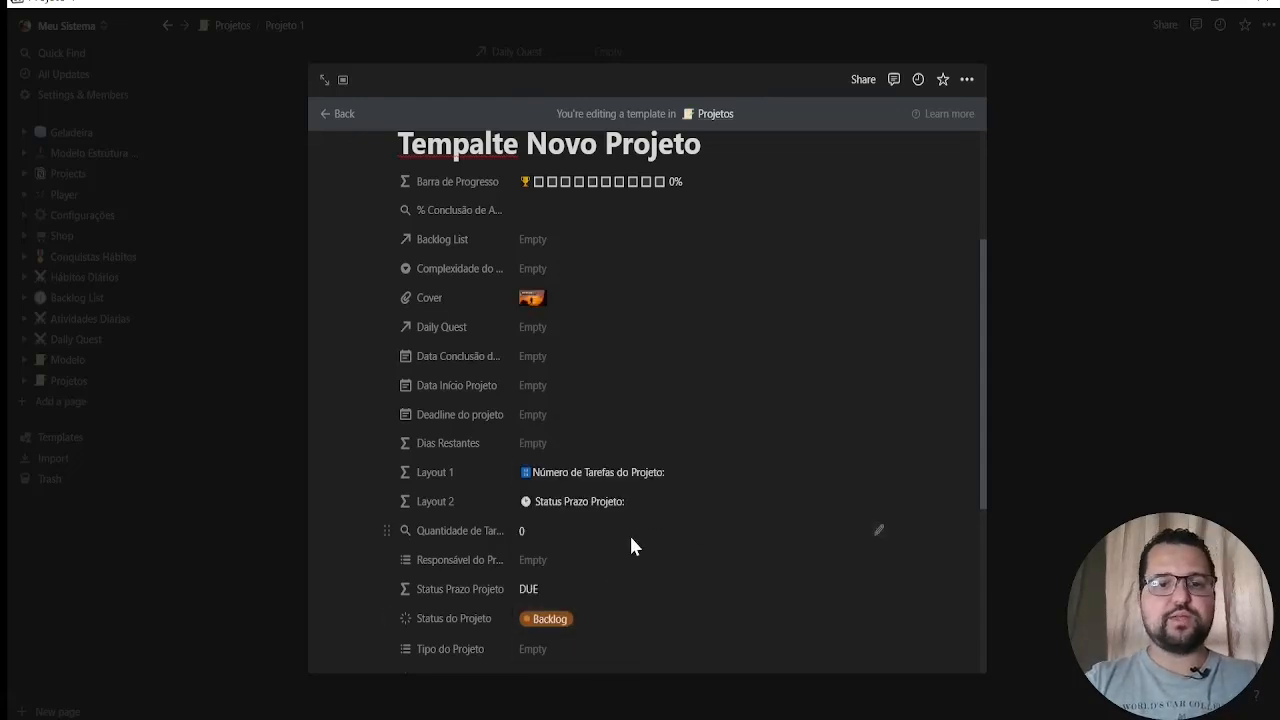
Insert a linked view of the Daily Quest database in the template's body, copying its existing Table view
{"action": "scroll", "coordinate": [631, 522], "scroll_direction": "up", "scroll_amount": 2}
{"action": "scroll", "coordinate": [589, 481], "scroll_direction": "down", "scroll_amount": 3}
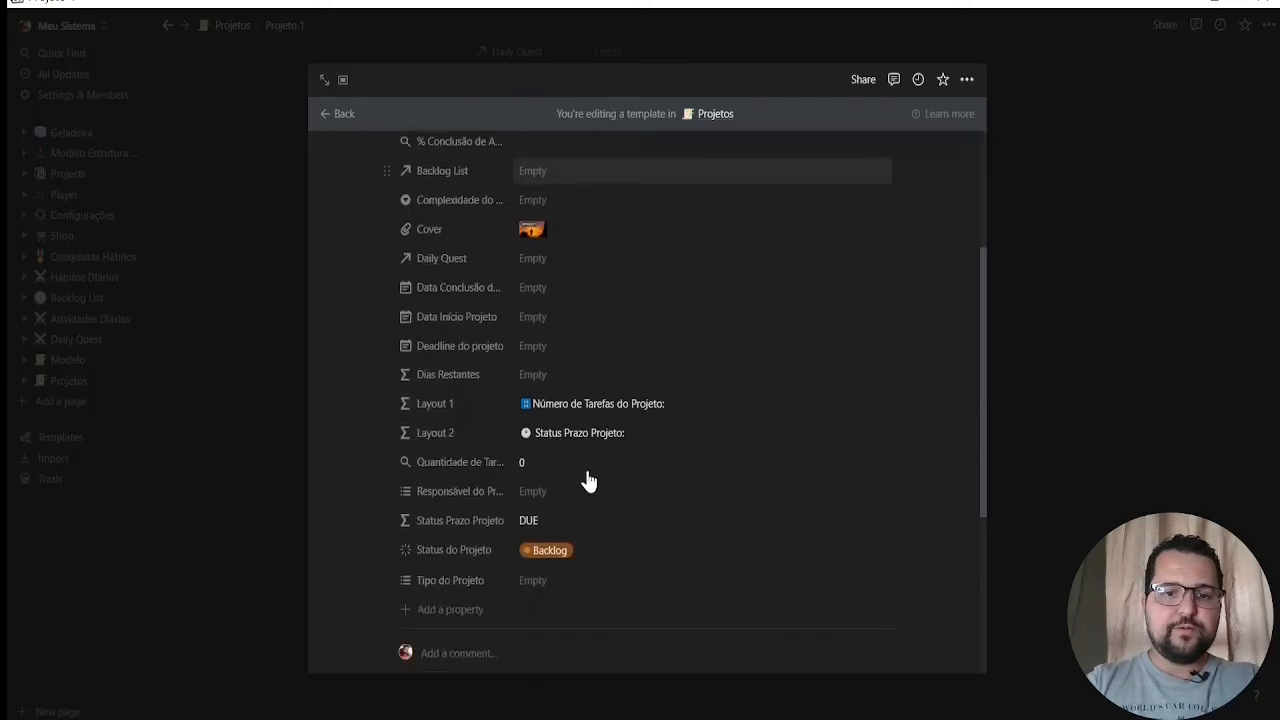
{"action": "scroll", "coordinate": [589, 481], "scroll_direction": "down", "scroll_amount": 3}
{"action": "left_click", "coordinate": [457, 466]}
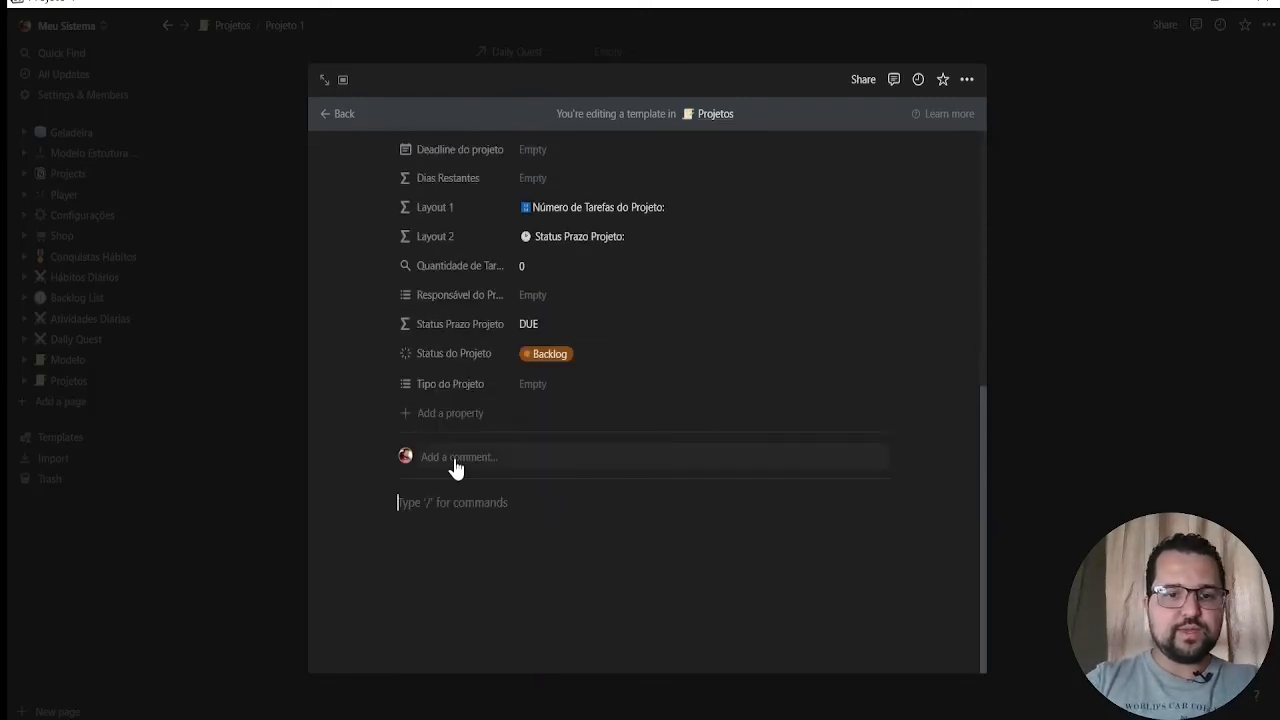
{"action": "key", "text": "Return"}
{"action": "key", "text": "Return"}
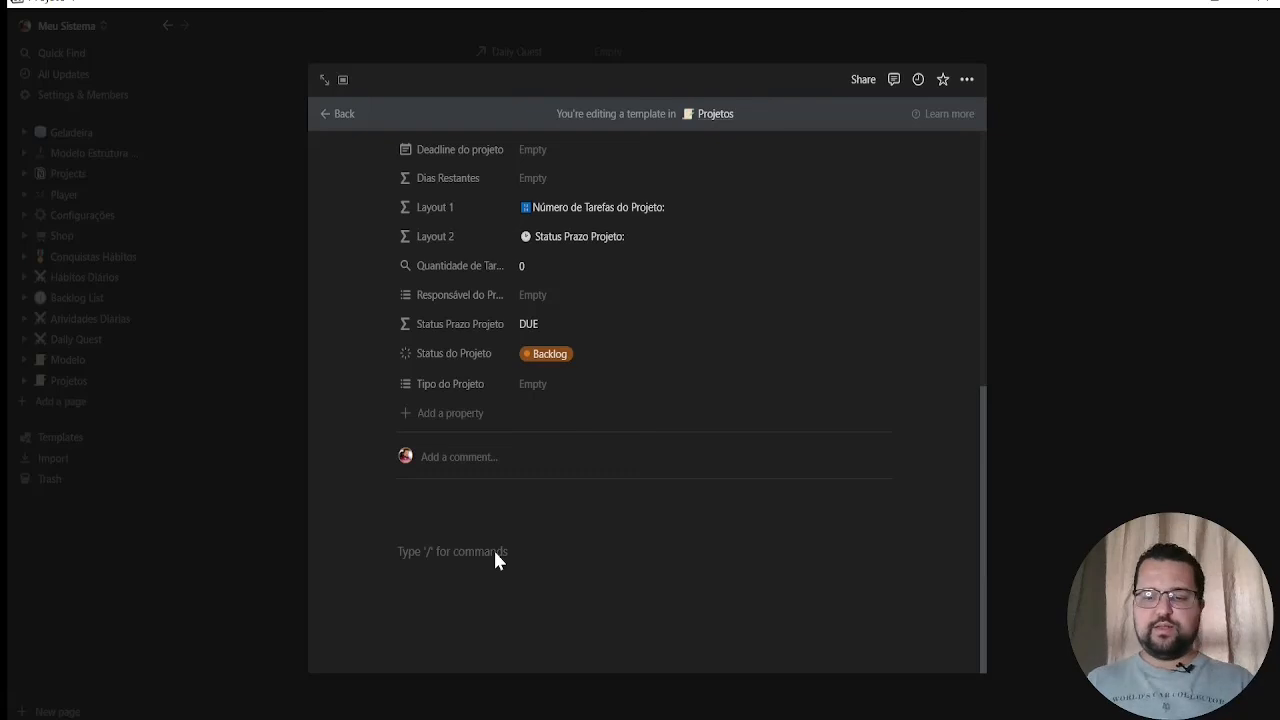
{"action": "type", "text": "/"}
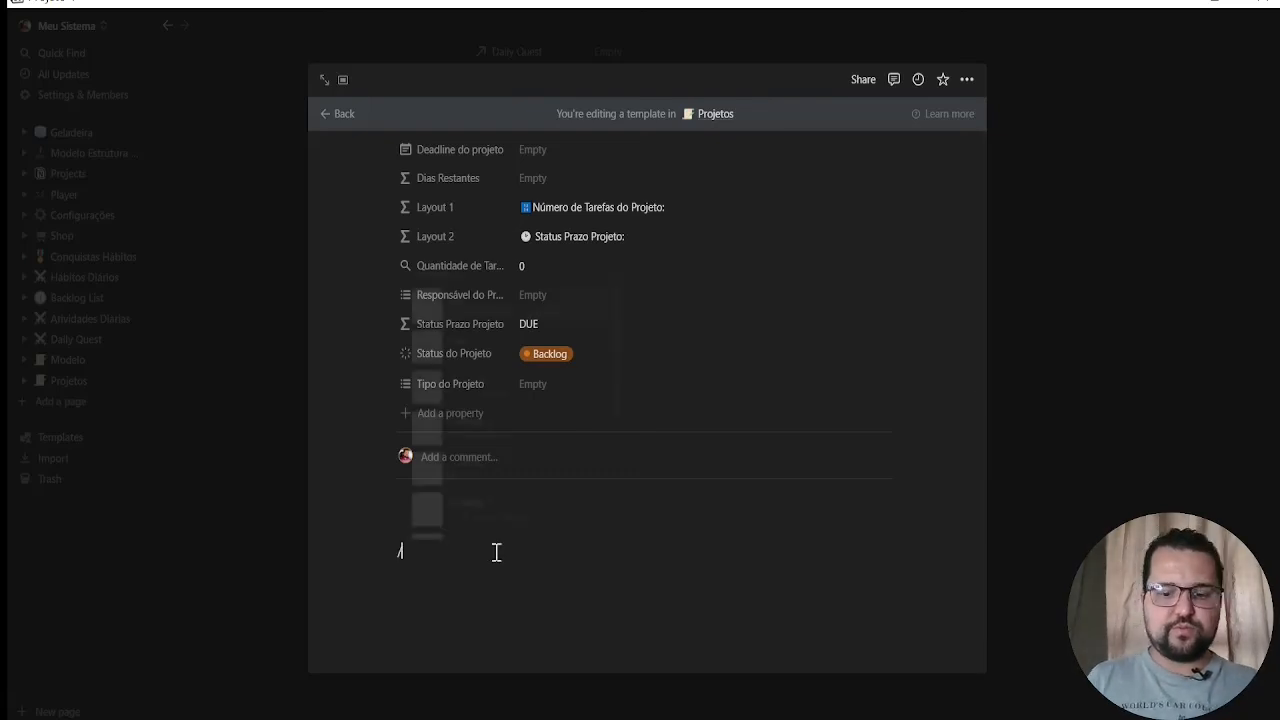
{"action": "type", "text": "linkdata"}
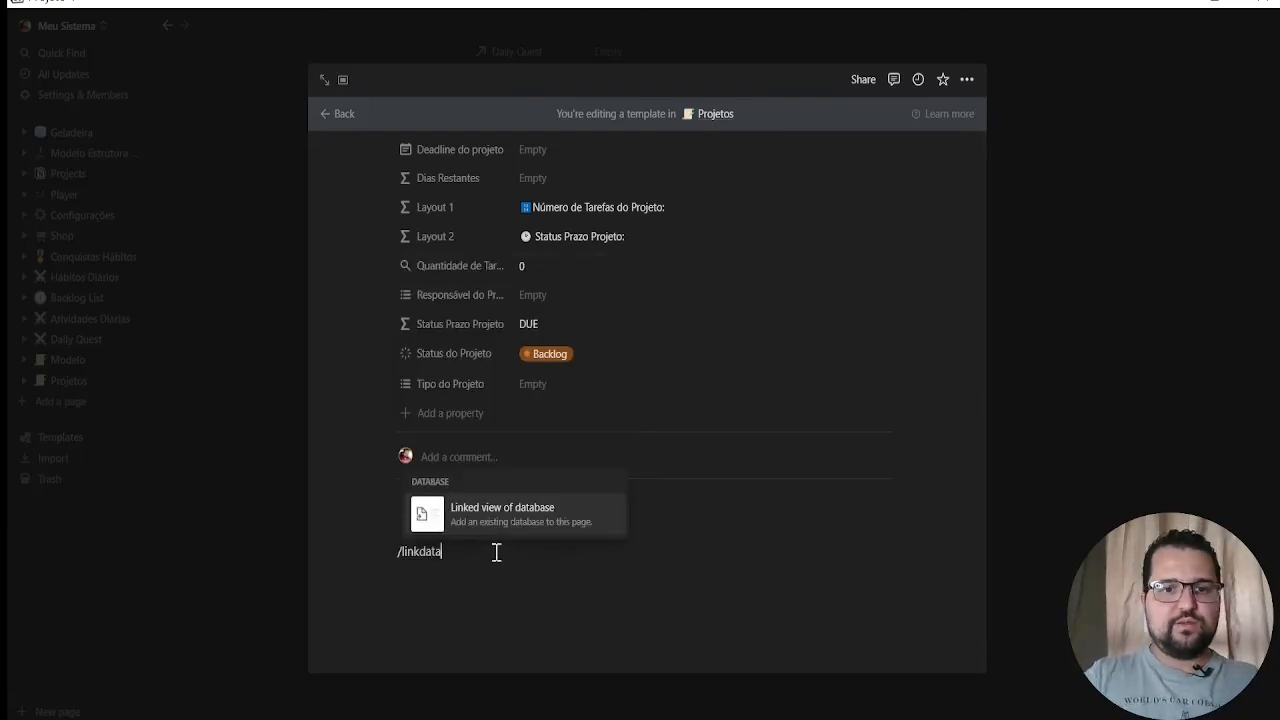
{"action": "left_click", "coordinate": [531, 520]}
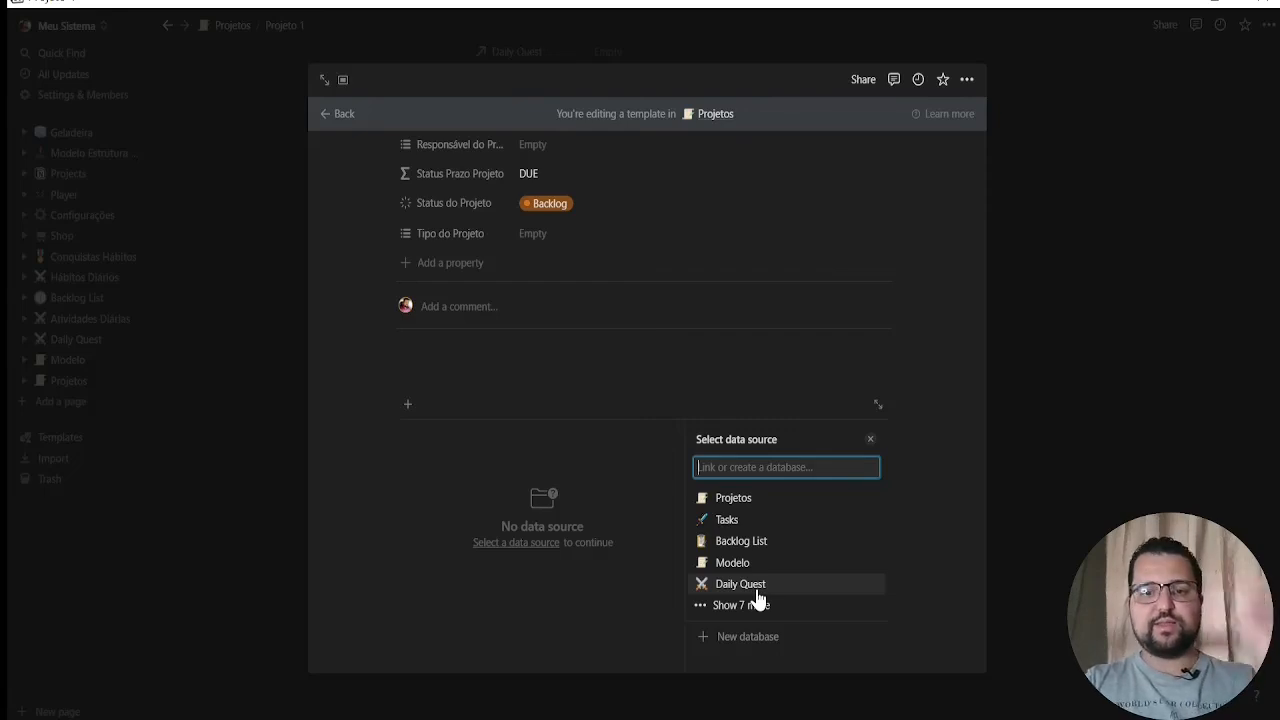
{"action": "left_click", "coordinate": [823, 587]}
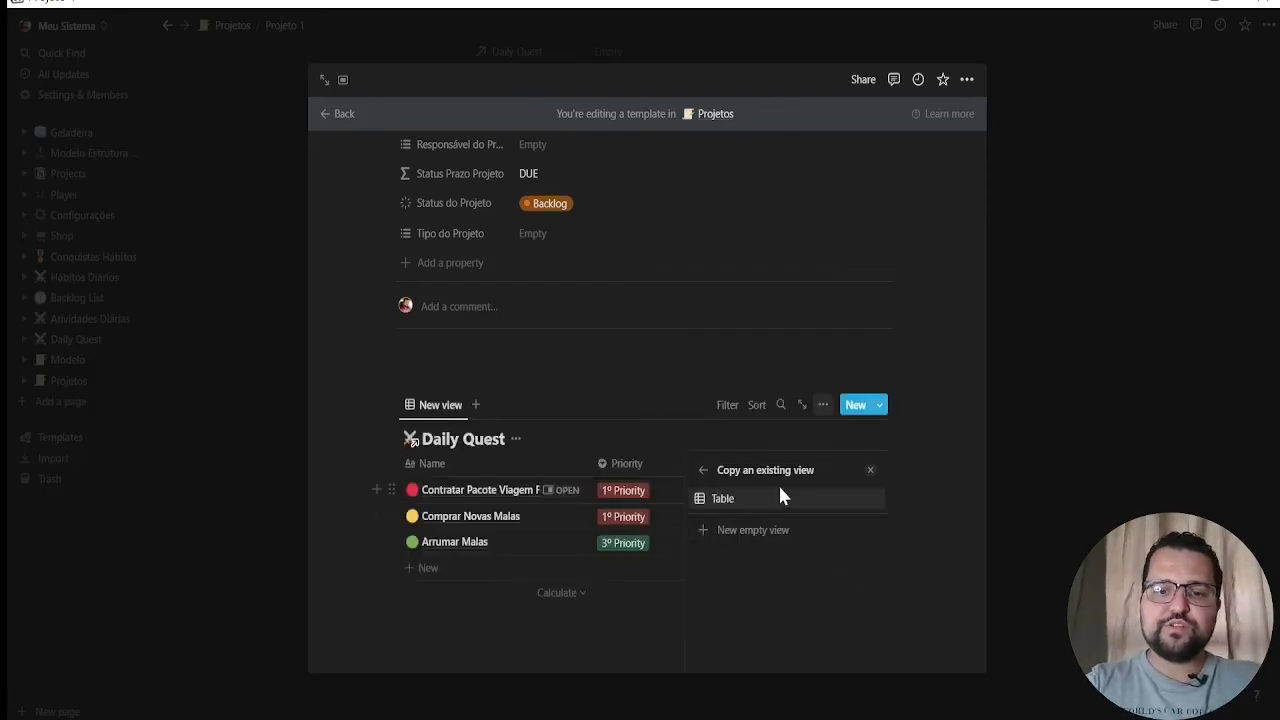
{"action": "left_click", "coordinate": [783, 497]}
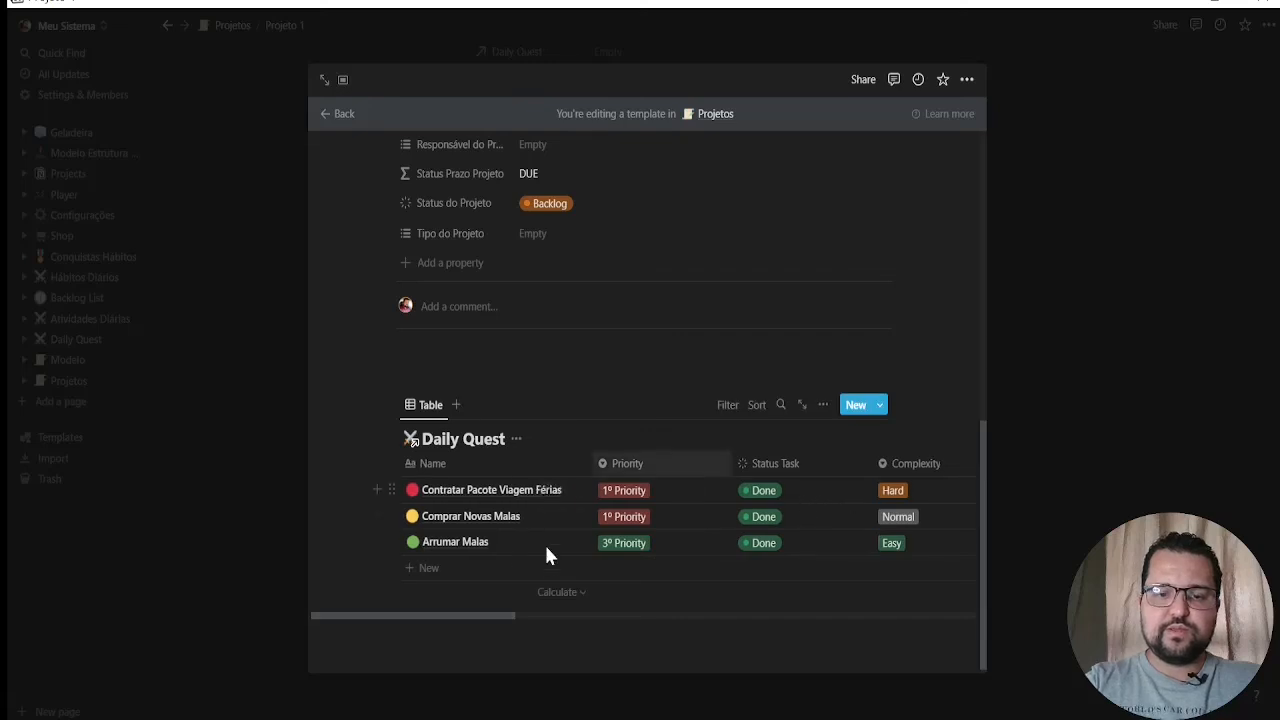
Add a filter on the Project 1 relation to the linked Daily Quest table, leaving its page selection empty
{"action": "left_click", "coordinate": [730, 404]}
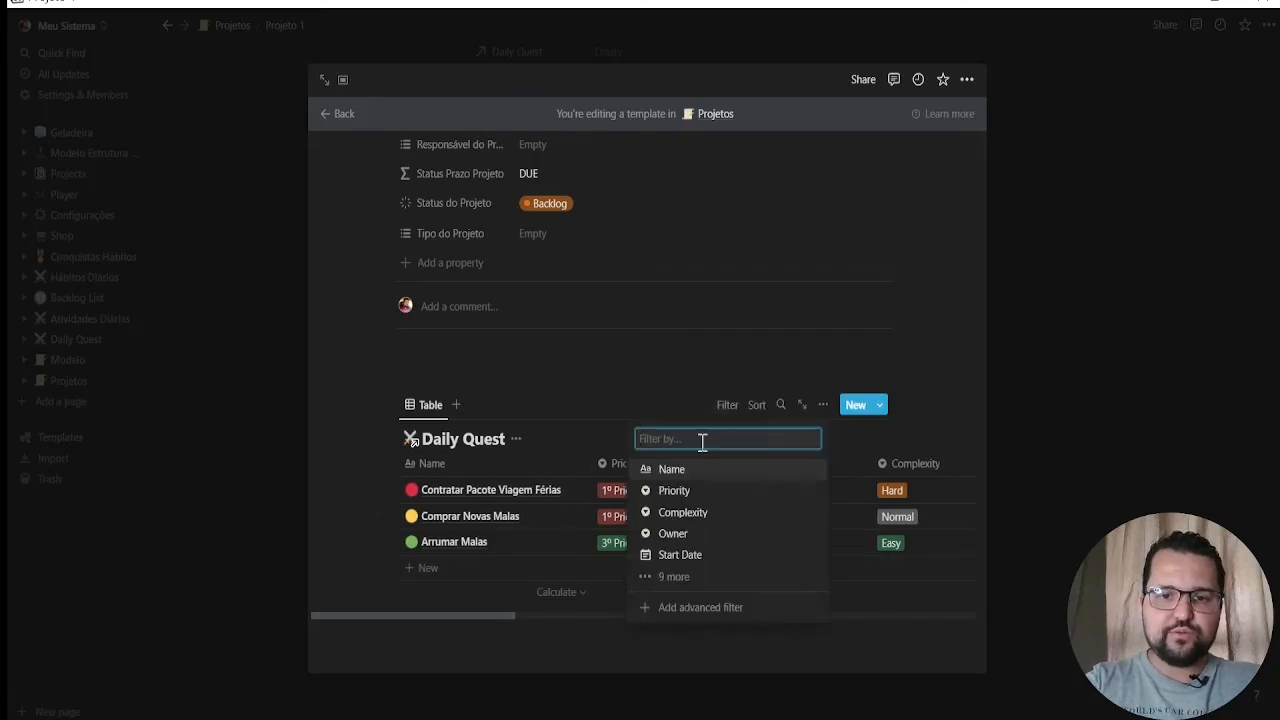
{"action": "left_click", "coordinate": [684, 578]}
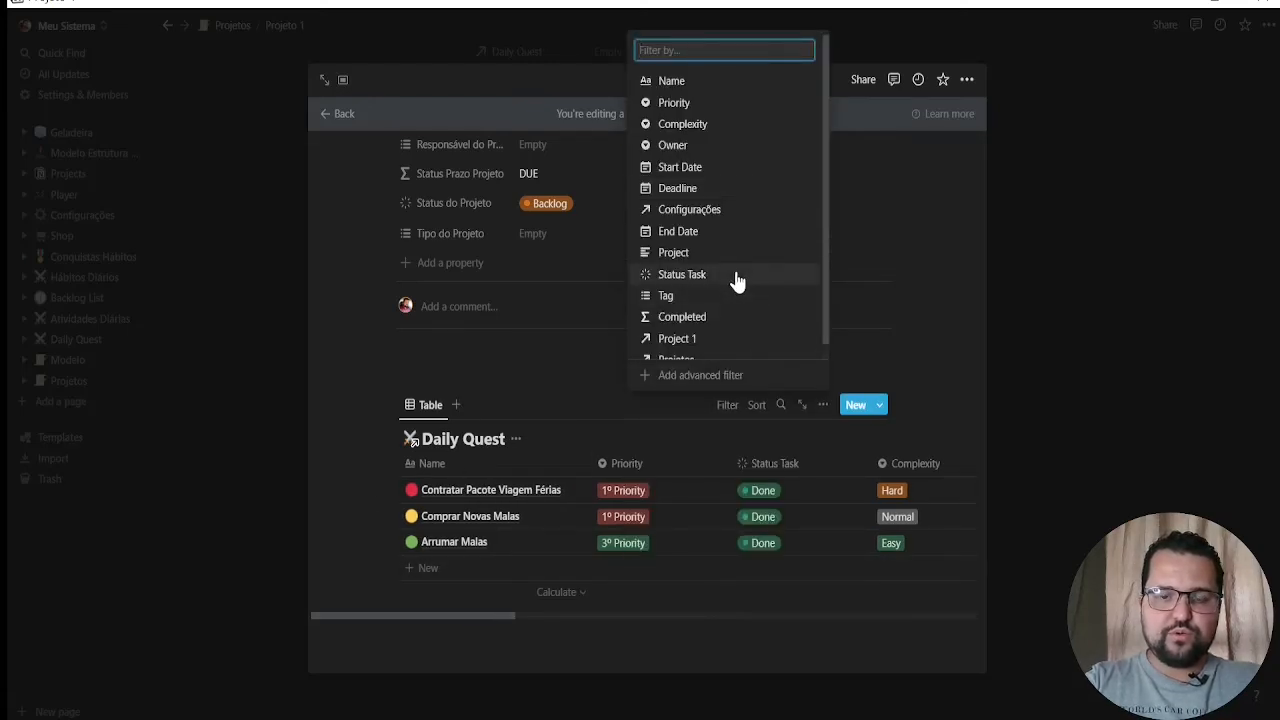
{"action": "scroll", "coordinate": [694, 200], "scroll_direction": "down", "scroll_amount": 1}
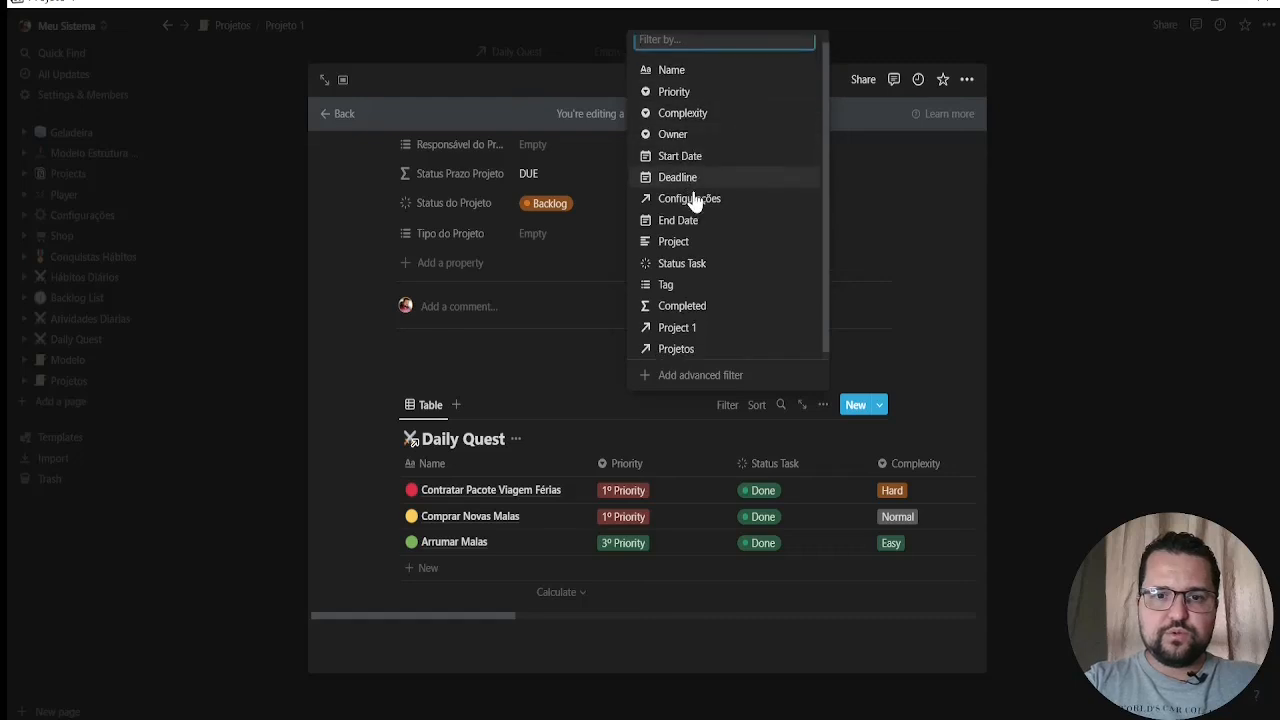
{"action": "left_click", "coordinate": [690, 327]}
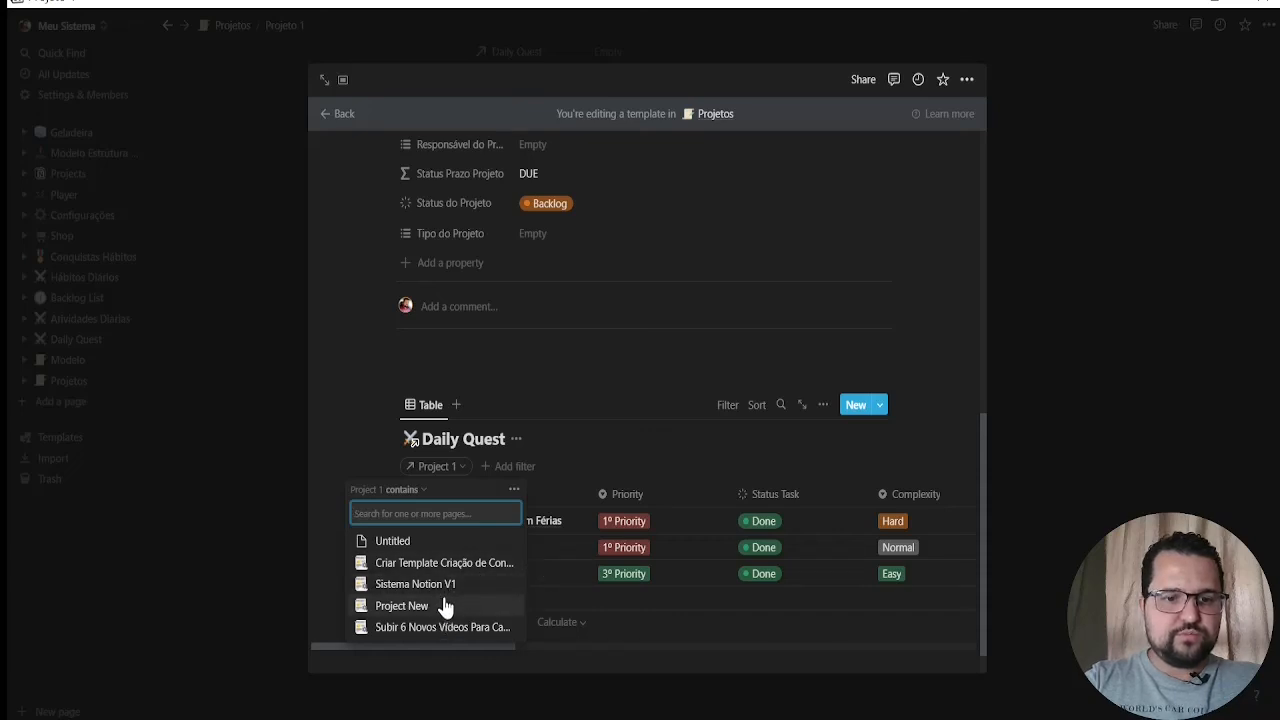
{"action": "left_click", "coordinate": [644, 430]}
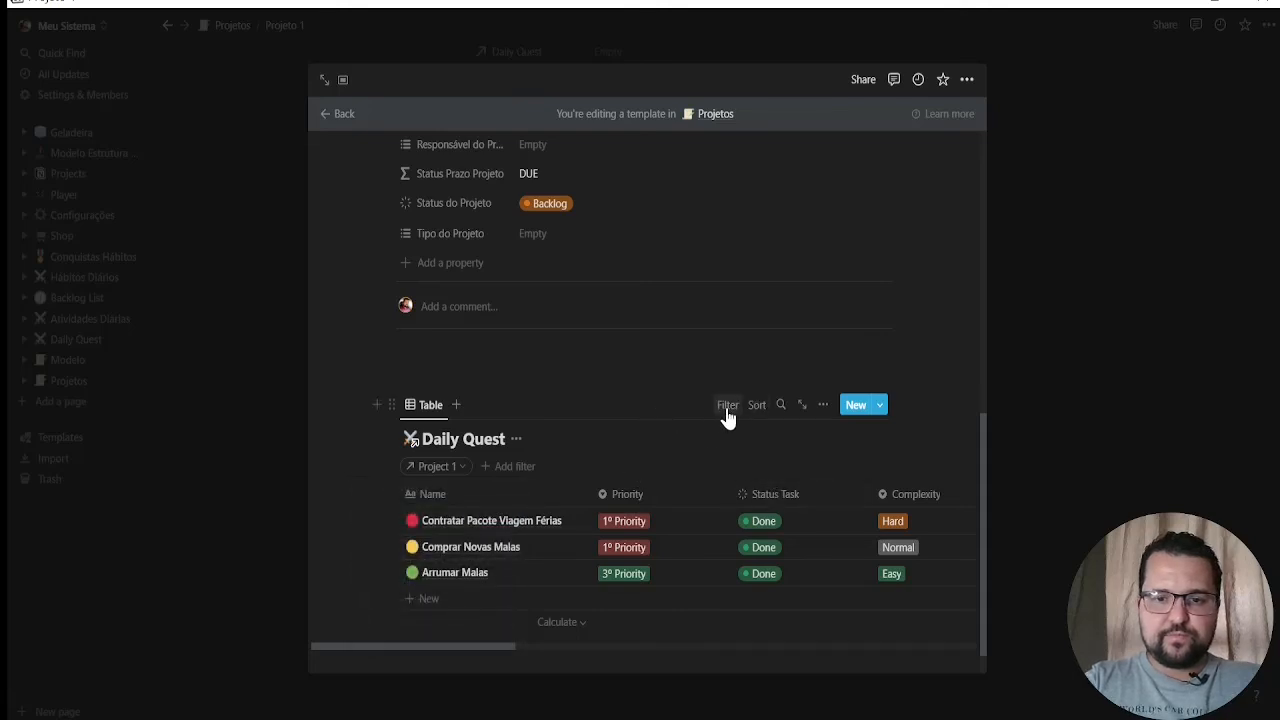
Delete the Project 1 filter from the linked Daily Quest table in the template
{"action": "left_click", "coordinate": [462, 467]}
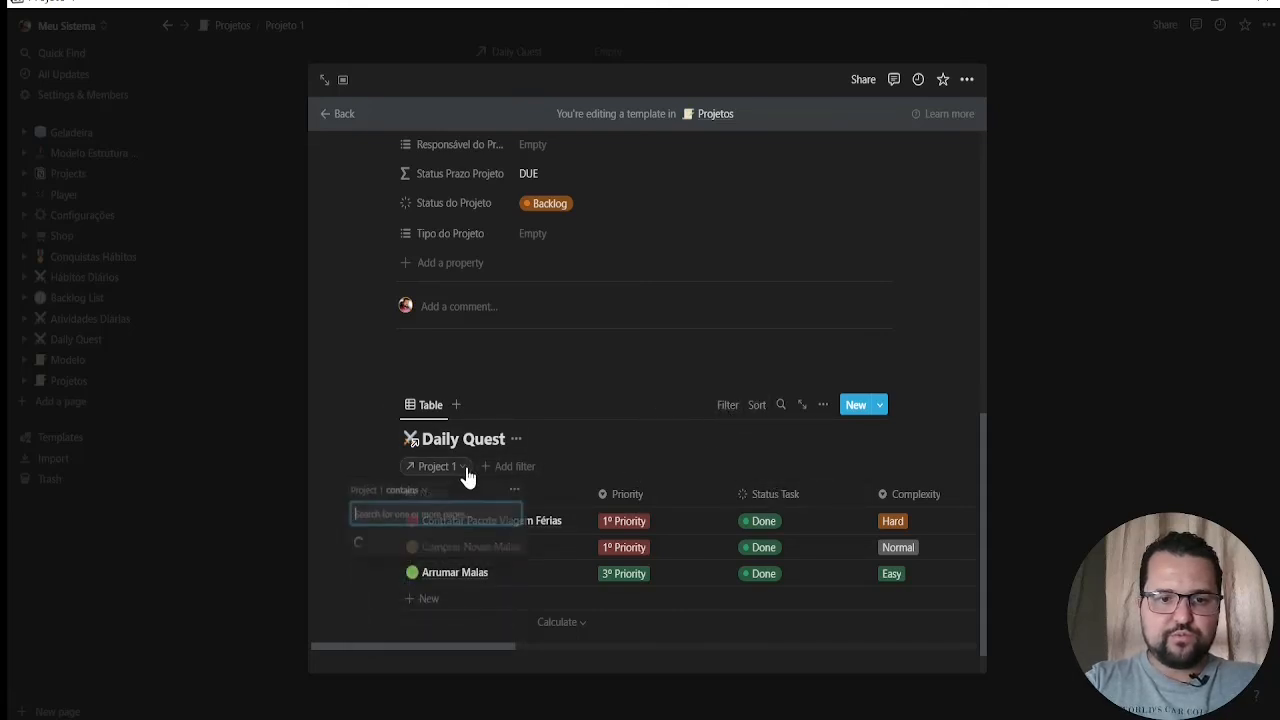
{"action": "left_click", "coordinate": [516, 491]}
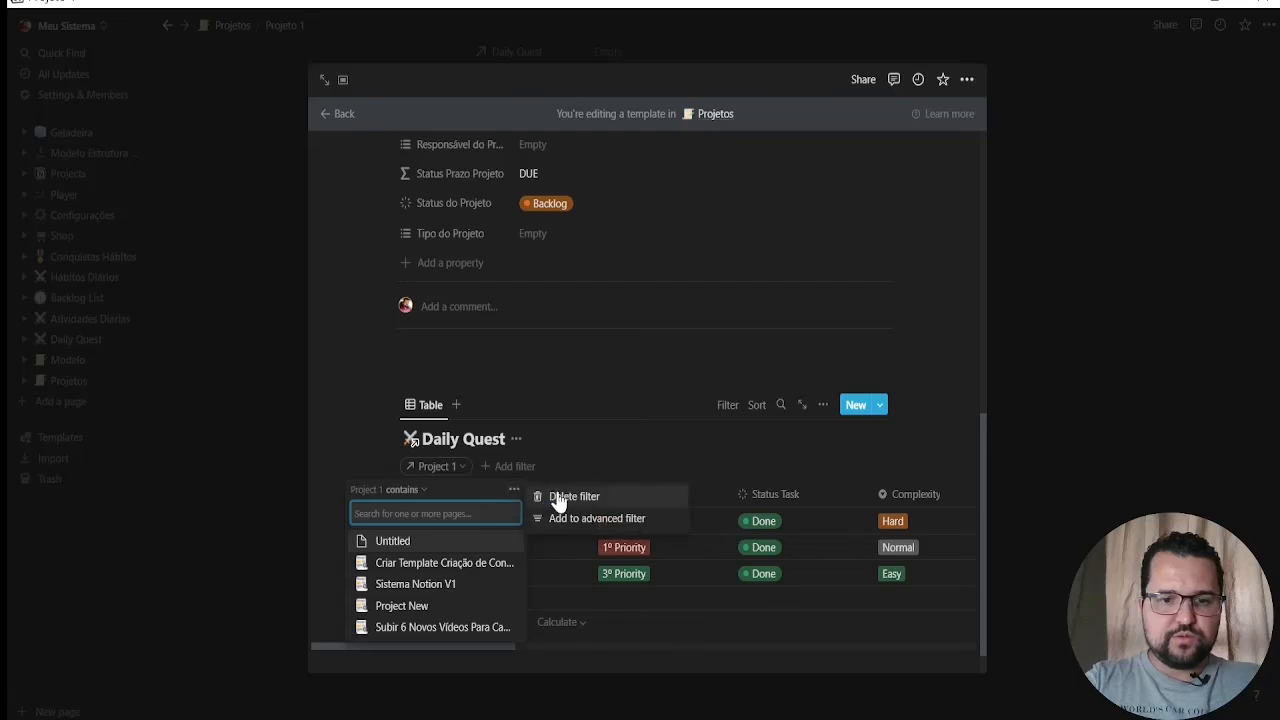
{"action": "left_click", "coordinate": [556, 496]}
Filter the template's linked Daily Quest table so the Projetos relation contains Tempalte Novo Projeto
{"action": "left_click", "coordinate": [725, 407]}
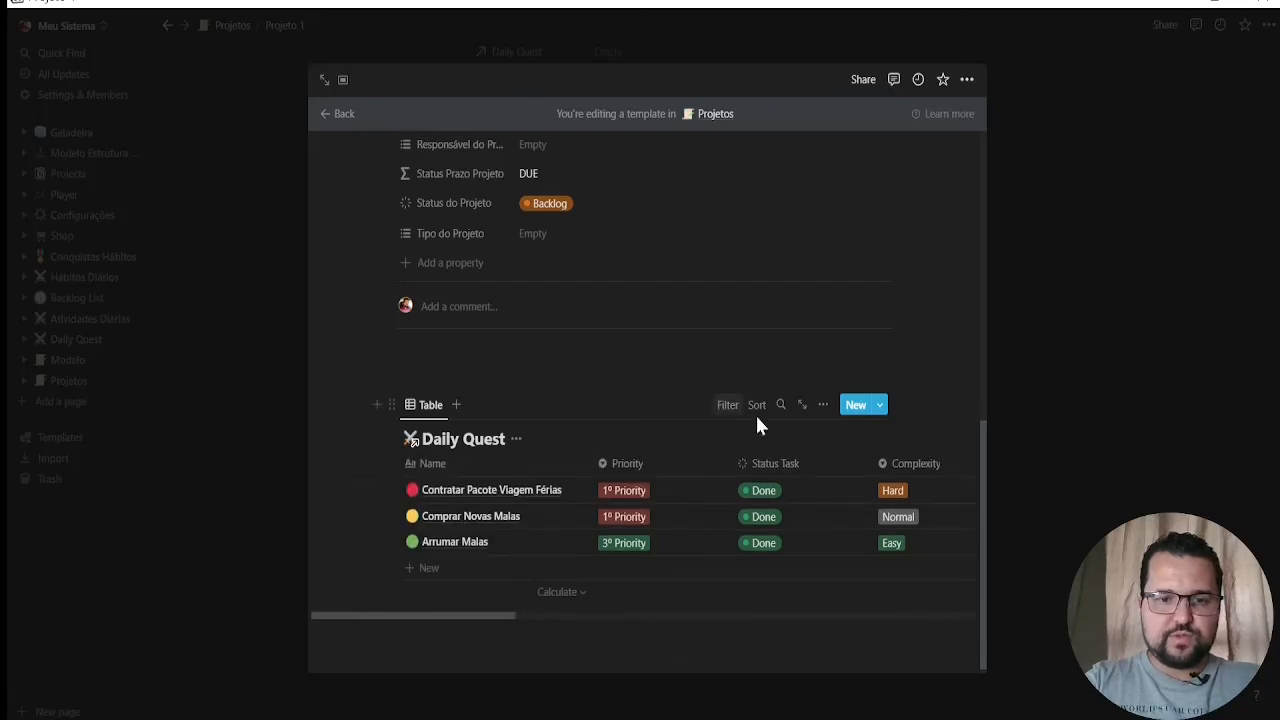
{"action": "left_click", "coordinate": [729, 406]}
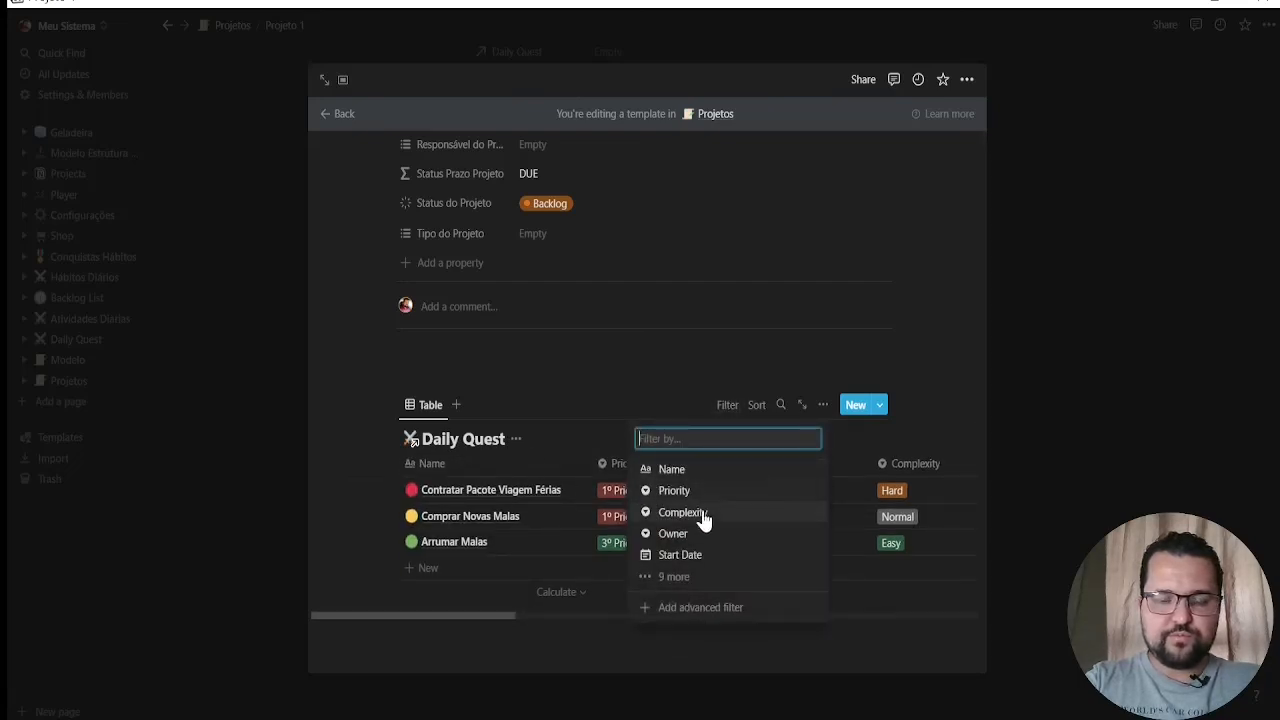
{"action": "left_click", "coordinate": [672, 580]}
{"action": "scroll", "coordinate": [737, 312], "scroll_direction": "down", "scroll_amount": 1}
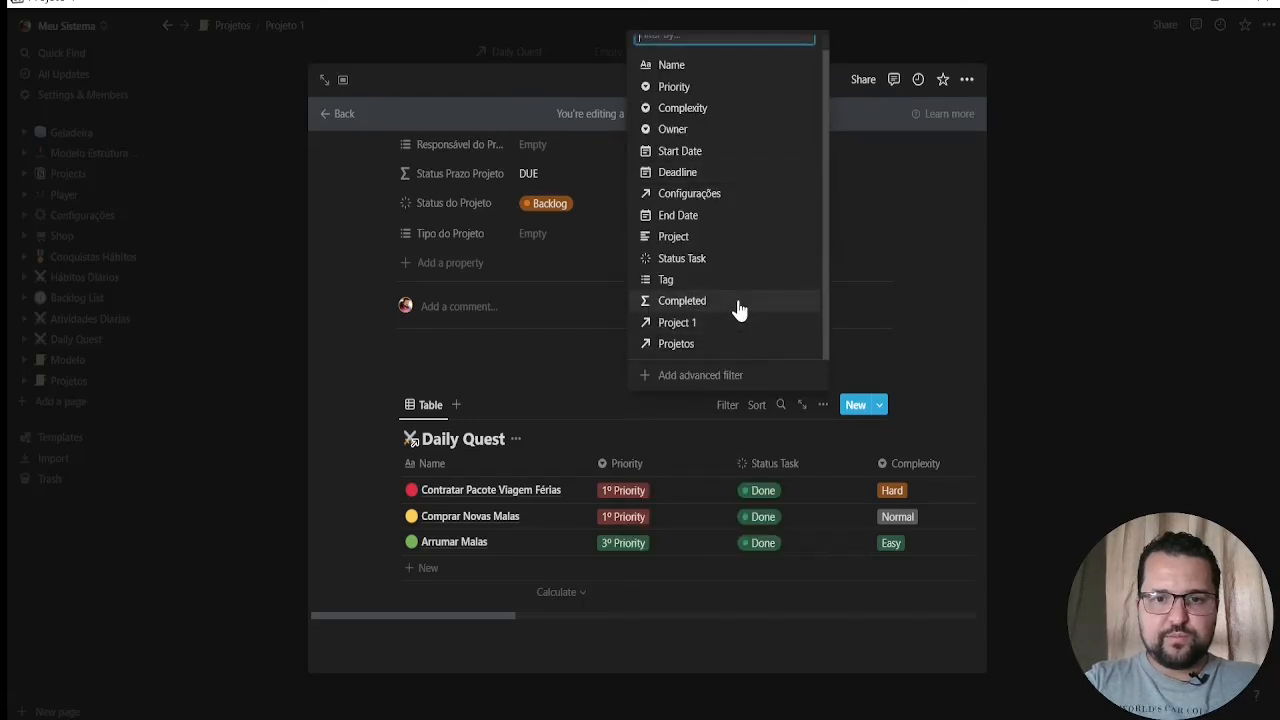
{"action": "left_click", "coordinate": [690, 344]}
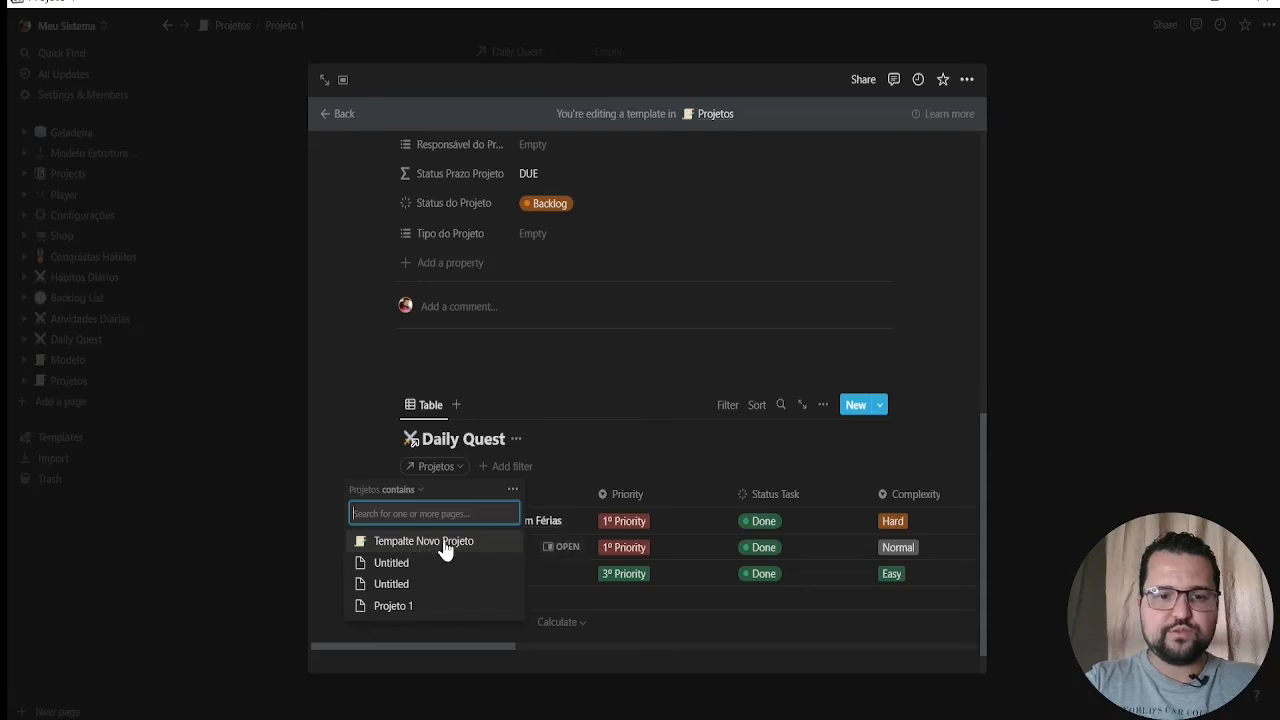
{"action": "left_click", "coordinate": [449, 541]}
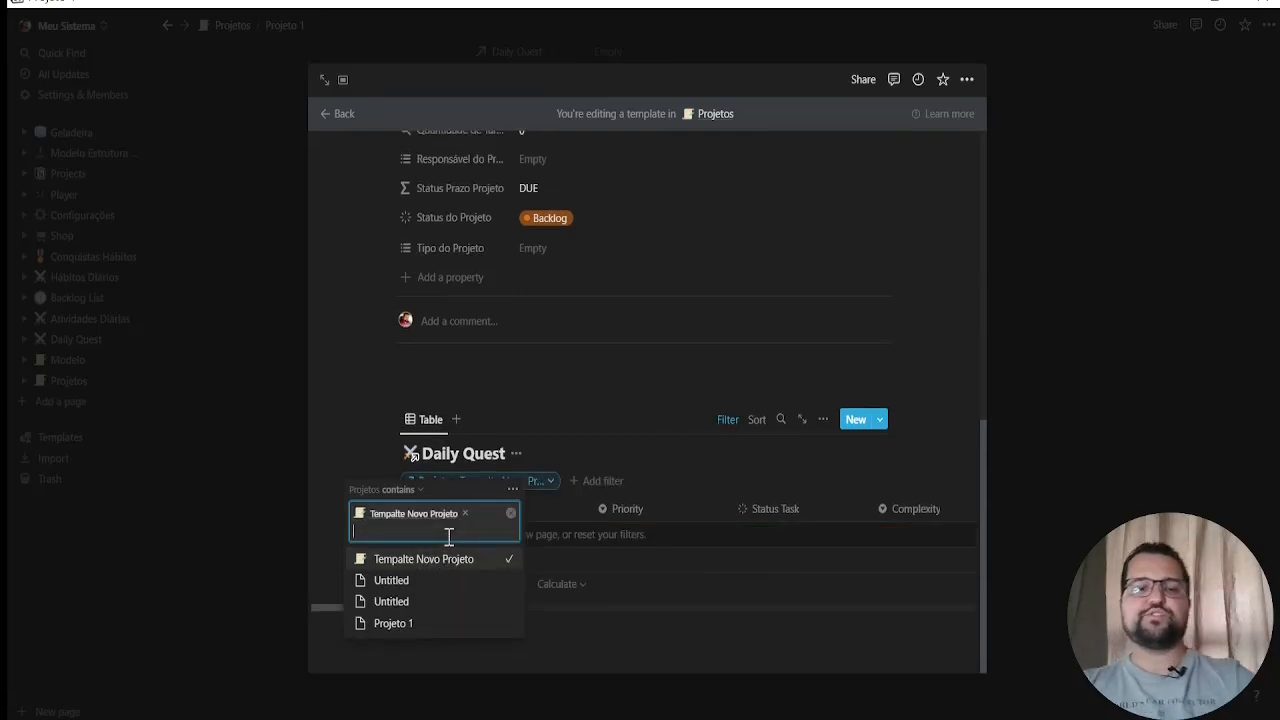
{"action": "left_click", "coordinate": [362, 372]}
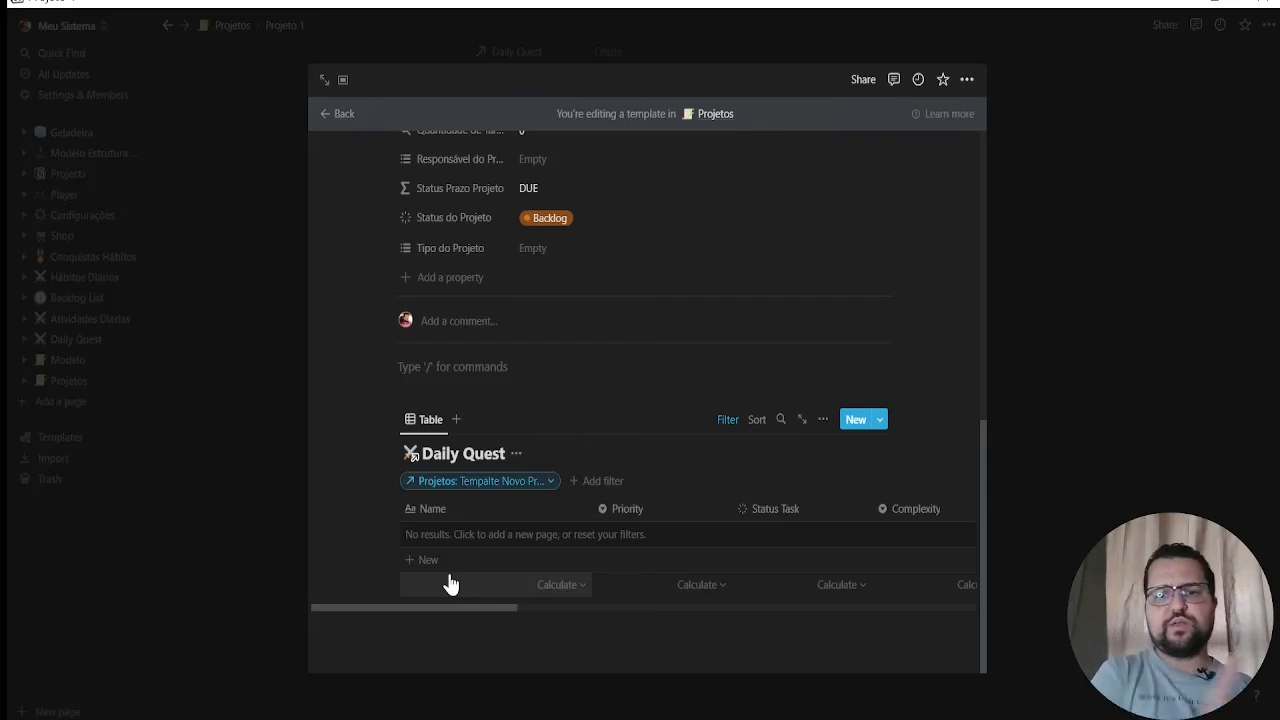
Leave the template editor and open the Projetos database
{"action": "scroll", "coordinate": [736, 295], "scroll_direction": "up", "scroll_amount": 10}
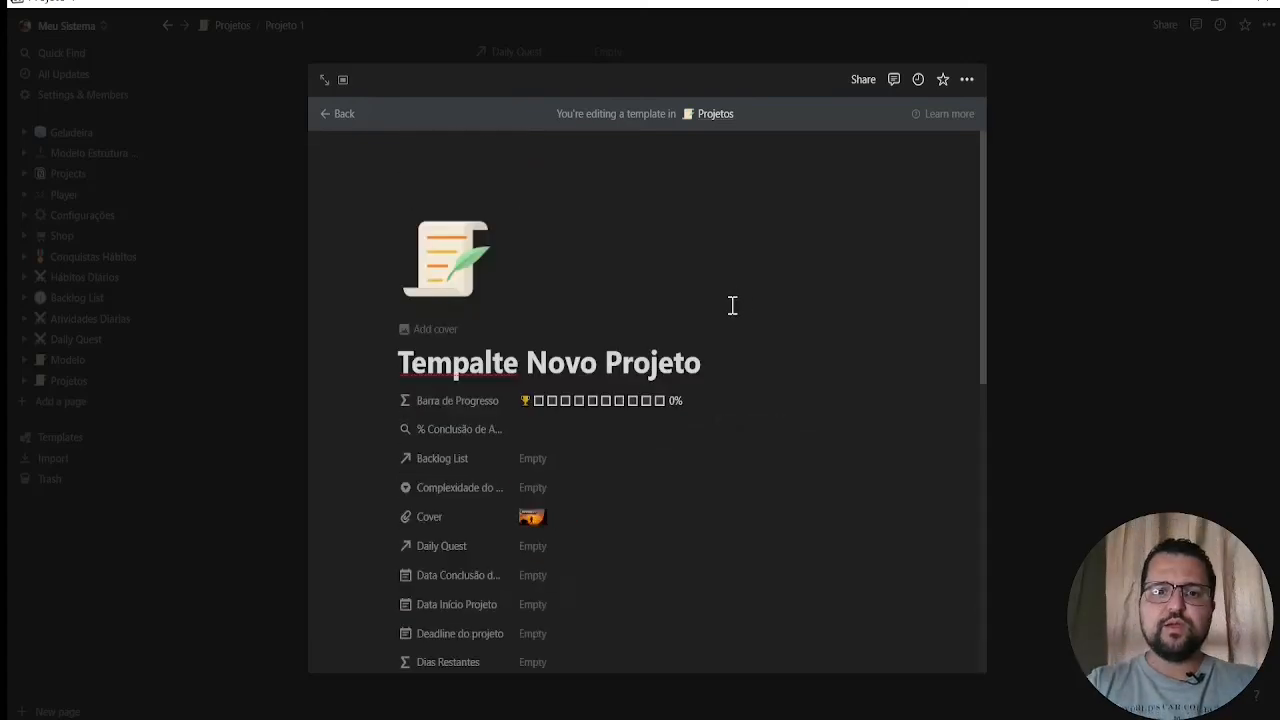
{"action": "scroll", "coordinate": [679, 362], "scroll_direction": "down", "scroll_amount": 10}
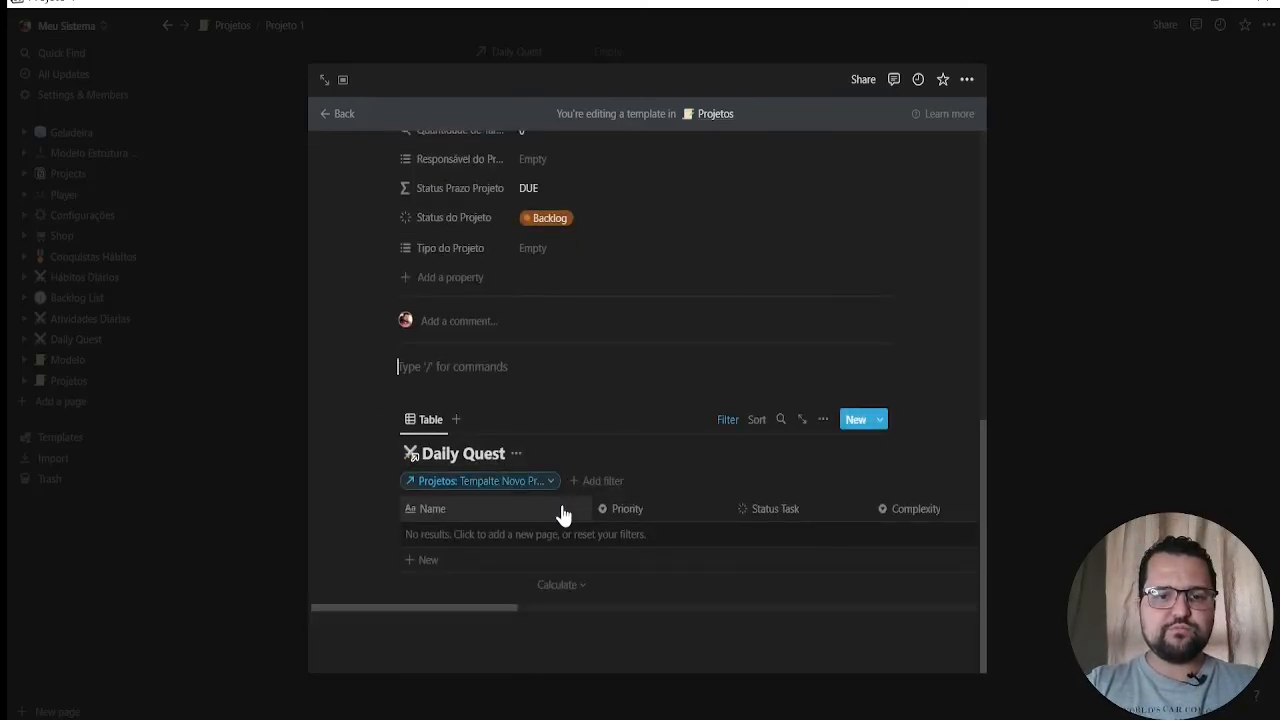
{"action": "scroll", "coordinate": [378, 222], "scroll_direction": "up", "scroll_amount": 10}
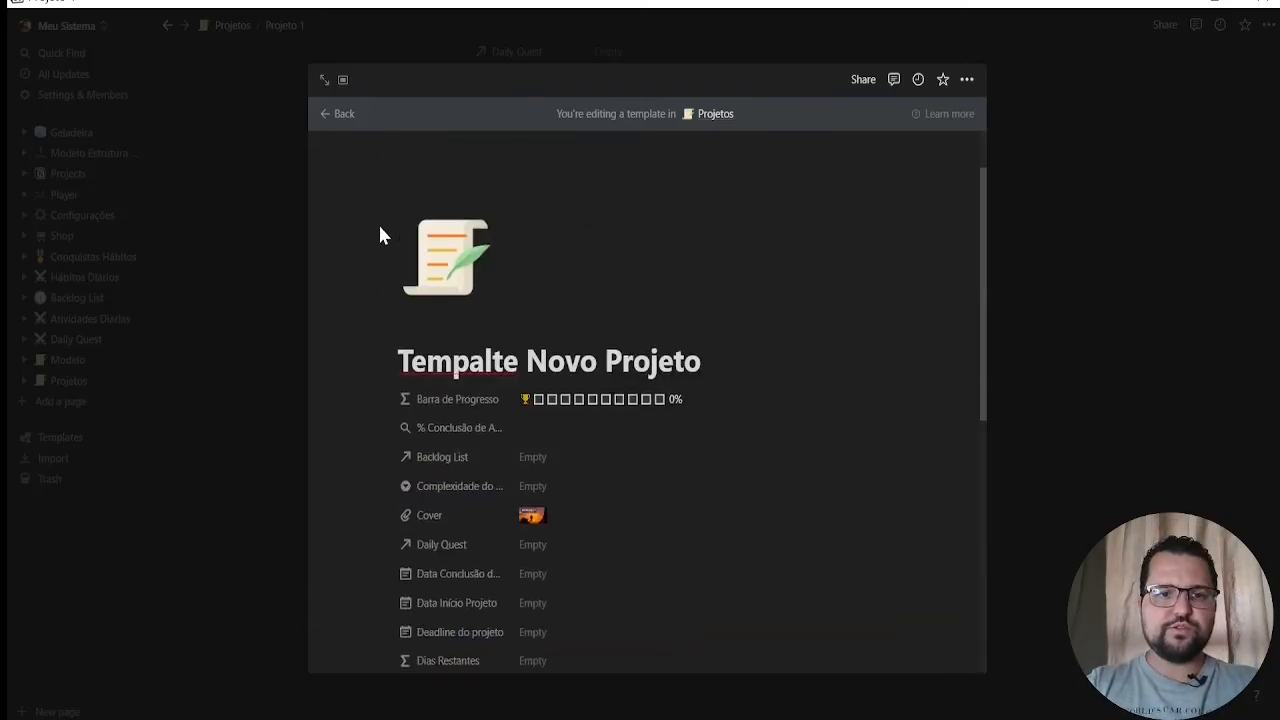
{"action": "left_click", "coordinate": [320, 122]}
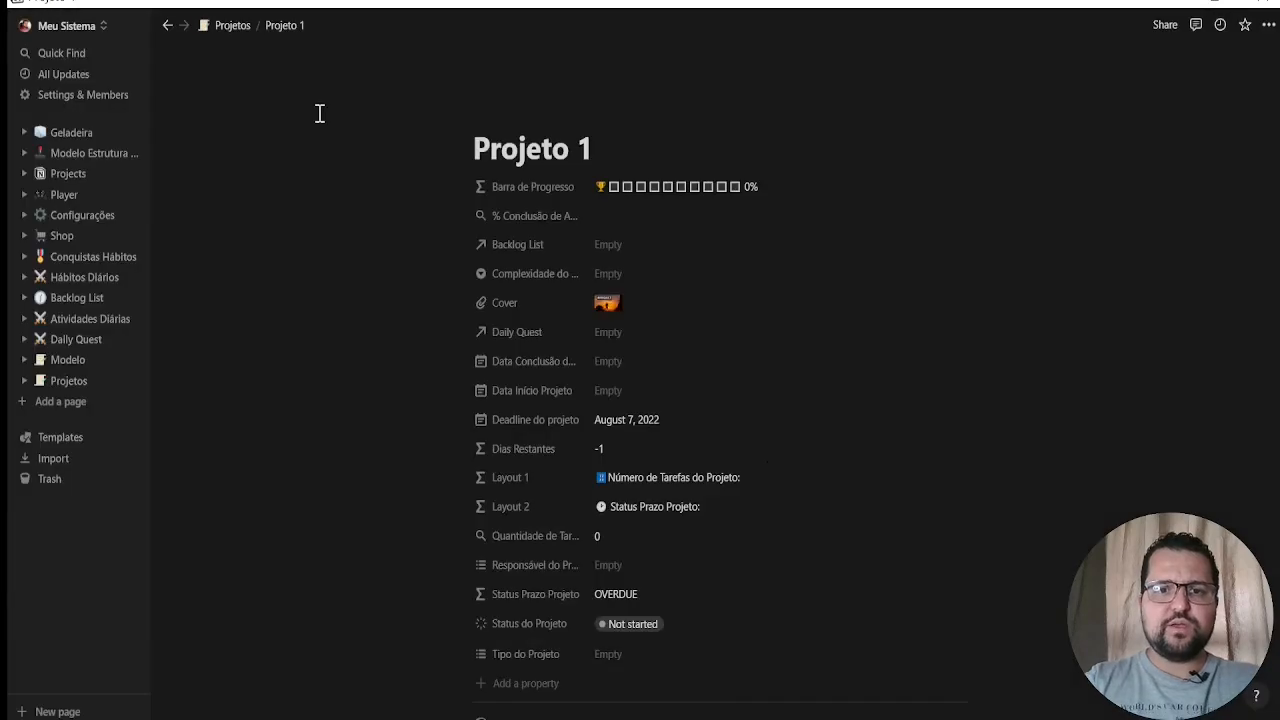
{"action": "left_click", "coordinate": [78, 385]}
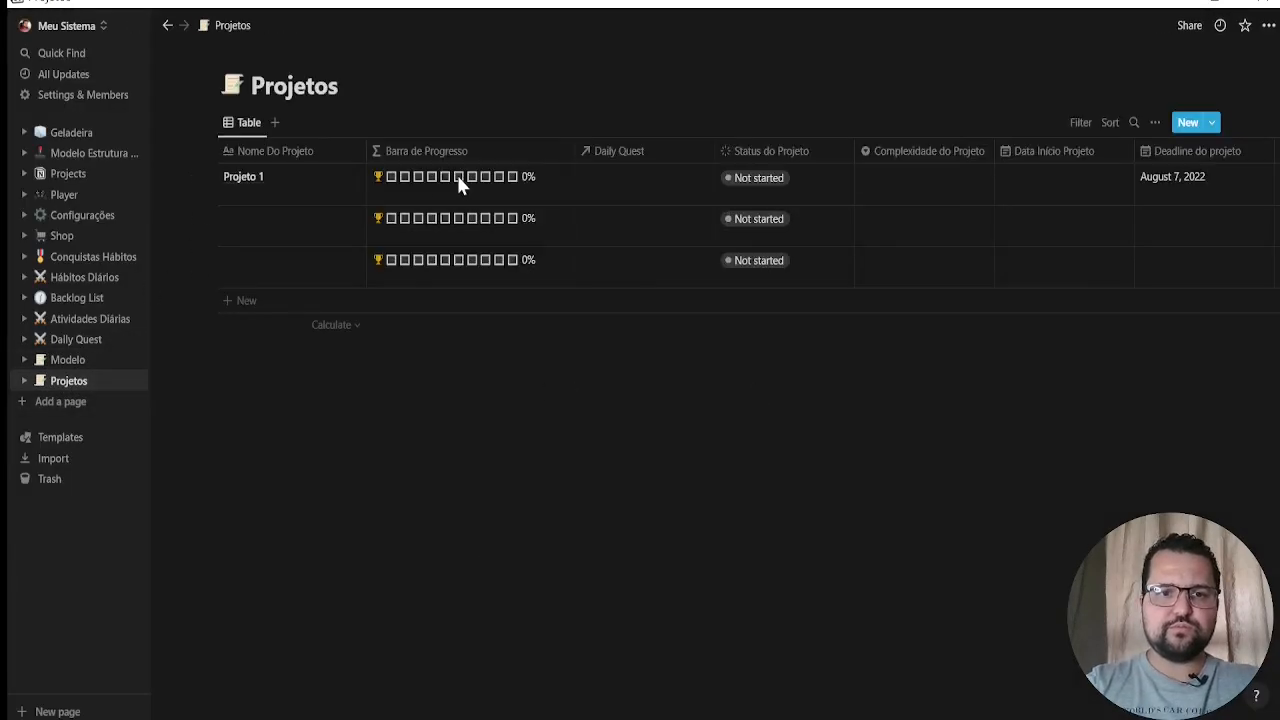
Add a new project named Projeto Alfa to the Projetos table
{"action": "left_click", "coordinate": [250, 303]}
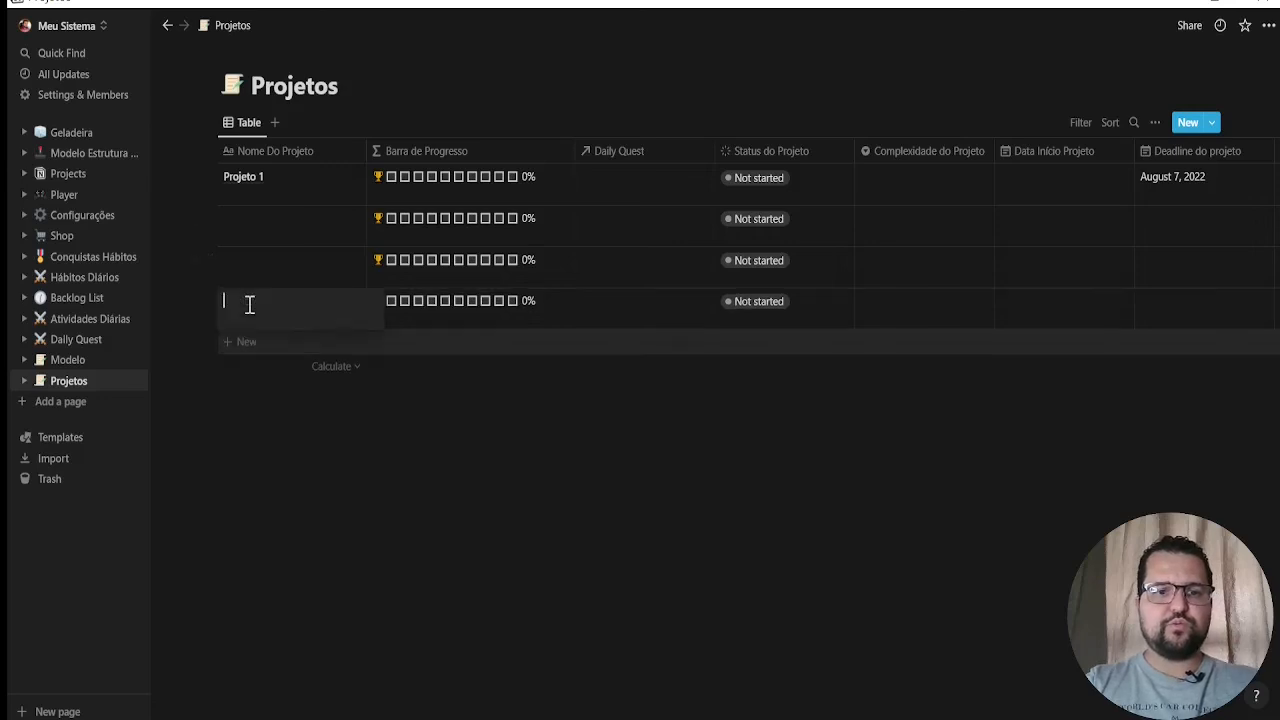
{"action": "type", "text": "Projeto Alfa"}
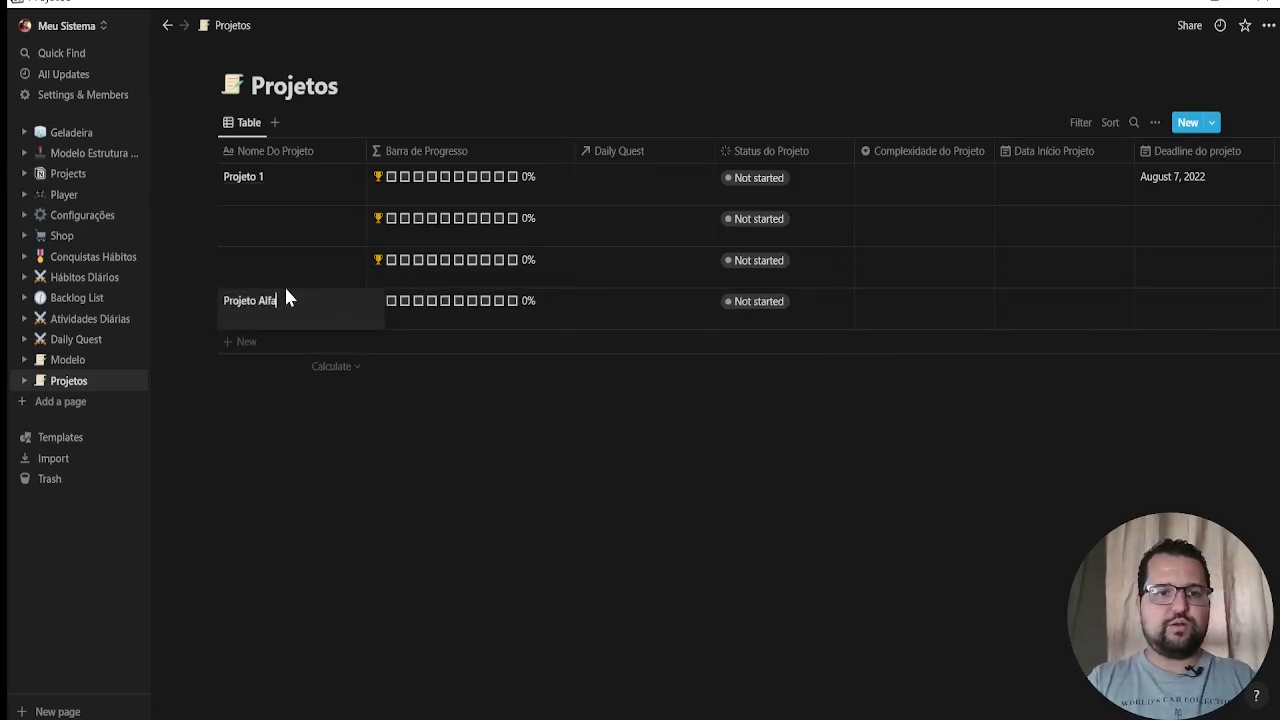
{"action": "key", "text": "Return"}
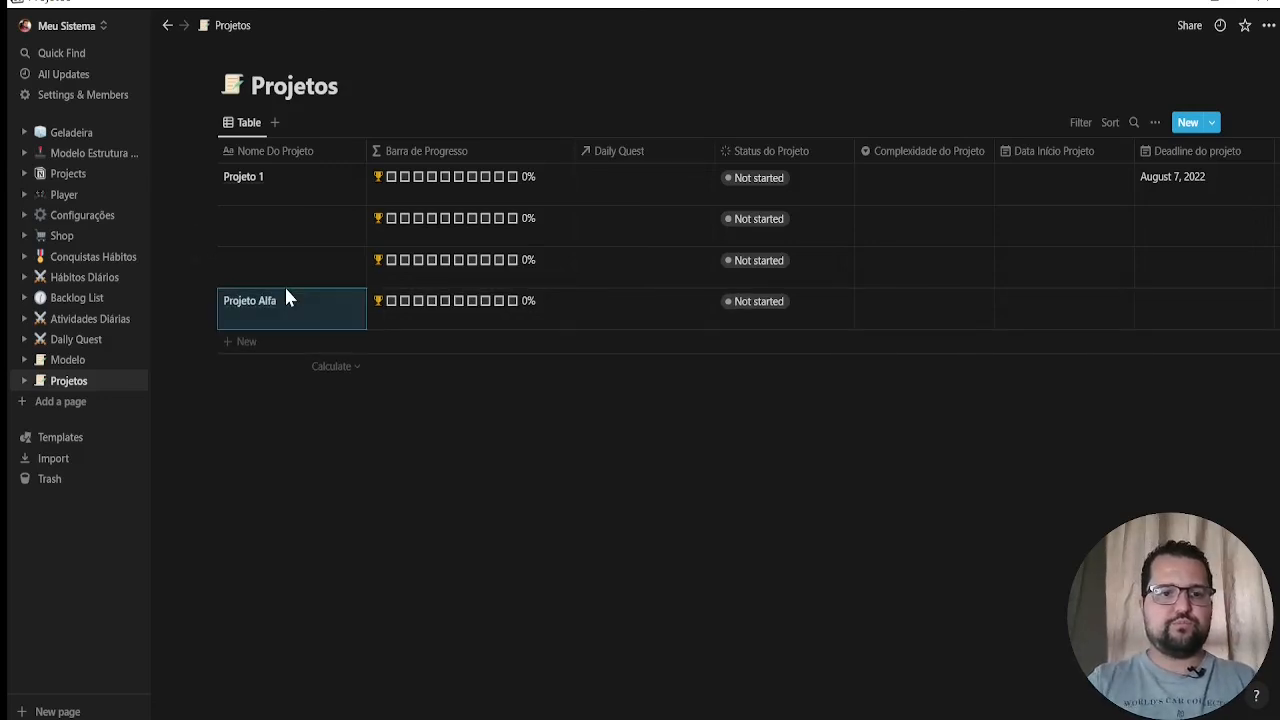
Open Projeto Alfa as a full page and apply the Tempalte Novo Projeto template to it
{"action": "left_click", "coordinate": [343, 300]}
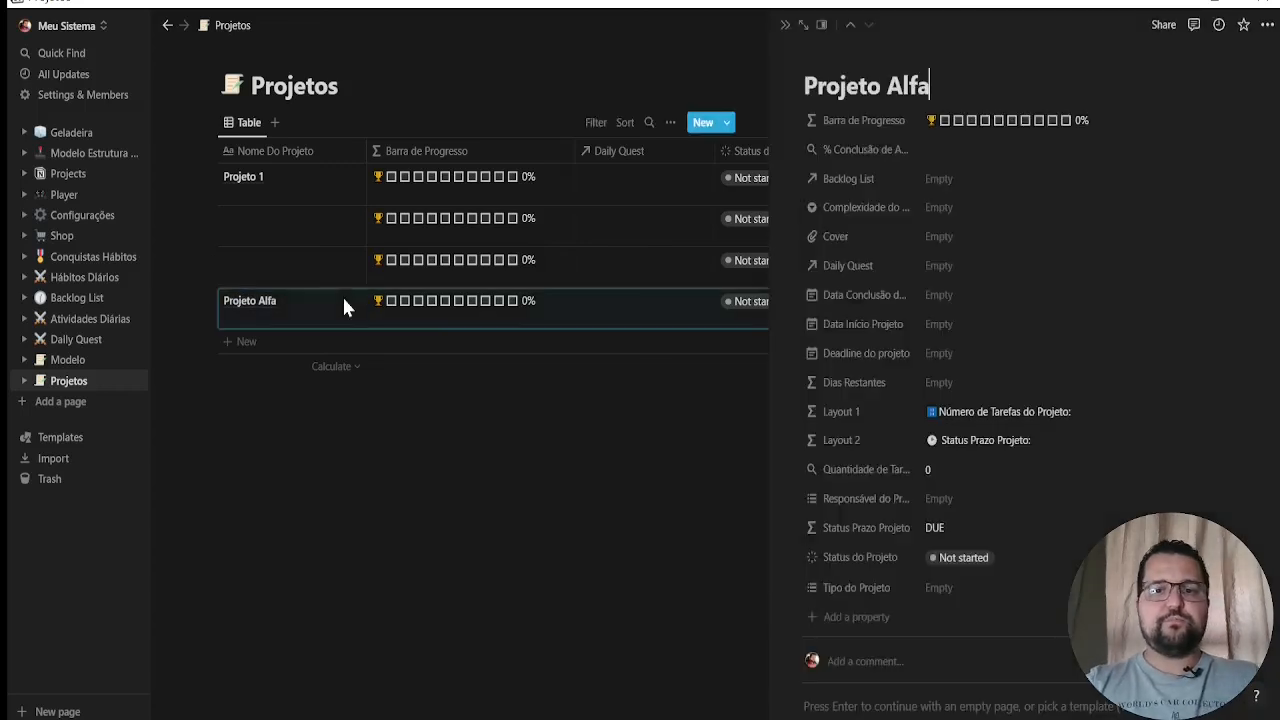
{"action": "scroll", "coordinate": [994, 236], "scroll_direction": "down", "scroll_amount": 4}
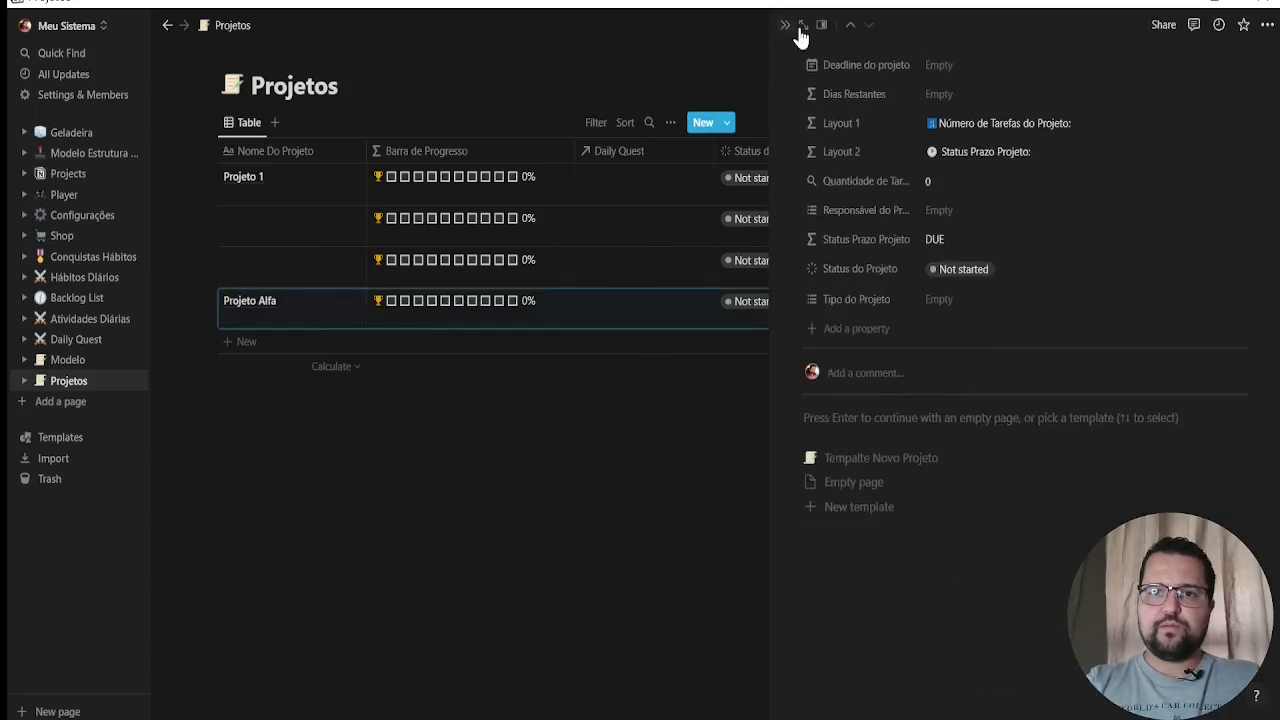
{"action": "left_click", "coordinate": [804, 24]}
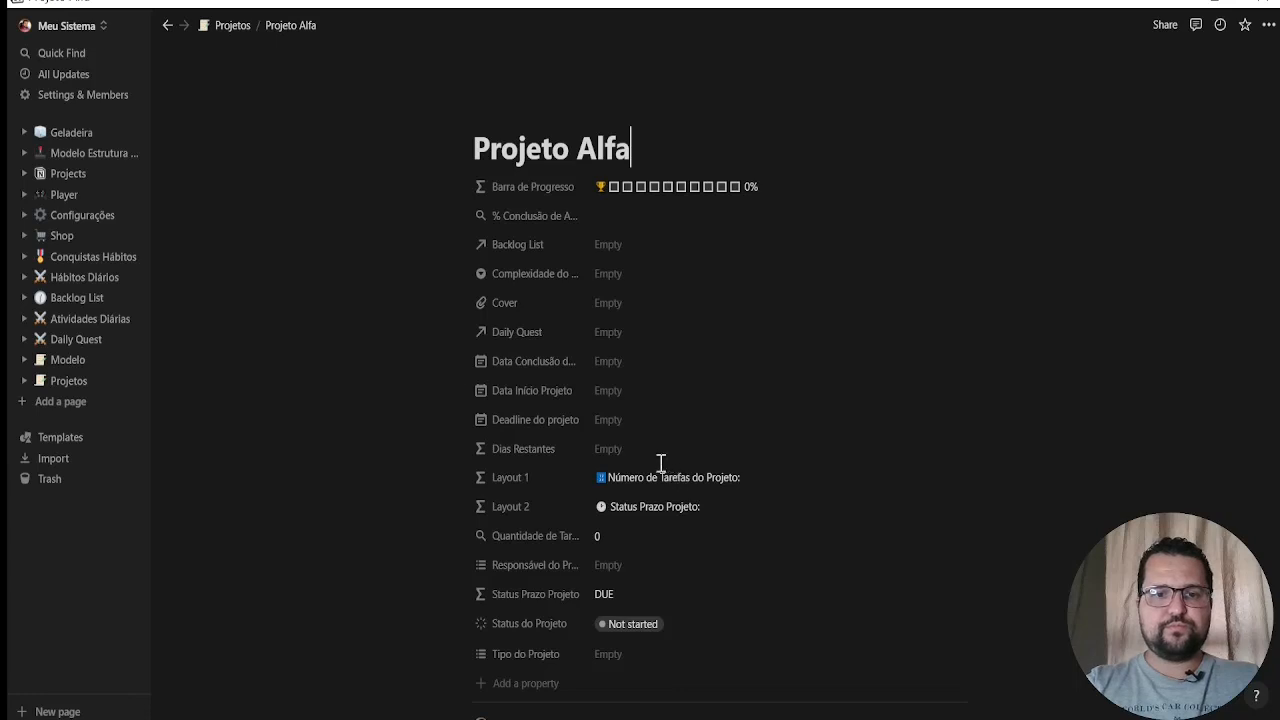
{"action": "scroll", "coordinate": [660, 466], "scroll_direction": "down", "scroll_amount": 4}
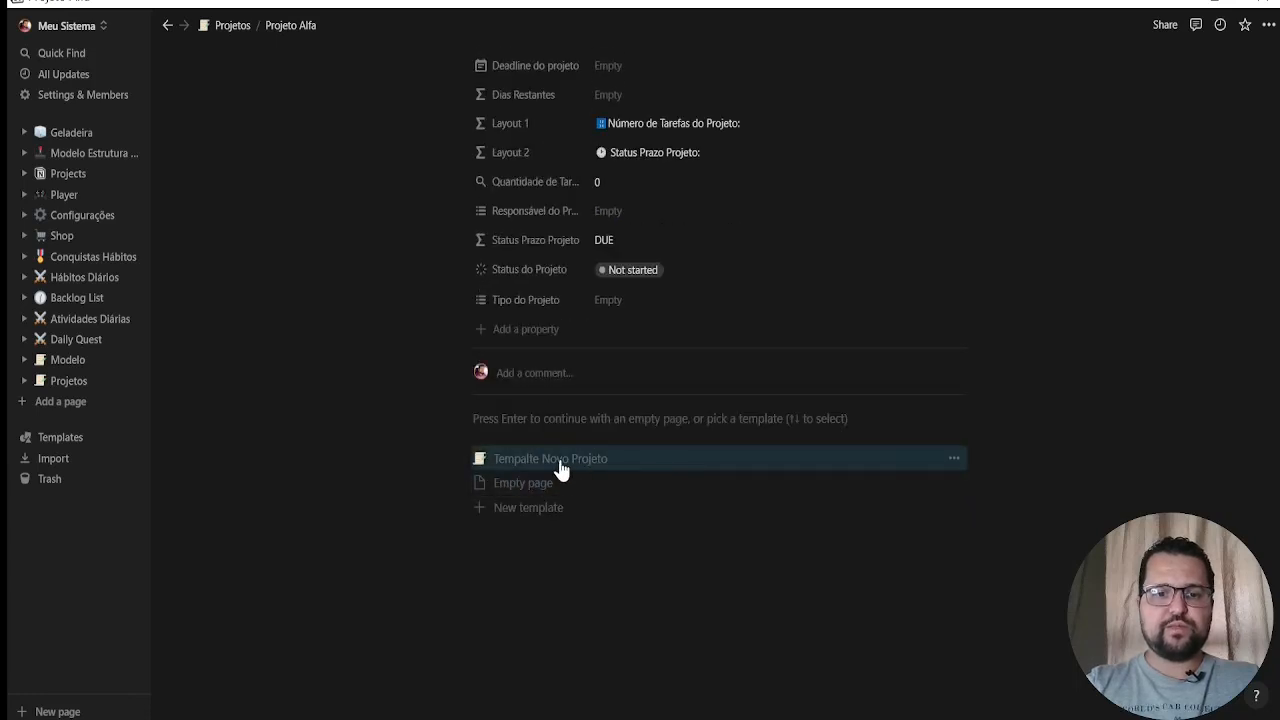
{"action": "left_click", "coordinate": [560, 460]}
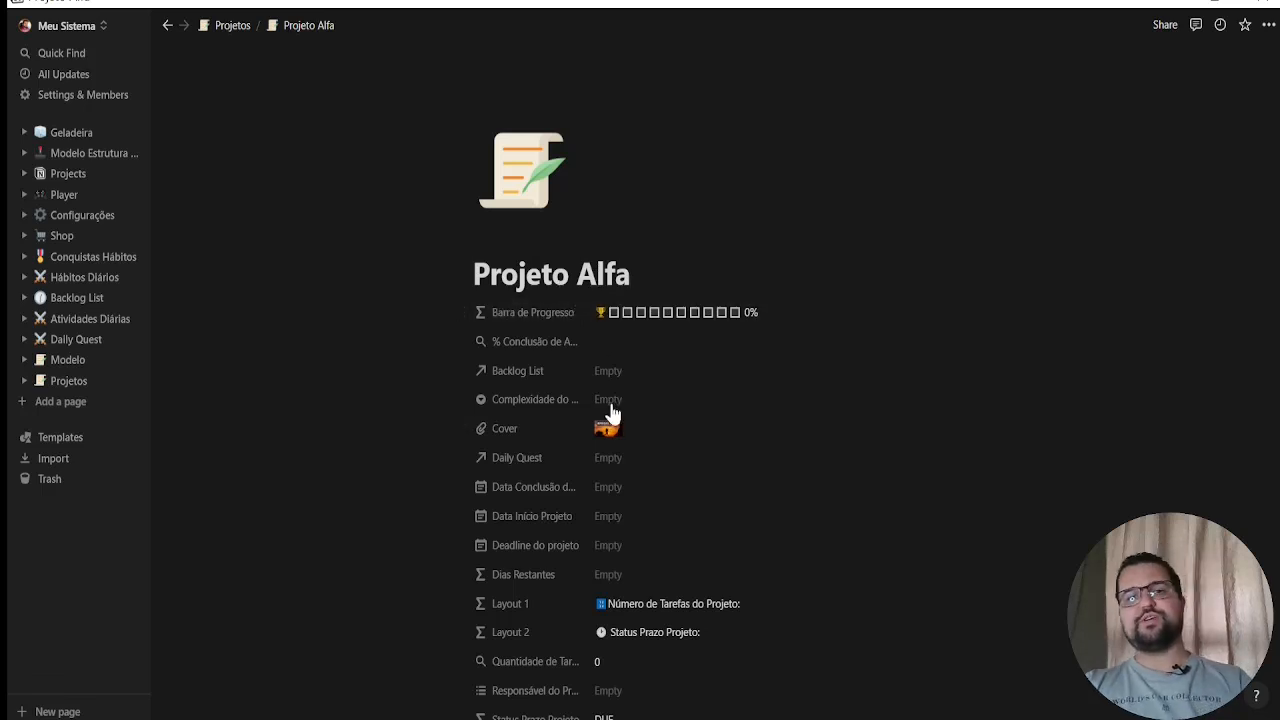
Add a task named Tarefa 1 to Projeto Alfa's Daily Quest table and check its Projetos relation
{"action": "scroll", "coordinate": [612, 430], "scroll_direction": "down", "scroll_amount": 1}
{"action": "scroll", "coordinate": [615, 437], "scroll_direction": "down", "scroll_amount": 3}
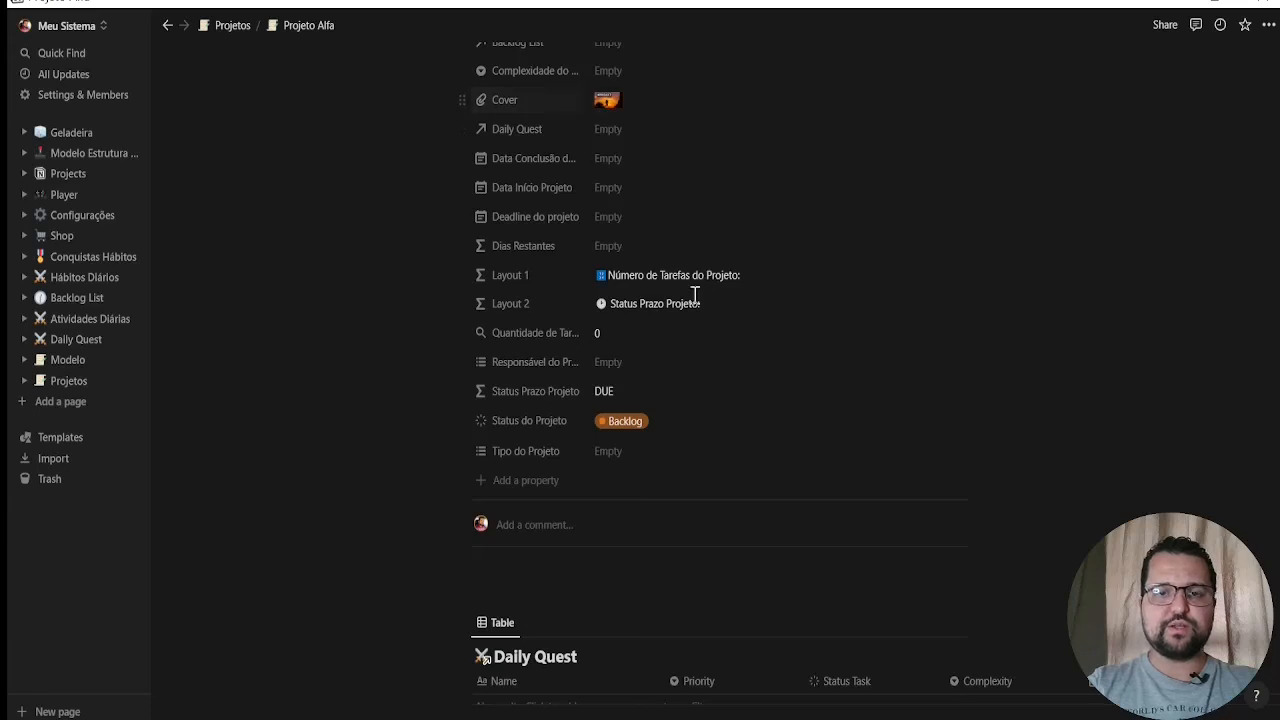
{"action": "scroll", "coordinate": [600, 449], "scroll_direction": "down", "scroll_amount": 3}
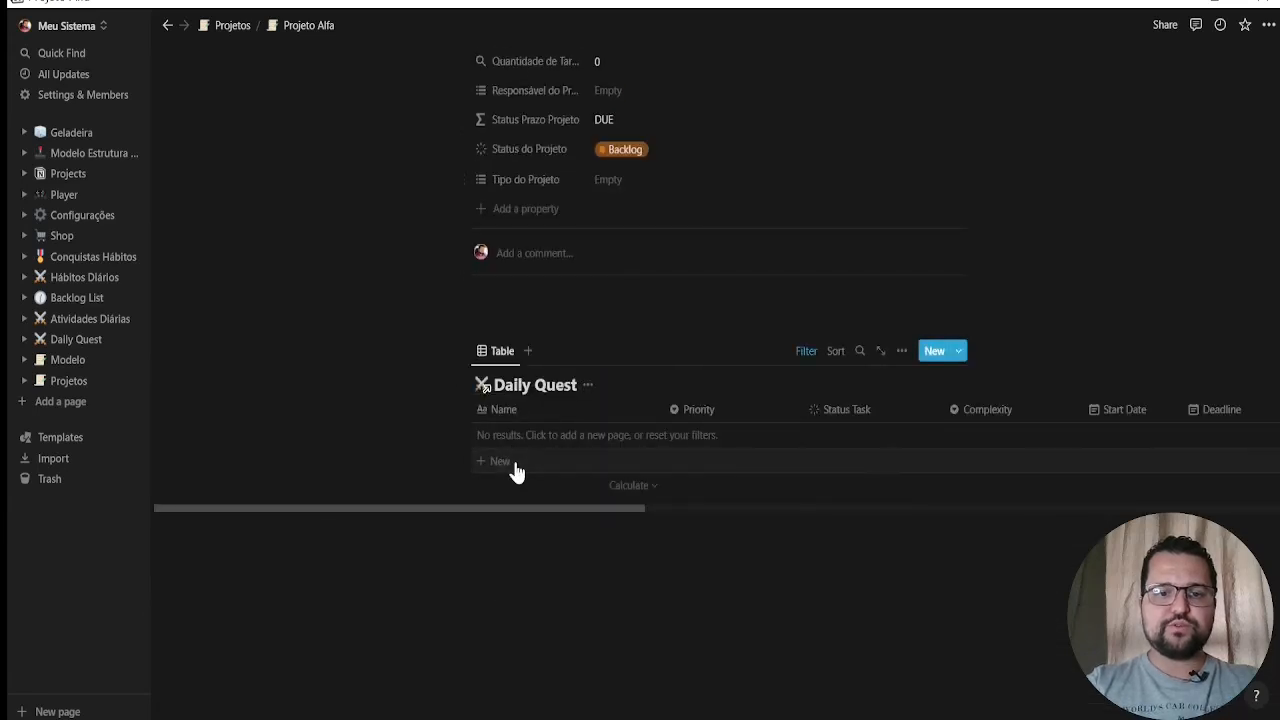
{"action": "left_click", "coordinate": [513, 466]}
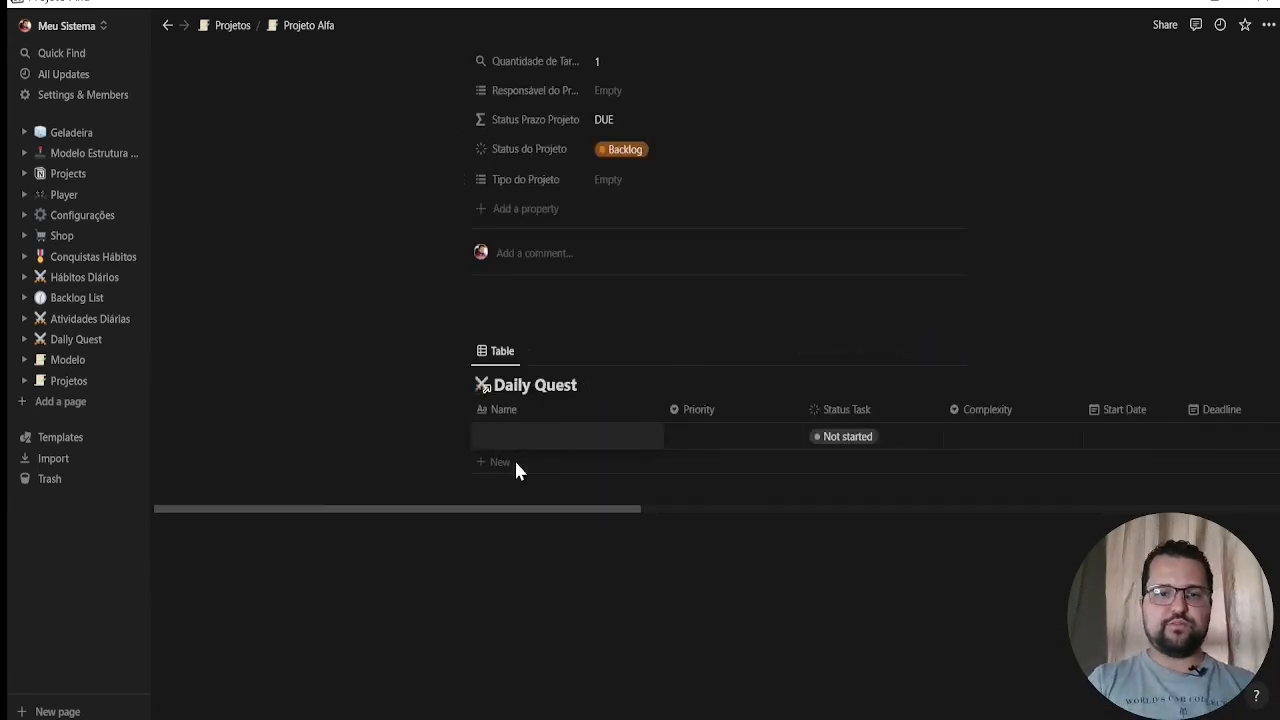
{"action": "type", "text": "Tarefa 1"}
{"action": "key", "text": "Escape"}
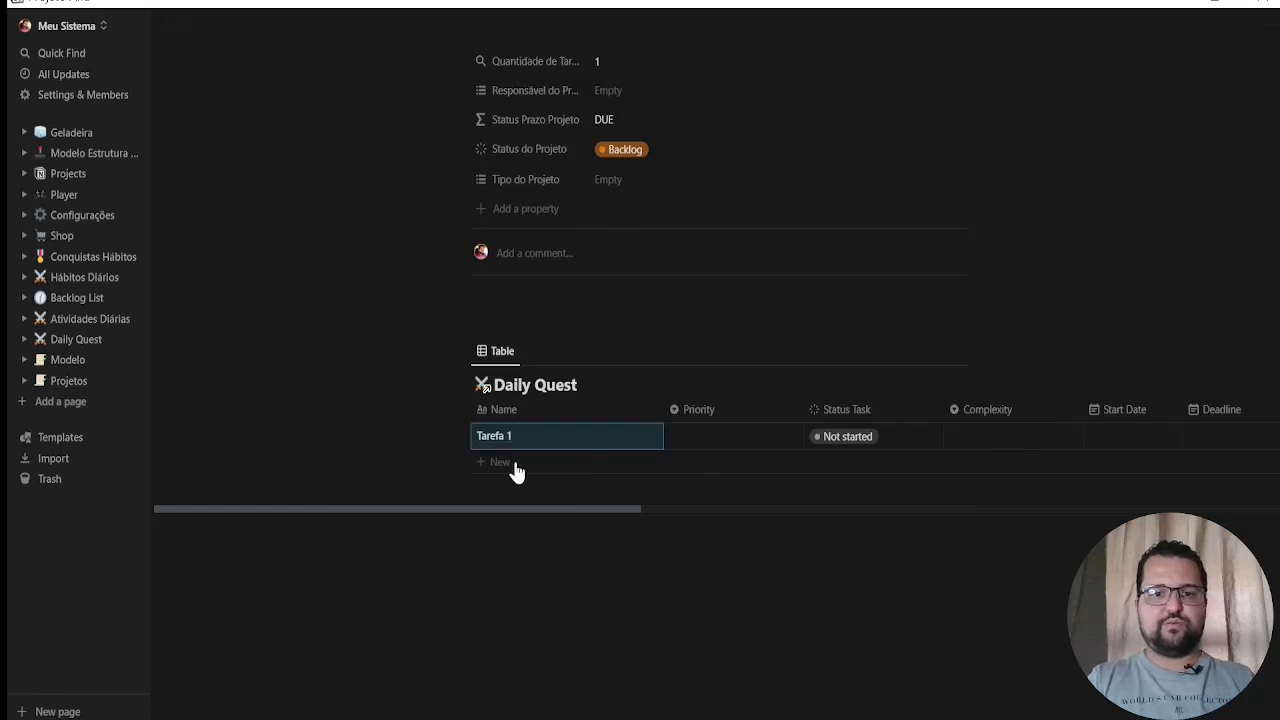
{"action": "left_click_drag", "start_coordinate": [620, 510], "coordinate": [1186, 471]}
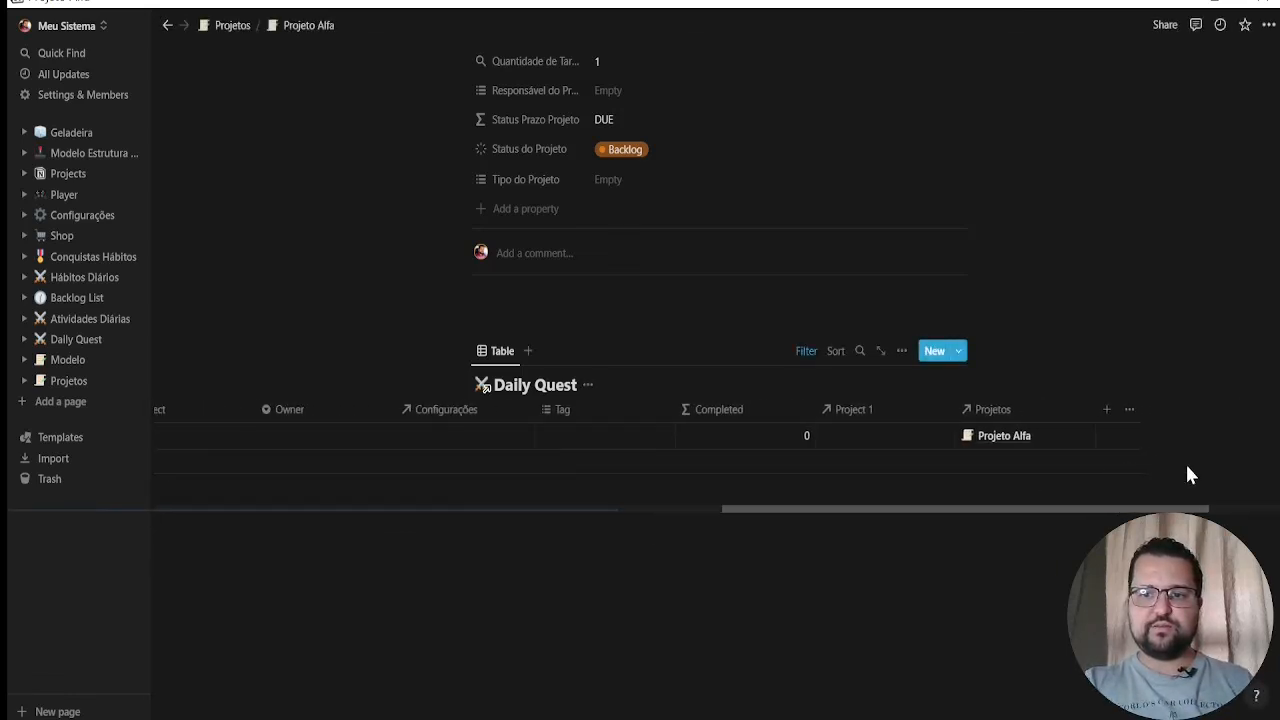
{"action": "left_click_drag", "start_coordinate": [1001, 510], "coordinate": [297, 509]}
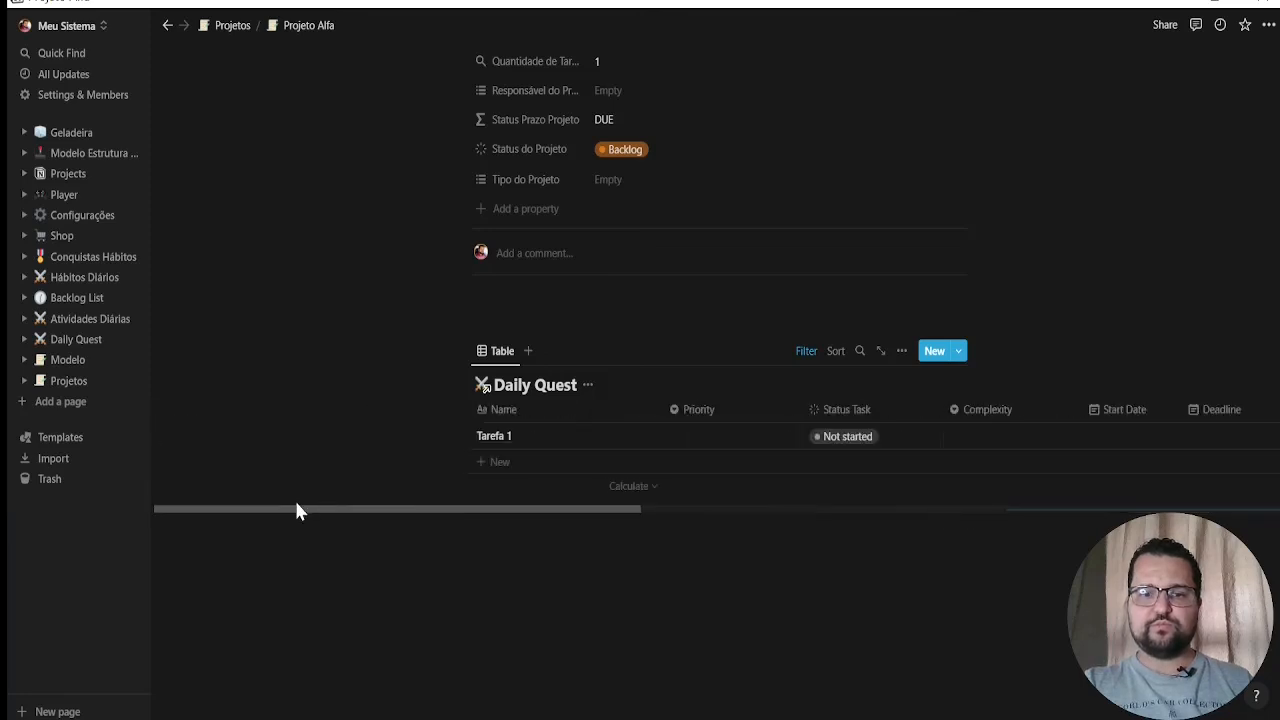
Add two more tasks named tarefa 2 and Tarefa 3 to Projeto Alfa's Daily Quest table
{"action": "left_click", "coordinate": [514, 465]}
{"action": "type", "text": "tarefa 2"}
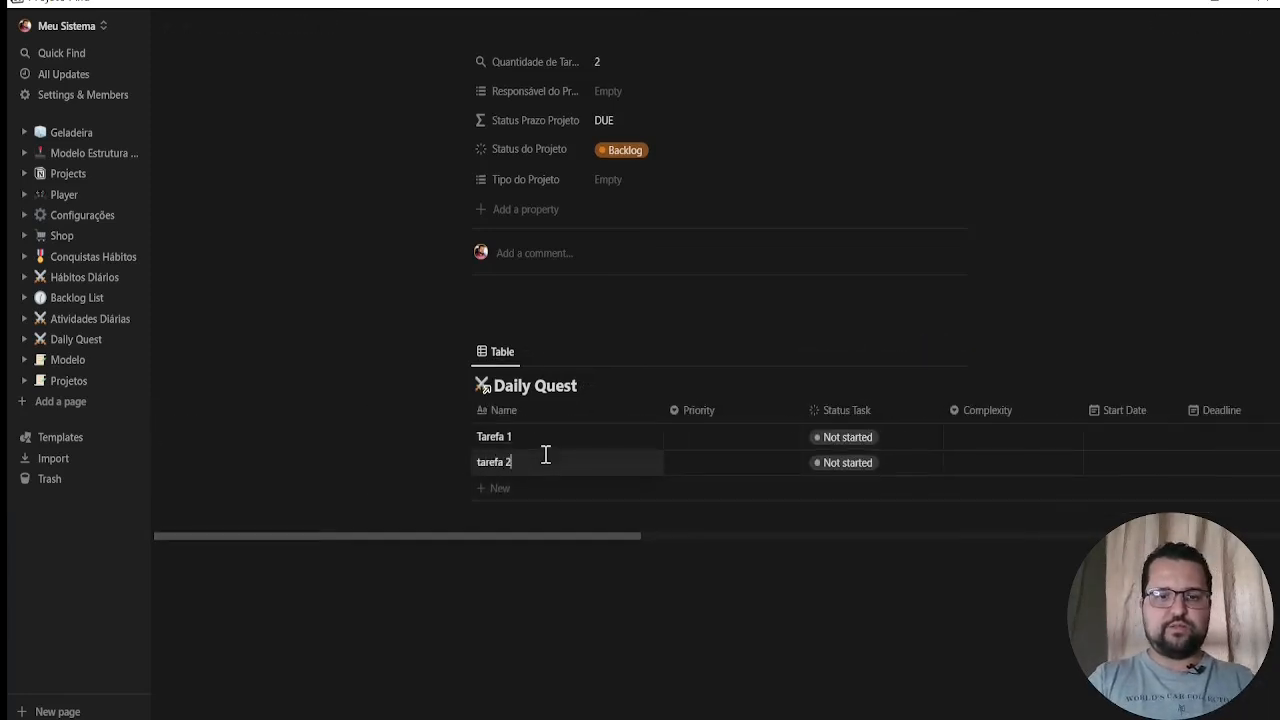
{"action": "key", "text": "Return"}
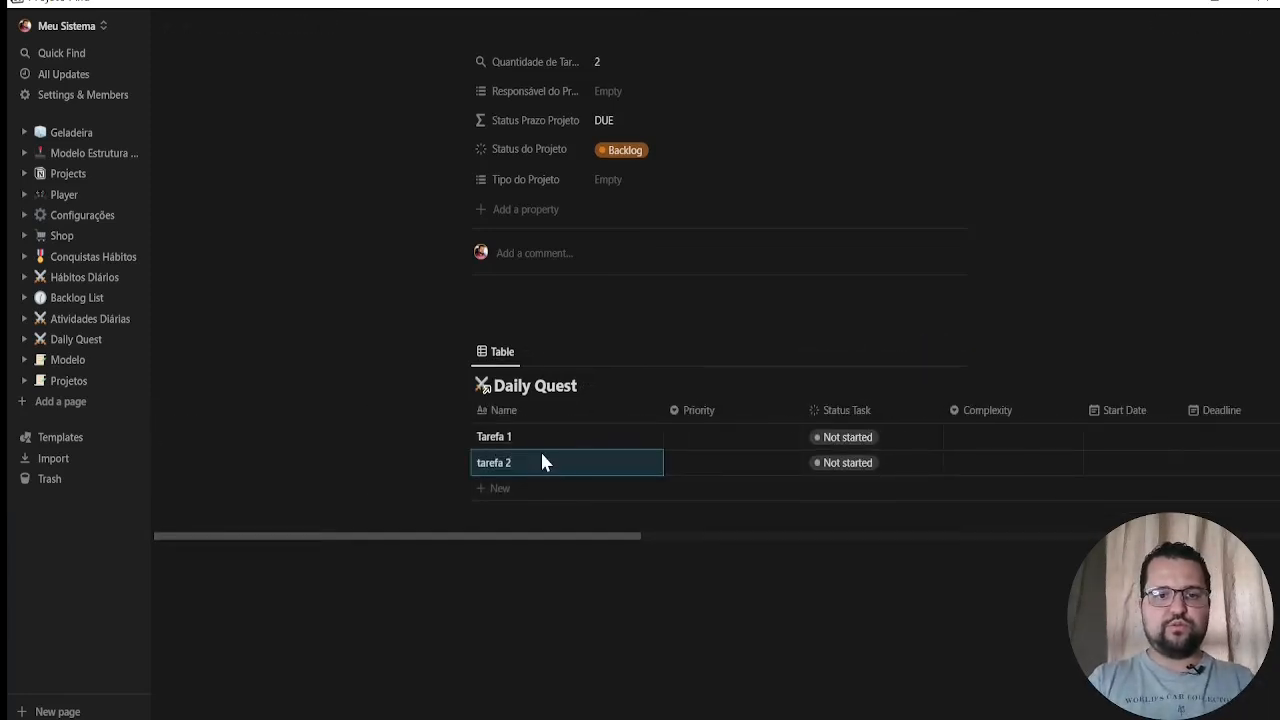
{"action": "left_click", "coordinate": [600, 483]}
{"action": "type", "text": "Ra"}
{"action": "key", "text": "BackSpace"}
{"action": "key", "text": "BackSpace"}
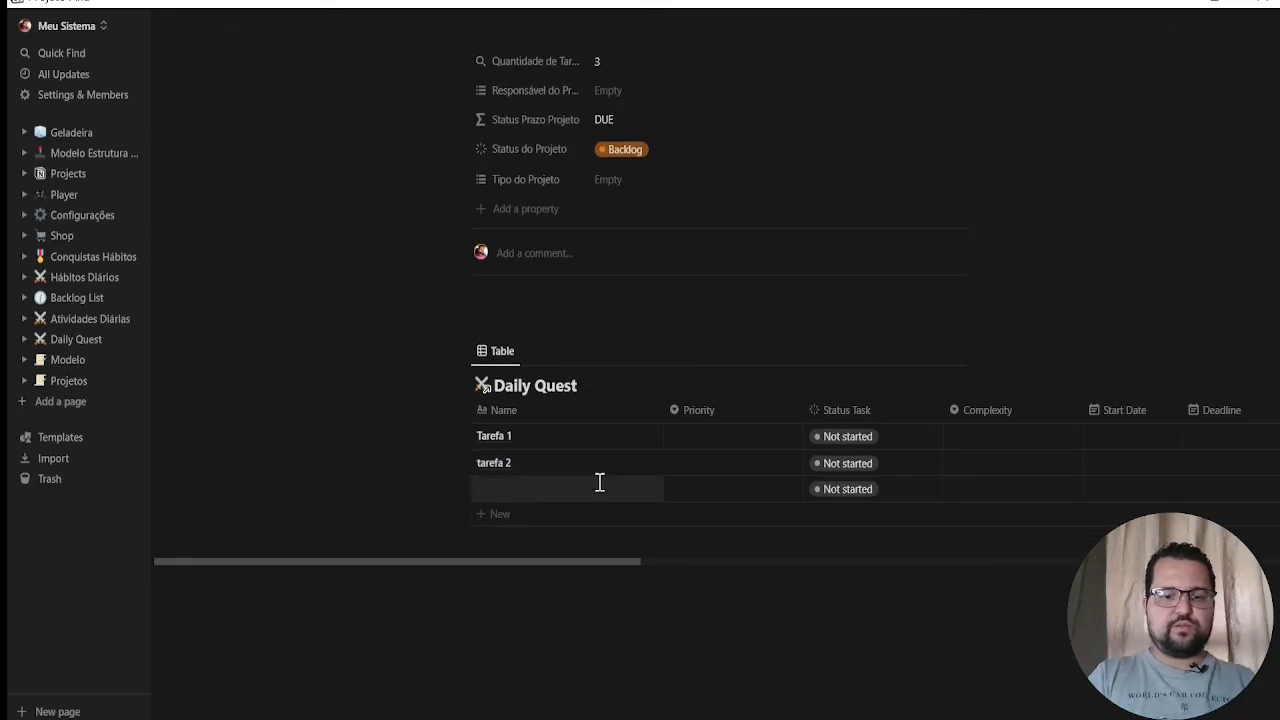
{"action": "key", "text": "Return"}
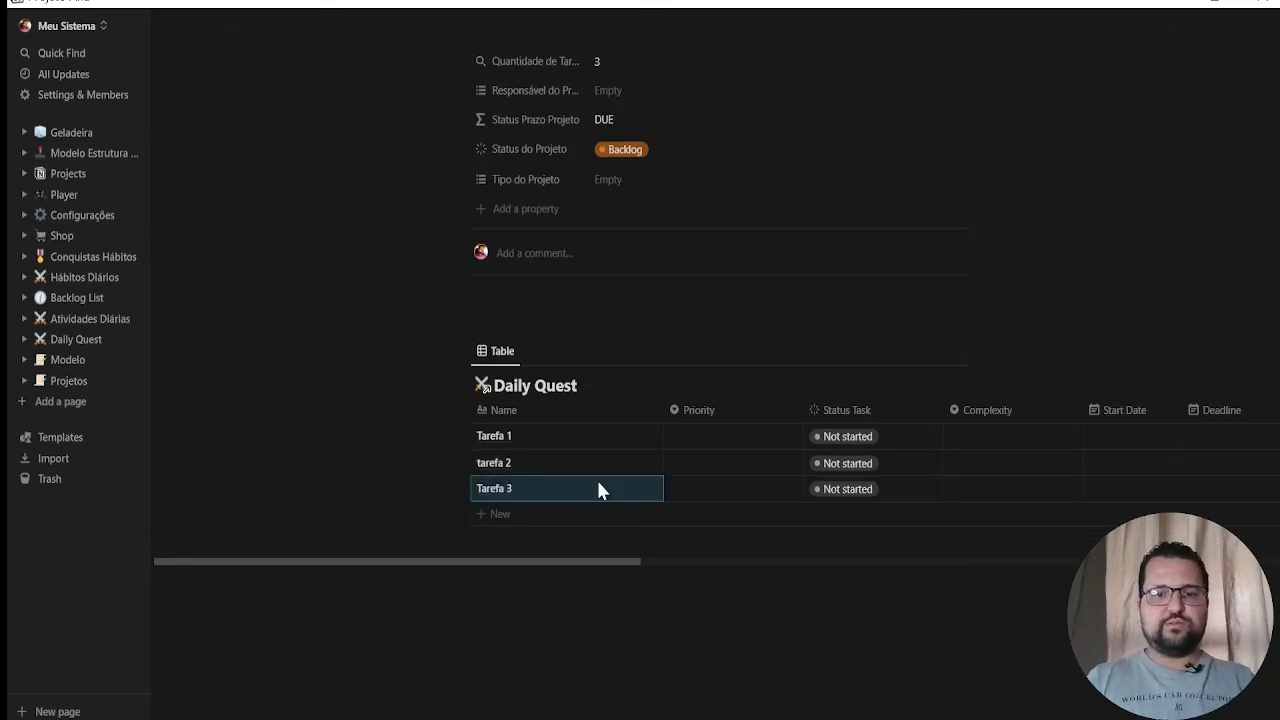
Check Projeto Alfa's progress bar, then add a task named tarefa 4 to its Daily Quest table
{"action": "scroll", "coordinate": [786, 206], "scroll_direction": "up", "scroll_amount": 4}
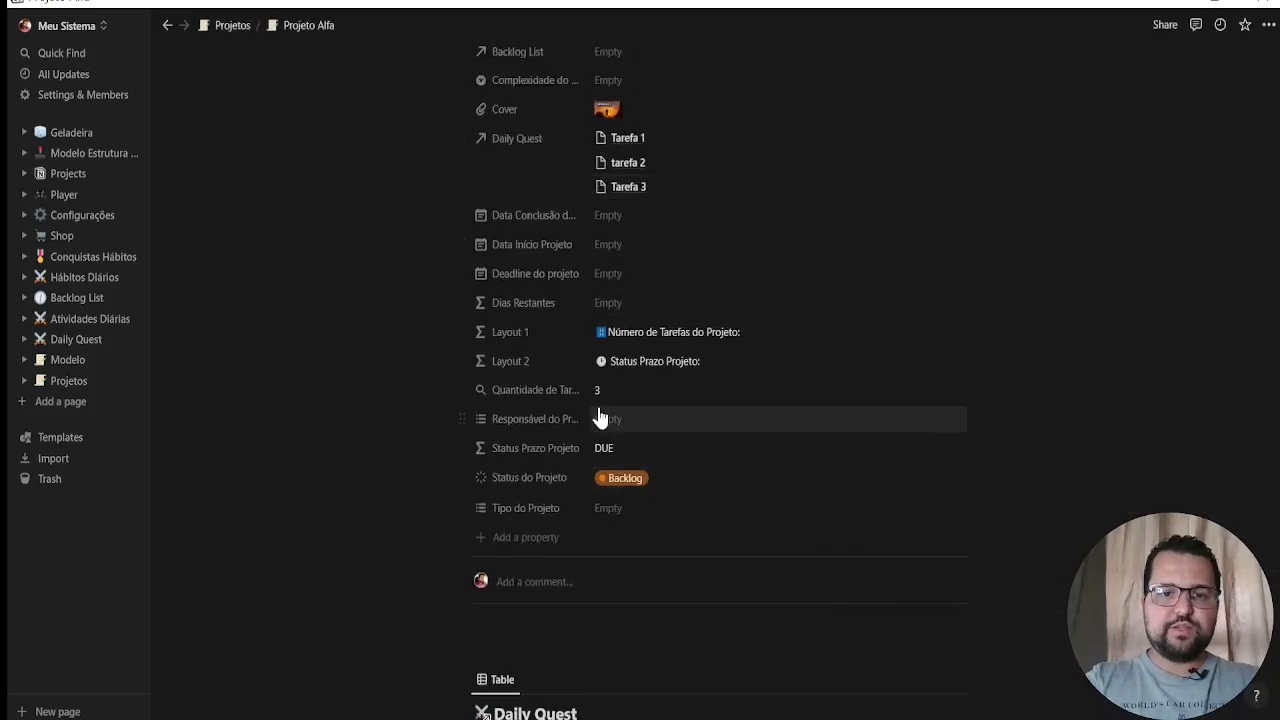
{"action": "scroll", "coordinate": [618, 390], "scroll_direction": "up", "scroll_amount": 3}
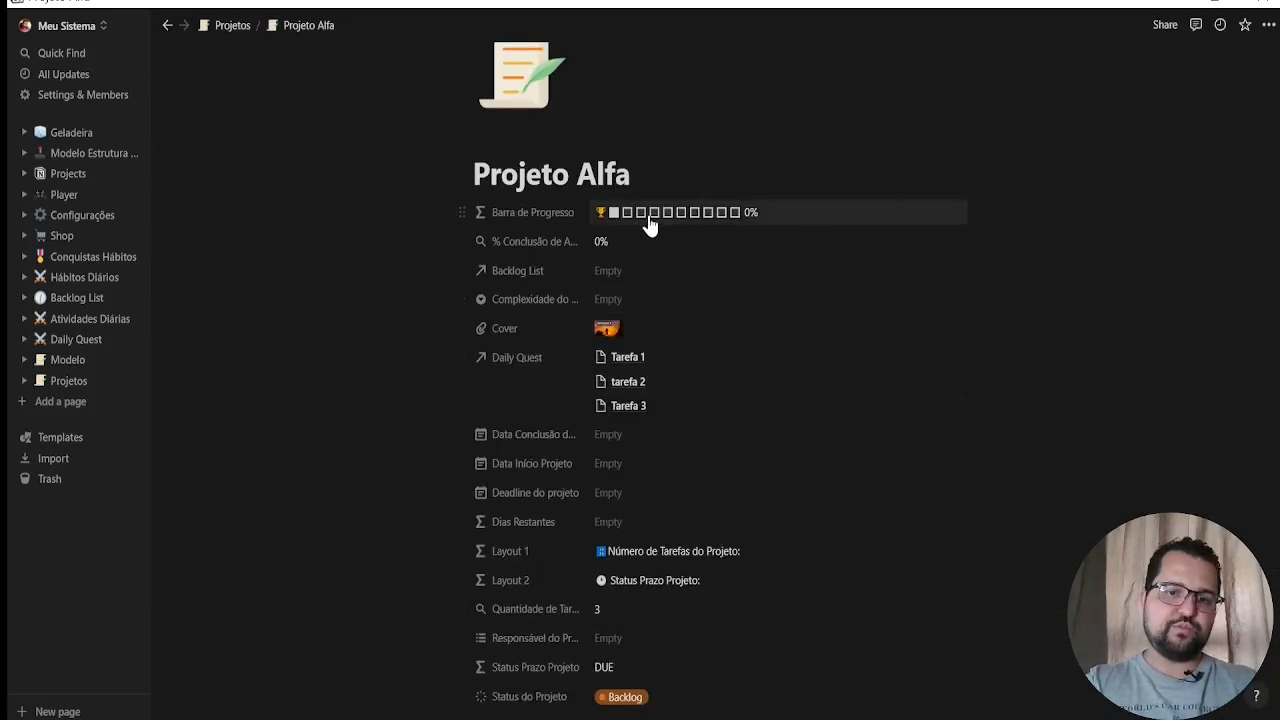
{"action": "scroll", "coordinate": [786, 357], "scroll_direction": "down", "scroll_amount": 6}
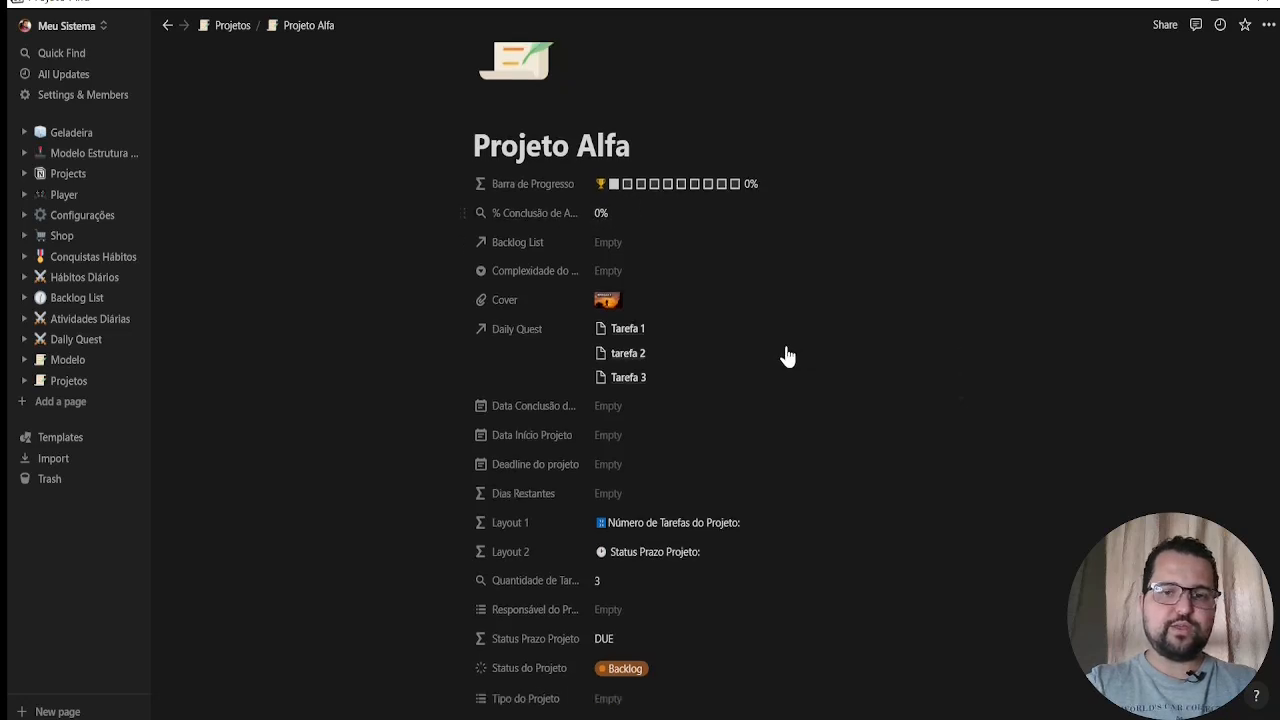
{"action": "left_click", "coordinate": [541, 462]}
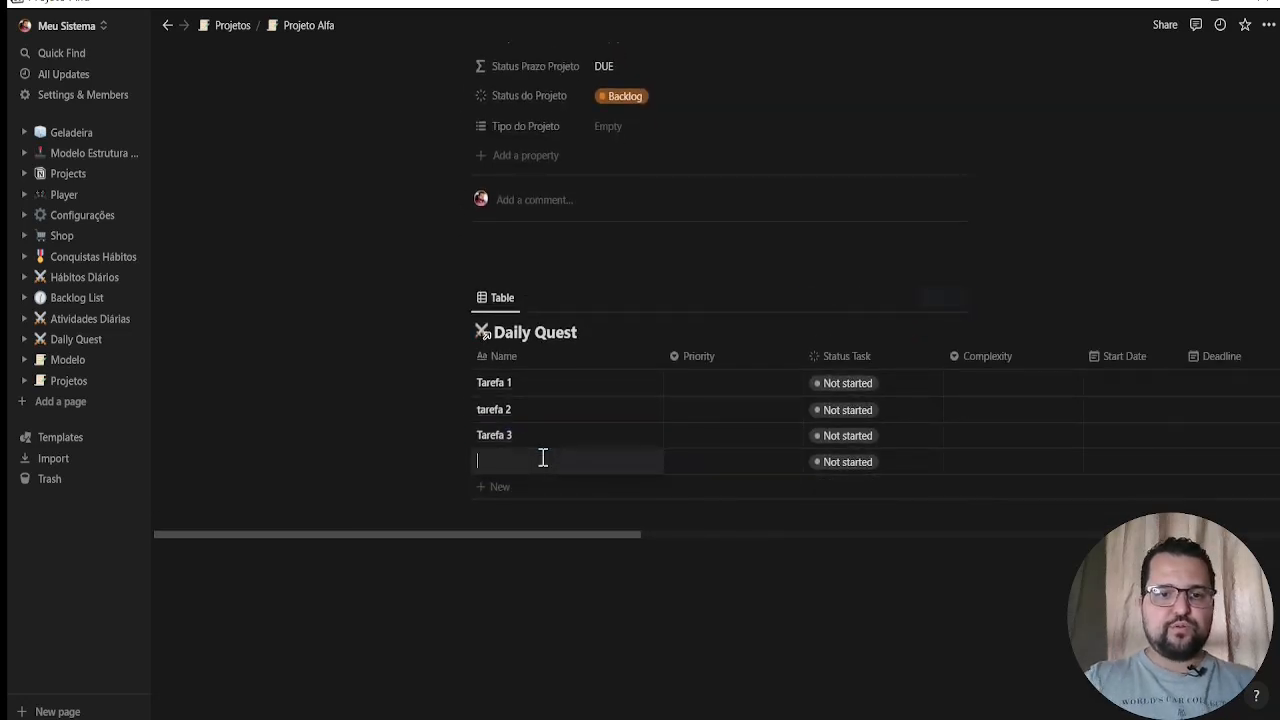
{"action": "type", "text": "tarefa 4"}
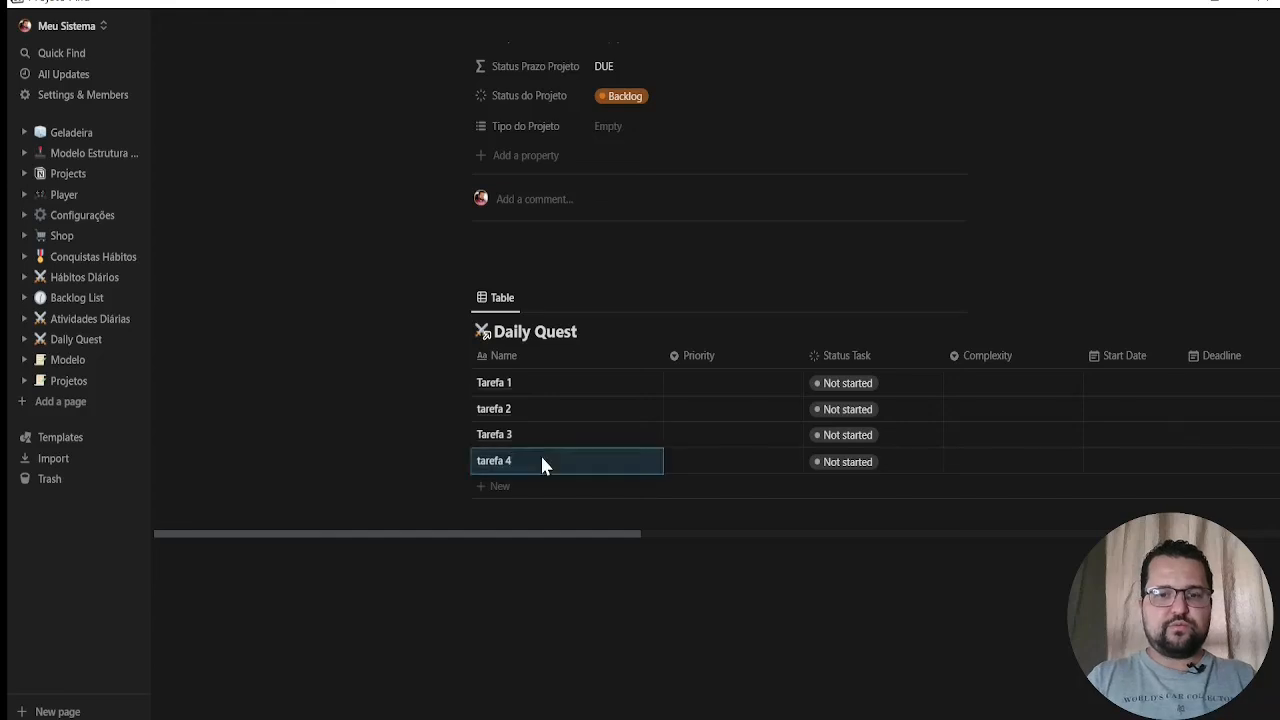
{"action": "key", "text": "Return"}
Set tarefa 4's Status Task to Done and check Projeto Alfa's progress bar
{"action": "left_click", "coordinate": [886, 462]}
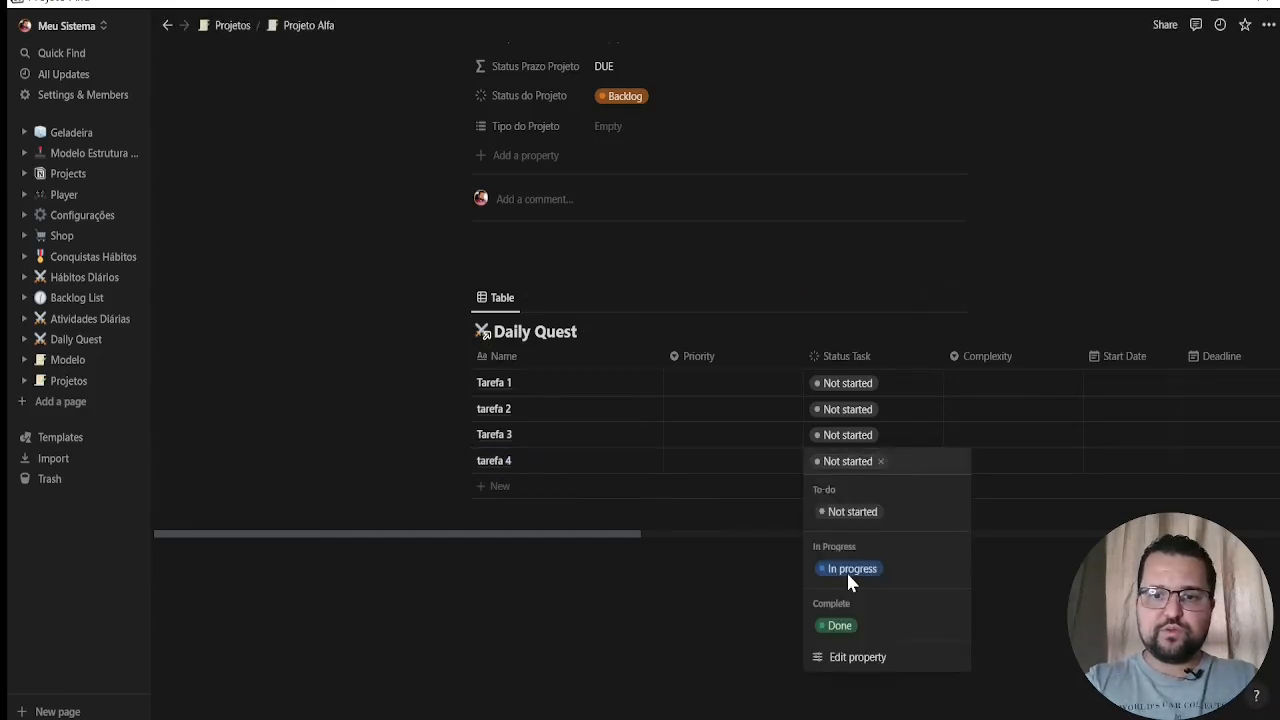
{"action": "left_click", "coordinate": [840, 626]}
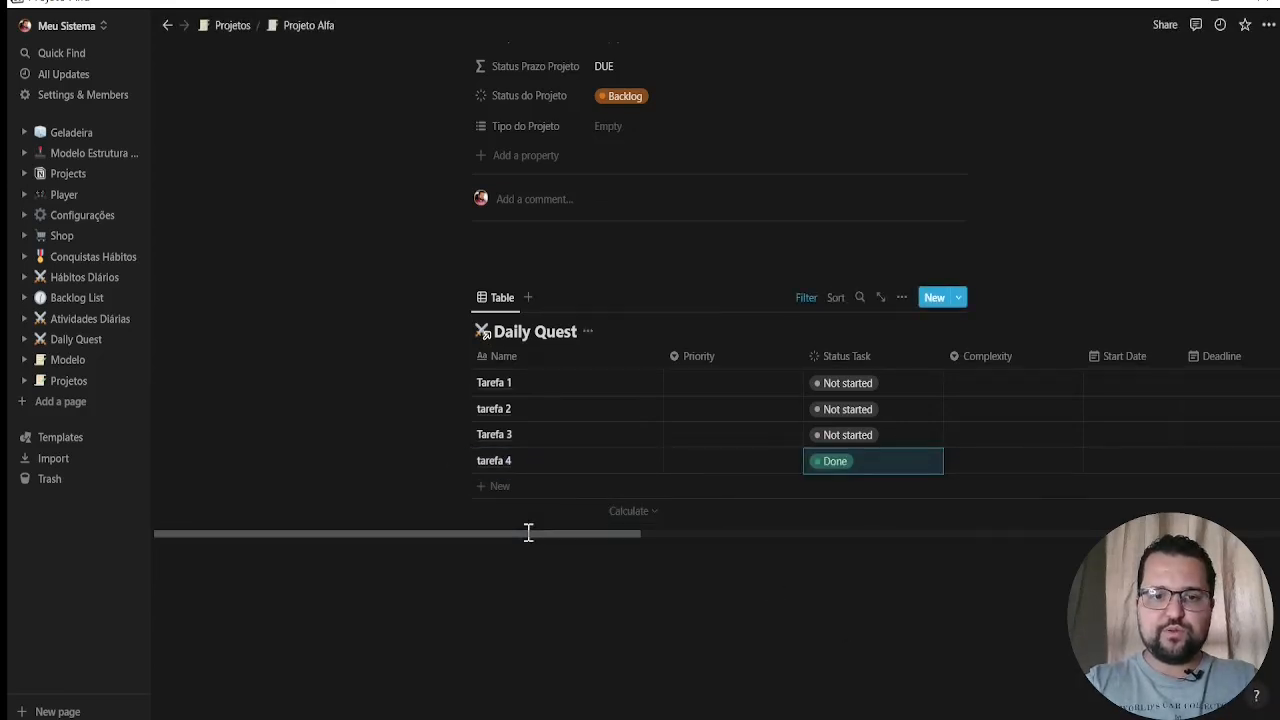
{"action": "scroll", "coordinate": [690, 260], "scroll_direction": "up", "scroll_amount": 5}
{"action": "scroll", "coordinate": [694, 251], "scroll_direction": "up", "scroll_amount": 2}
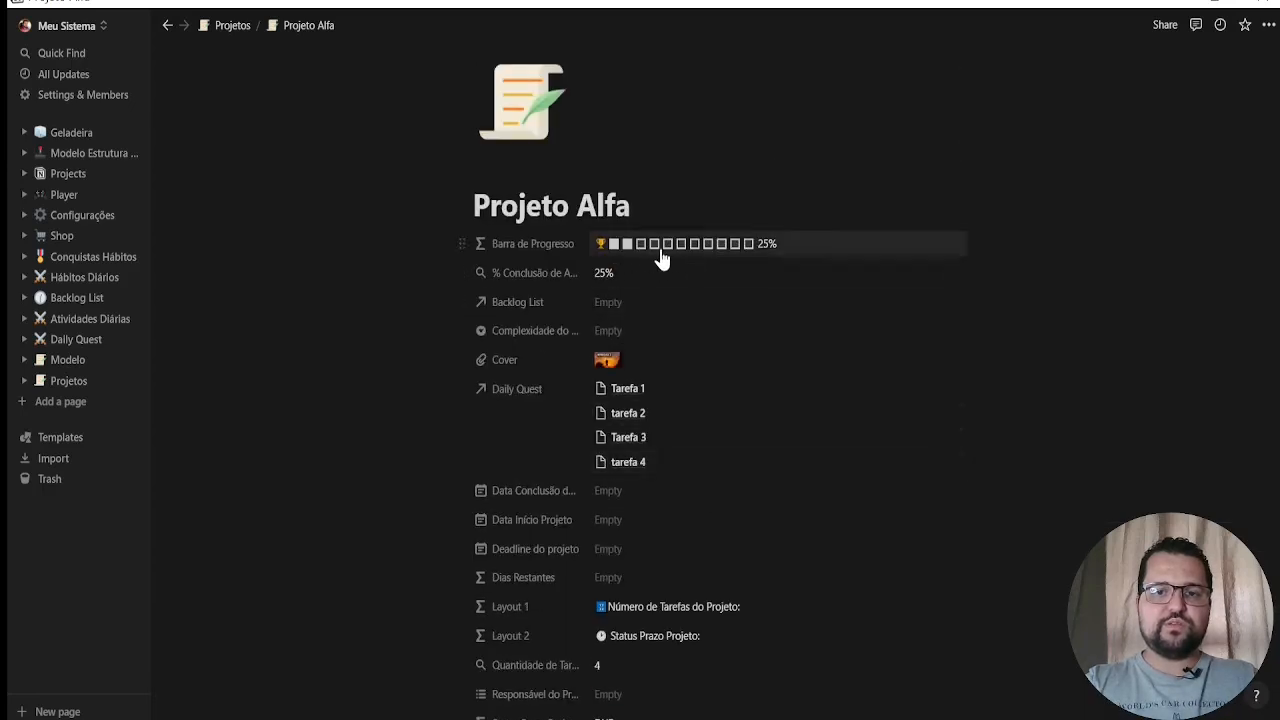
Add a task named tarefa 5 to the Daily Quest table and check the project's completion percentage
{"action": "scroll", "coordinate": [886, 357], "scroll_direction": "down", "scroll_amount": 7}
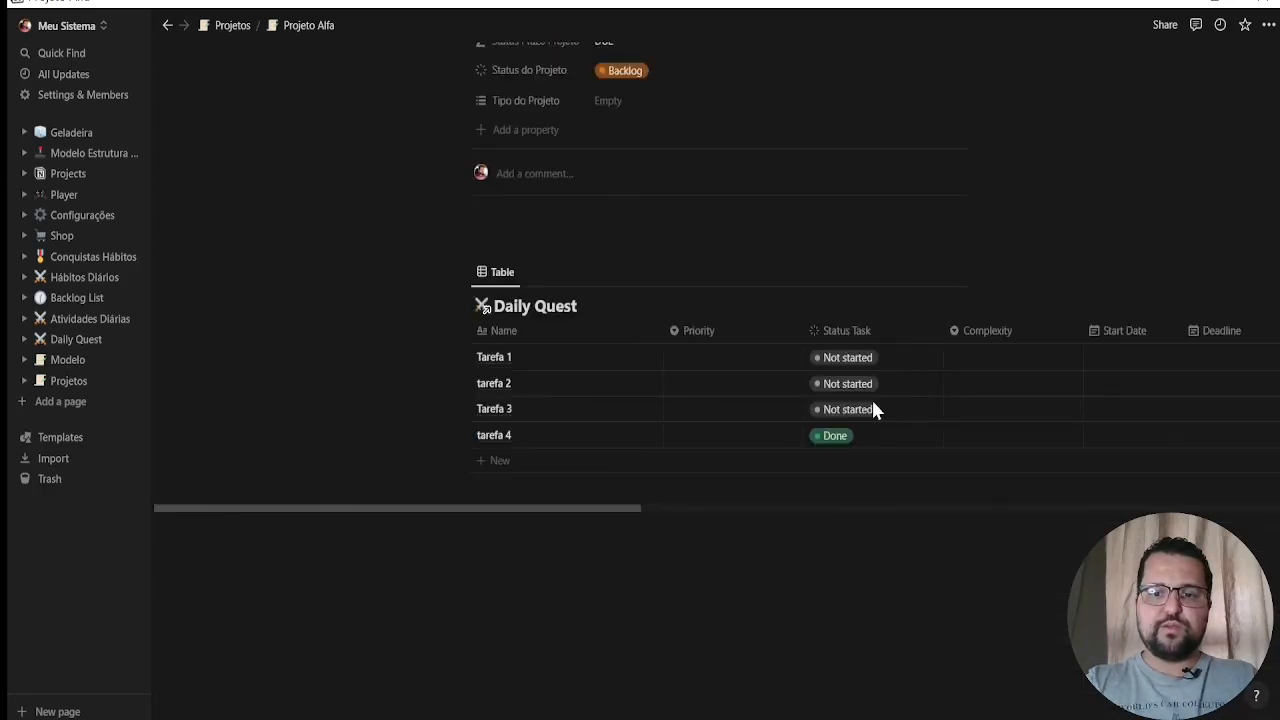
{"action": "left_click", "coordinate": [517, 462]}
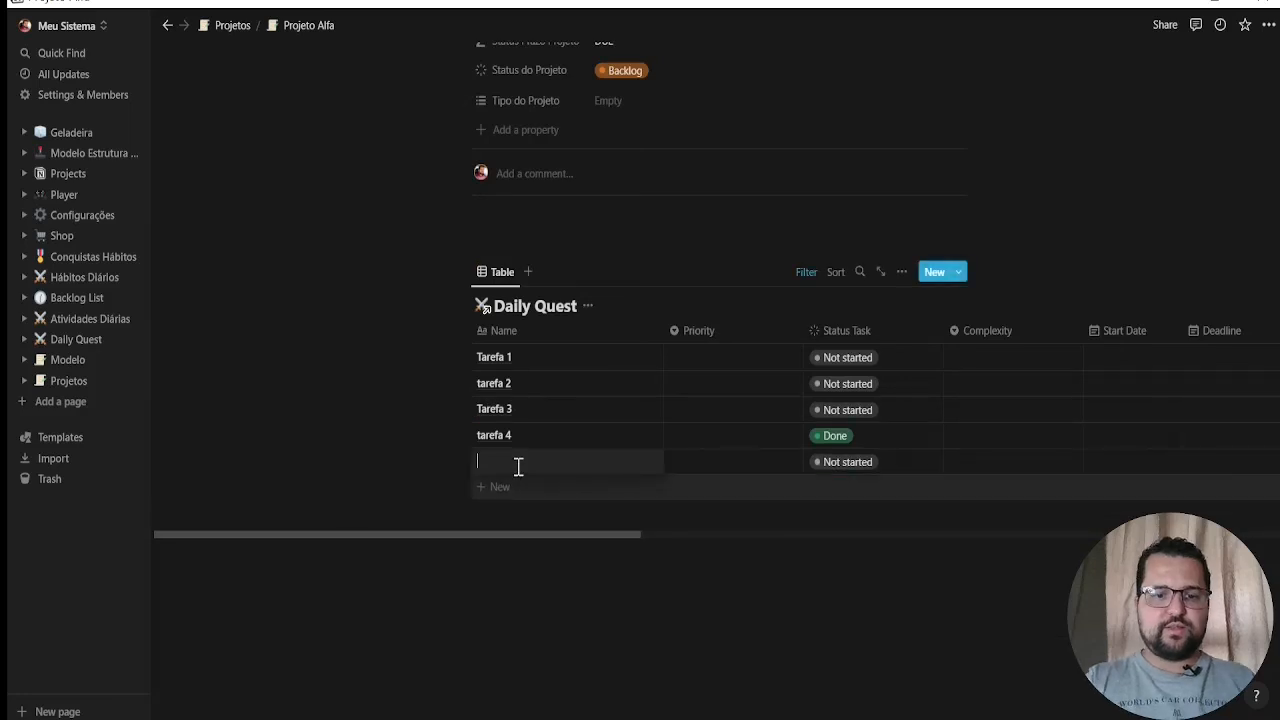
{"action": "type", "text": "tarefa 5"}
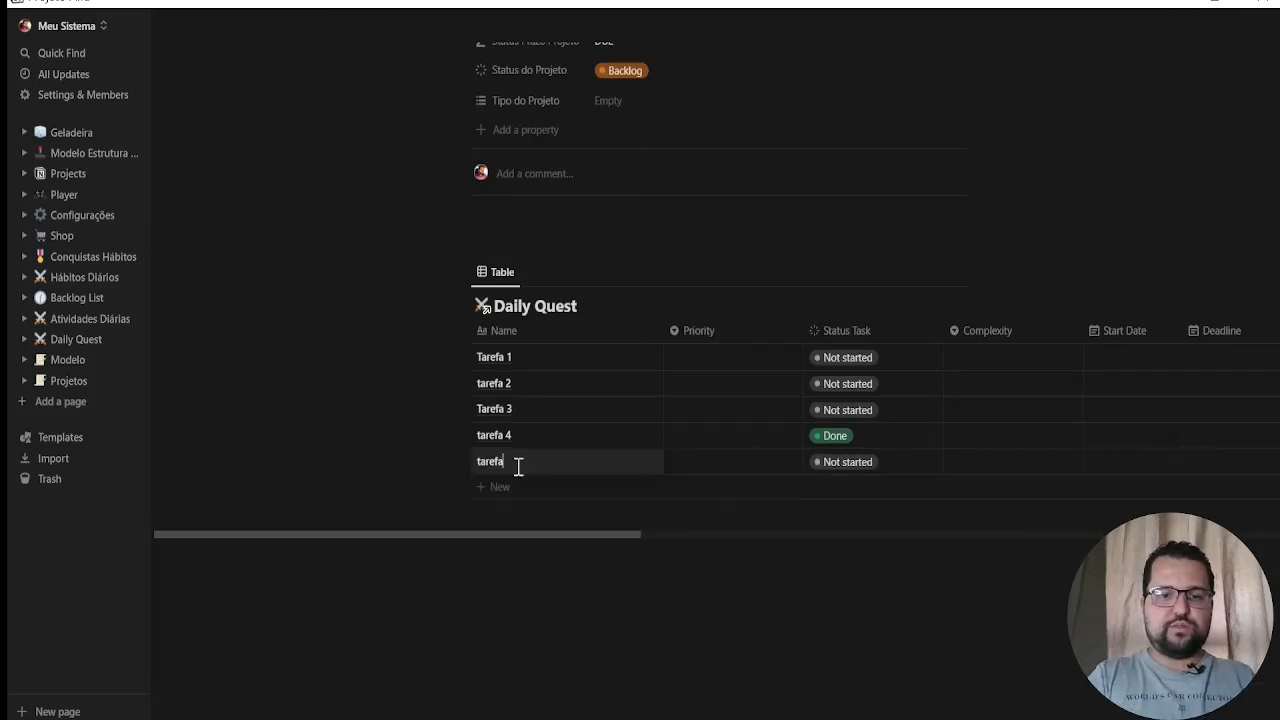
{"action": "key", "text": "Escape"}
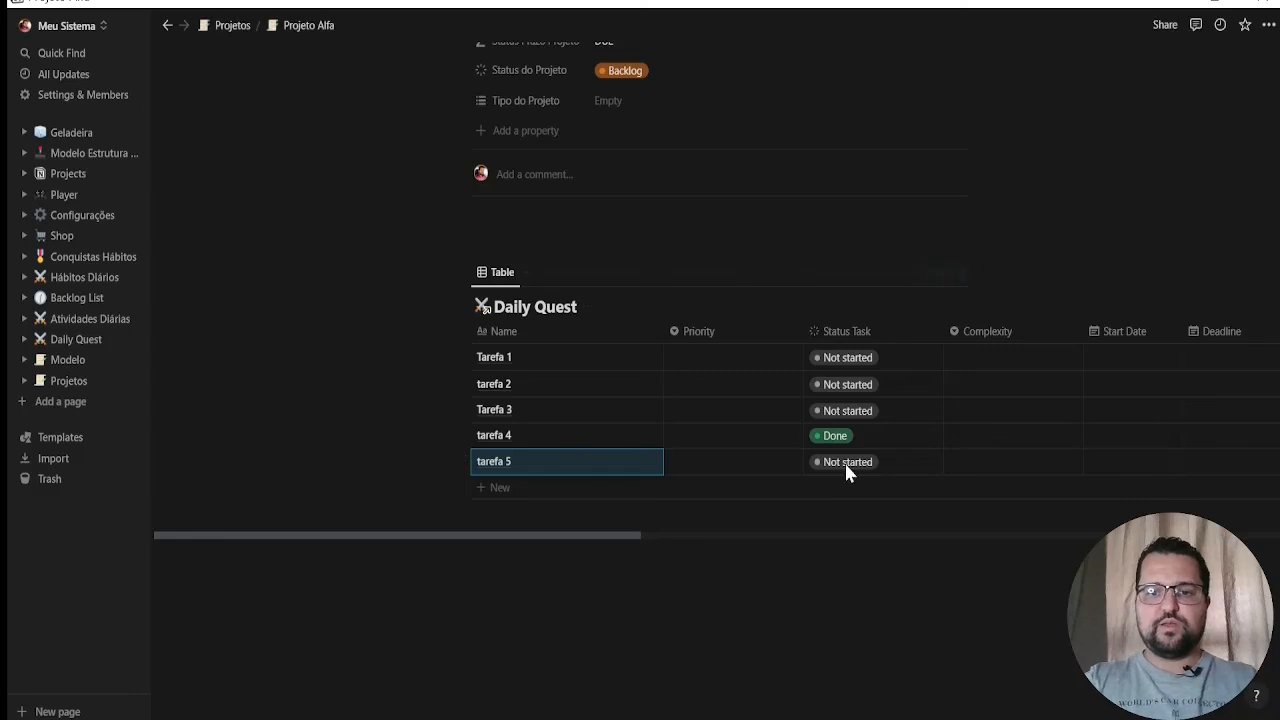
{"action": "scroll", "coordinate": [831, 354], "scroll_direction": "up", "scroll_amount": 8}
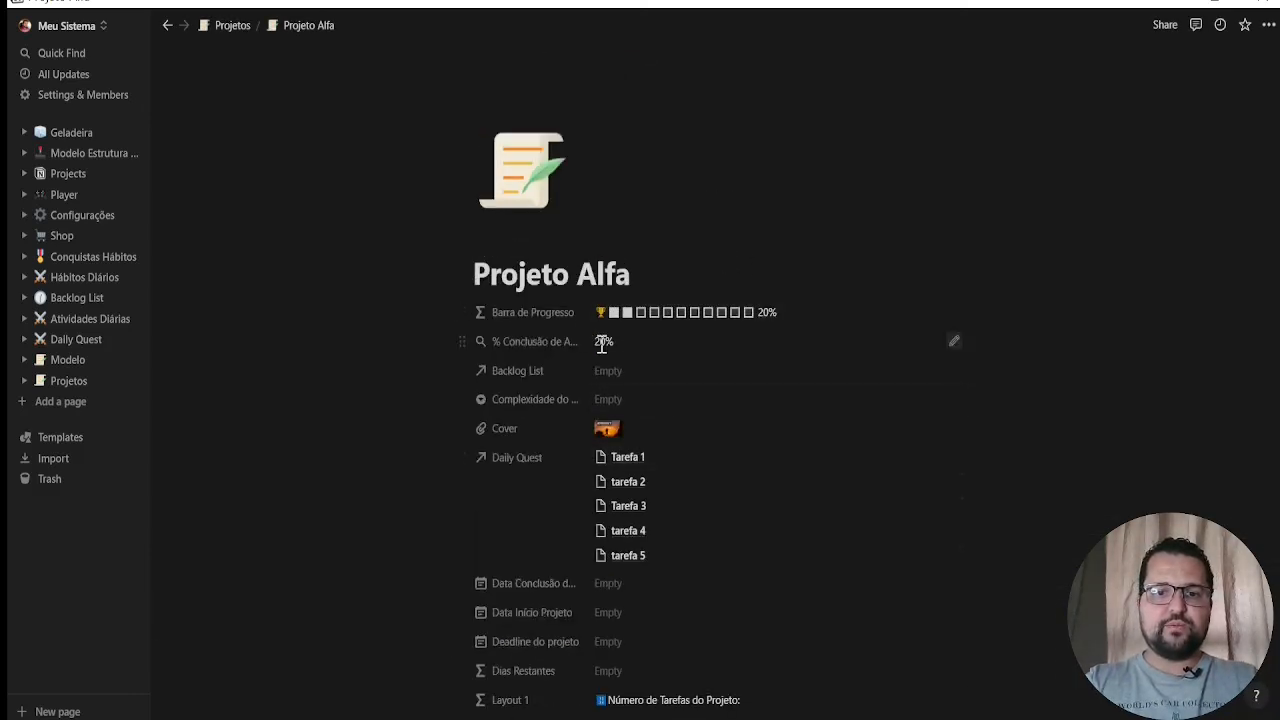
Add a task named Tarefa 6 to the Daily Quest table and review the project's progress bar
{"action": "scroll", "coordinate": [608, 345], "scroll_direction": "down", "scroll_amount": 8}
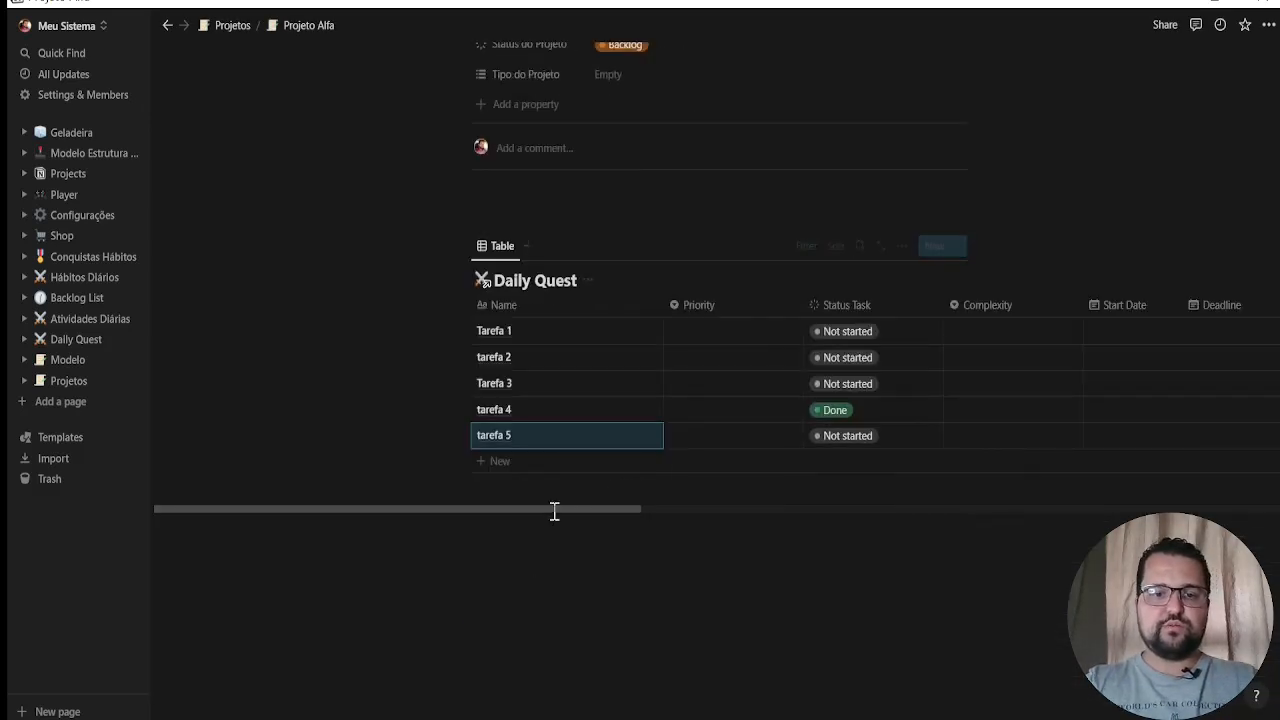
{"action": "left_click", "coordinate": [554, 462]}
{"action": "type", "text": "Tar"}
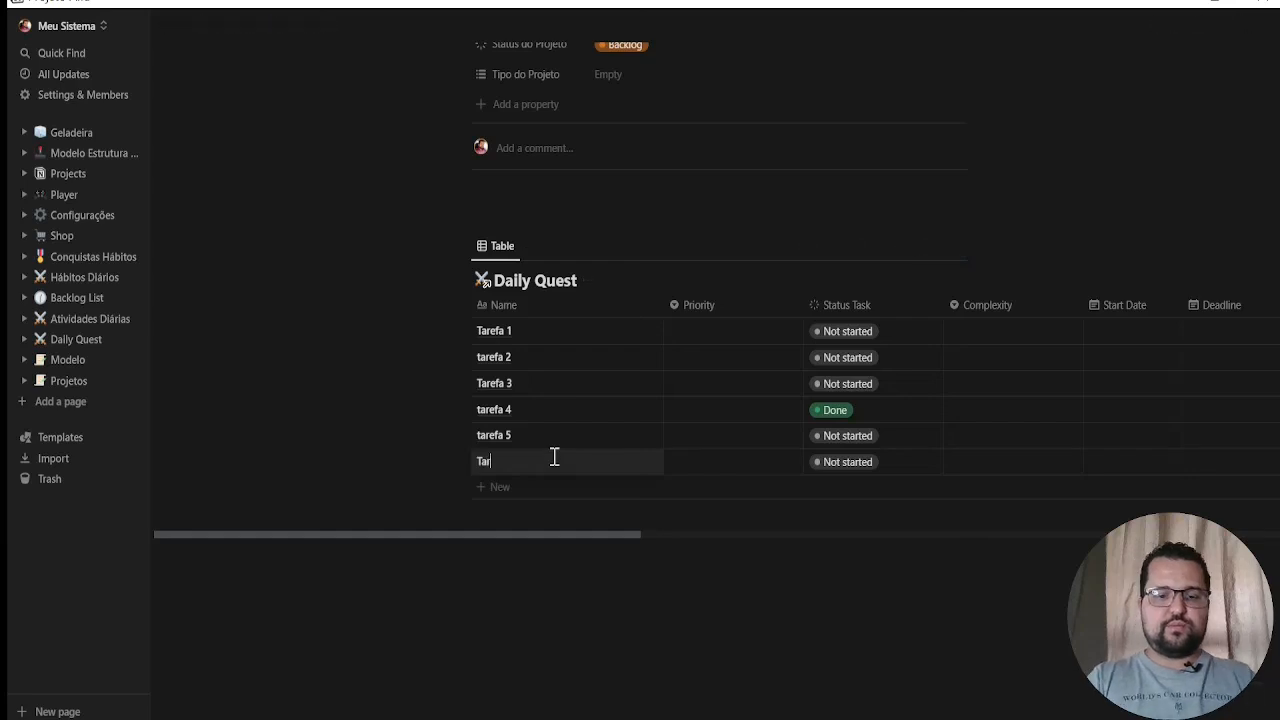
{"action": "type", "text": "efa6"}
{"action": "scroll", "coordinate": [760, 443], "scroll_direction": "up", "scroll_amount": 8}
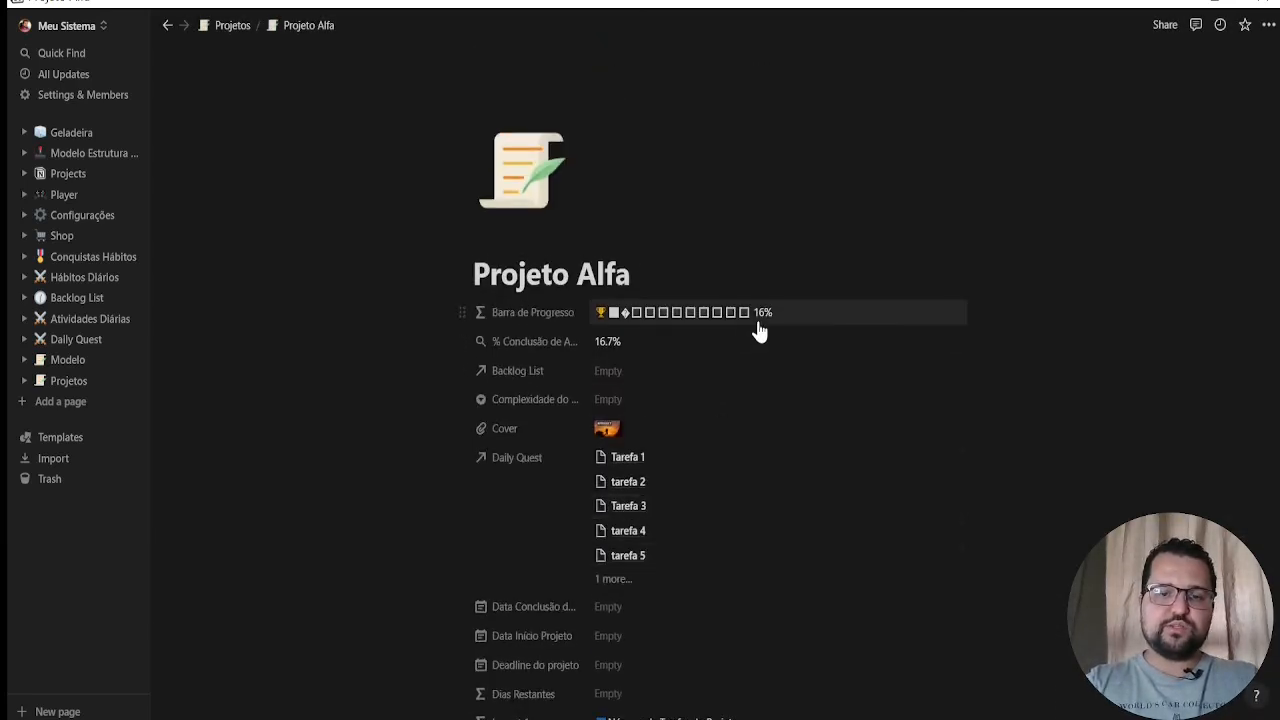
Mark Tarefa 6 as Done in the Daily Quest table and check the project's updated progress
{"action": "scroll", "coordinate": [826, 414], "scroll_direction": "down", "scroll_amount": 8}
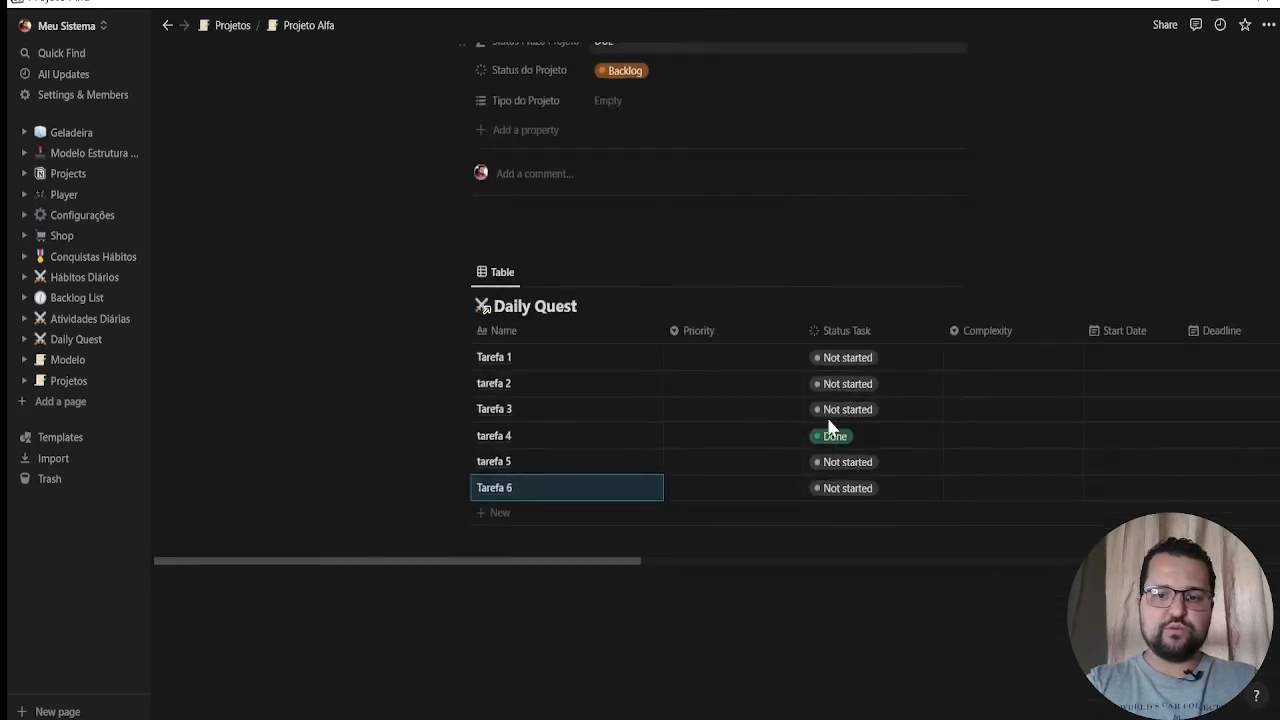
{"action": "scroll", "coordinate": [830, 430], "scroll_direction": "down", "scroll_amount": 1}
{"action": "left_click", "coordinate": [843, 438]}
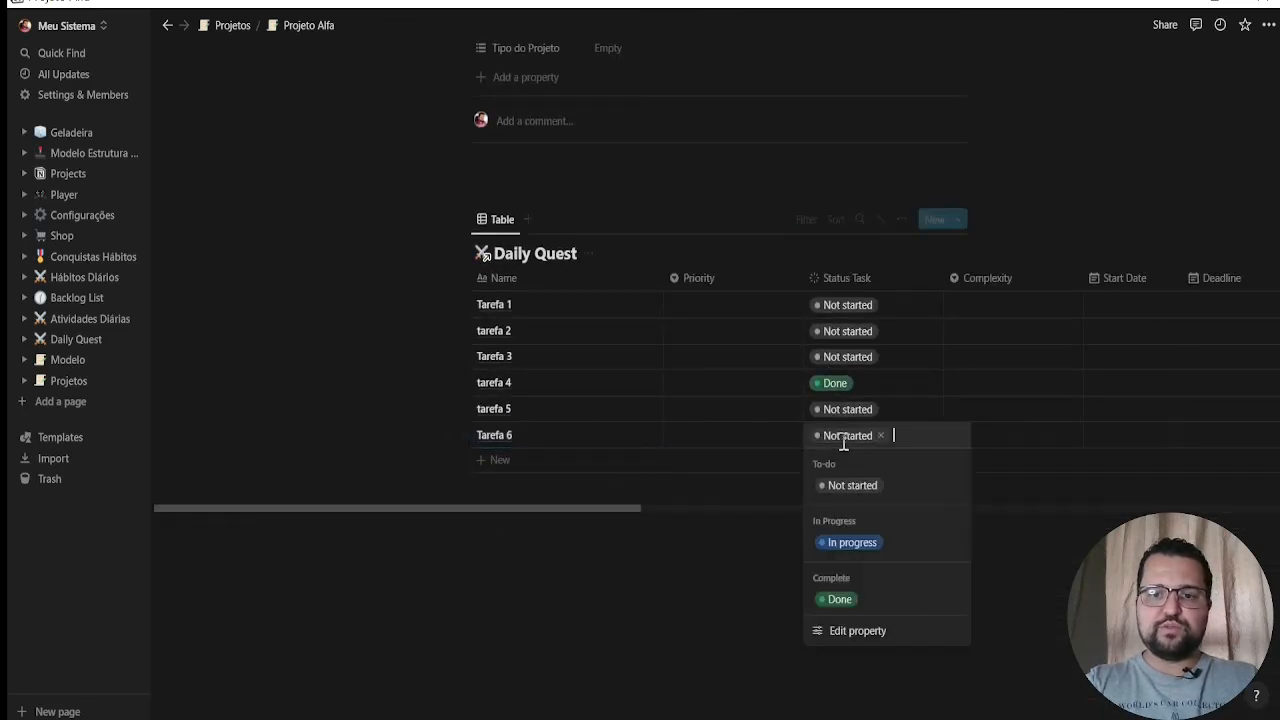
{"action": "left_click", "coordinate": [840, 600]}
{"action": "scroll", "coordinate": [792, 375], "scroll_direction": "up", "scroll_amount": 10}
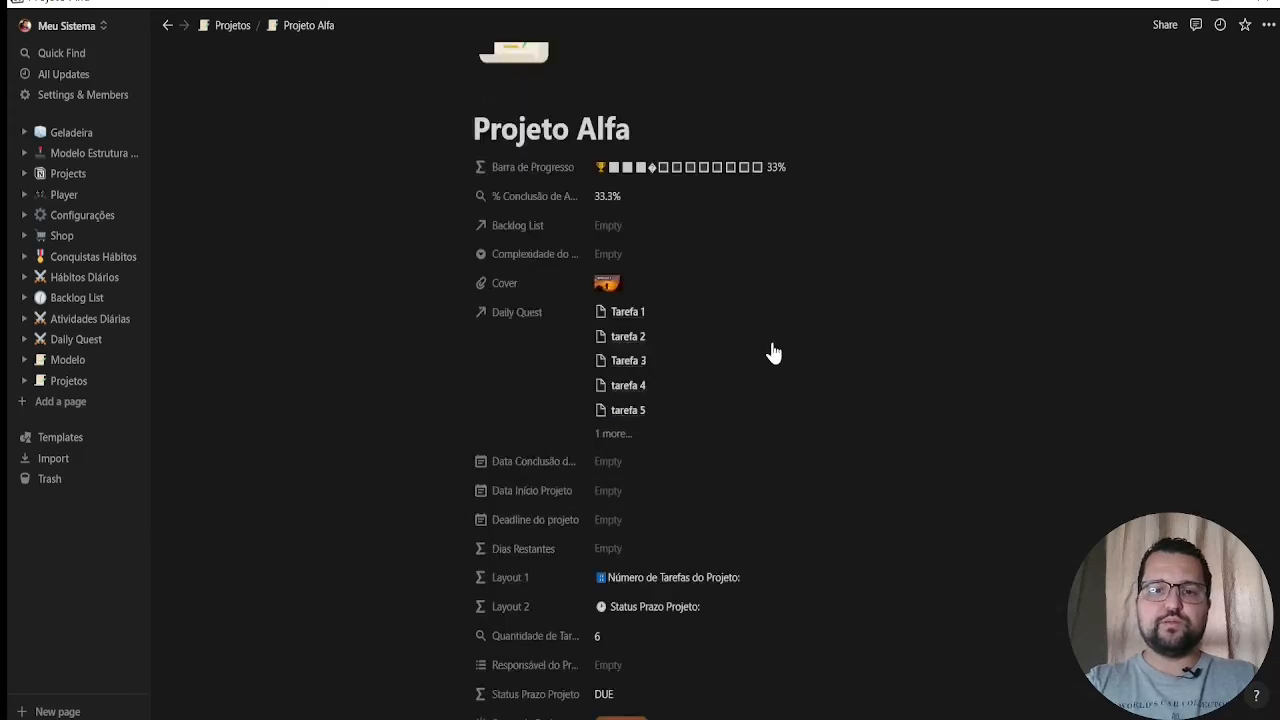
{"action": "scroll", "coordinate": [773, 352], "scroll_direction": "up", "scroll_amount": 2}
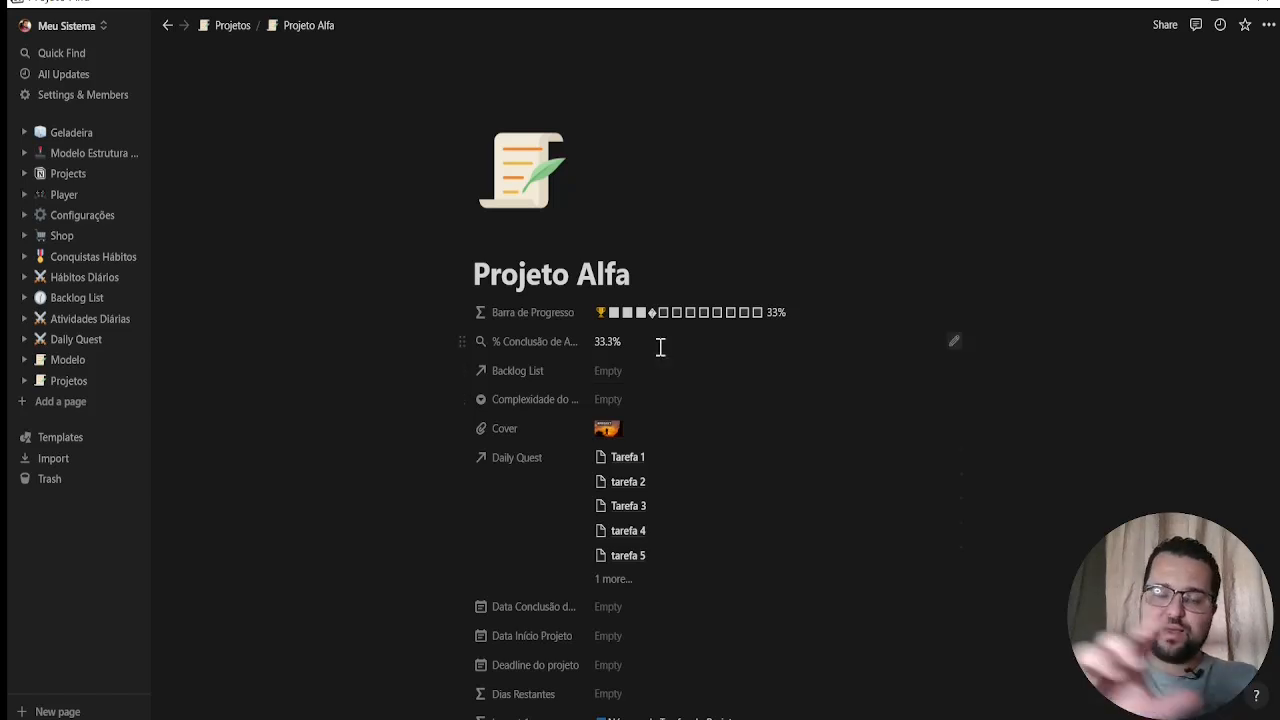
In the Projetos table, set Projeto Alfa's complexity to Normal and its project status to In progress
{"action": "left_click", "coordinate": [82, 385]}
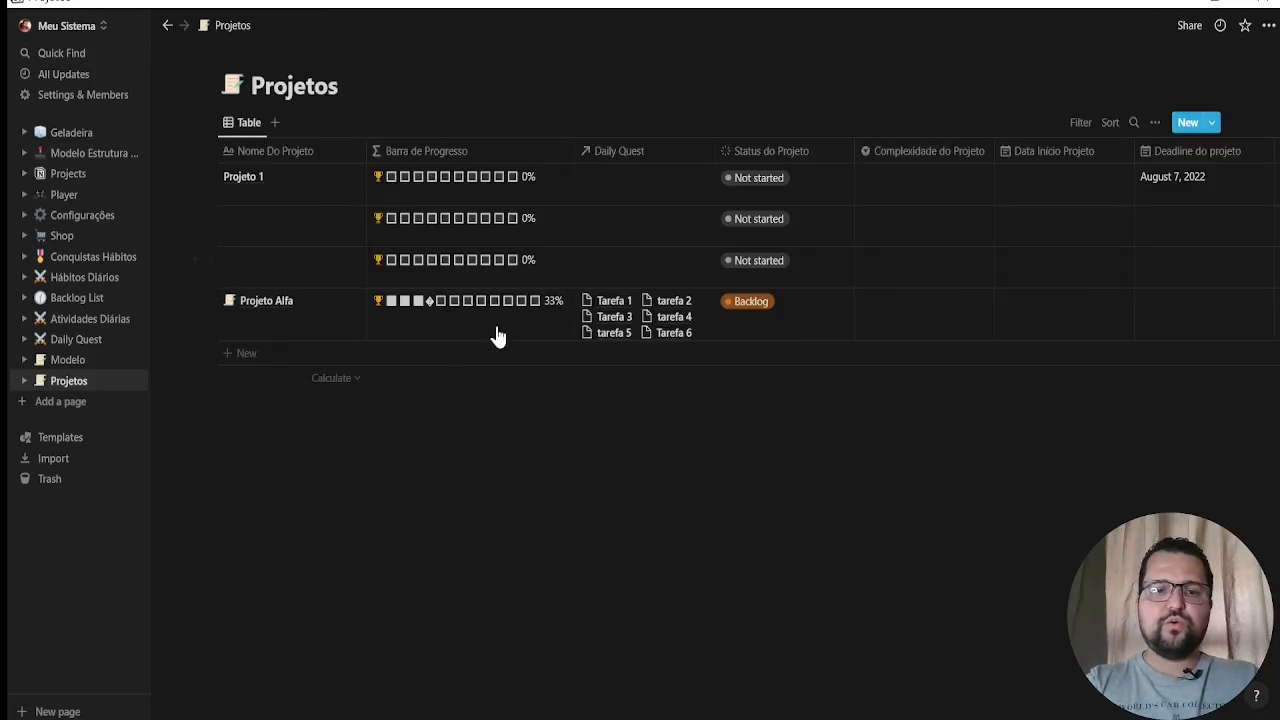
{"action": "left_click", "coordinate": [862, 336]}
{"action": "left_click", "coordinate": [892, 372]}
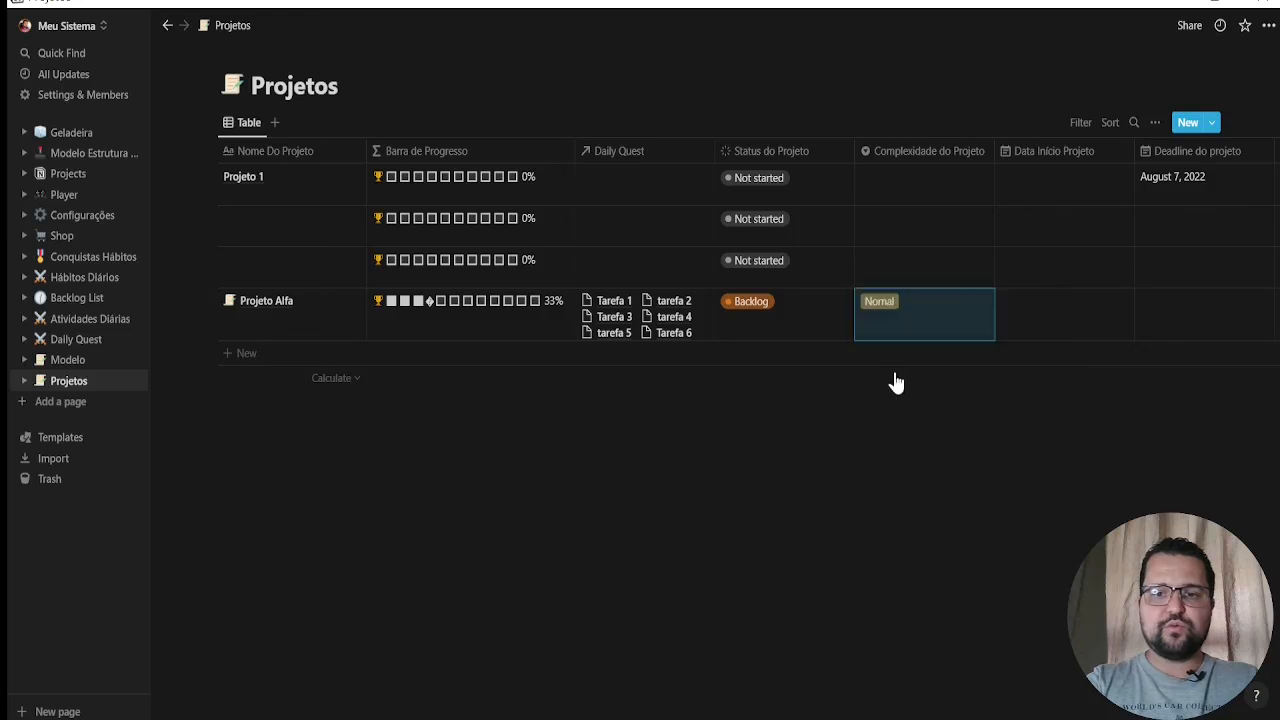
{"action": "left_click", "coordinate": [756, 314]}
{"action": "left_click", "coordinate": [762, 432]}
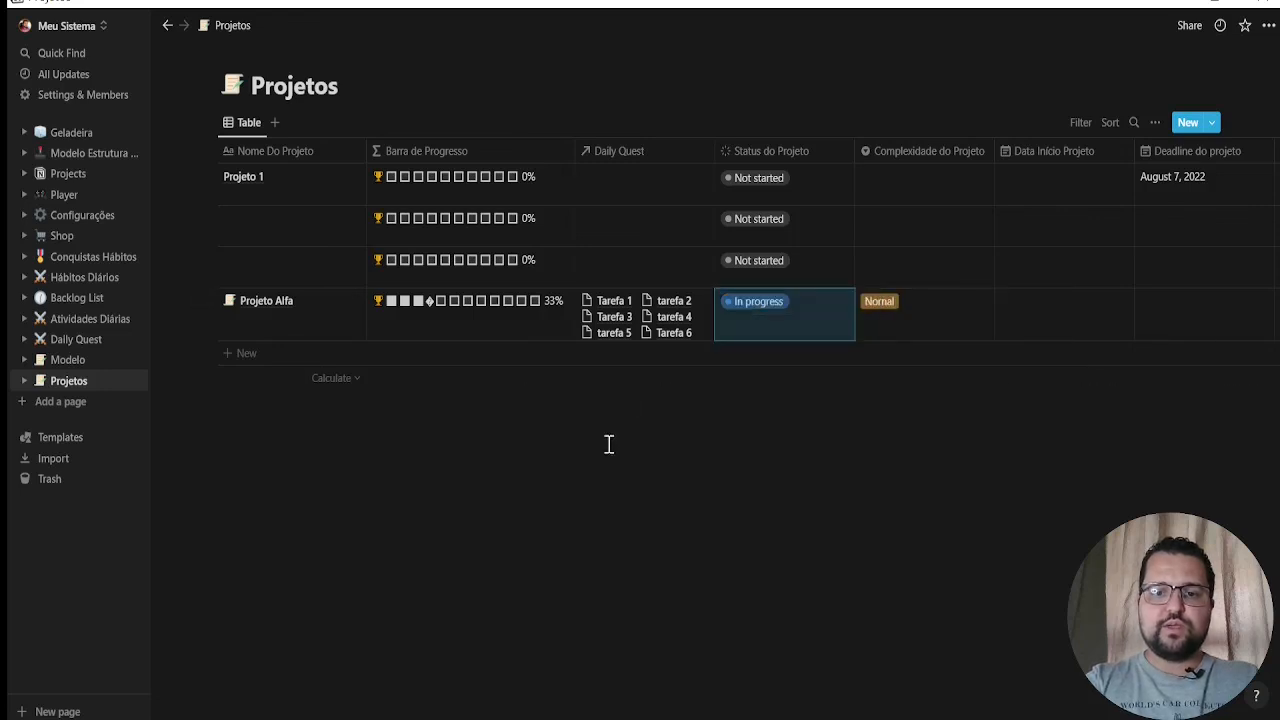
Set Projeto Alfa's start date to August 8, 2022 and its deadline to August 22, 2022
{"action": "left_click", "coordinate": [1037, 314]}
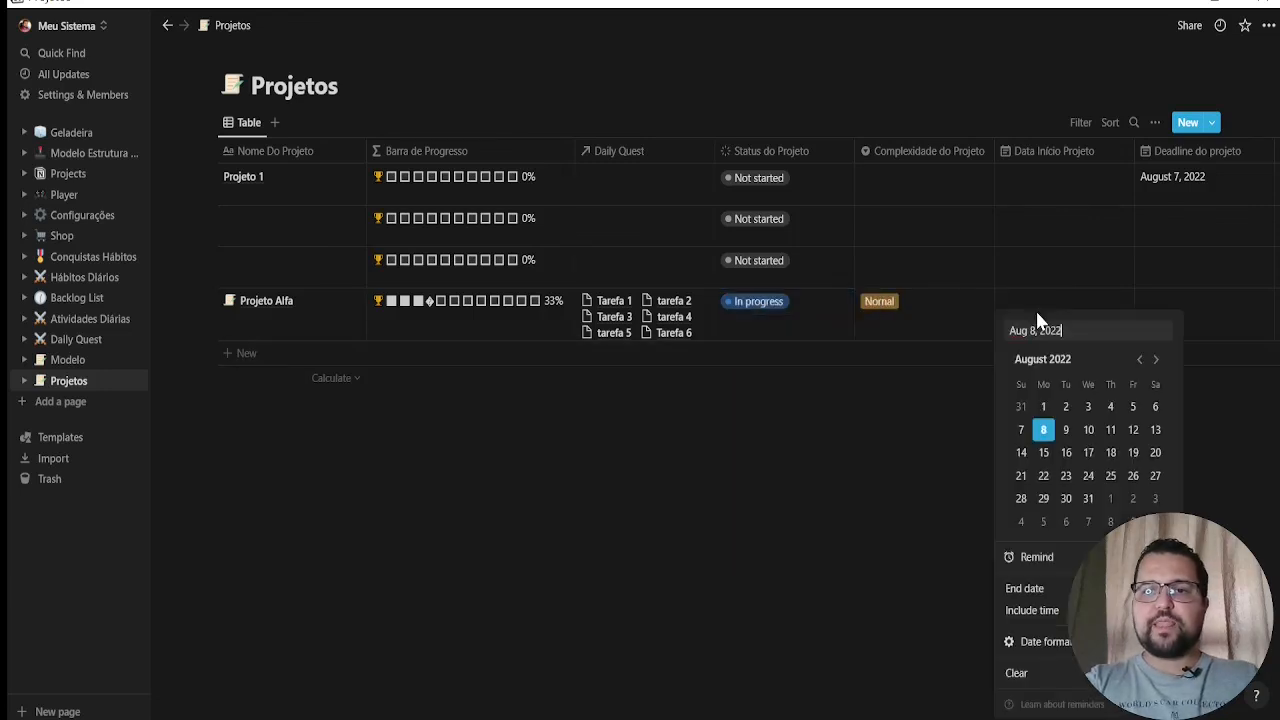
{"action": "left_click", "coordinate": [1043, 429]}
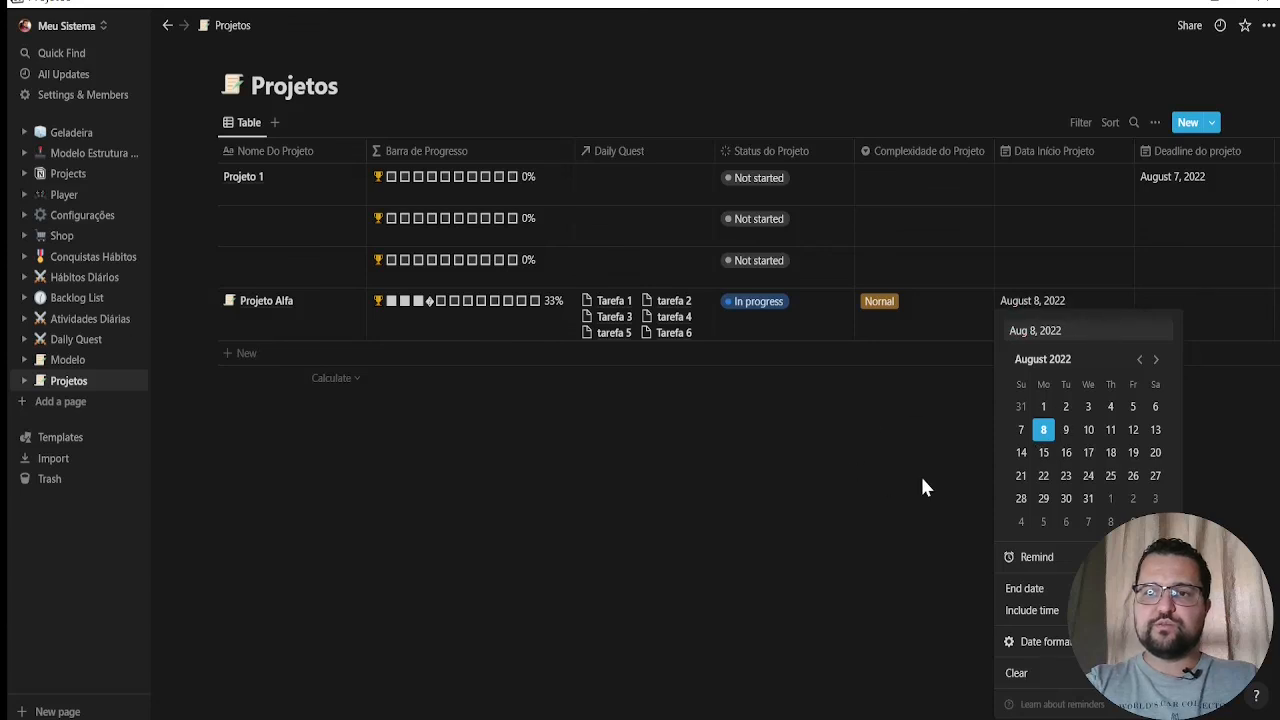
{"action": "key", "text": "Escape"}
{"action": "left_click", "coordinate": [1222, 302]}
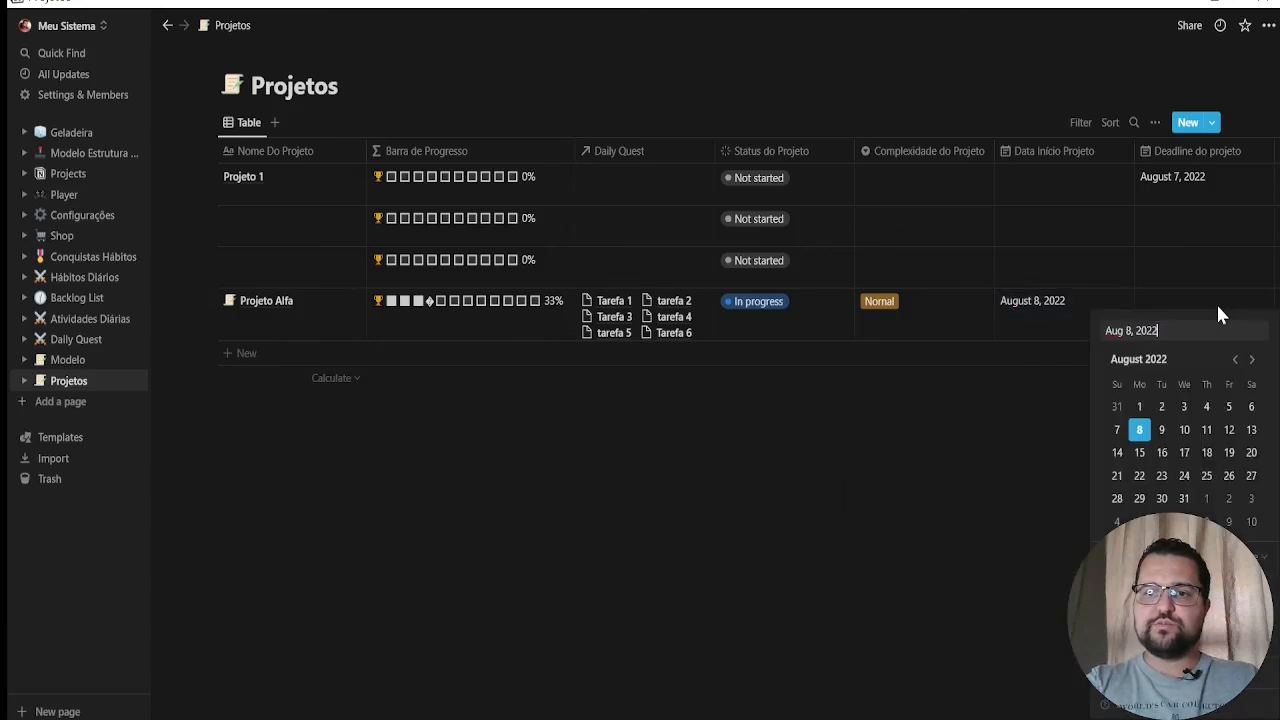
{"action": "left_click", "coordinate": [1139, 476]}
{"action": "key", "text": "Escape"}
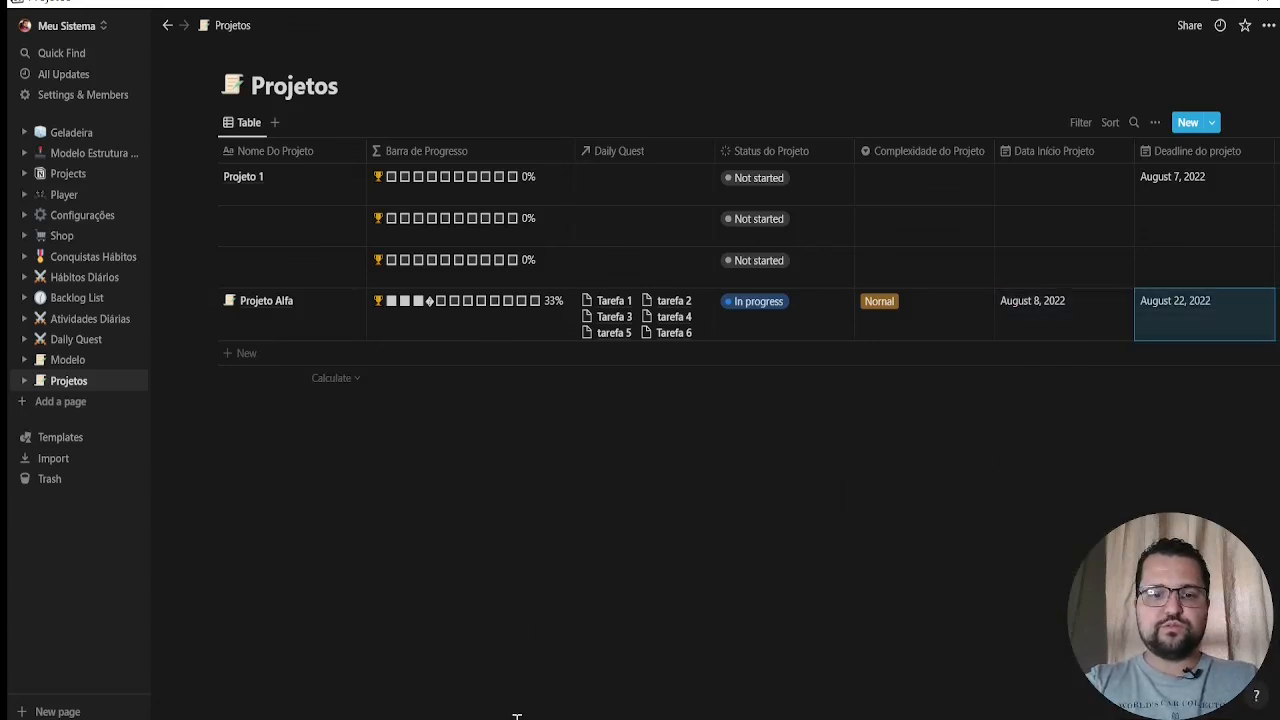
Set Projeto Alfa's Tipo do Projeto to Profissional and choose the existing person as Responsável do Projeto
{"action": "scroll", "coordinate": [703, 714], "scroll_direction": "right", "scroll_amount": 10}
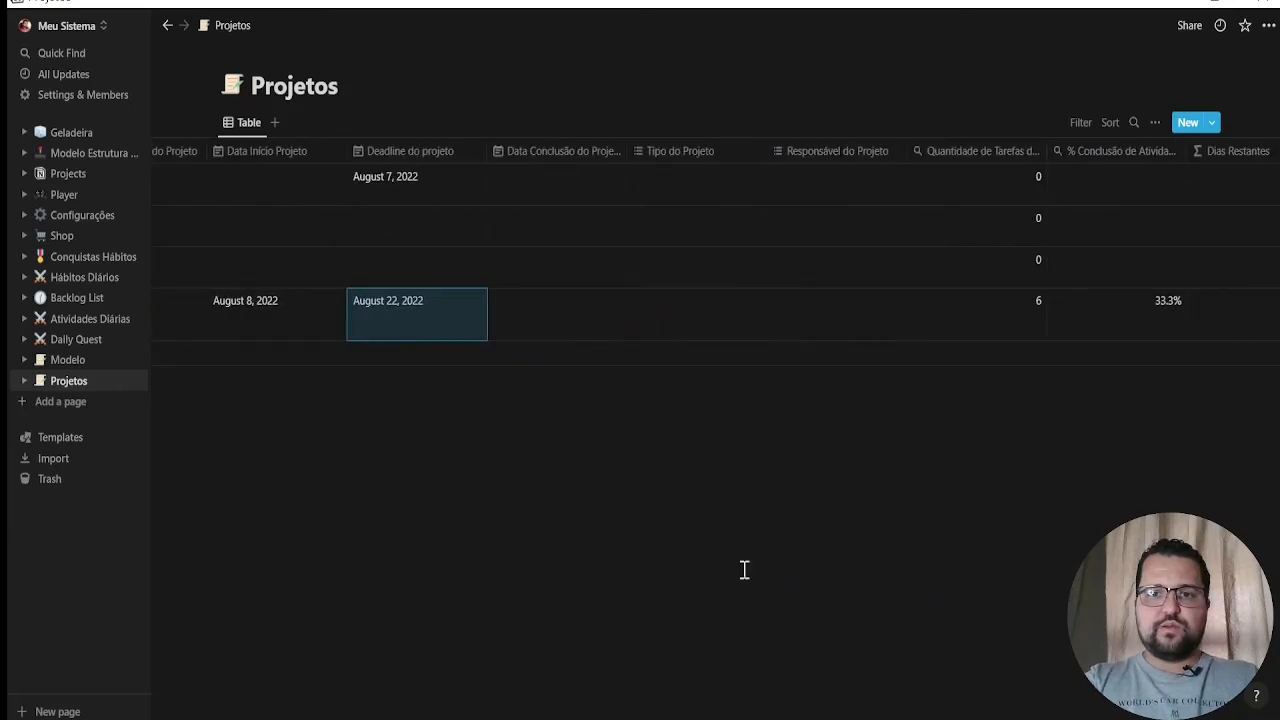
{"action": "left_click", "coordinate": [709, 330]}
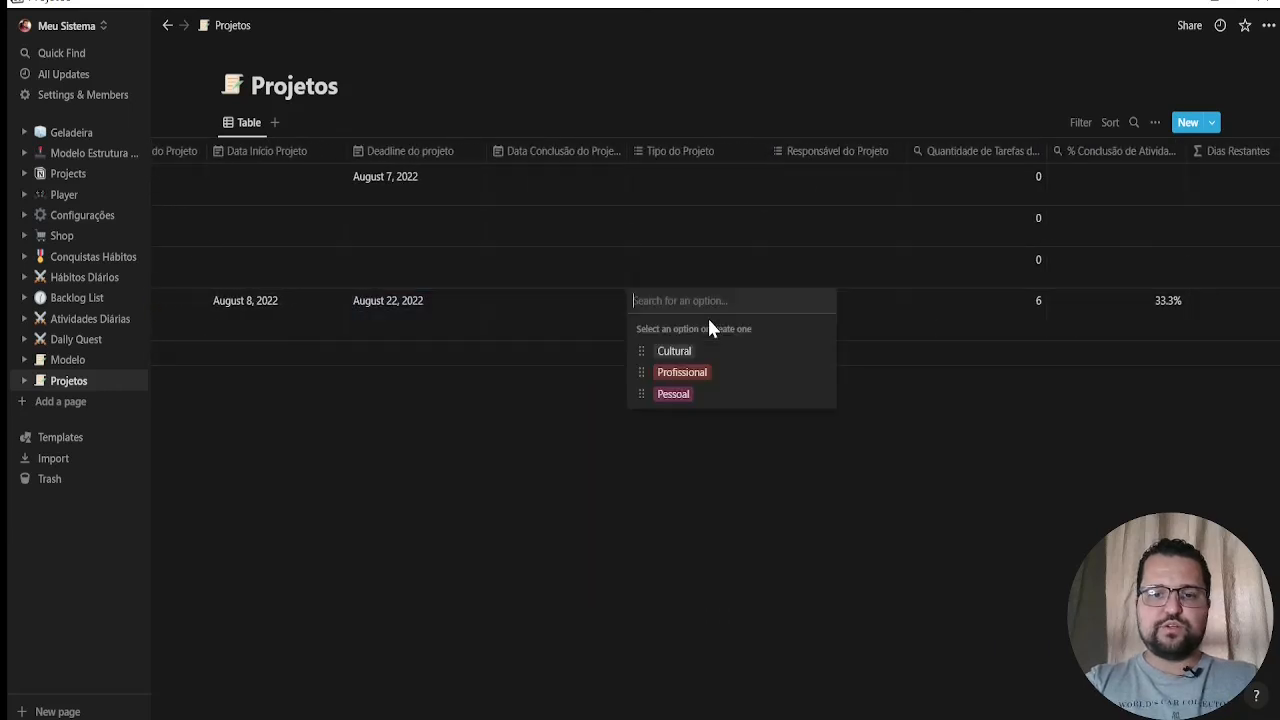
{"action": "left_click", "coordinate": [700, 373]}
{"action": "key", "text": "Escape"}
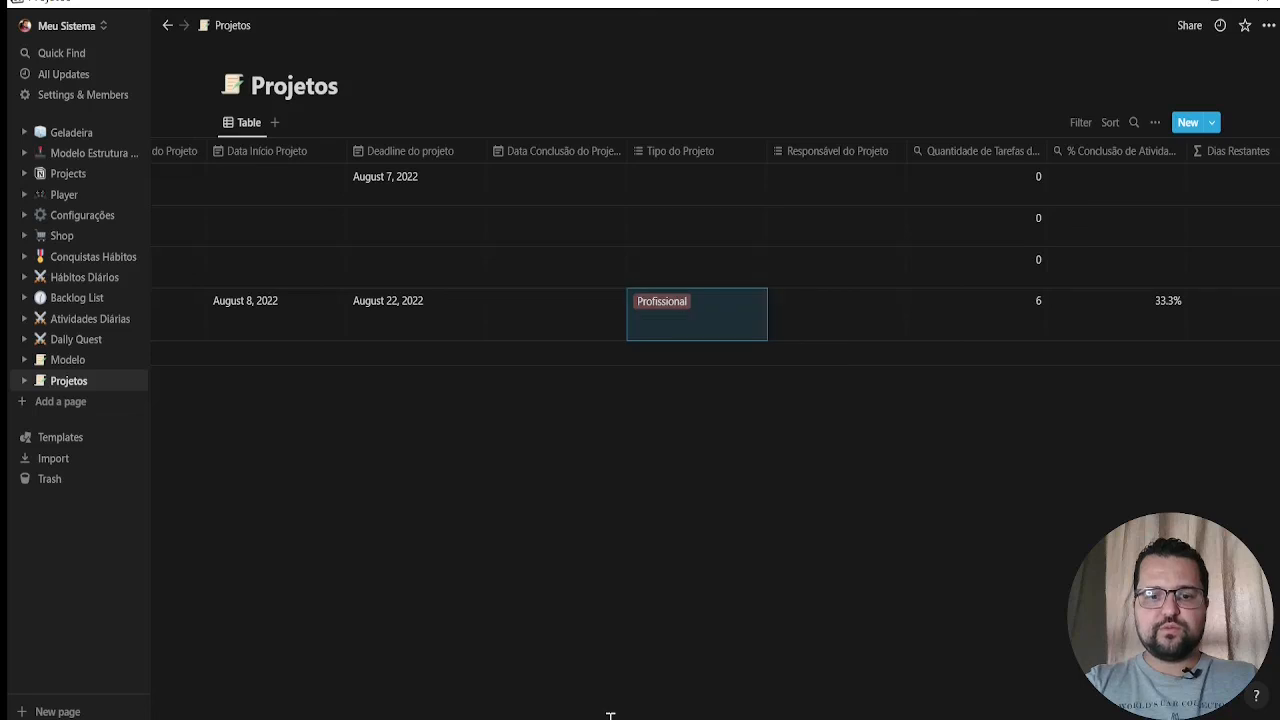
{"action": "key", "text": "Escape"}
{"action": "left_click", "coordinate": [851, 310]}
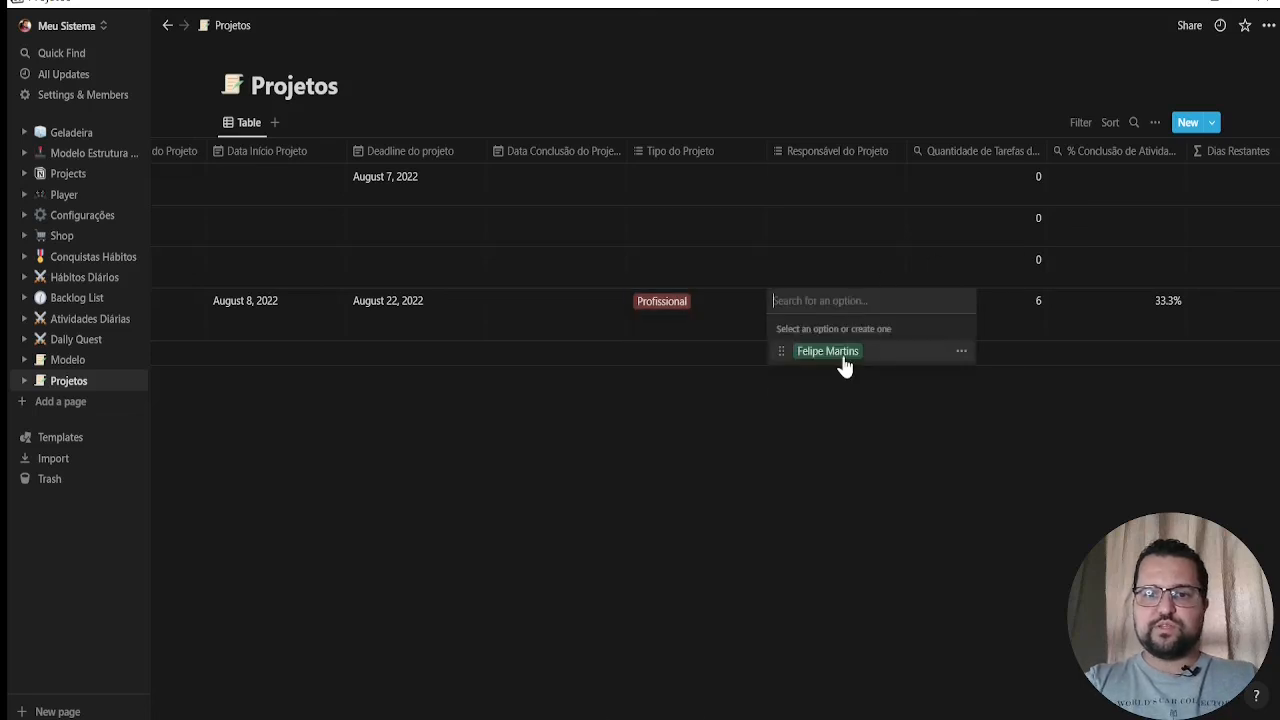
{"action": "left_click", "coordinate": [836, 352]}
{"action": "key", "text": "Escape"}
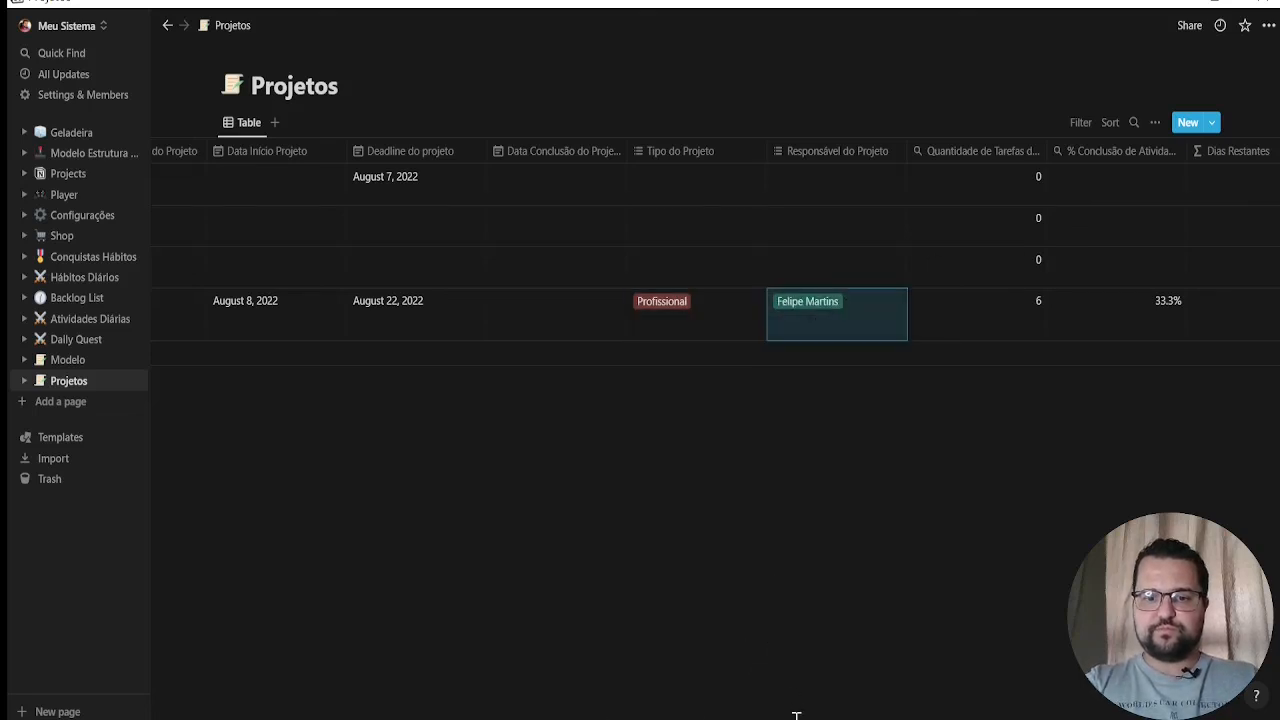
{"action": "key", "text": "Escape"}
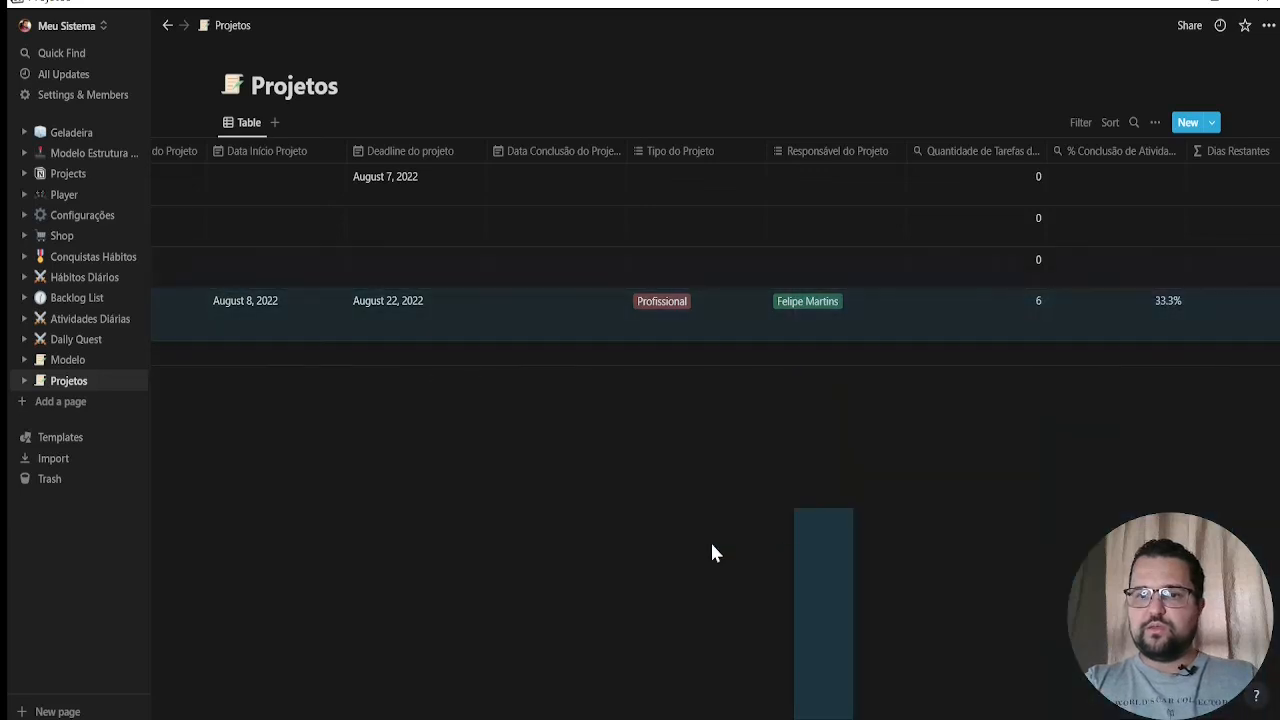
Examine Projeto Alfa's Dias Restantes, Status Prazo Projeto and layout columns in the Projetos table
{"action": "scroll", "coordinate": [917, 715], "scroll_direction": "right", "scroll_amount": 7}
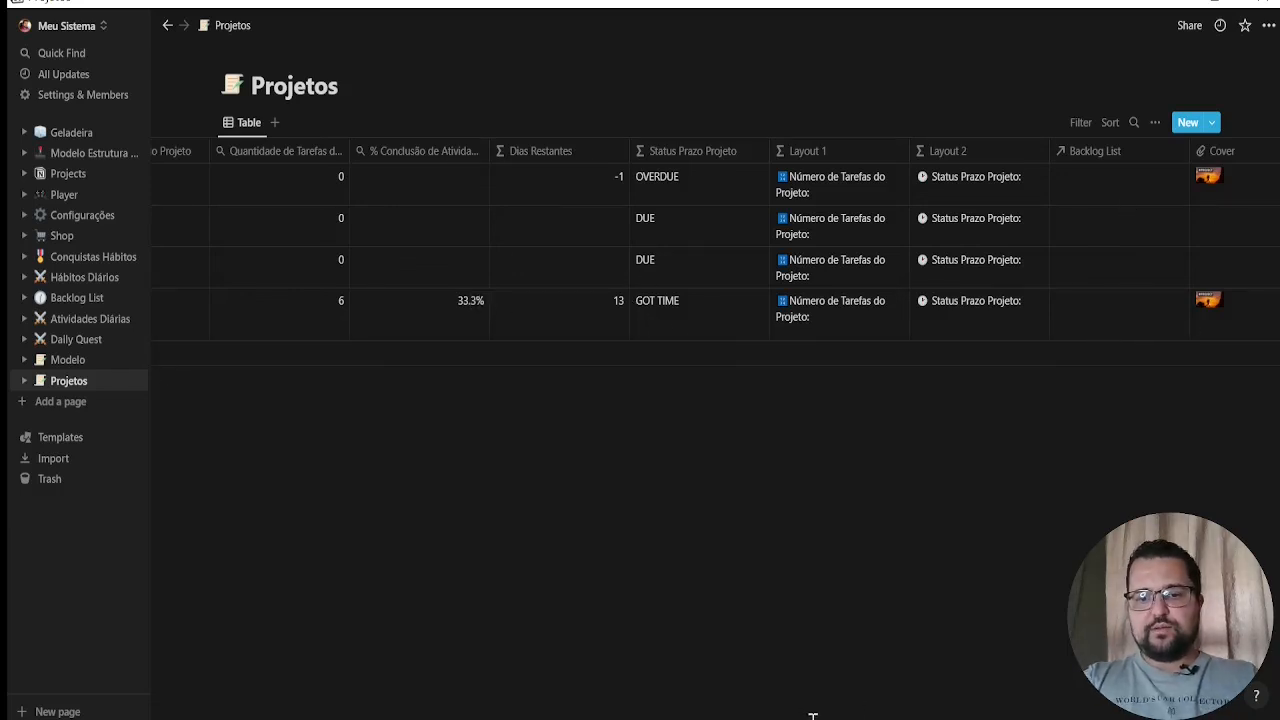
{"action": "left_click_drag", "start_coordinate": [813, 717], "coordinate": [216, 228]}
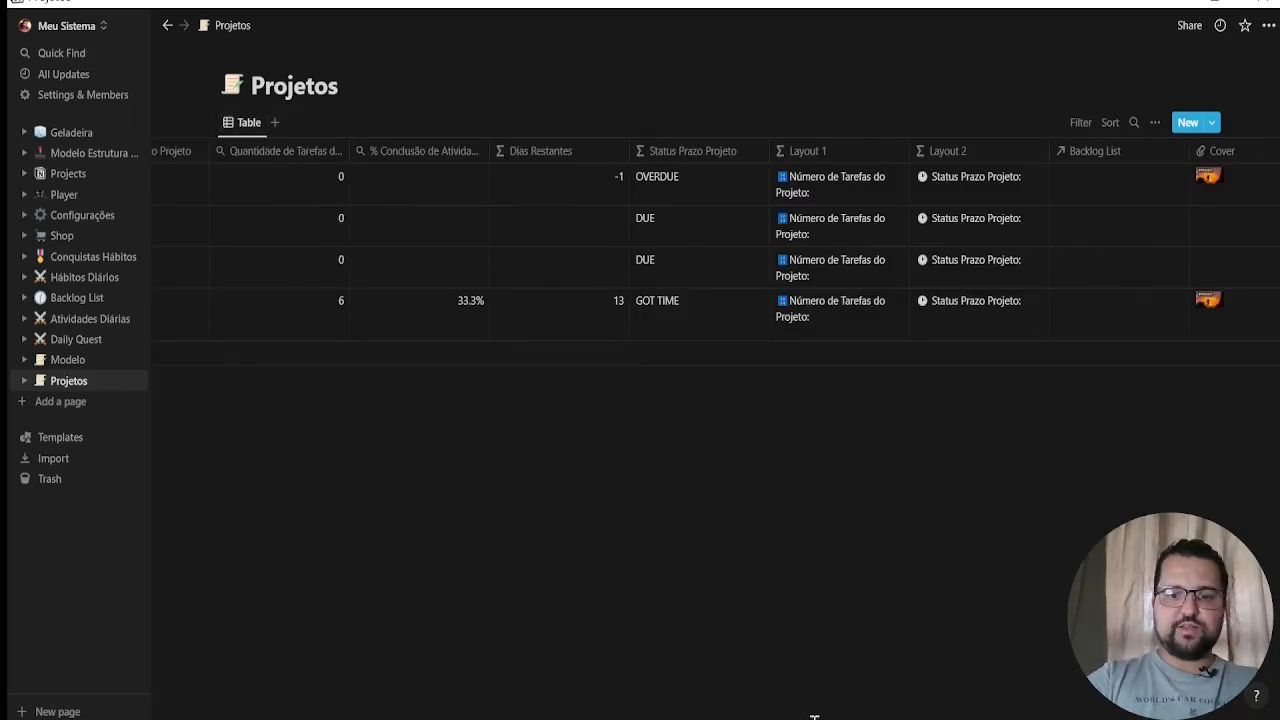
Add a Gallery view to the Projetos database with the Cover property as card preview
{"action": "scroll", "coordinate": [594, 697], "scroll_direction": "left", "scroll_amount": 10}
{"action": "left_click_drag", "start_coordinate": [237, 655], "coordinate": [166, 646]}
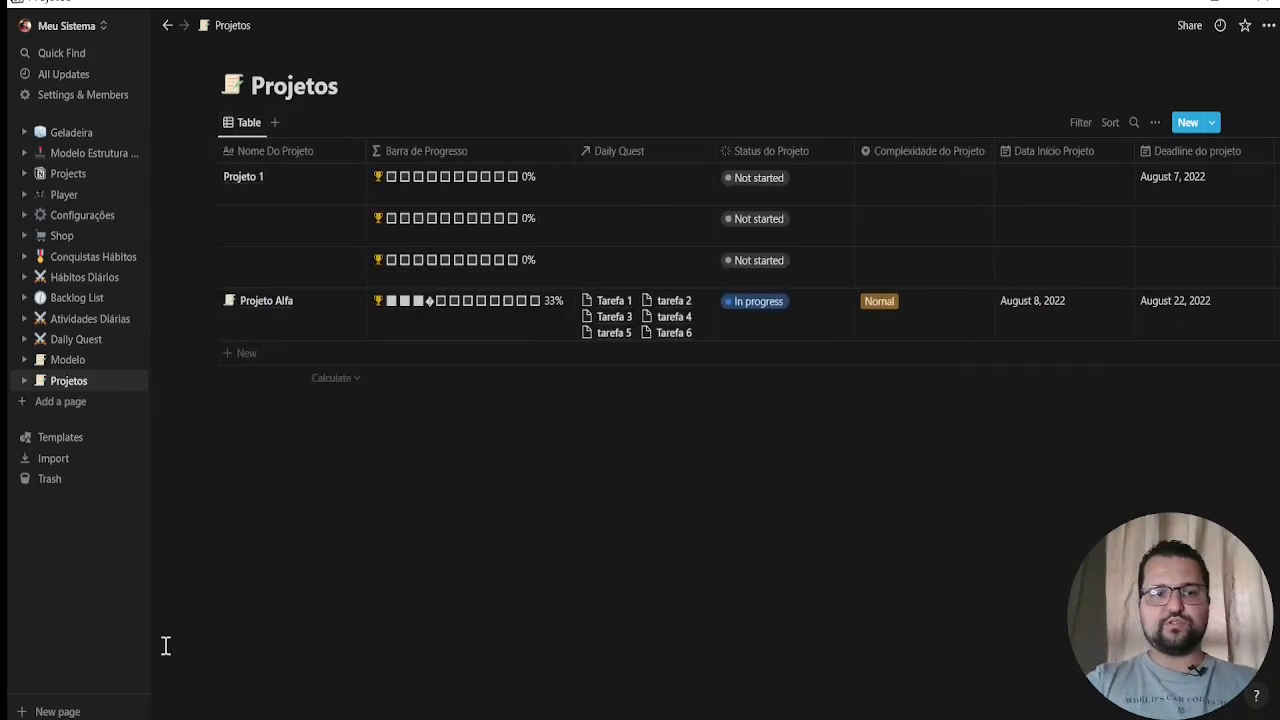
{"action": "left_click", "coordinate": [275, 122]}
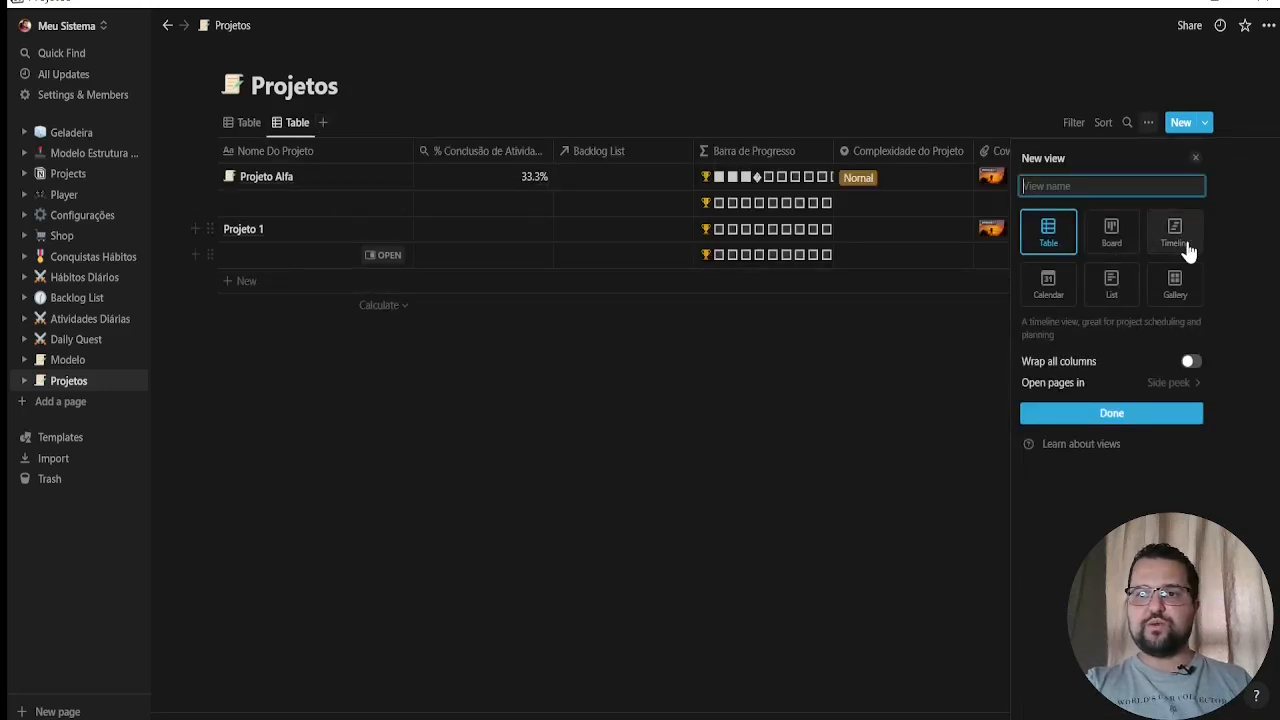
{"action": "left_click", "coordinate": [1174, 286]}
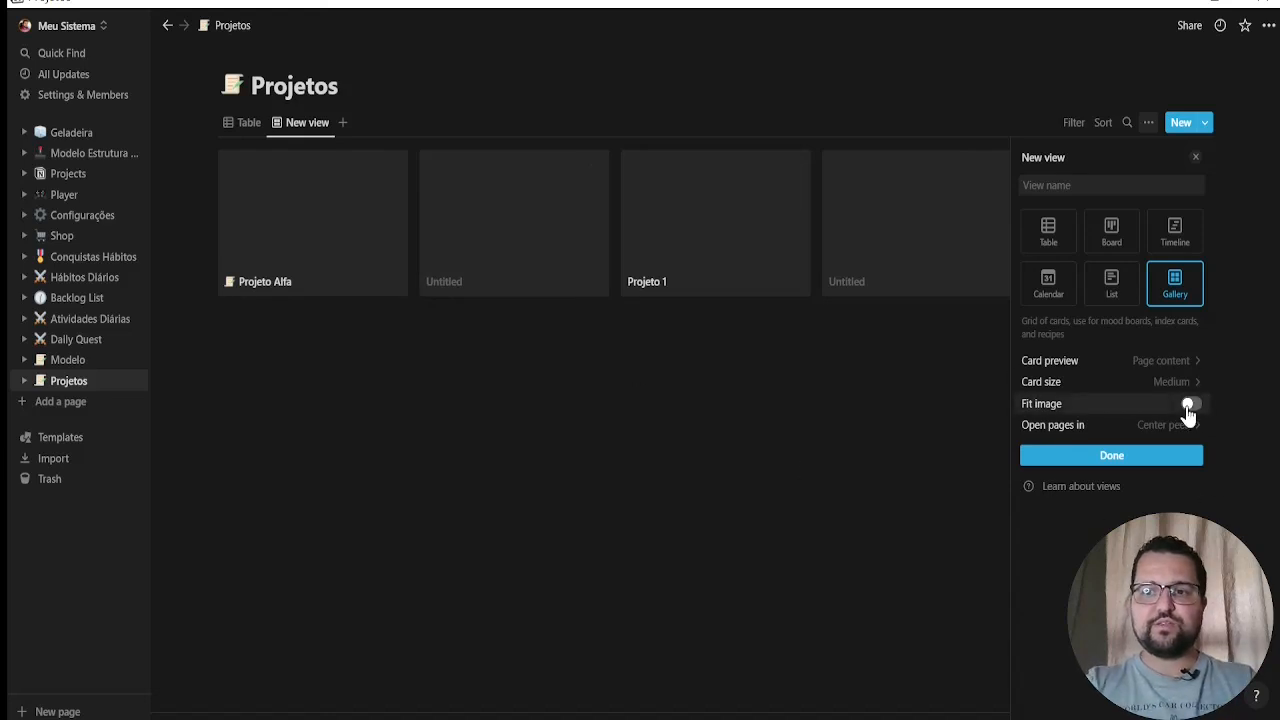
{"action": "left_click", "coordinate": [1190, 361]}
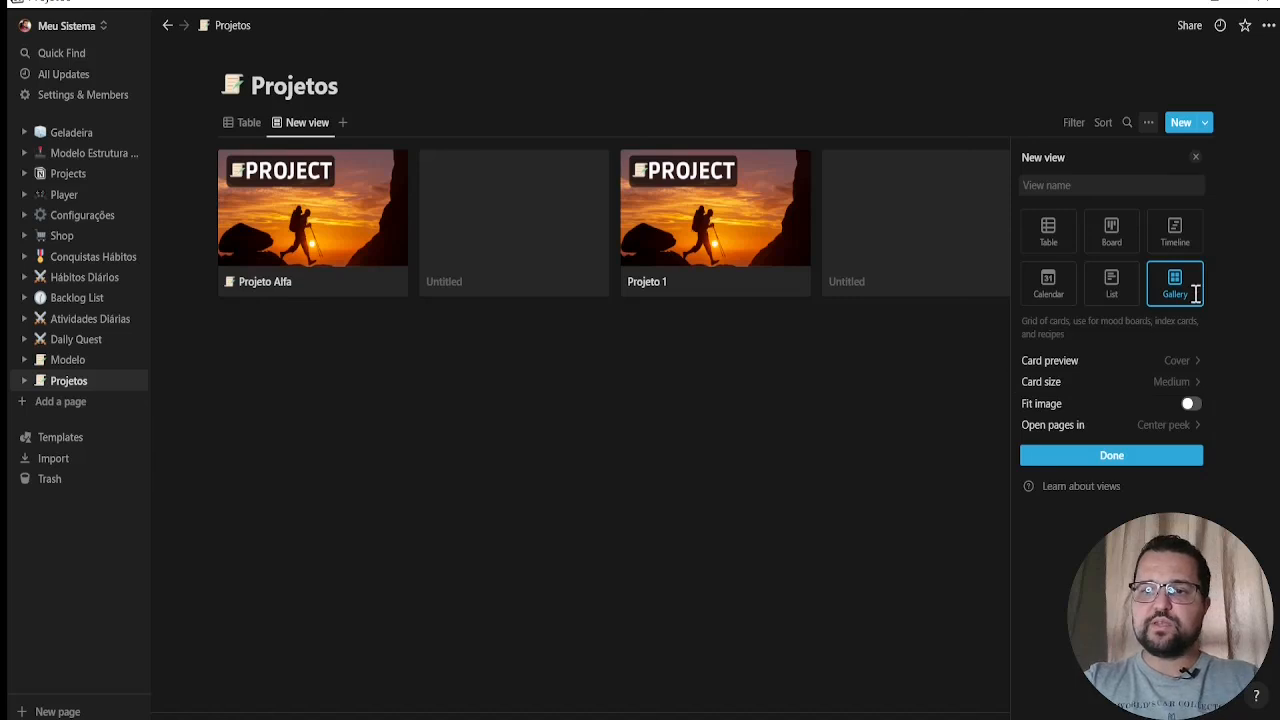
{"action": "left_click", "coordinate": [1188, 362]}
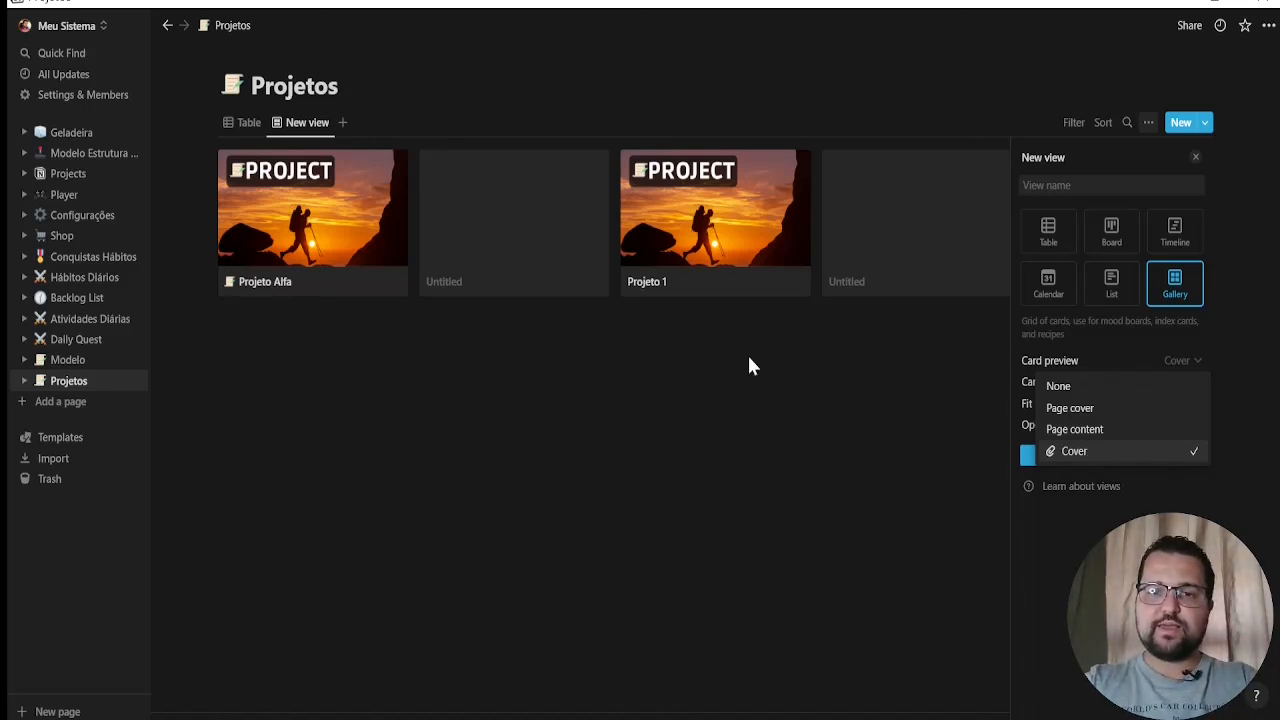
{"action": "left_click", "coordinate": [921, 399]}
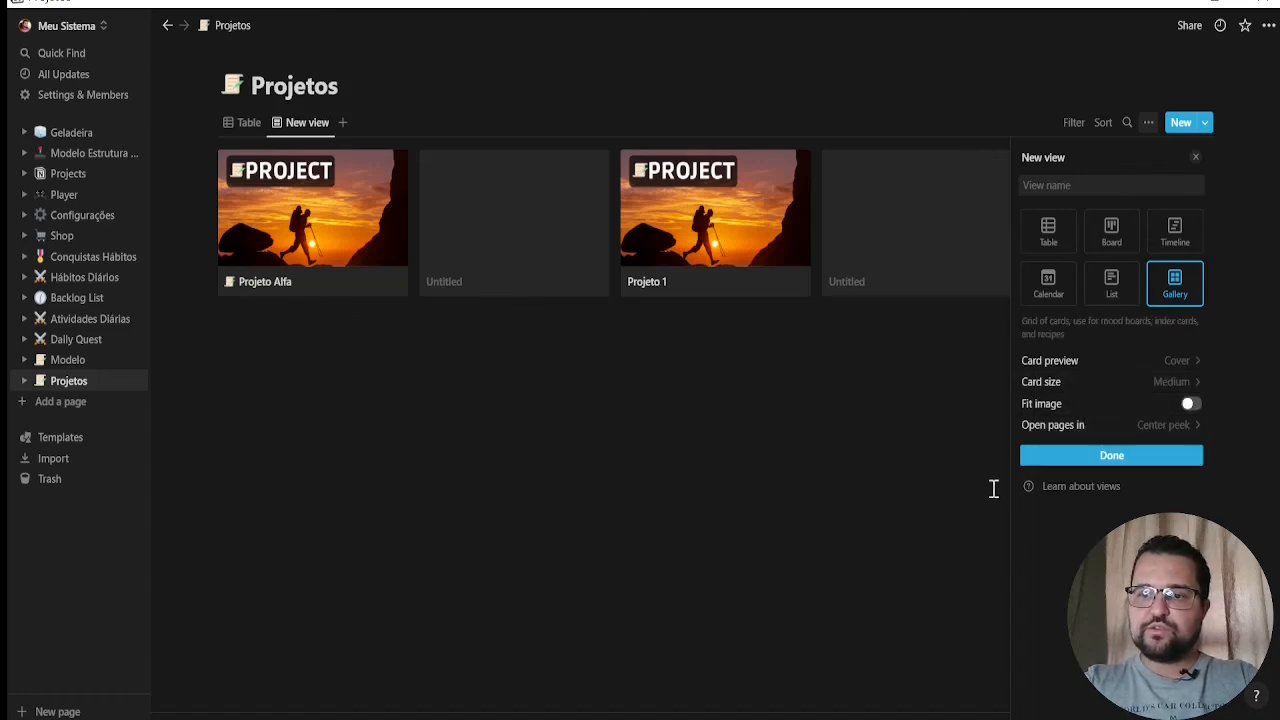
{"action": "left_click", "coordinate": [1186, 460]}
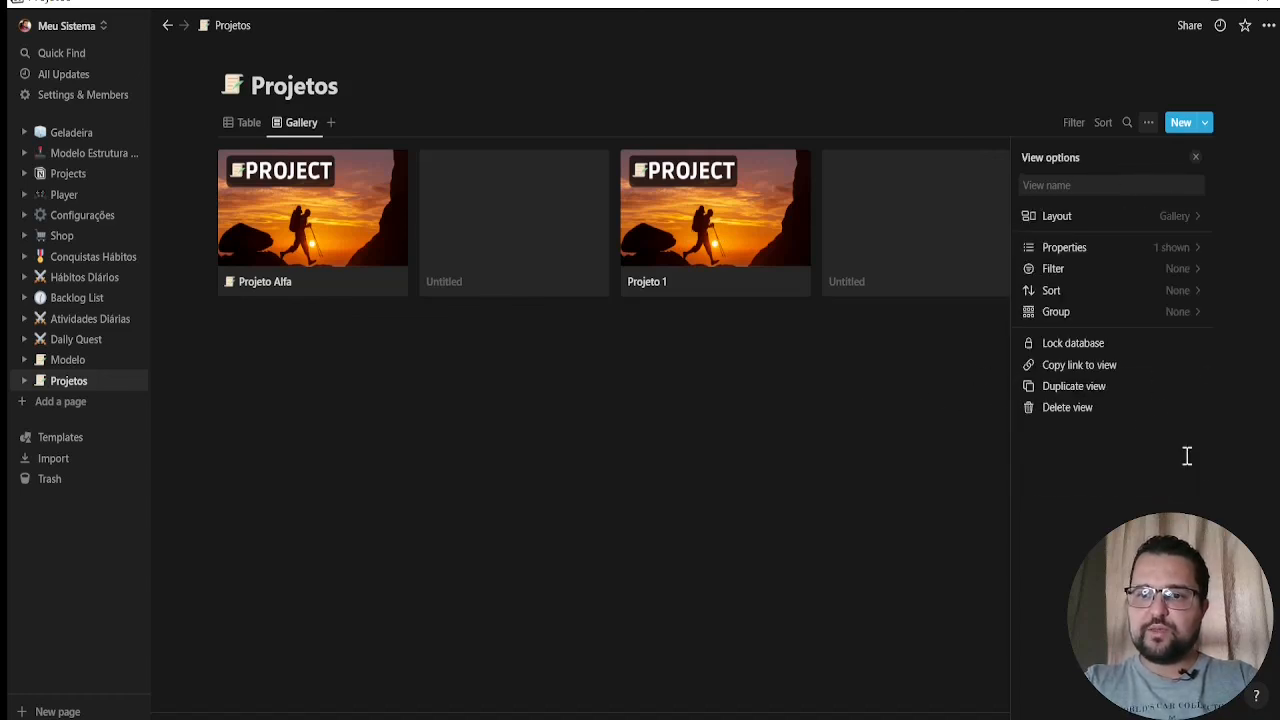
Show Layout 1, Layout 2 and the Quantidade de Tarefas rollup on the gallery cards, placing the rollup between the two layouts
{"action": "left_click", "coordinate": [1195, 257]}
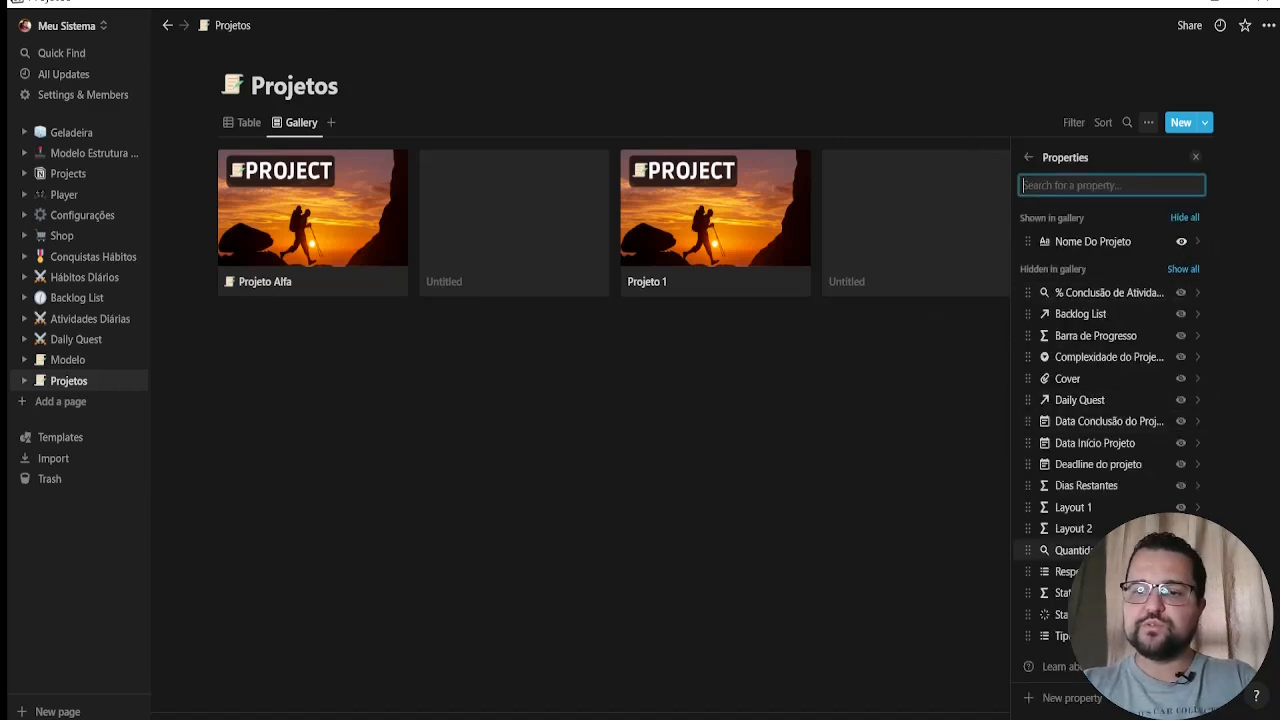
{"action": "left_click", "coordinate": [1181, 507]}
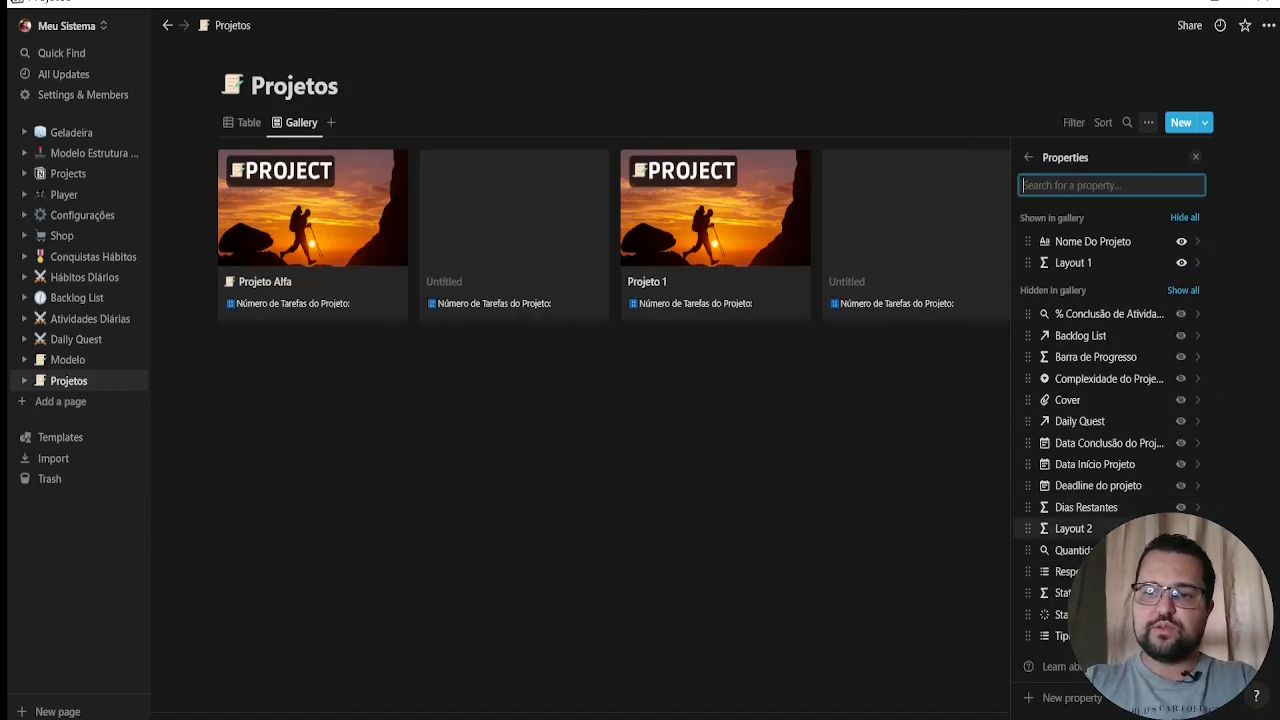
{"action": "left_click", "coordinate": [1181, 528]}
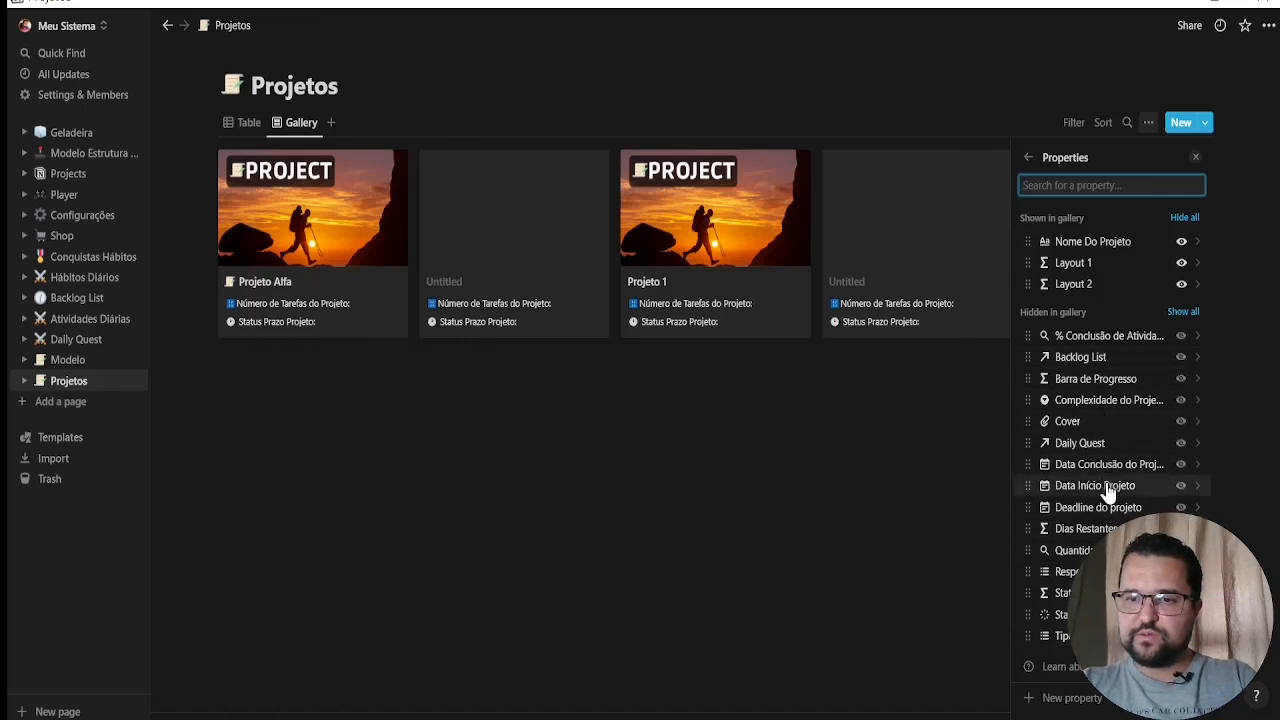
{"action": "left_click", "coordinate": [1181, 550]}
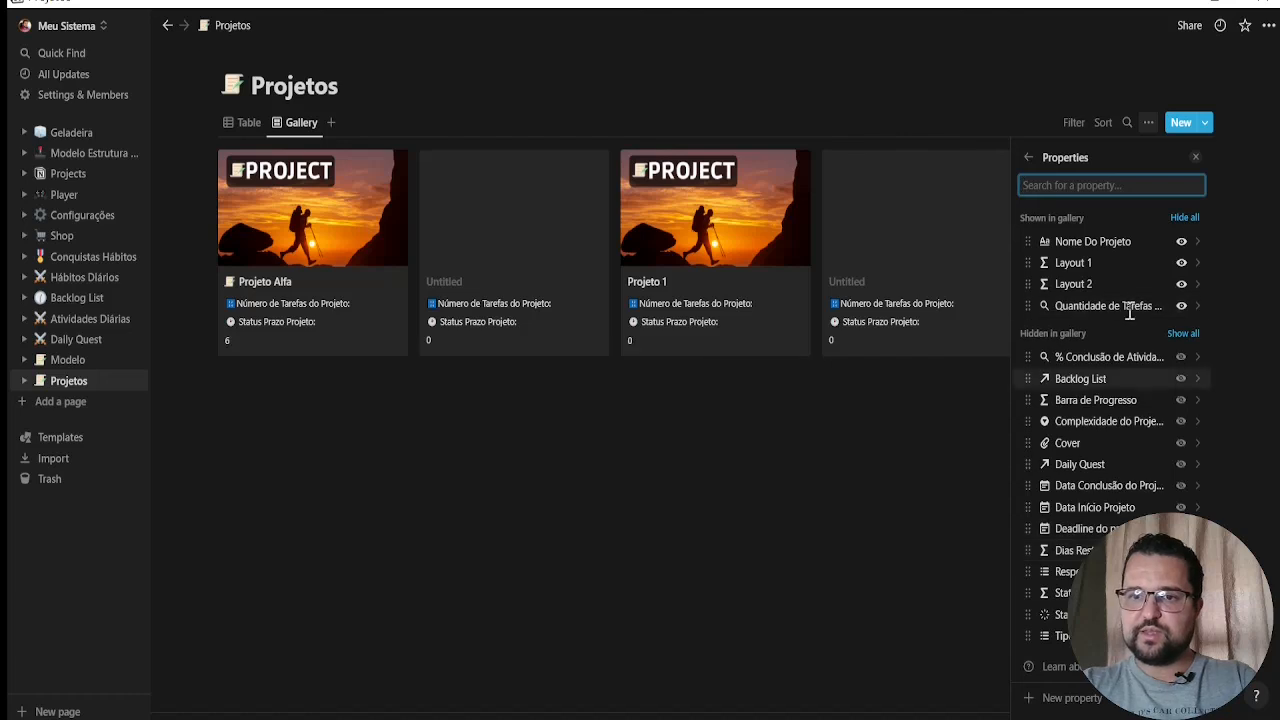
{"action": "left_click_drag", "start_coordinate": [1118, 305], "coordinate": [1117, 284]}
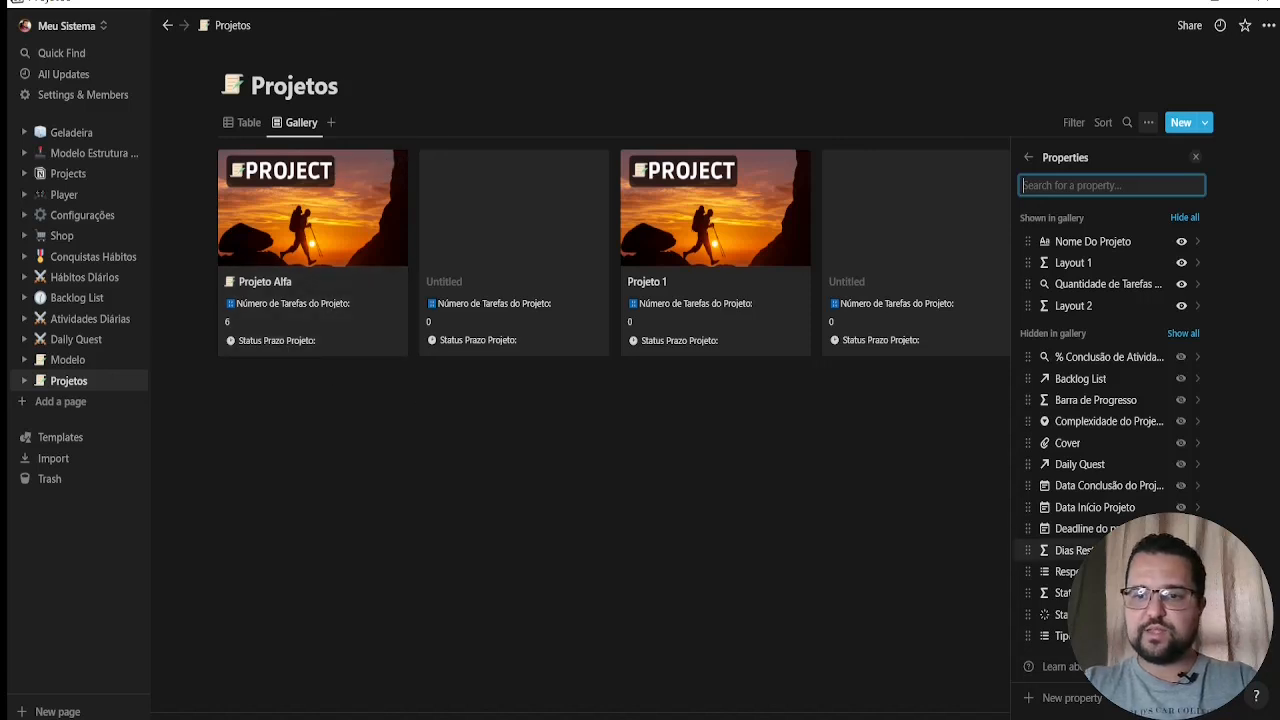
Show Status Prazo Projeto below Layout 2 and Barra de Progresso as the first property on the gallery cards
{"action": "left_click_drag", "start_coordinate": [1140, 465], "coordinate": [1145, 337]}
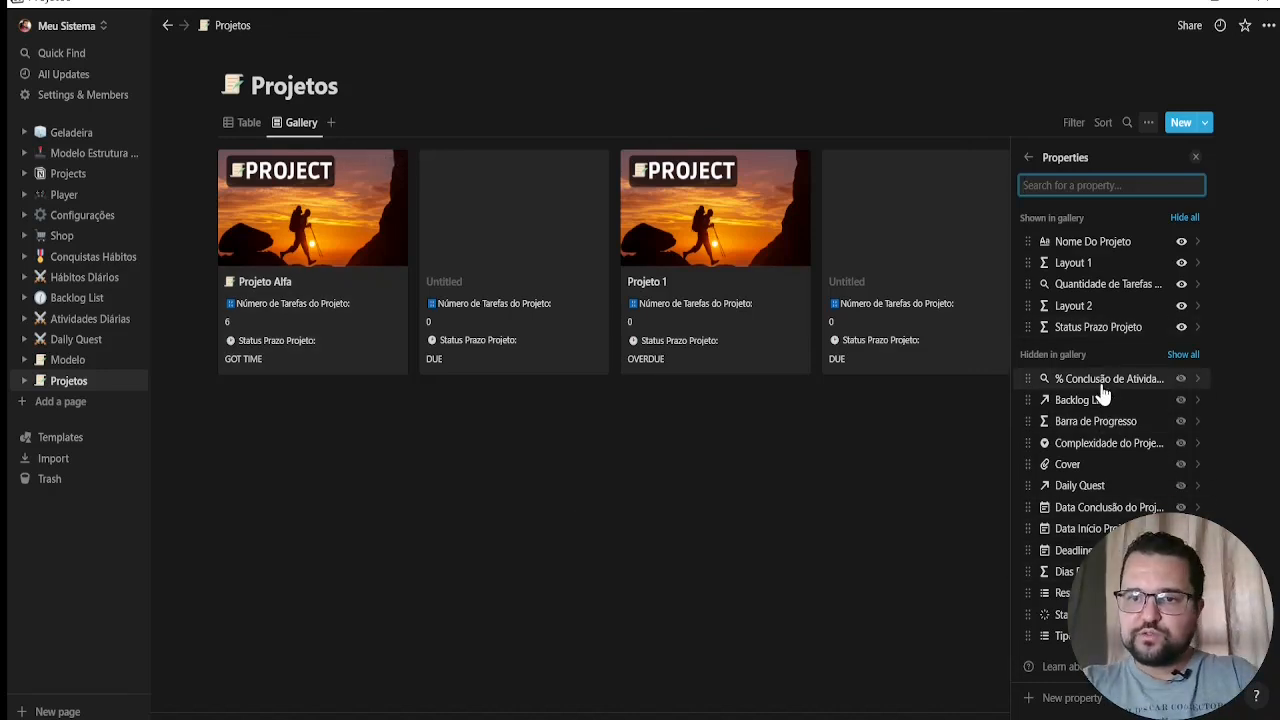
{"action": "left_click_drag", "start_coordinate": [1100, 428], "coordinate": [1117, 242]}
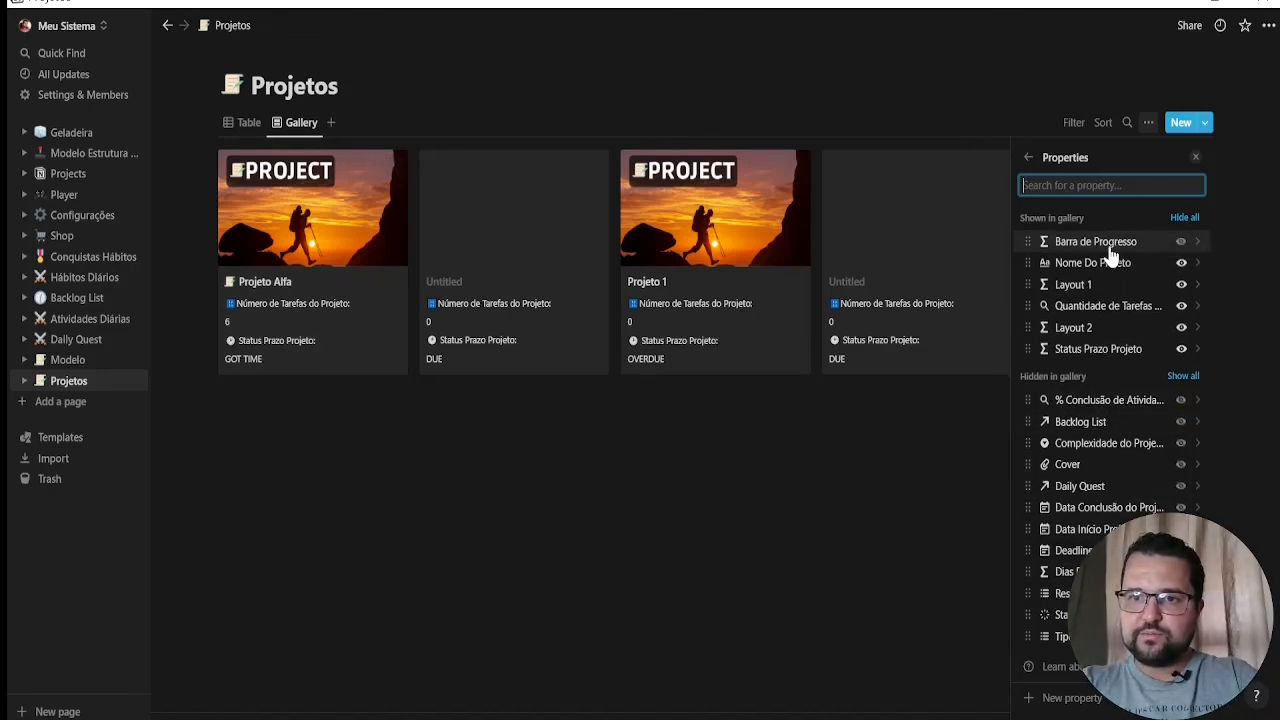
{"action": "left_click", "coordinate": [599, 580]}
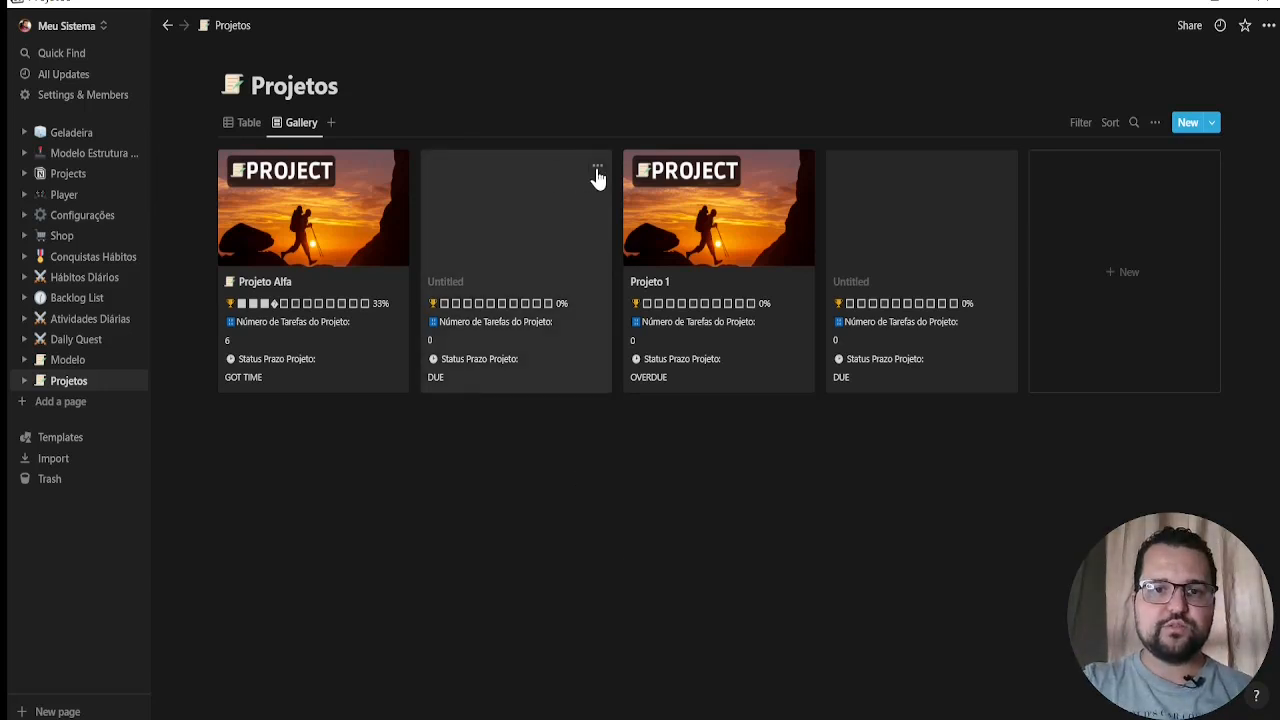
Delete the two untitled project cards from the Projetos gallery
{"action": "left_click", "coordinate": [597, 170]}
{"action": "left_click", "coordinate": [643, 221]}
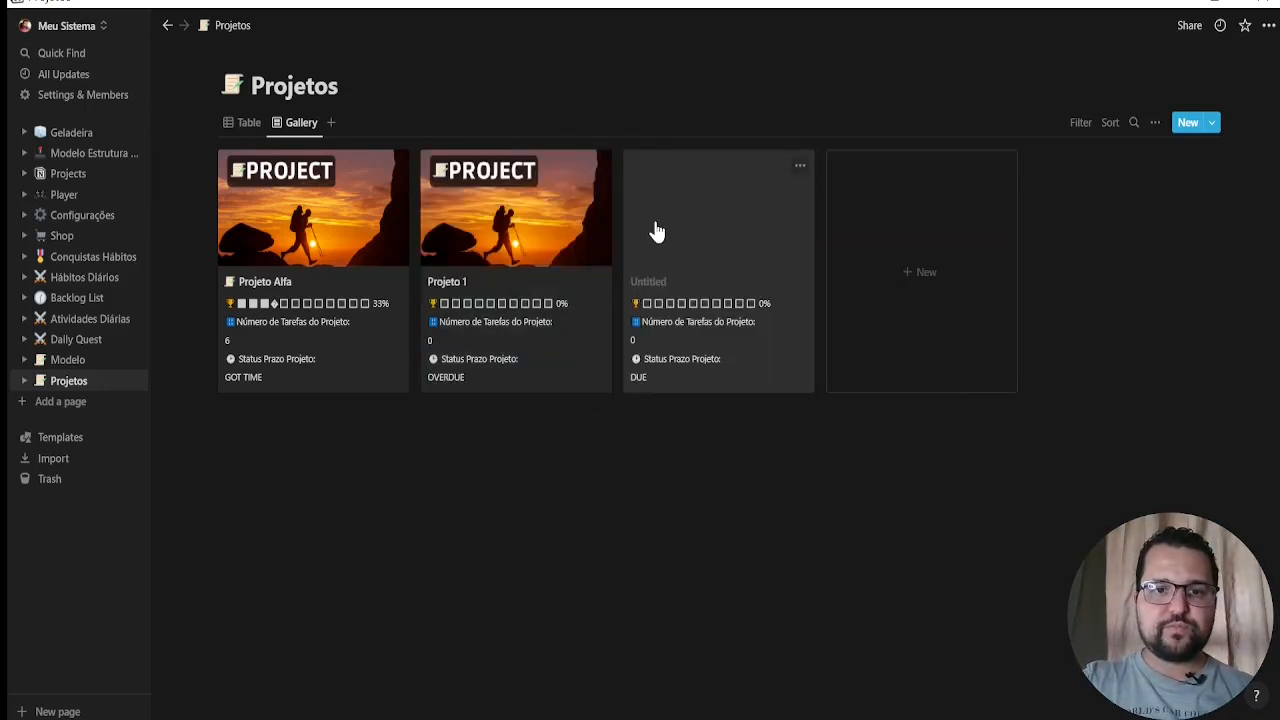
{"action": "left_click", "coordinate": [801, 168]}
{"action": "left_click", "coordinate": [846, 220]}
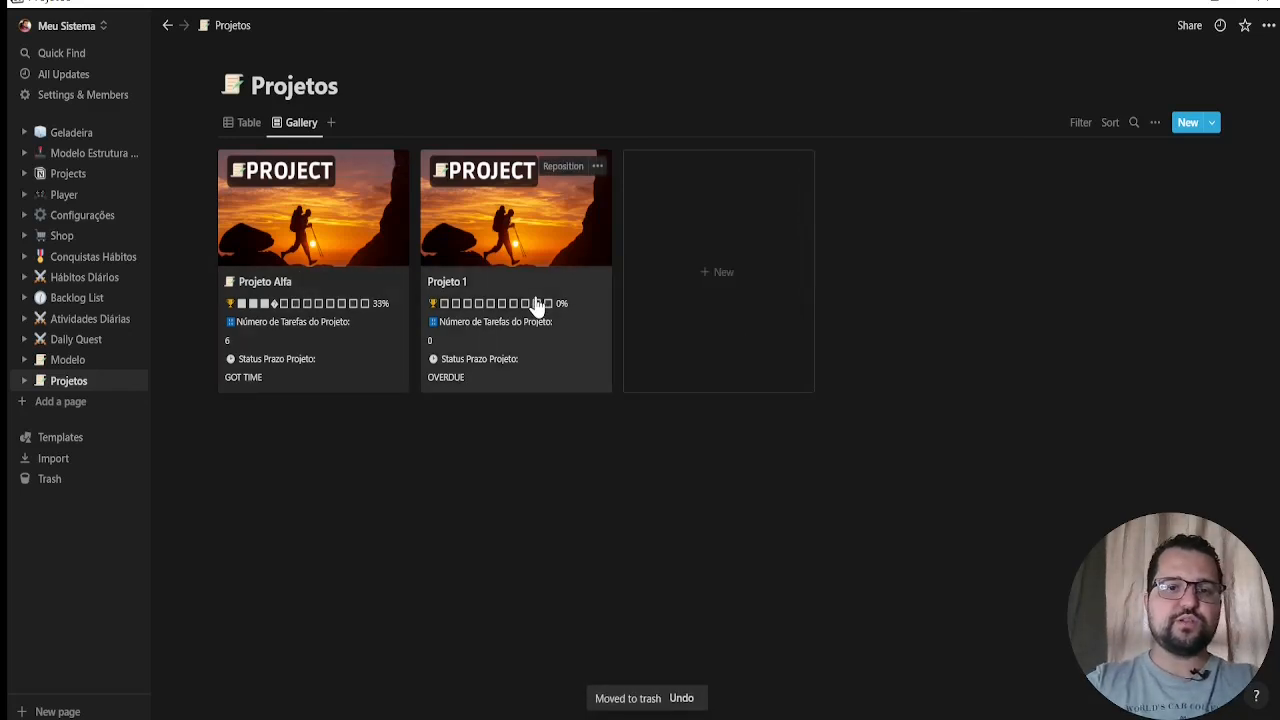
Create a project named Projeto Beta from the Tempalte Novo Projeto template and return to the gallery
{"action": "left_click", "coordinate": [735, 276]}
{"action": "scroll", "coordinate": [665, 425], "scroll_direction": "down", "scroll_amount": 2}
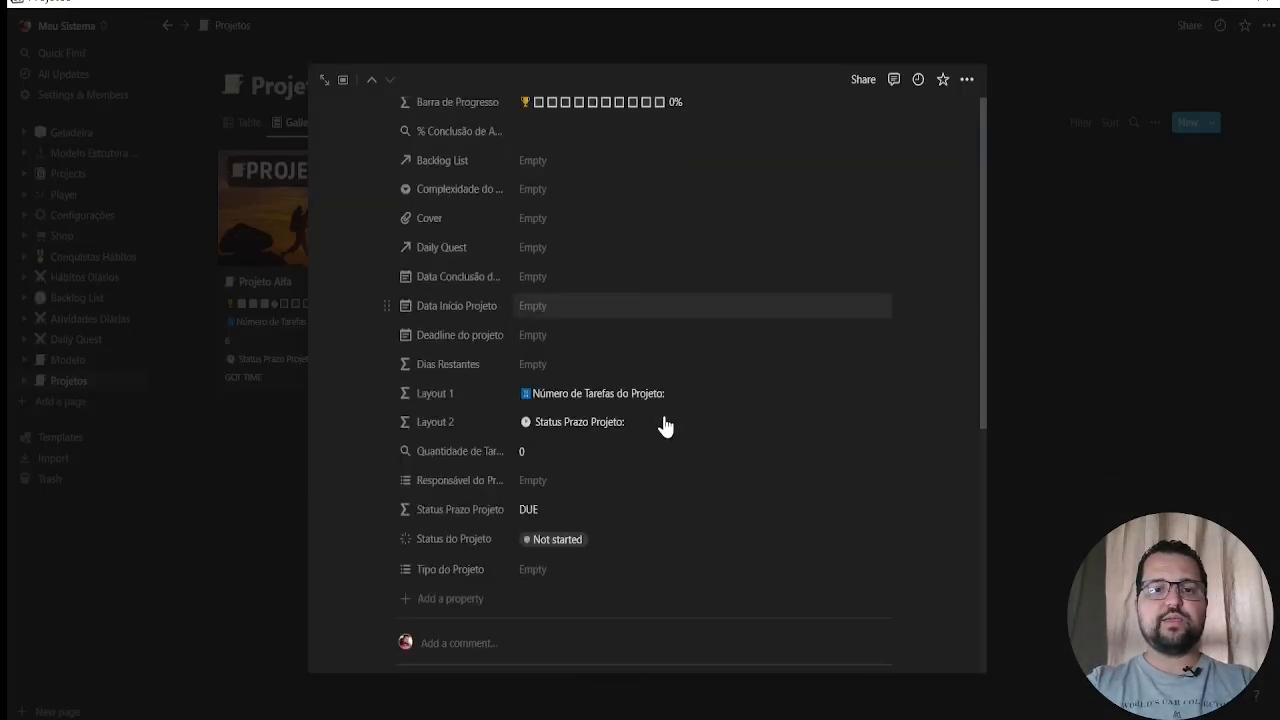
{"action": "scroll", "coordinate": [660, 435], "scroll_direction": "down", "scroll_amount": 3}
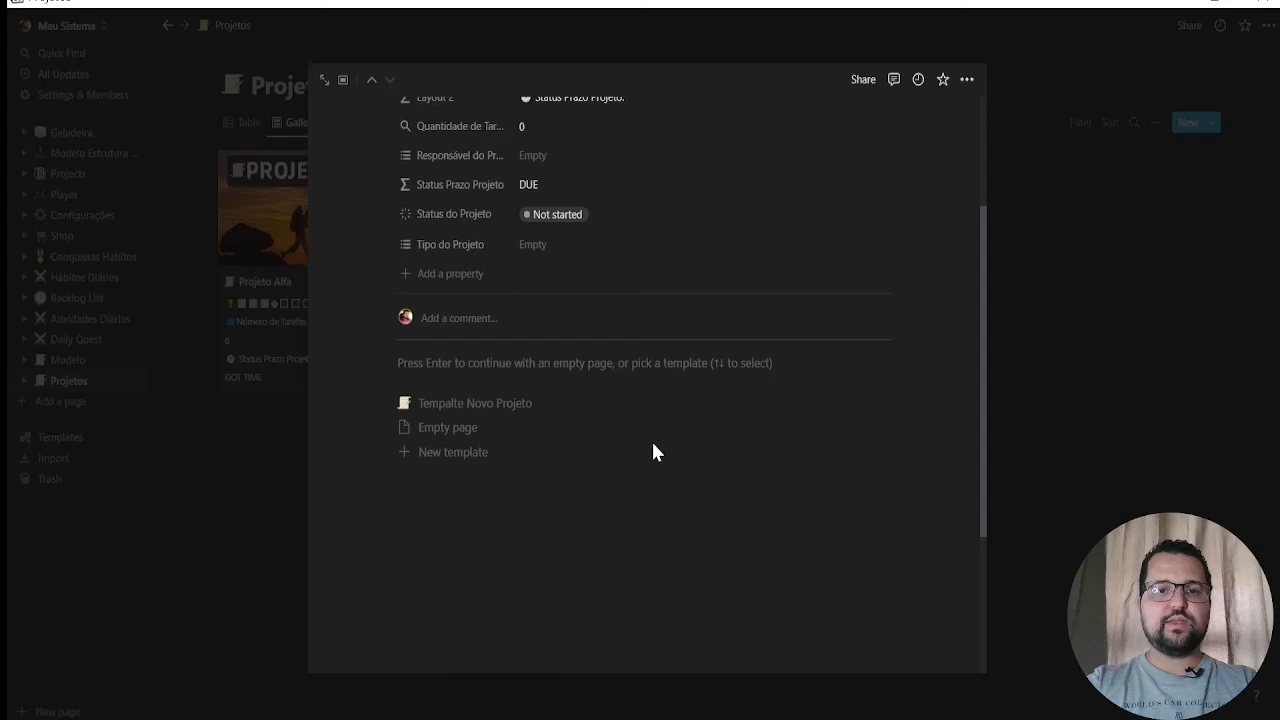
{"action": "left_click", "coordinate": [487, 408]}
{"action": "left_click", "coordinate": [474, 337]}
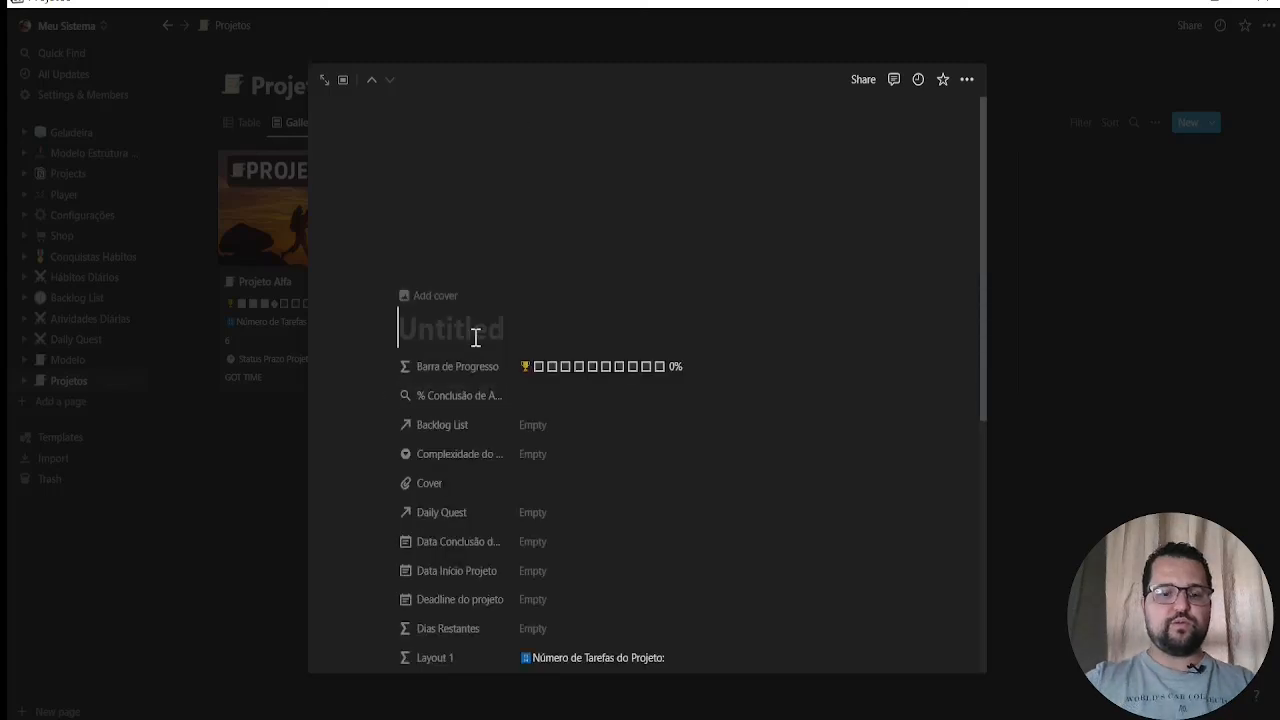
{"action": "type", "text": "Projeto "}
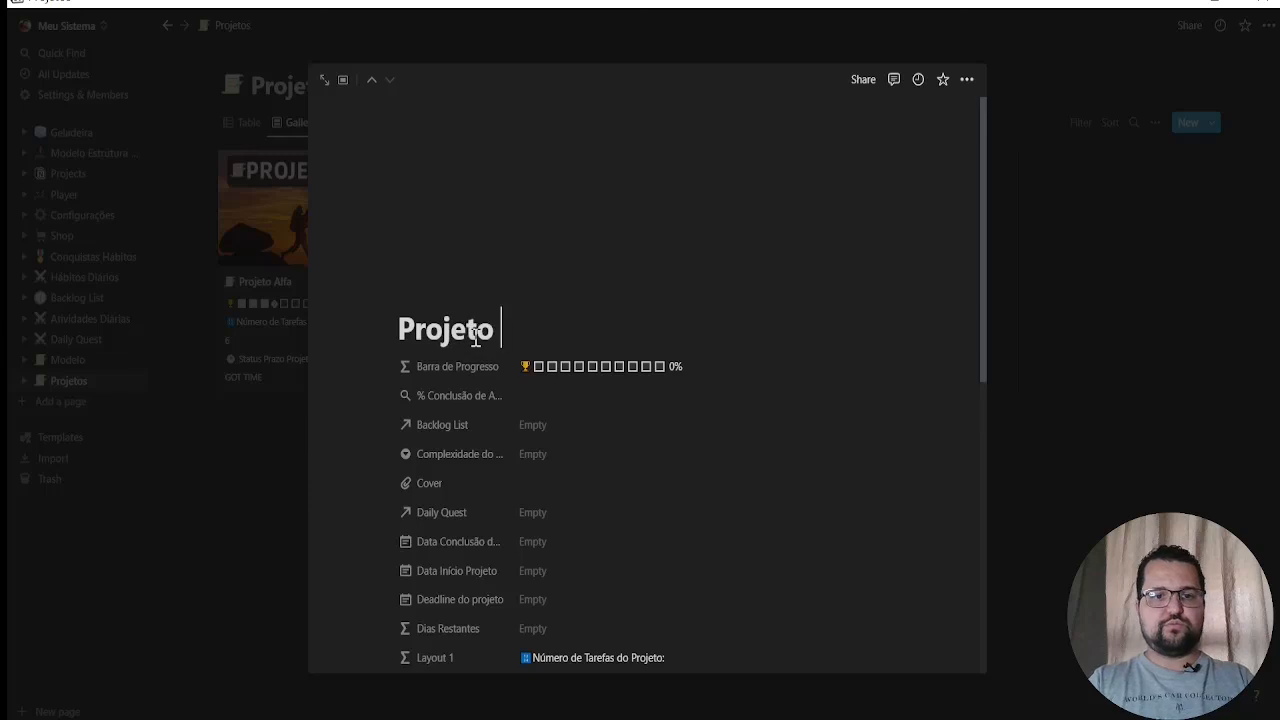
{"action": "type", "text": "Beta"}
{"action": "key", "text": "Return"}
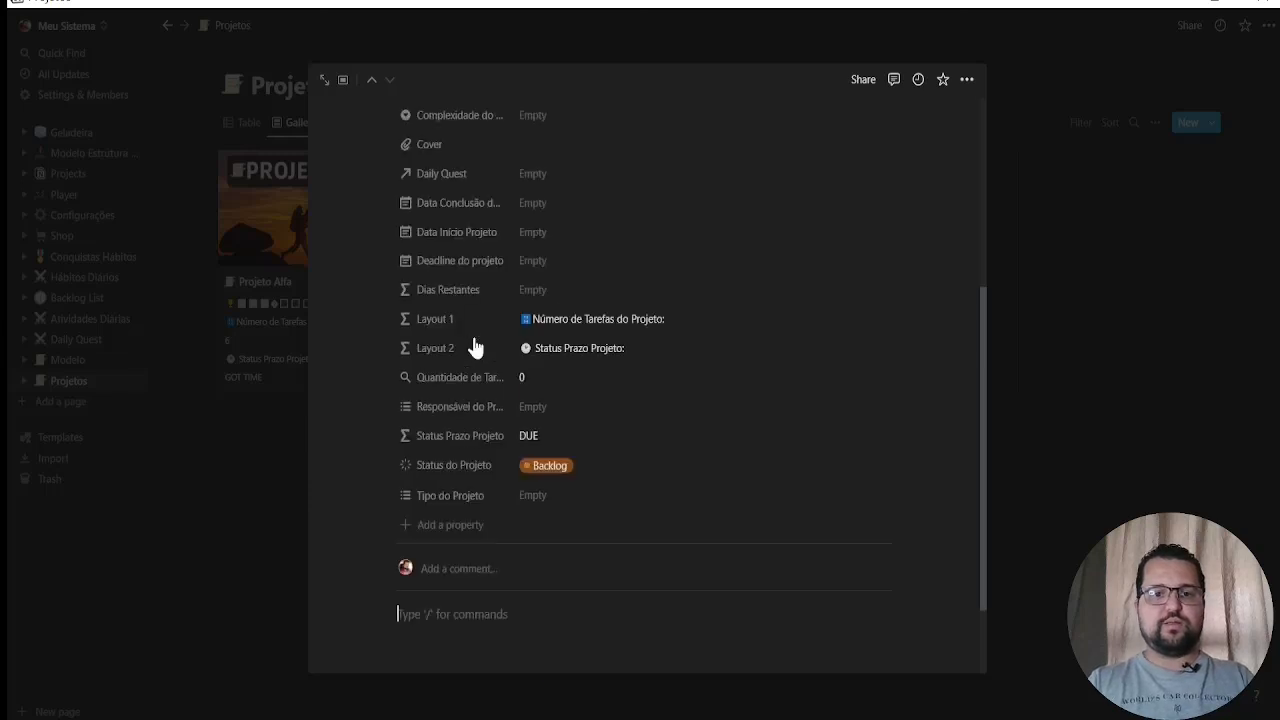
{"action": "left_click", "coordinate": [1245, 541]}
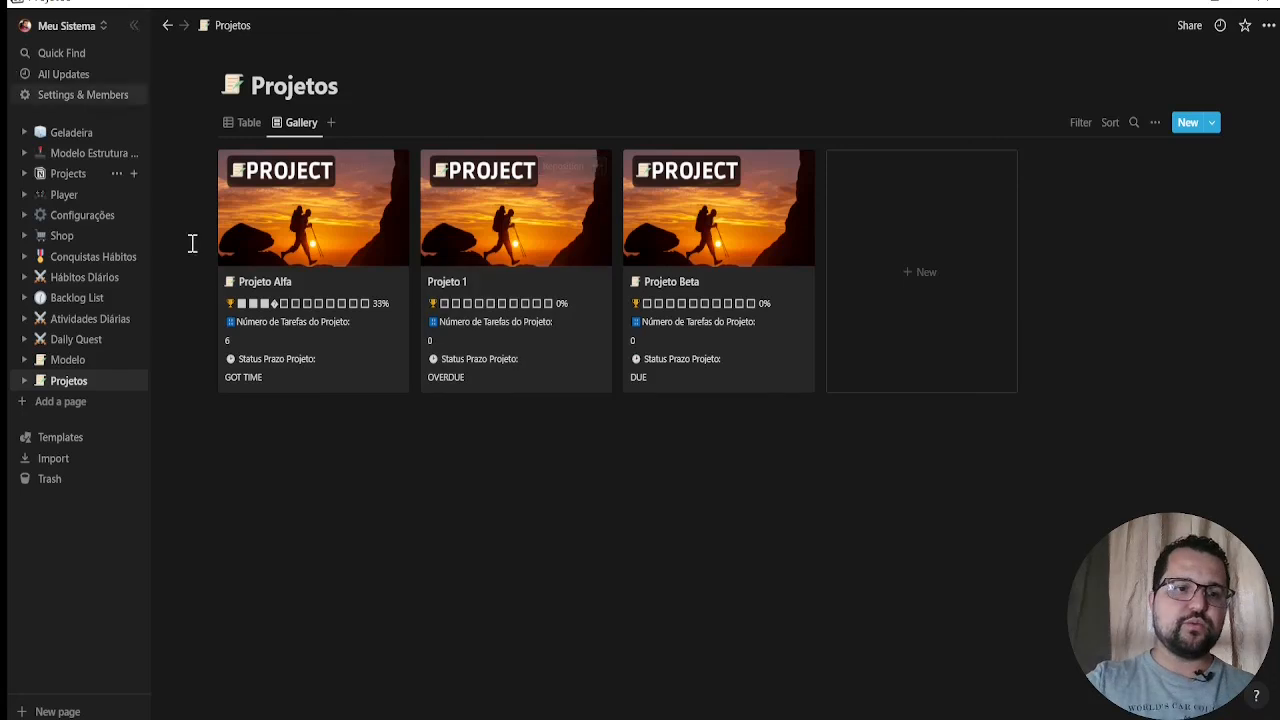
View the Configurações database and open the Player database
{"action": "left_click", "coordinate": [93, 219]}
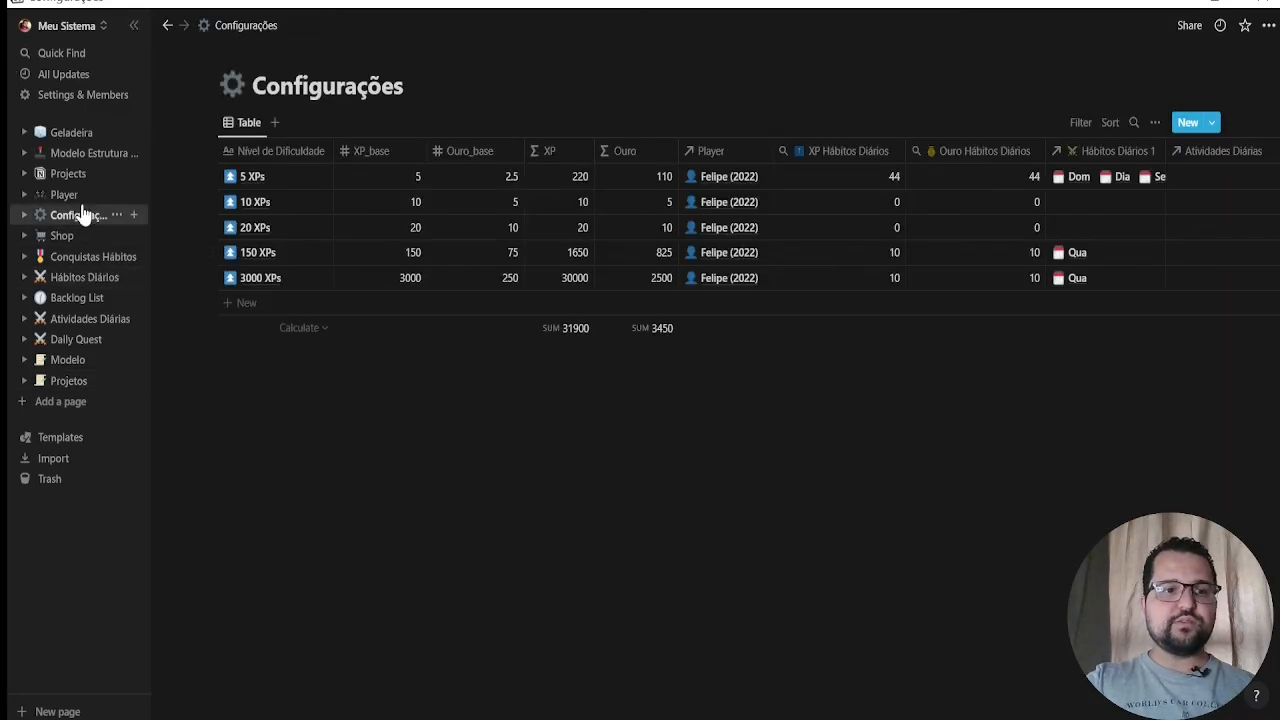
{"action": "left_click", "coordinate": [60, 197]}
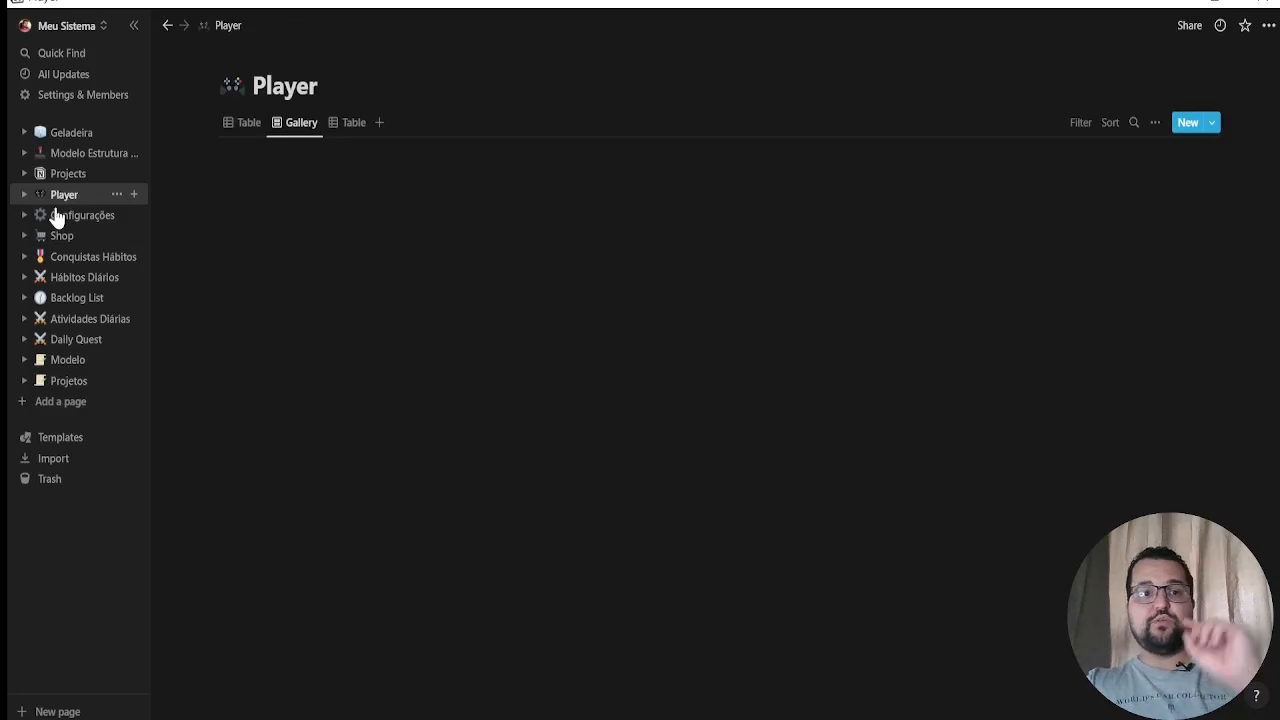